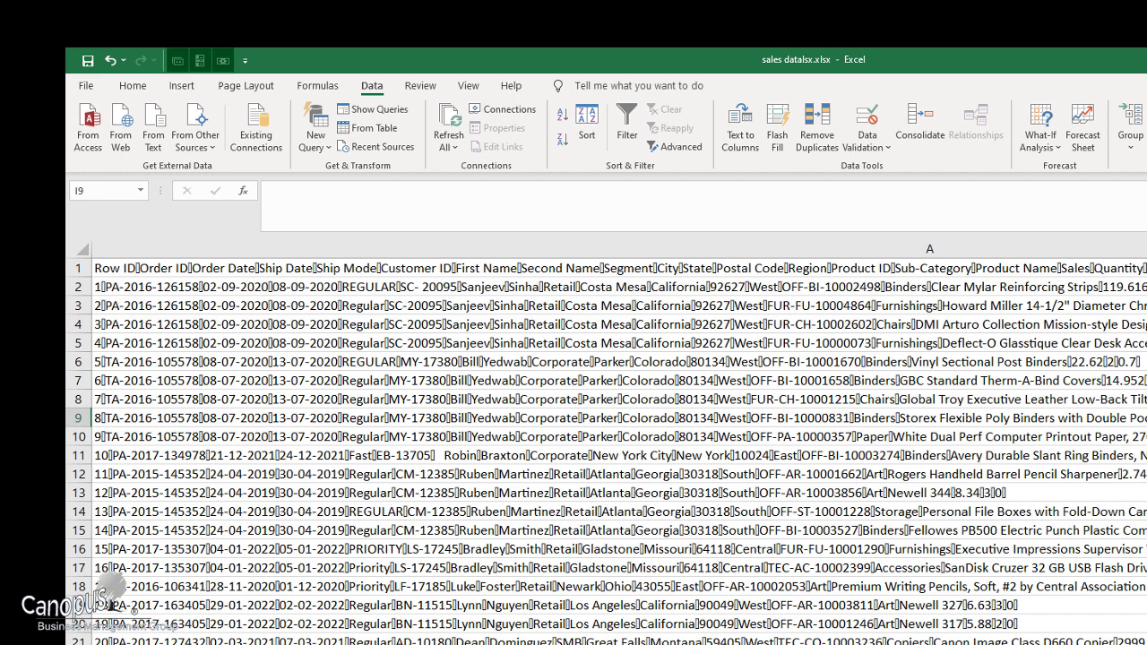
# - Try to split the delimited records in column A into separate columns with Text to Columns, using the Tab delimiter
pyautogui.keyDown('ctrl'); pyautogui.scroll(3, 109, 608); pyautogui.keyUp('ctrl')
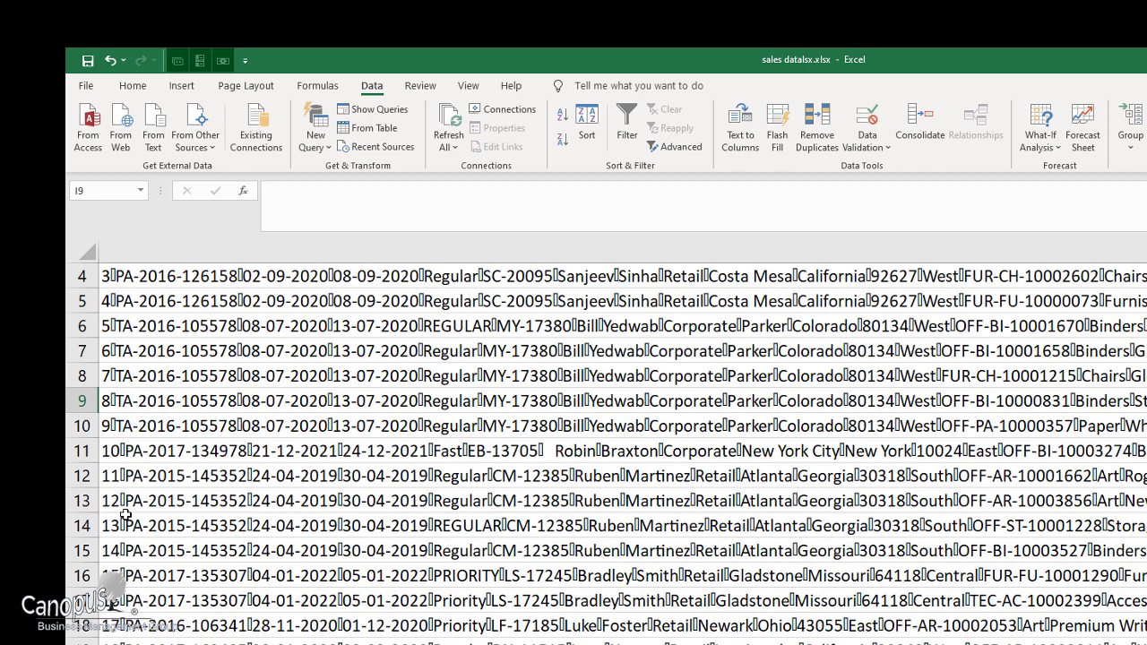
pyautogui.scroll(1, 446, 546)
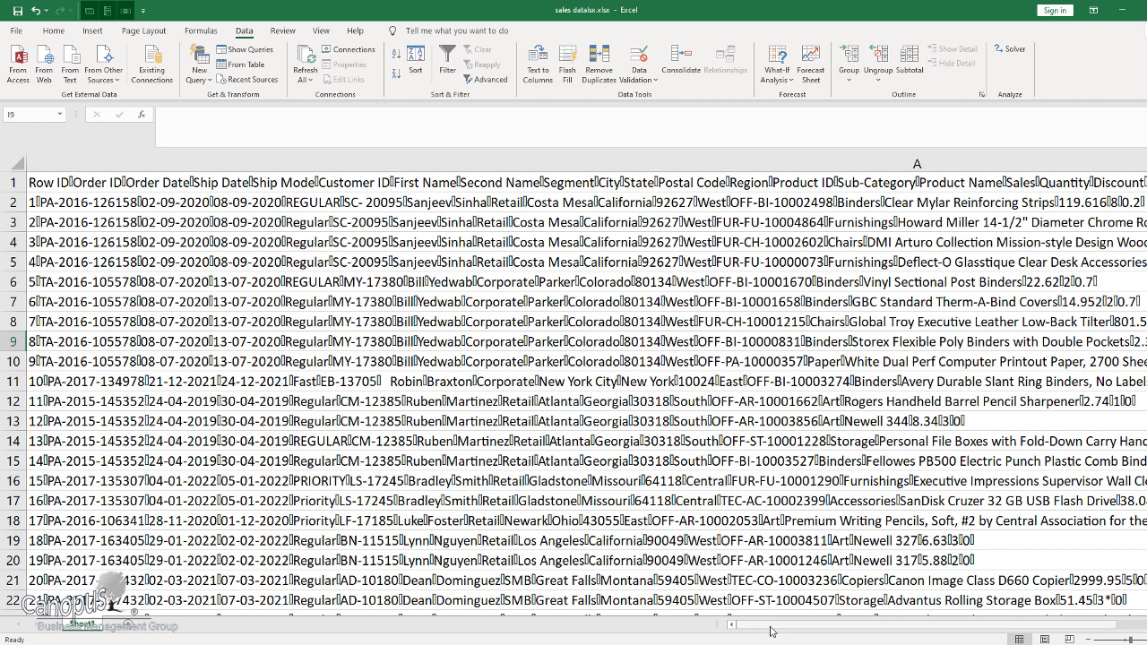
pyautogui.click(206, 282)
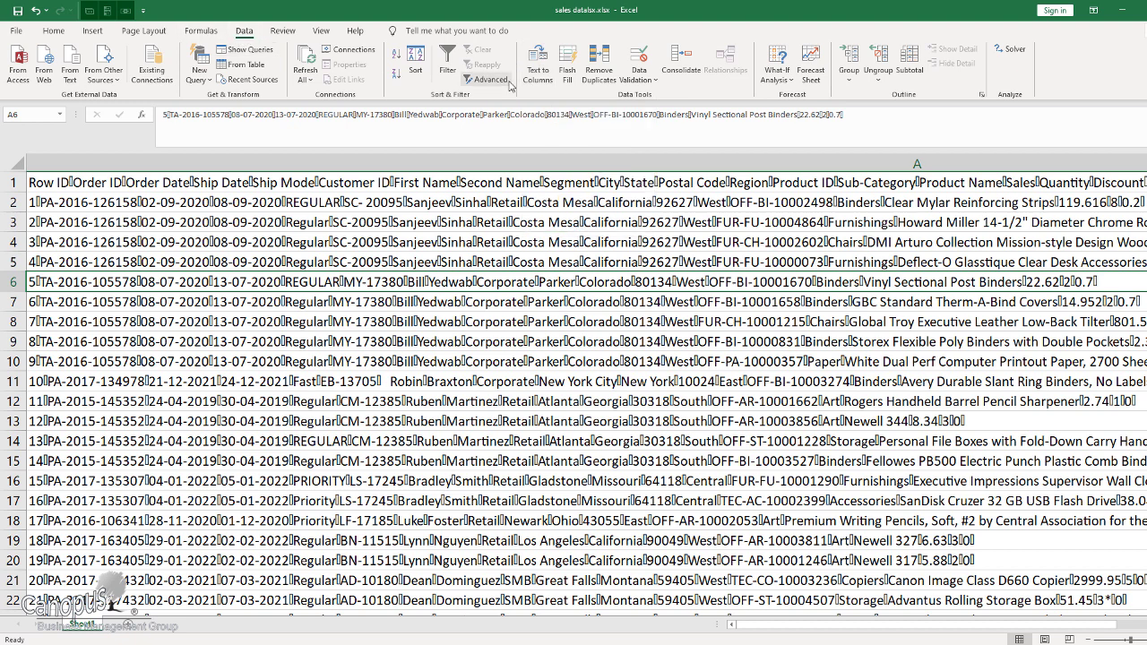
pyautogui.click(61, 163)
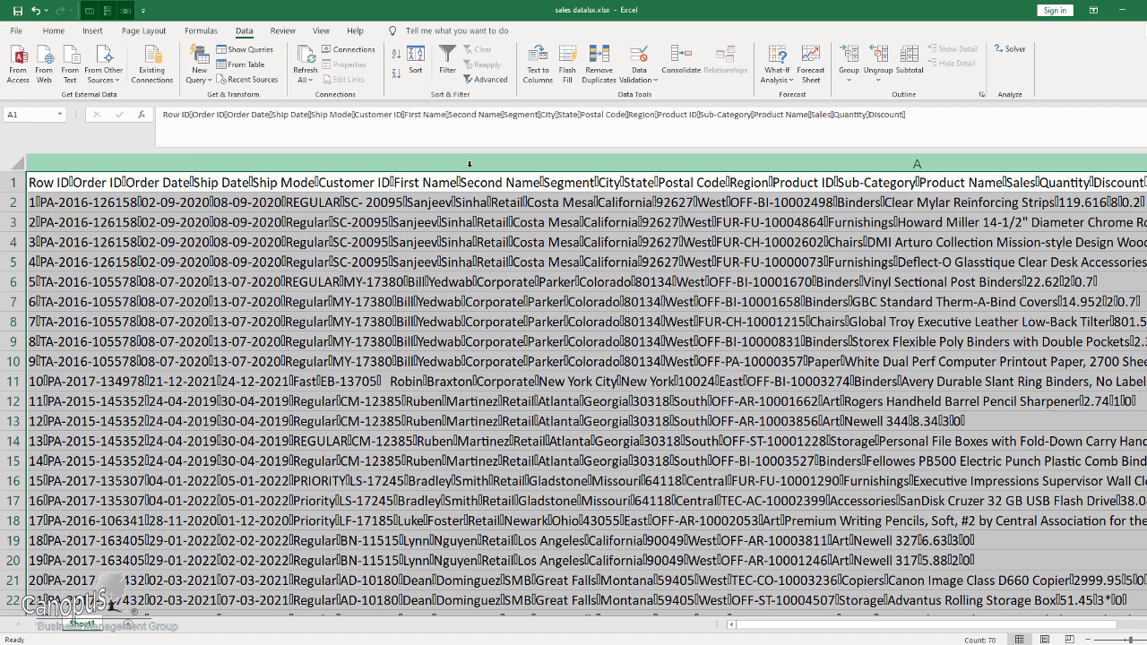
pyautogui.click(537, 65)
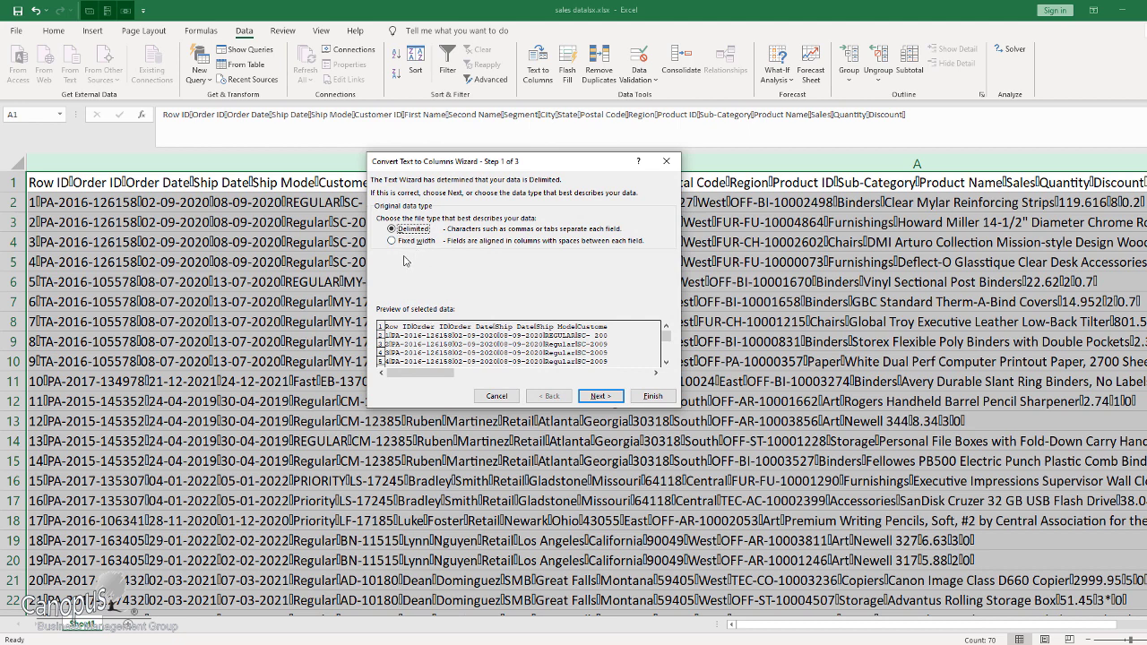
pyautogui.click(599, 399)
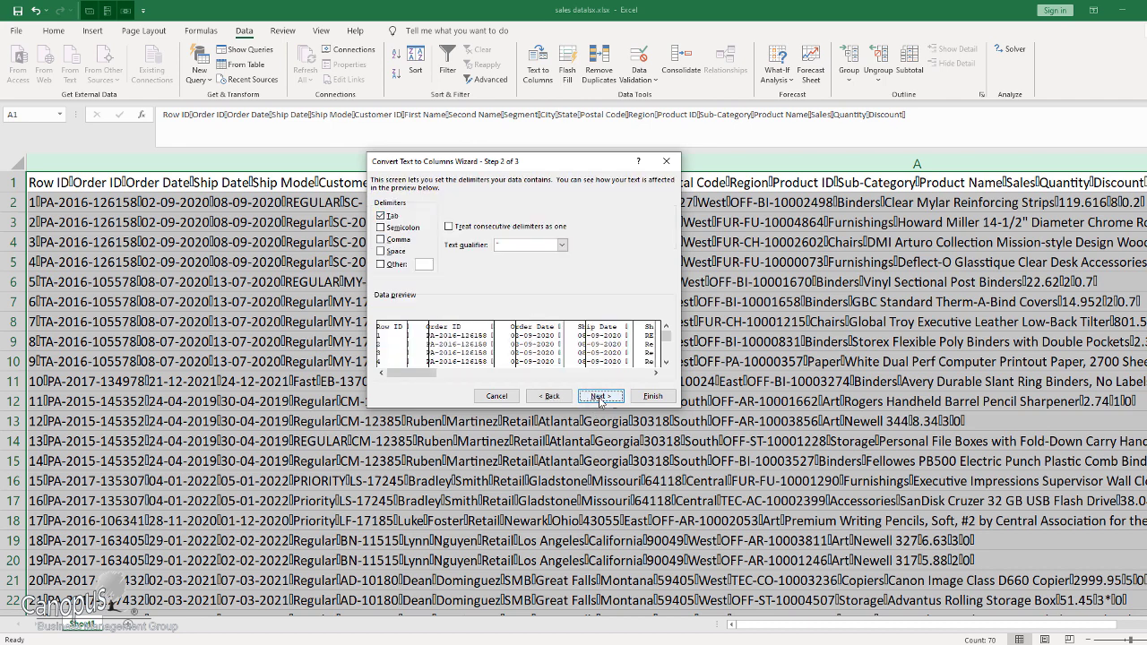
pyautogui.click(599, 400)
pyautogui.click(653, 396)
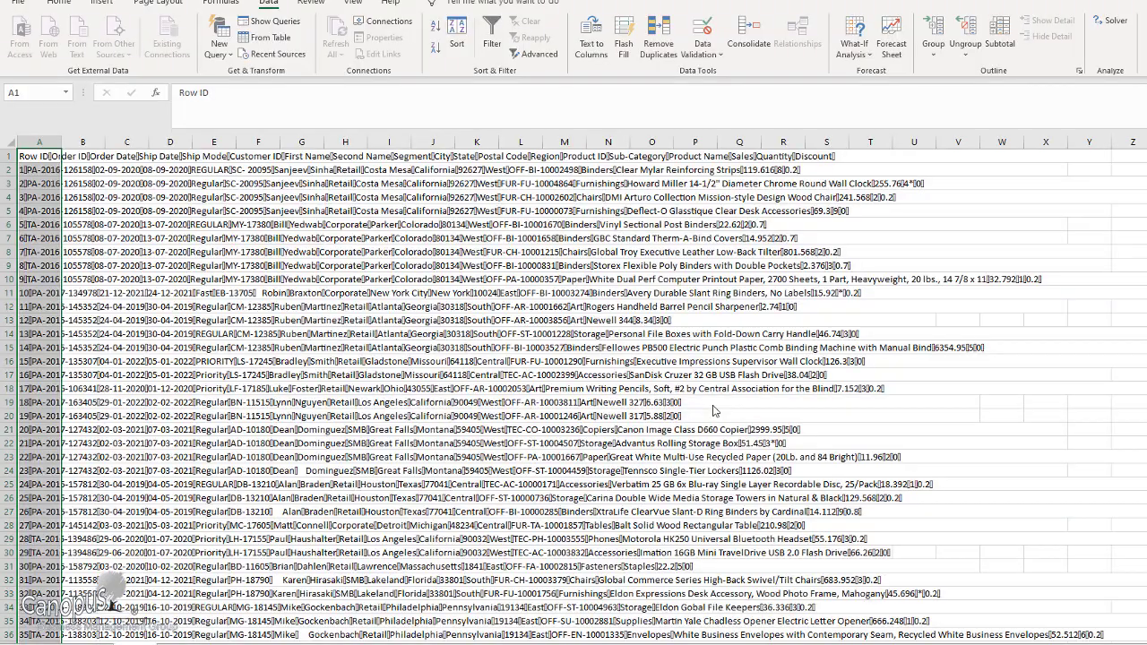
# - Fit the Ship Date column's width to its dates and examine the separator-only columns across the split data
pyautogui.click(126, 224)
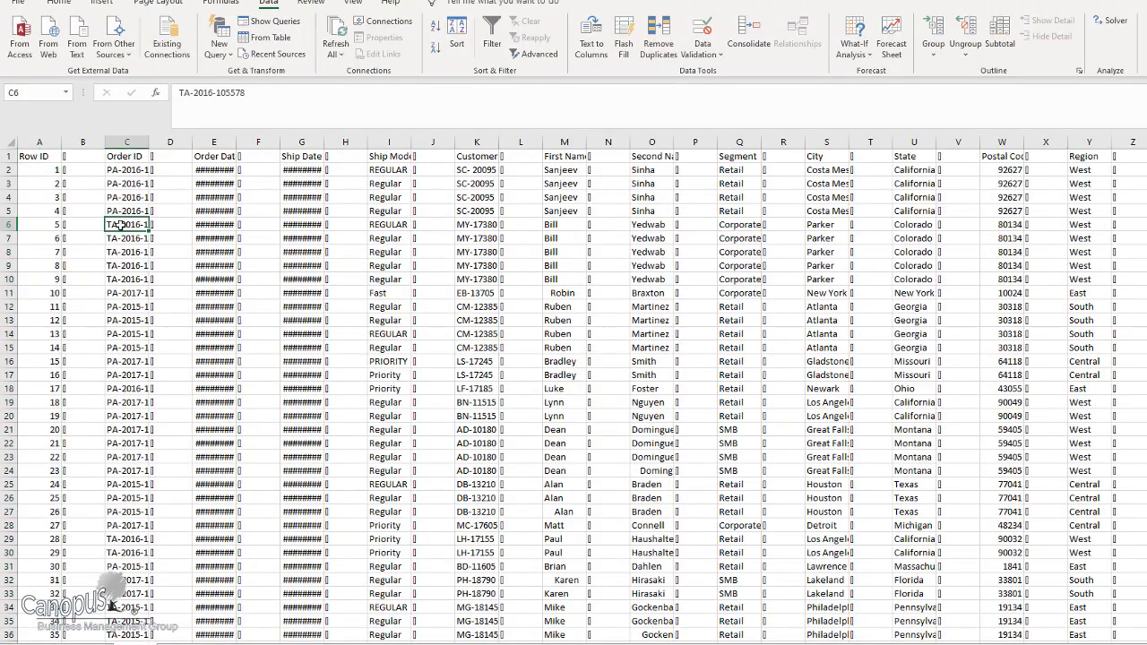
pyautogui.click(45, 158)
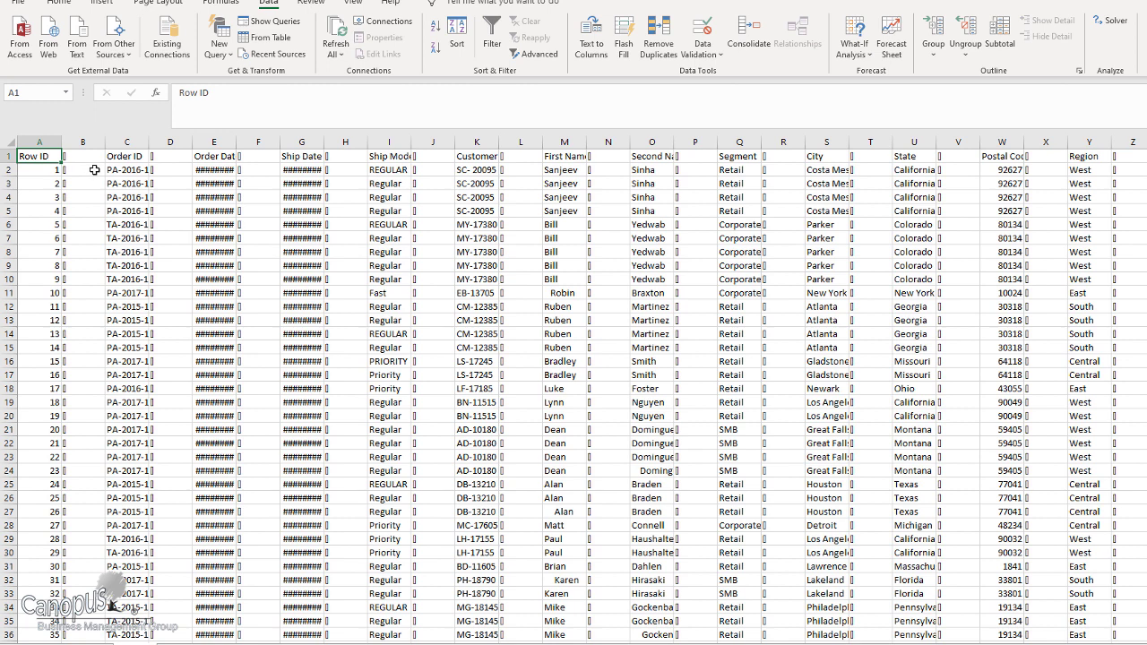
pyautogui.doubleClick(324, 142)
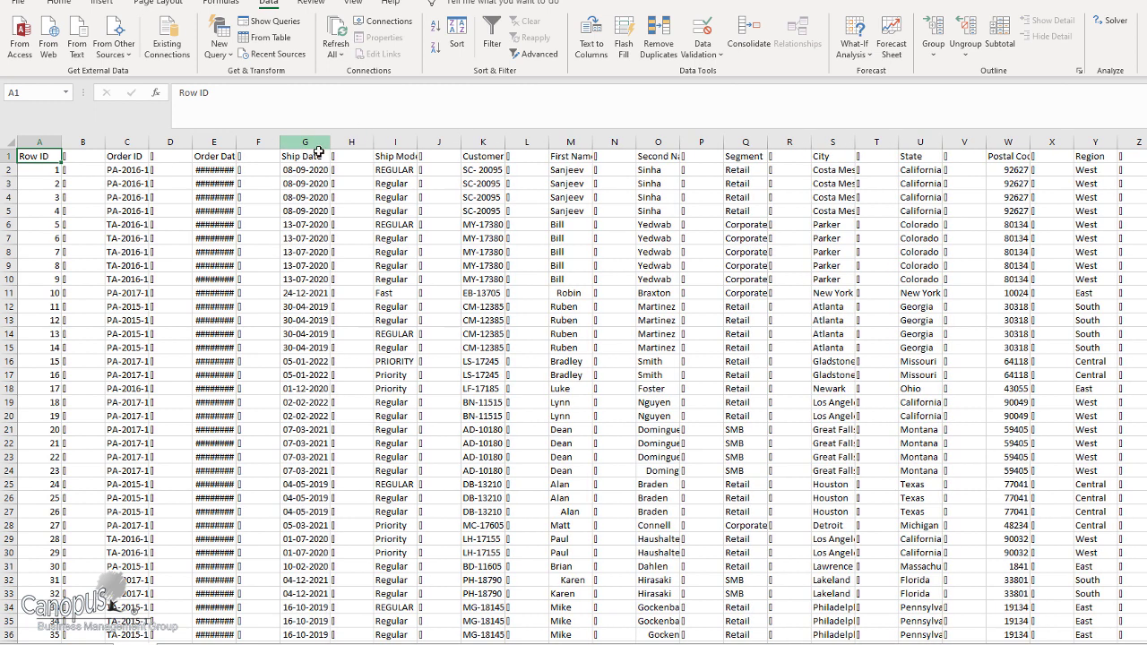
pyautogui.click(94, 142)
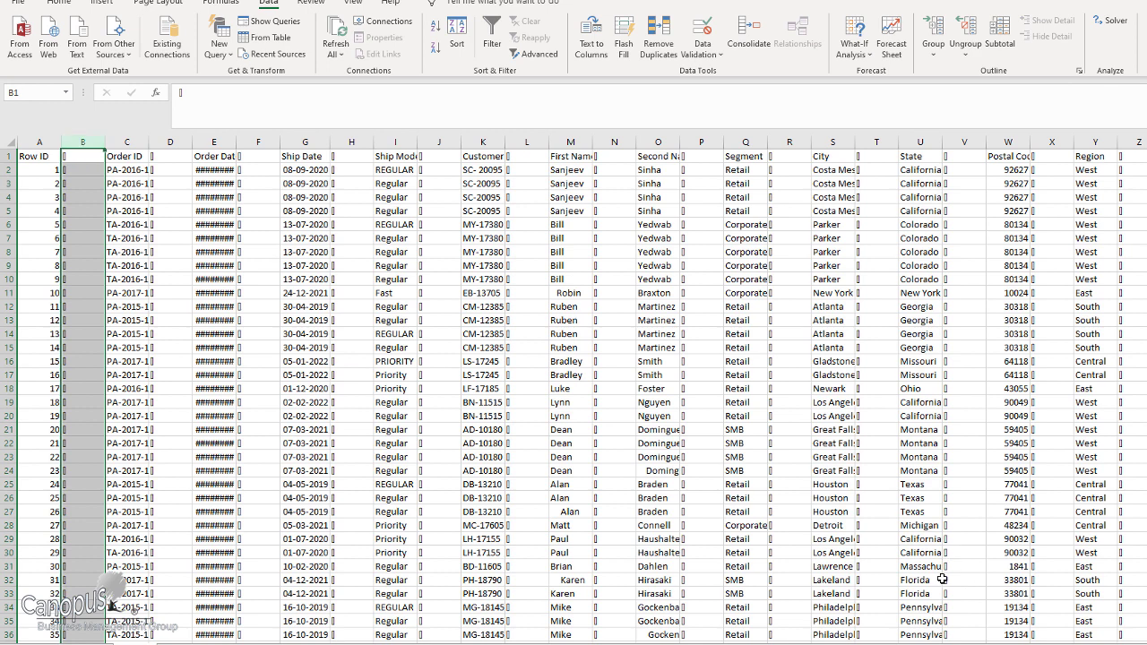
pyautogui.moveTo(932, 639); pyautogui.dragTo(942, 639)
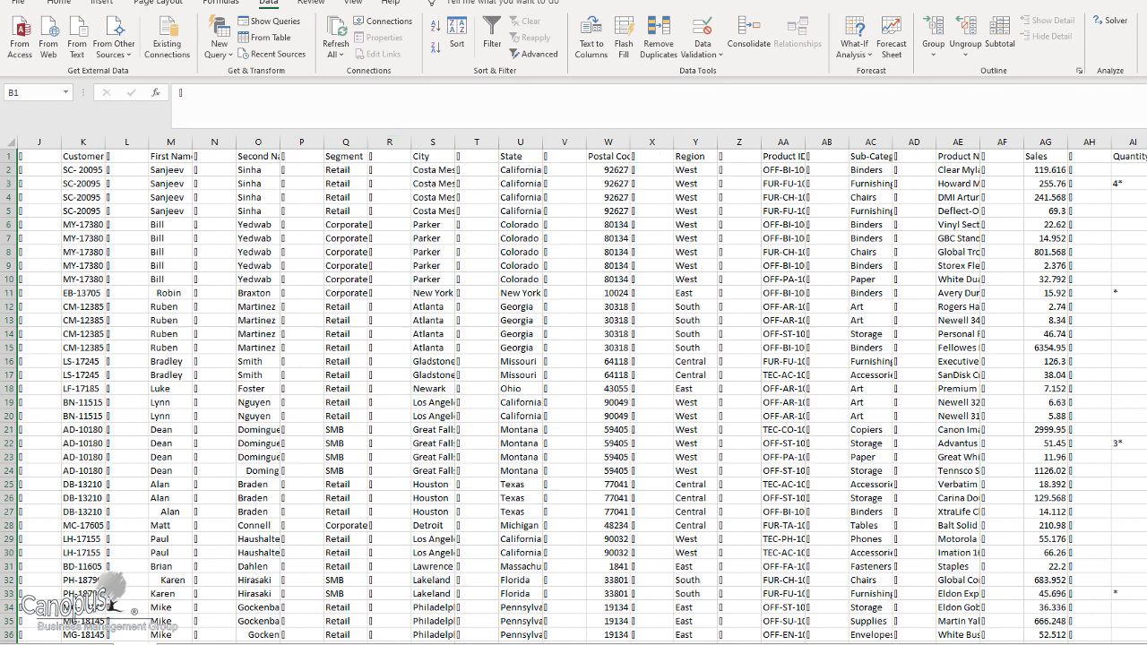
pyautogui.moveTo(1022, 640); pyautogui.dragTo(941, 640)
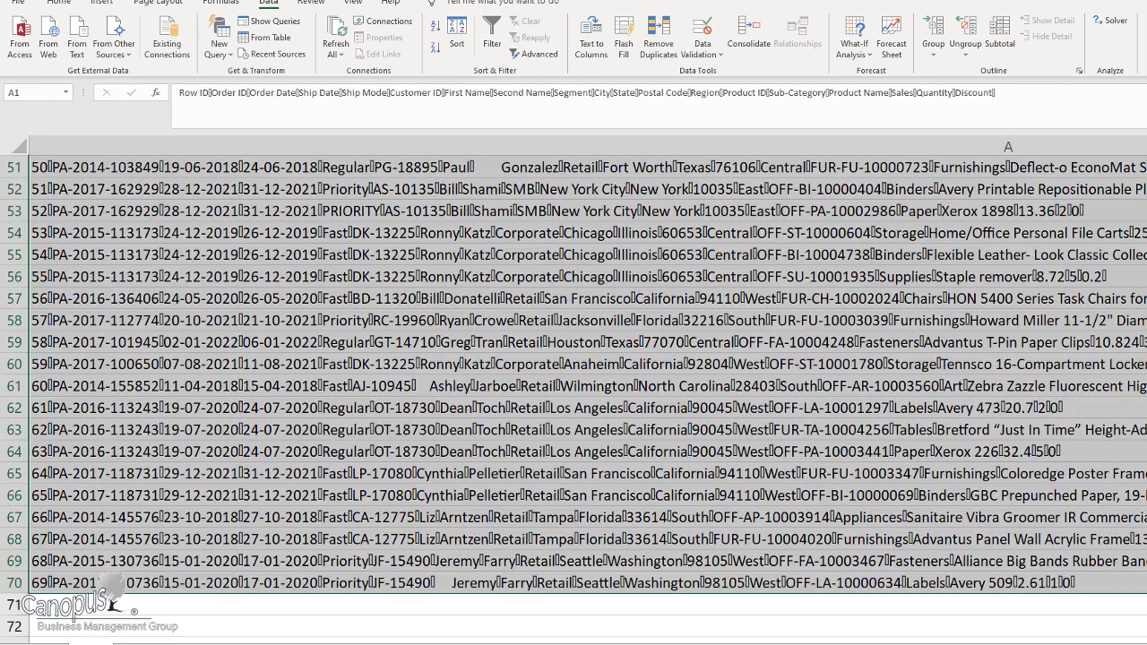
# - Put the data's box-shaped separator character in C1 and enter =SUBSTITUTE(A1,C1,"^") in D1
pyautogui.click(126, 167)
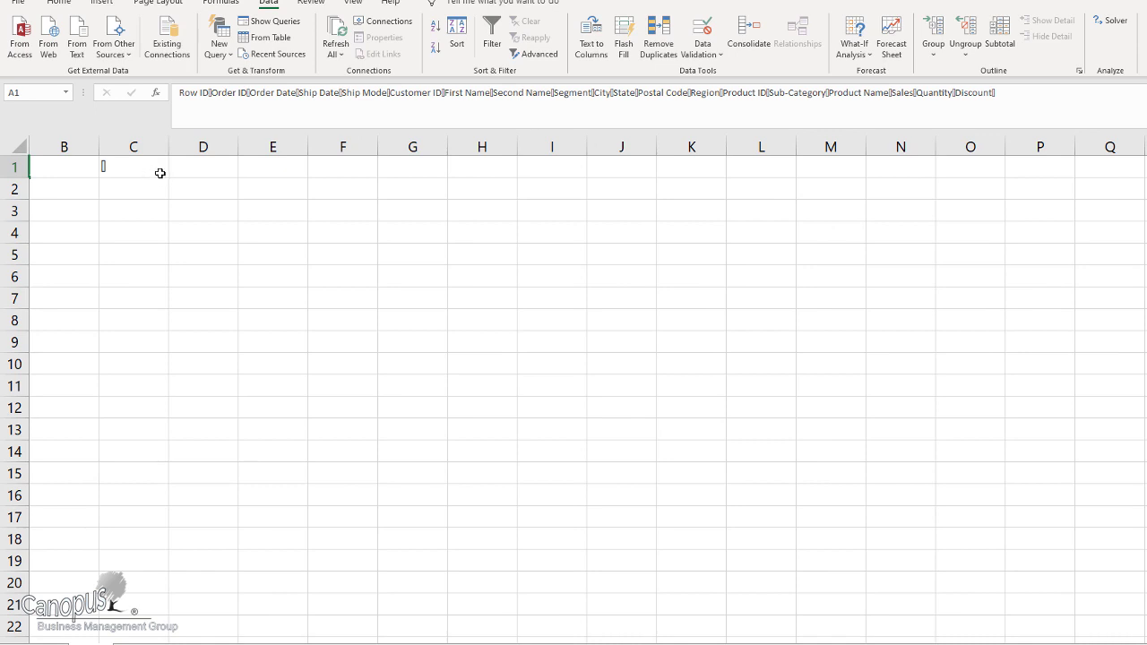
pyautogui.click(119, 167)
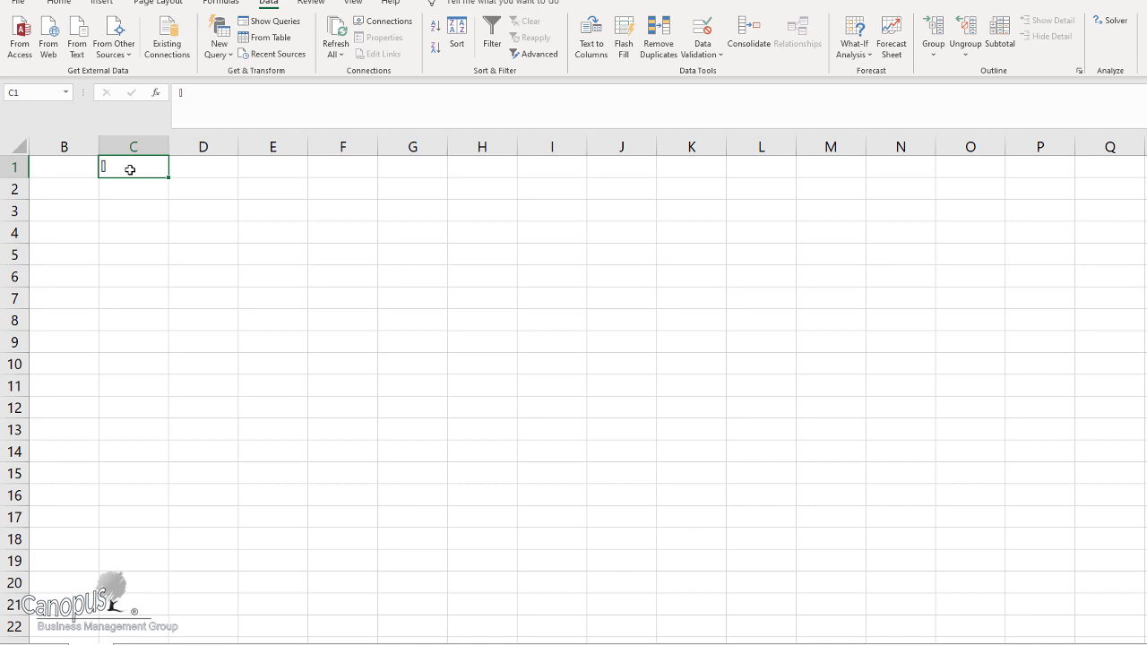
pyautogui.click(221, 170)
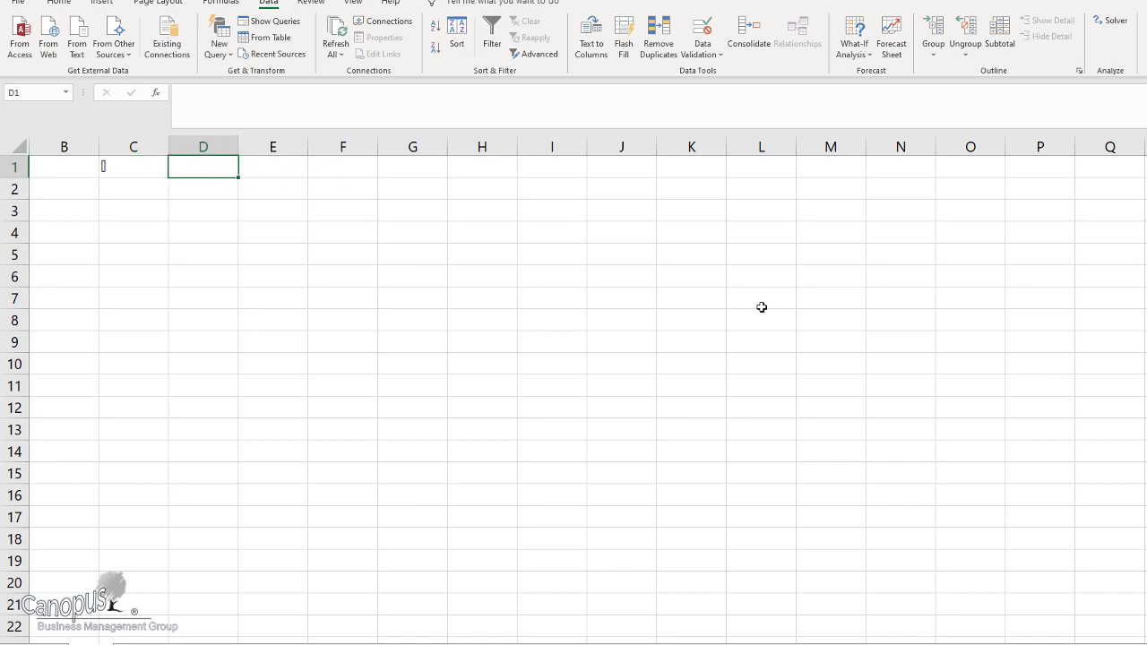
pyautogui.write('=su')
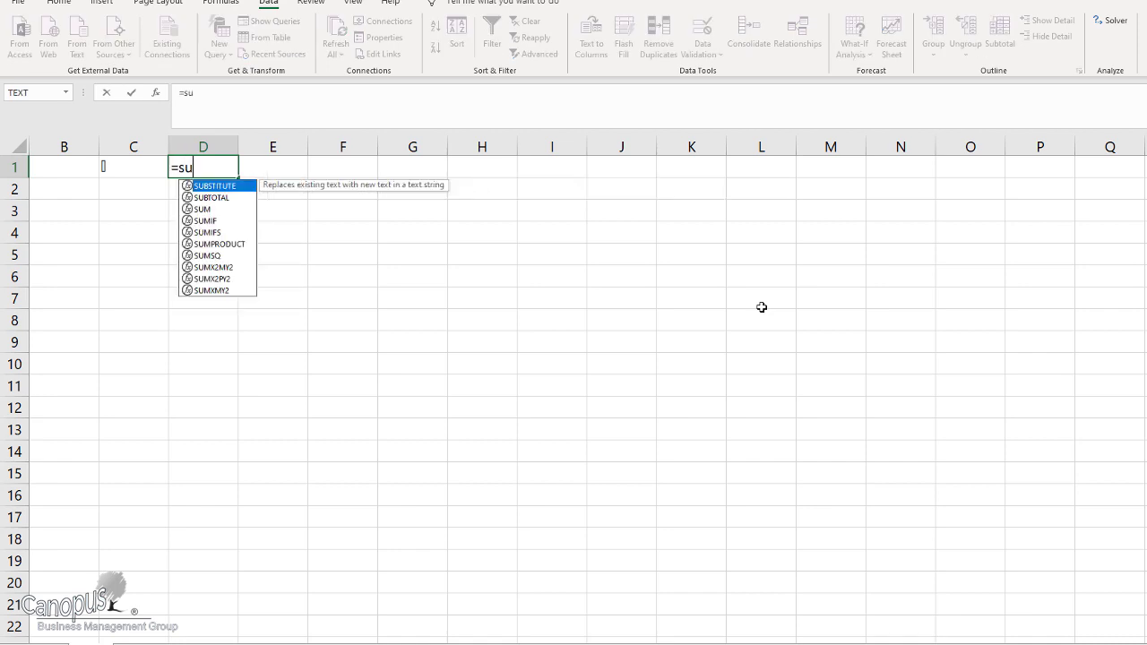
pyautogui.doubleClick(224, 187)
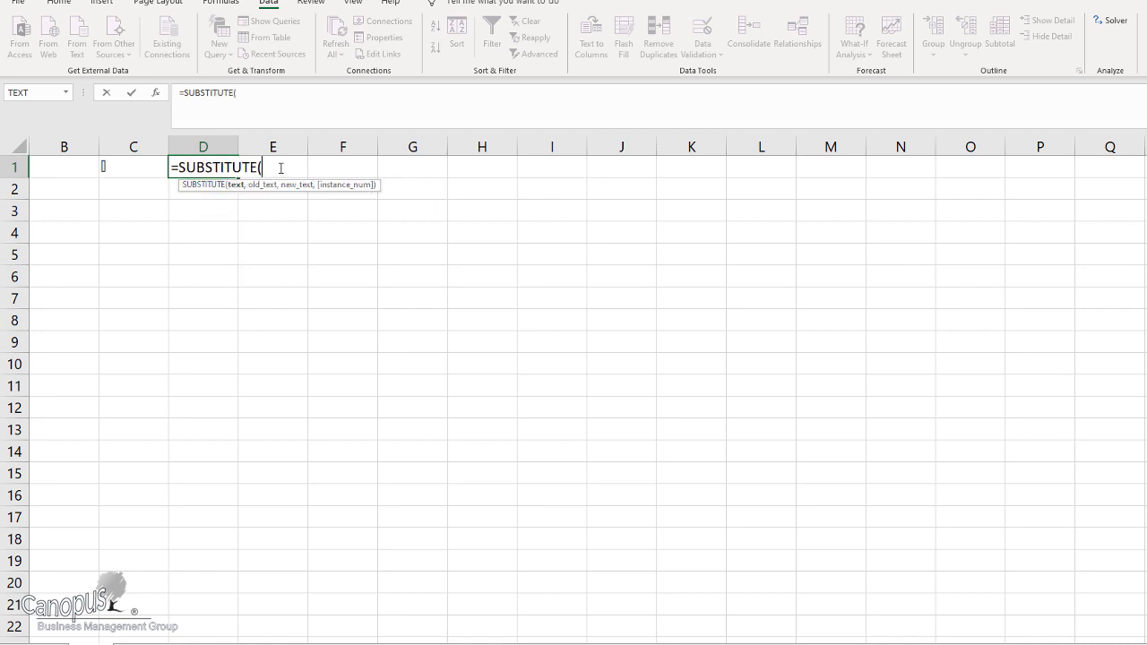
pyautogui.moveTo(1015, 635); pyautogui.dragTo(1061, 642)
pyautogui.click(65, 168)
pyautogui.write(',')
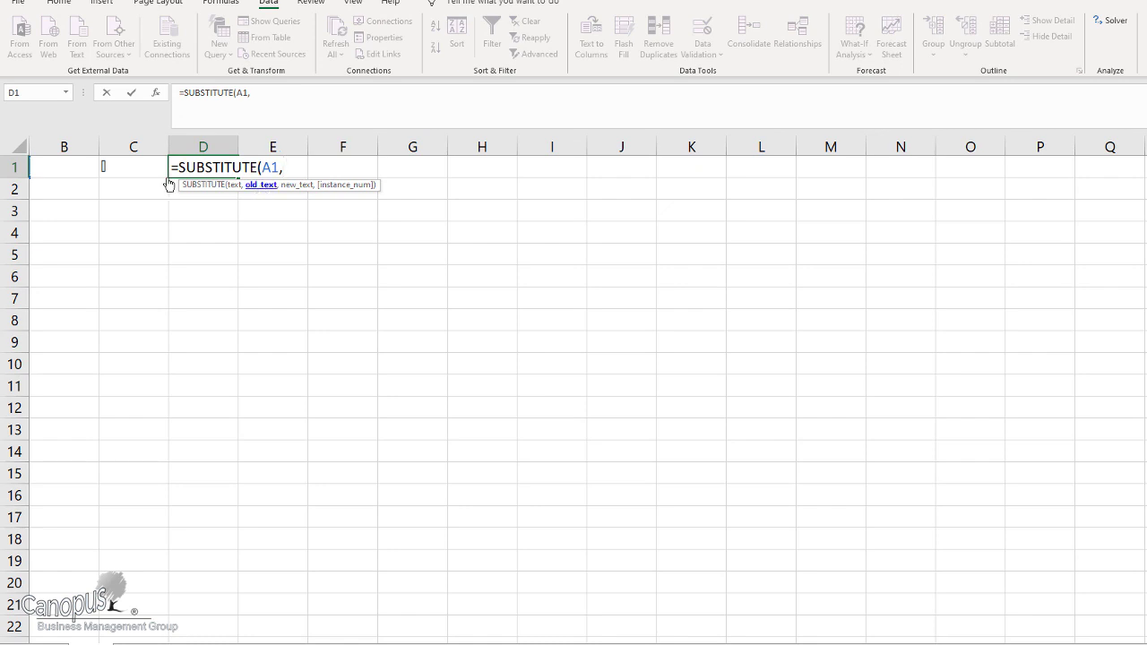
pyautogui.click(108, 166)
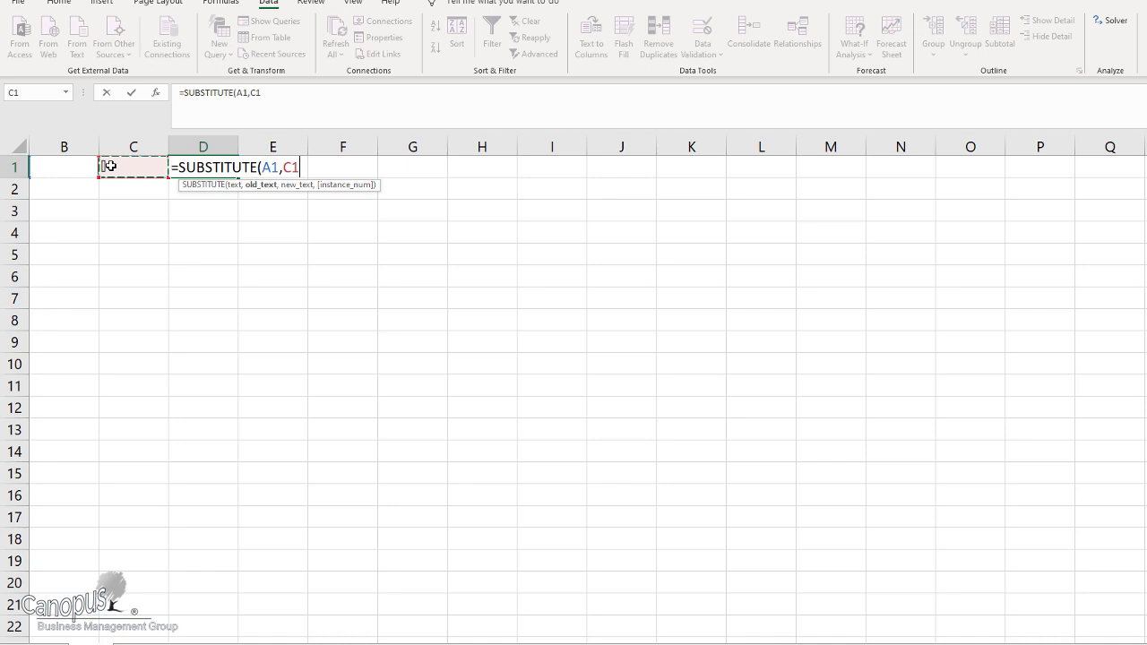
pyautogui.write(',"')
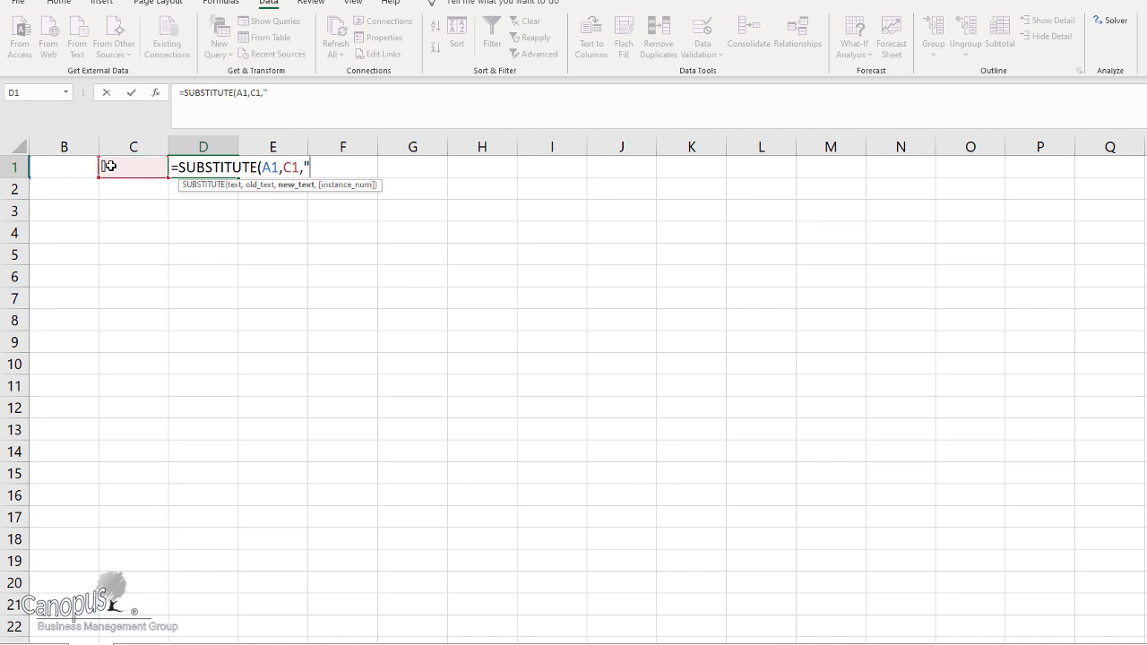
pyautogui.write('^')
pyautogui.write(')')
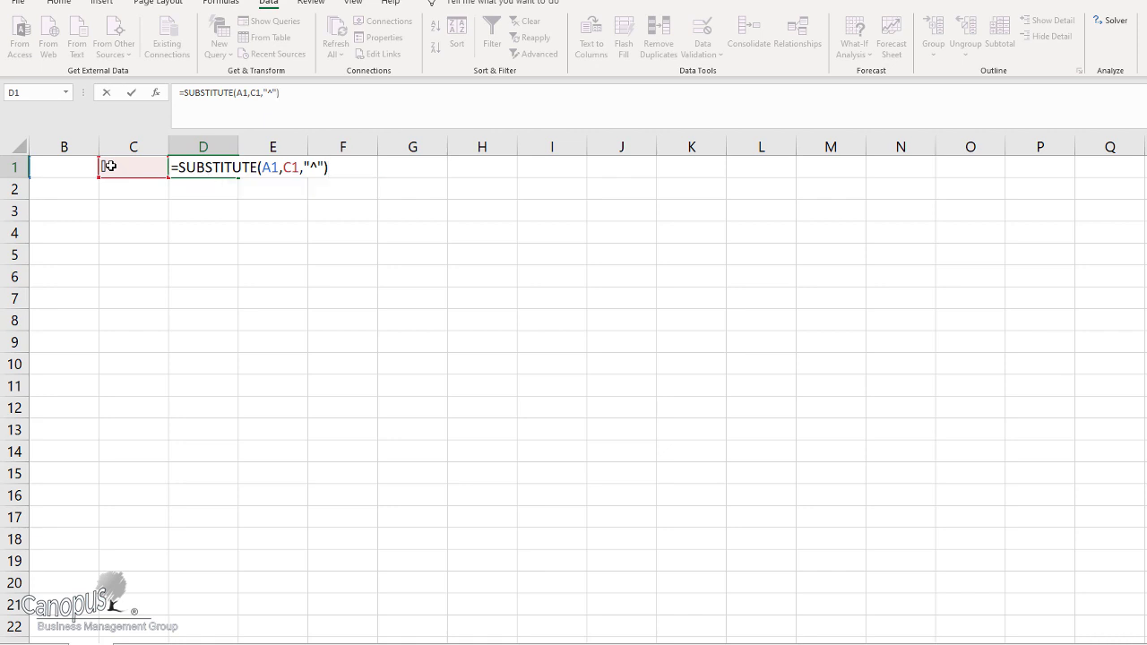
pyautogui.press('Return')
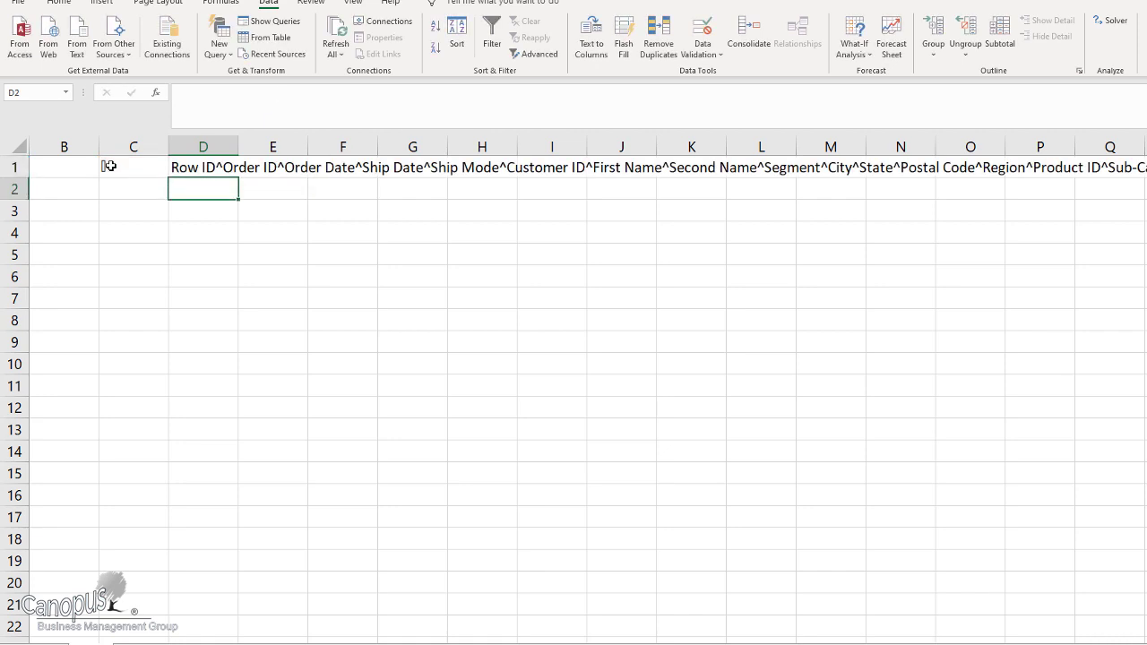
# - Fill the SUBSTITUTE formula from D1 down to row 70
pyautogui.click(225, 169)
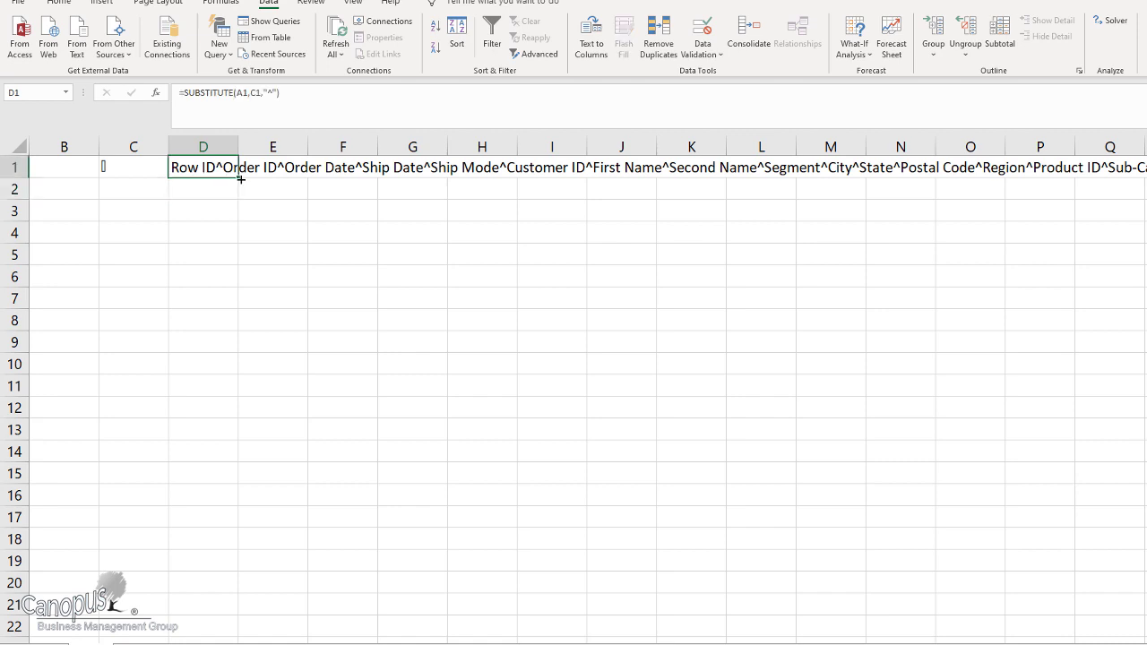
pyautogui.click(120, 164)
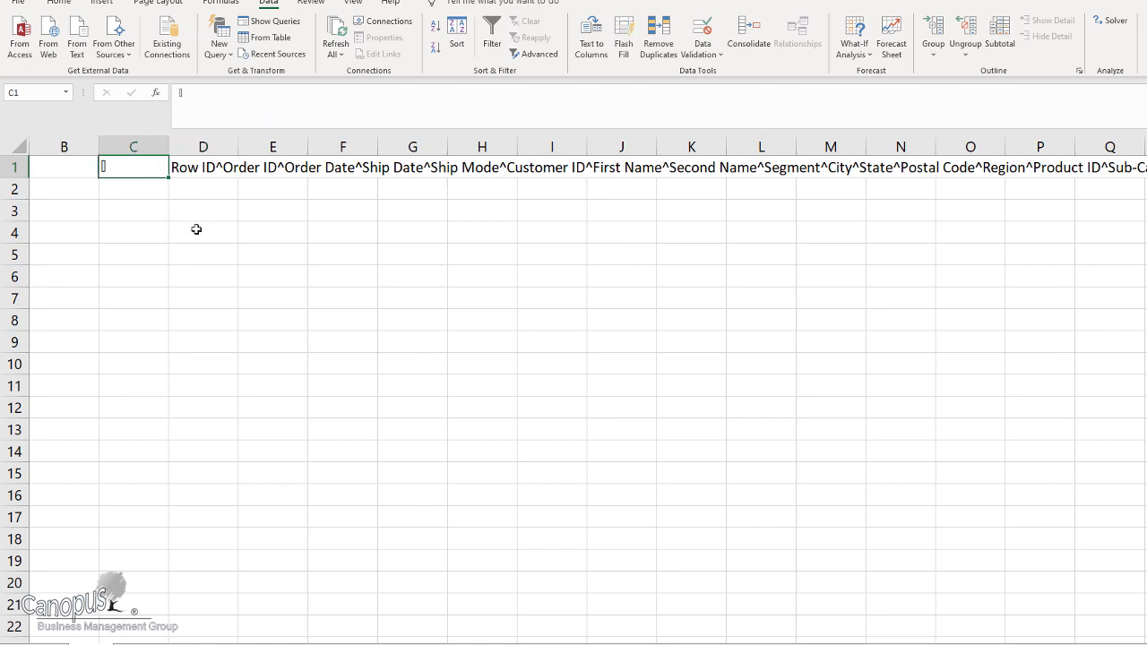
pyautogui.click(216, 169)
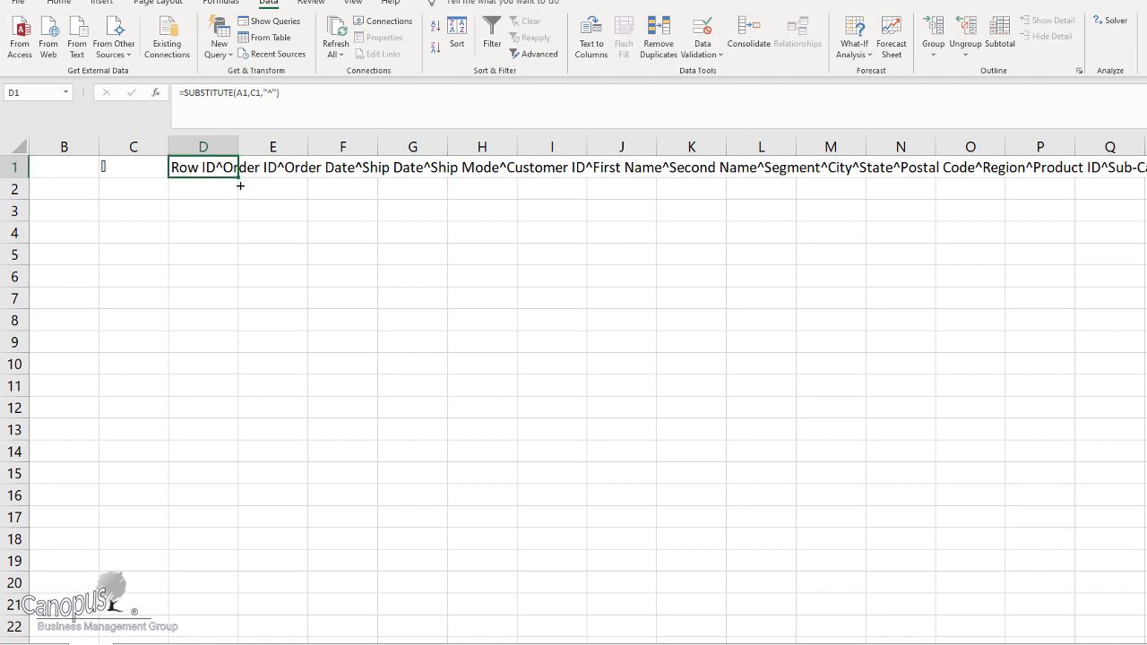
pyautogui.moveTo(240, 186); pyautogui.dragTo(257, 631)
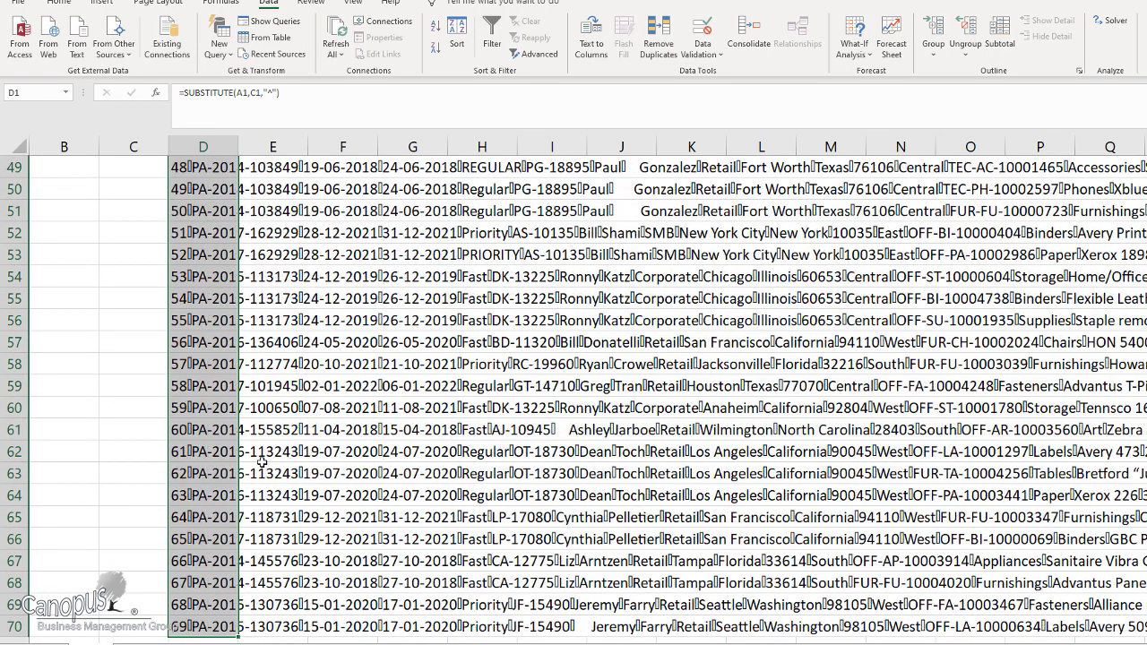
# - Make the C1 reference in D1's SUBSTITUTE formula absolute ($C$1) and refill the formula down column D
pyautogui.scroll(16, 261, 461)
pyautogui.click(205, 168)
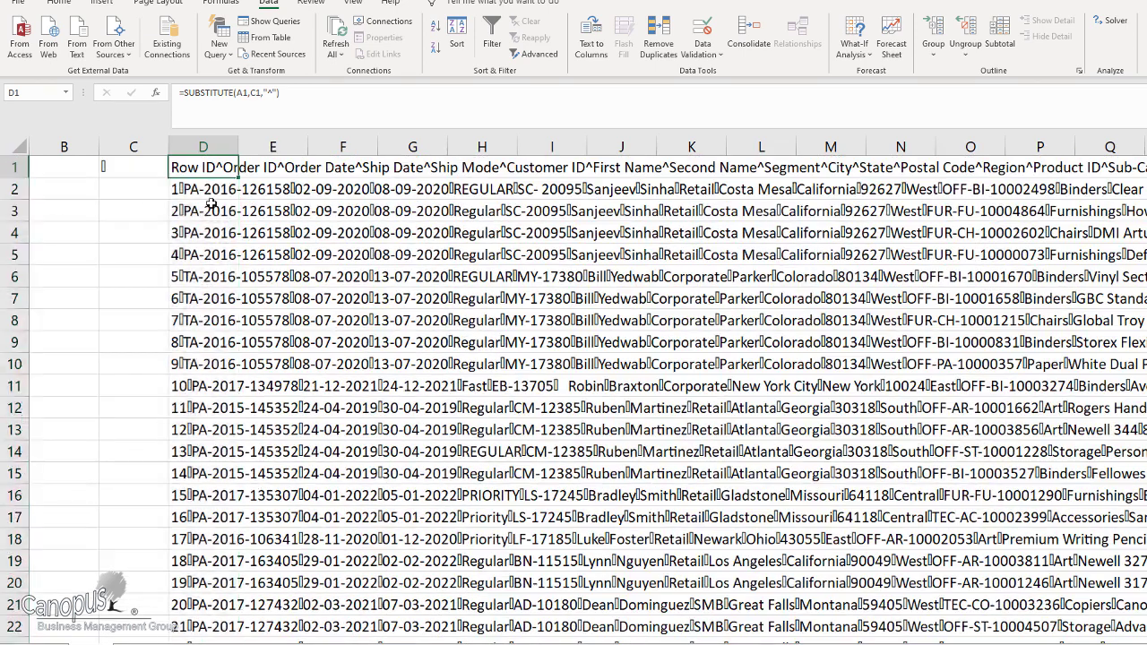
pyautogui.doubleClick(197, 168)
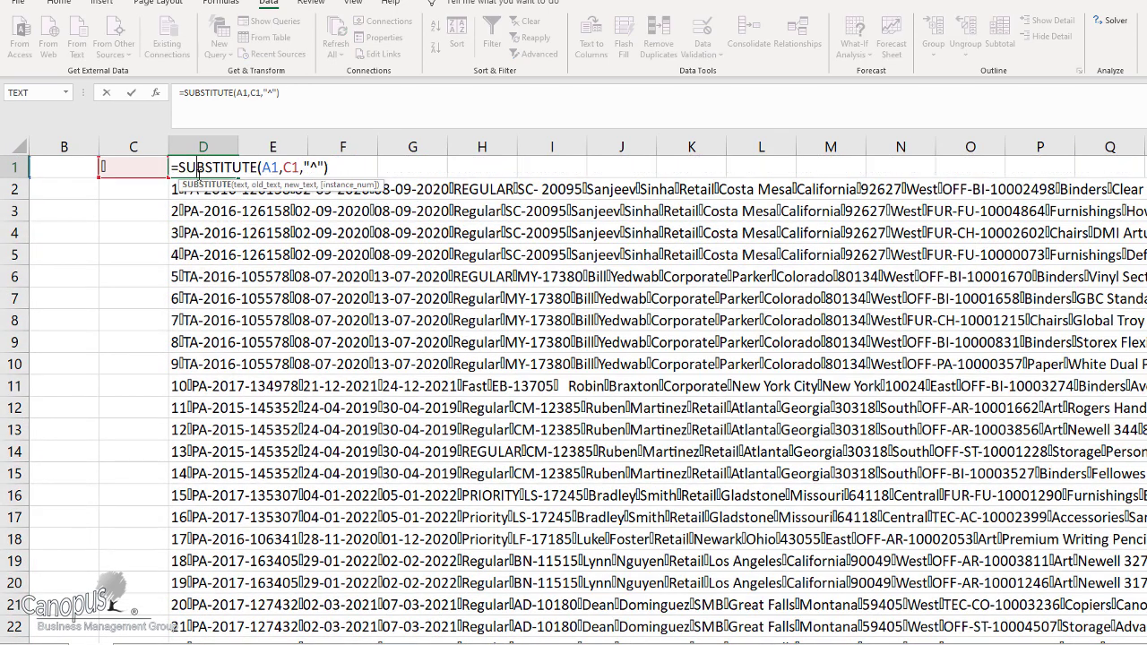
pyautogui.click(292, 168)
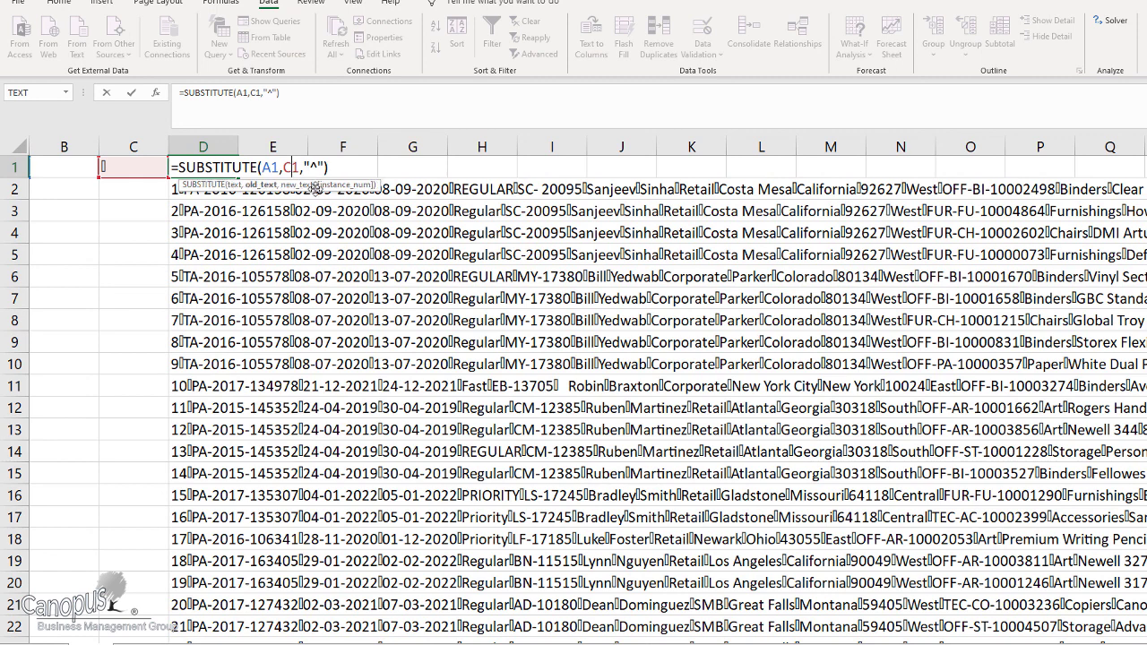
pyautogui.press('F4')
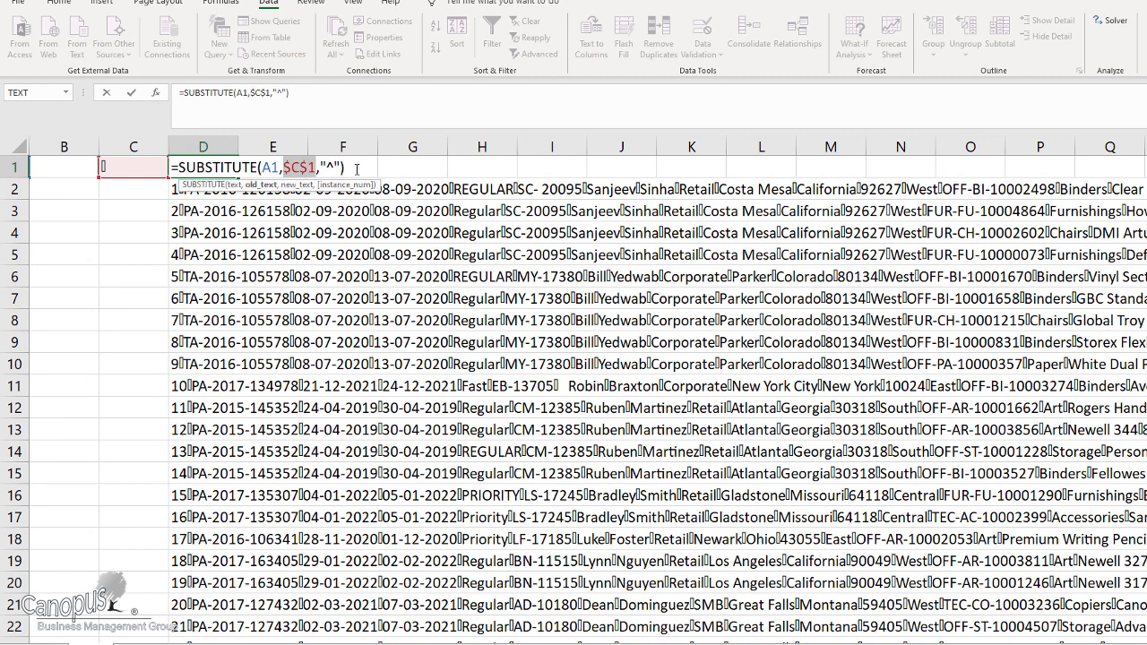
pyautogui.press('Return')
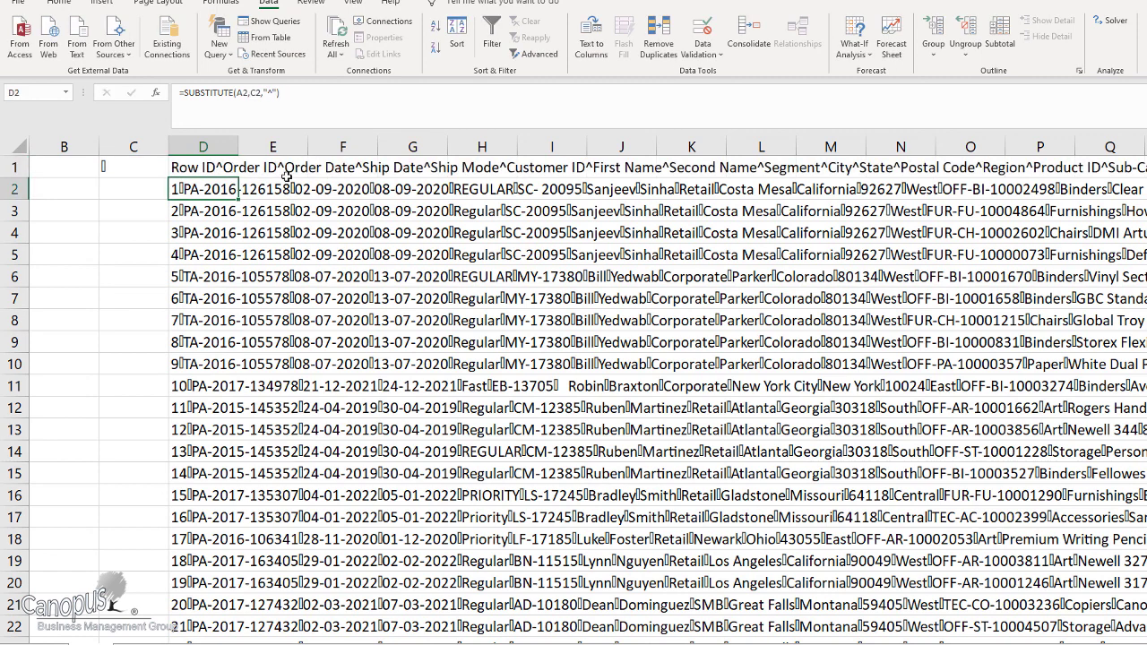
pyautogui.click(212, 166)
pyautogui.doubleClick(238, 177)
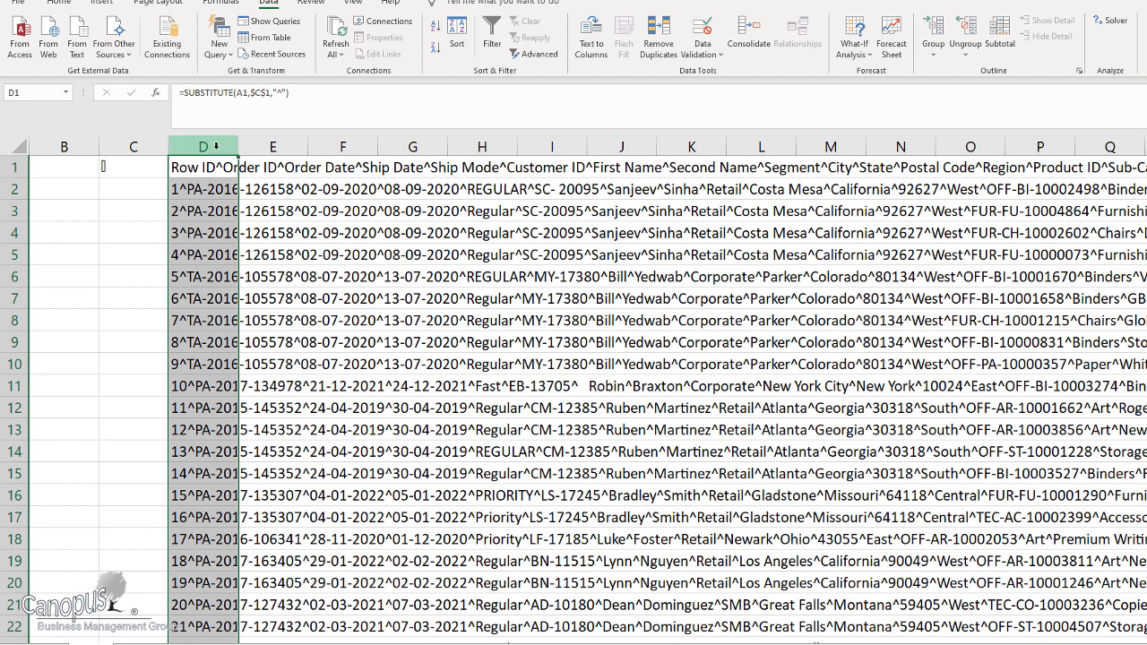
# - Copy column D's SUBSTITUTE results and paste them into column E as values only
pyautogui.hotkey('ctrl', 'c')
pyautogui.click(272, 147)
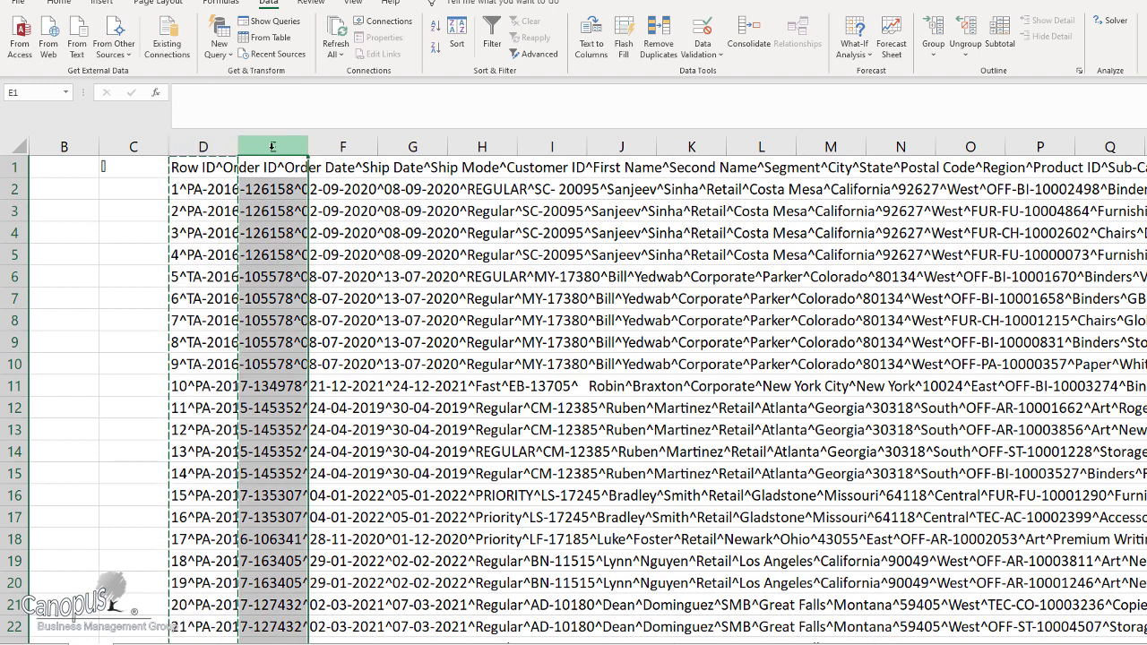
pyautogui.click(24, 5)
pyautogui.click(21, 11)
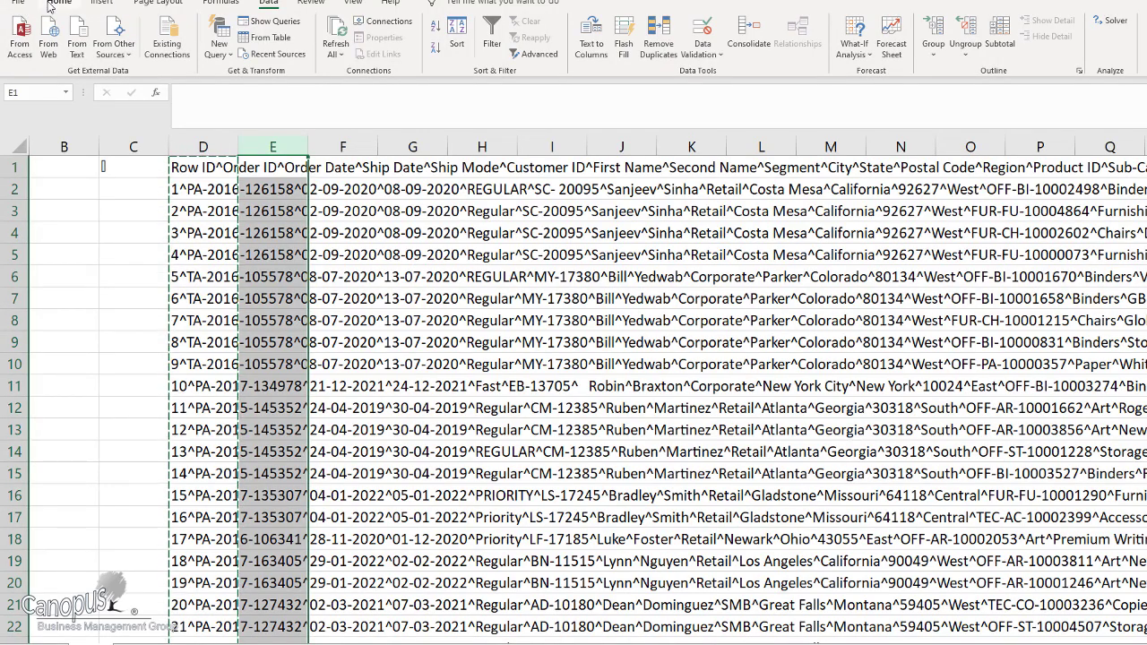
pyautogui.click(51, 6)
pyautogui.click(20, 54)
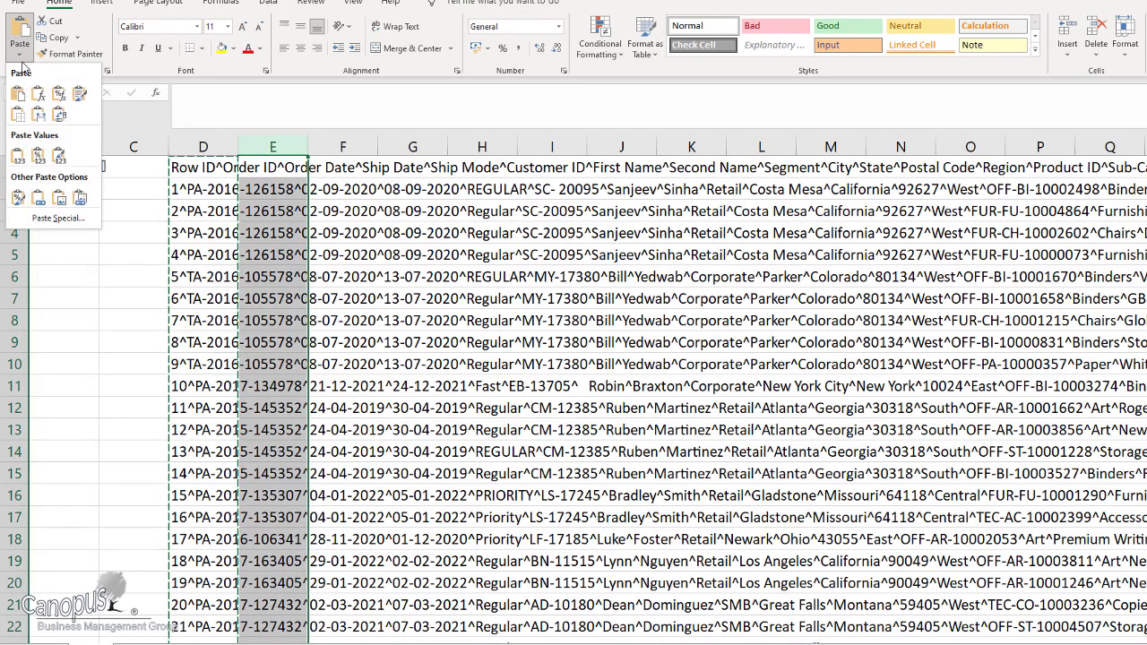
pyautogui.click(18, 157)
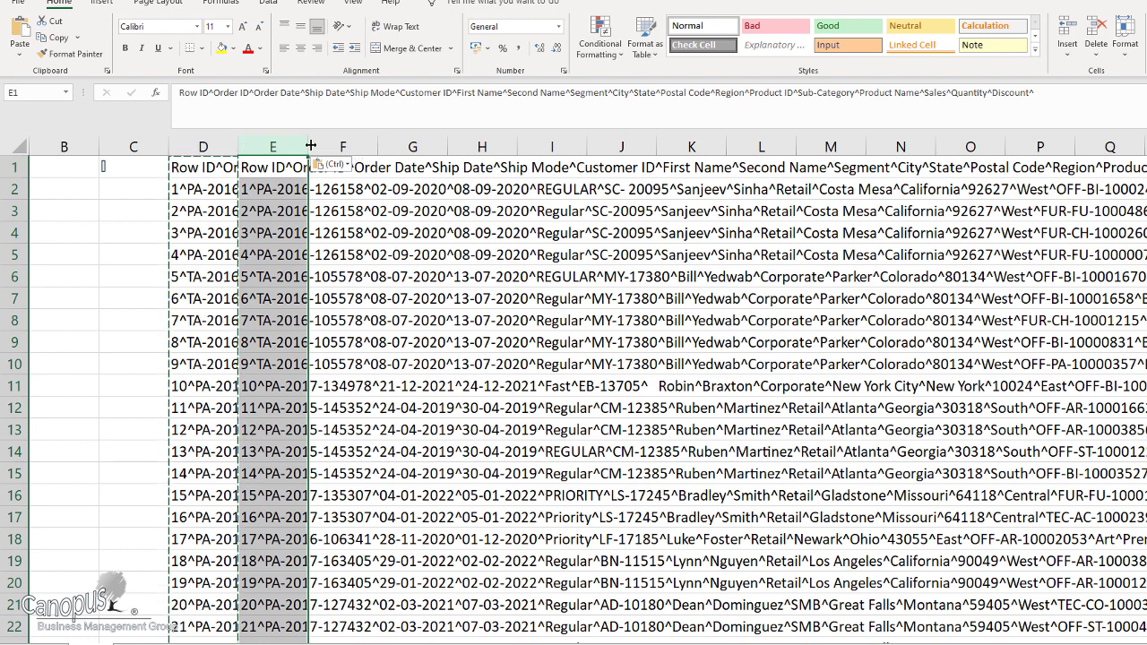
# - Start Text to Columns on the pasted values from E1 down to row 70 as delimited, with "^" as the only delimiter
pyautogui.click(96, 190)
pyautogui.click(293, 170)
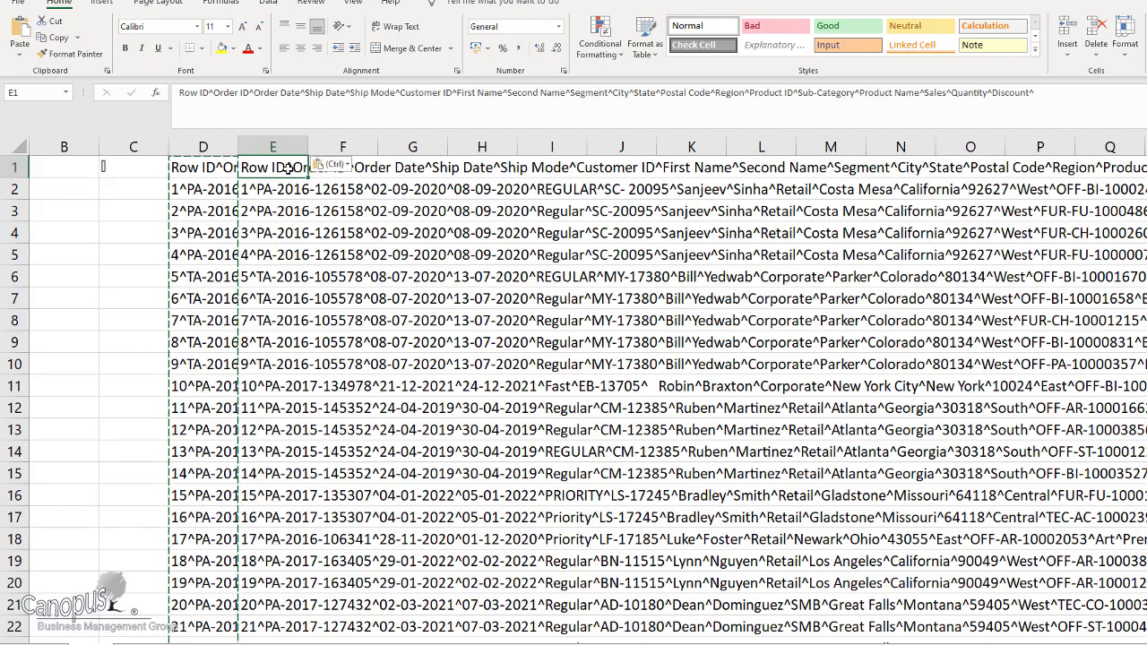
pyautogui.hotkey('ctrl', 'shift', 'Down')
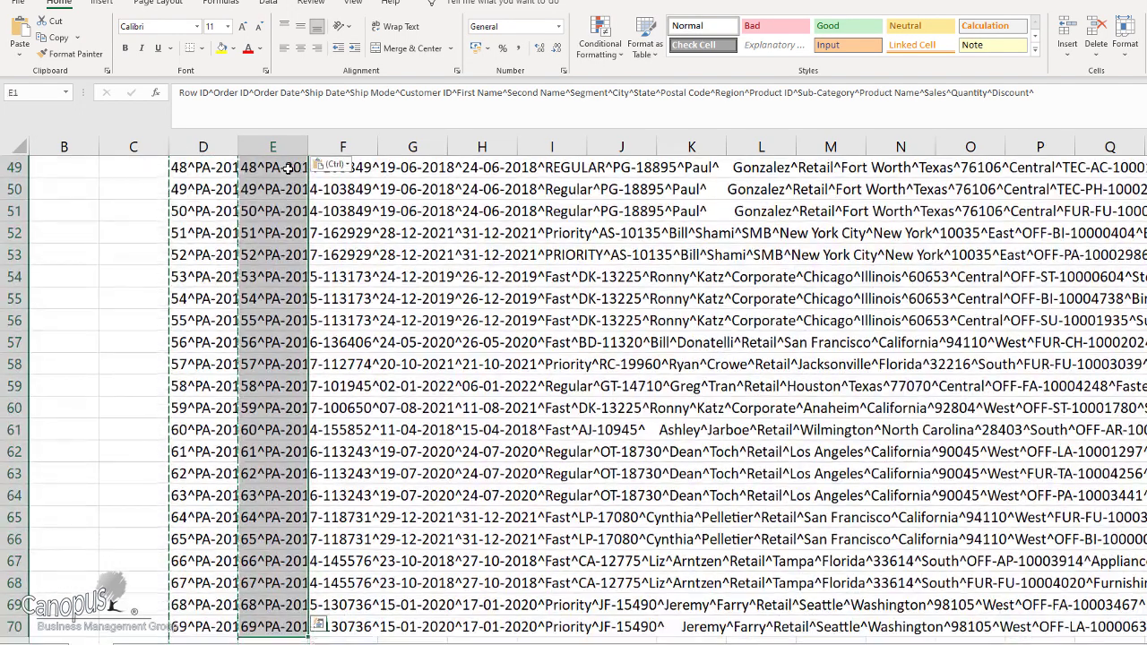
pyautogui.scroll(10, 391, 290)
pyautogui.scroll(6, 390, 289)
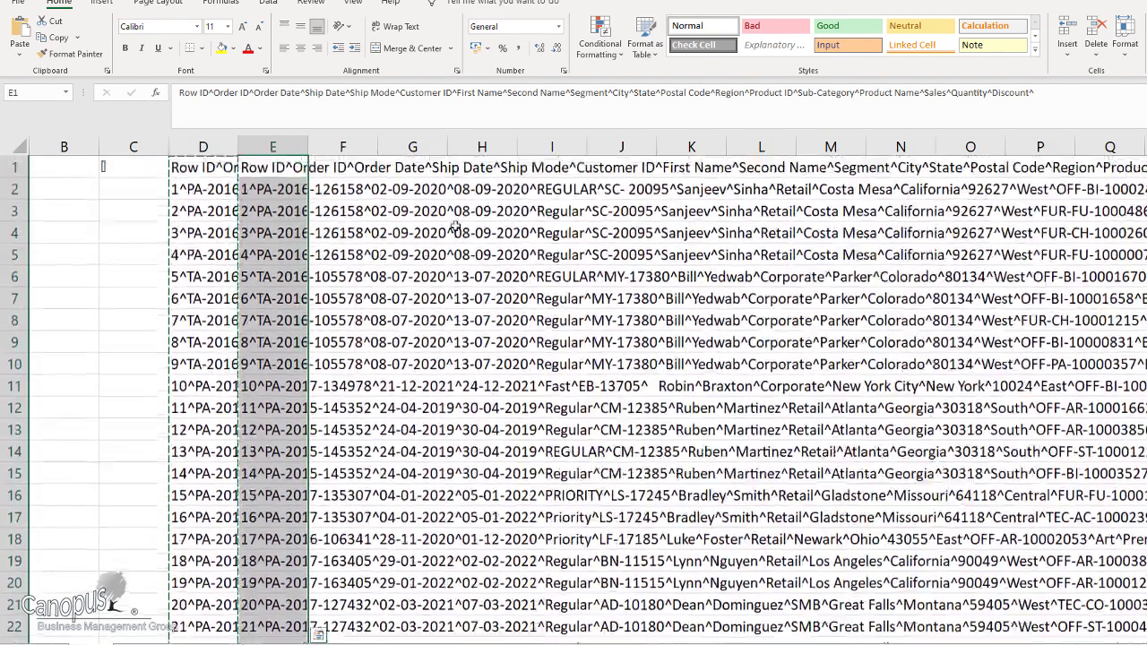
pyautogui.click(267, 5)
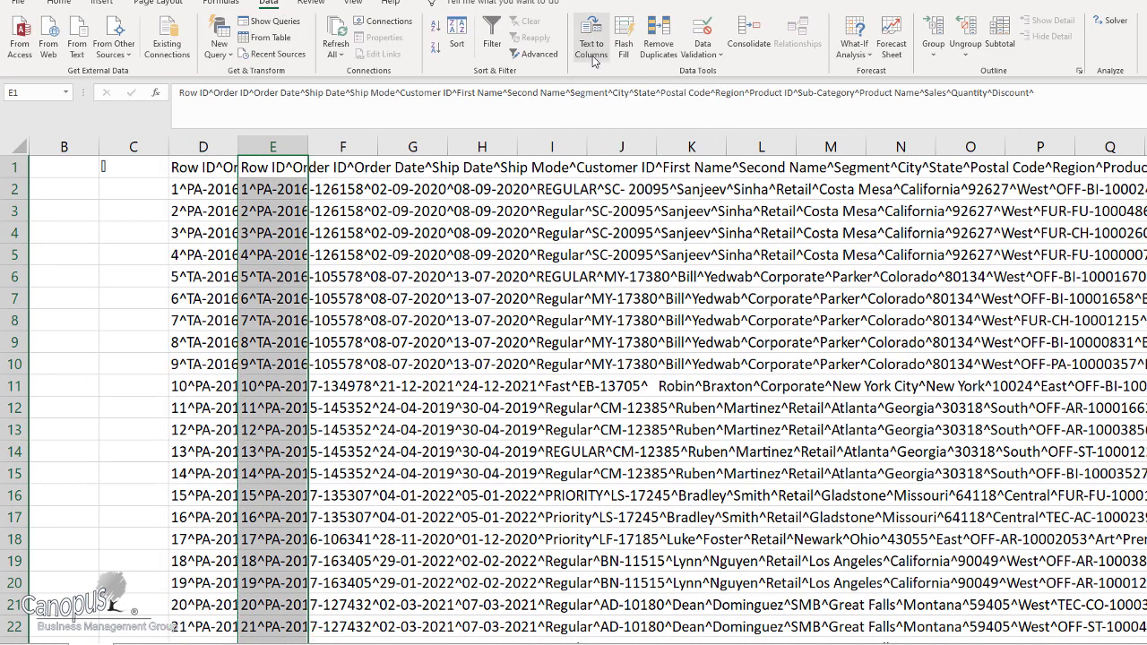
pyautogui.click(591, 56)
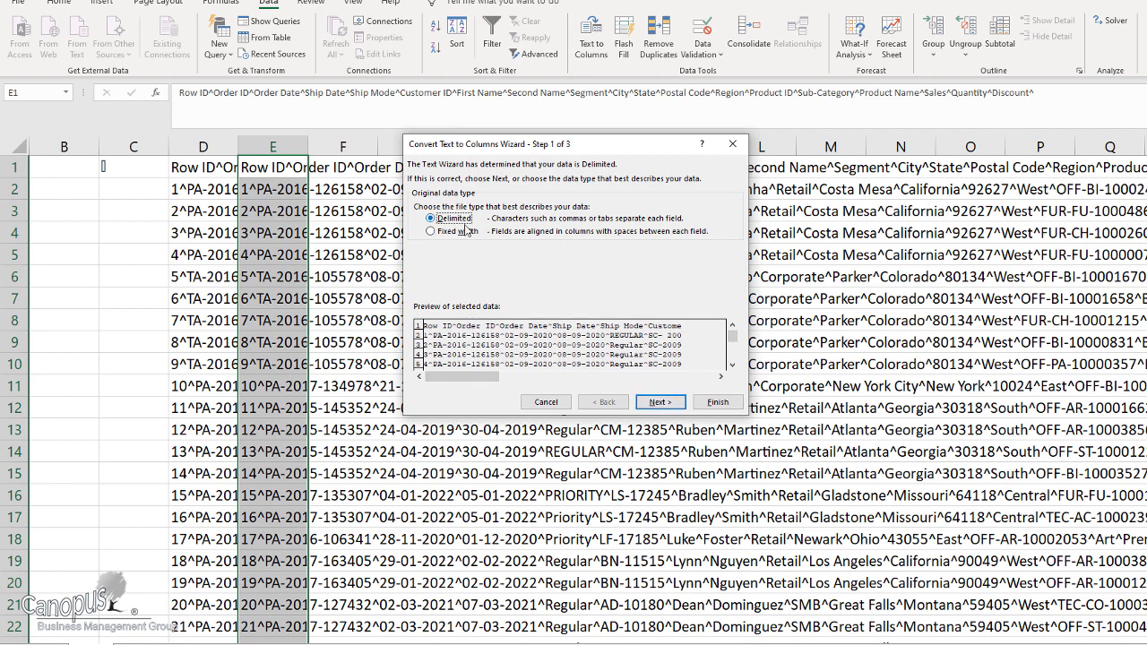
pyautogui.click(649, 405)
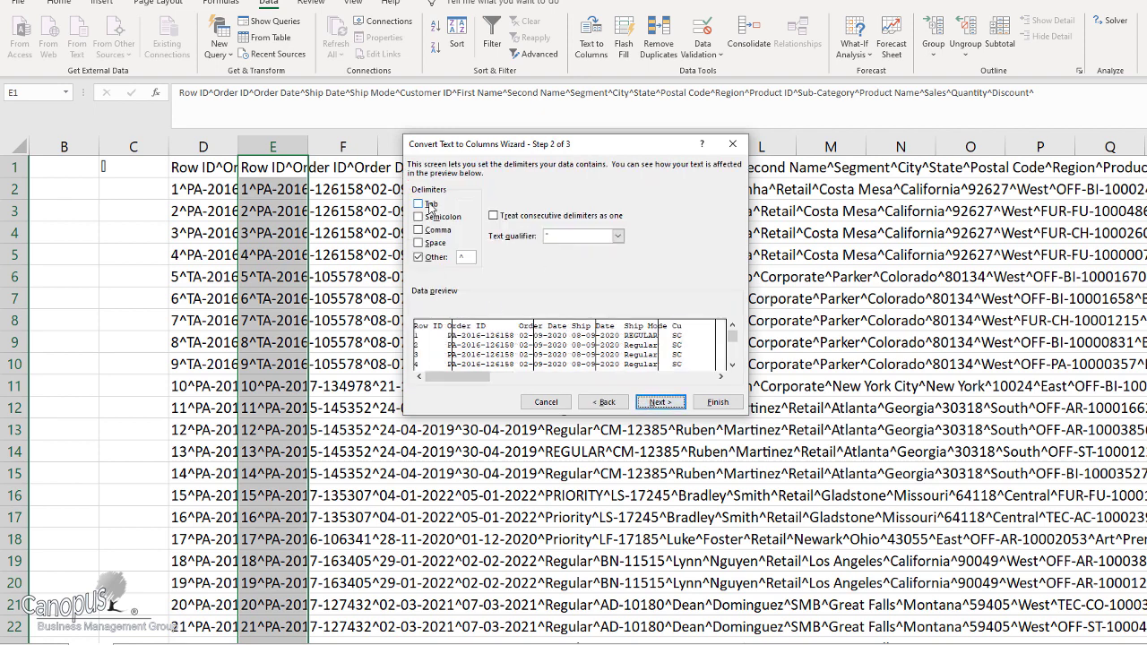
pyautogui.click(464, 258)
pyautogui.click(670, 404)
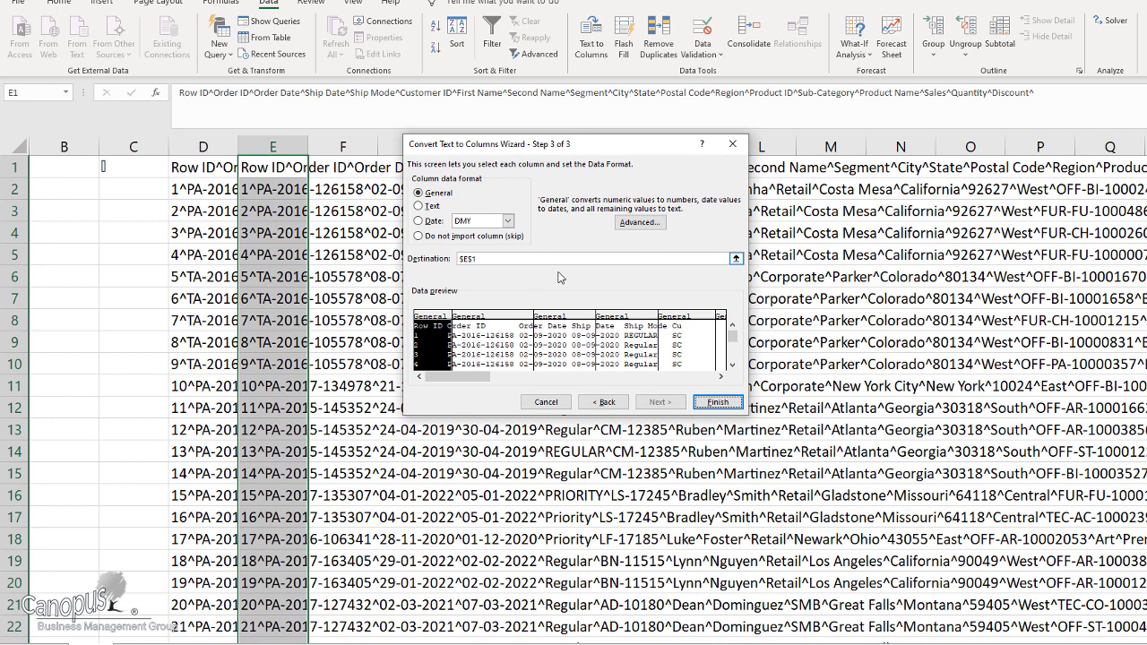
# - Change the Text to Columns destination to column F and finish the split
pyautogui.click(462, 259)
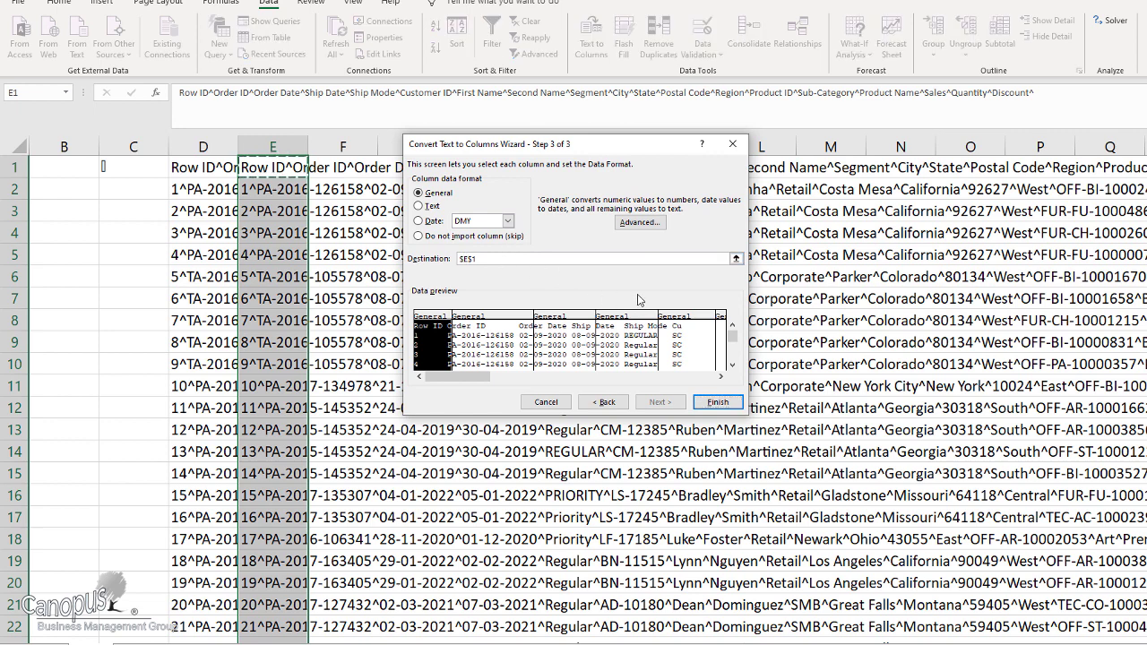
pyautogui.press('Delete')
pyautogui.write('F')
pyautogui.click(713, 402)
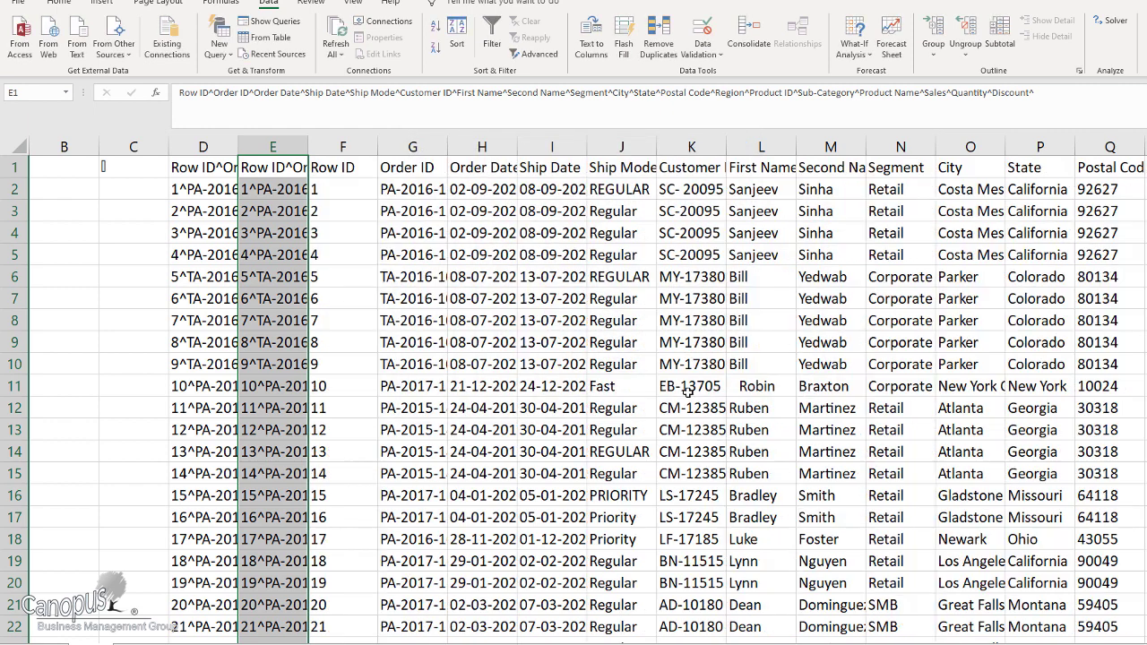
# - Compare the "^"-separated text in columns D and E with the split columns starting at Row ID
pyautogui.click(291, 248)
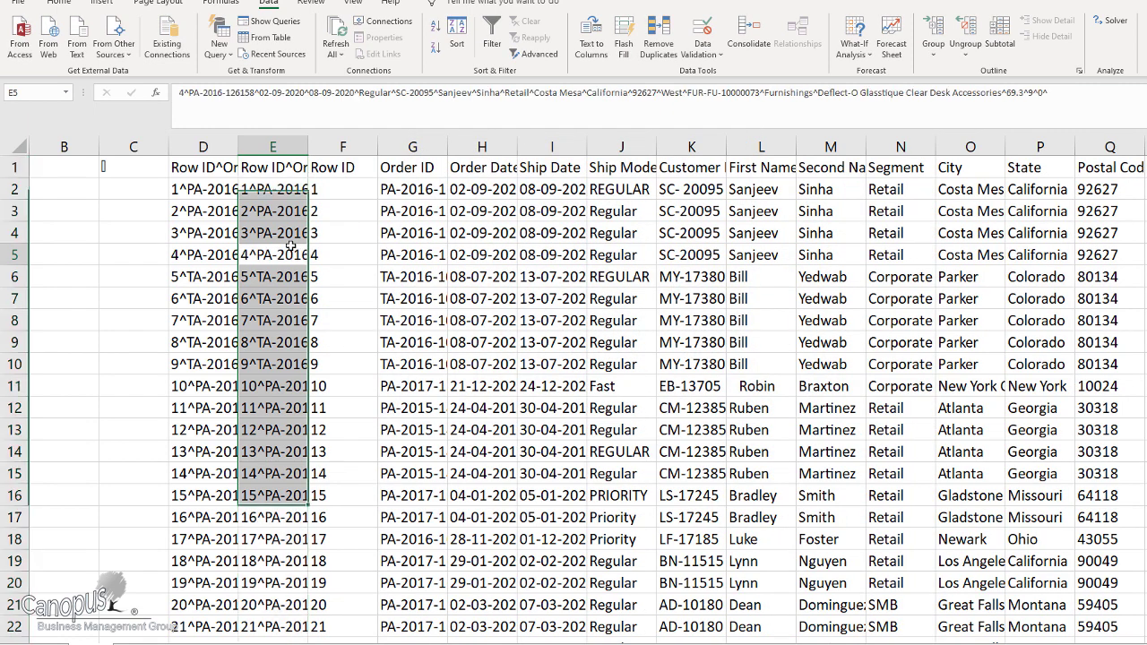
pyautogui.click(203, 147)
pyautogui.click(287, 150)
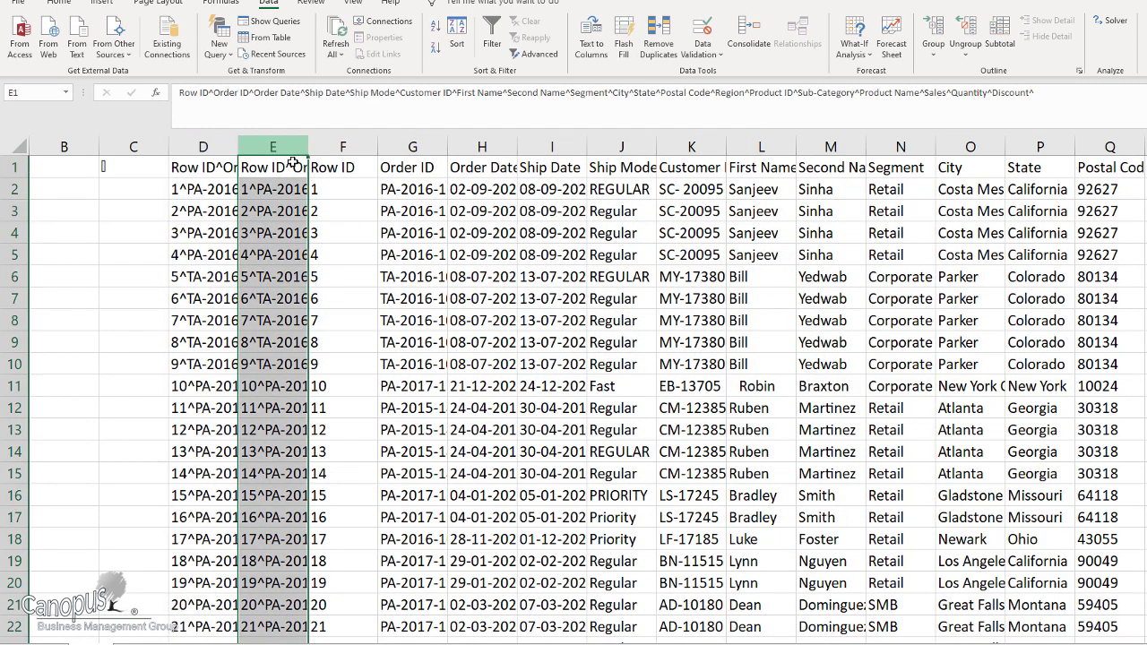
pyautogui.click(414, 190)
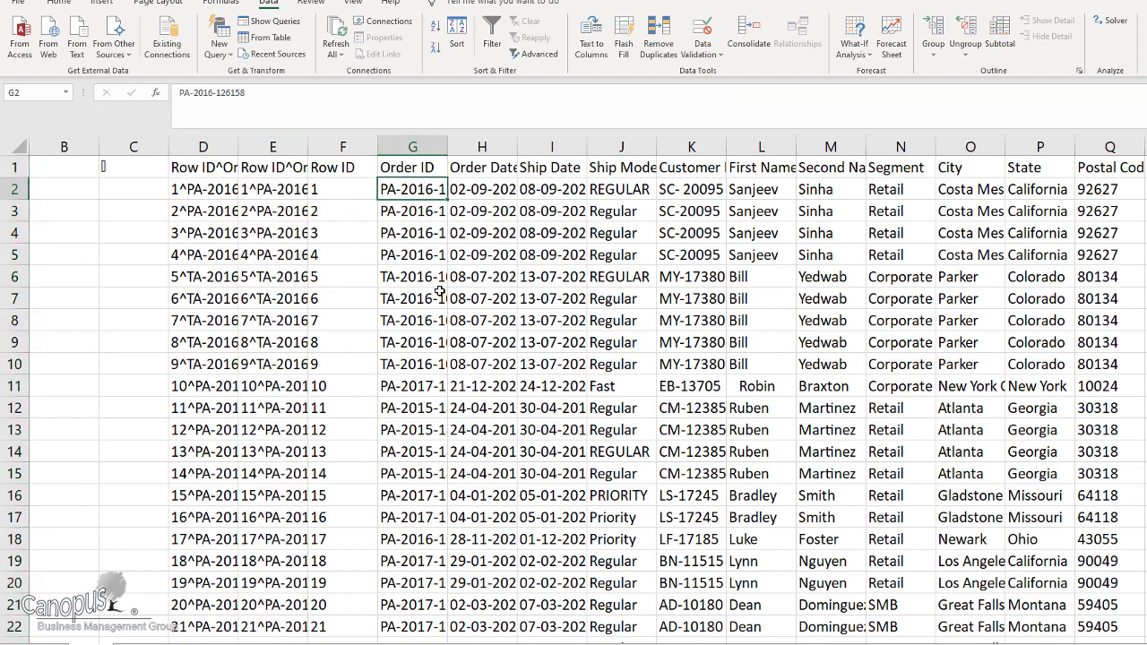
pyautogui.click(309, 146)
pyautogui.doubleClick(308, 146)
pyautogui.click(309, 146)
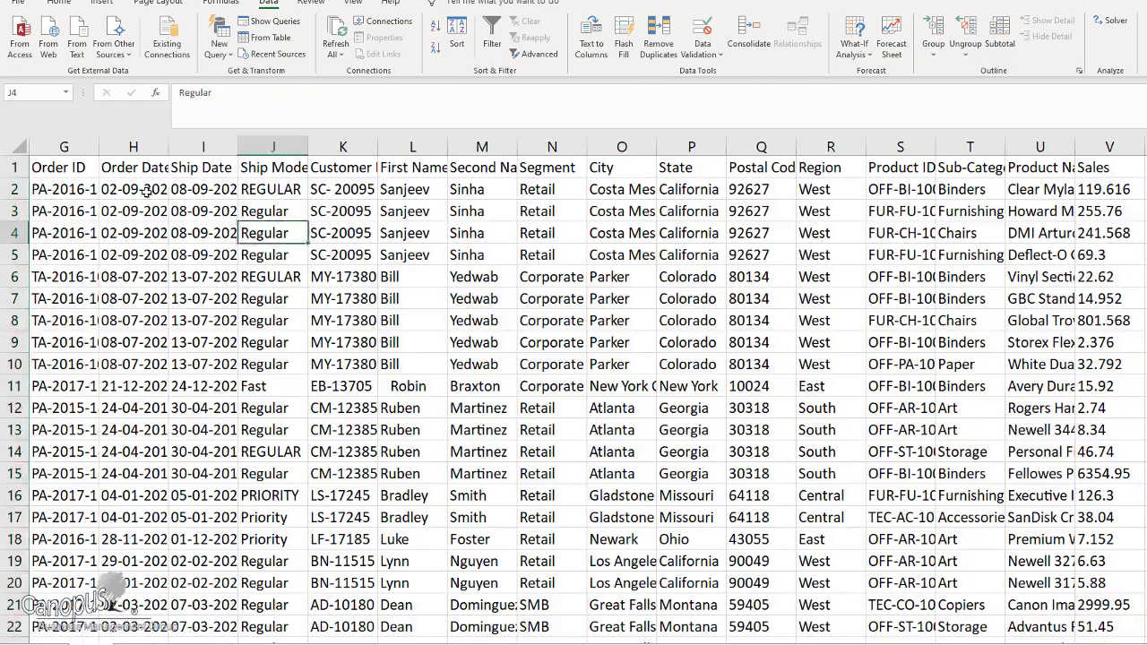
# - Copy the whole split table starting at Row ID in F1 and paste it at A1 of the empty Sheet3
pyautogui.click(125, 173)
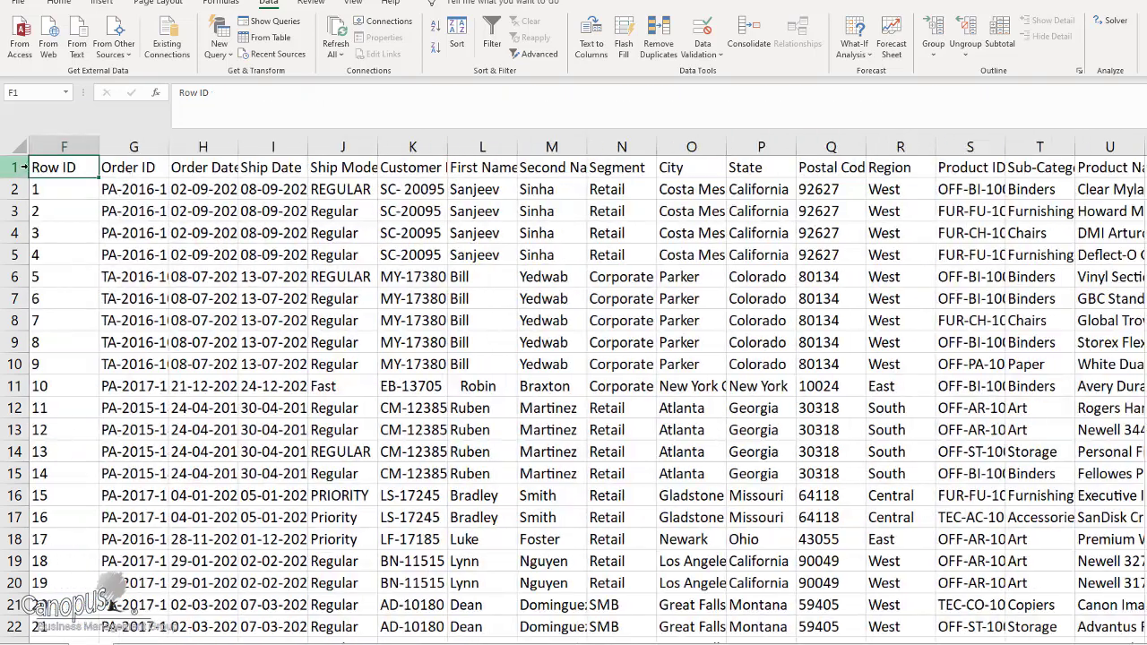
pyautogui.moveTo(51, 165); pyautogui.dragTo(1075, 605)
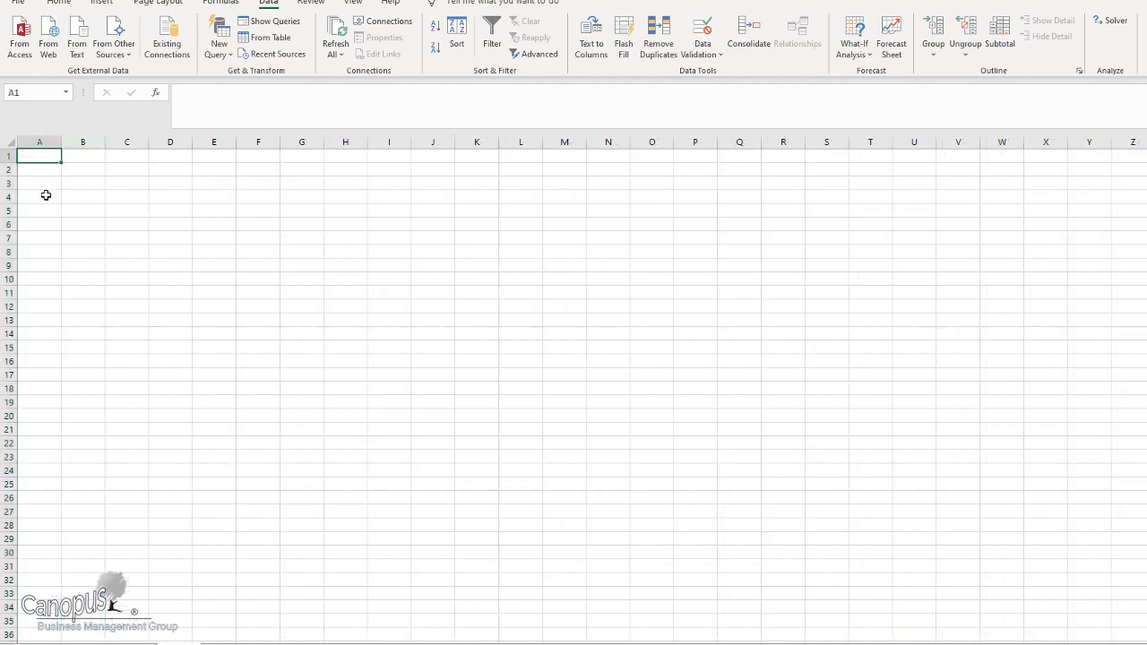
pyautogui.hotkey('ctrl', 'v')
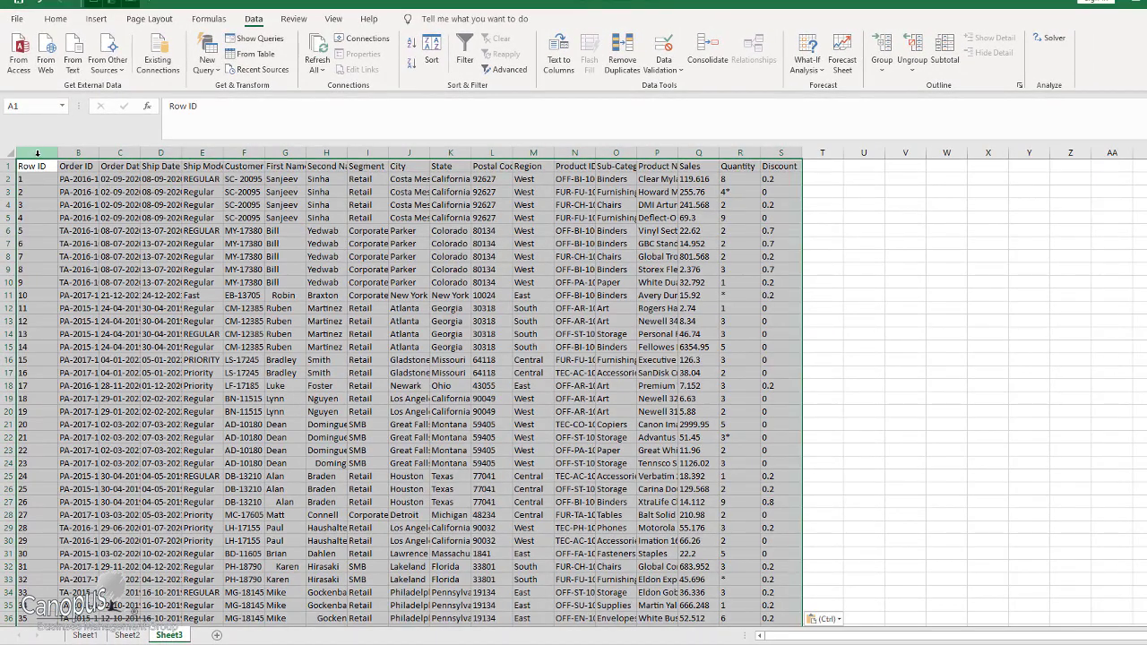
# - Autofit the widths of all table columns on Sheet3, from Row ID to Discount
pyautogui.moveTo(37, 153); pyautogui.dragTo(768, 180)
pyautogui.doubleClick(720, 152)
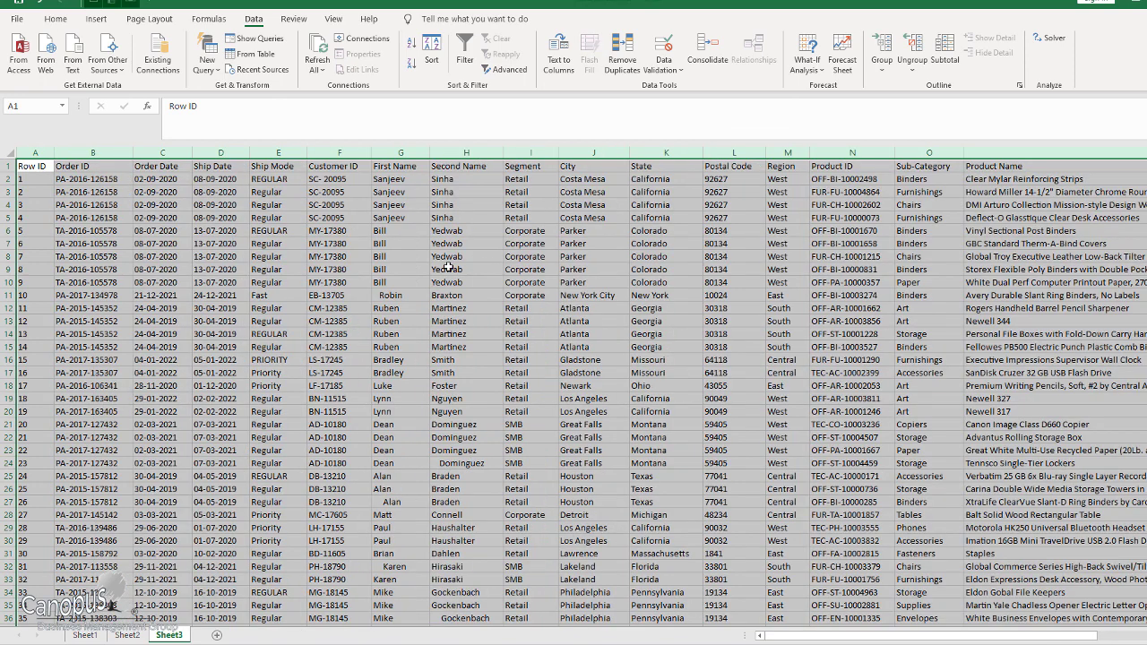
pyautogui.click(447, 269)
pyautogui.click(32, 182)
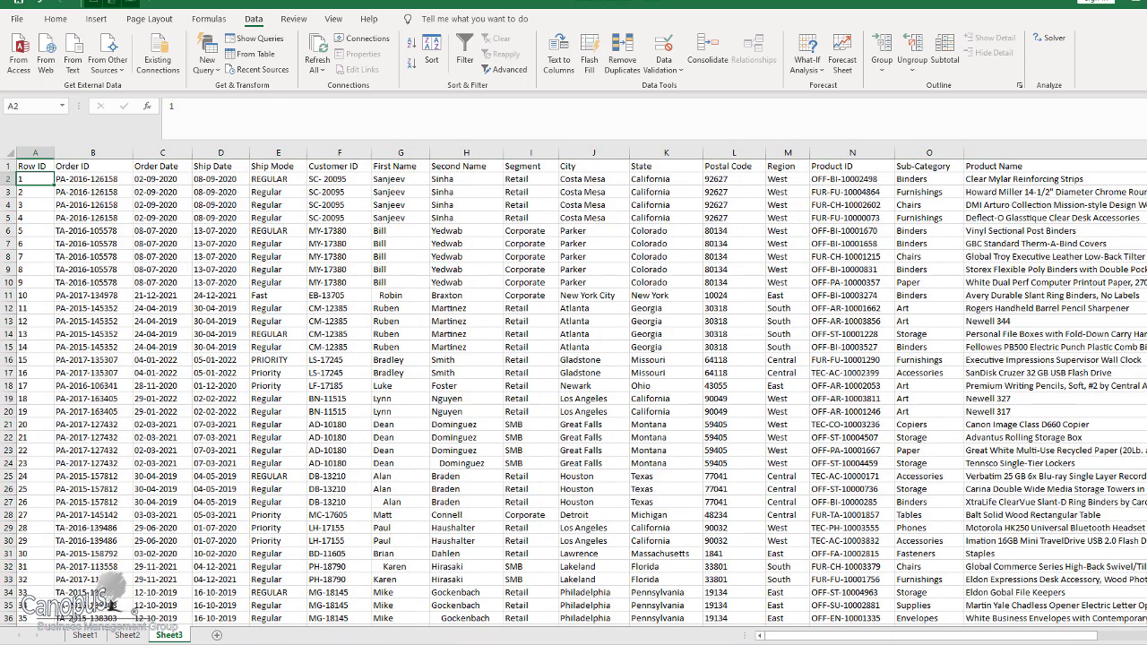
pyautogui.keyDown('ctrl'); pyautogui.scroll(1, 32, 182); pyautogui.keyUp('ctrl')
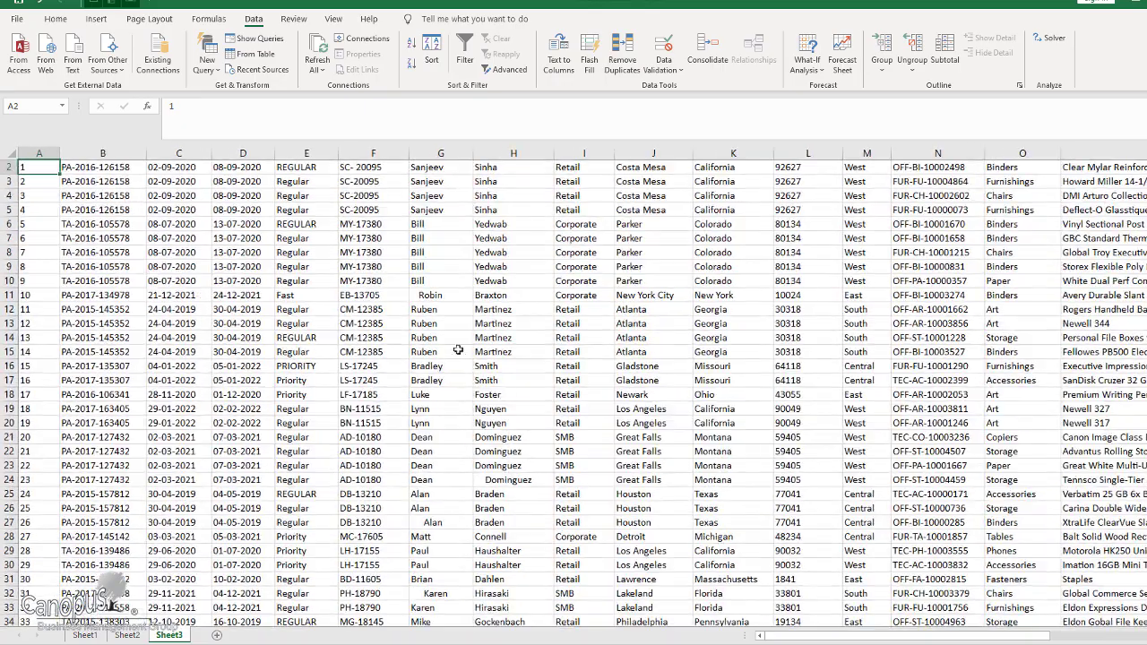
# - Examine the Sheet3 table across all its columns and down its rows for entries that still need cleaning
pyautogui.click(306, 269)
pyautogui.scroll(1, 448, 430)
pyautogui.hscroll(5, 876, 623)
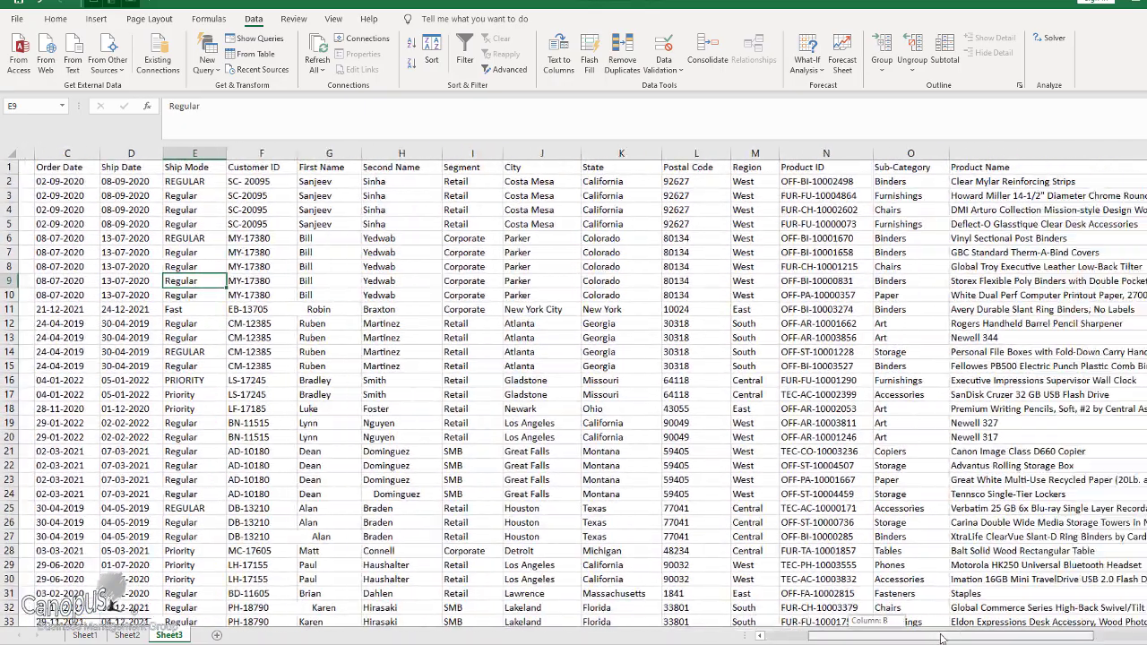
pyautogui.press('Down')
pyautogui.press('Down')
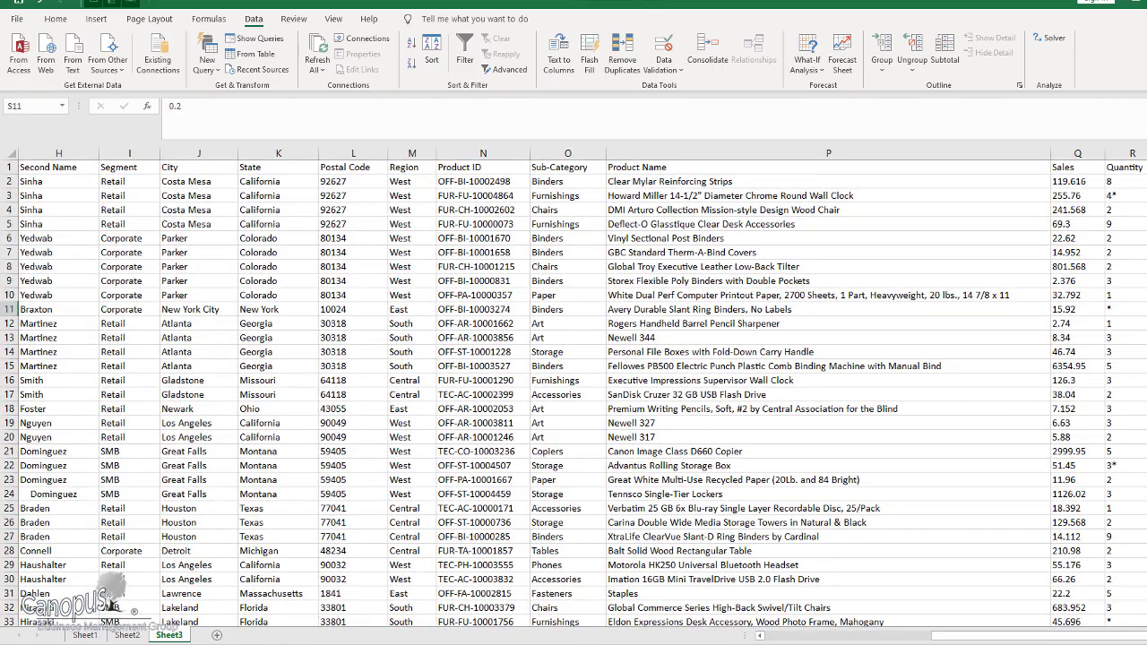
pyautogui.hotkey('ctrl', 'Right')
pyautogui.hscroll(1, 1124, 436)
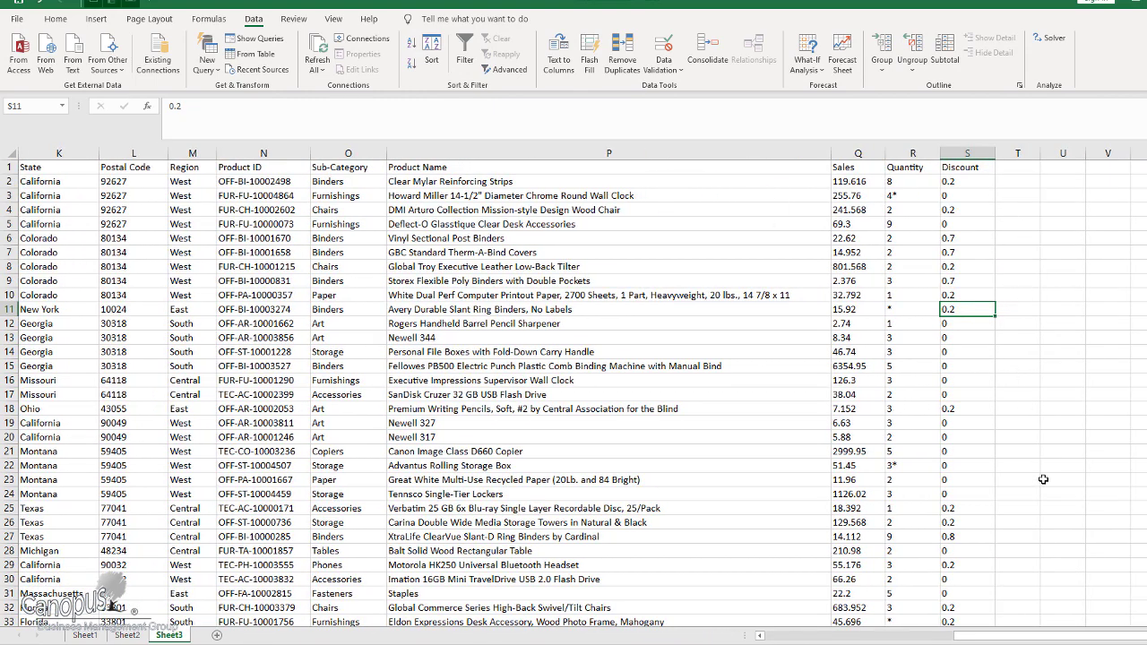
pyautogui.scroll(-5, 1047, 479)
pyautogui.scroll(-4, 1046, 506)
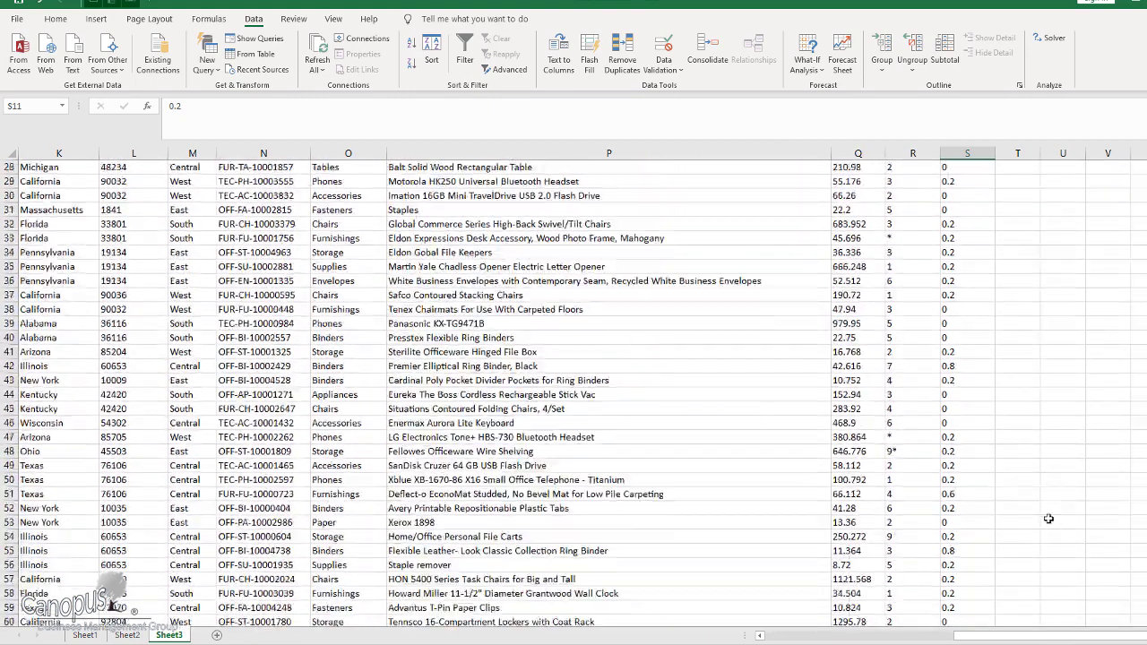
pyautogui.scroll(9, 1044, 466)
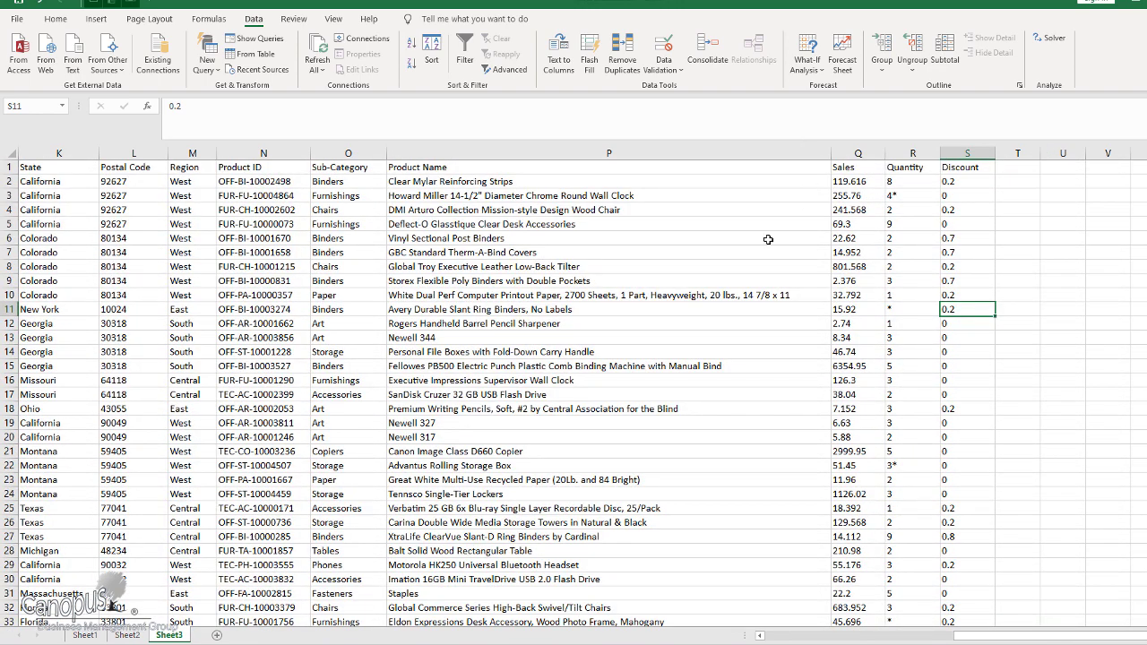
pyautogui.scroll(-10, 308, 382)
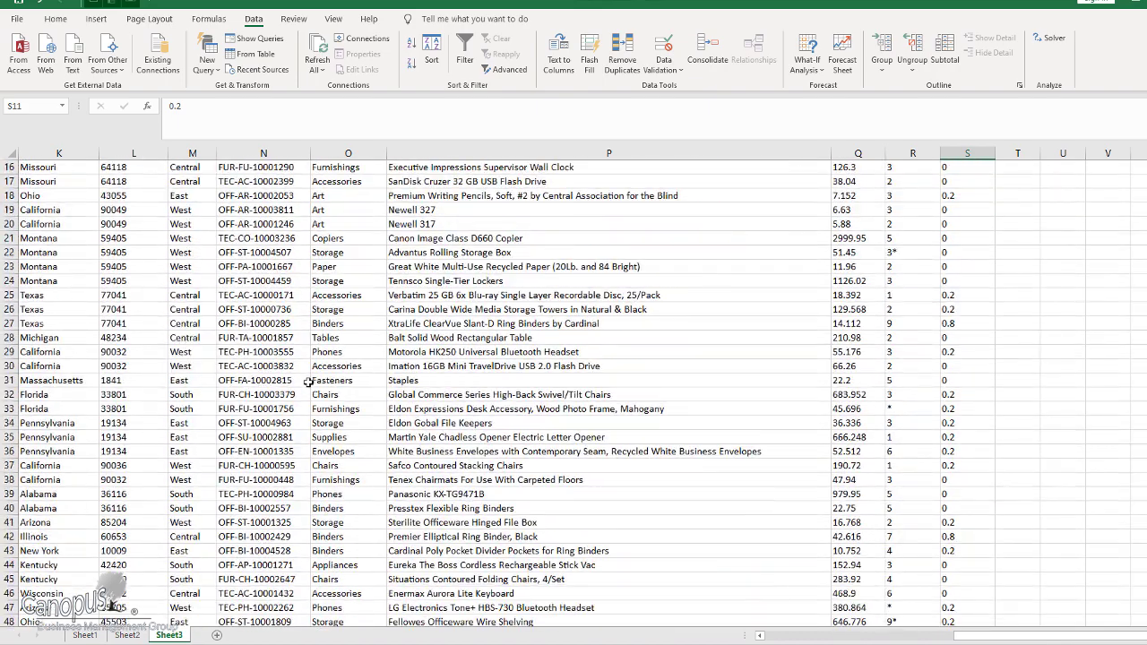
pyautogui.scroll(10, 309, 391)
pyautogui.moveTo(994, 636); pyautogui.dragTo(807, 642)
pyautogui.click(855, 183)
pyautogui.click(837, 398)
pyautogui.scroll(-16, 170, 380)
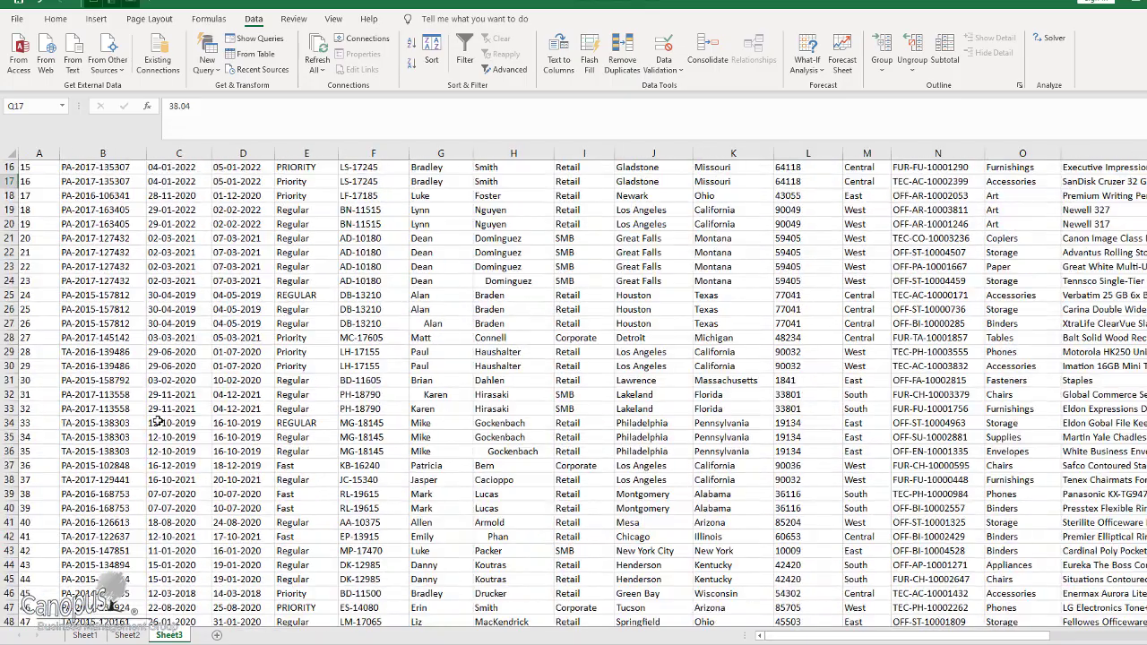
pyautogui.scroll(8, 176, 452)
pyautogui.scroll(8, 177, 457)
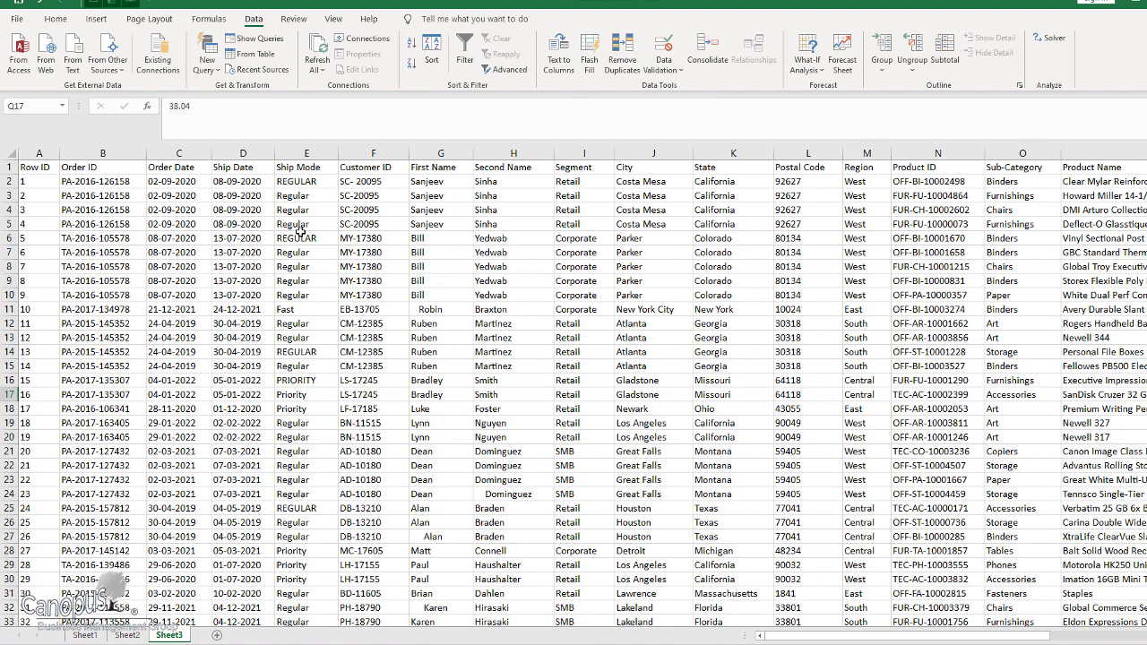
# - Walk across the table's columns from Ship Date to the empty column past Discount, examining the Sales, Quantity and Discount values
pyautogui.click(239, 210)
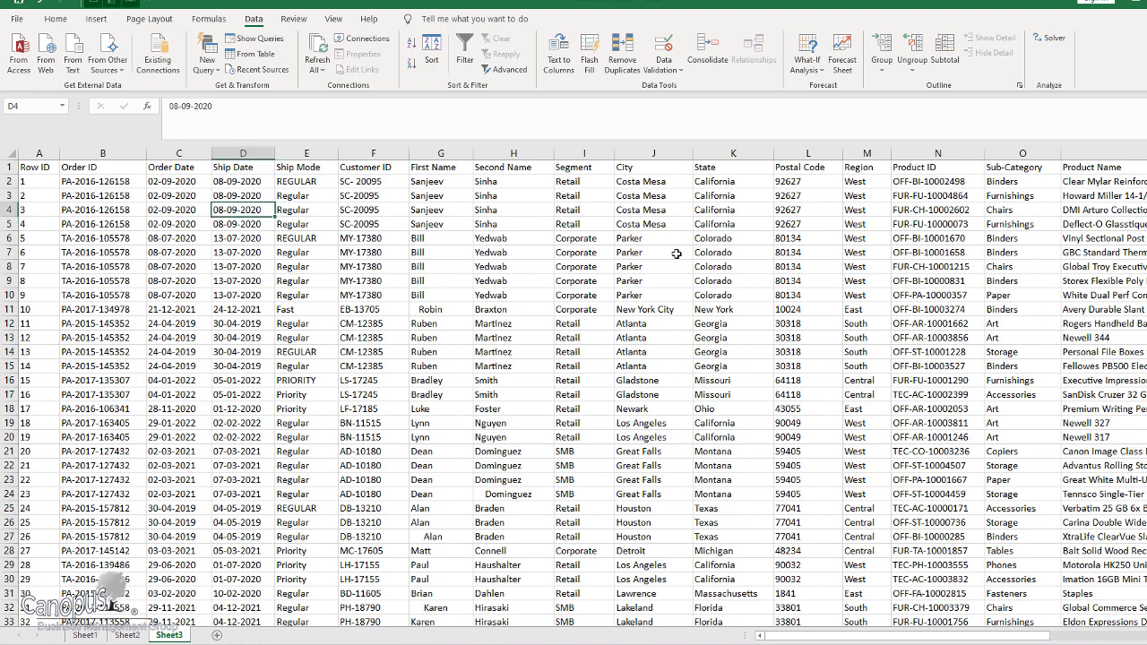
pyautogui.press('Right')
pyautogui.press('Right')
pyautogui.press('Right')
pyautogui.press('Right')
pyautogui.press('Right')
pyautogui.press('Right')
pyautogui.press('Right')
pyautogui.press('Right')
pyautogui.press('Right')
pyautogui.press('Right')
pyautogui.press('Right')
pyautogui.press('Right')
pyautogui.press('Right')
pyautogui.press('Right')
pyautogui.press('Right')
pyautogui.press('Right')
pyautogui.press('Right')
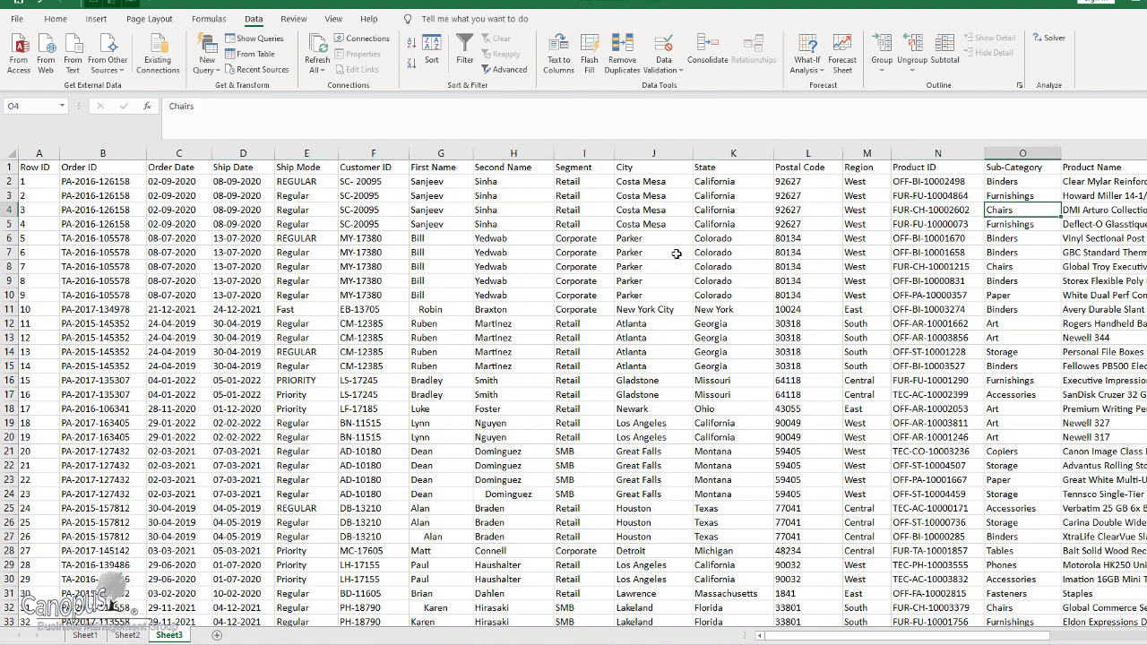
pyautogui.press('Left')
pyautogui.press('Left')
pyautogui.press('Left')
pyautogui.press('Left')
pyautogui.press('Up')
pyautogui.press('Up')
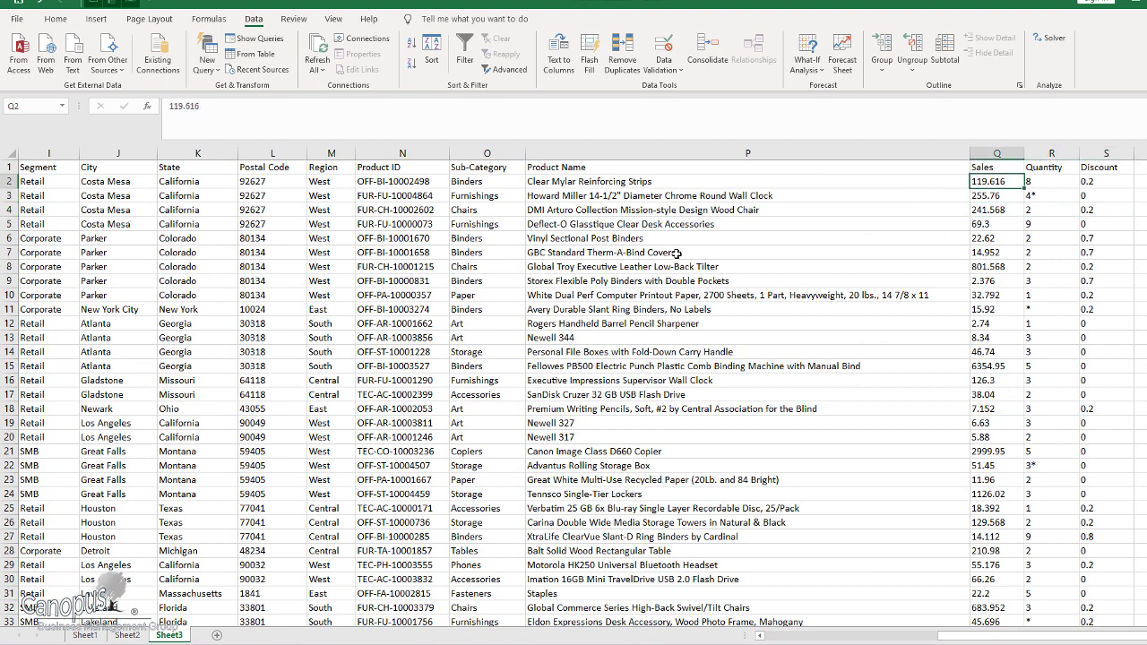
pyautogui.press('Right')
pyautogui.press('Right')
pyautogui.press('Right')
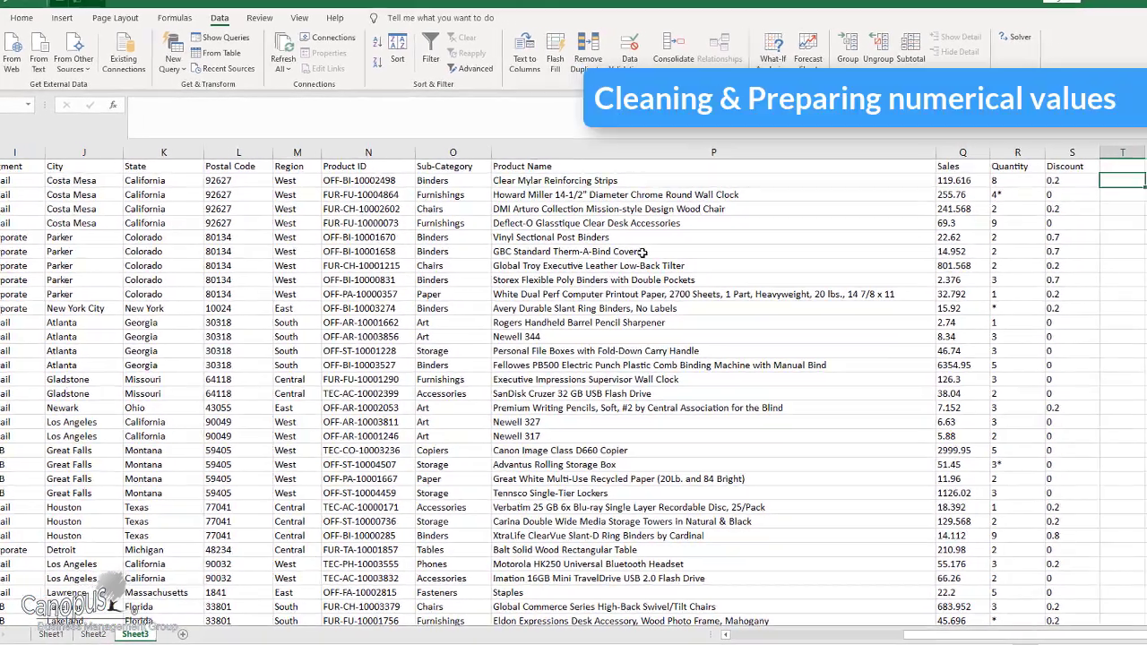
# - Add the header Unit Price in T1, directly after the Discount column
pyautogui.press('Up')
pyautogui.write('UNIT')
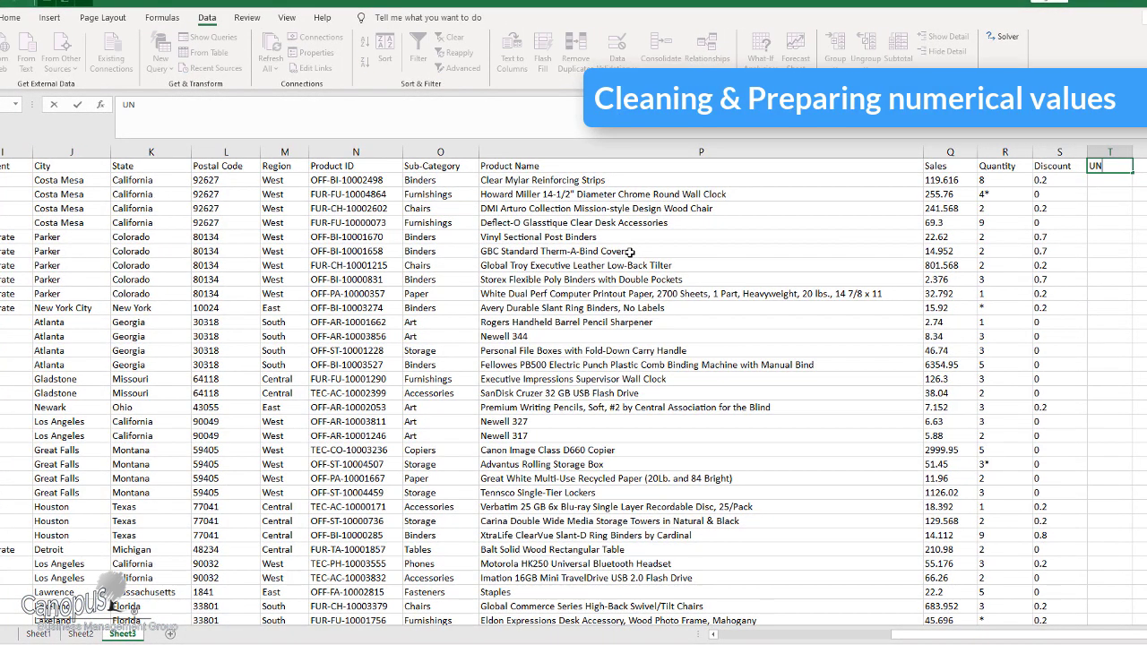
pyautogui.press('BackSpace')
pyautogui.press('BackSpace')
pyautogui.press('BackSpace')
pyautogui.write('u')
pyautogui.press('BackSpace')
pyautogui.write('nit')
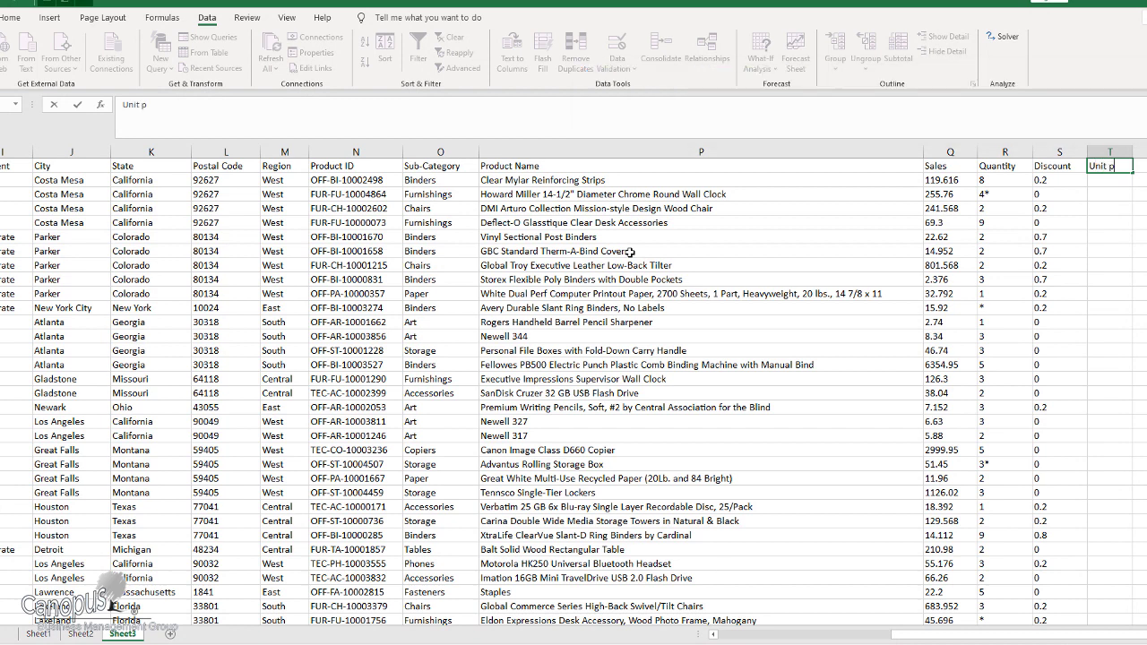
pyautogui.write(' Price')
pyautogui.press('Return')
# - Calculate the first record's unit price in T2 by dividing Sales by Quantity with the formula =Q2/R2
pyautogui.write('=')
pyautogui.press('Left')
pyautogui.press('Left')
pyautogui.press('Left')
pyautogui.write('/')
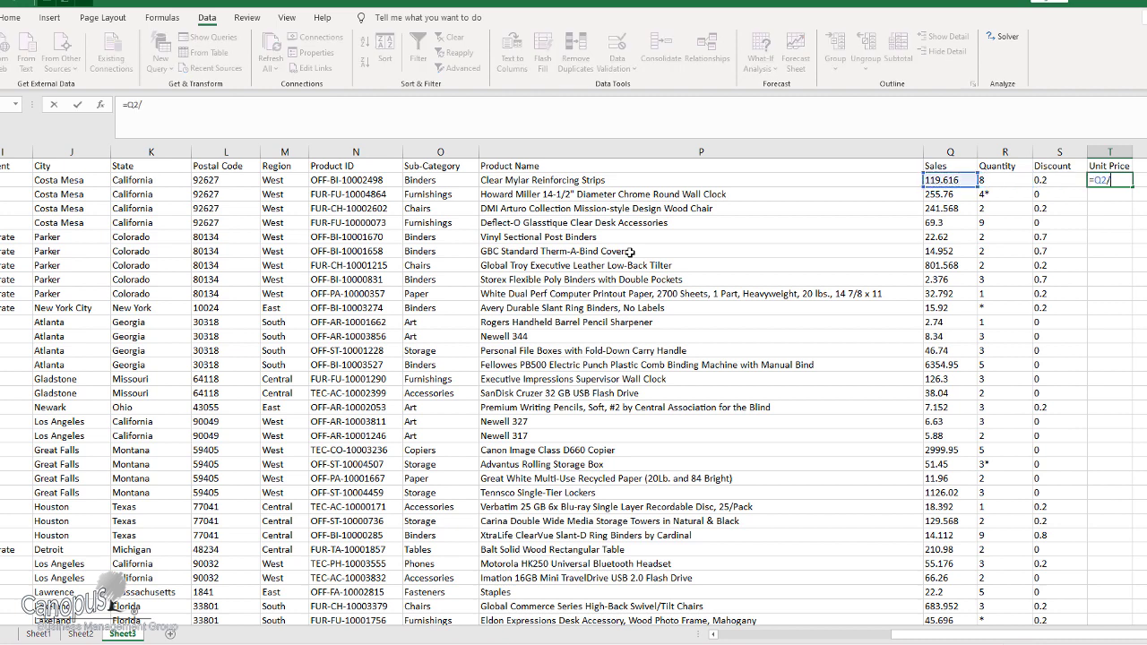
pyautogui.press('Left')
pyautogui.press('Left')
pyautogui.press('Return')
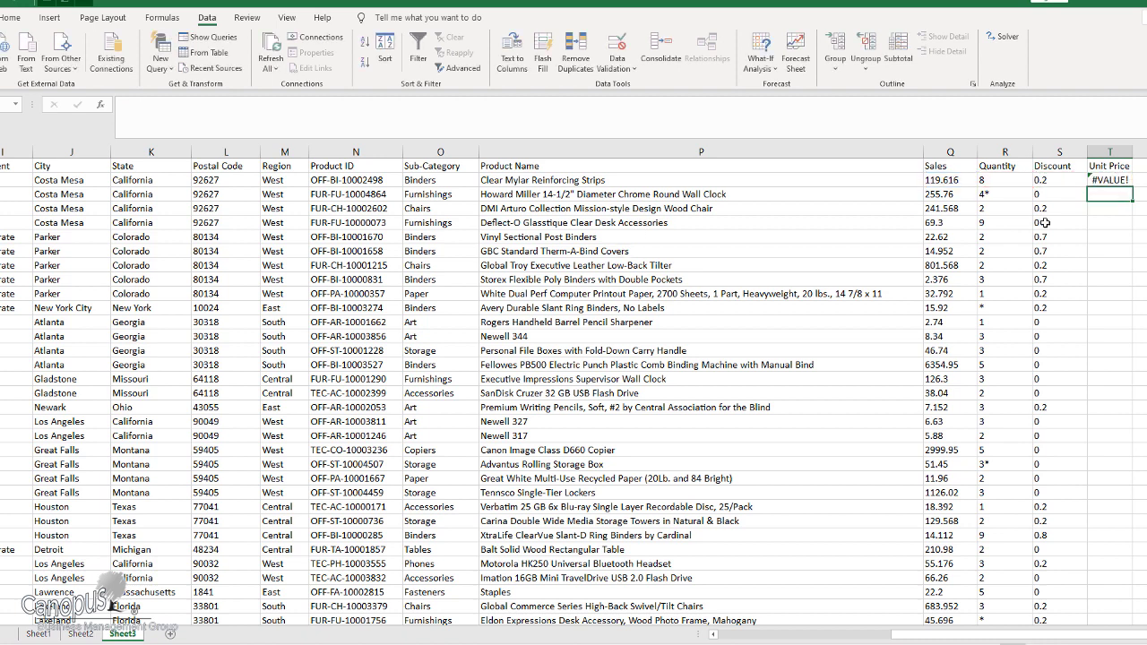
# - Fill the Unit Price formula from T2 down to T8 and check the first record's Sales value it refers to
pyautogui.click(1124, 183)
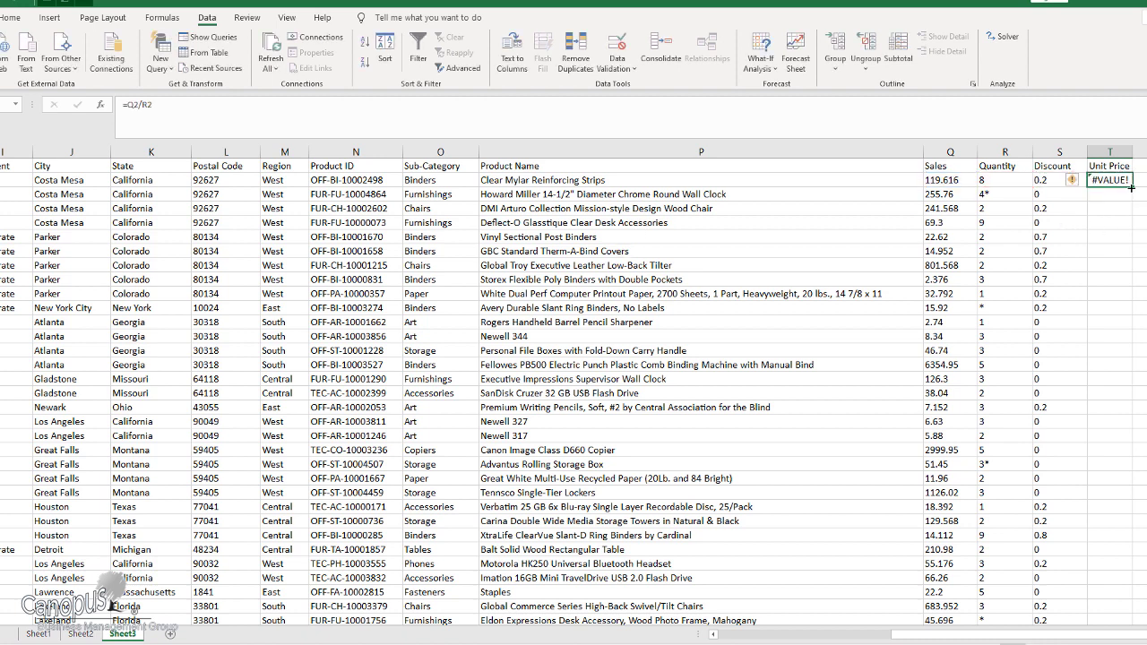
pyautogui.moveTo(1126, 189); pyautogui.dragTo(1126, 269)
pyautogui.moveTo(1111, 176); pyautogui.dragTo(1110, 277)
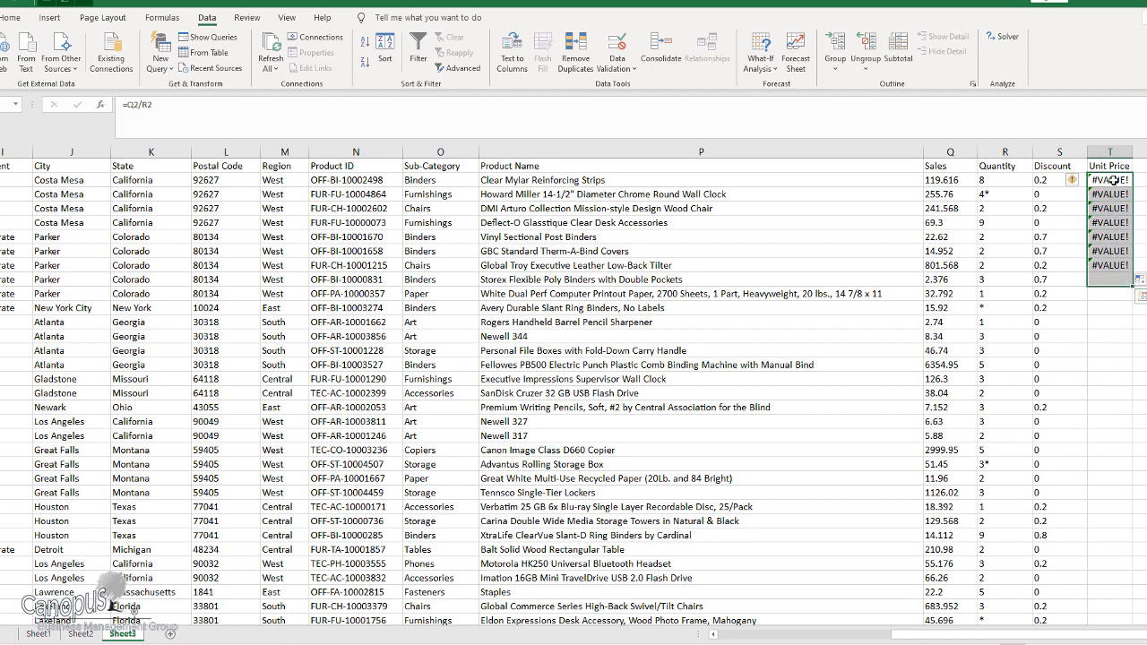
pyautogui.click(967, 180)
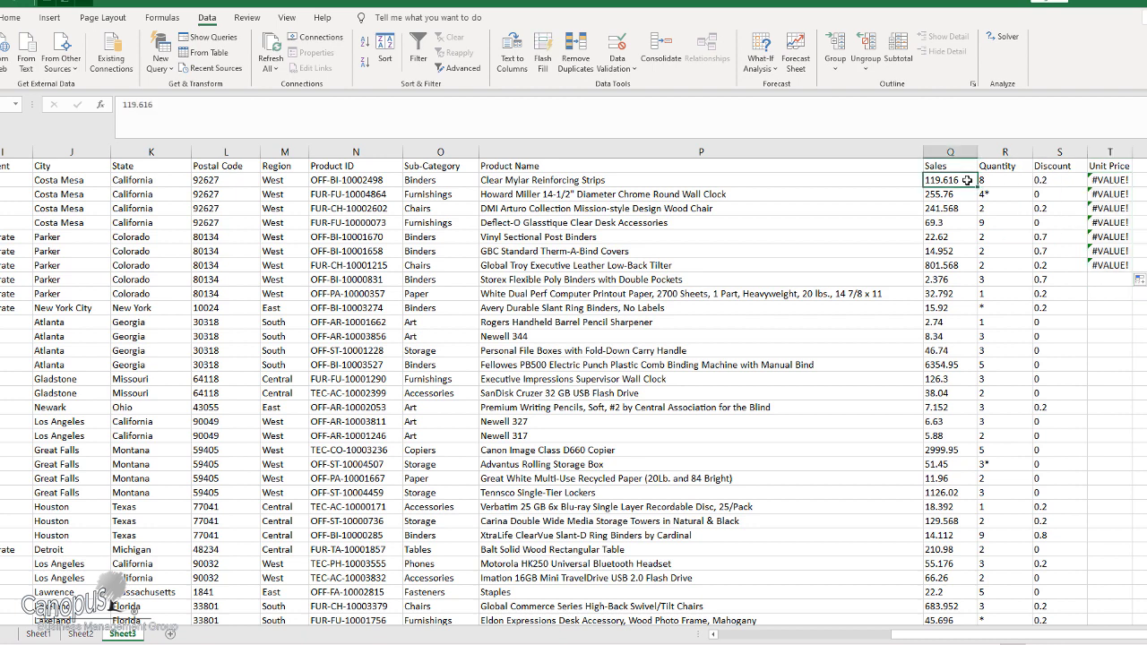
# - Insert a blank column between Sales and Quantity
pyautogui.click(1113, 152)
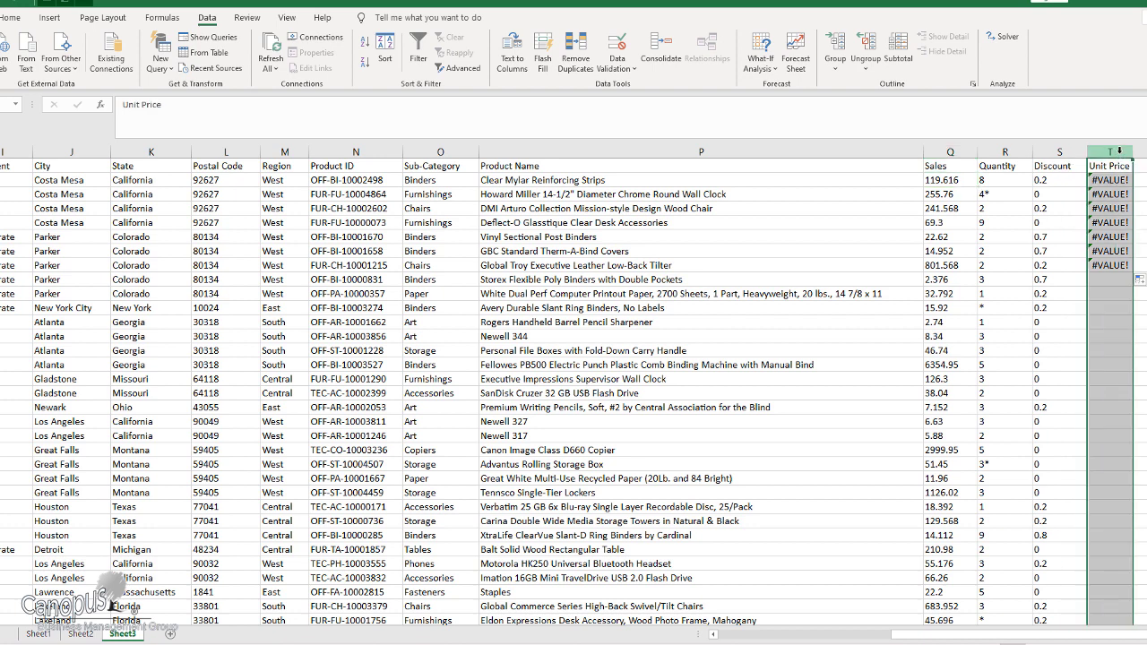
pyautogui.click(991, 150)
pyautogui.rightClick(992, 149)
pyautogui.click(1030, 260)
# - Convert the Sales text to numbers by entering =NUMBERVALUE(Q2) in R2 and filling it down to the last record
pyautogui.click(992, 180)
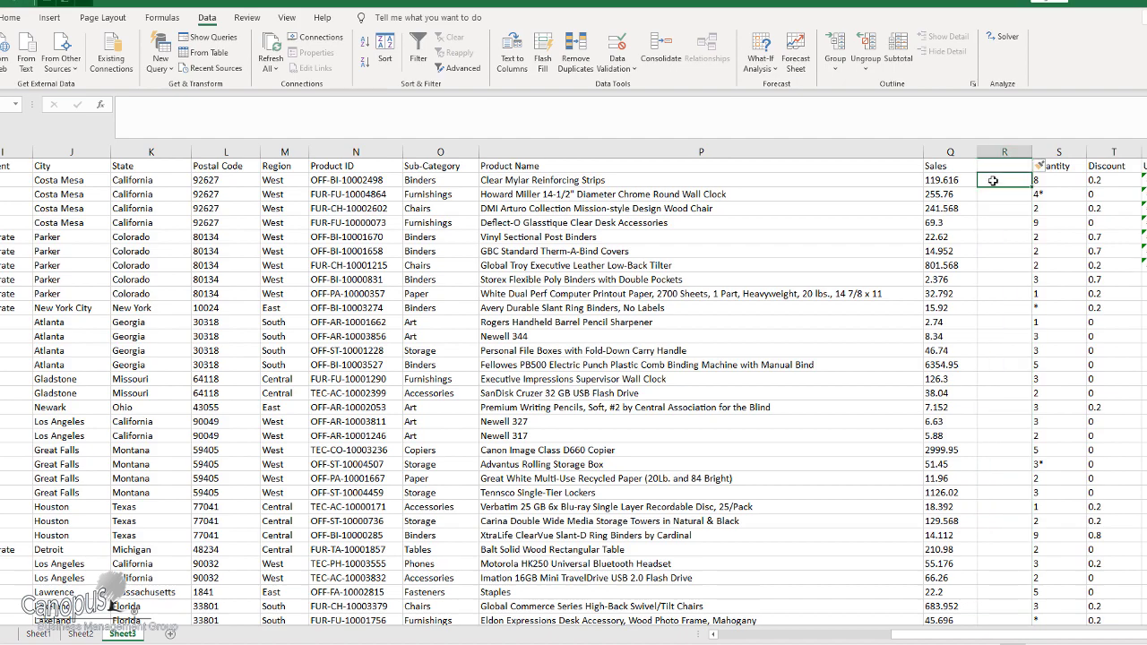
pyautogui.write('=nu')
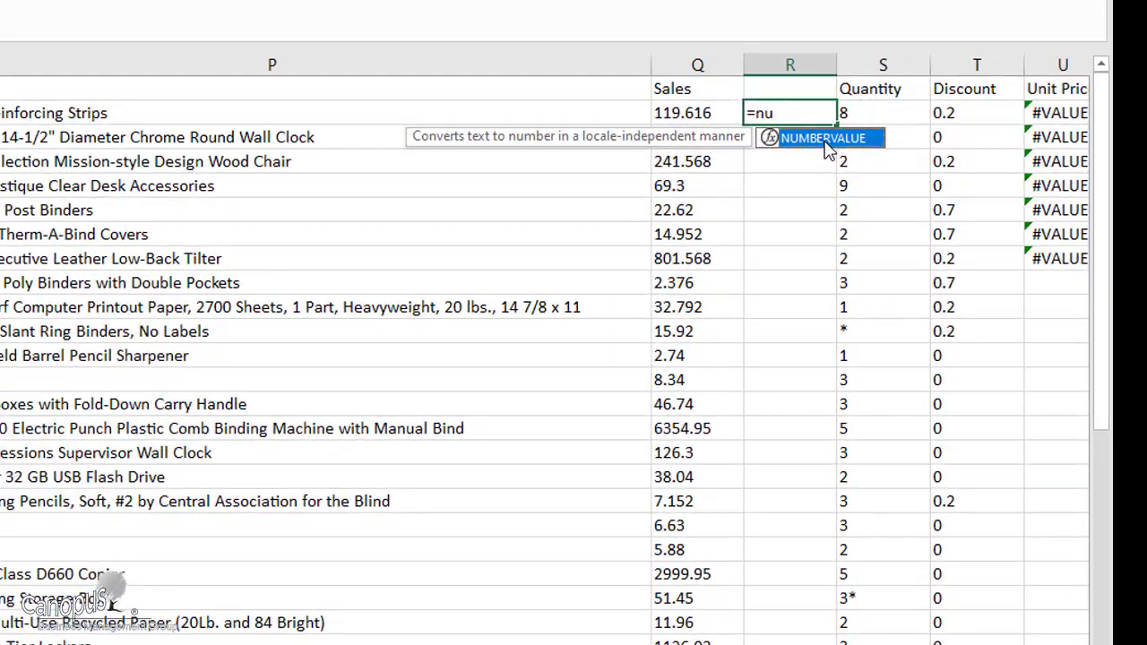
pyautogui.doubleClick(822, 138)
pyautogui.click(683, 110)
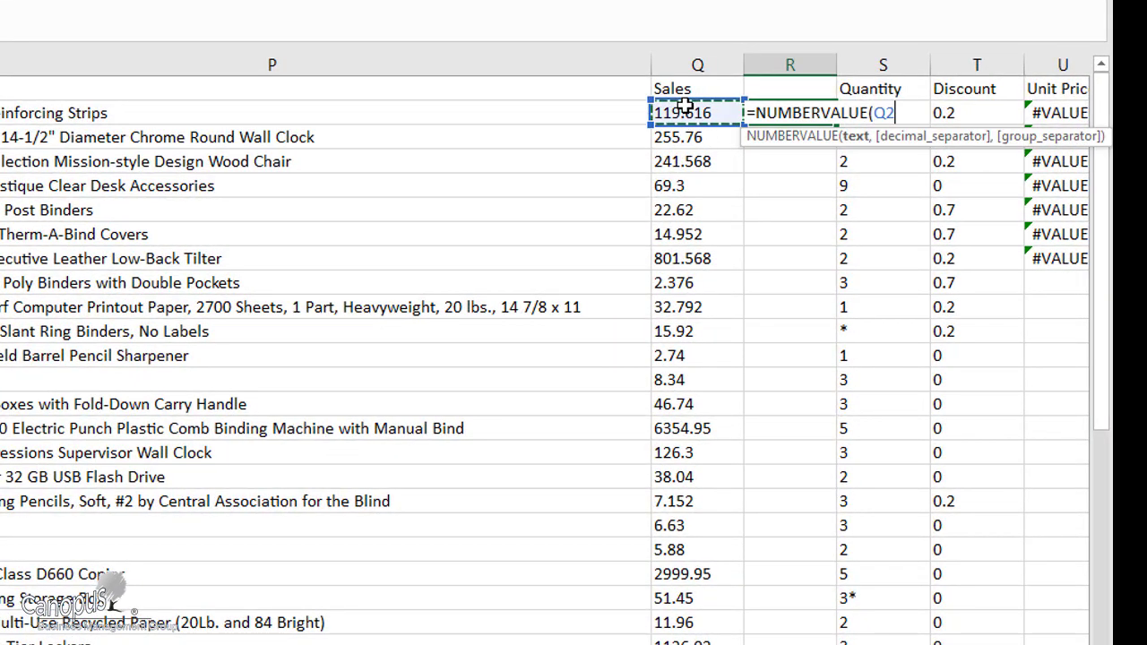
pyautogui.write(')')
pyautogui.press('Return')
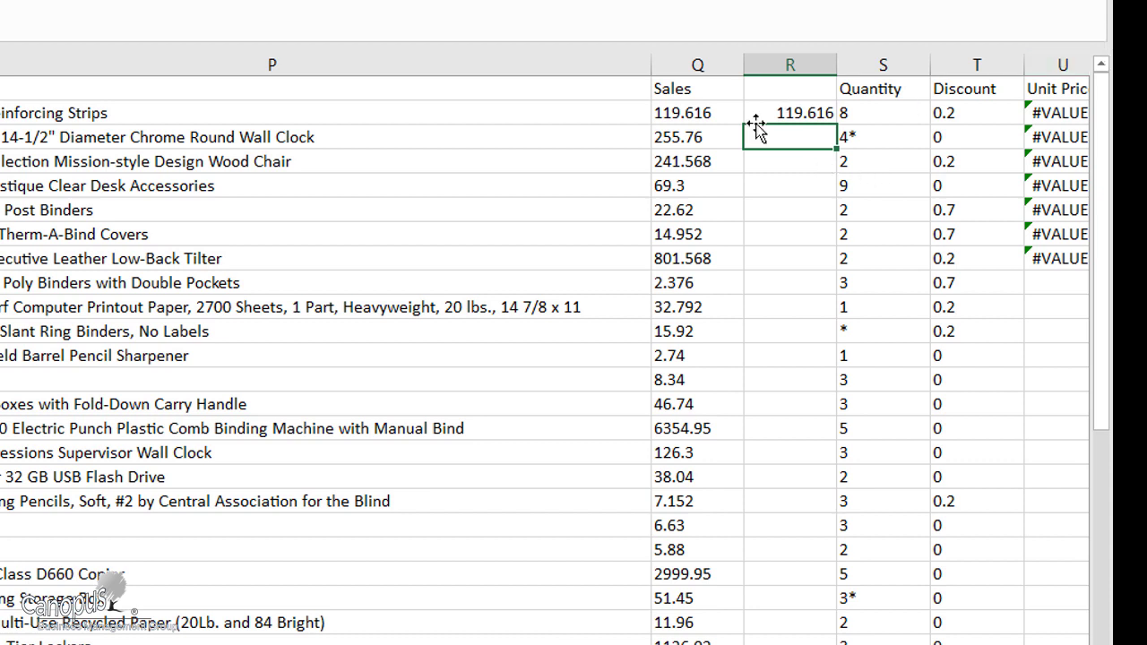
pyautogui.click(802, 113)
pyautogui.doubleClick(836, 123)
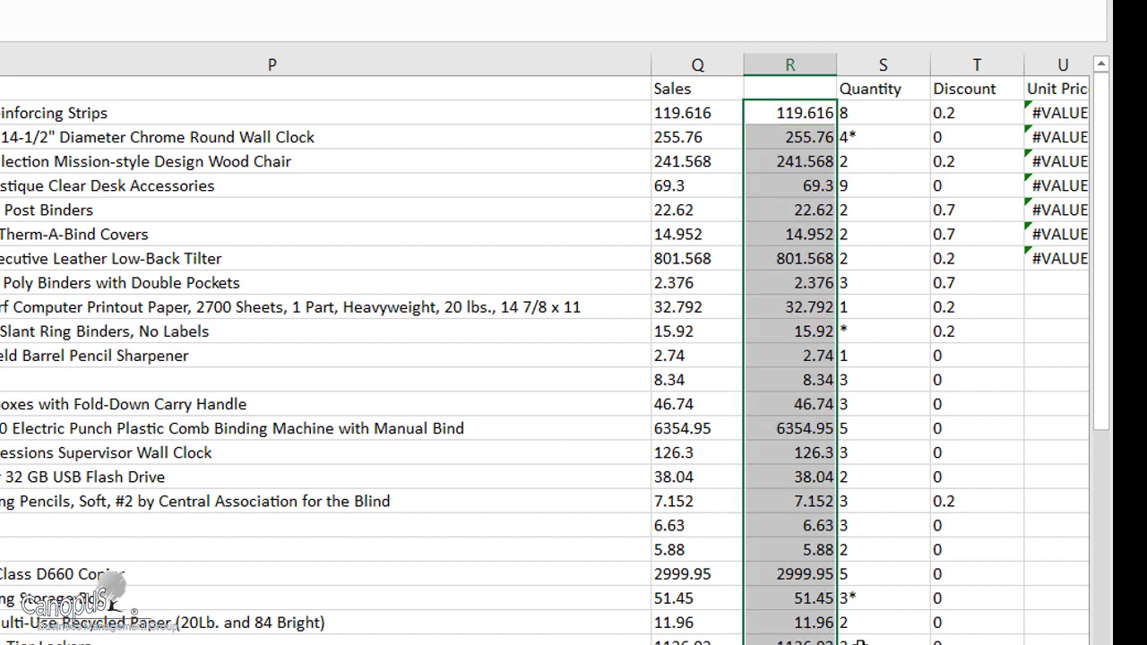
# - Insert a blank column between Quantity and Discount
pyautogui.click(953, 59)
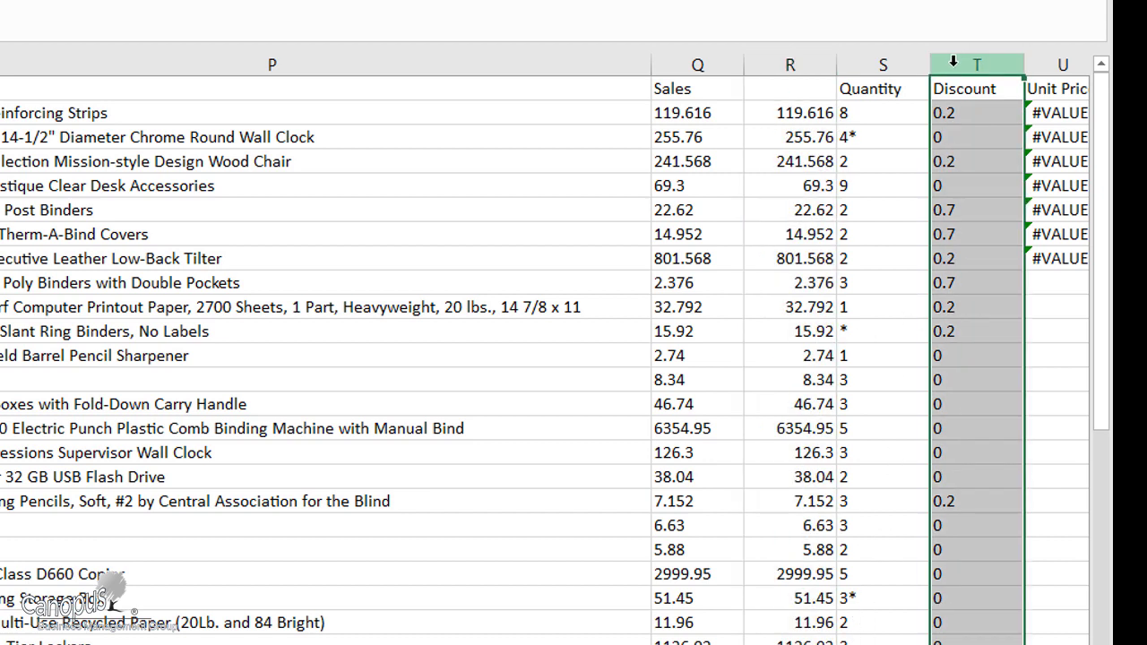
pyautogui.rightClick(952, 59)
pyautogui.click(895, 251)
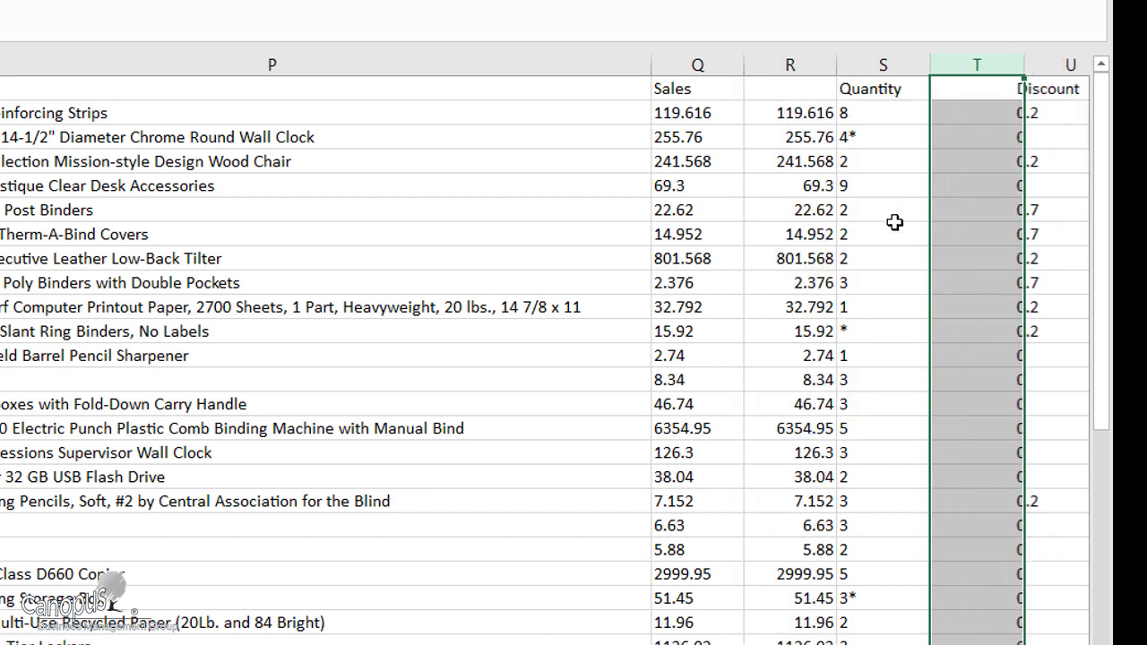
# - Convert the Quantity text to numbers by entering =NUMBERVALUE(S2) in T2 and filling it down to the last record
pyautogui.click(948, 115)
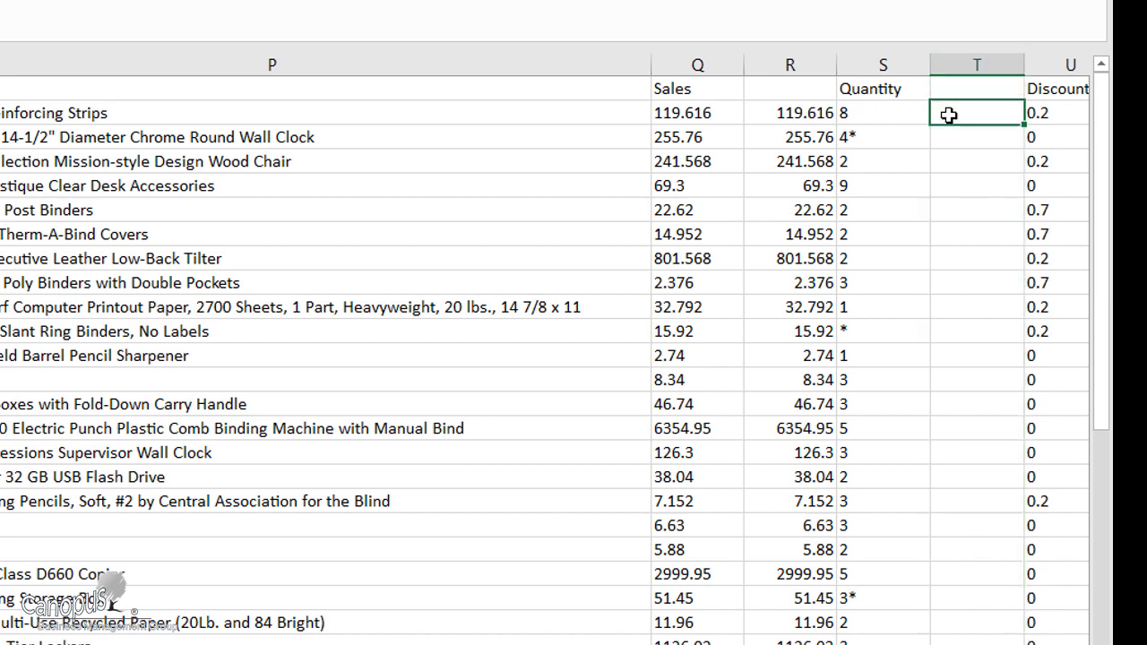
pyautogui.write('=nu')
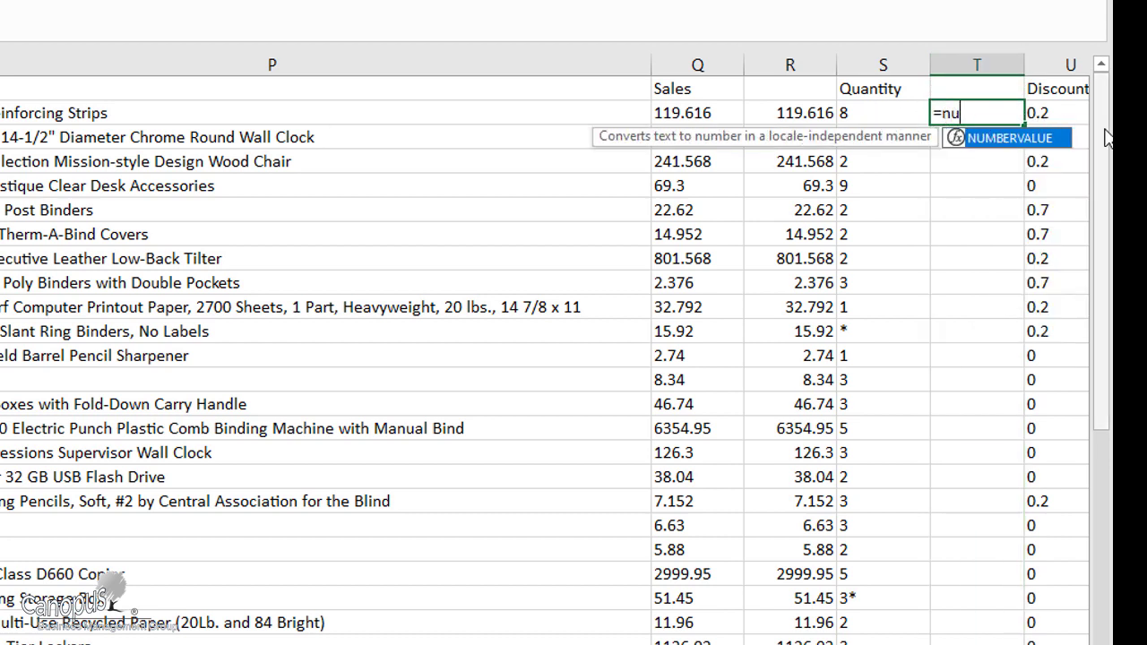
pyautogui.doubleClick(1037, 139)
pyautogui.click(883, 113)
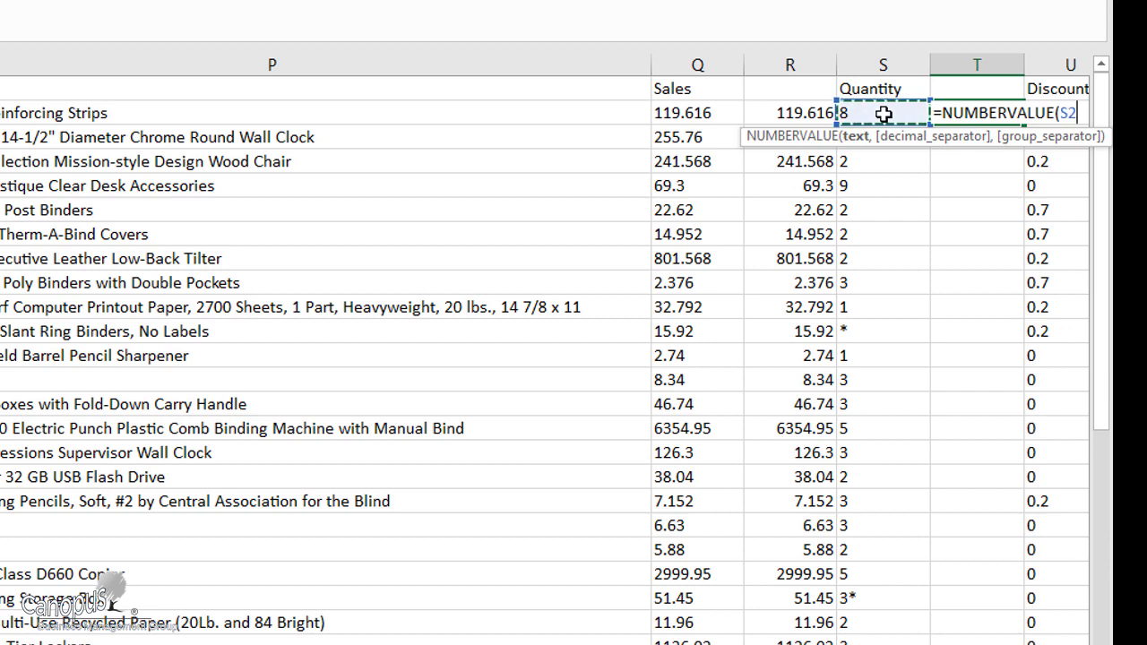
pyautogui.press('Return')
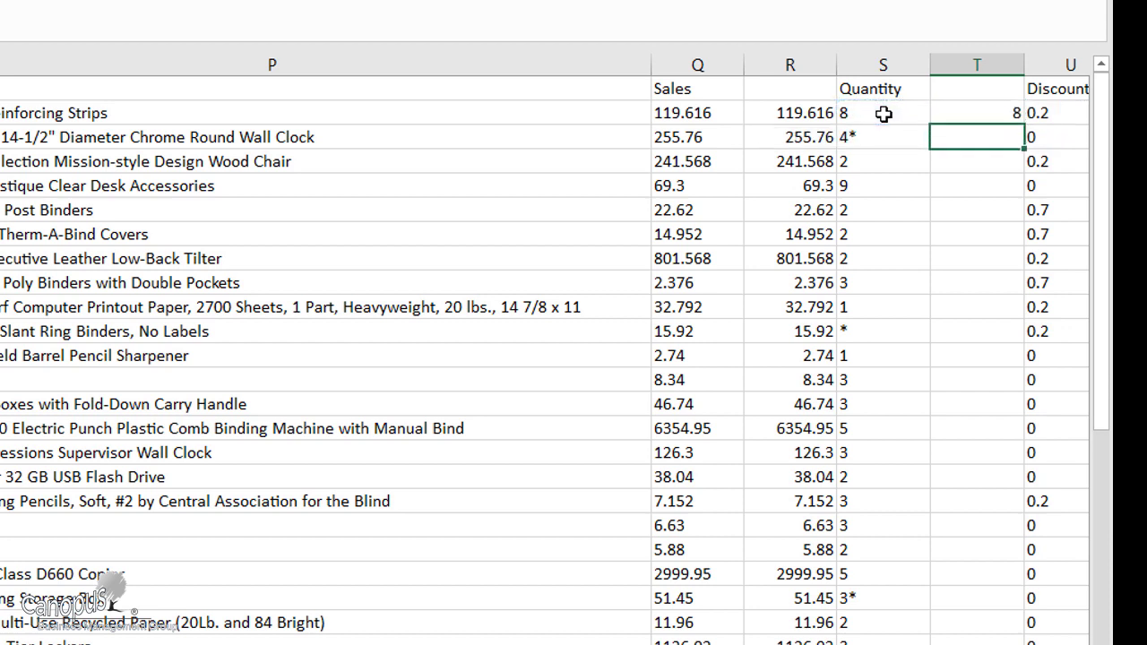
pyautogui.click(987, 113)
pyautogui.doubleClick(1027, 124)
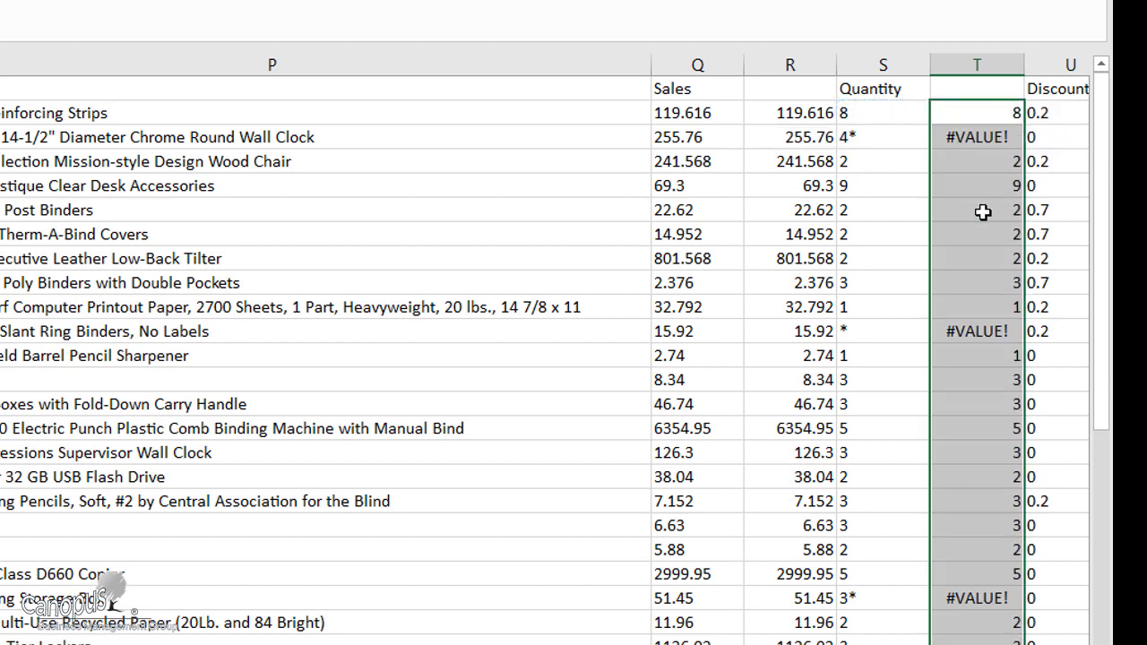
# - Insert a blank column between Discount and Unit Price
pyautogui.click(882, 280)
pyautogui.press('Right')
pyautogui.press('Right')
pyautogui.press('Right')
pyautogui.press('Right')
pyautogui.press('Right')
pyautogui.press('Right')
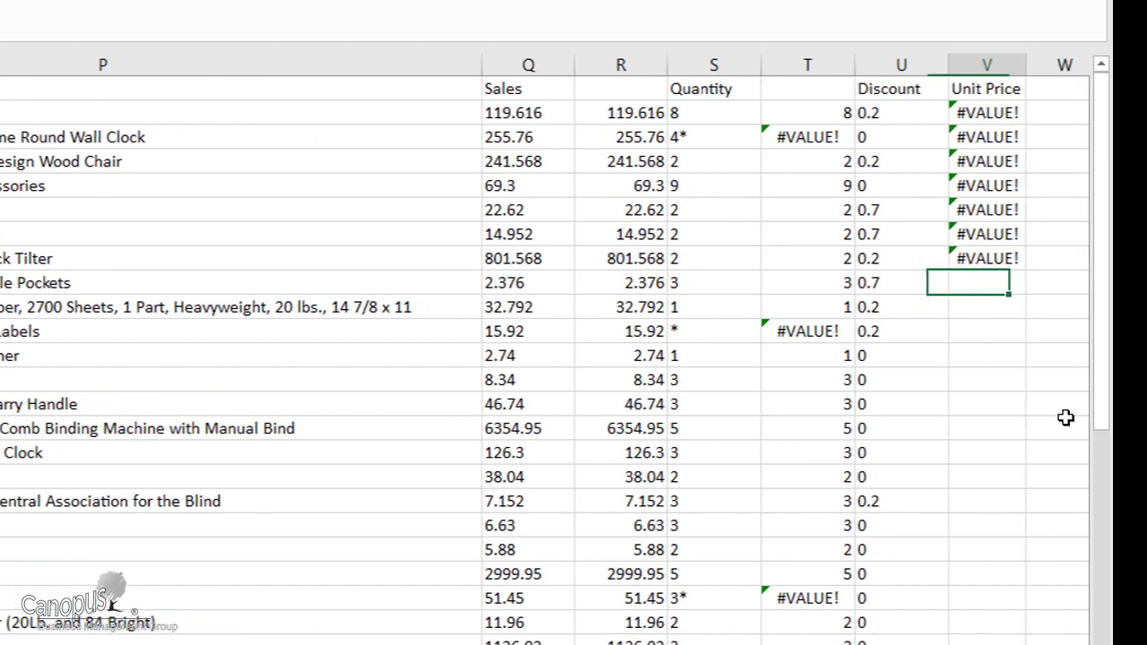
pyautogui.click(790, 66)
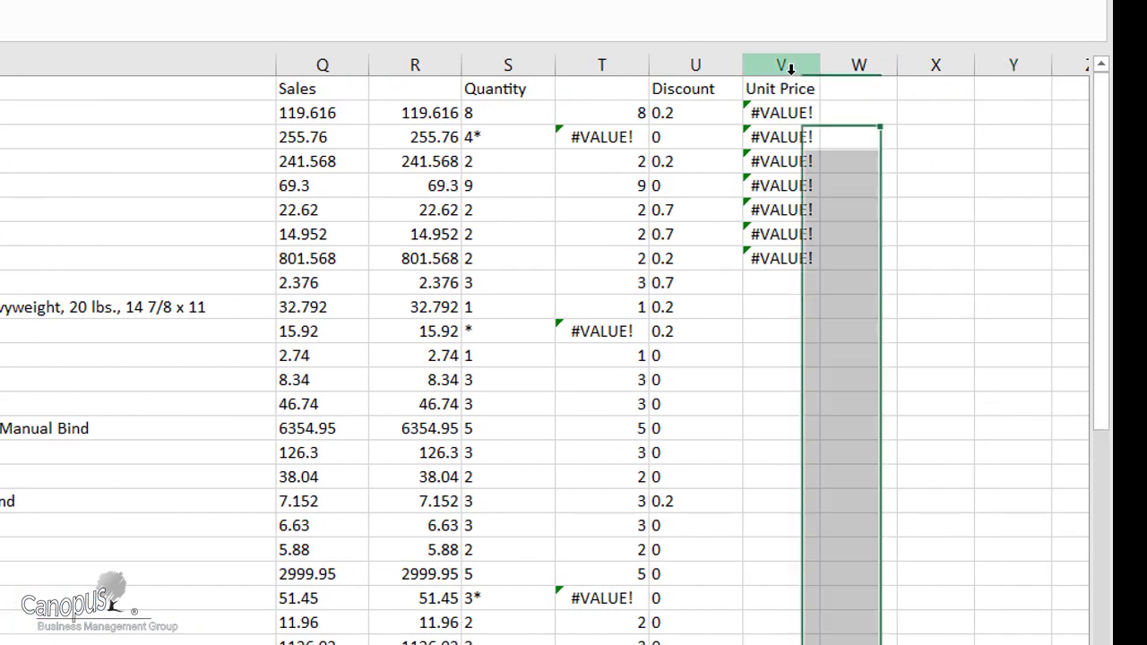
pyautogui.moveTo(752, 108); pyautogui.dragTo(845, 102)
# - Convert the Discount text to numbers by entering =NUMBERVALUE(U2) in V2 and filling it down to the last record
pyautogui.click(594, 138)
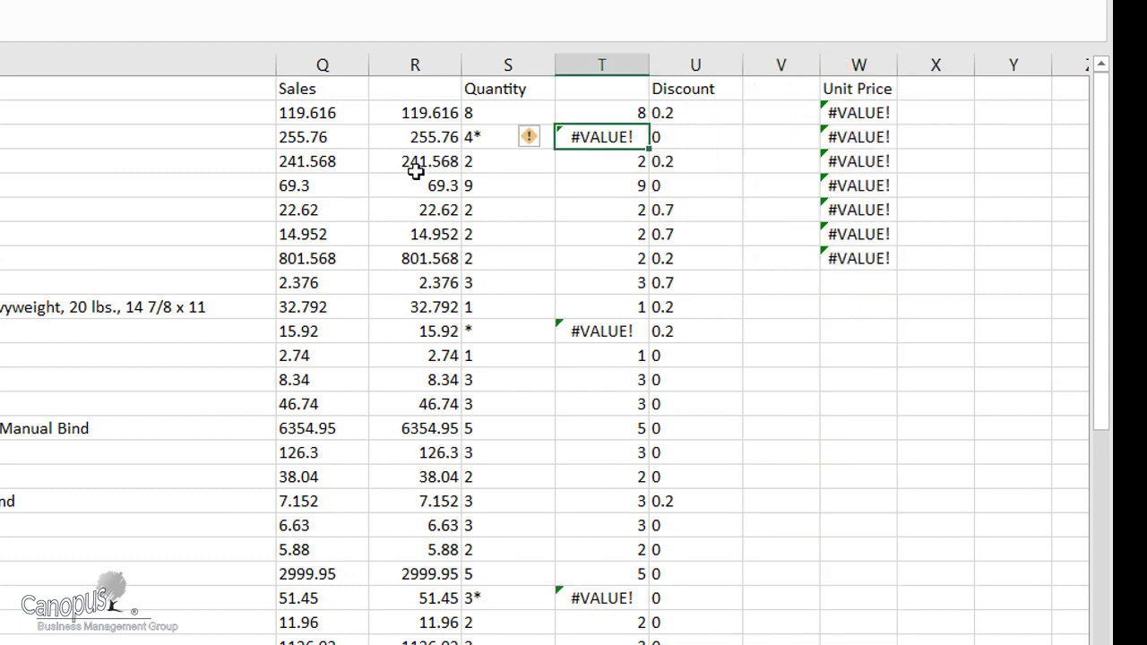
pyautogui.click(491, 137)
pyautogui.click(781, 90)
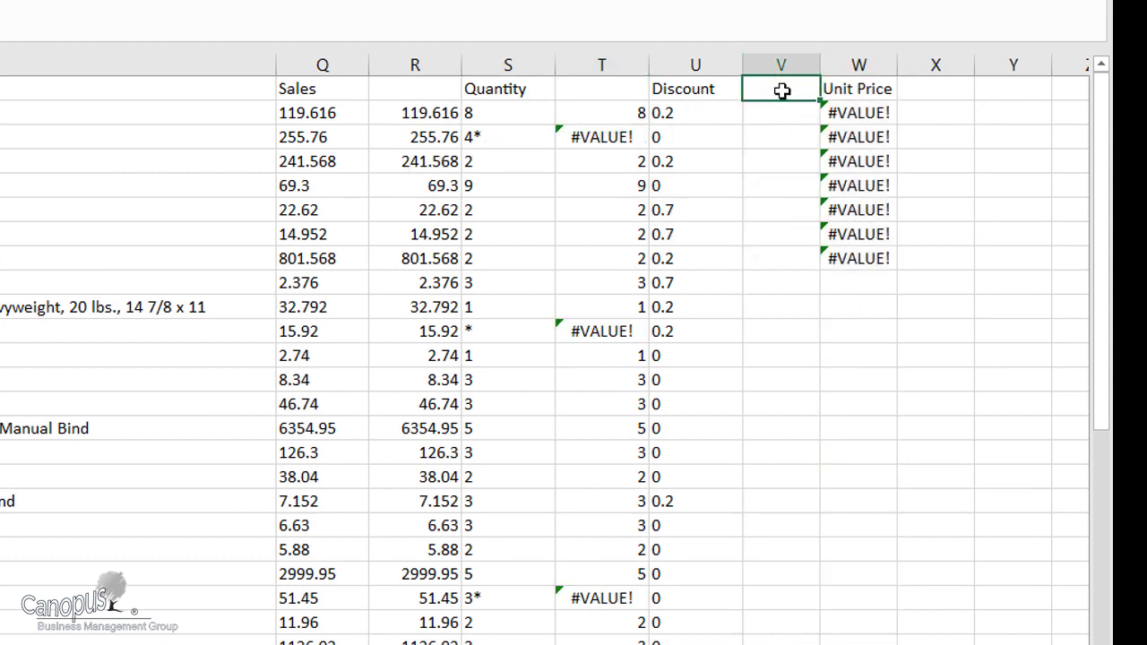
pyautogui.press('Down')
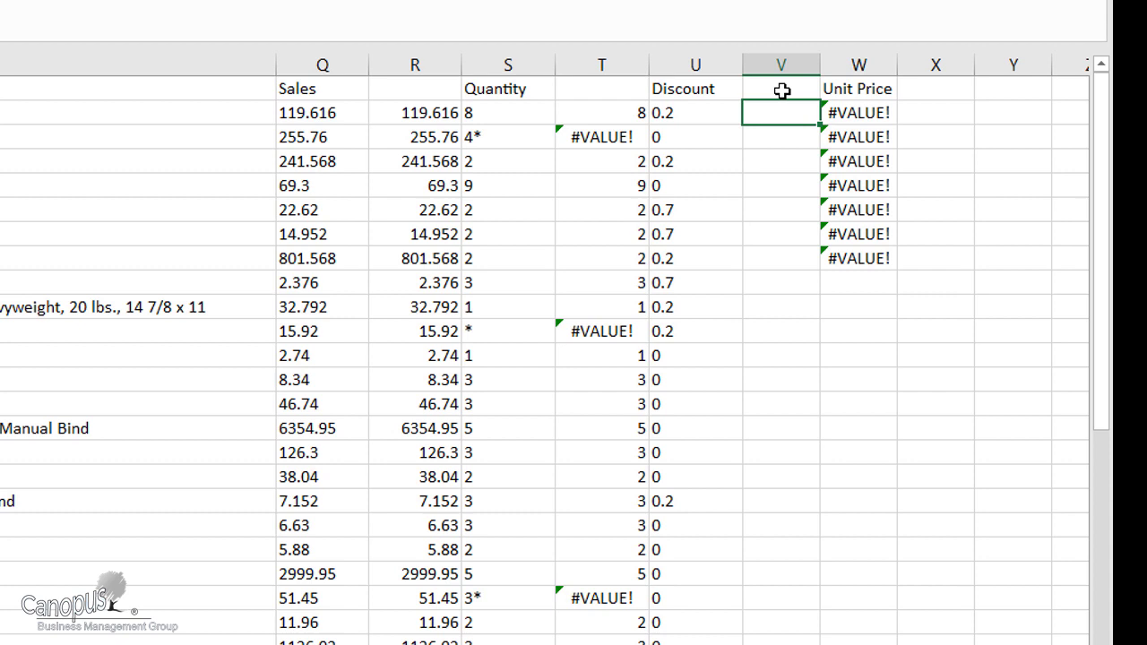
pyautogui.write('=nu')
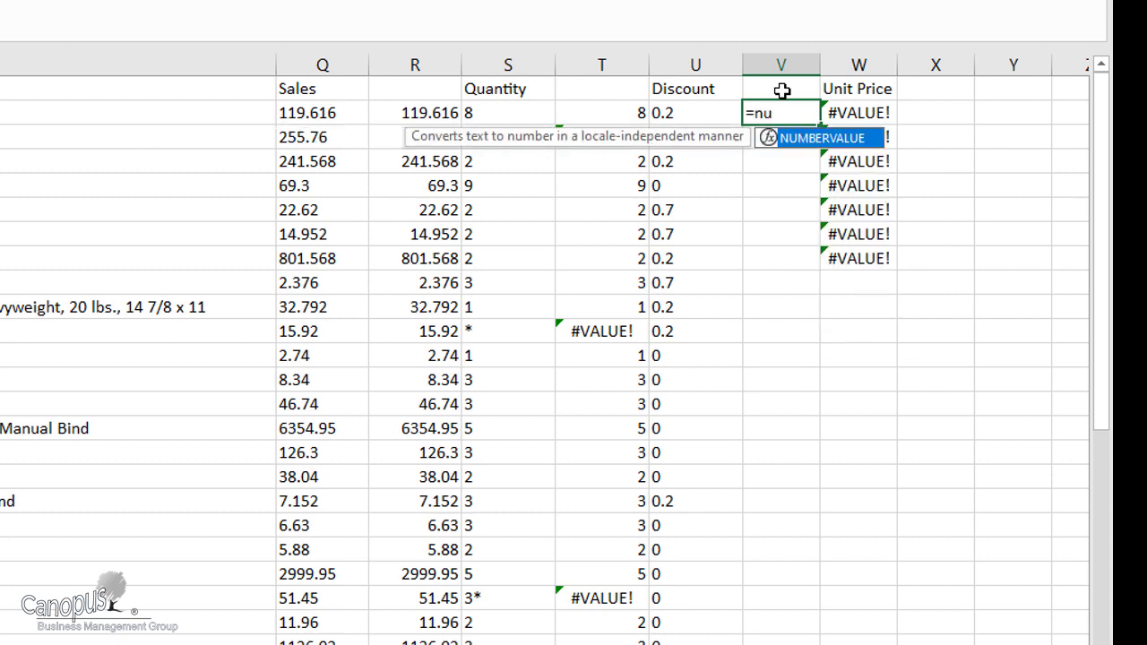
pyautogui.doubleClick(816, 138)
pyautogui.click(683, 111)
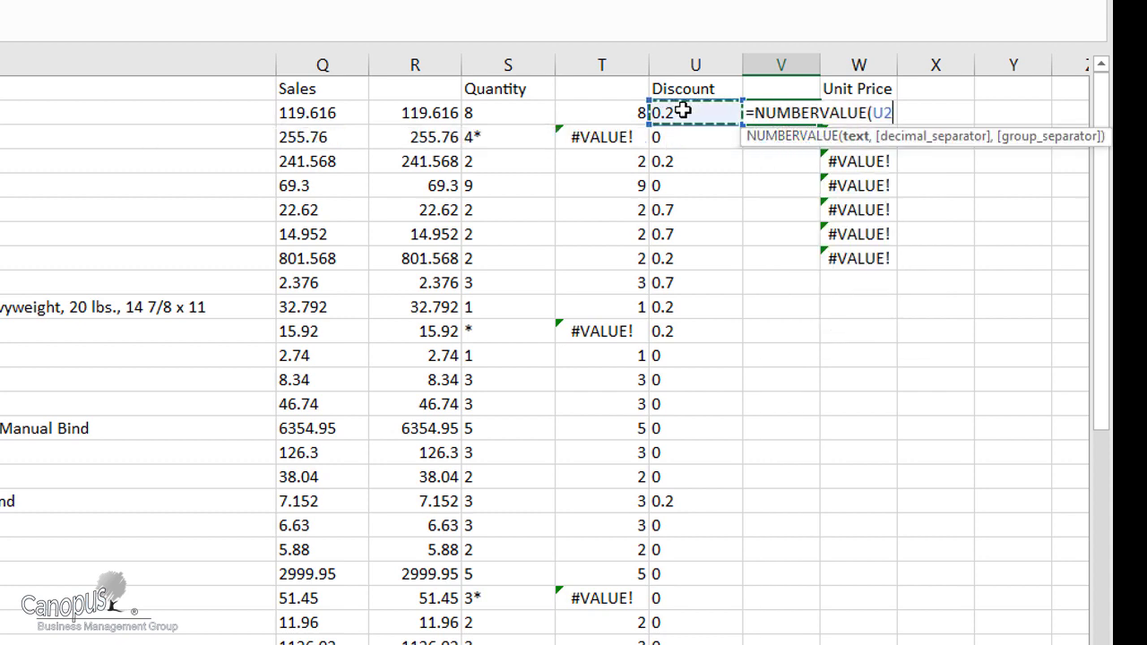
pyautogui.write(')')
pyautogui.press('Return')
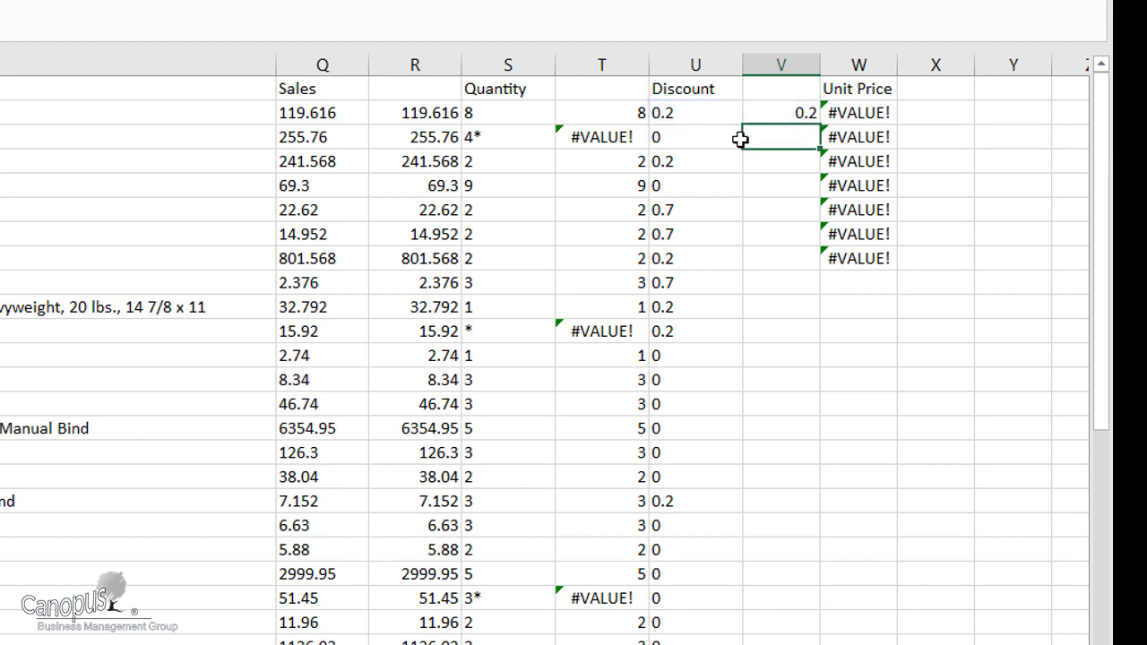
pyautogui.click(780, 114)
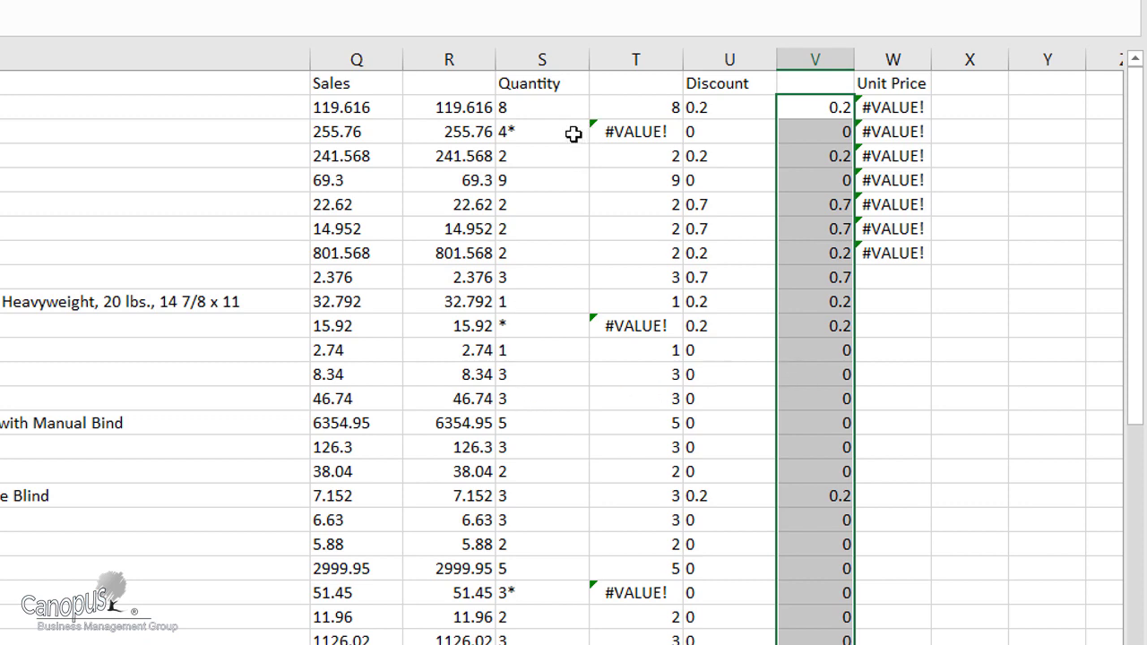
# - Insert another blank column directly before Quantity, next to the converted Sales values
pyautogui.click(527, 61)
pyautogui.rightClick(529, 60)
pyautogui.click(591, 249)
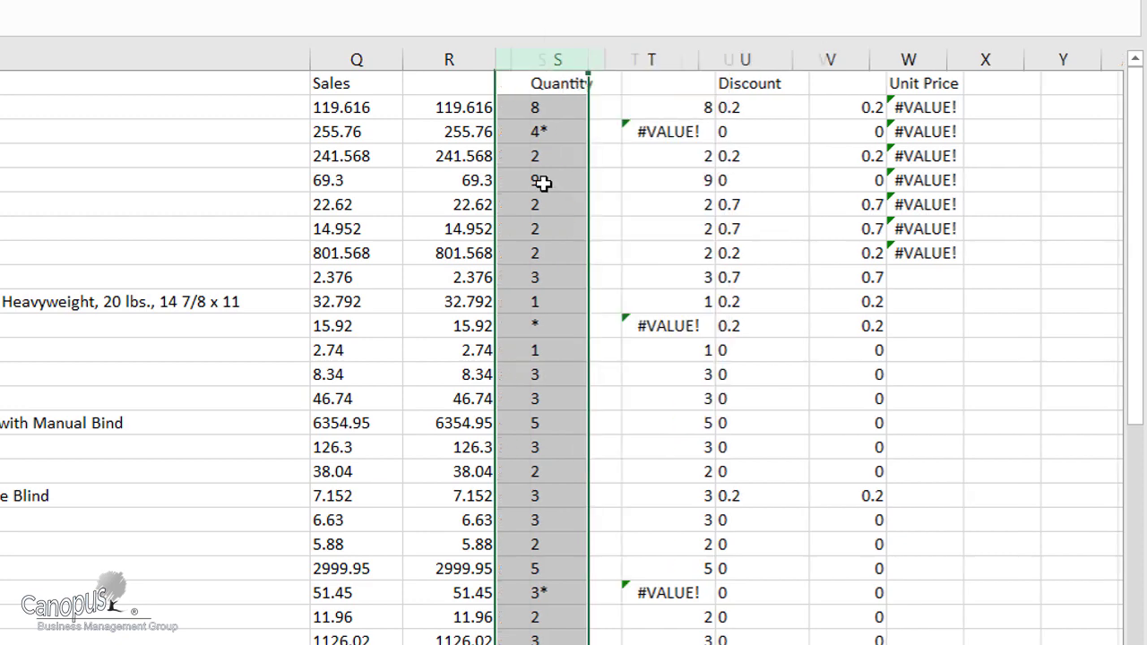
# - Copy the converted Sales numbers from R2 down to the last record and paste them as values over the text Sales from Q2
pyautogui.click(466, 108)
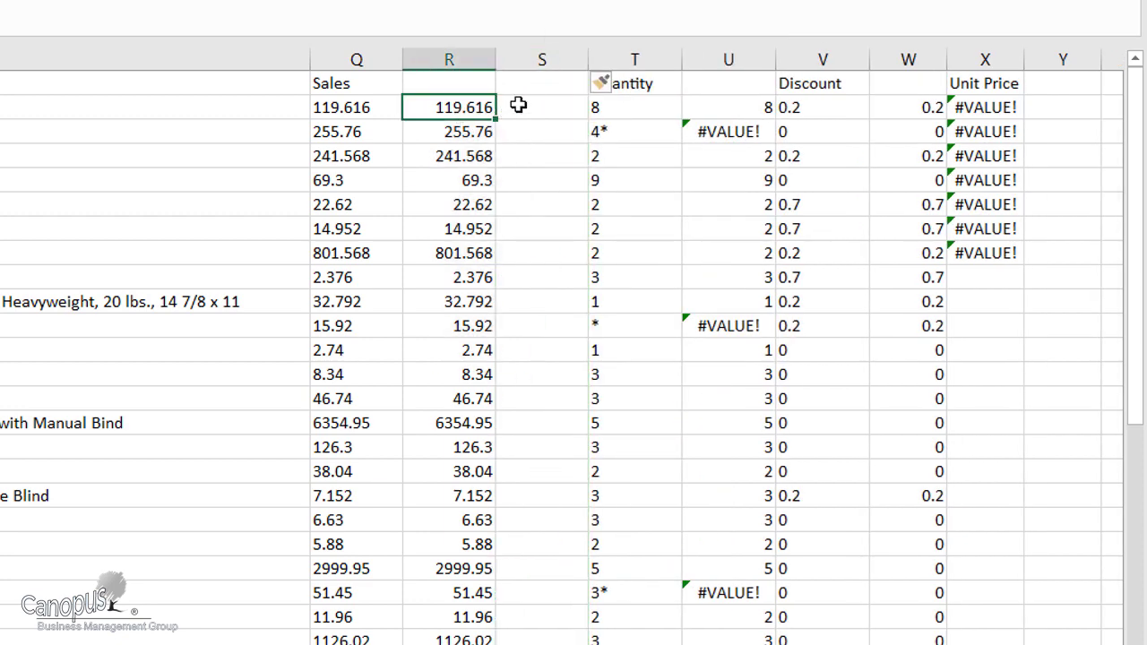
pyautogui.moveTo(479, 106); pyautogui.dragTo(471, 641)
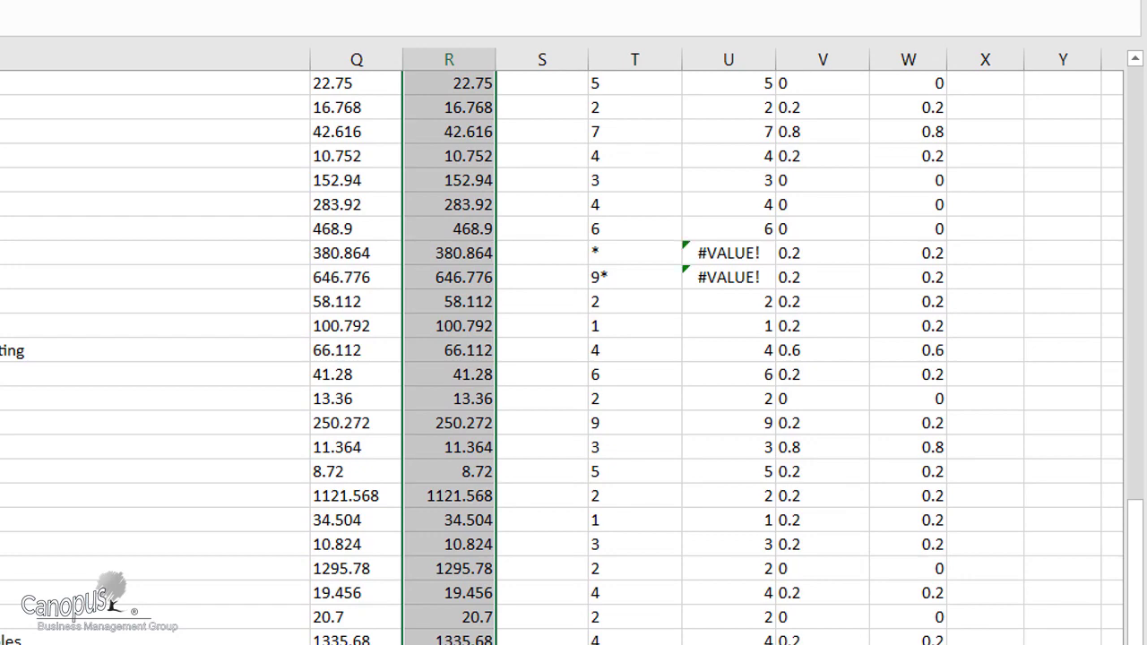
pyautogui.hotkey('ctrl', 'c')
pyautogui.scroll(10, 517, 130)
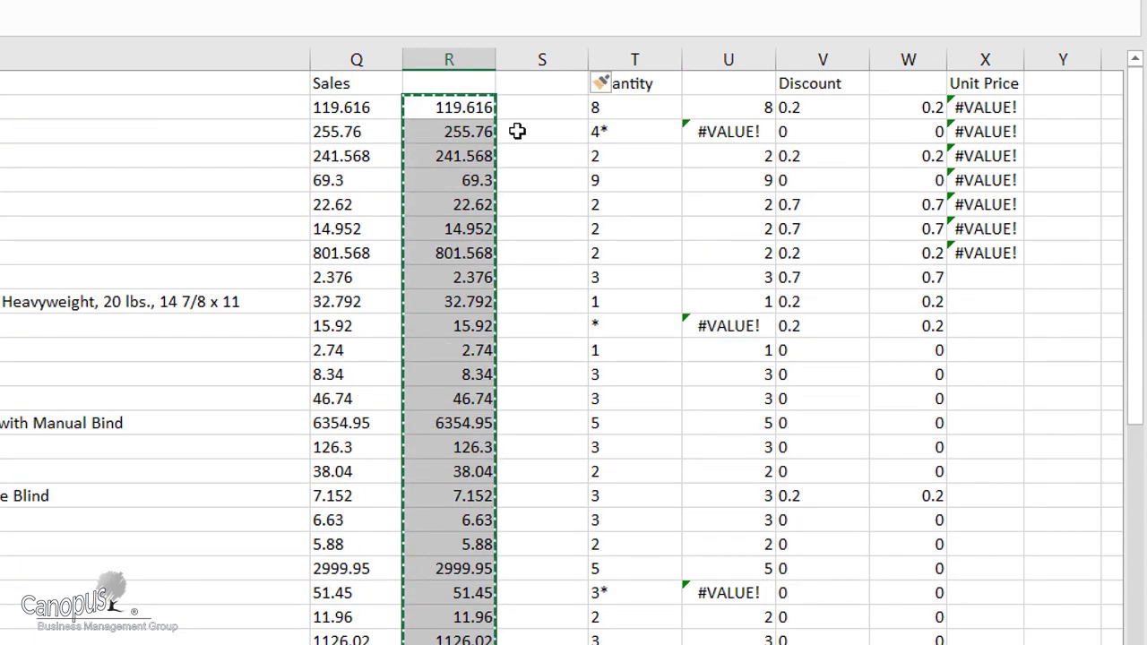
pyautogui.click(525, 107)
pyautogui.click(337, 107)
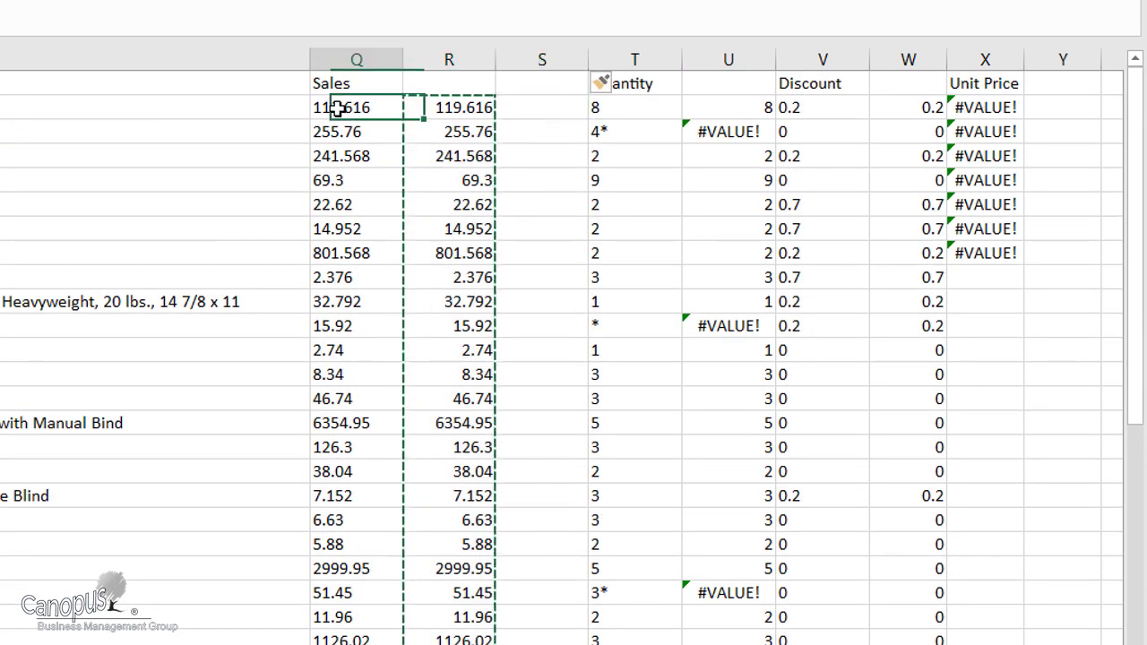
pyautogui.rightClick(341, 108)
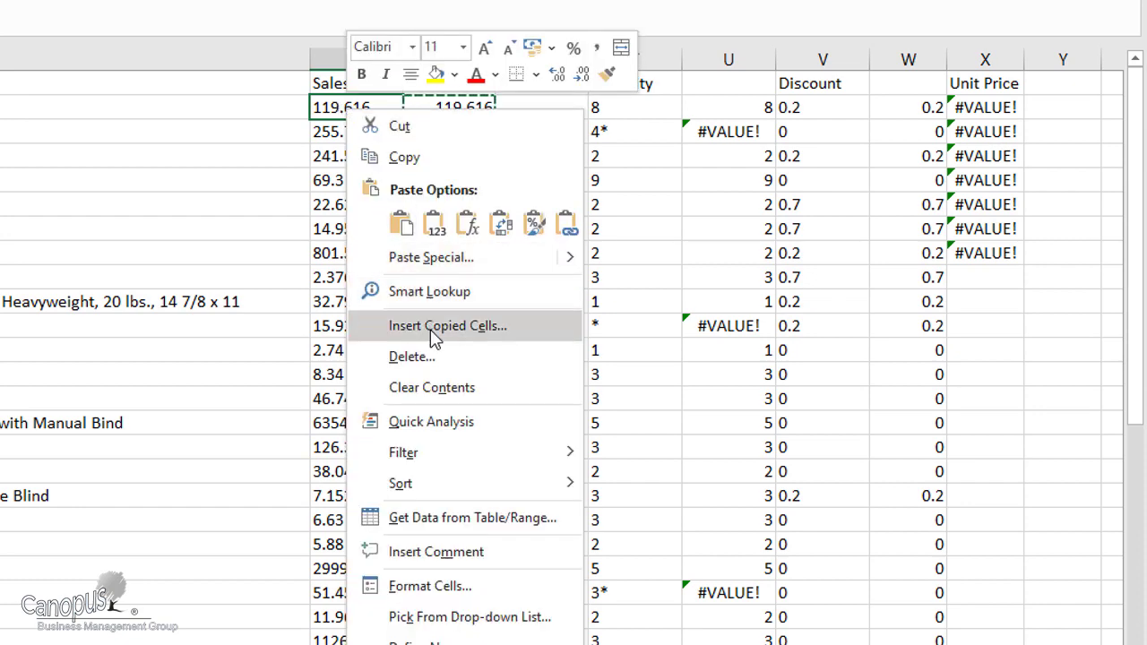
pyautogui.click(433, 224)
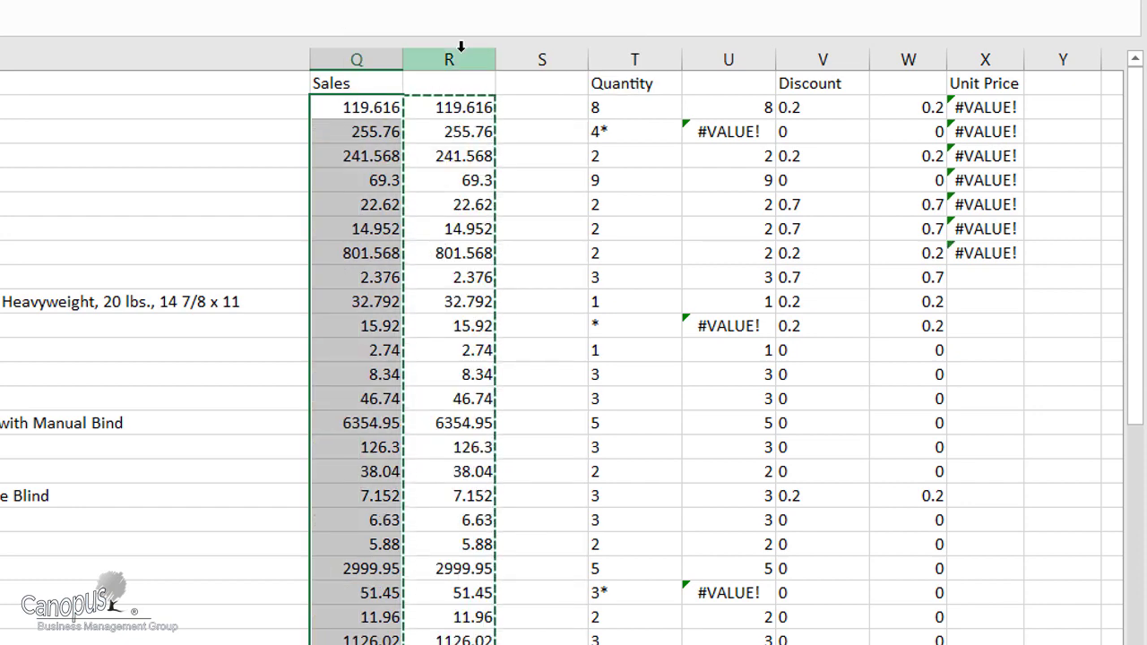
# - Clear the contents of helper columns R and S between Sales and Quantity
pyautogui.moveTo(460, 52); pyautogui.dragTo(523, 66)
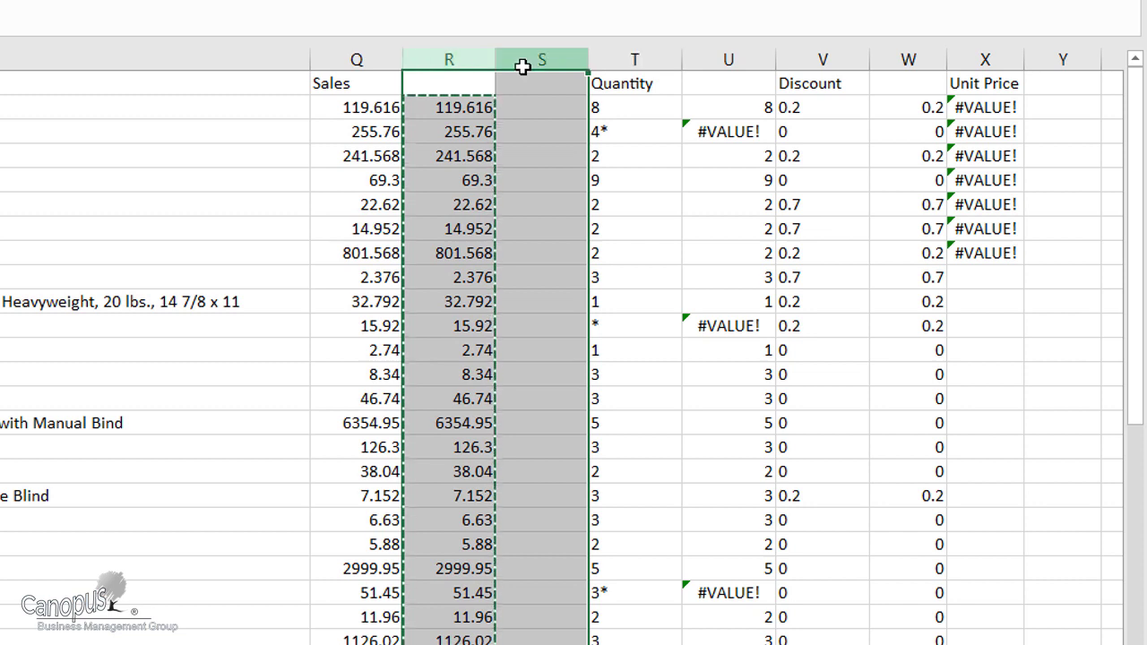
pyautogui.press('Delete')
pyautogui.click(625, 108)
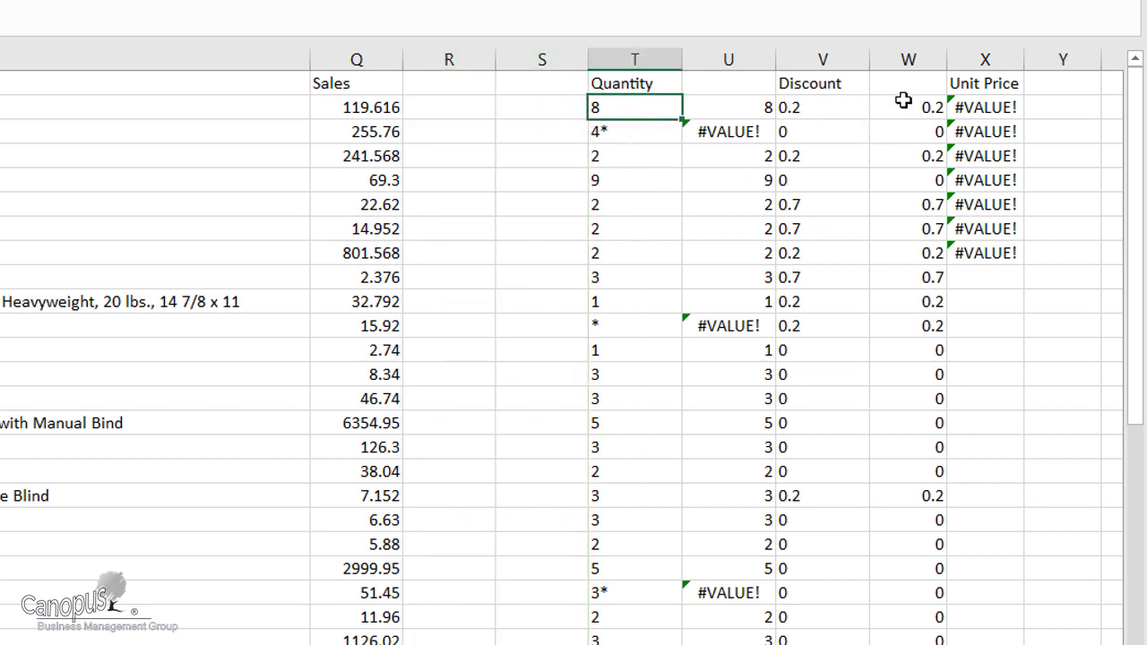
# - Copy the converted Discount numbers from W2 down to the last record and paste them as values over the text Discount from V2
pyautogui.moveTo(904, 100); pyautogui.dragTo(905, 644)
pyautogui.hotkey('ctrl', 'c')
pyautogui.scroll(13, 878, 583)
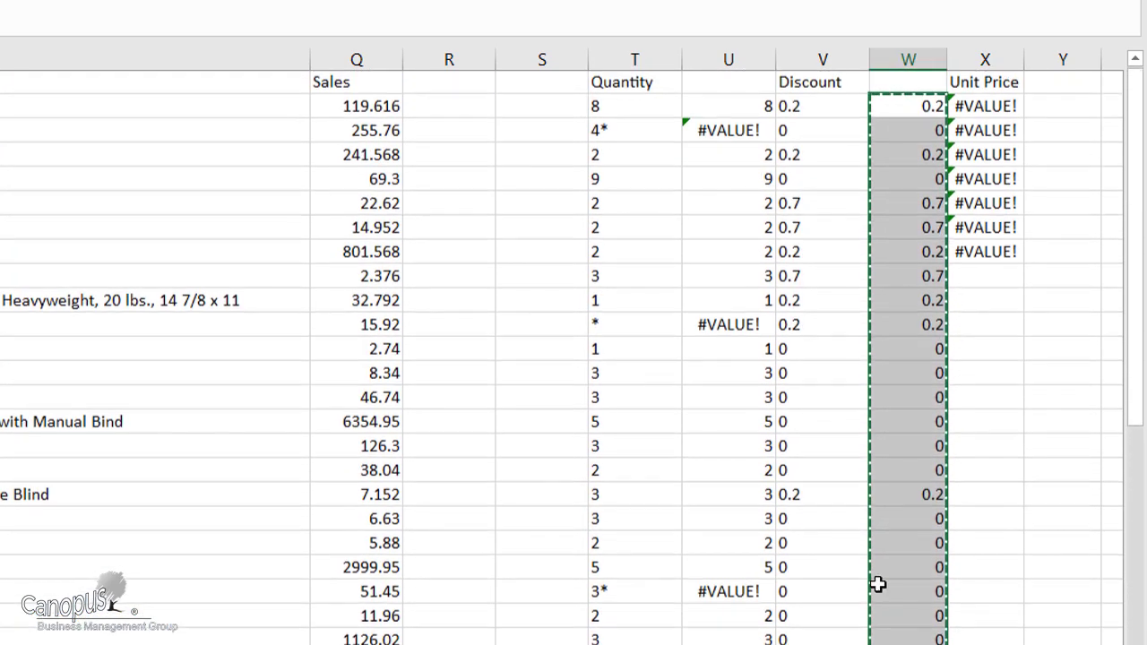
pyautogui.click(788, 108)
pyautogui.hotkey('ctrl', 'shift', 'Down')
pyautogui.rightClick(787, 107)
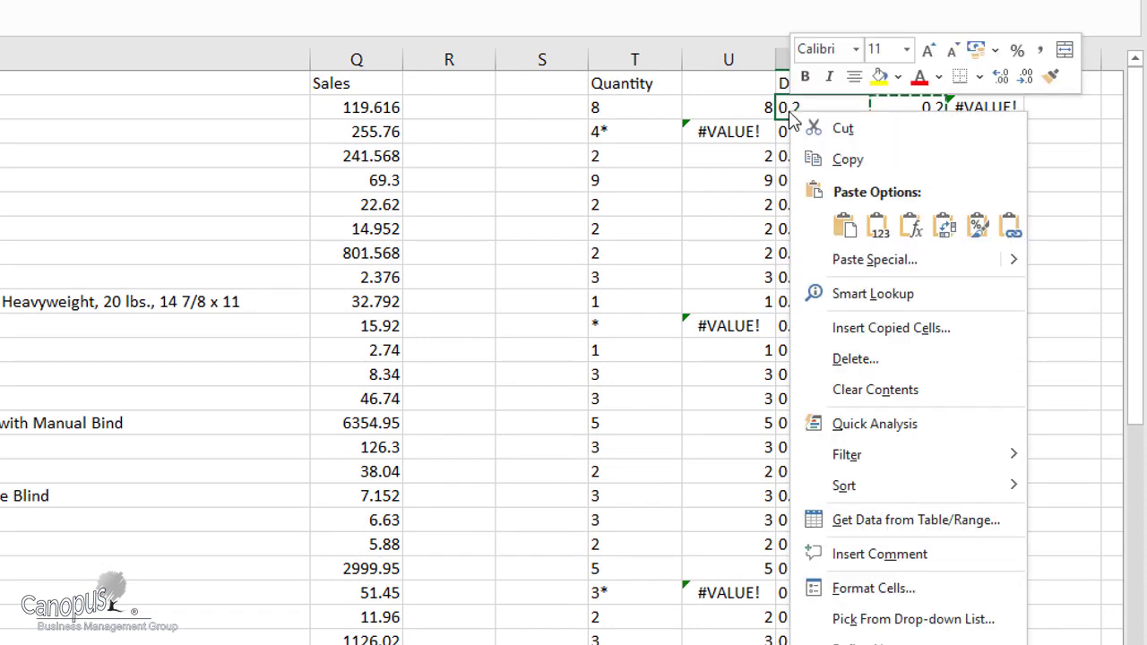
pyautogui.click(881, 235)
# - Clear the contents of helper column W between Discount and Unit Price
pyautogui.click(896, 60)
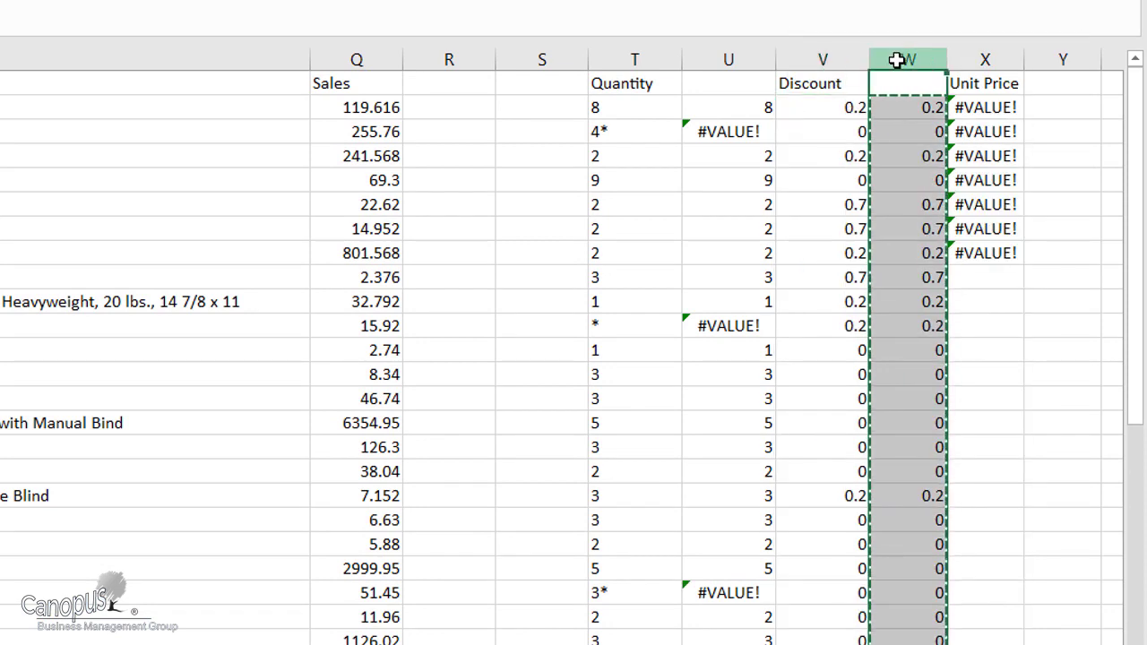
pyautogui.press('Delete')
pyautogui.press('Right')
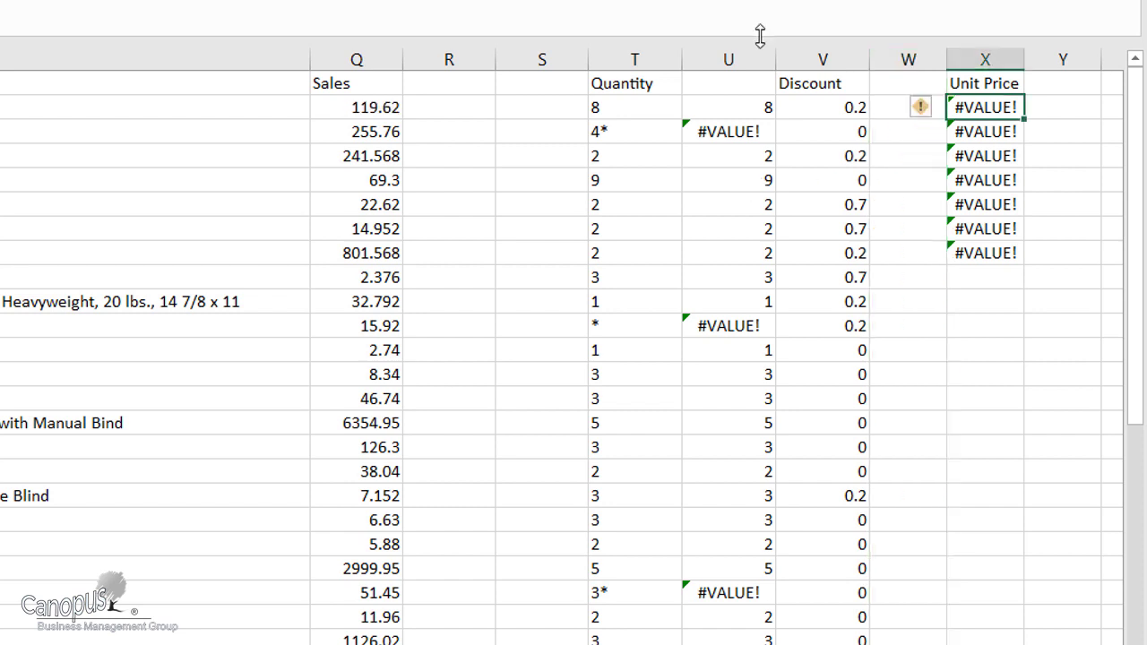
# - Change the Unit Price formula in X2 to =Q2/U2 and fill it down to X8
pyautogui.doubleClick(1001, 109)
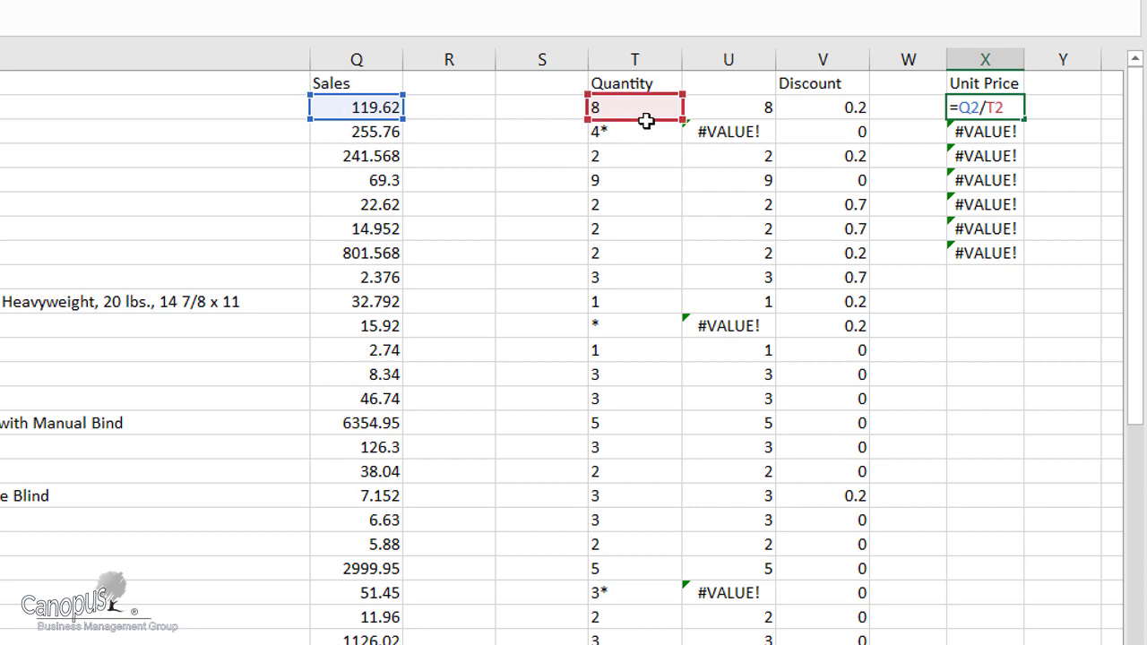
pyautogui.moveTo(695, 122); pyautogui.dragTo(735, 108)
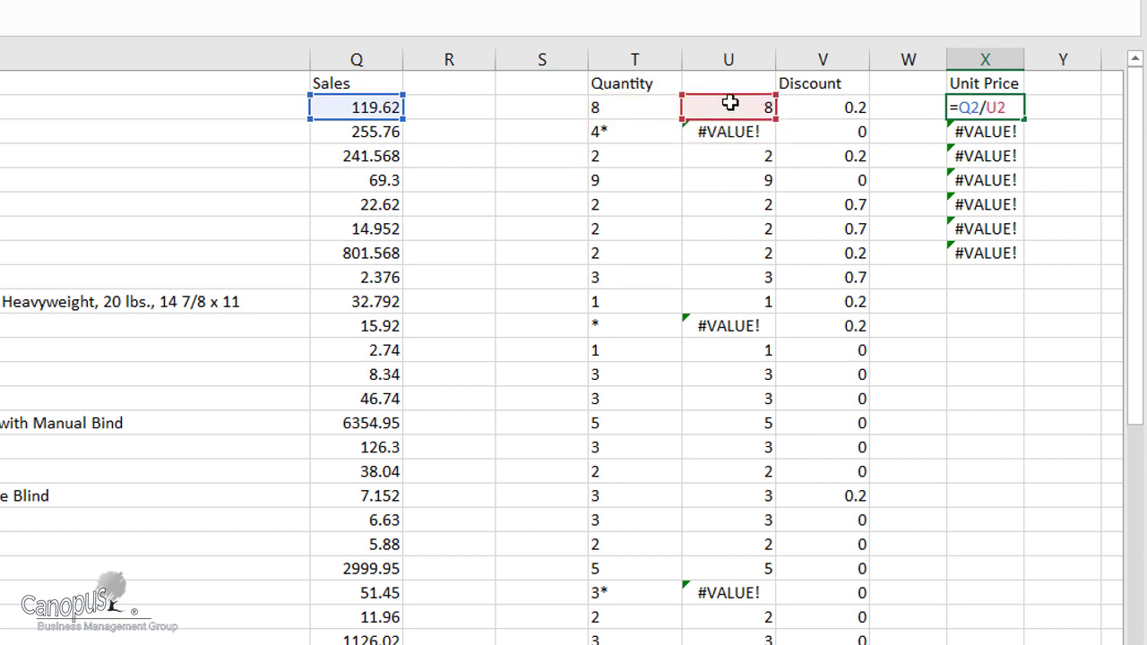
pyautogui.press('Return')
pyautogui.click(1008, 111)
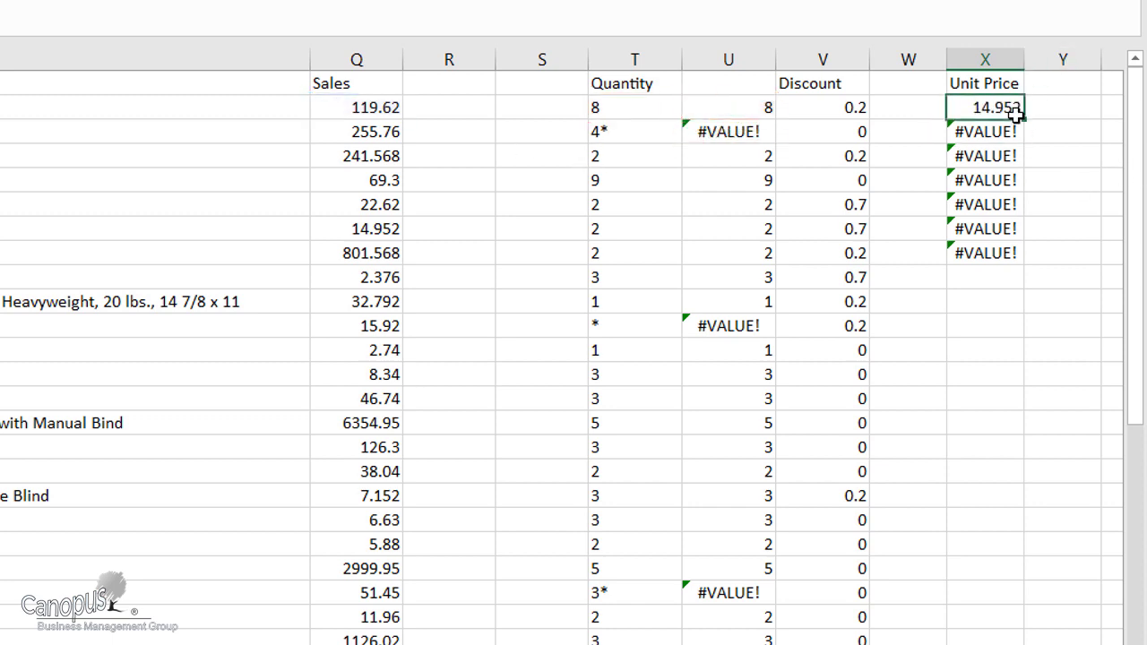
pyautogui.moveTo(1025, 123); pyautogui.dragTo(1024, 260)
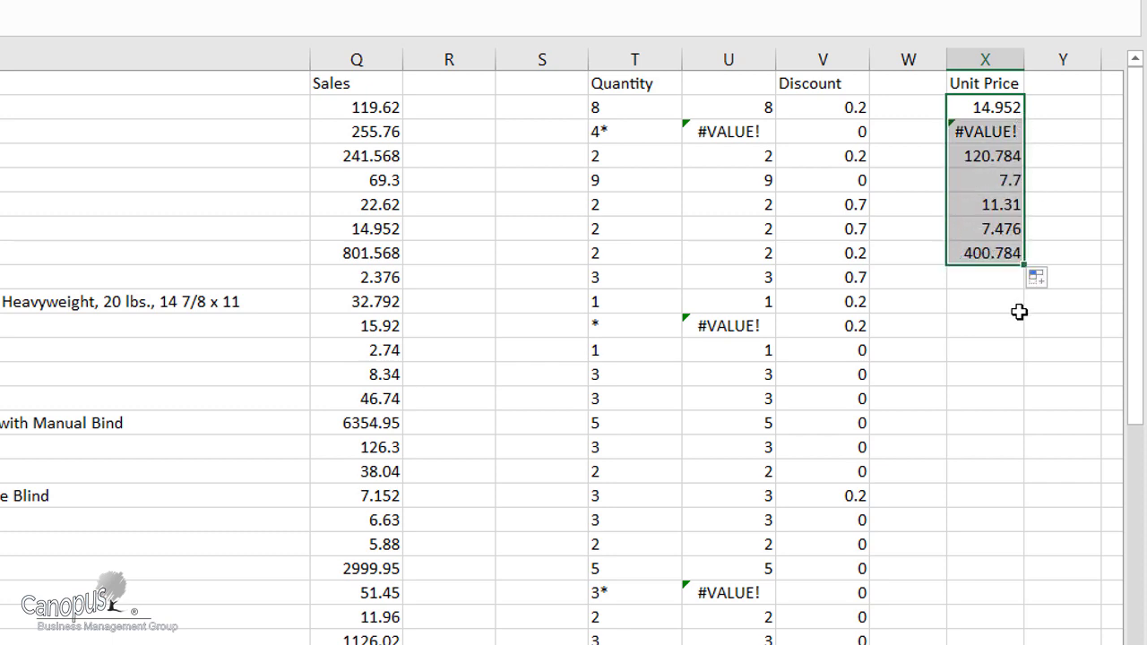
pyautogui.click(986, 107)
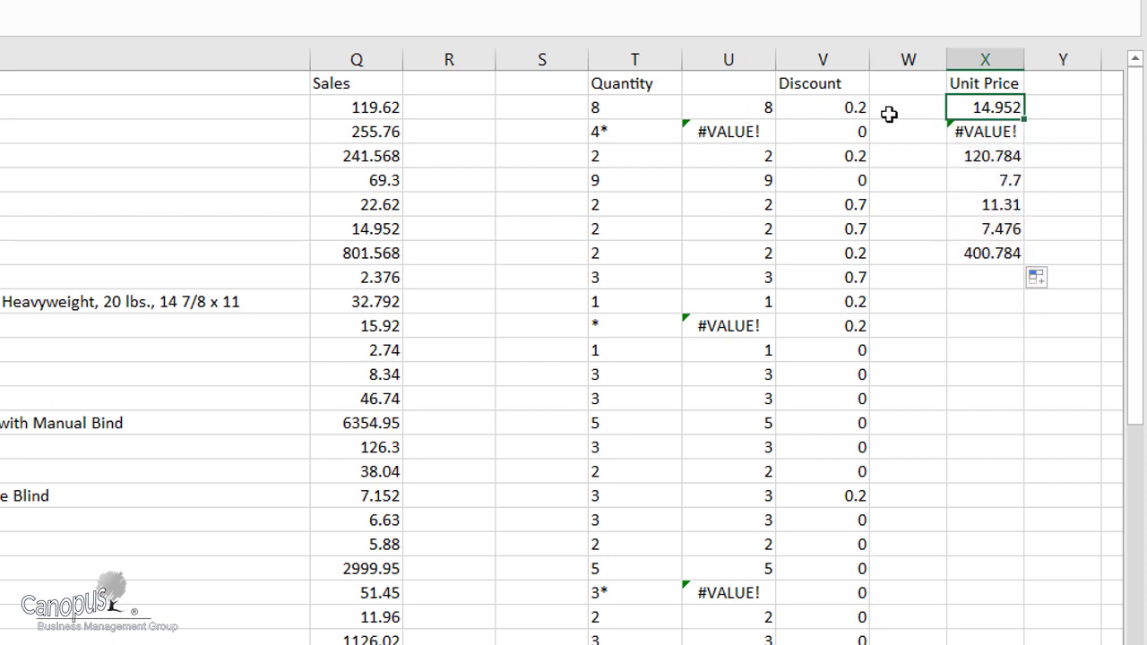
# - Insert a blank column directly before Discount, next to the converted Quantity values
pyautogui.click(709, 130)
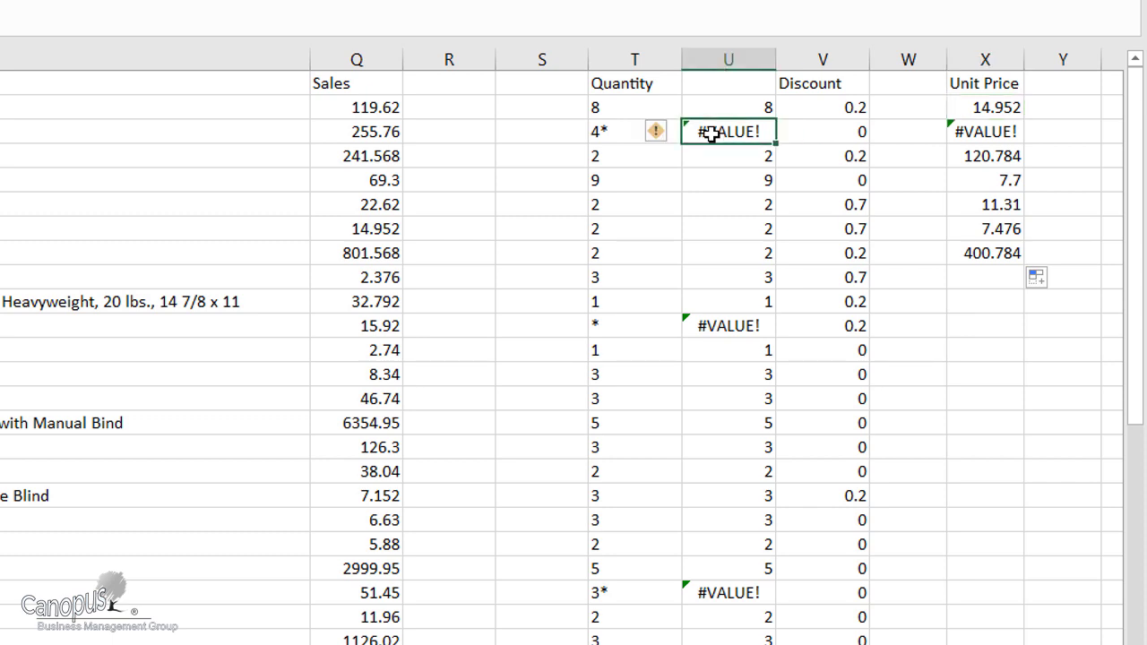
pyautogui.click(896, 106)
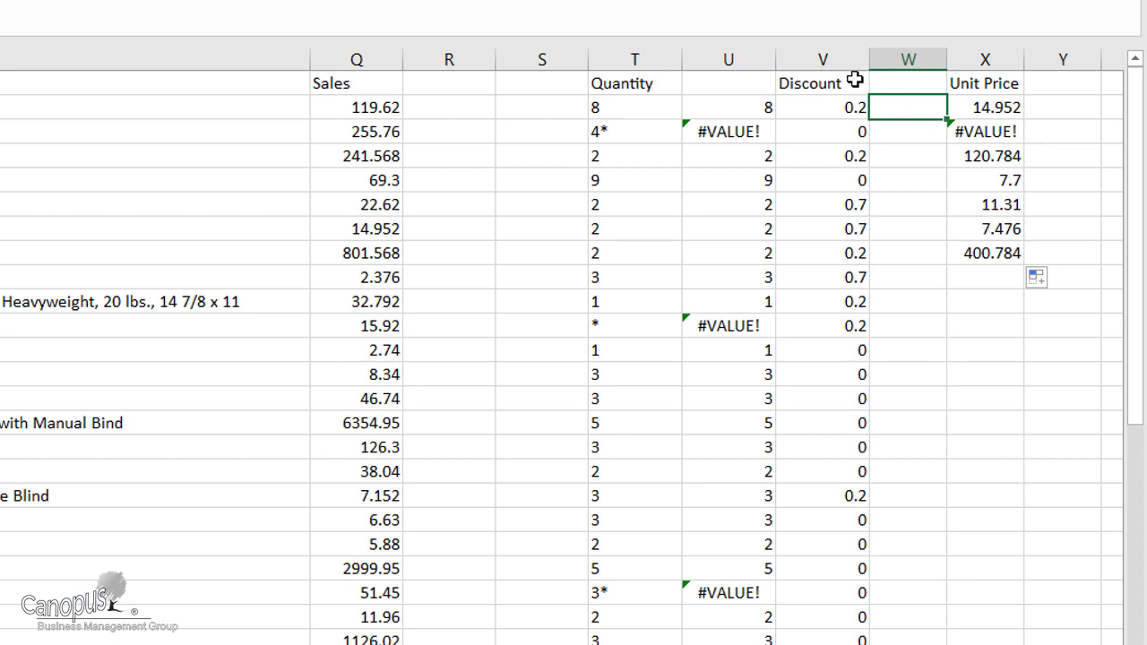
pyautogui.click(833, 60)
pyautogui.rightClick(826, 60)
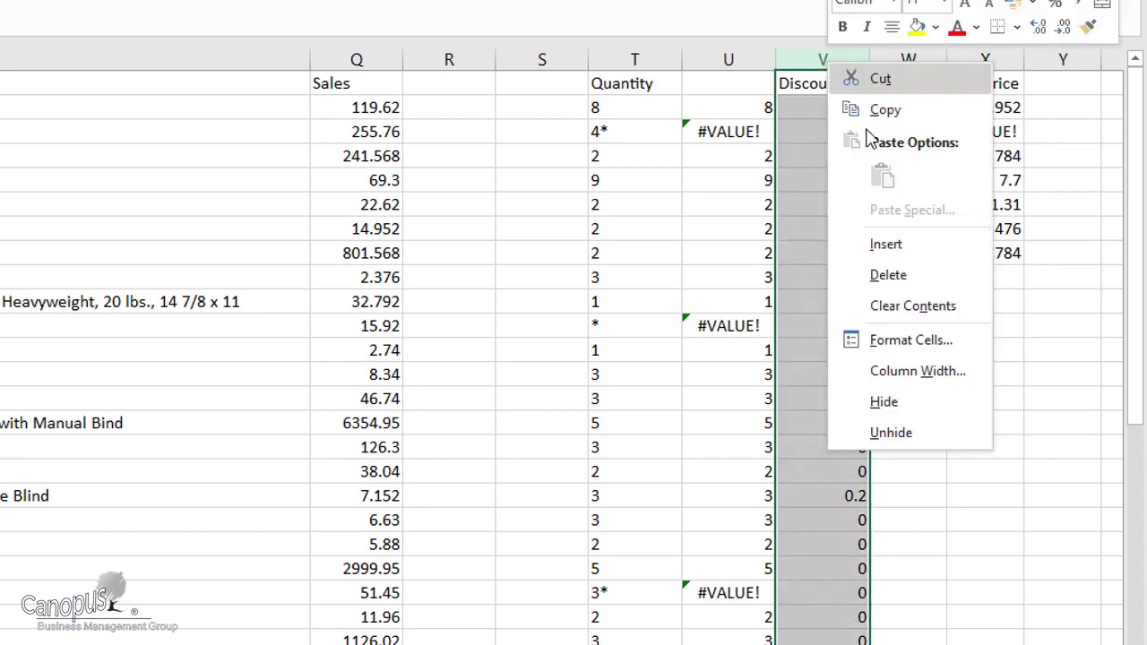
pyautogui.click(891, 244)
# - Enter =NUMBERVALUE(SUBSTITUTE(T2,"*","")) in V2 to strip asterisks from the Quantity text and convert it to a number
pyautogui.click(824, 106)
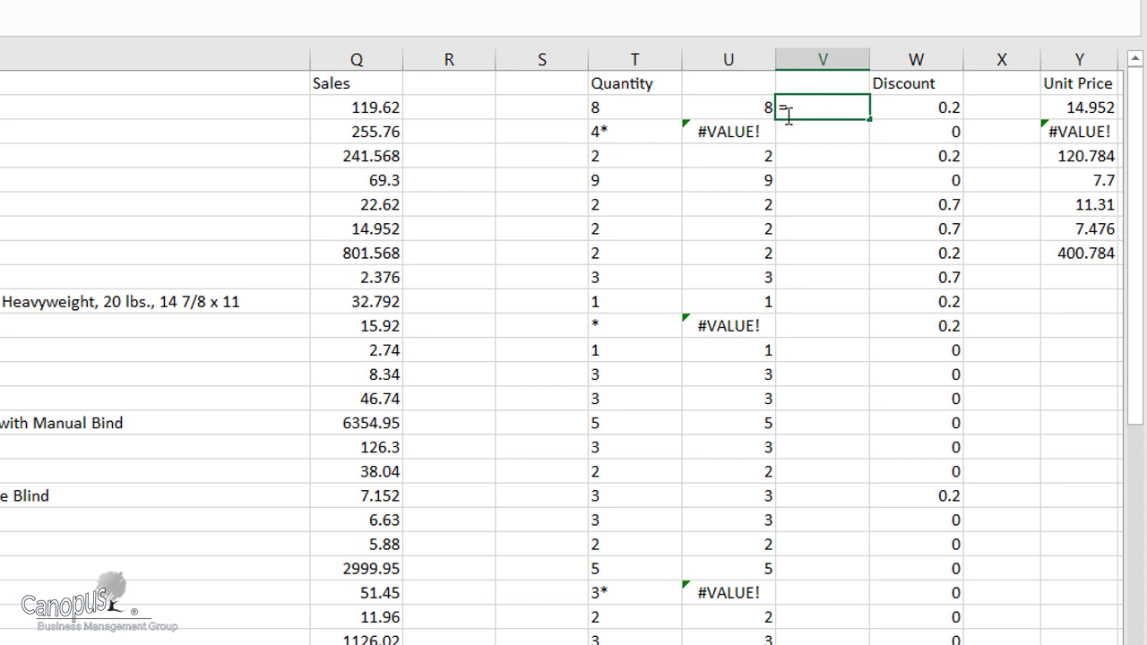
pyautogui.write('n')
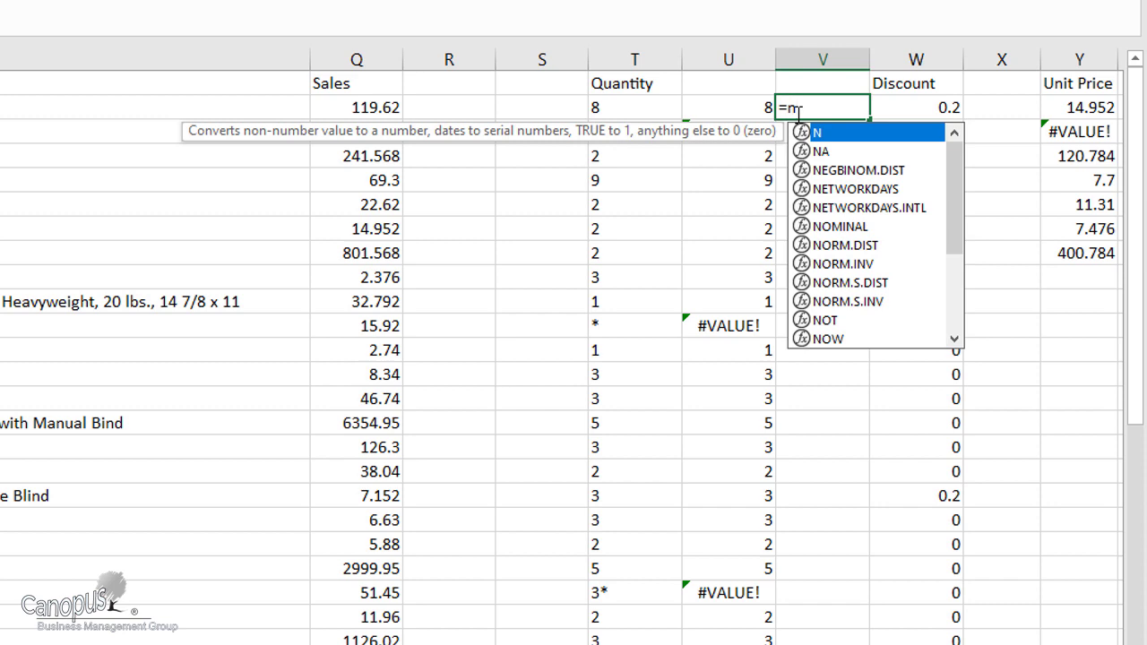
pyautogui.write('umbera')
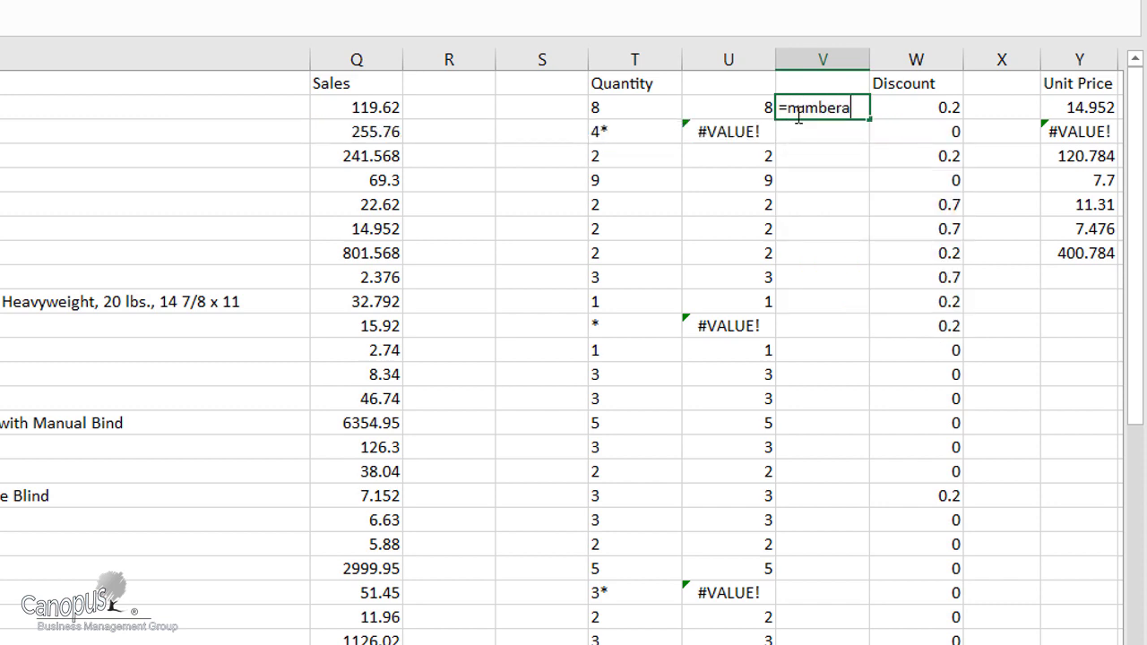
pyautogui.press('BackSpace')
pyautogui.write('value(')
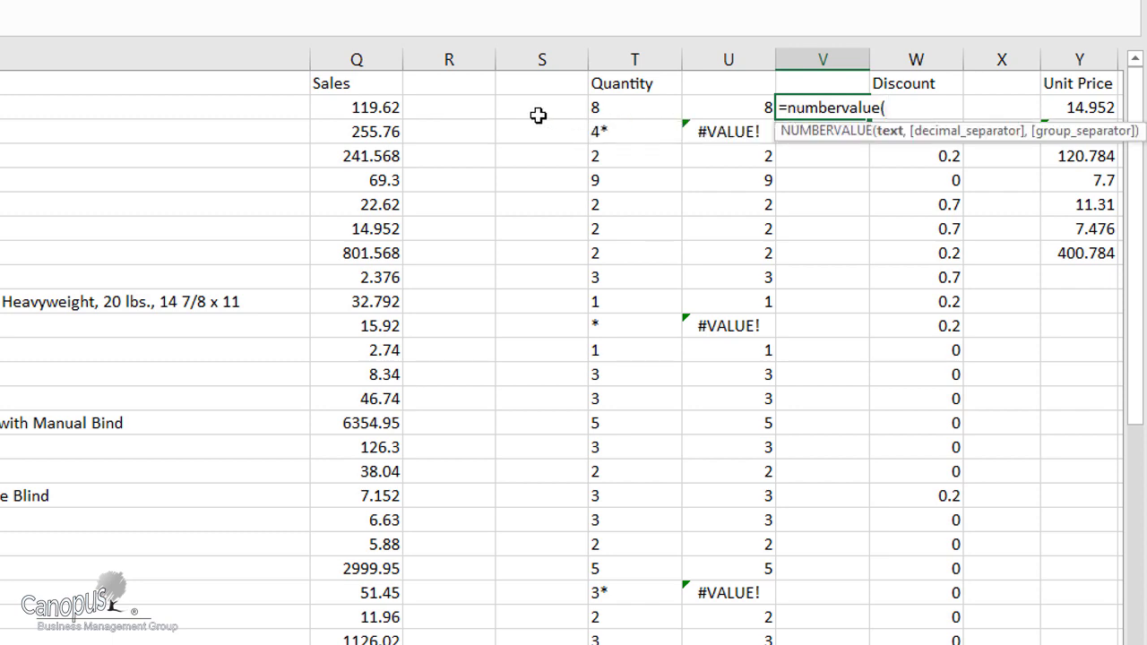
pyautogui.click(631, 106)
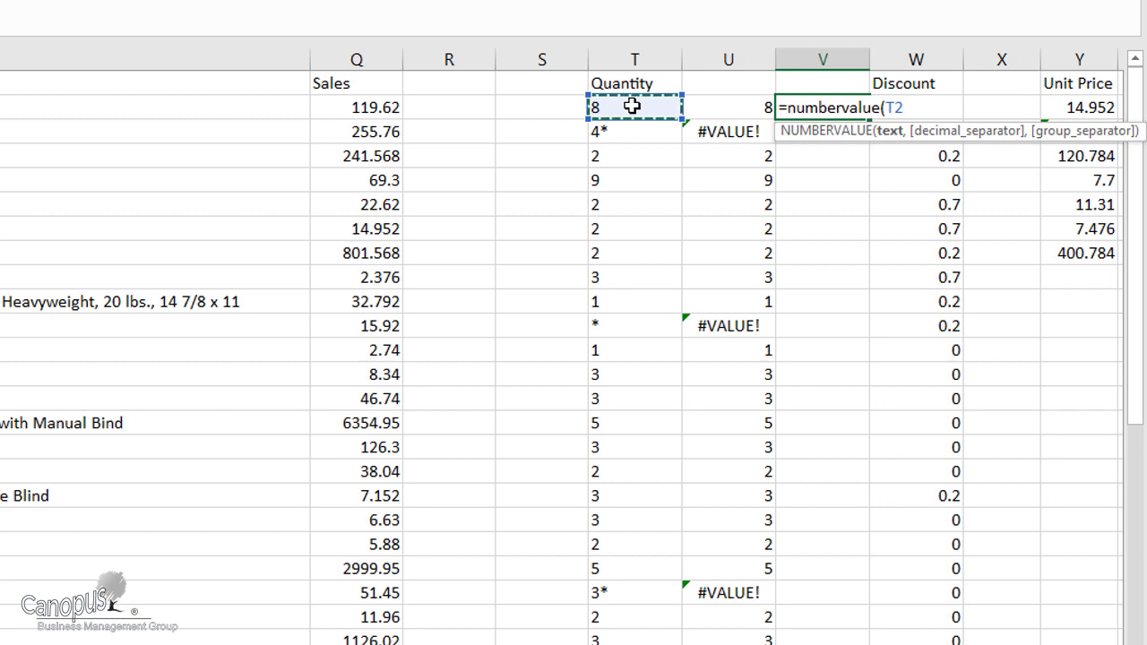
pyautogui.press('BackSpace')
pyautogui.press('BackSpace')
pyautogui.write('sub')
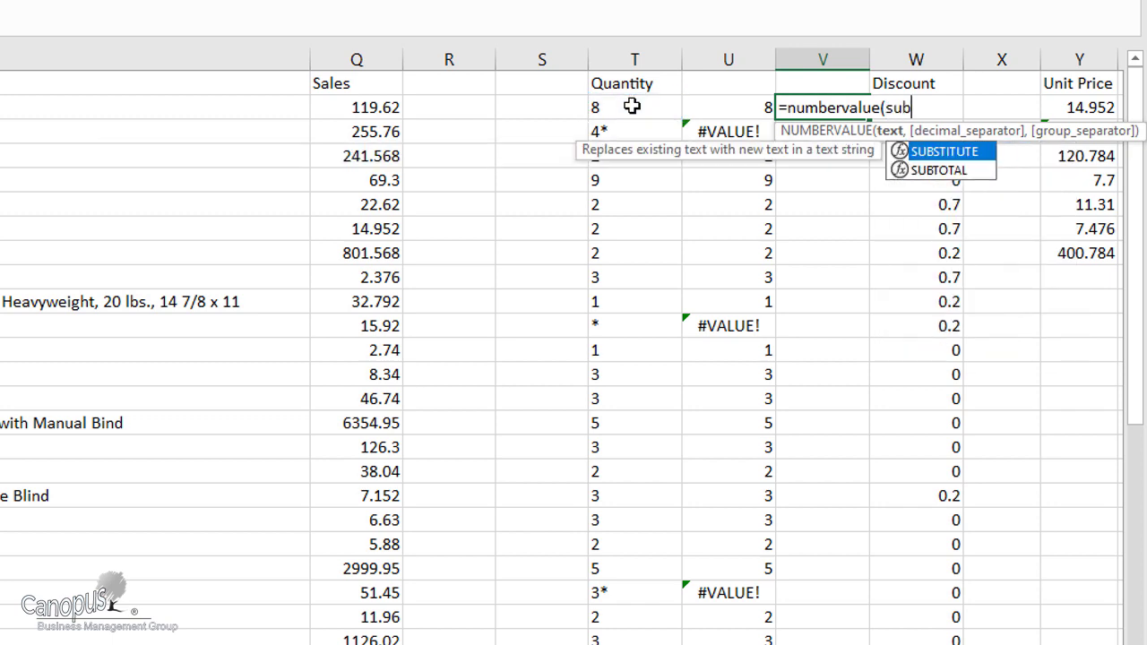
pyautogui.doubleClick(942, 151)
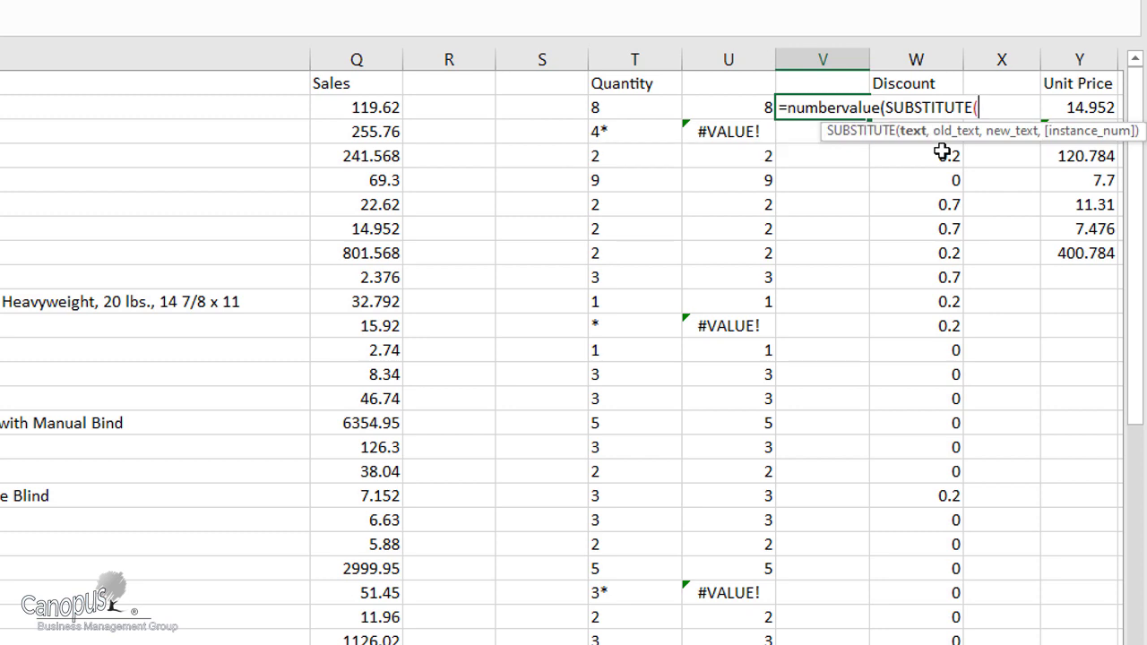
pyautogui.click(638, 107)
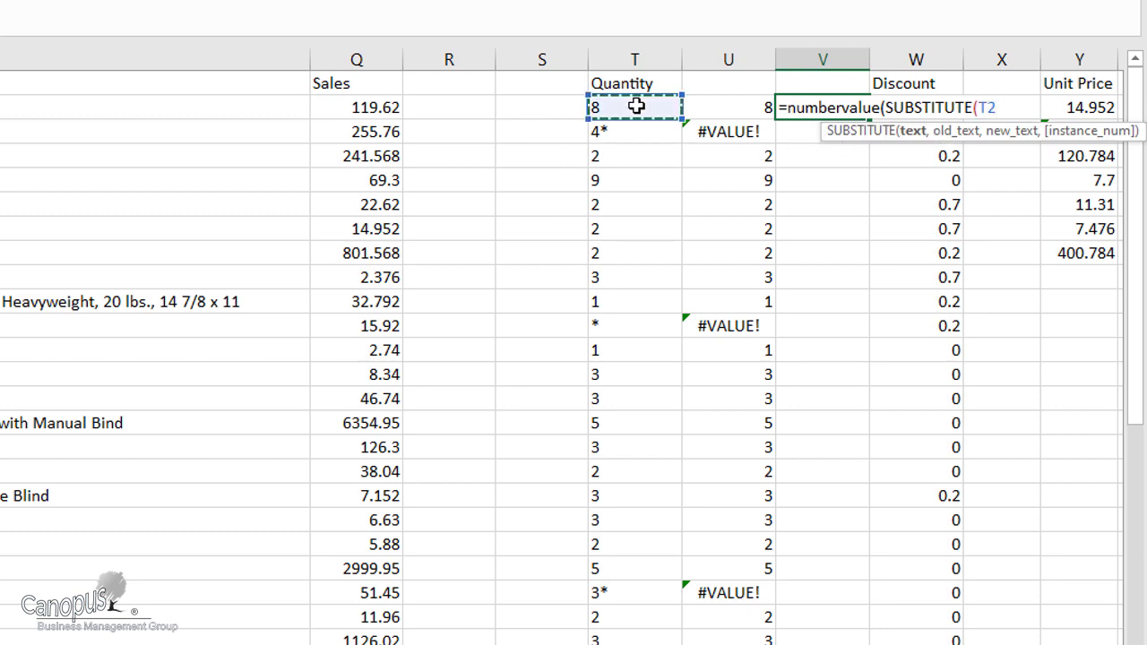
pyautogui.write(',"*')
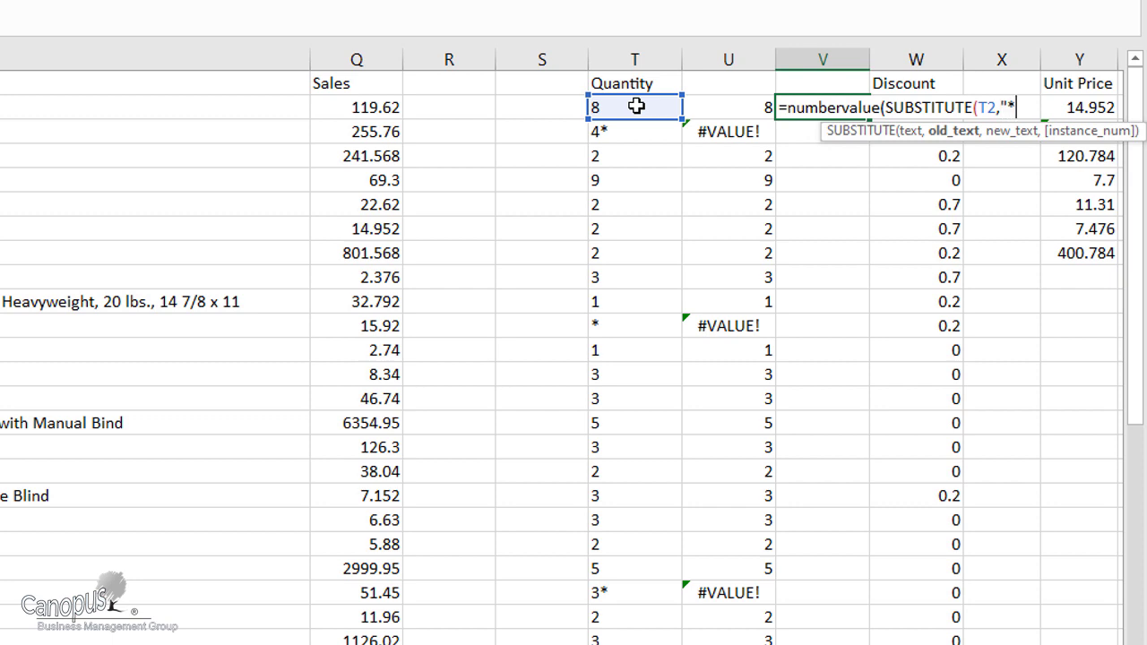
pyautogui.write('",')
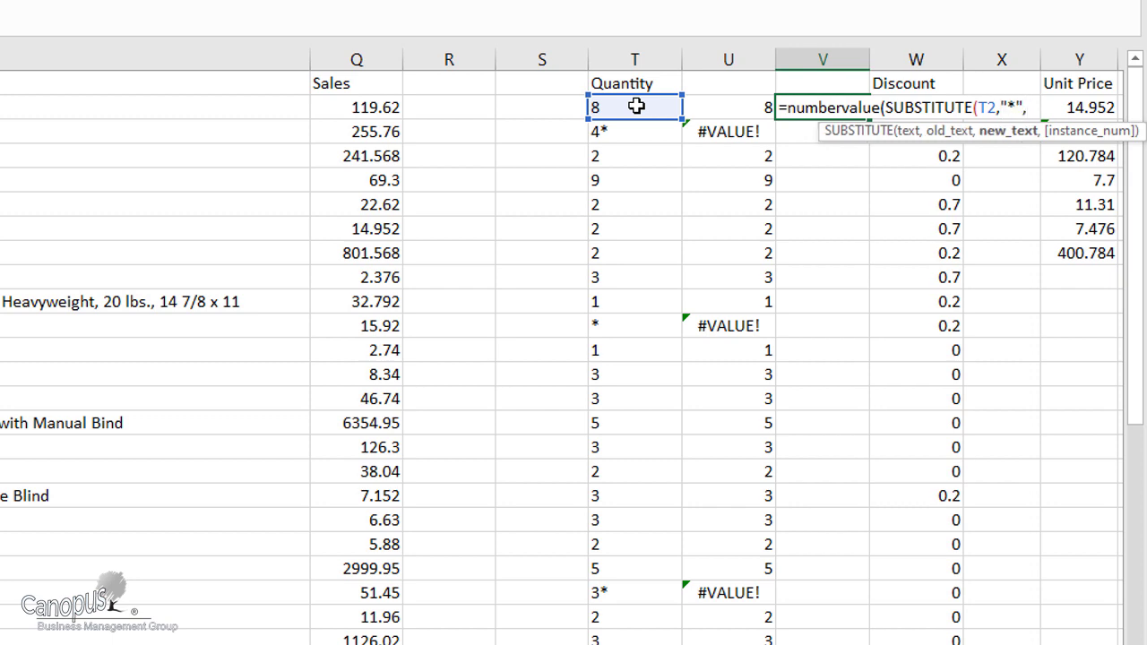
pyautogui.write('""))')
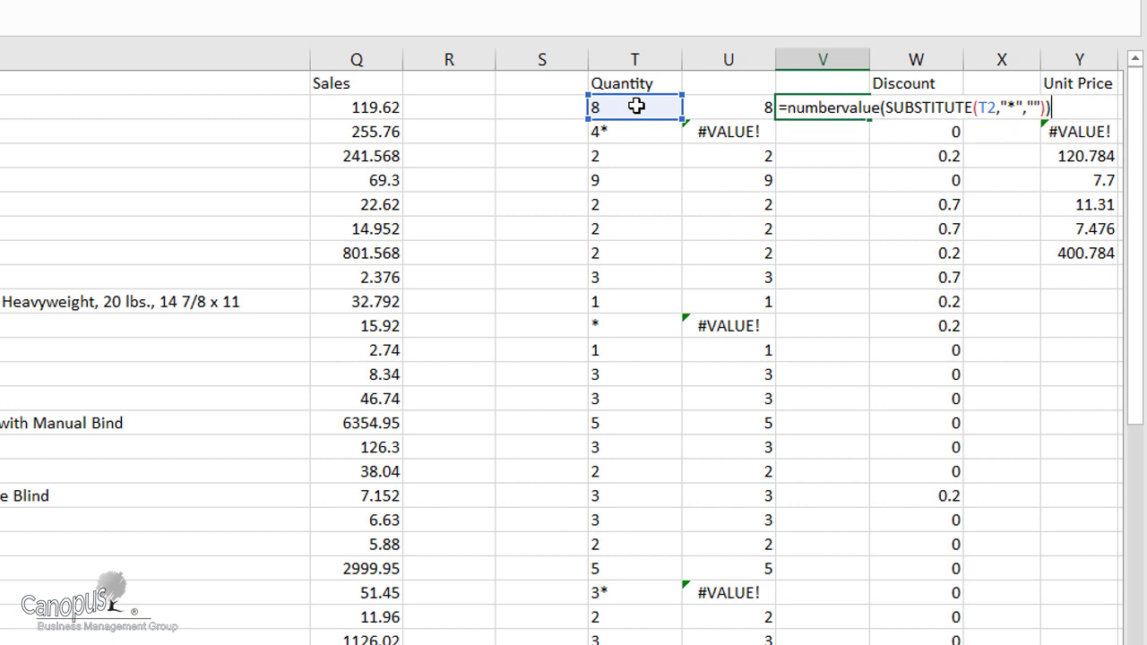
pyautogui.press('Return')
# - Fill the asterisk-removing Quantity formula from V2 down to the last record
pyautogui.click(848, 112)
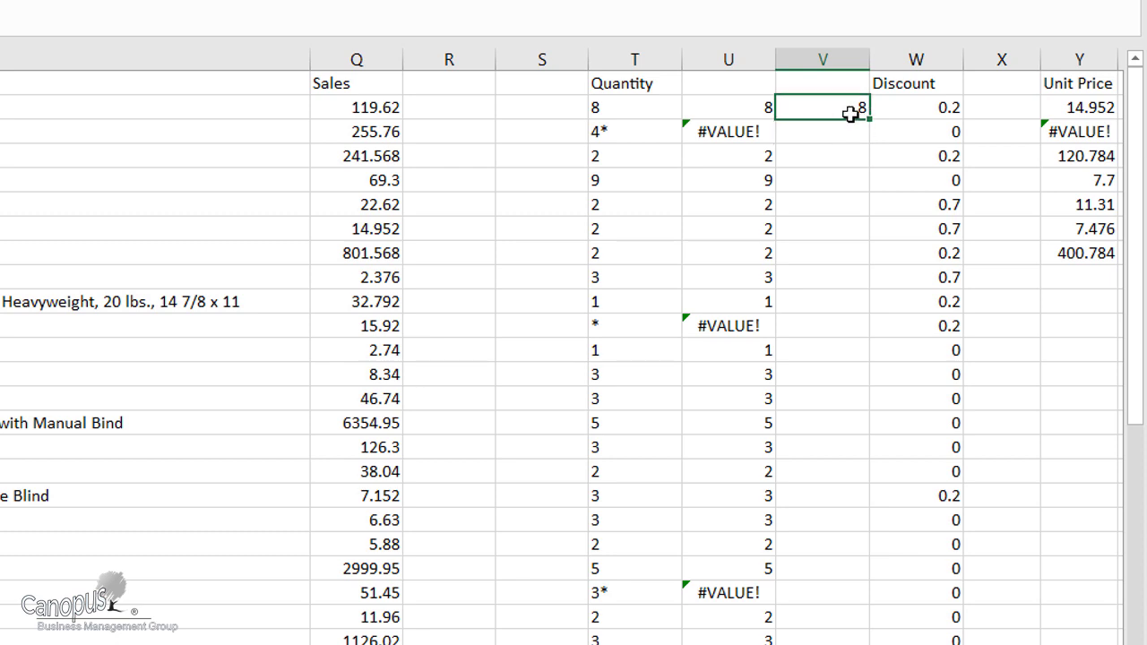
pyautogui.doubleClick(868, 119)
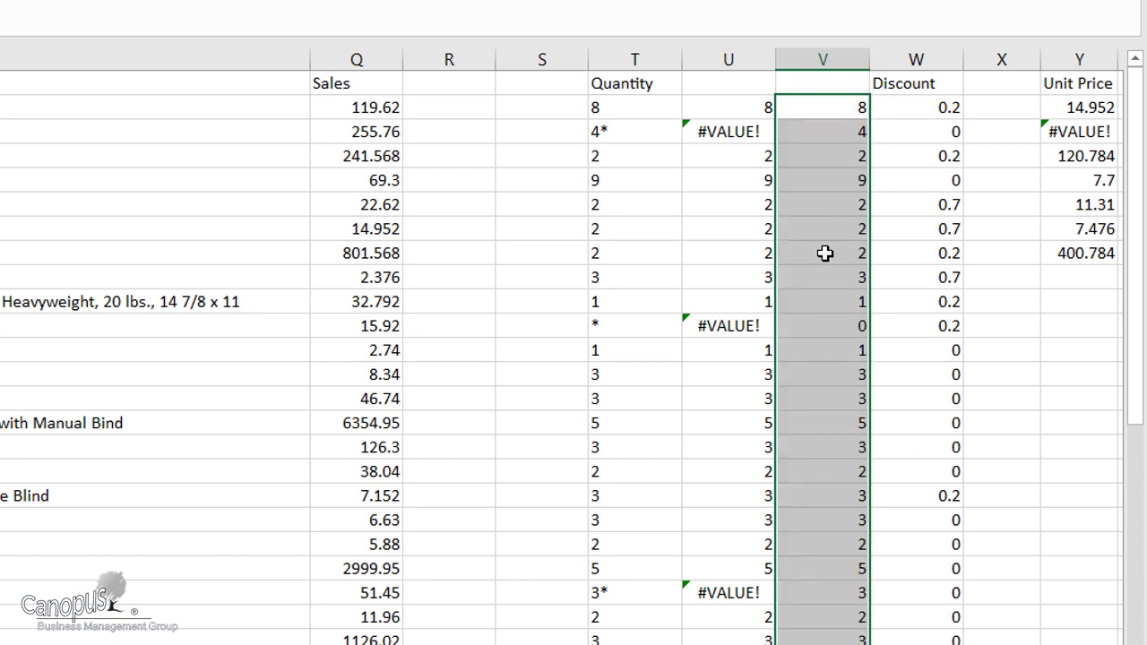
pyautogui.press('Return')
pyautogui.click(816, 135)
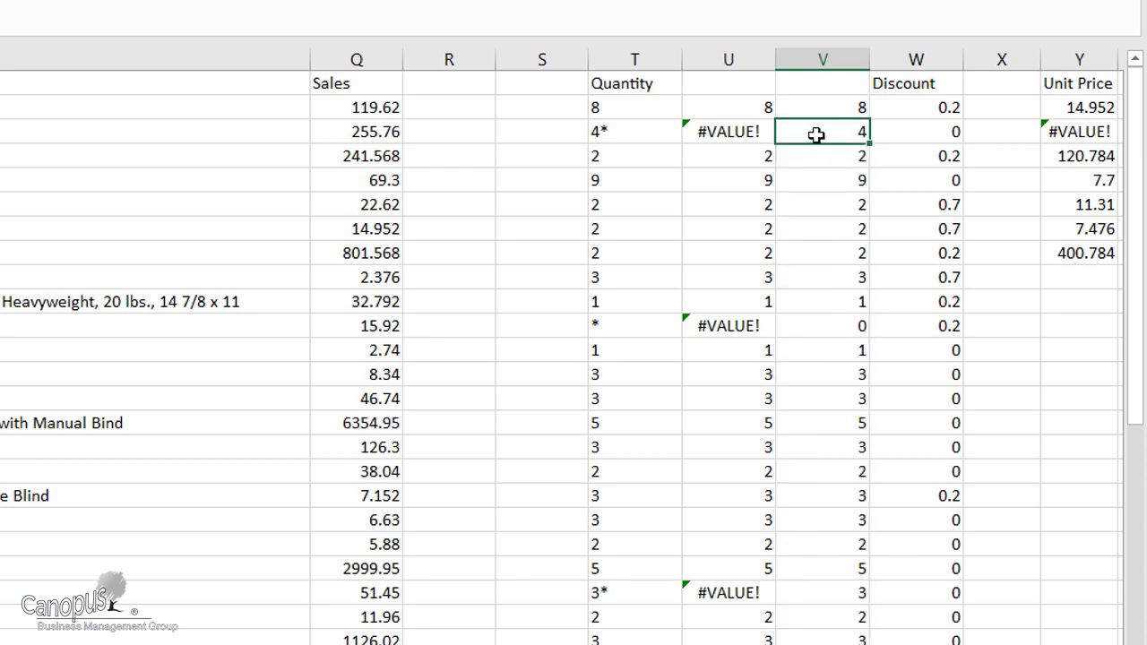
pyautogui.click(818, 106)
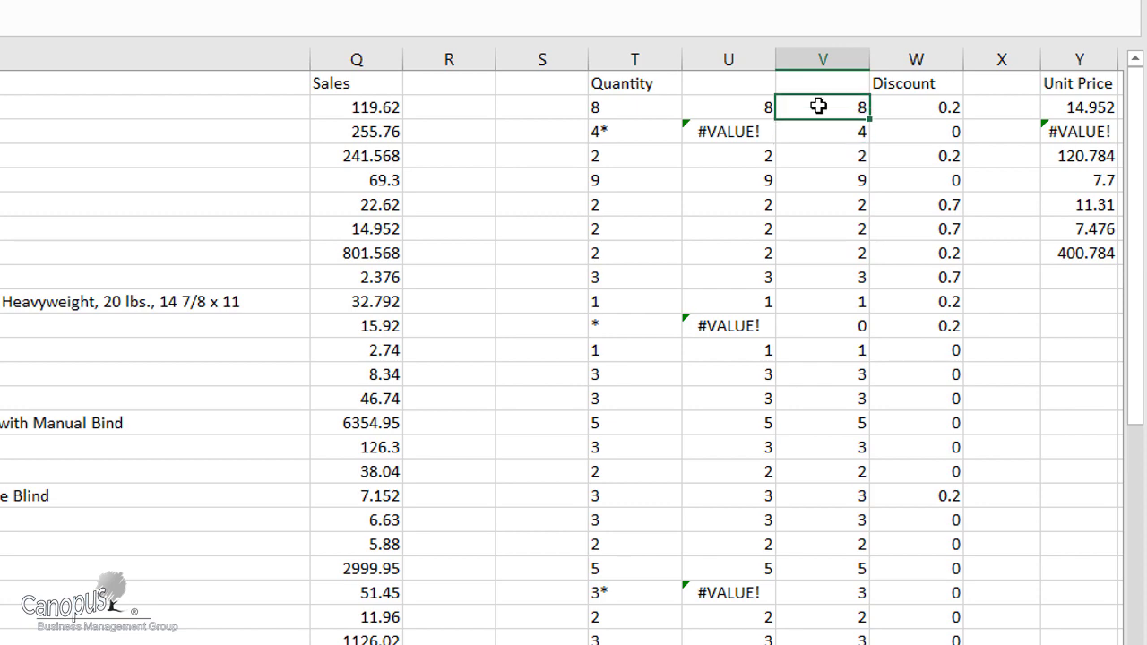
# - Paste the asterisk-free numbers from column V over the original Quantity entries in column T as values only
pyautogui.moveTo(818, 106); pyautogui.dragTo(819, 644)
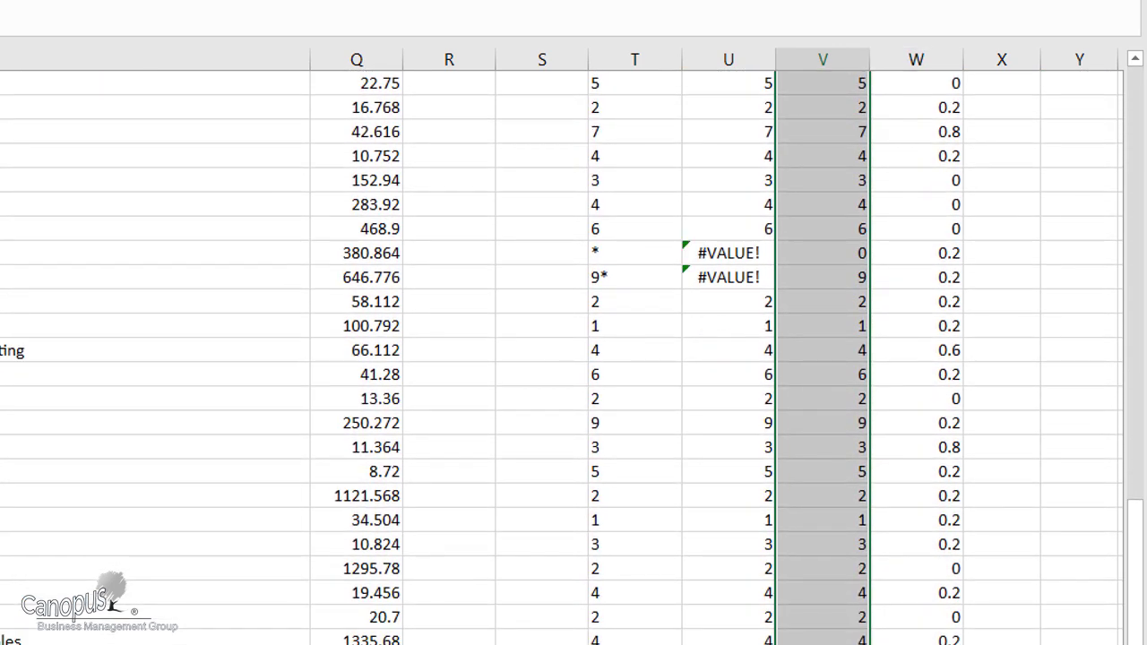
pyautogui.hotkey('ctrl', 'c')
pyautogui.scroll(14, 810, 573)
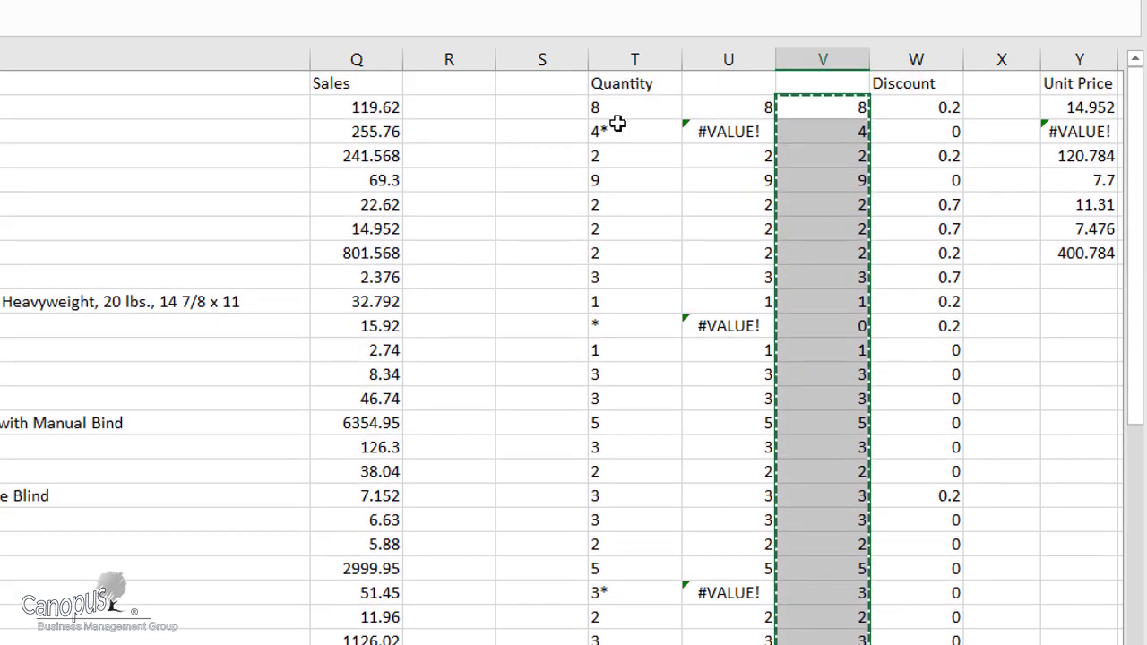
pyautogui.click(619, 111)
pyautogui.rightClick(625, 112)
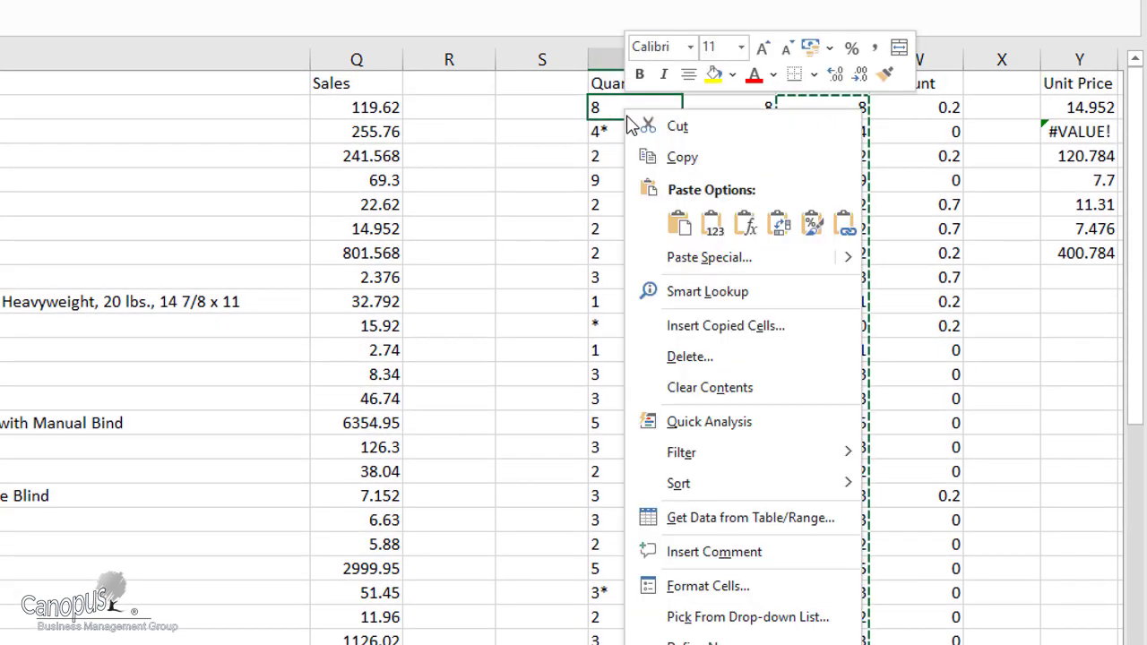
pyautogui.click(697, 224)
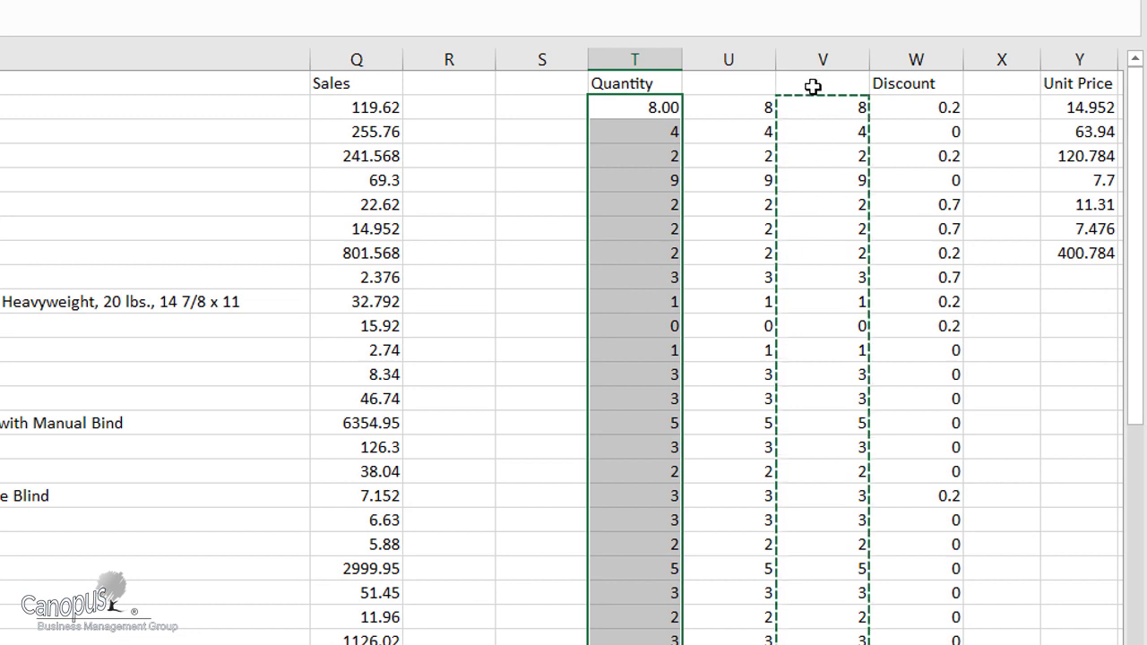
# - Clear the contents of helper columns U and V between Quantity and Discount
pyautogui.moveTo(762, 56); pyautogui.dragTo(803, 56)
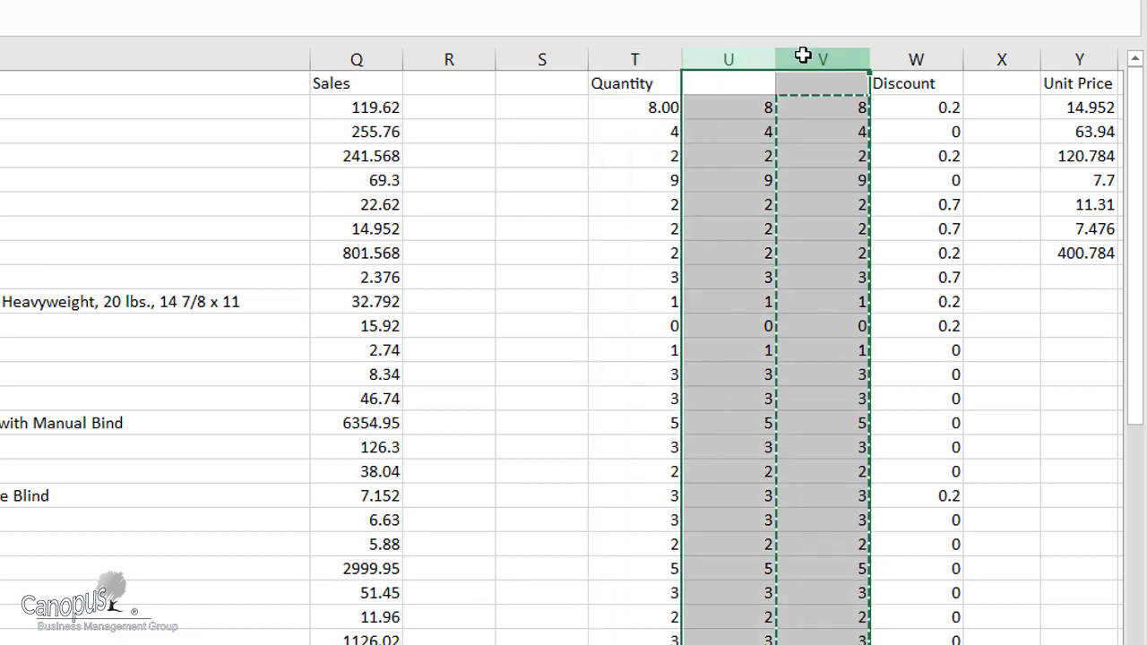
pyautogui.press('Delete')
pyautogui.click(663, 106)
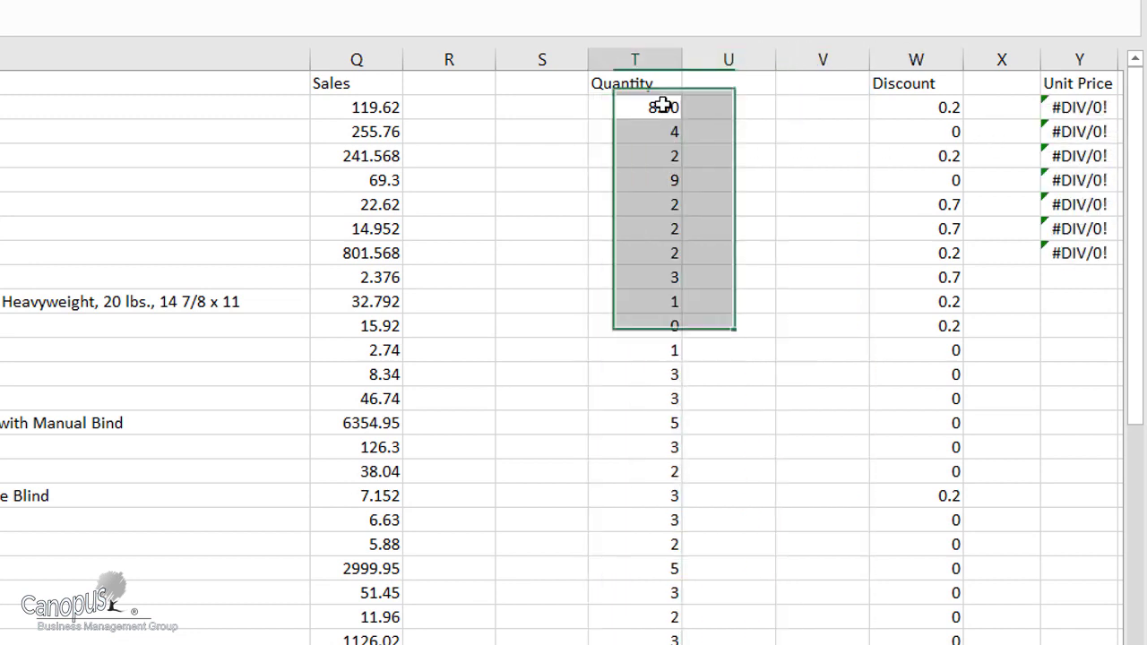
# - Change the Unit Price formula in Y2 to =Q2/T2 and fill it down to Y8
pyautogui.doubleClick(1073, 106)
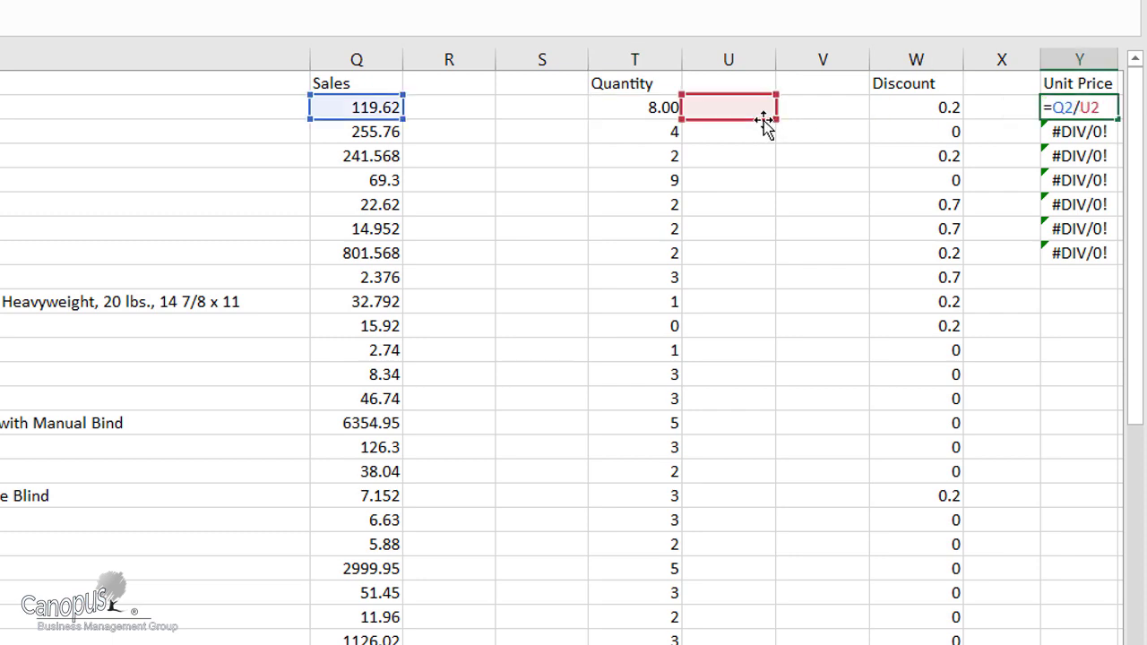
pyautogui.moveTo(764, 124); pyautogui.dragTo(665, 110)
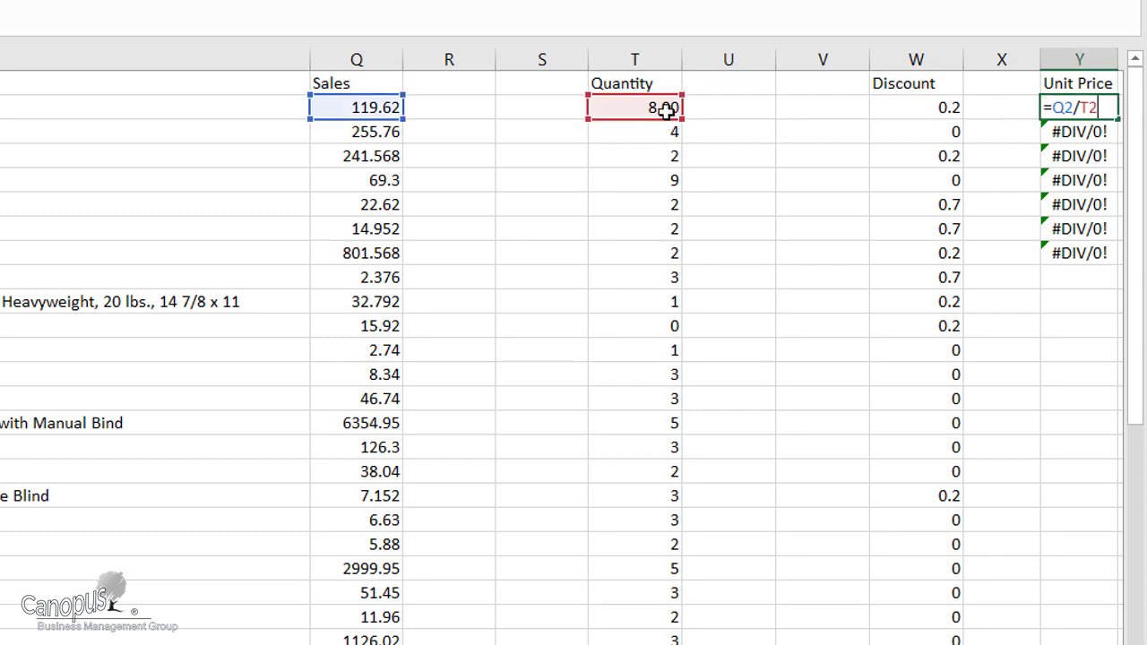
pyautogui.press('Return')
pyautogui.click(1085, 109)
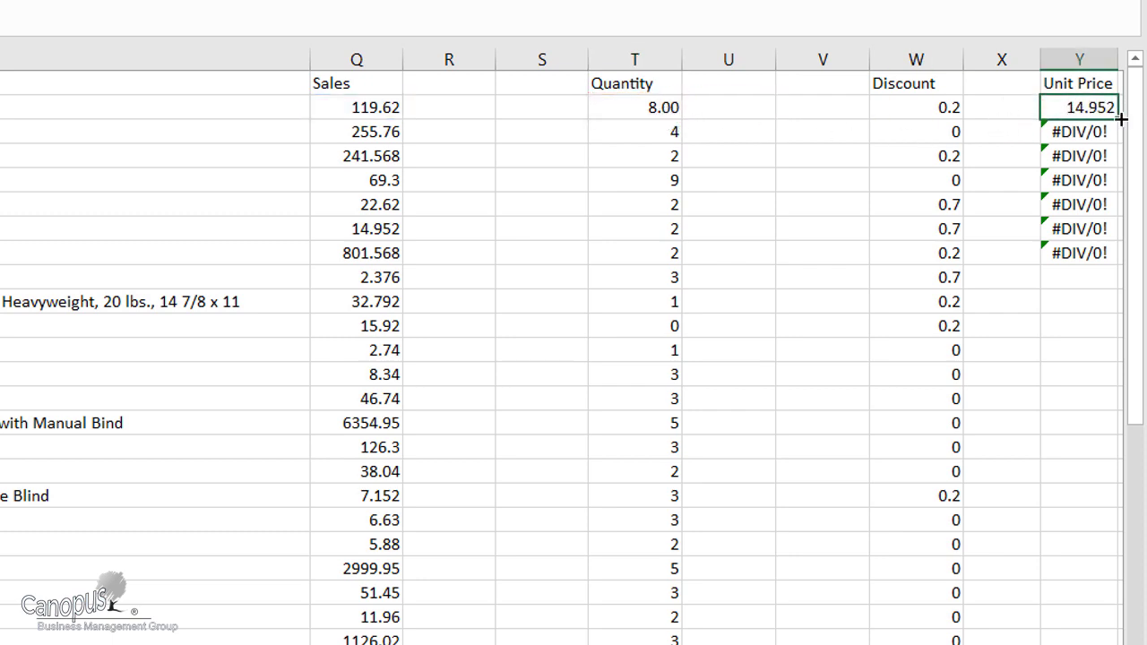
pyautogui.doubleClick(1118, 117)
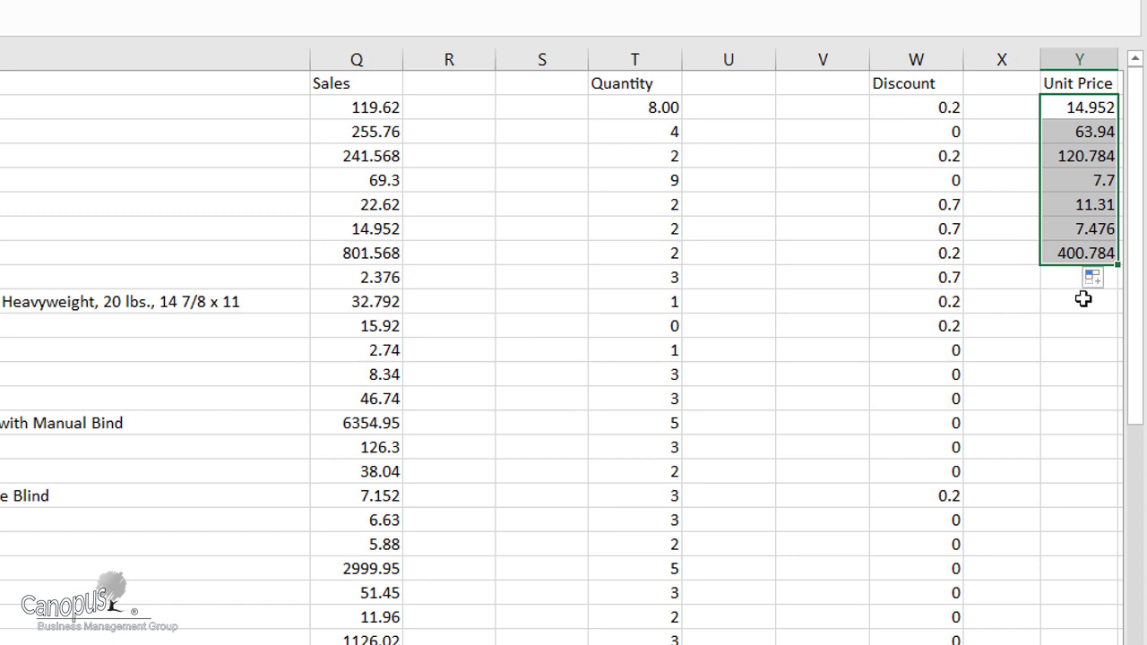
# - Extend the Unit Price formula from Y8 down through the remaining records
pyautogui.click(1071, 254)
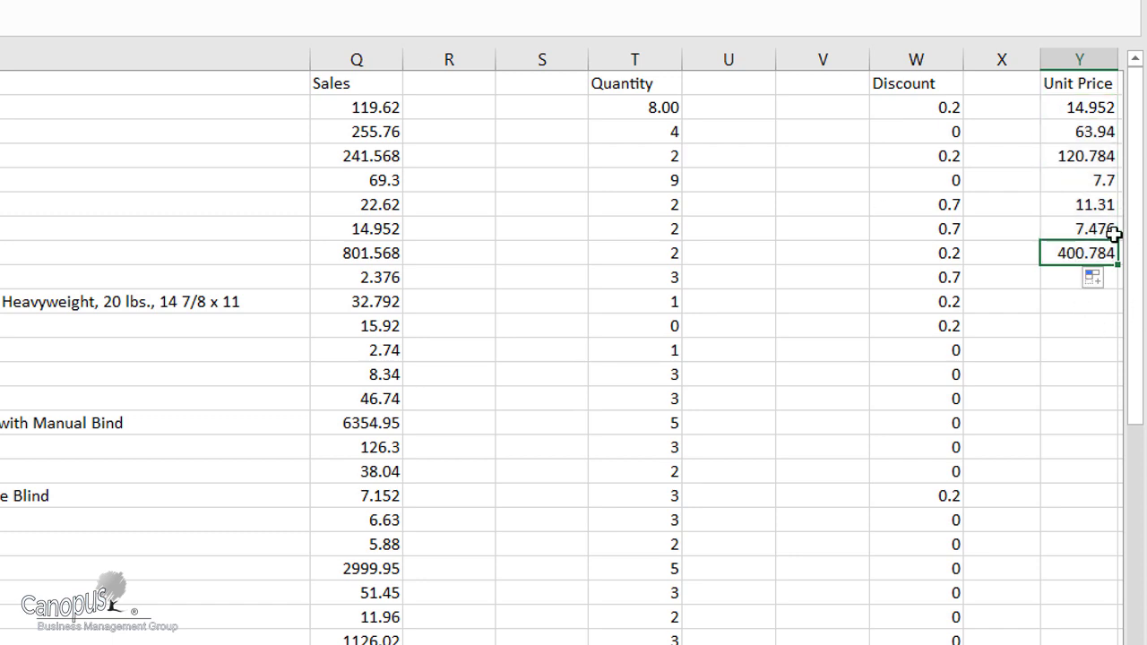
pyautogui.moveTo(1118, 265); pyautogui.dragTo(1117, 644)
pyautogui.scroll(6, 627, 359)
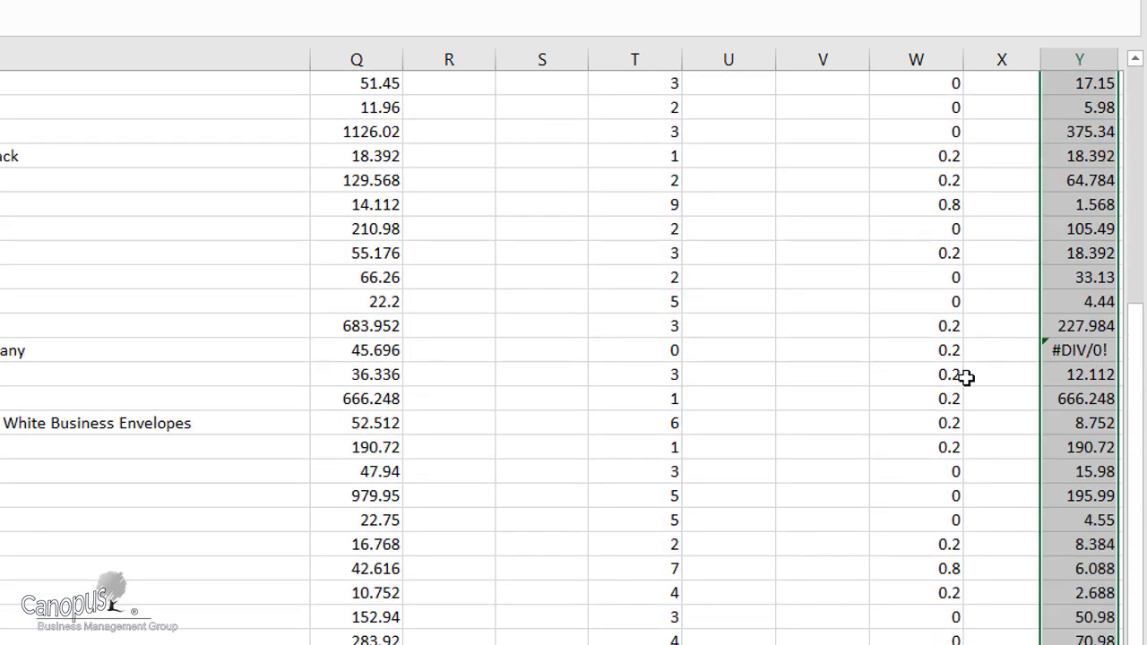
# - Examine the Unit Price formula in Y33 and the product name, Sales, Quantity and Discount cells of that record
pyautogui.click(1063, 350)
pyautogui.doubleClick(1063, 349)
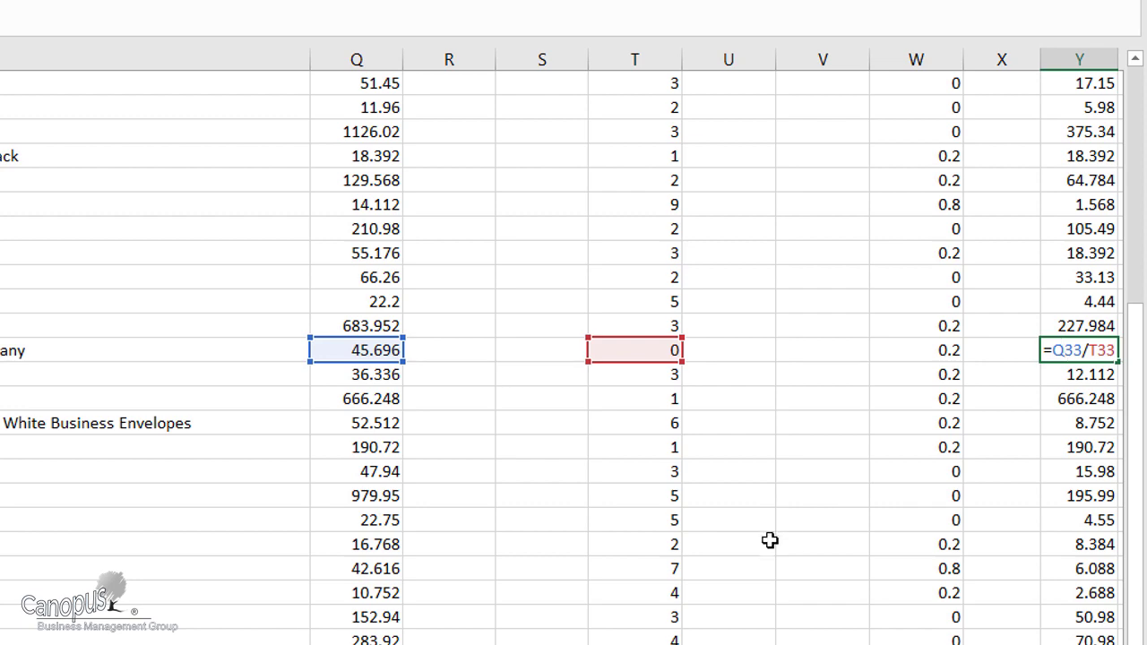
pyautogui.press('Escape')
pyautogui.click(633, 359)
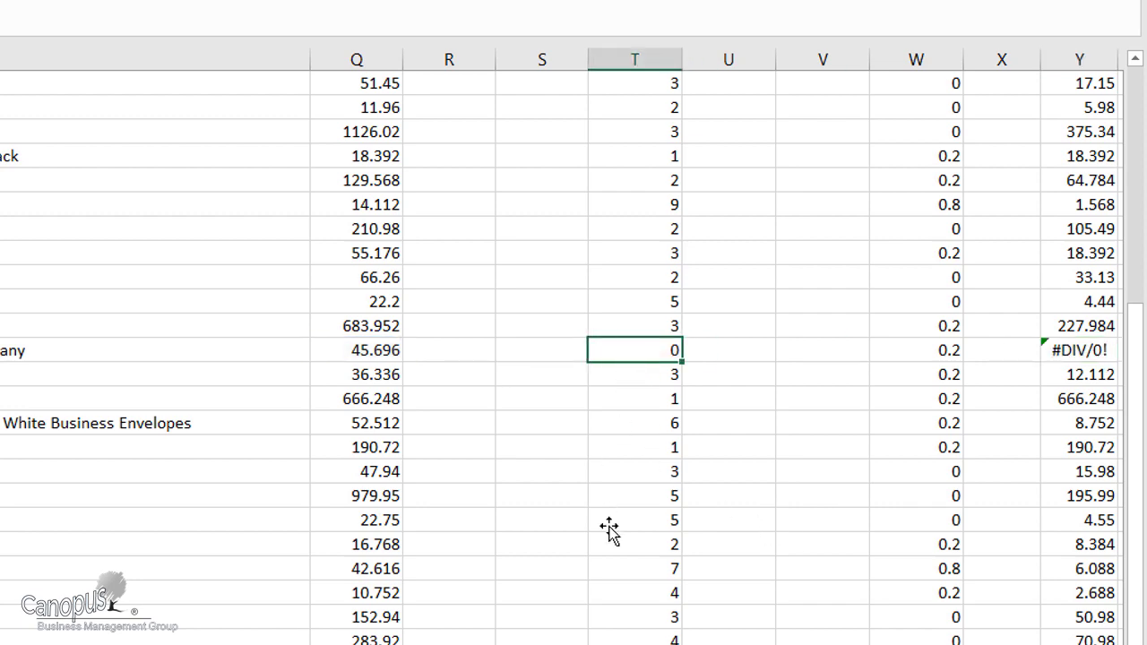
pyautogui.scroll(7, 609, 555)
pyautogui.click(659, 84)
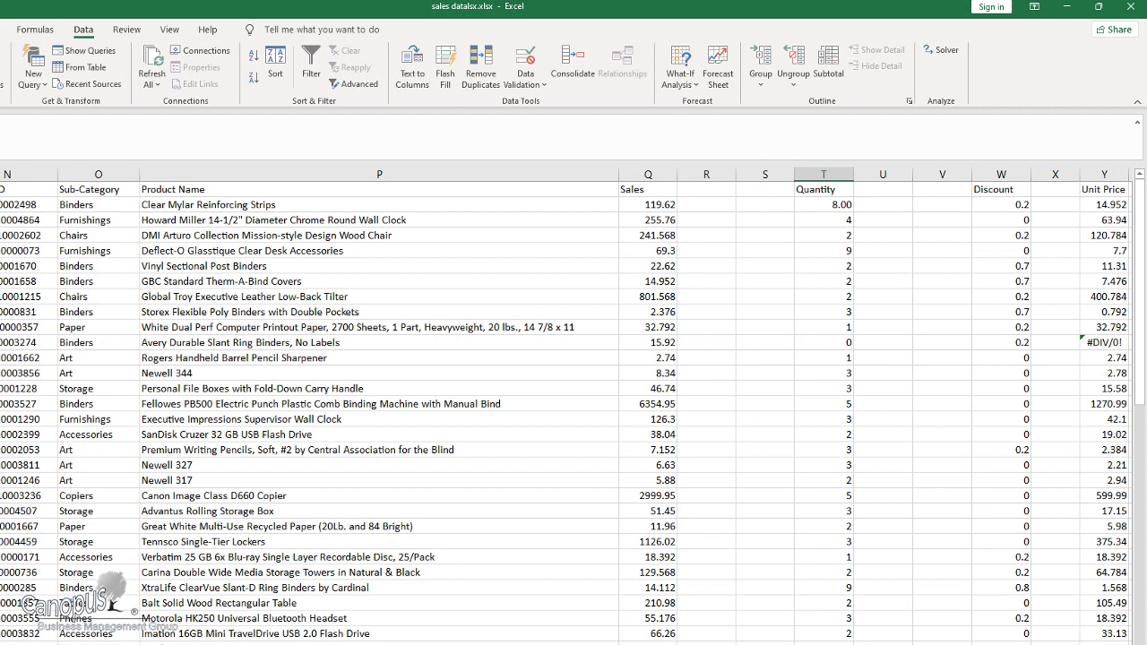
pyautogui.press('Left')
pyautogui.press('Left')
pyautogui.press('Left')
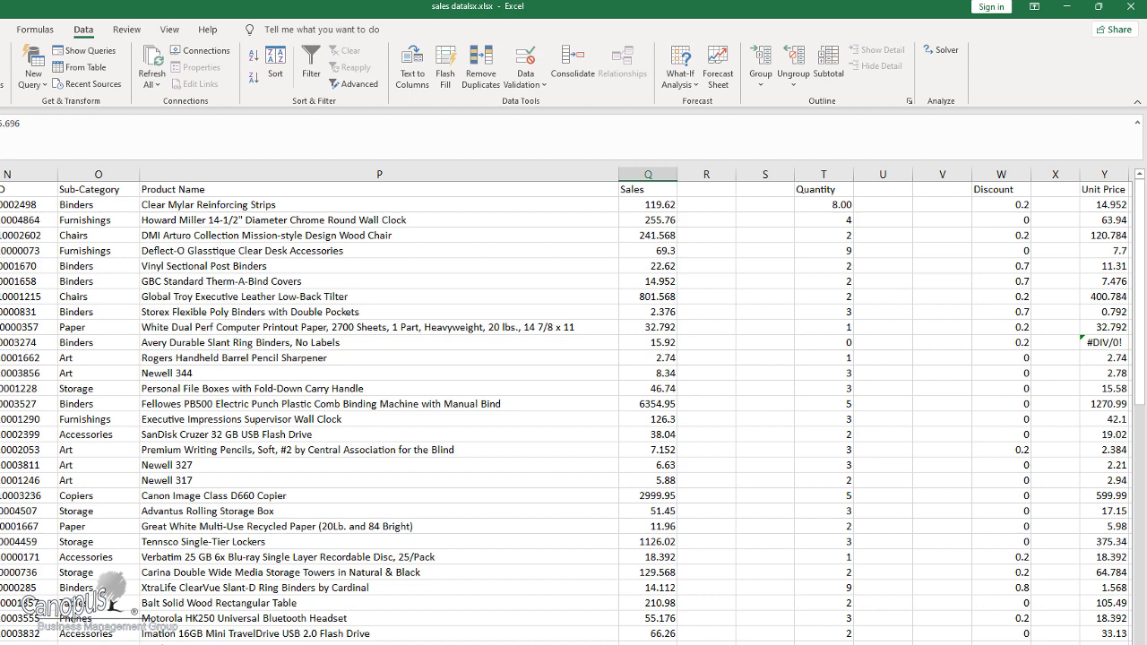
pyautogui.press('Right')
pyautogui.press('Right')
pyautogui.press('Right')
pyautogui.press('Left')
pyautogui.press('Left')
pyautogui.press('Left')
pyautogui.press('Right')
pyautogui.press('Right')
pyautogui.press('Right')
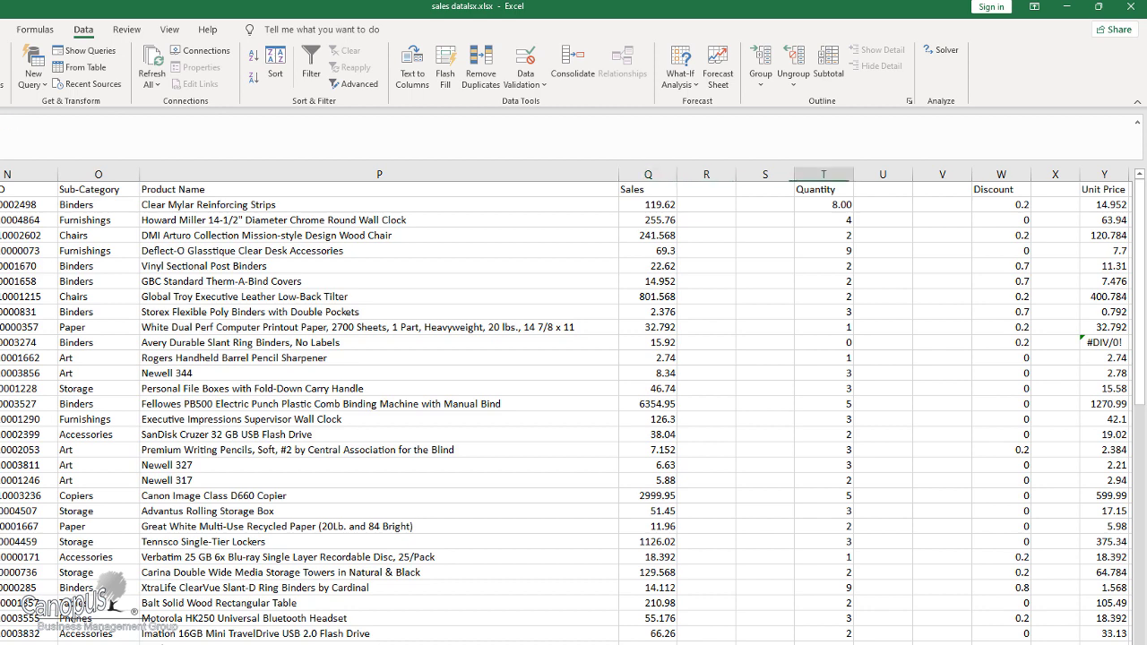
pyautogui.press('Right')
pyautogui.press('Right')
pyautogui.press('Right')
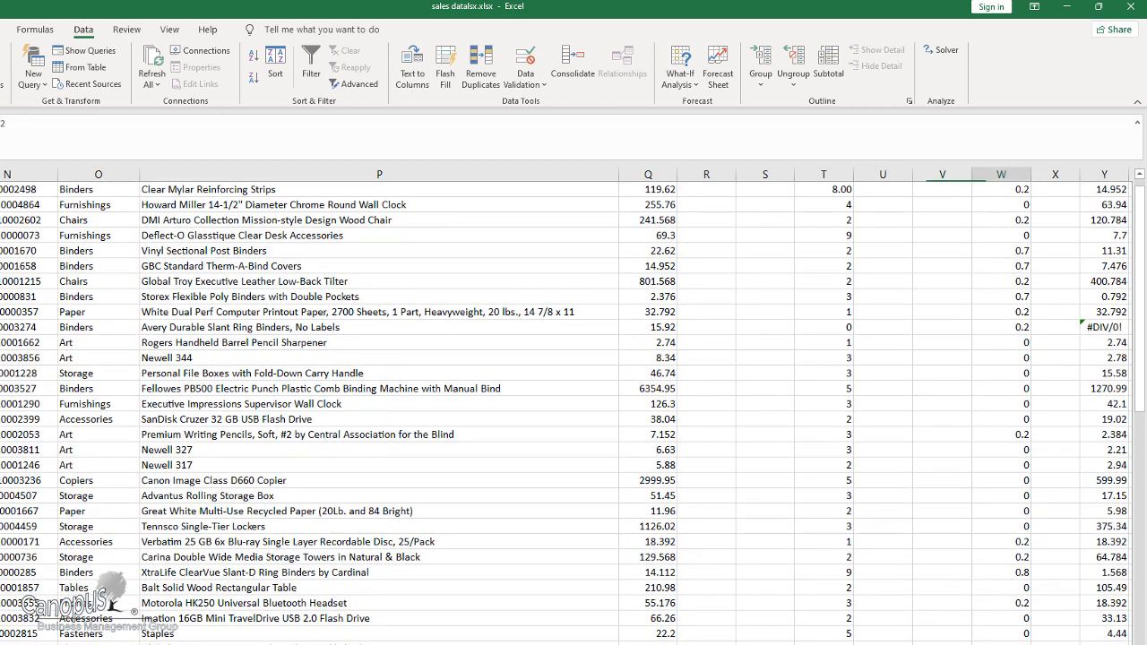
pyautogui.press('Left')
pyautogui.press('Left')
pyautogui.press('Left')
pyautogui.press('Left')
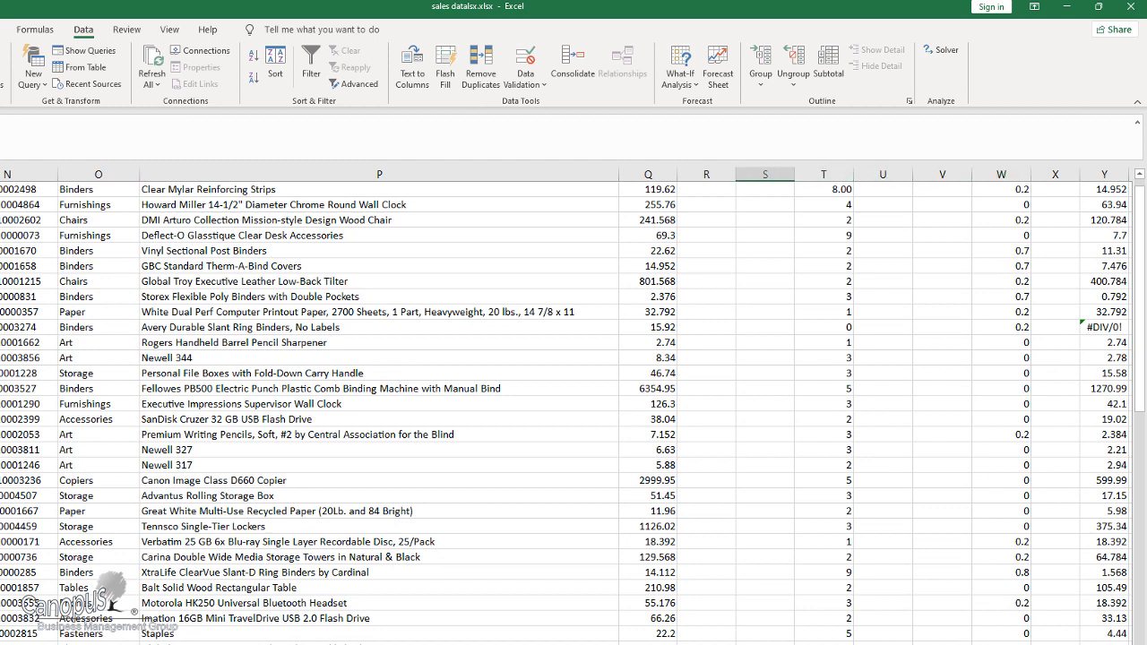
pyautogui.press('Right')
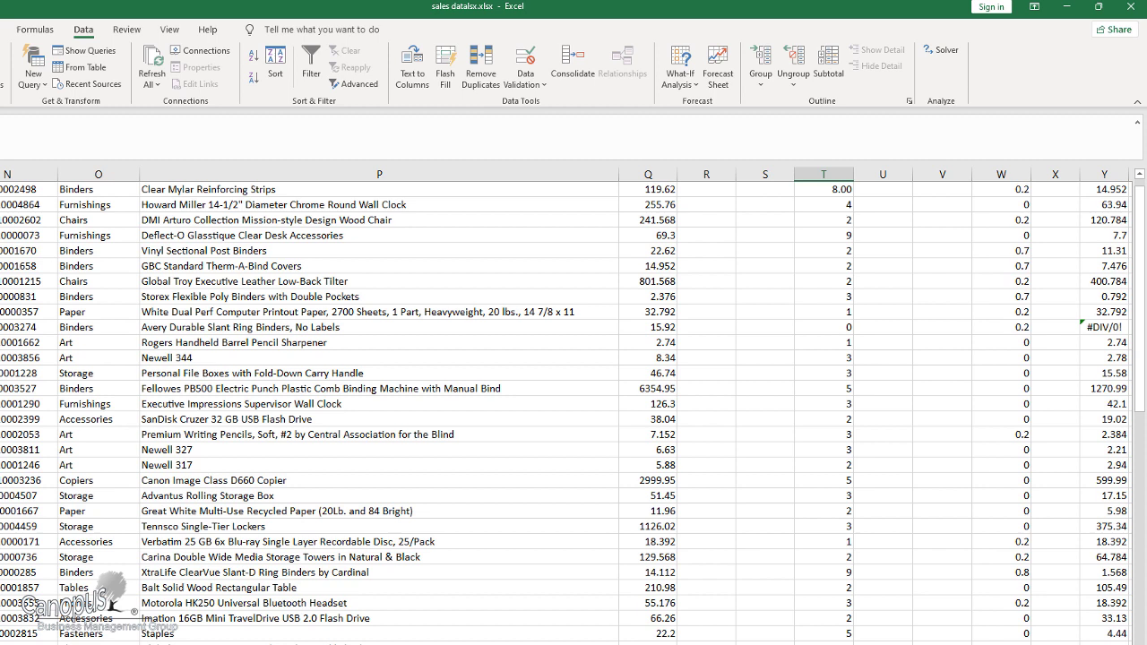
pyautogui.press('Left')
pyautogui.press('Left')
pyautogui.press('Left')
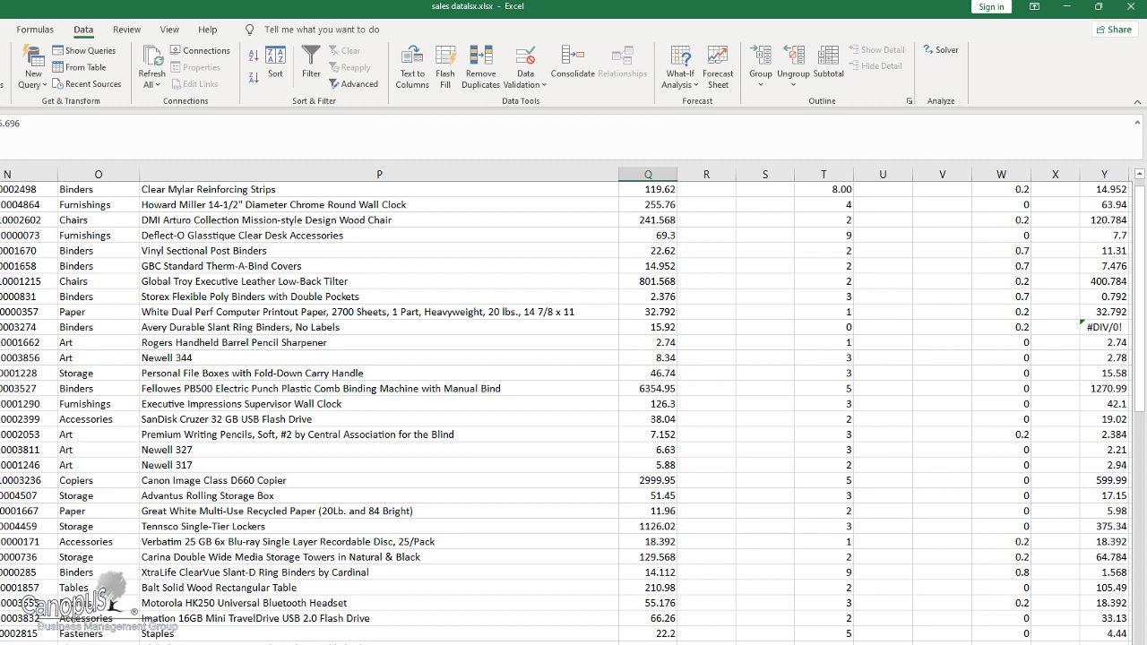
pyautogui.press('Right')
pyautogui.press('Right')
pyautogui.press('Right')
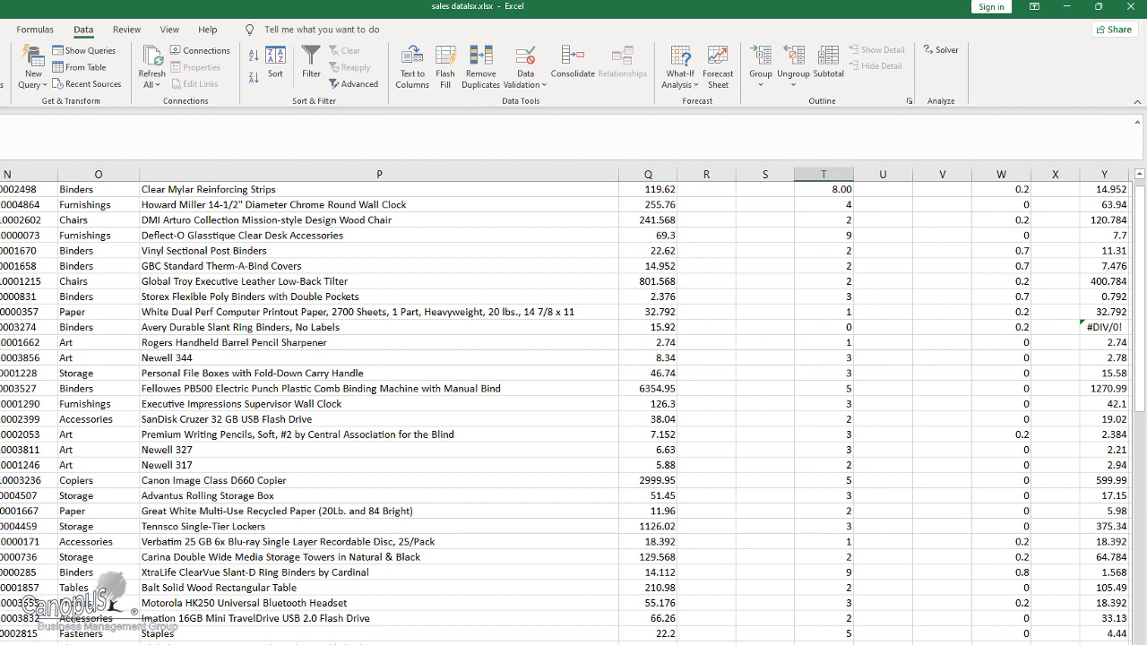
pyautogui.press('Left')
pyautogui.press('Left')
pyautogui.press('Left')
pyautogui.press('Left')
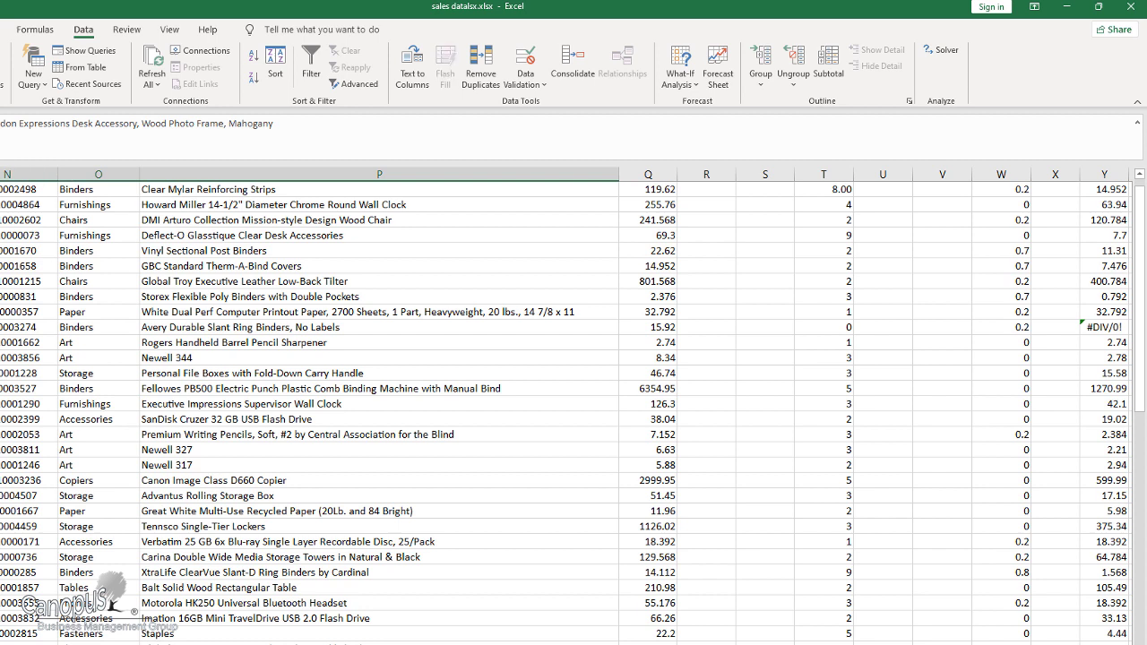
pyautogui.press('Right')
pyautogui.press('Right')
pyautogui.press('Right')
pyautogui.press('Right')
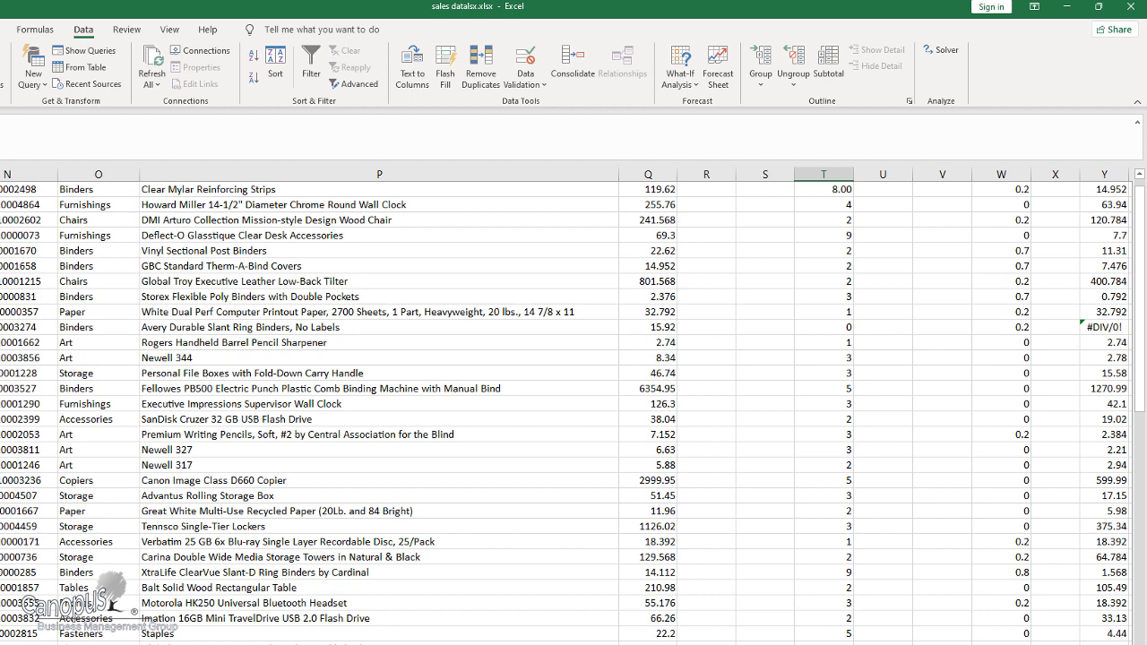
# - Wrap the Unit Price formula in Y11 to return a blank on errors: =IFERROR(Q11/T11,"")
pyautogui.hscroll(5, 896, 359)
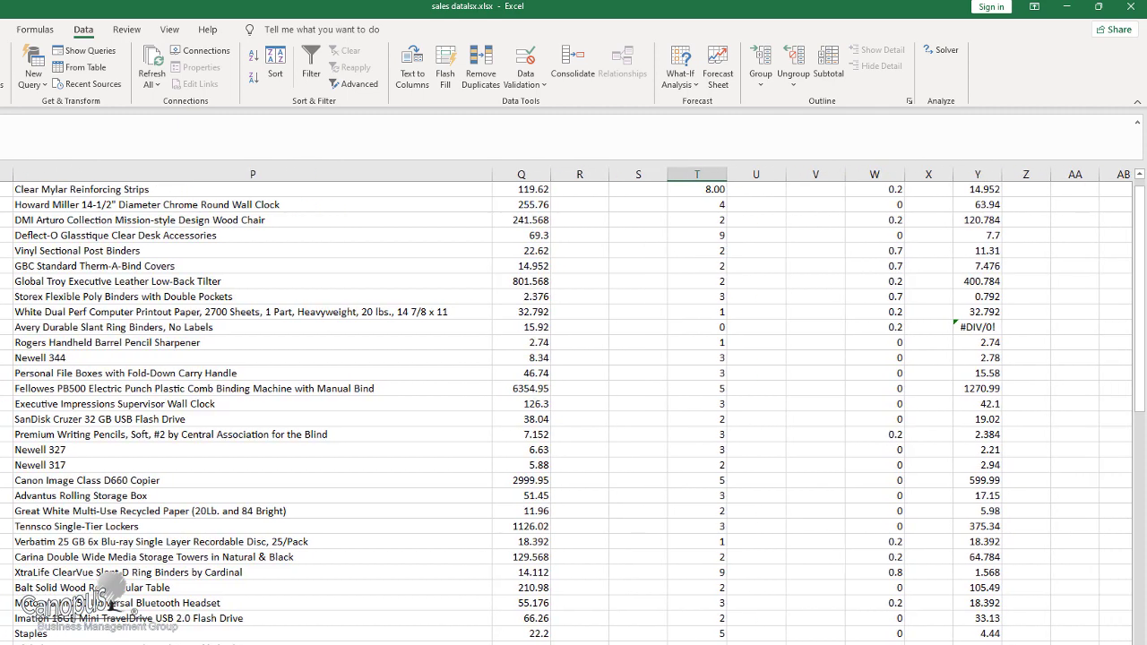
pyautogui.doubleClick(864, 327)
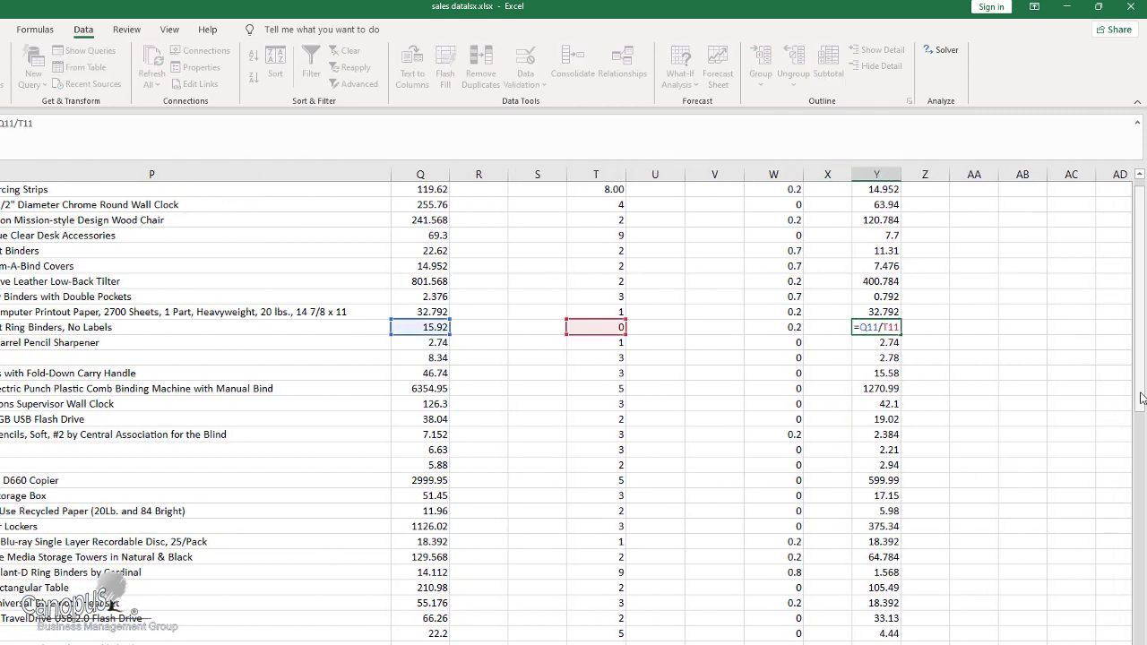
pyautogui.write('iferror')
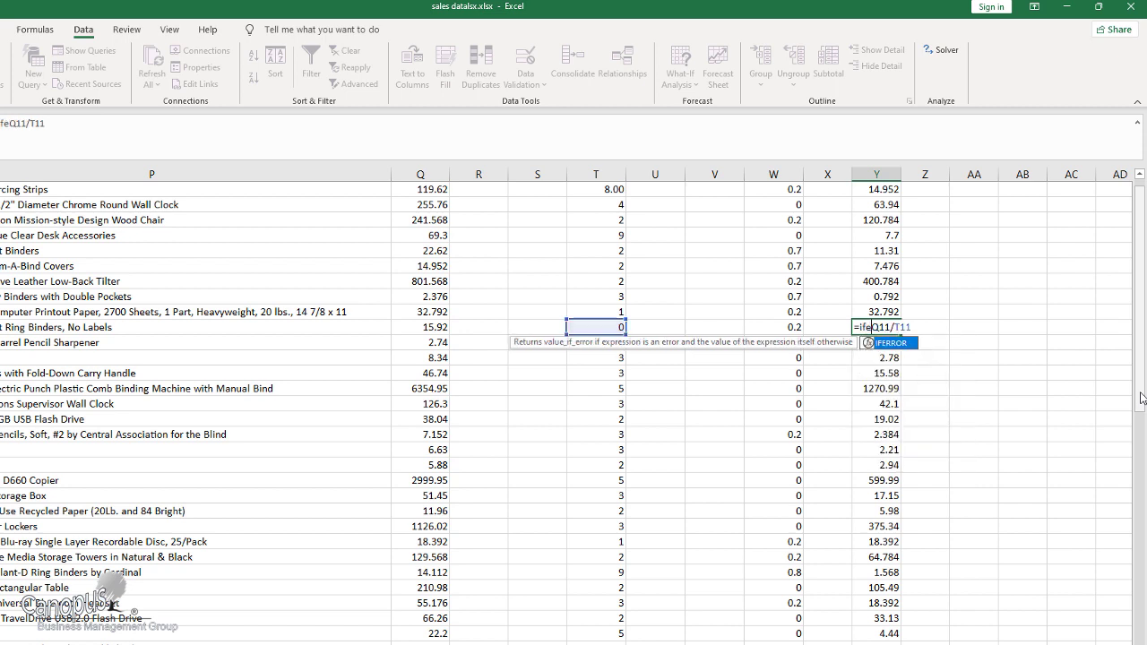
pyautogui.write('(')
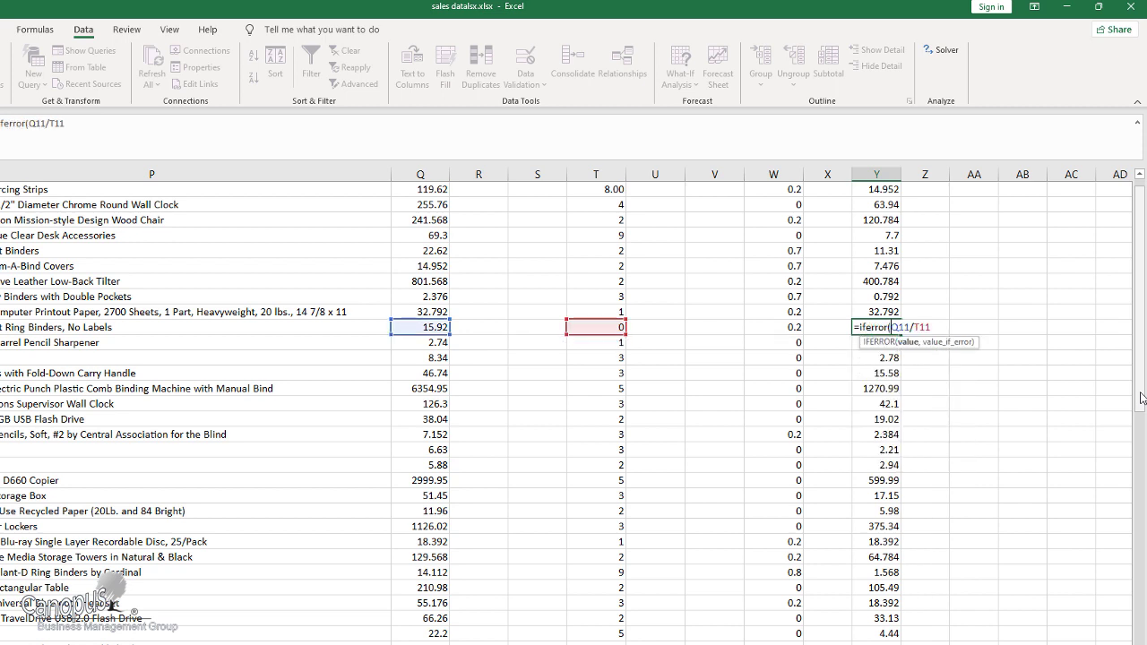
pyautogui.press('End')
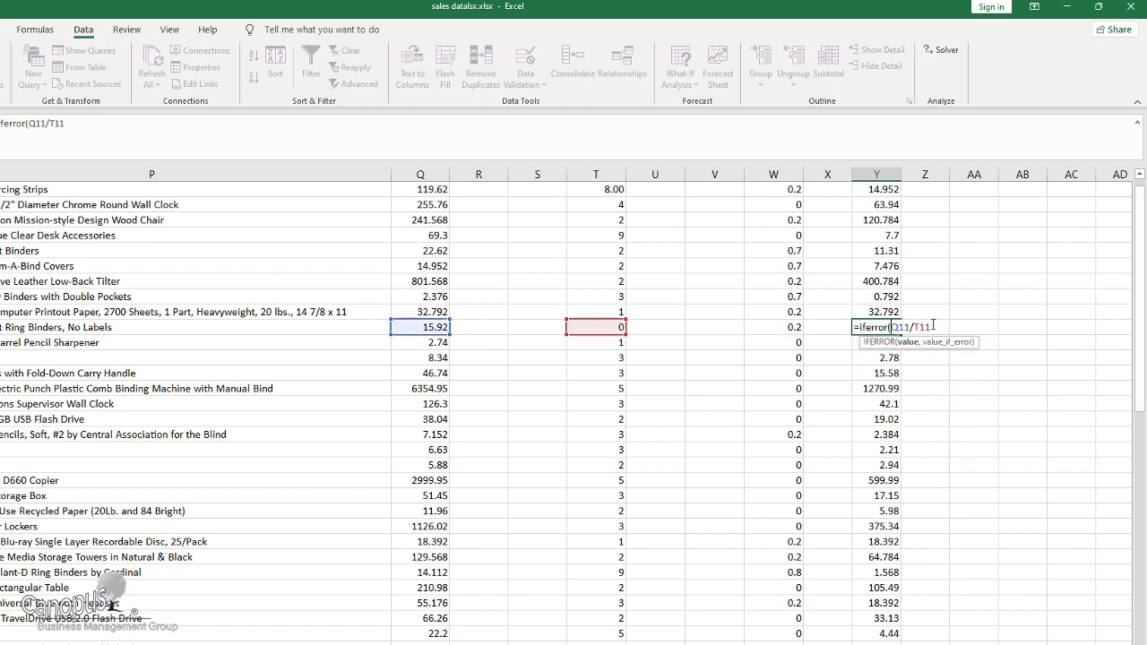
pyautogui.write(',"")')
pyautogui.press('Return')
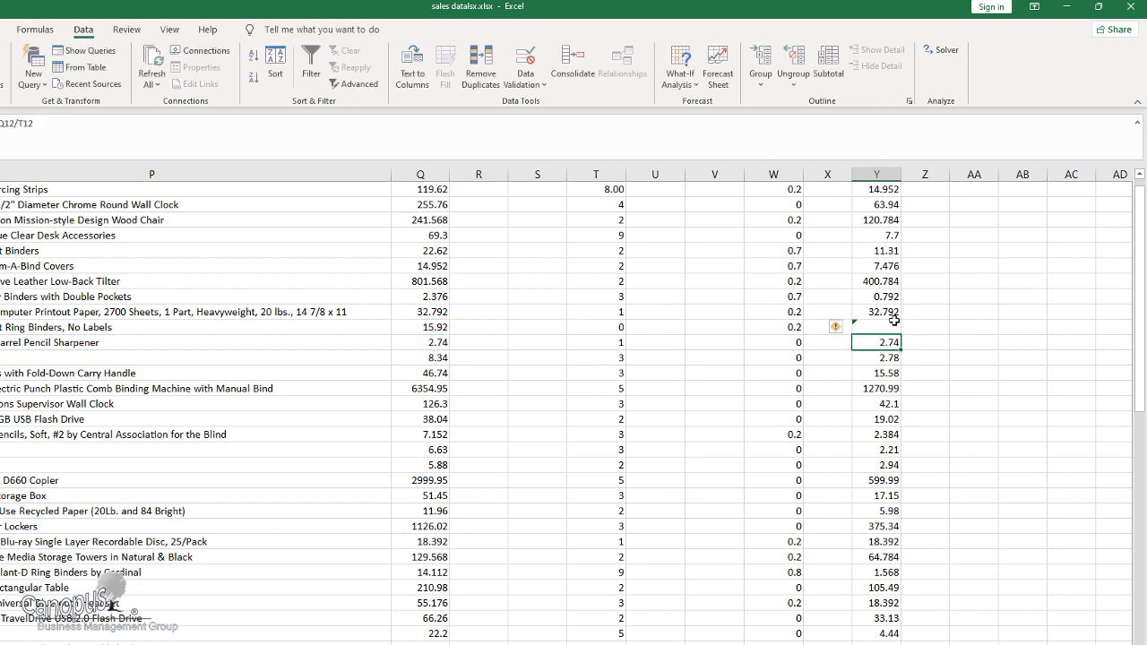
# - Fill the IFERROR Unit Price formula from Y11 up to Y2 and down to the last record
pyautogui.click(894, 328)
pyautogui.moveTo(901, 337); pyautogui.dragTo(895, 204)
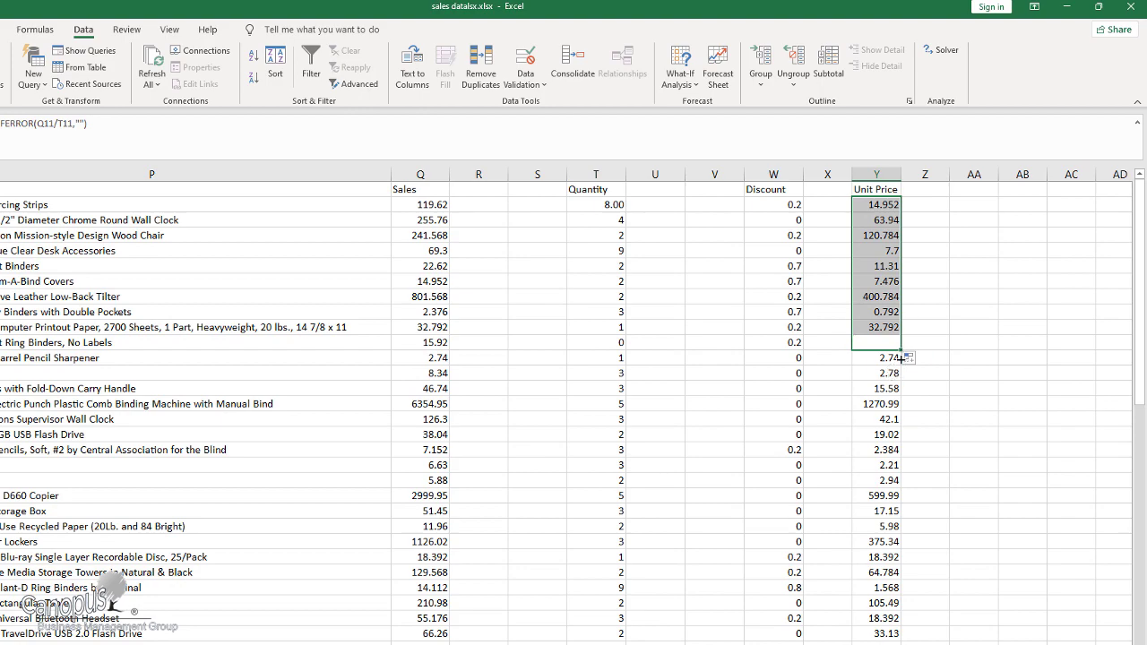
pyautogui.doubleClick(901, 349)
# - Review the filled Unit Price column, checking the formula in Y47 against the Quantity in T47
pyautogui.scroll(-9, 896, 358)
pyautogui.scroll(-4, 887, 484)
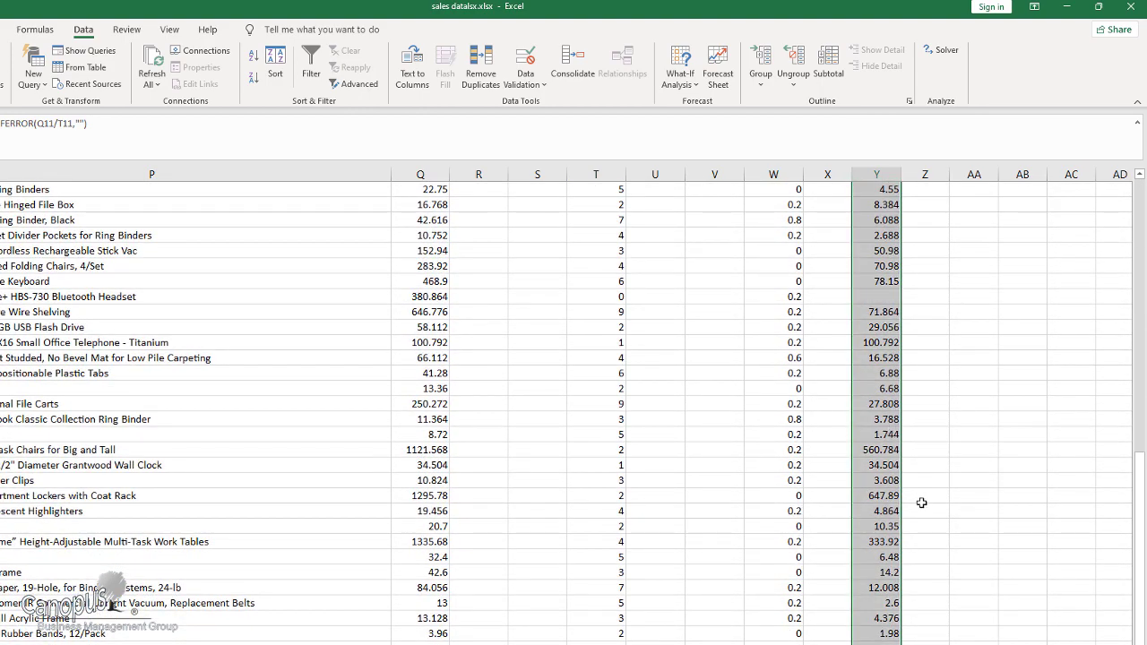
pyautogui.scroll(1, 925, 560)
pyautogui.click(865, 387)
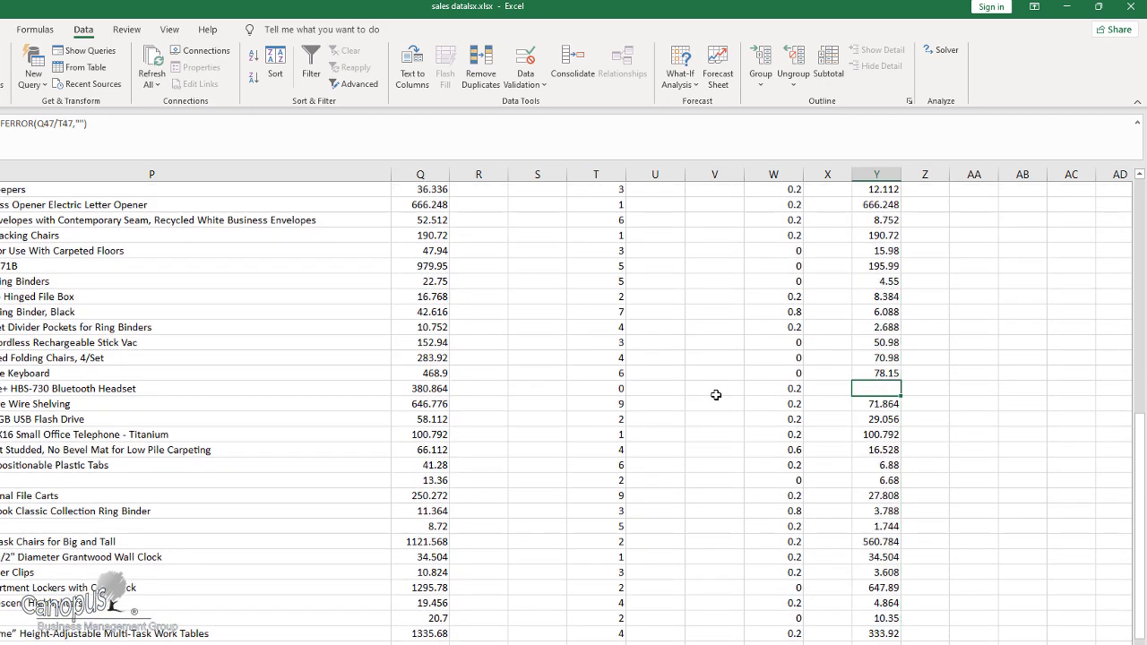
pyautogui.click(609, 387)
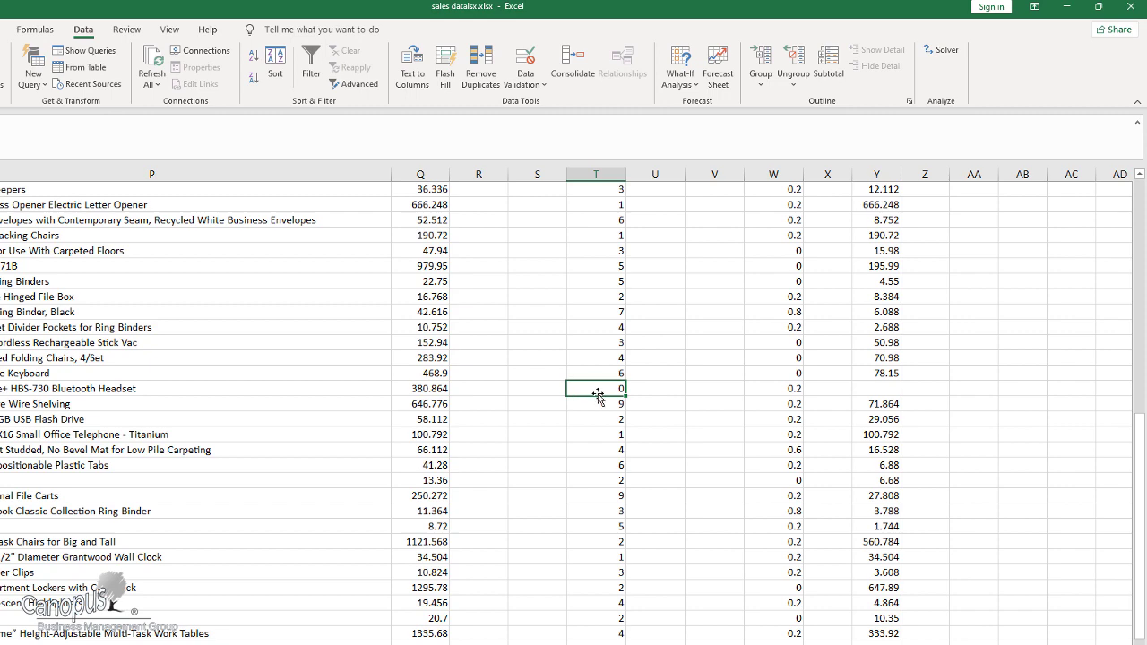
pyautogui.click(887, 388)
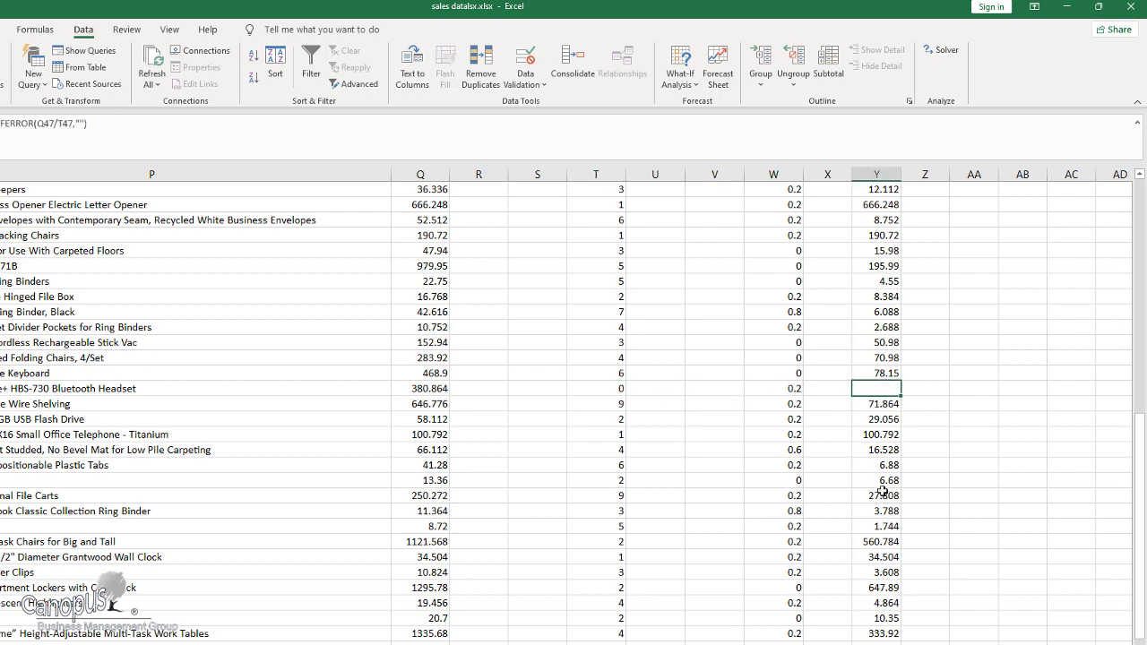
# - Move the Quantity column from column T to column R, directly beside Sales
pyautogui.scroll(10, 881, 493)
pyautogui.scroll(1, 881, 521)
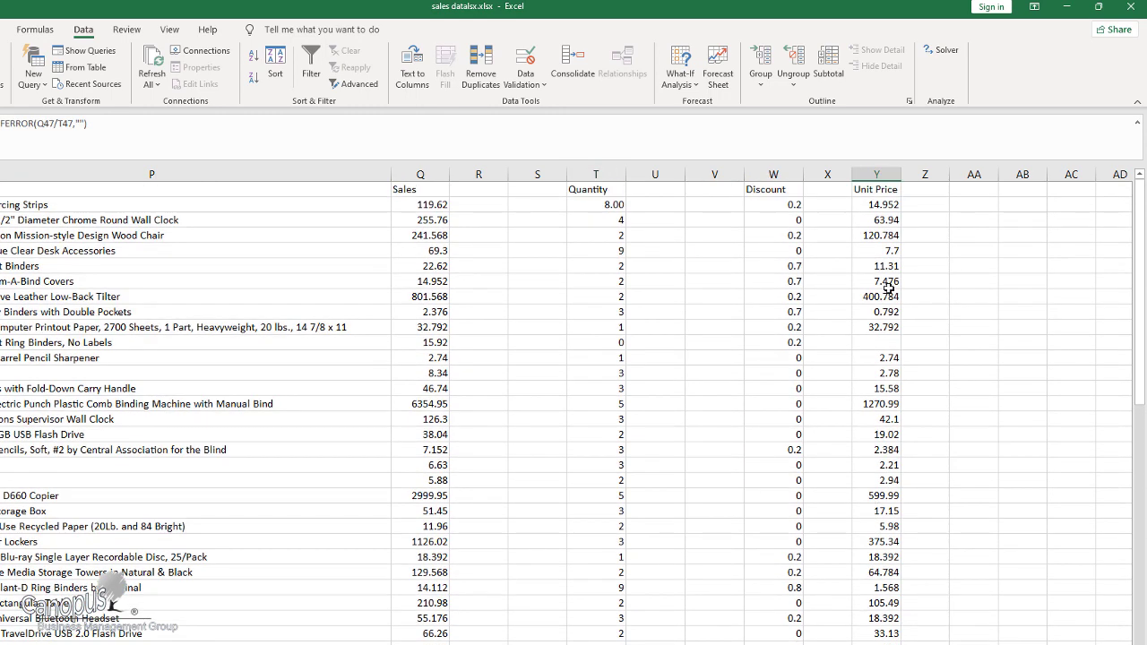
pyautogui.click(881, 182)
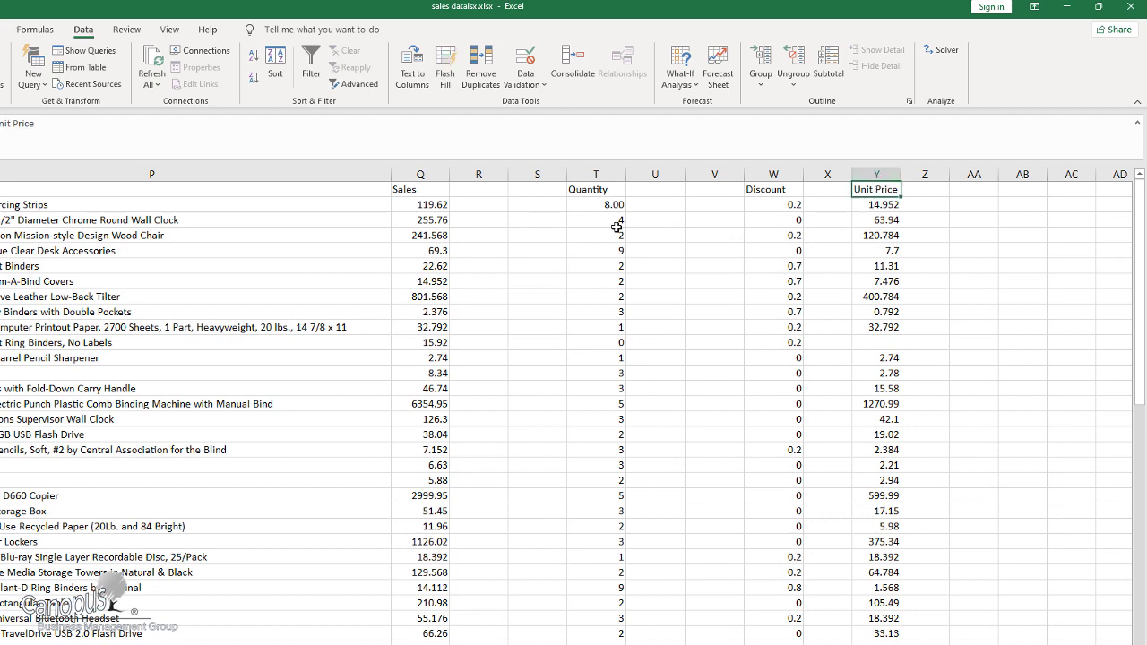
pyautogui.click(592, 204)
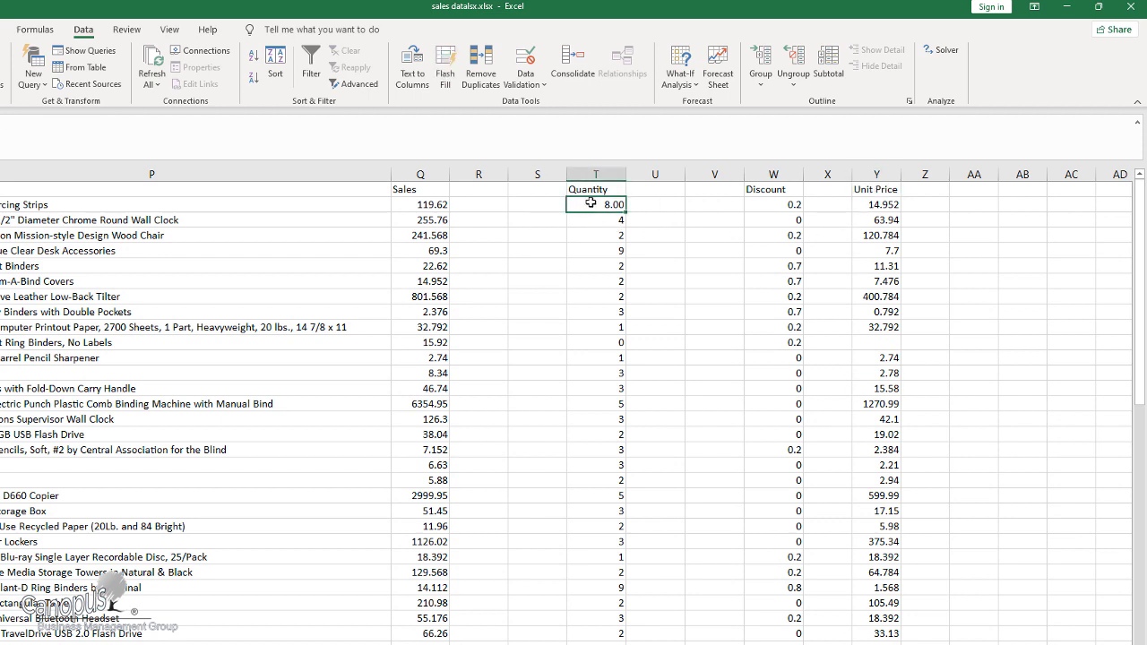
pyautogui.click(616, 341)
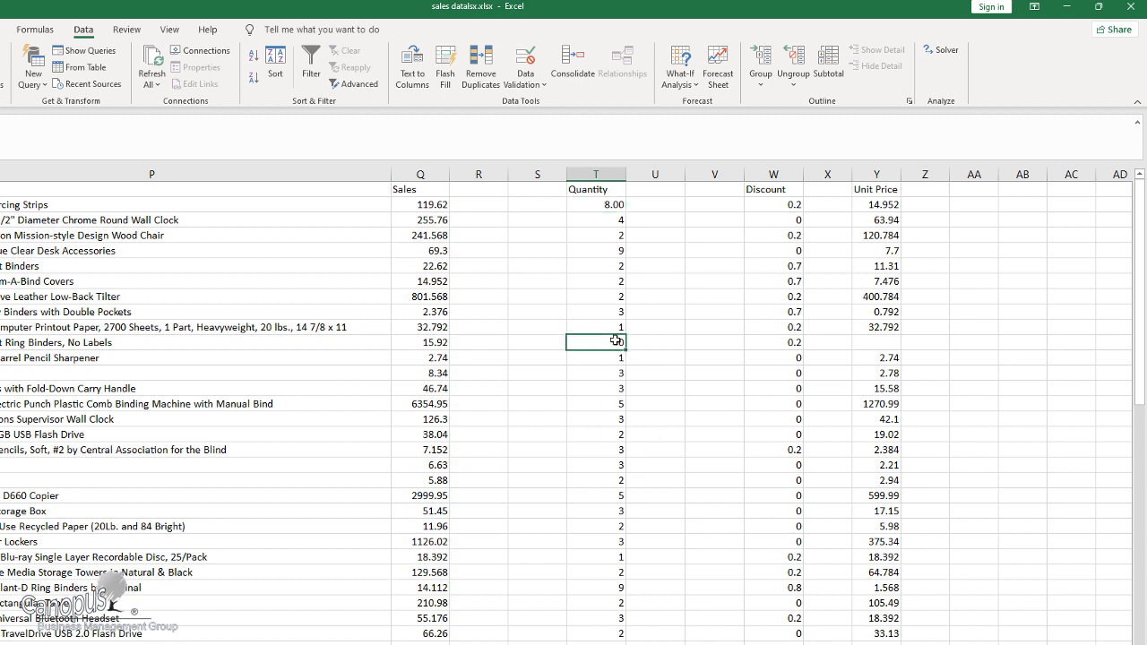
pyautogui.click(587, 174)
pyautogui.moveTo(567, 190); pyautogui.dragTo(489, 191)
# - Move the Discount column to column S and the Unit Price column to column T, closing the empty columns between them
pyautogui.click(749, 177)
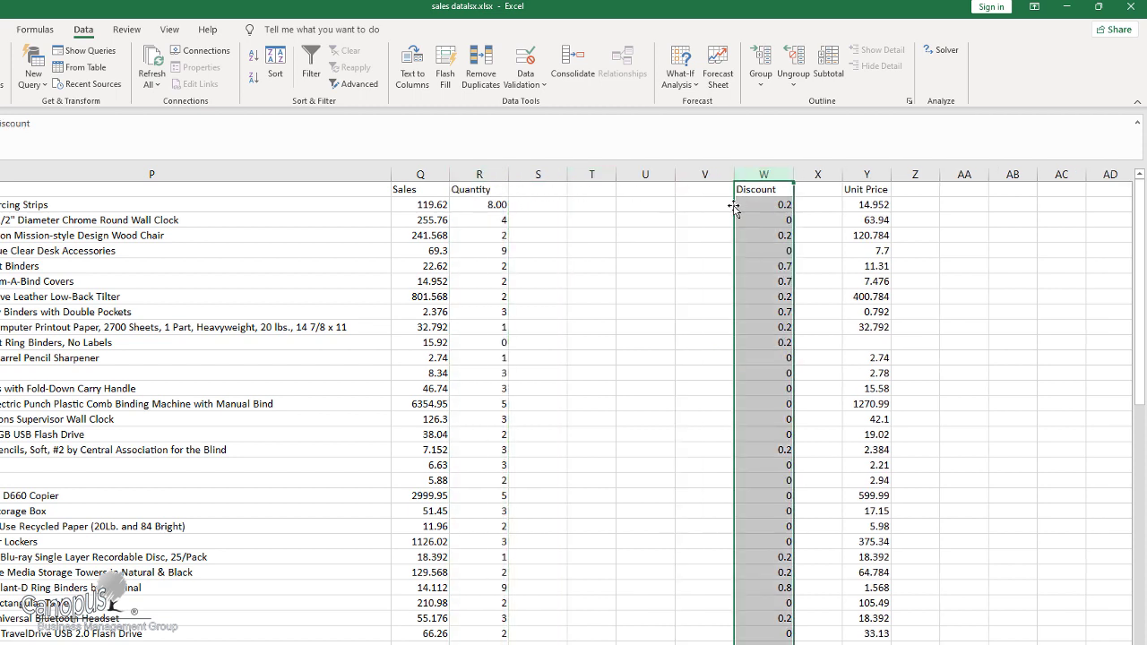
pyautogui.moveTo(733, 208); pyautogui.dragTo(543, 210)
pyautogui.click(854, 173)
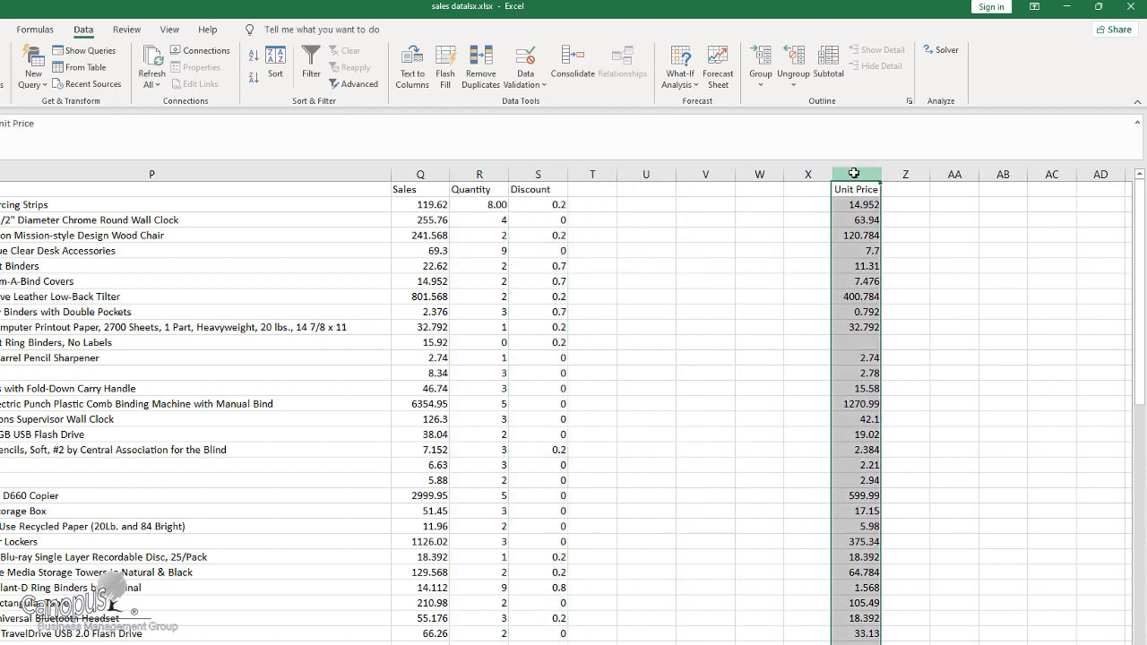
pyautogui.moveTo(832, 223); pyautogui.dragTo(594, 225)
# - Examine the Unit Price formulas in T2 and T11 and the values in T2:T15 of the rearranged table
pyautogui.click(415, 189)
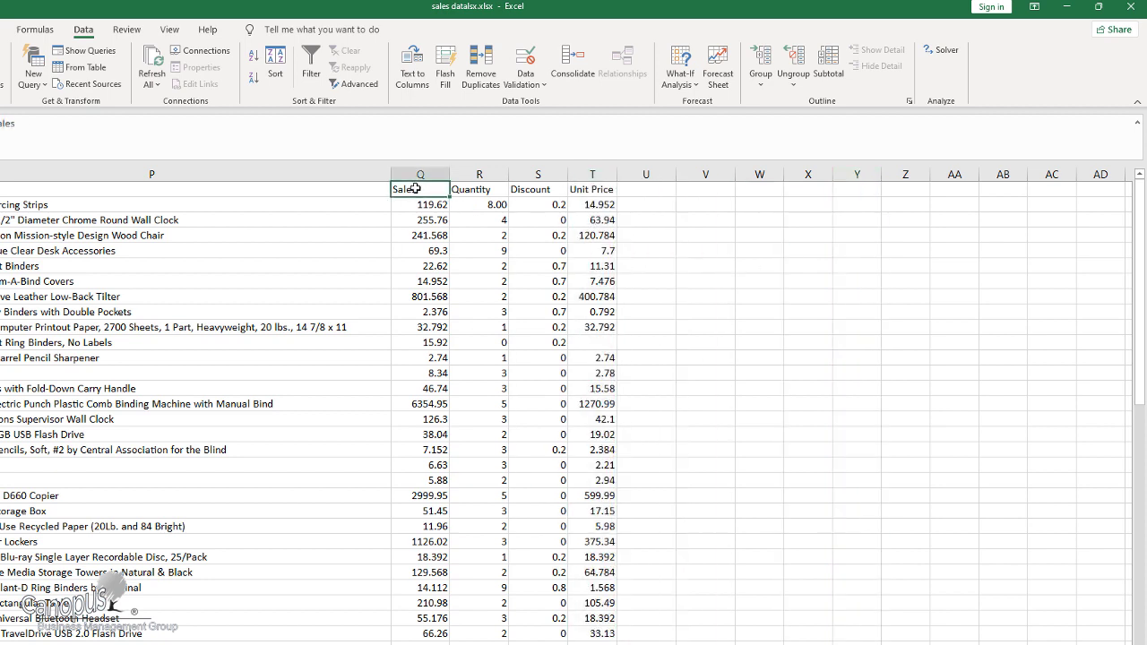
pyautogui.click(67, 219)
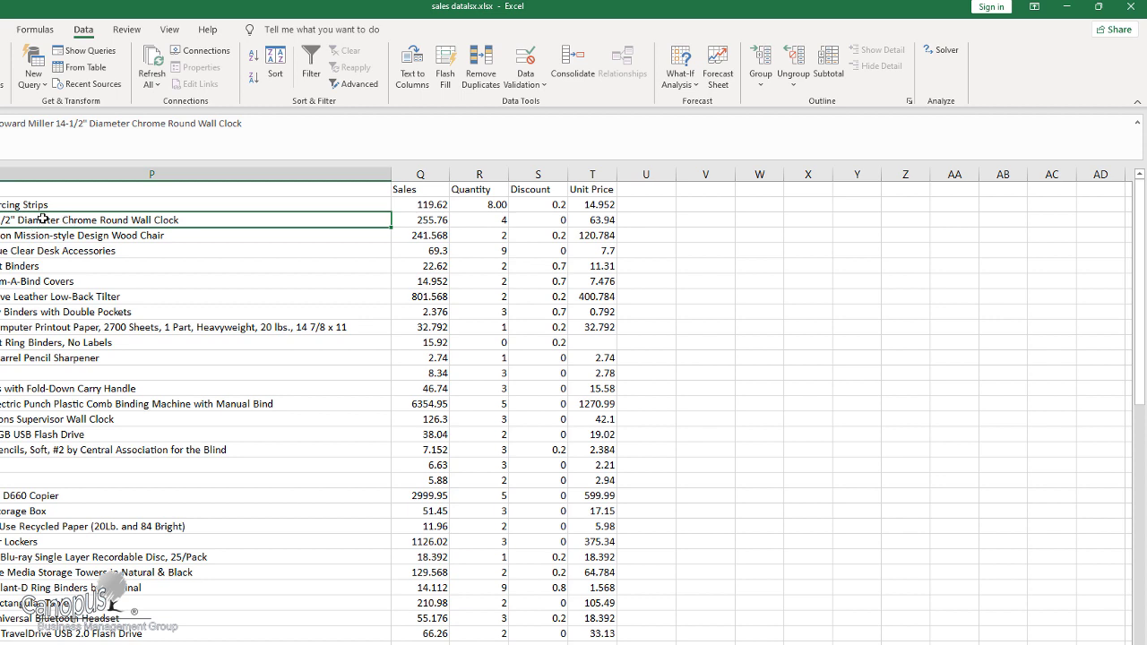
pyautogui.click(596, 206)
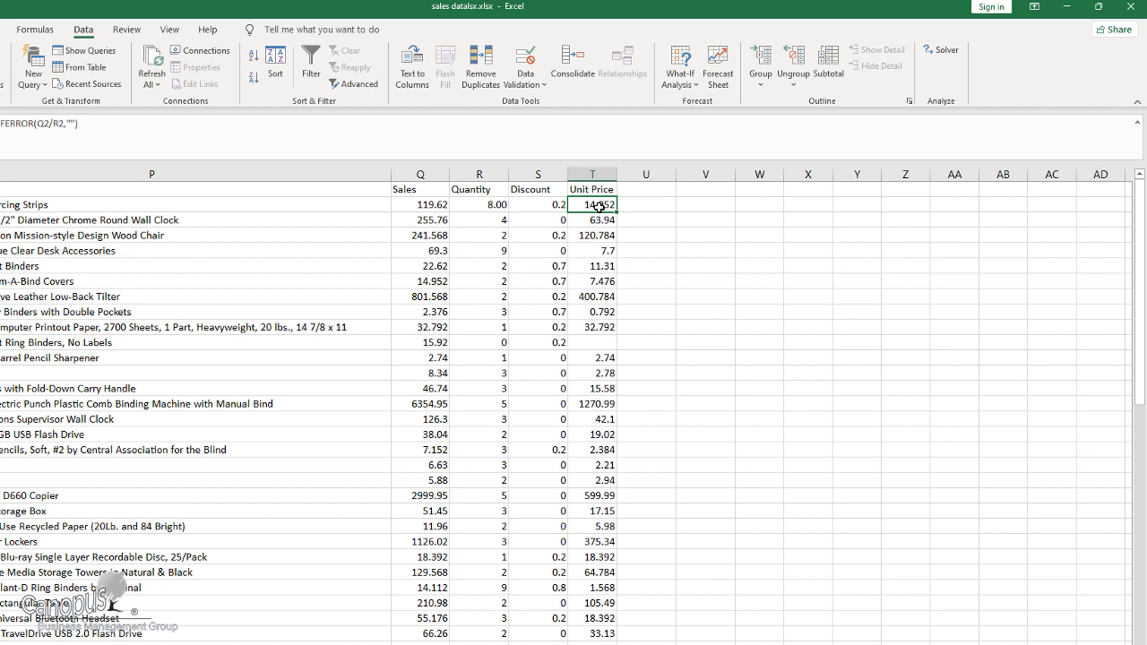
pyautogui.click(589, 342)
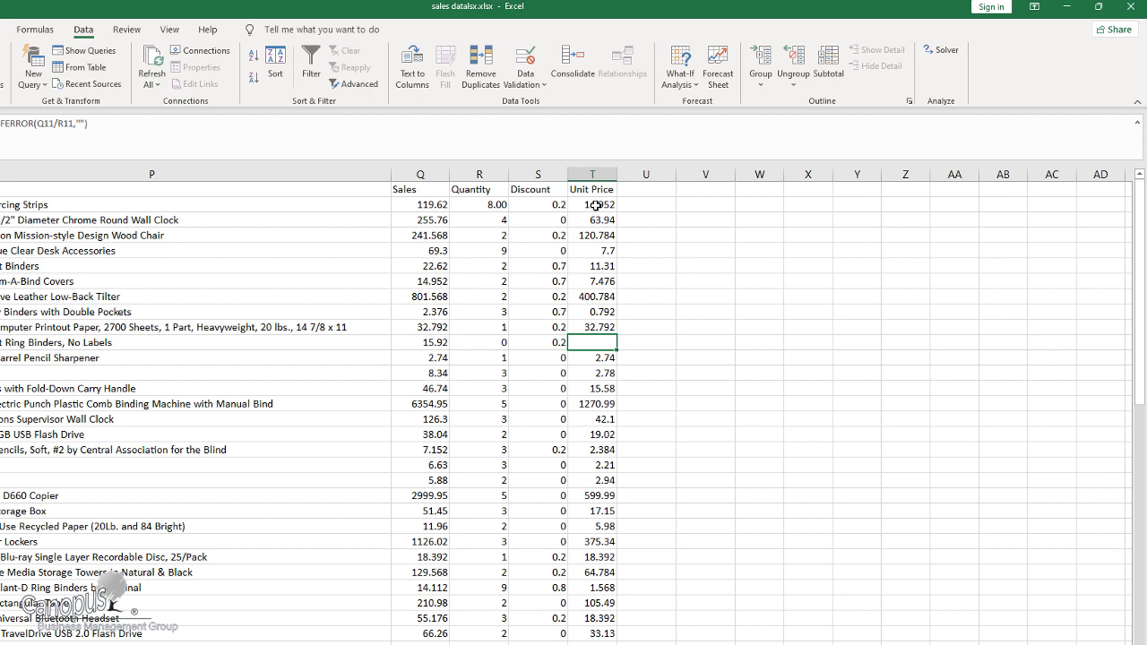
pyautogui.moveTo(594, 204); pyautogui.dragTo(610, 408)
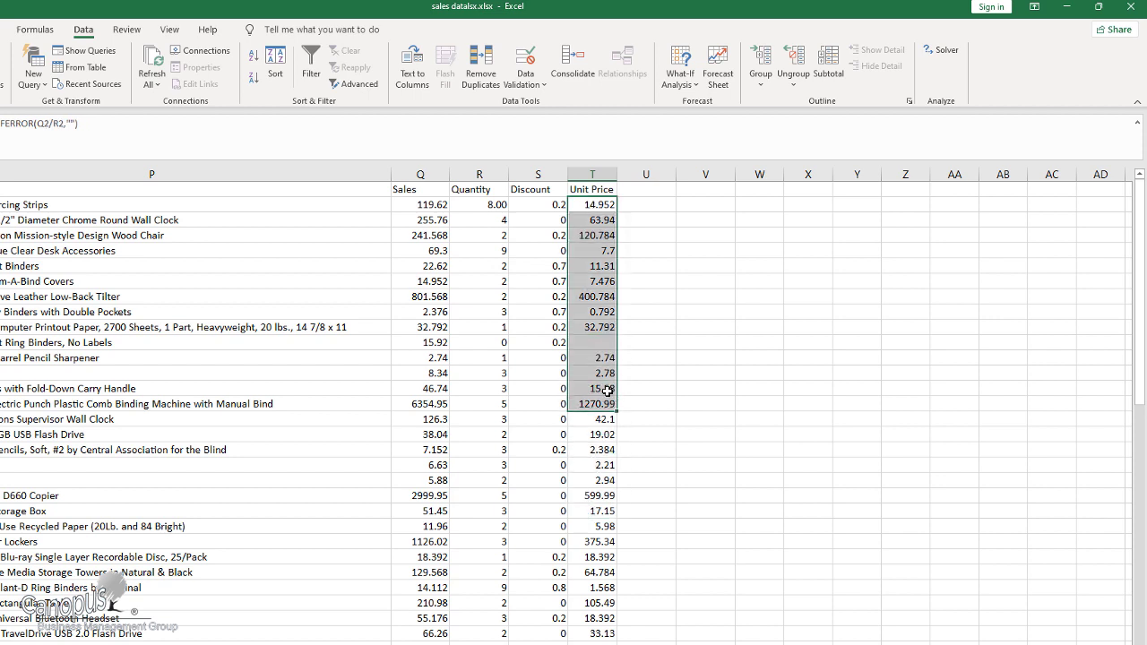
pyautogui.click(593, 337)
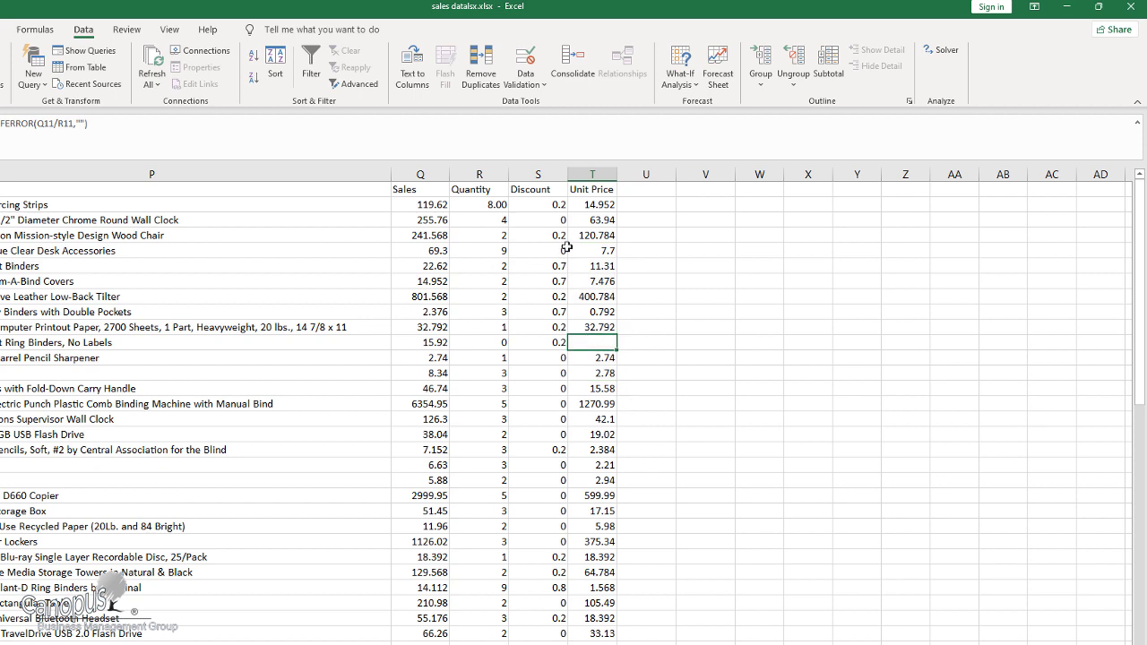
pyautogui.doubleClick(578, 205)
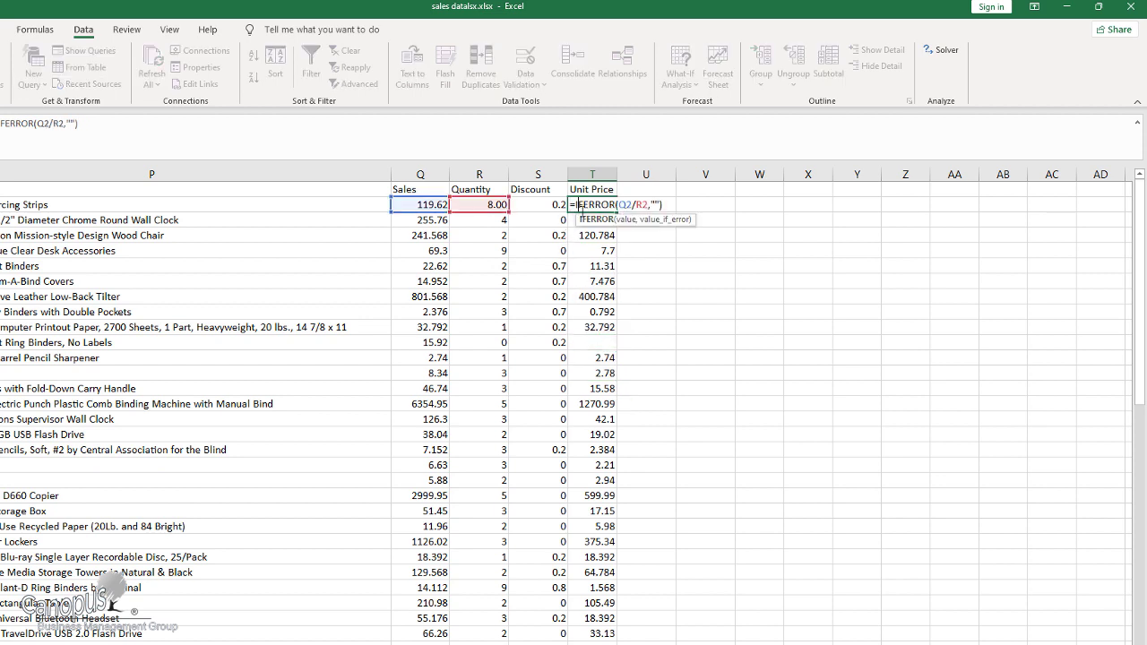
pyautogui.press('Escape')
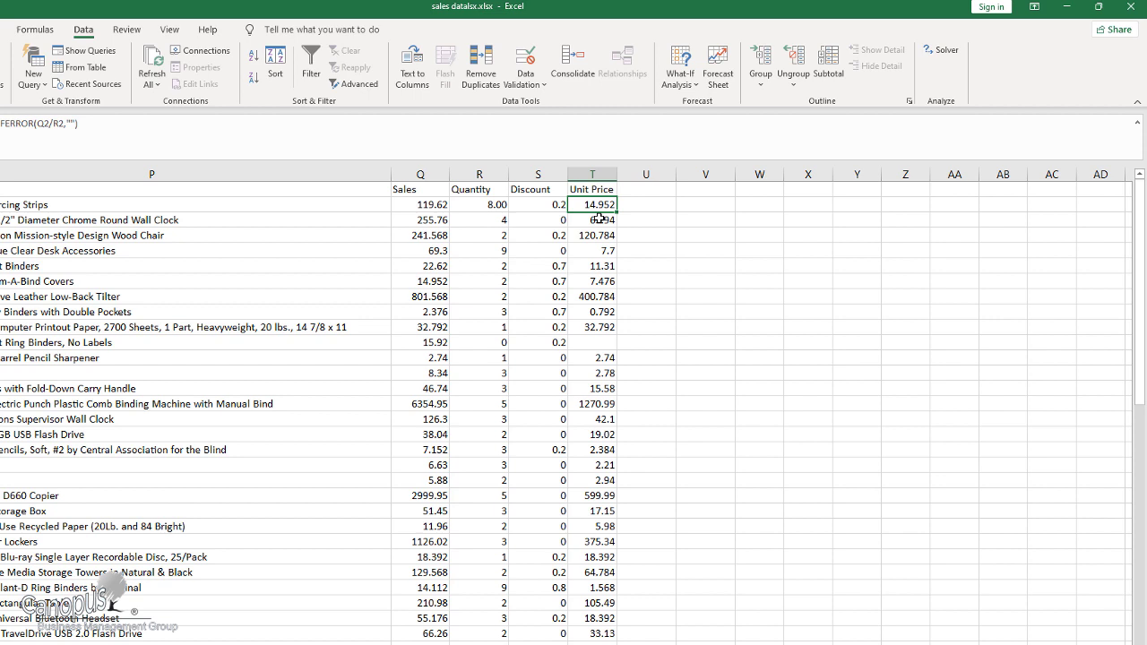
# - Round the first record's Unit Price to two decimals in U2 with =ROUND(T2,2)
pyautogui.click(654, 211)
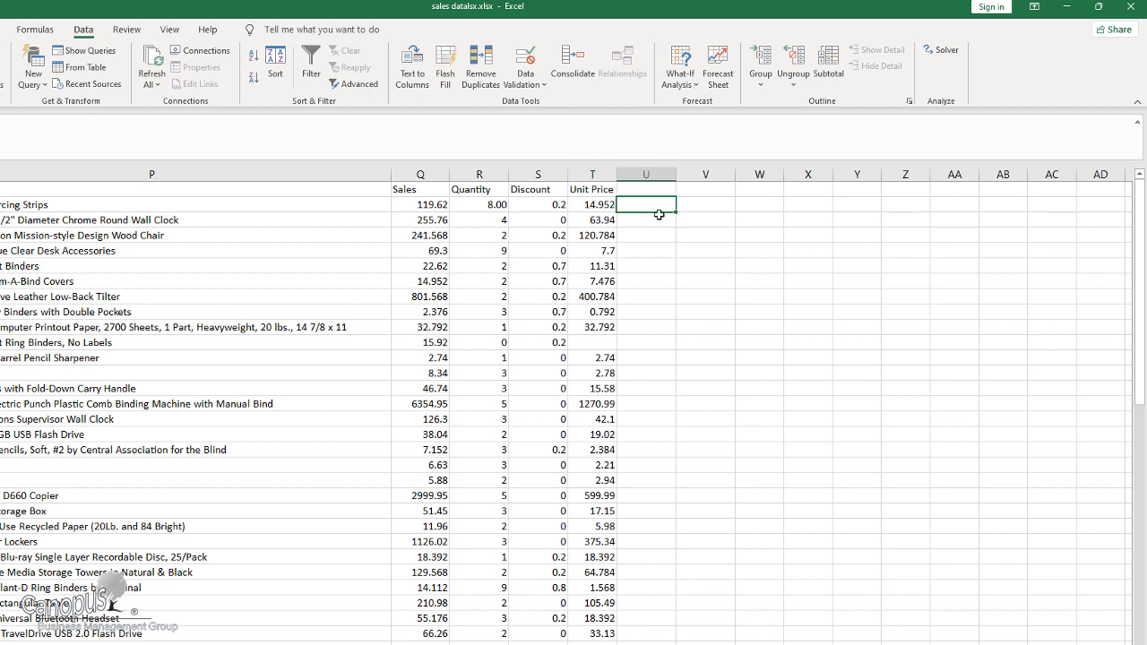
pyautogui.write('=round')
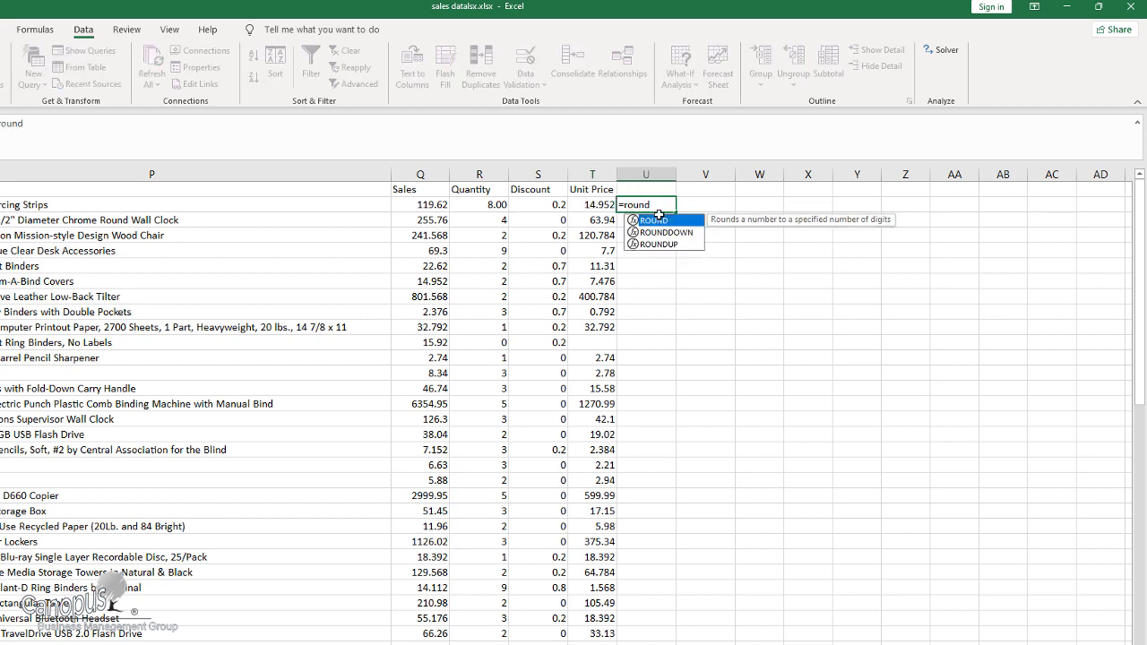
pyautogui.write('(')
pyautogui.click(582, 205)
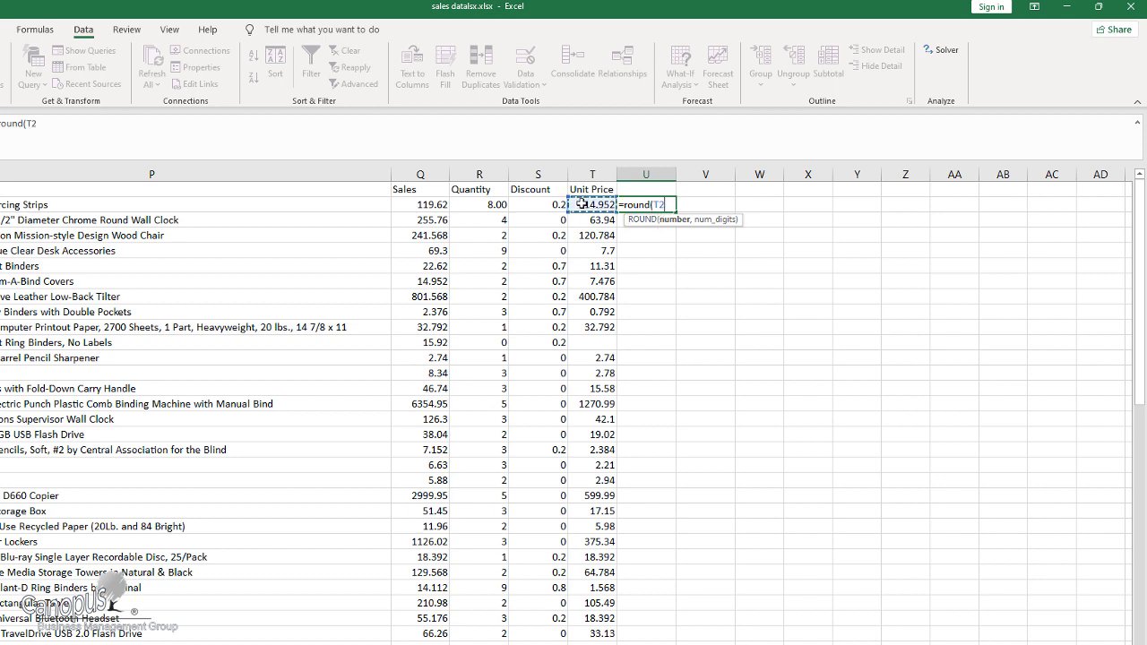
pyautogui.write(')')
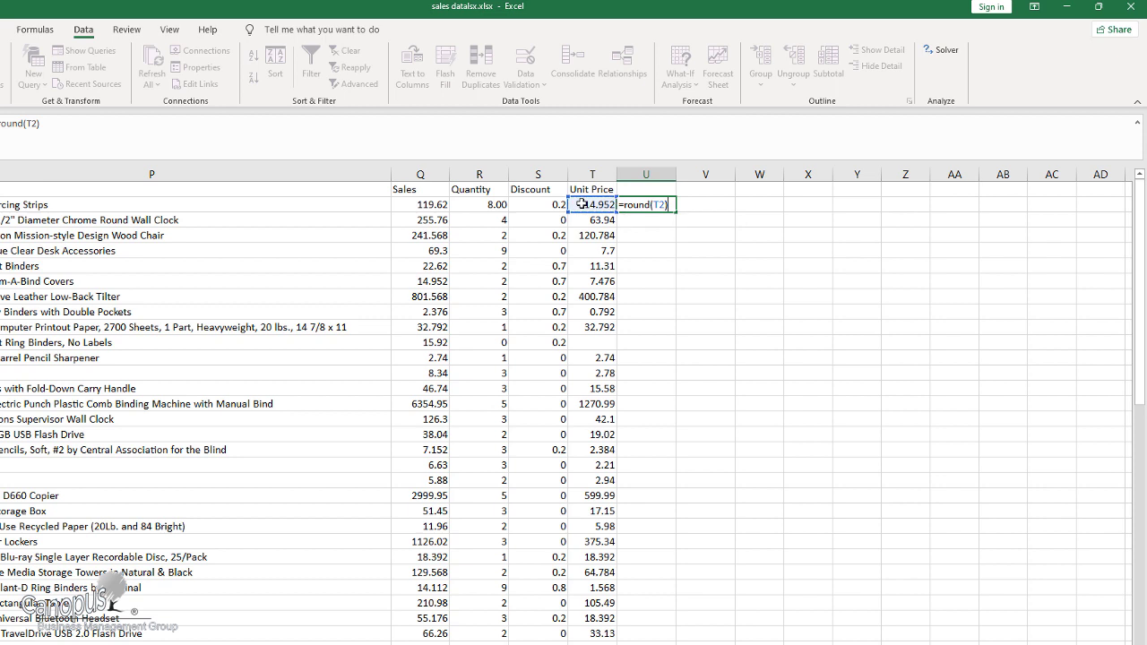
pyautogui.press('Return')
pyautogui.click(486, 403)
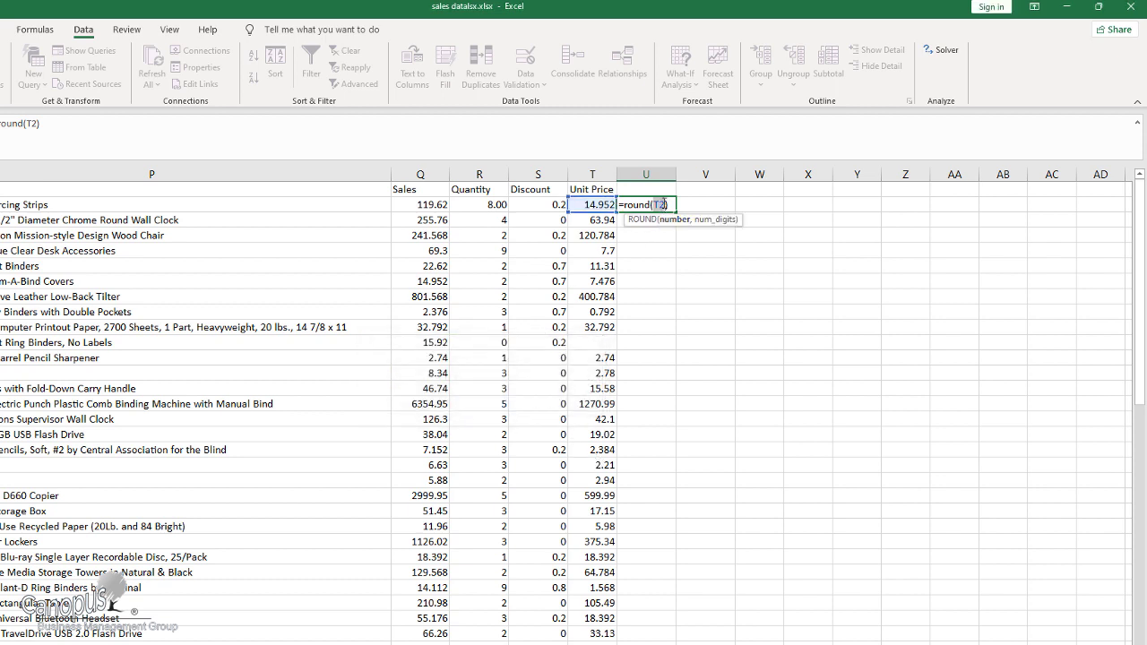
pyautogui.write(',2')
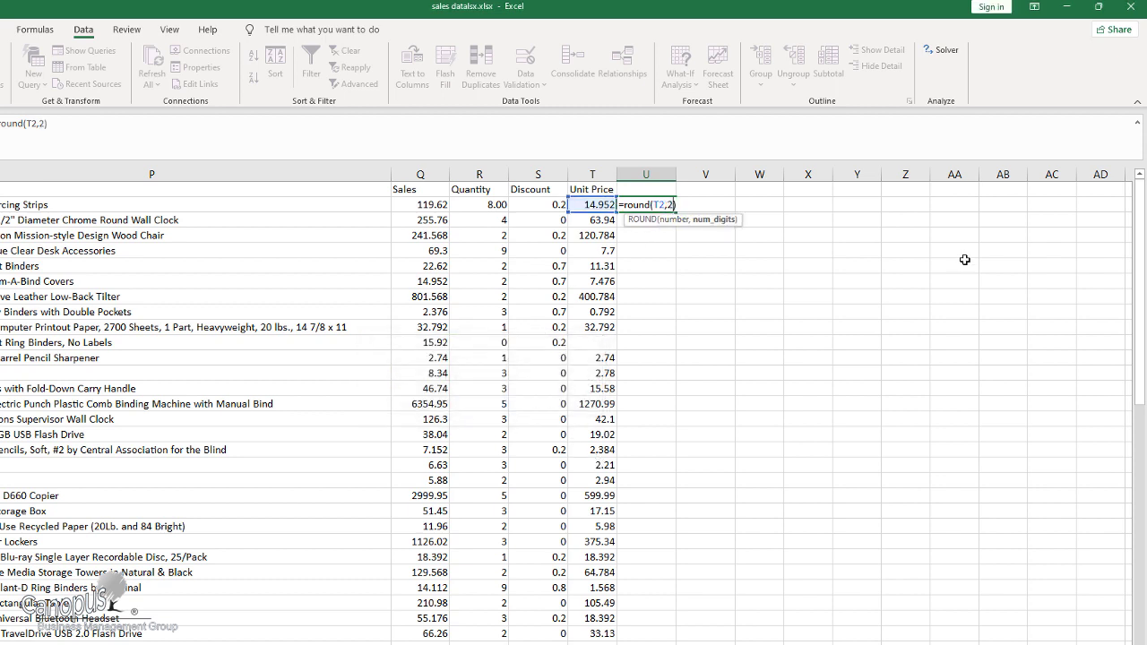
pyautogui.press('Return')
# - Fill the ROUND formula from U2 down to U18
pyautogui.click(672, 206)
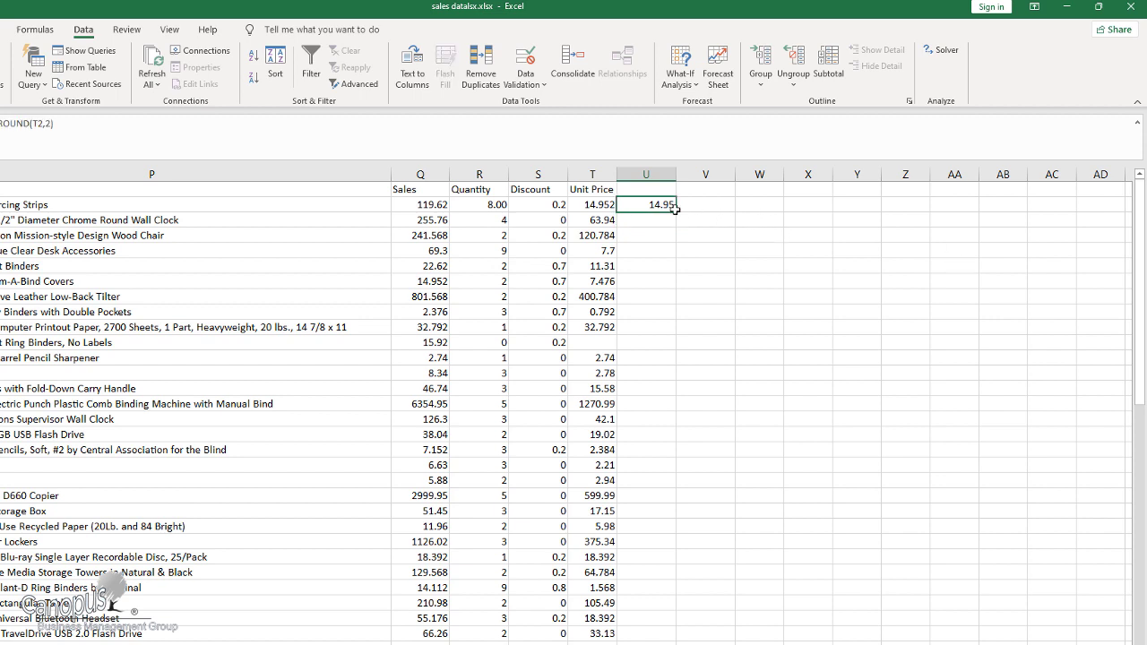
pyautogui.moveTo(678, 213); pyautogui.dragTo(664, 453)
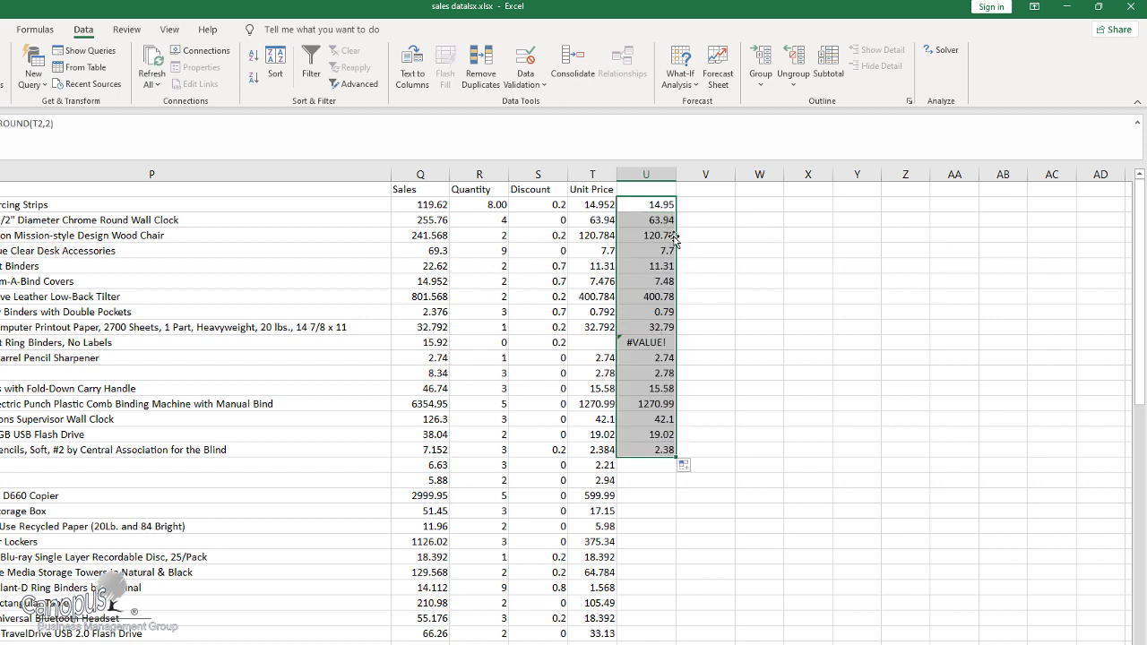
pyautogui.click(652, 190)
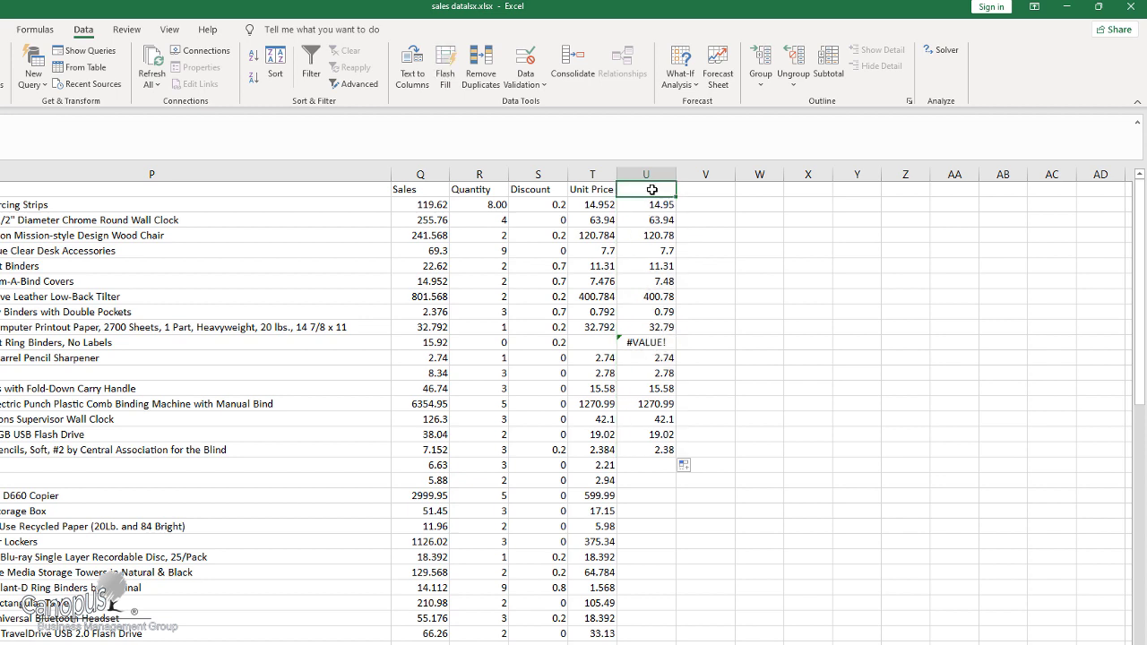
# - Change the rounding formula in U2 to =ROUNDUP(T2,2)
pyautogui.click(653, 203)
pyautogui.doubleClick(652, 203)
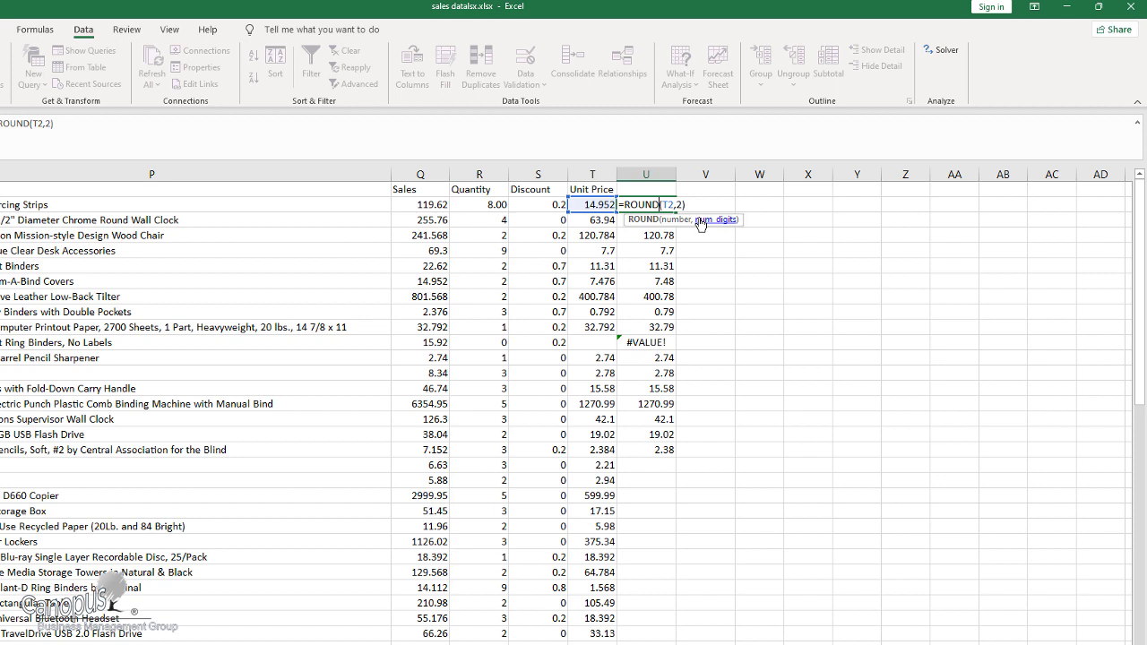
pyautogui.write('up')
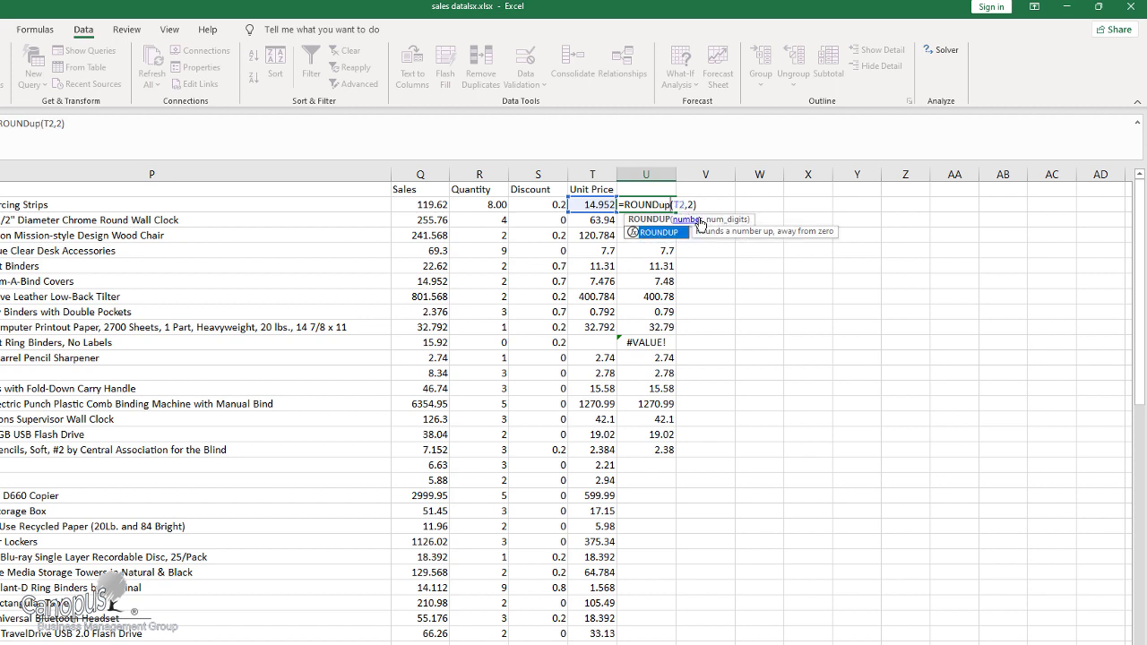
pyautogui.press('Return')
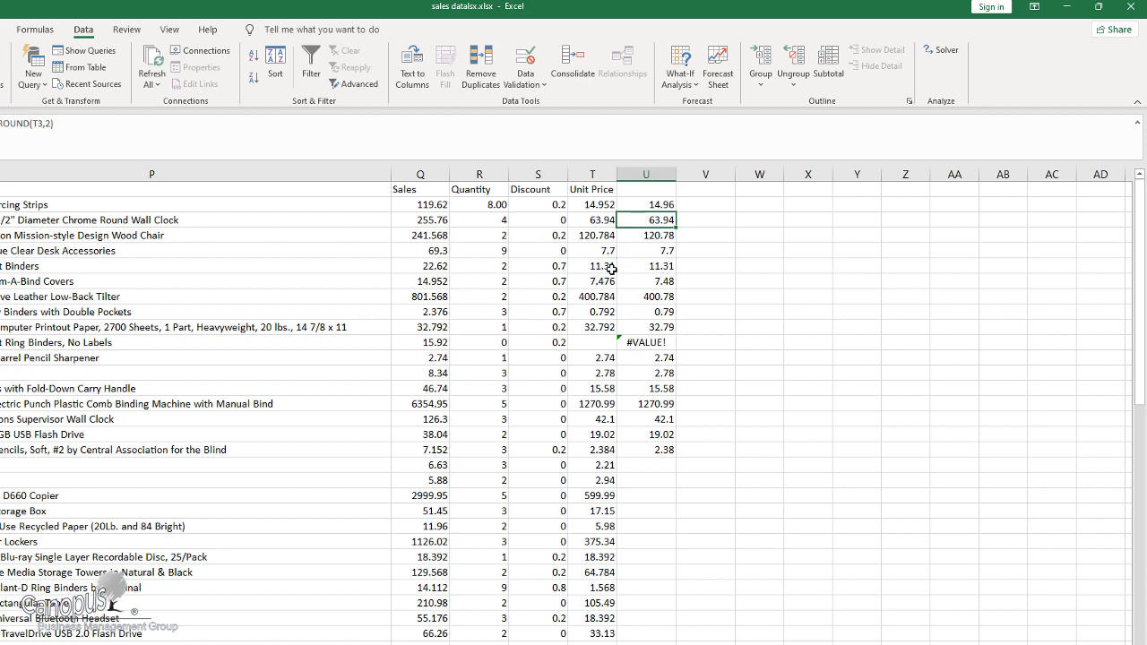
pyautogui.doubleClick(658, 205)
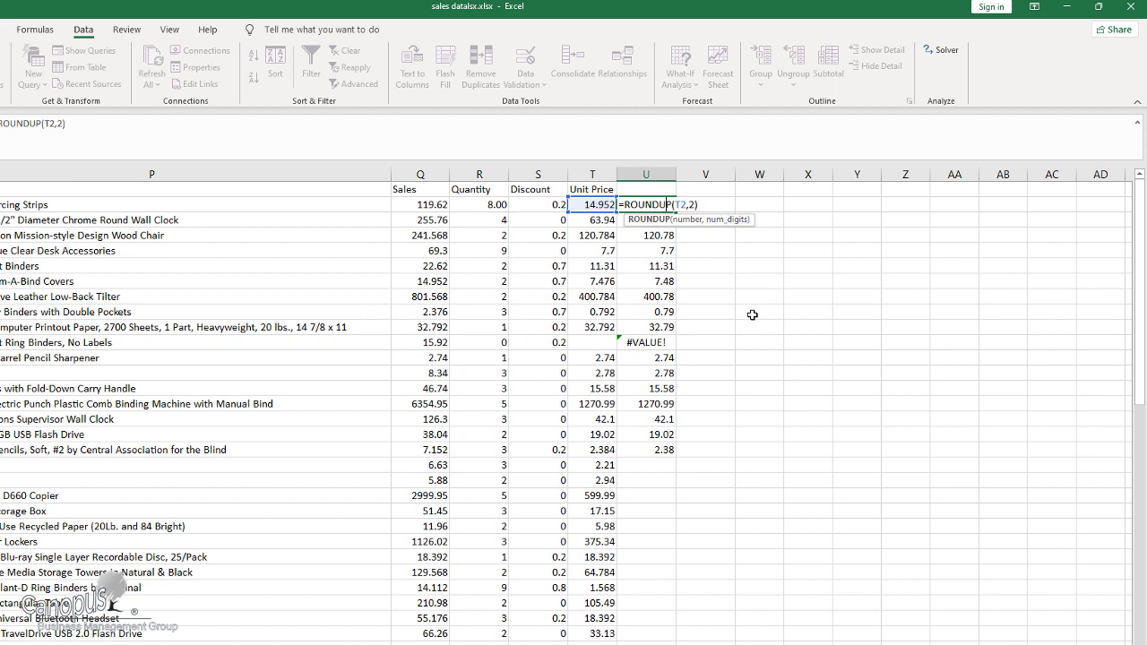
pyautogui.hotkey('ctrl', 'Return')
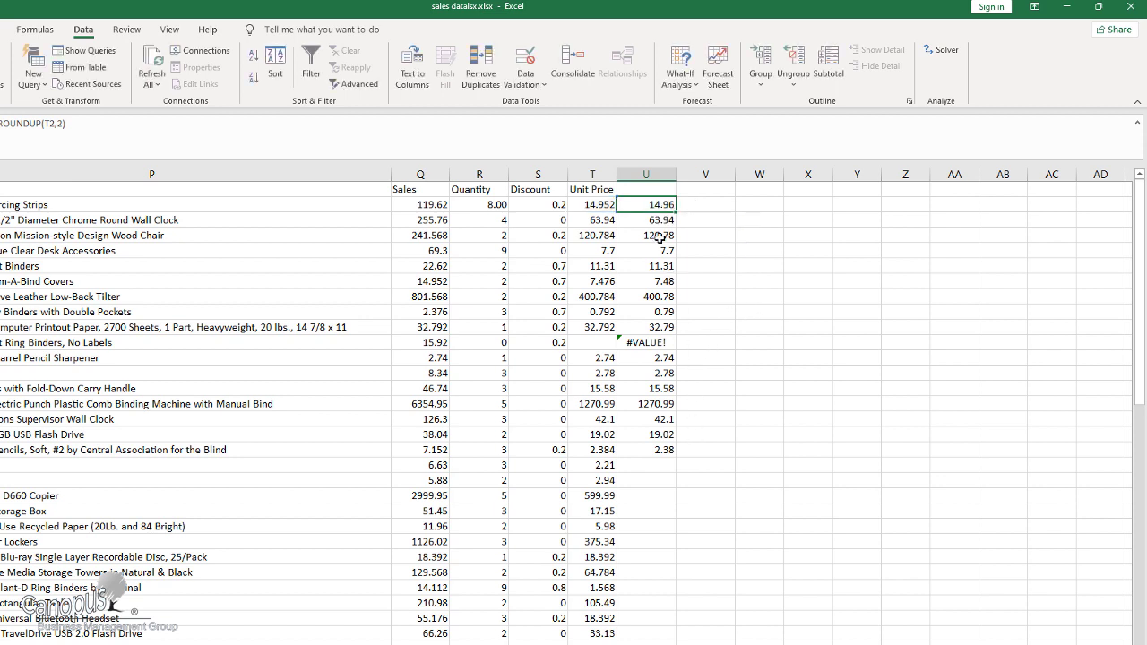
# - Check the rounding formula in U11, and wrap the one in U2 to return a blank on errors: =IFERROR(ROUNDUP(T2,2),"")
pyautogui.doubleClick(654, 343)
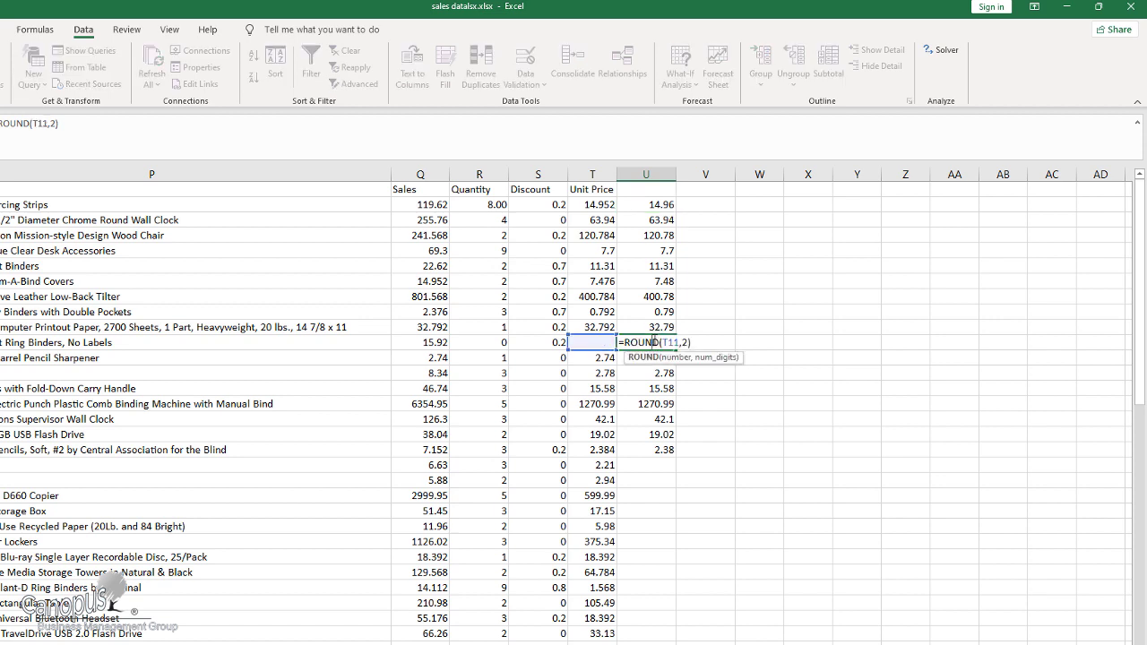
pyautogui.press('Escape')
pyautogui.click(642, 204)
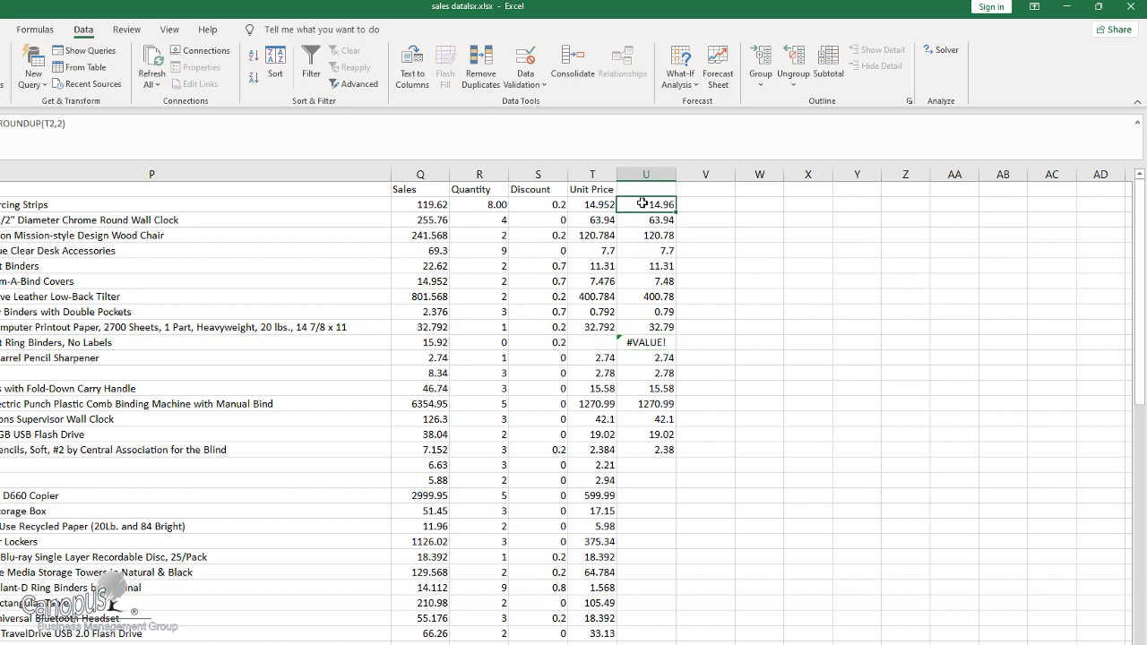
pyautogui.doubleClick(643, 204)
pyautogui.write('ifer')
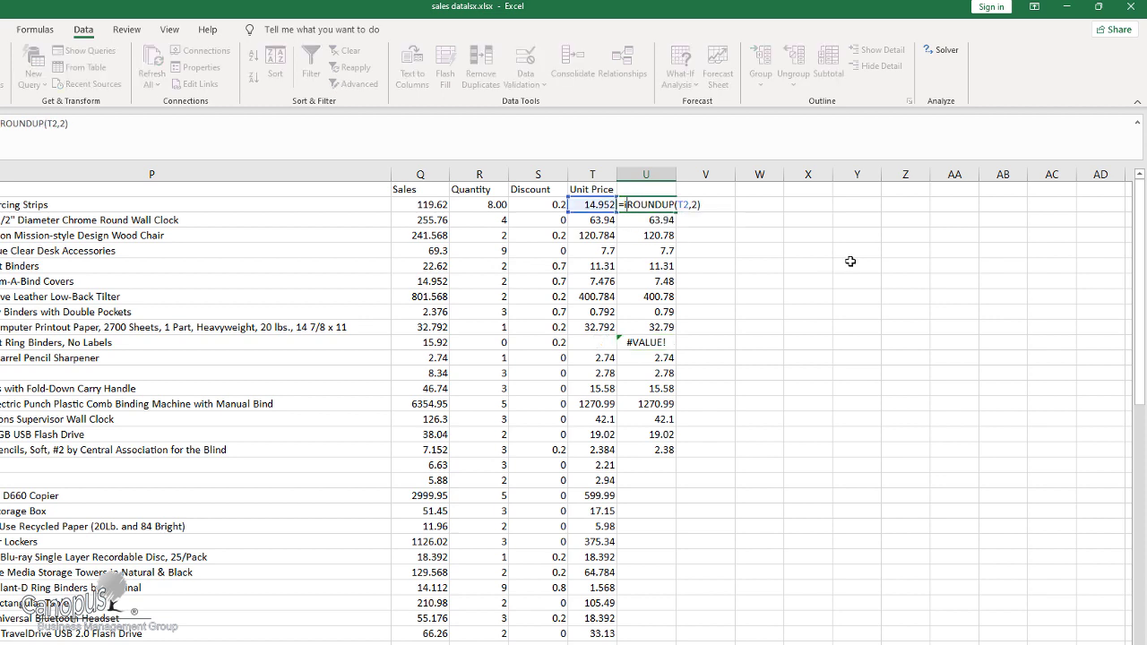
pyautogui.write('ror')
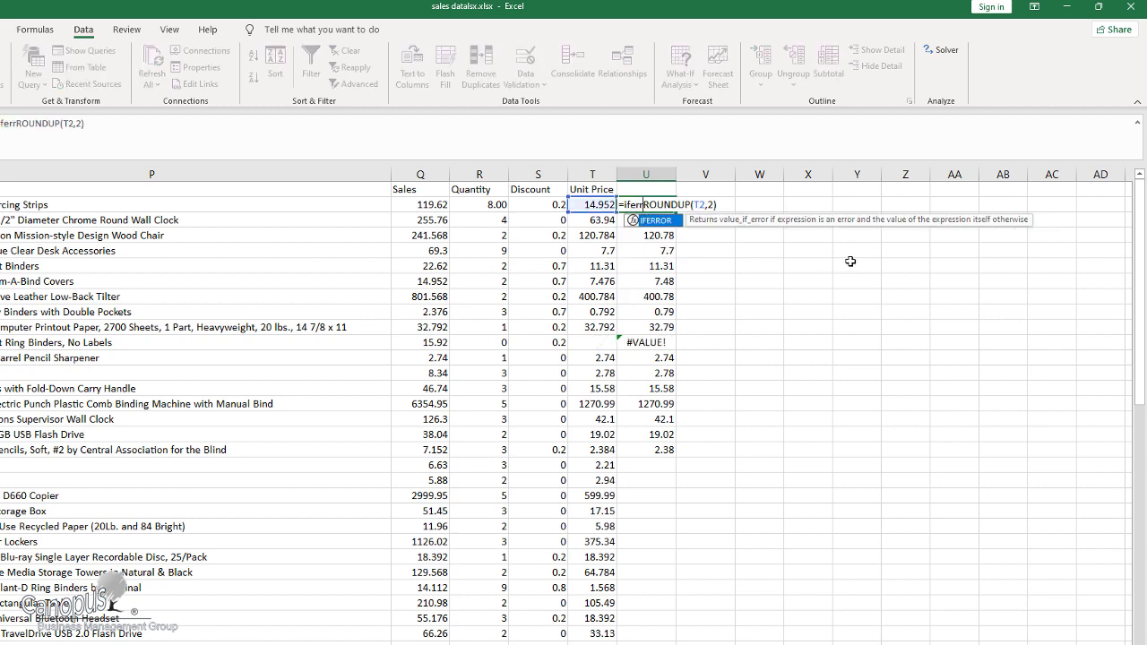
pyautogui.write('(')
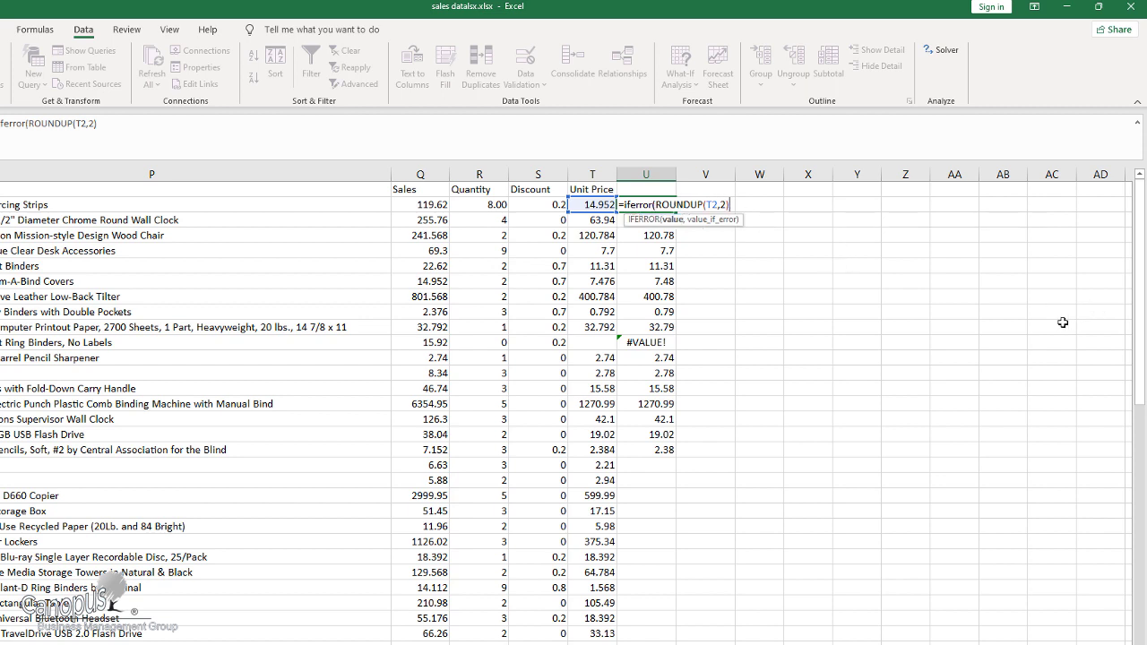
pyautogui.write(',"")')
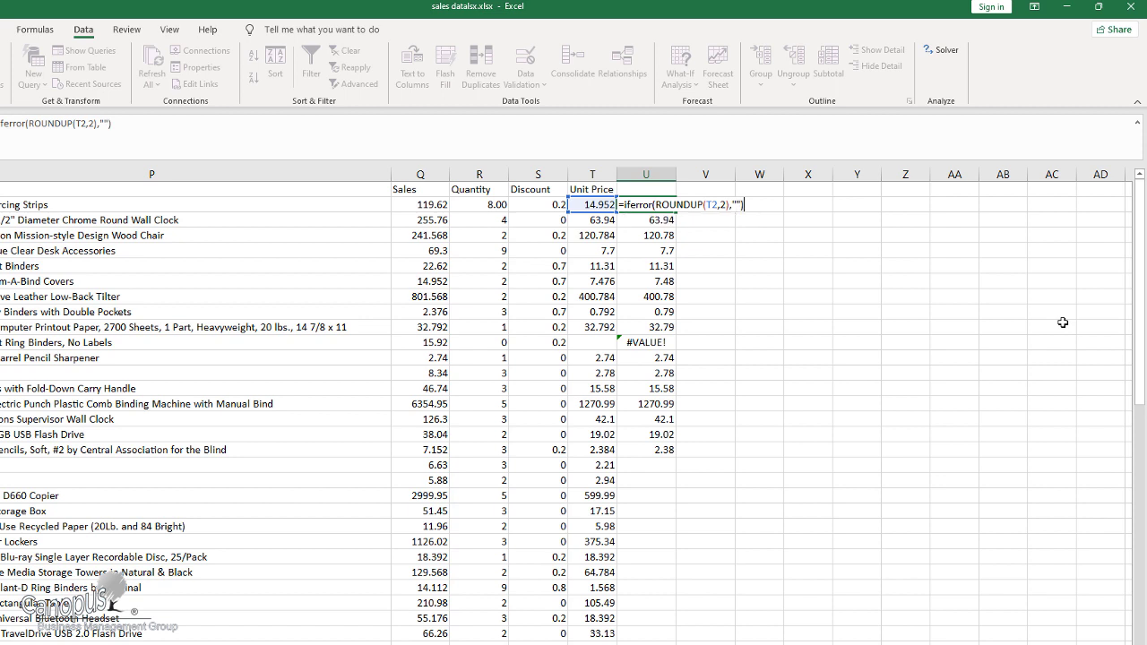
pyautogui.press('Return')
pyautogui.click(671, 207)
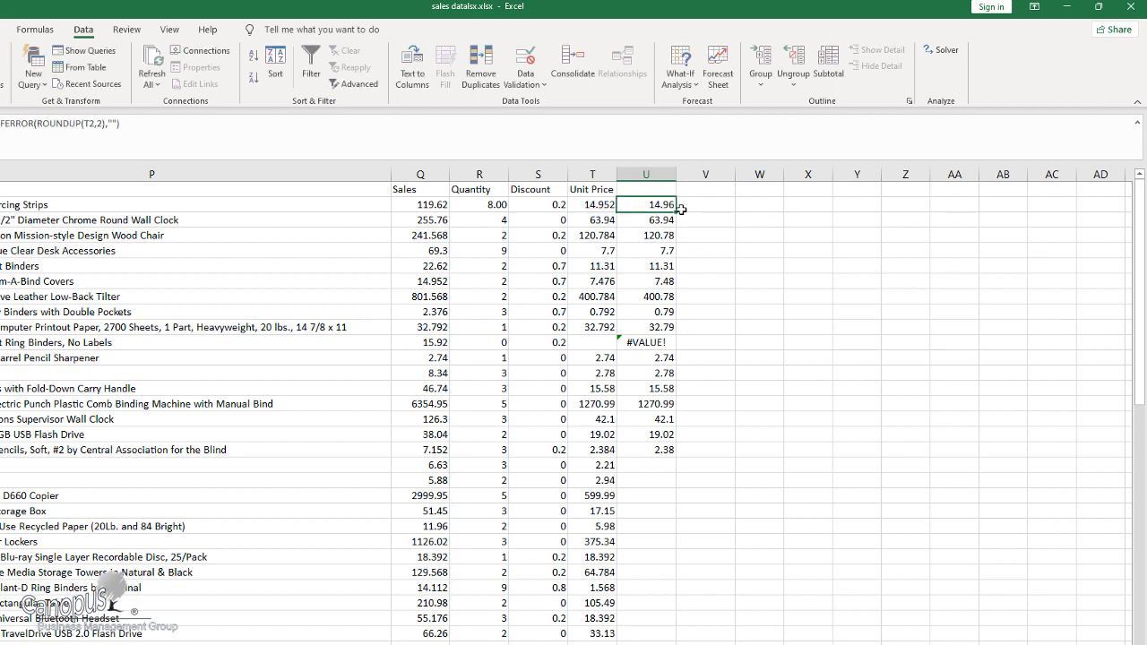
# - Fill the IFERROR ROUNDUP formula from U2 down through the rest of the records
pyautogui.moveTo(679, 210); pyautogui.dragTo(645, 643)
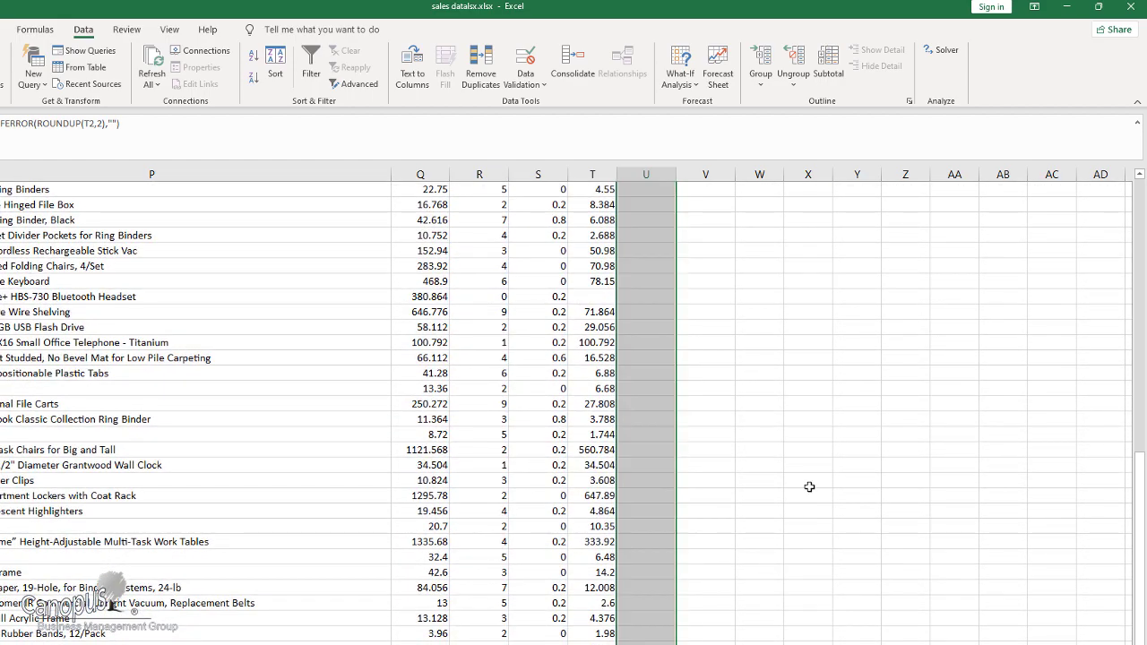
pyautogui.scroll(5, 767, 454)
pyautogui.scroll(2, 767, 454)
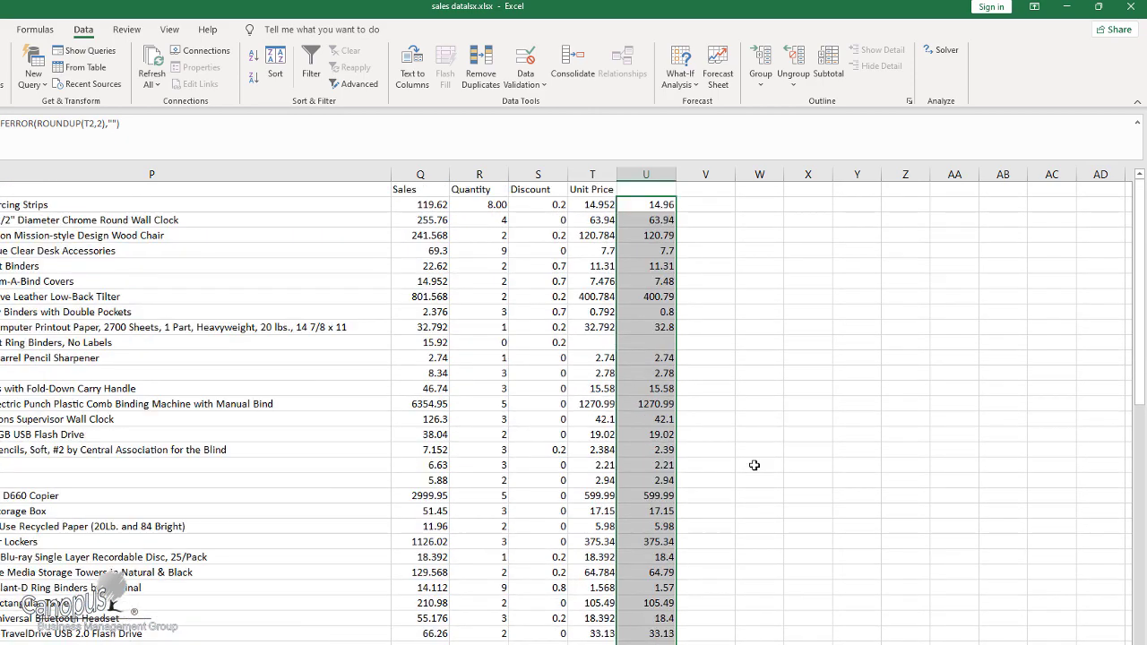
# - Enter the header Unit Price_1 in U1 above the rounded prices
pyautogui.click(654, 190)
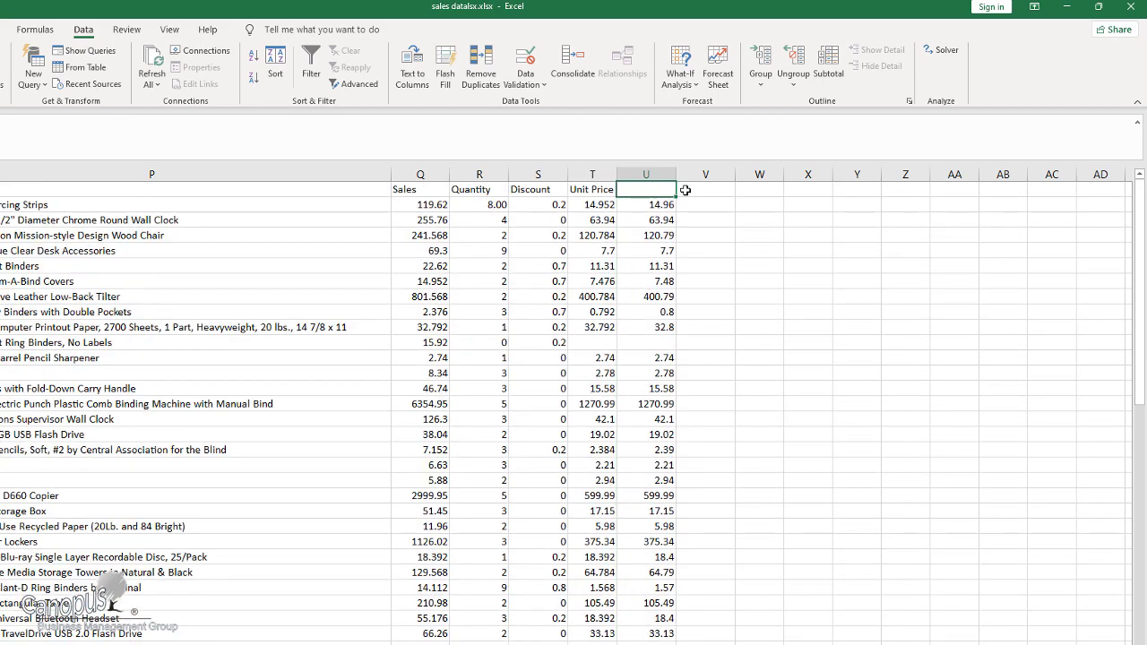
pyautogui.write('UNi')
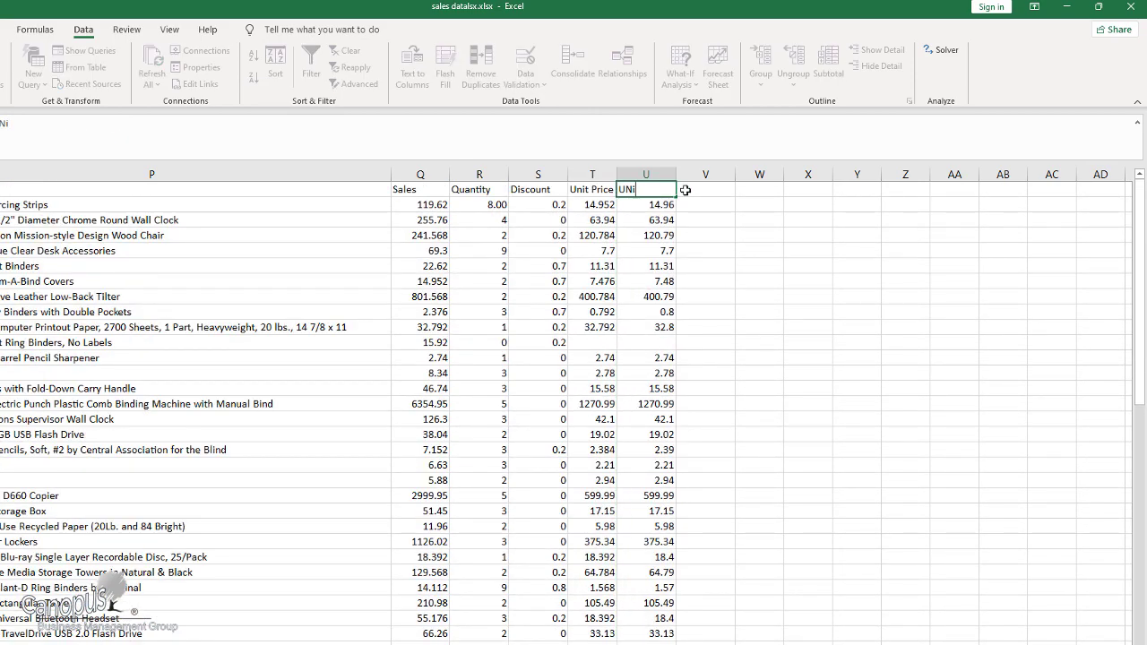
pyautogui.write('nit Price_1')
pyautogui.press('Return')
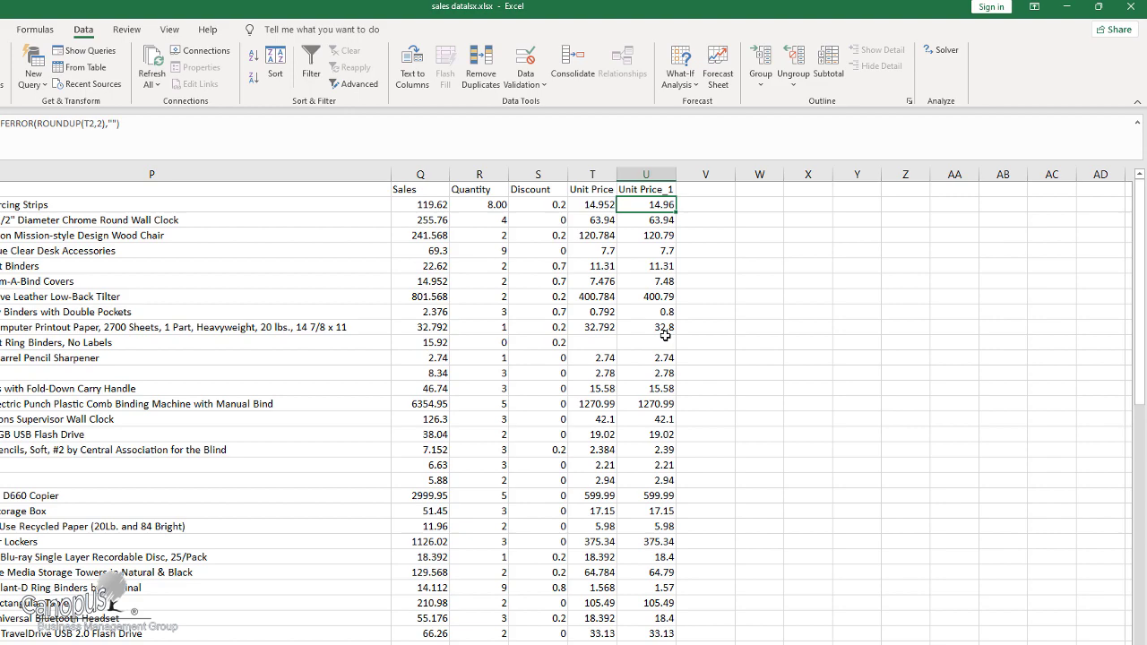
# - Go back across the first record to Ship Mode in E2 and examine the letter case in that column
pyautogui.press('Left')
pyautogui.press('Left')
pyautogui.press('Left')
pyautogui.press('Left')
pyautogui.press('Left')
pyautogui.press('Left')
pyautogui.press('Left')
pyautogui.press('Left')
pyautogui.press('Left')
pyautogui.press('Left')
pyautogui.press('Left')
pyautogui.press('Left')
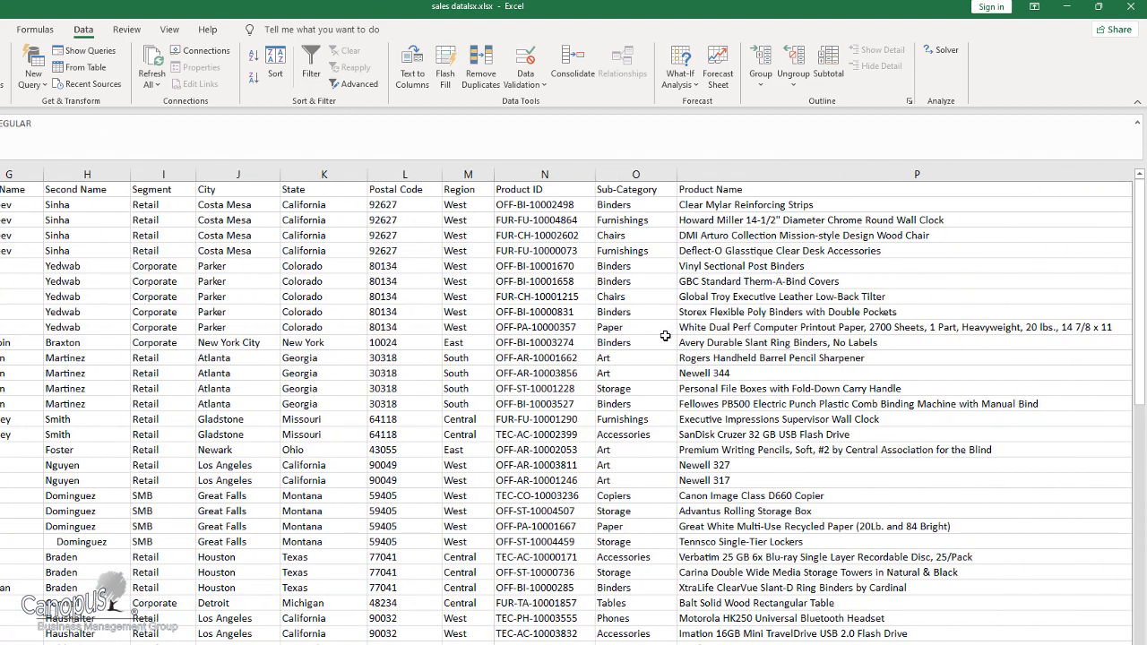
pyautogui.press('Left')
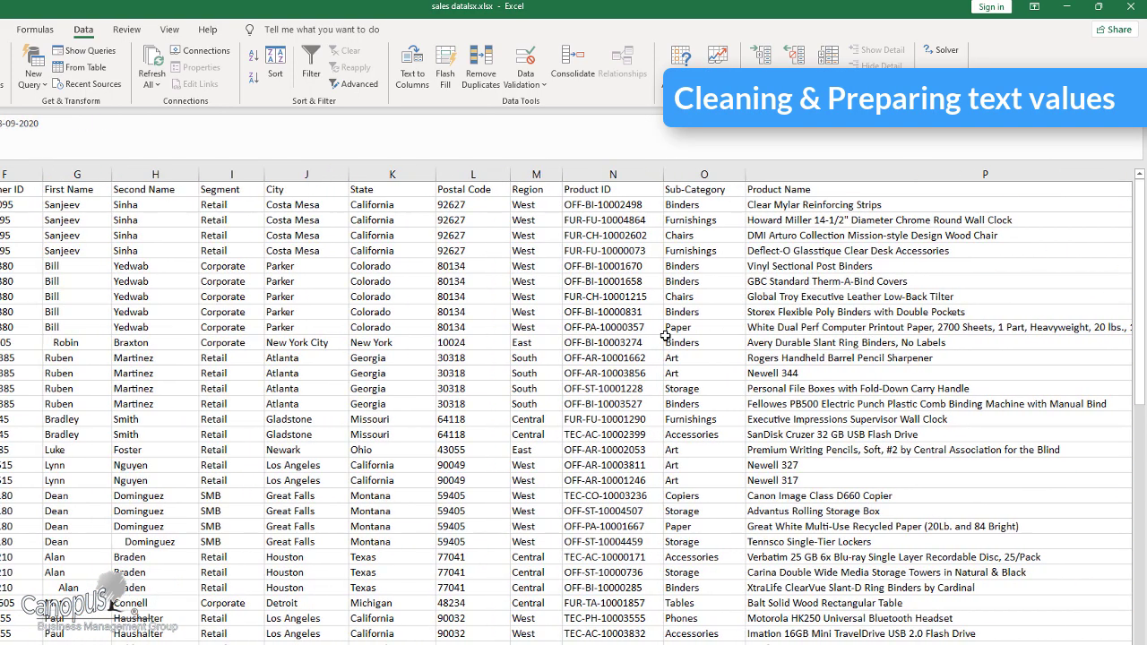
pyautogui.press('Left')
pyautogui.press('Left')
pyautogui.press('Left')
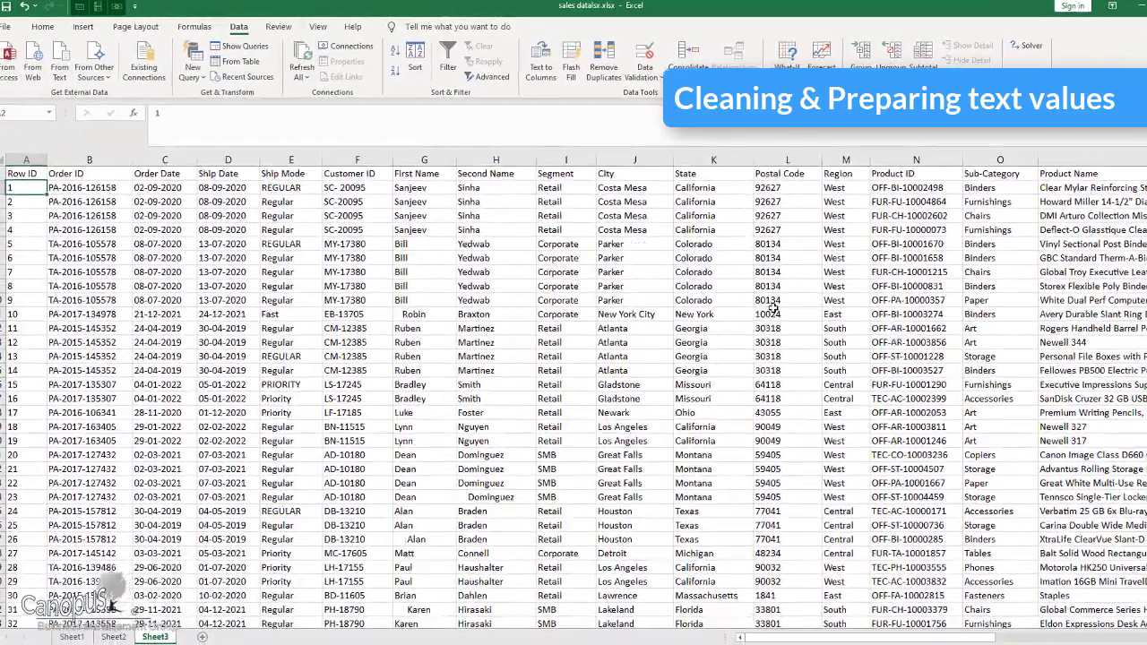
pyautogui.press('Right')
pyautogui.press('Right')
pyautogui.press('Right')
pyautogui.press('Right')
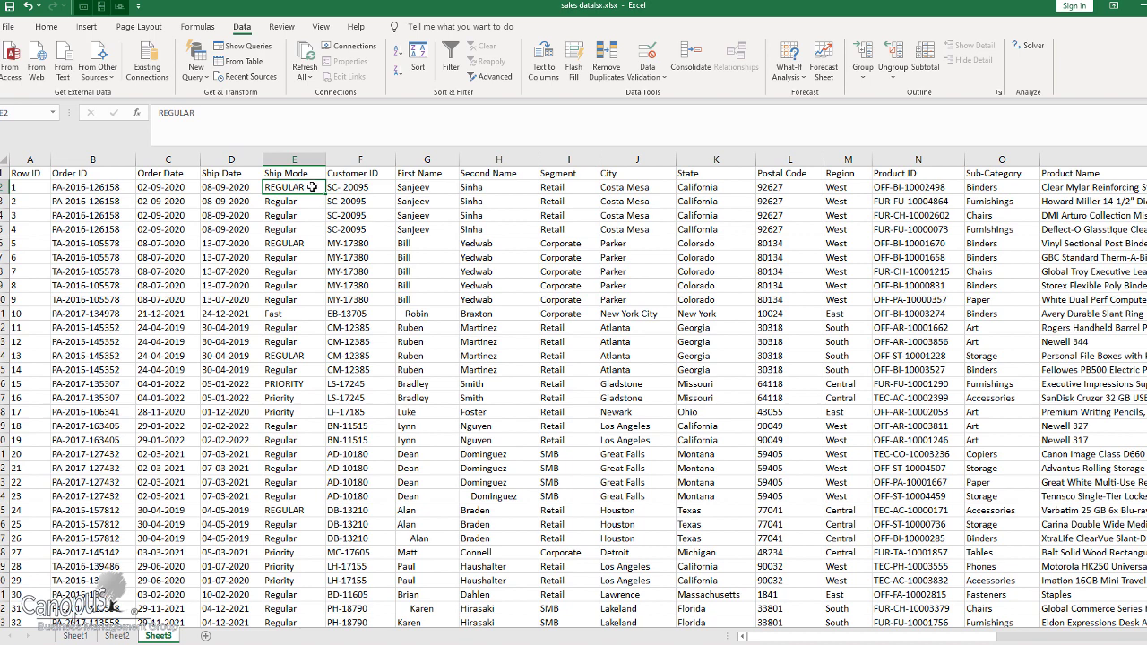
# - Insert a blank helper column between Ship Mode and Customer ID
pyautogui.click(348, 157)
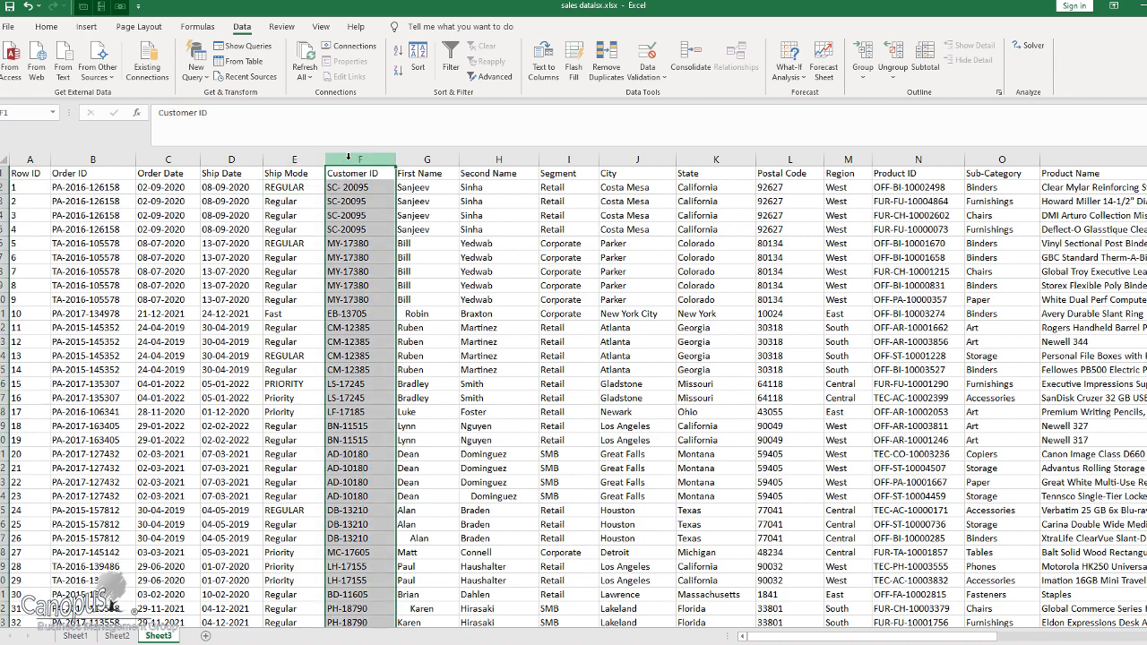
pyautogui.rightClick(348, 158)
pyautogui.click(382, 265)
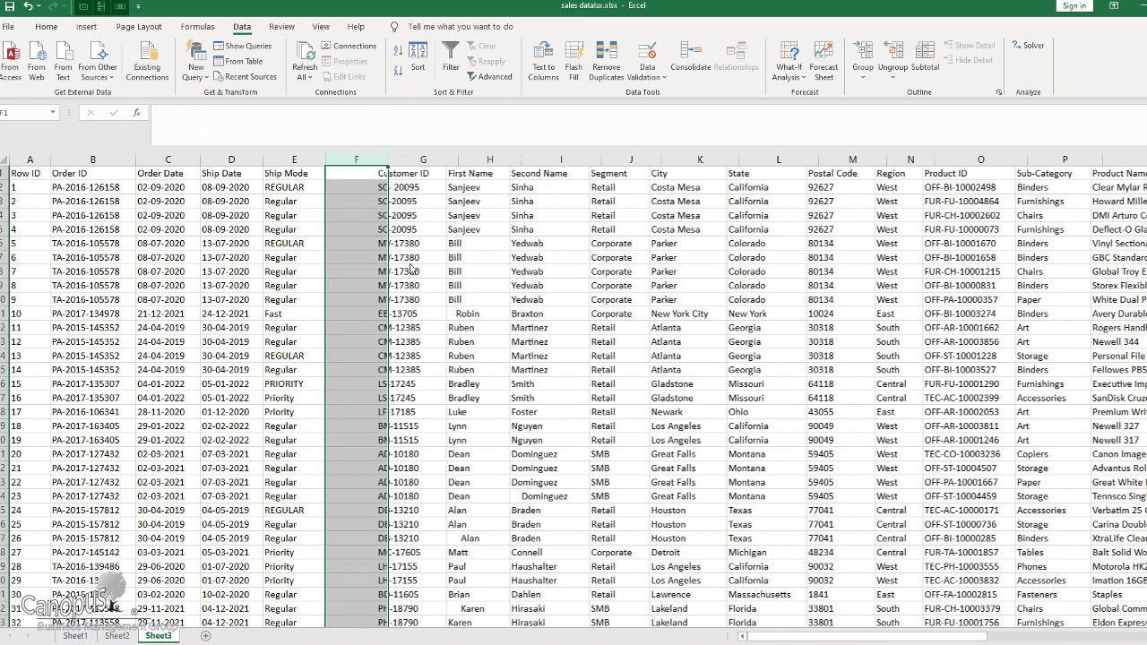
# - Convert the first record's Ship Mode to proper case in F2 with =PROPER(E2)
pyautogui.doubleClick(343, 184)
pyautogui.write('=')
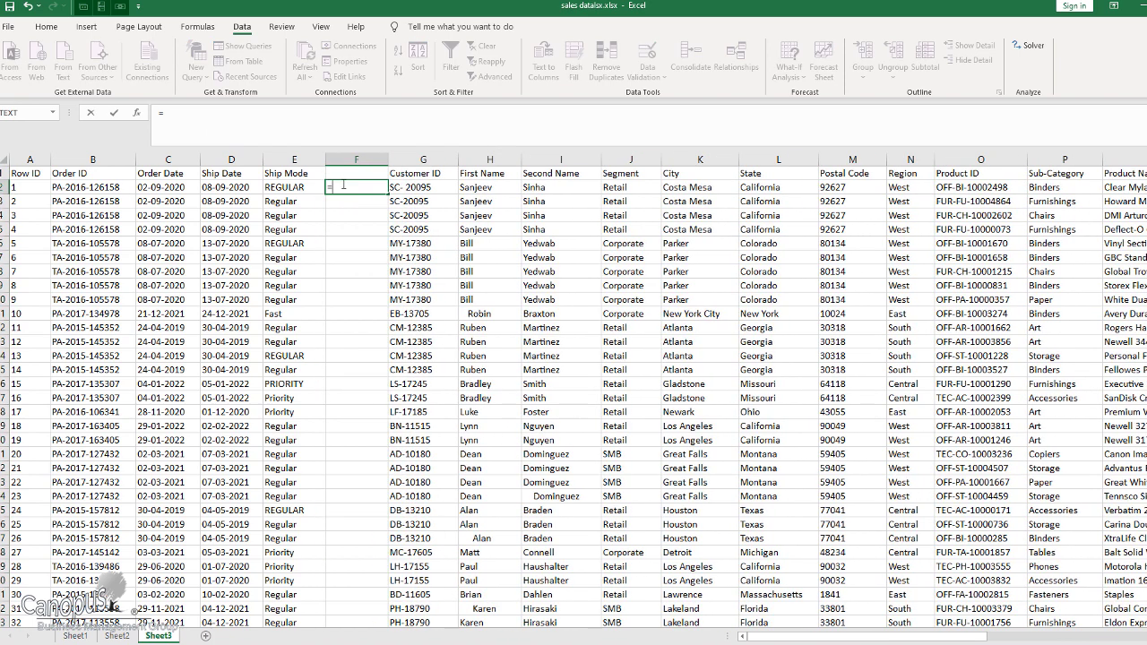
pyautogui.write('proper')
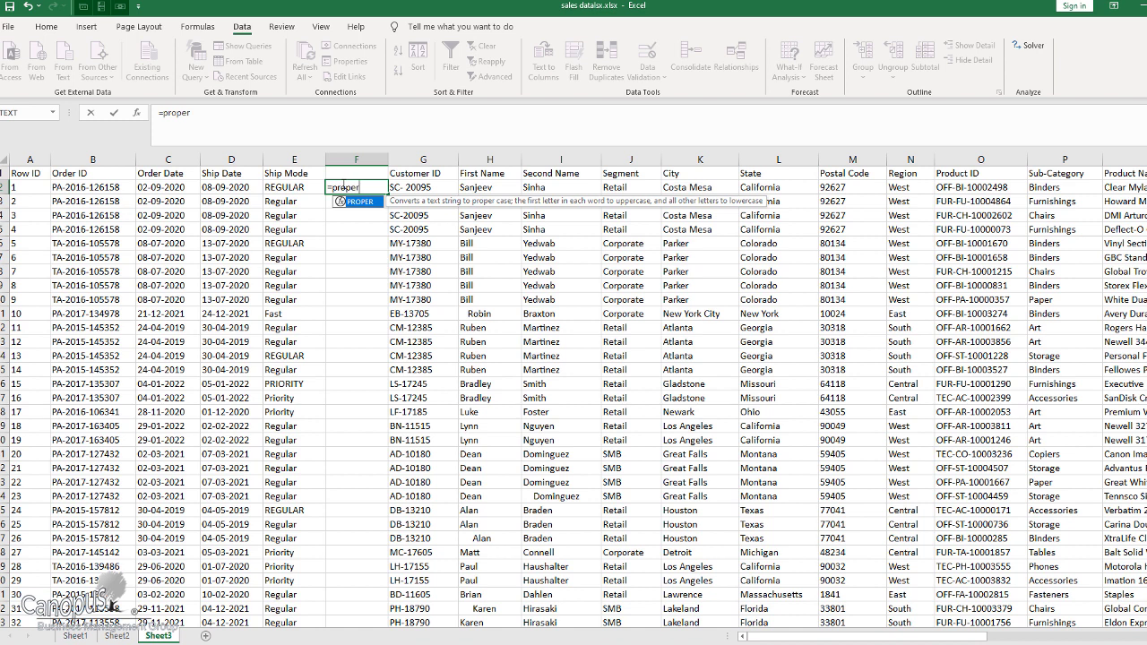
pyautogui.write('(')
pyautogui.click(275, 183)
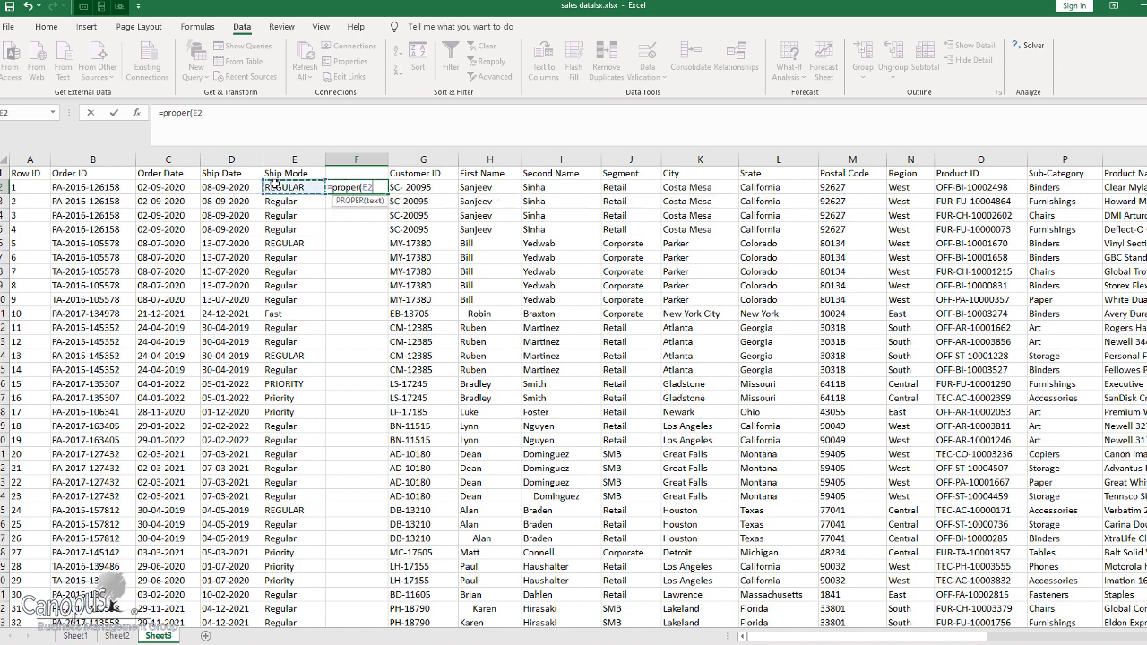
pyautogui.write(')')
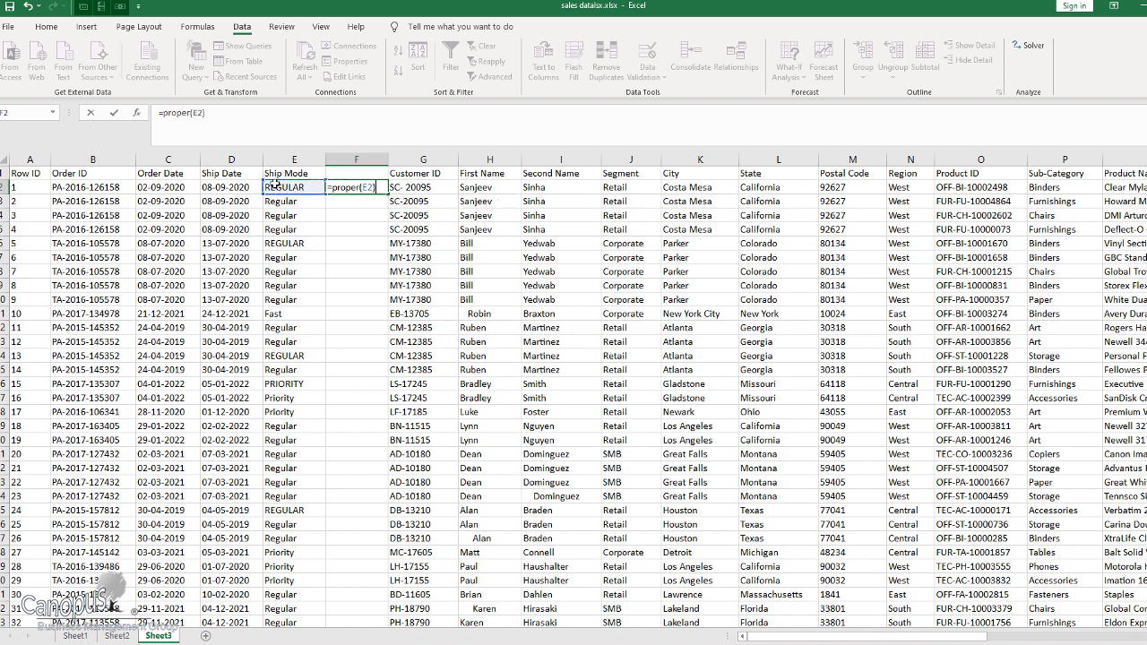
pyautogui.press('Return')
# - Fill the PROPER formula from F2 down to the last record in row 70
pyautogui.click(383, 187)
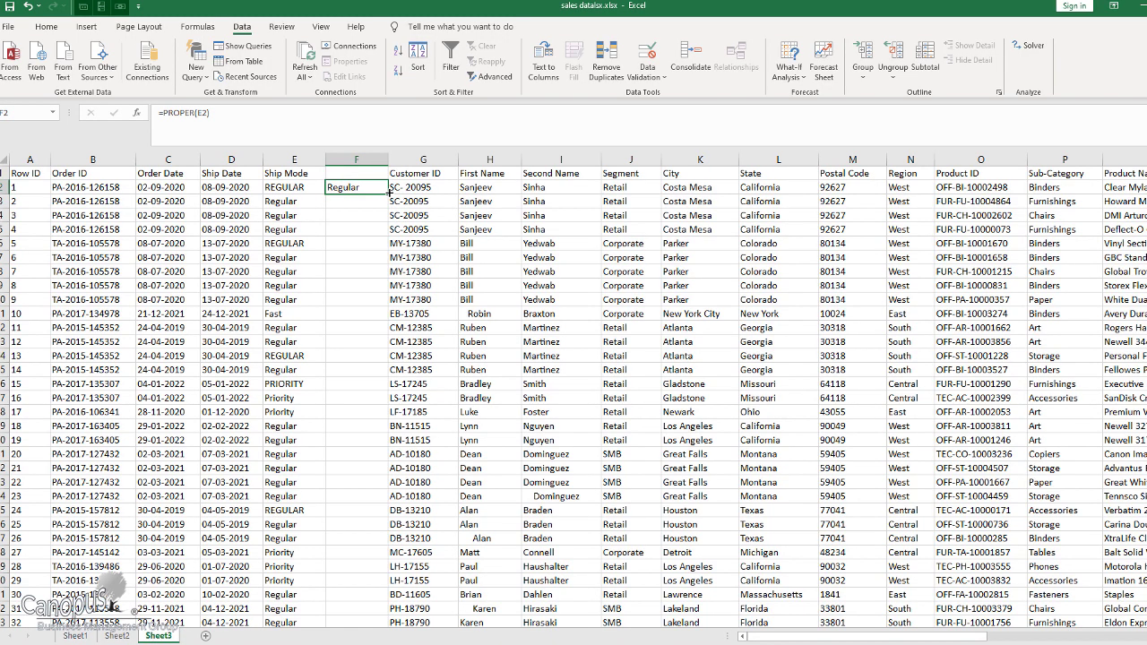
pyautogui.moveTo(388, 194); pyautogui.dragTo(363, 598)
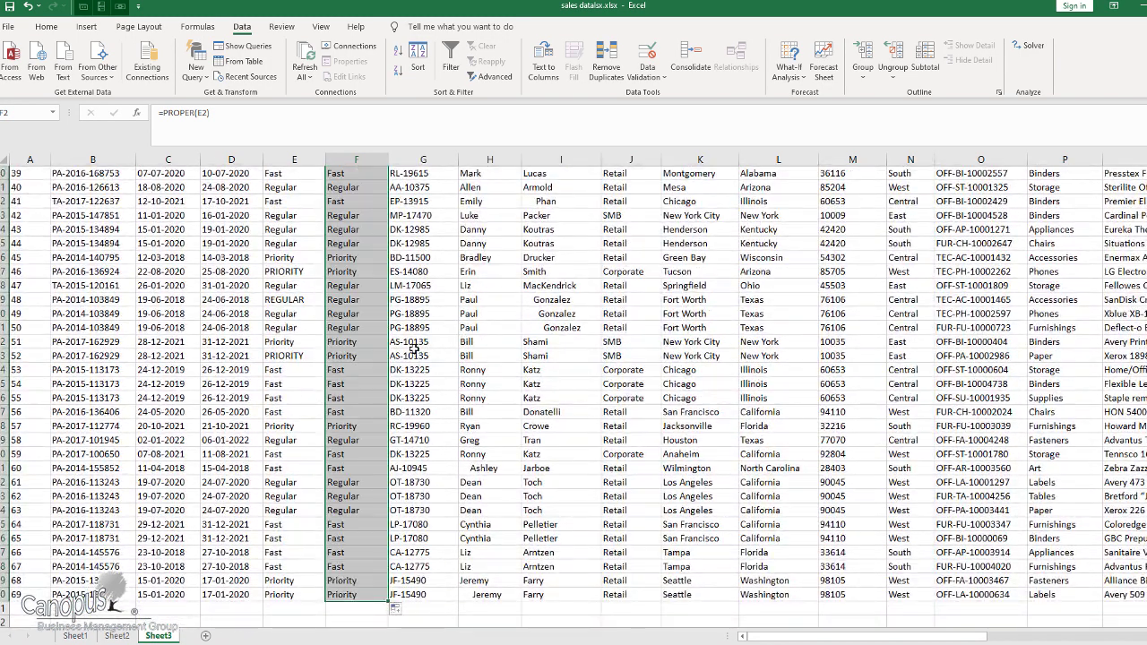
pyautogui.scroll(13, 385, 358)
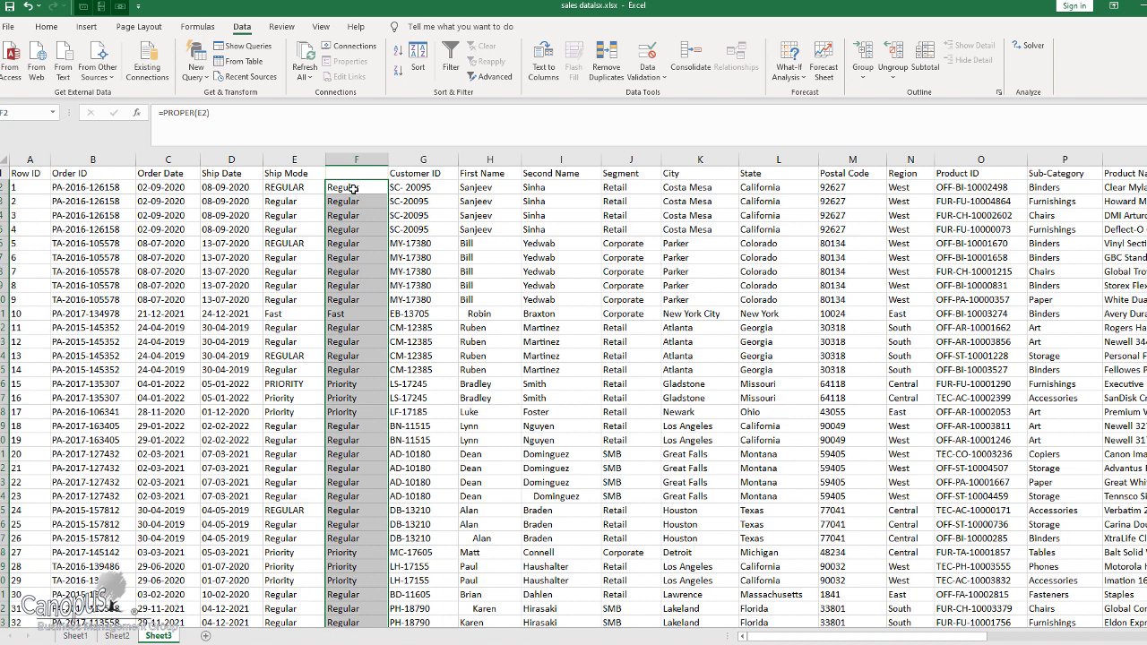
# - Copy the proper-case results in column F and paste them as values over Ship Mode, starting at E2
pyautogui.hotkey('ctrl', 'c')
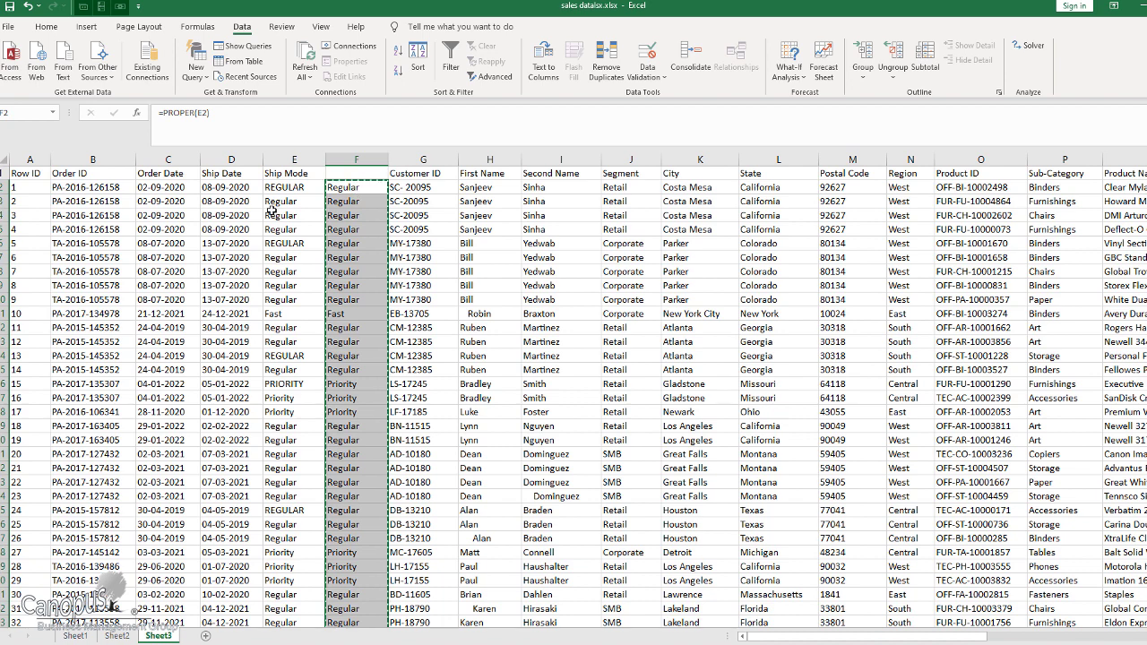
pyautogui.click(283, 190)
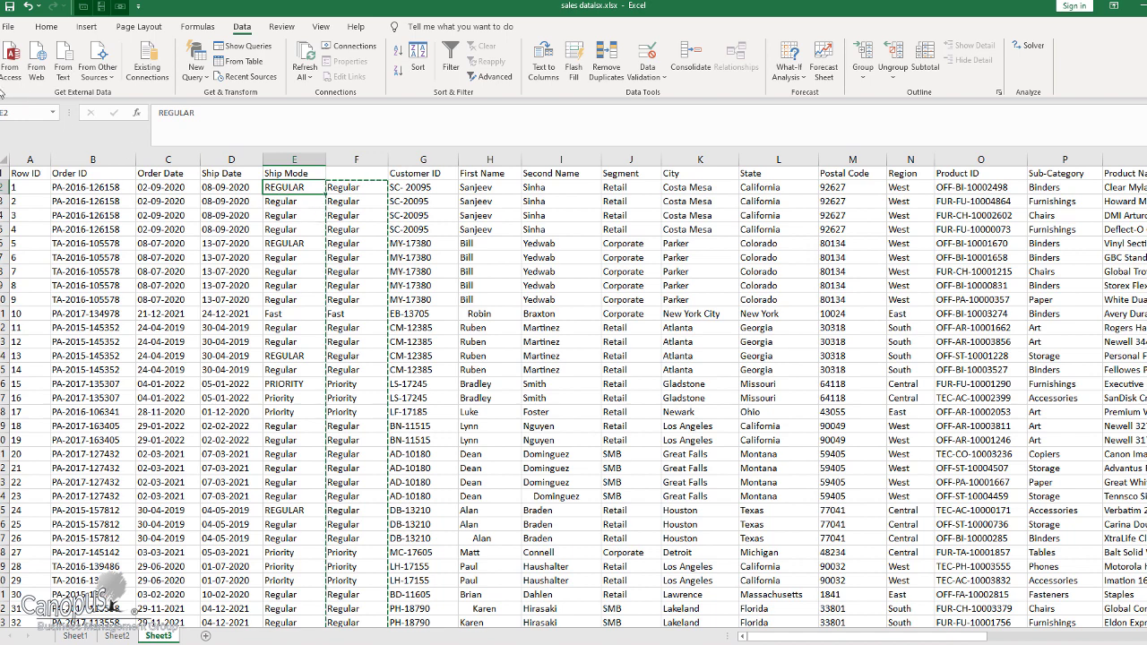
pyautogui.click(40, 27)
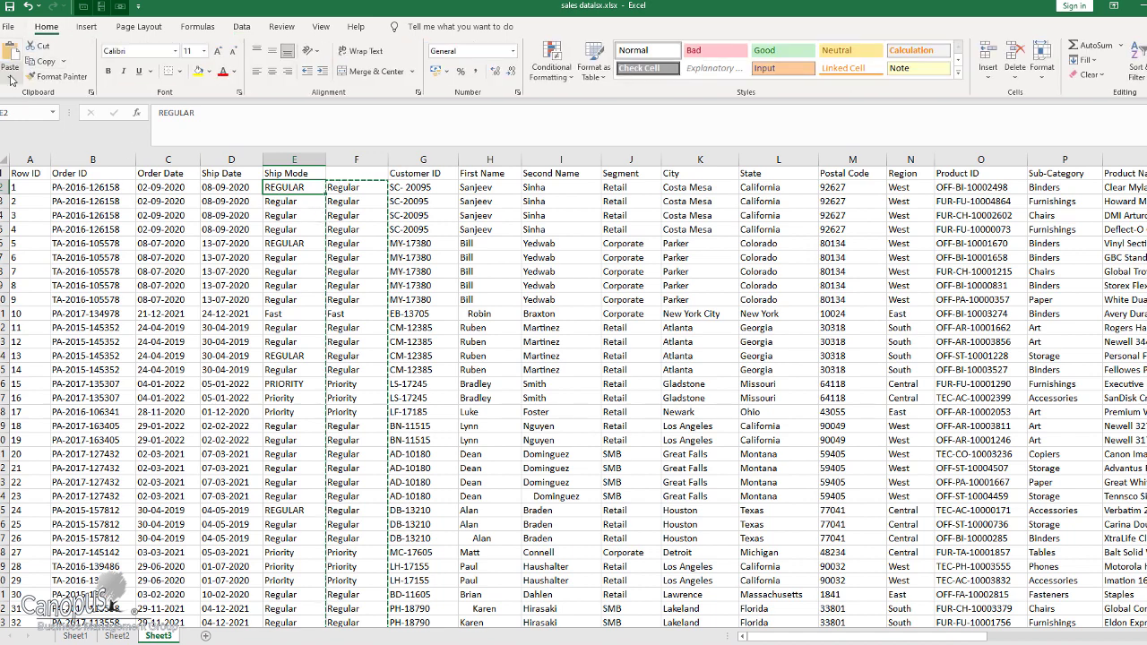
pyautogui.click(10, 78)
pyautogui.click(11, 172)
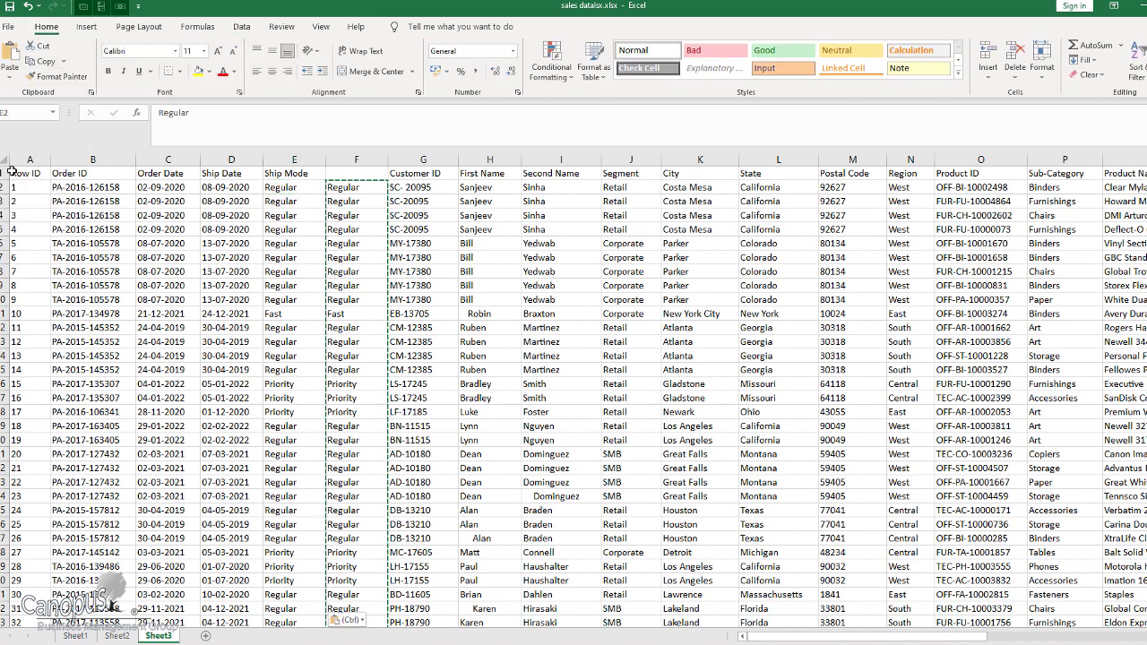
# - Delete helper column F and check the replaced Ship Mode values
pyautogui.click(294, 159)
pyautogui.click(349, 160)
pyautogui.rightClick(341, 154)
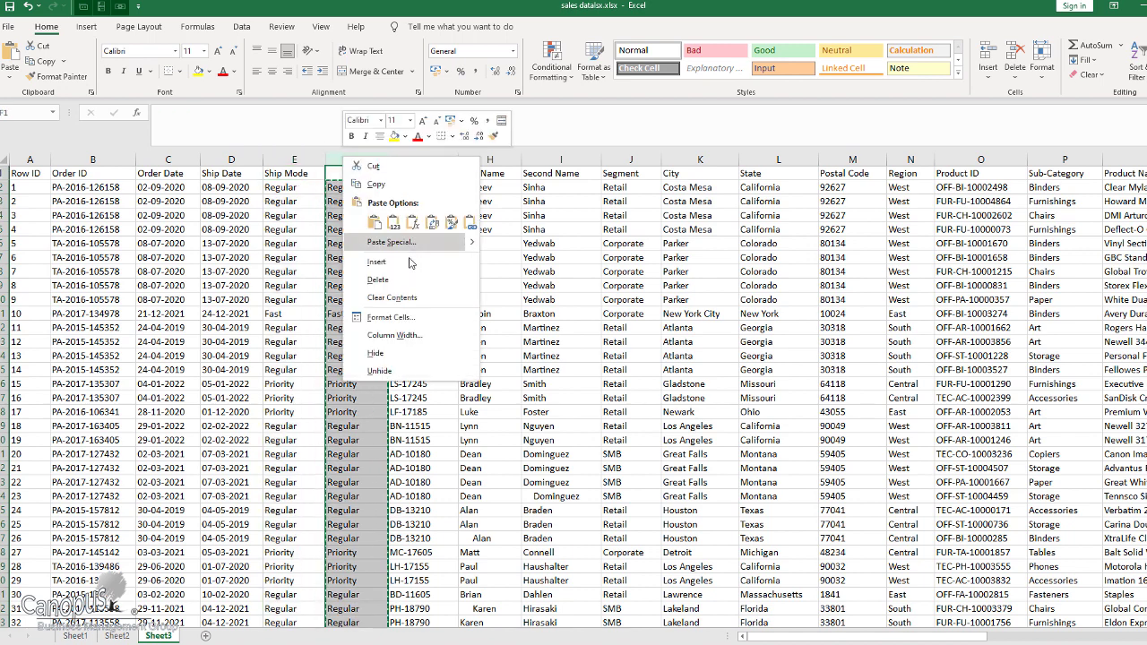
pyautogui.click(394, 279)
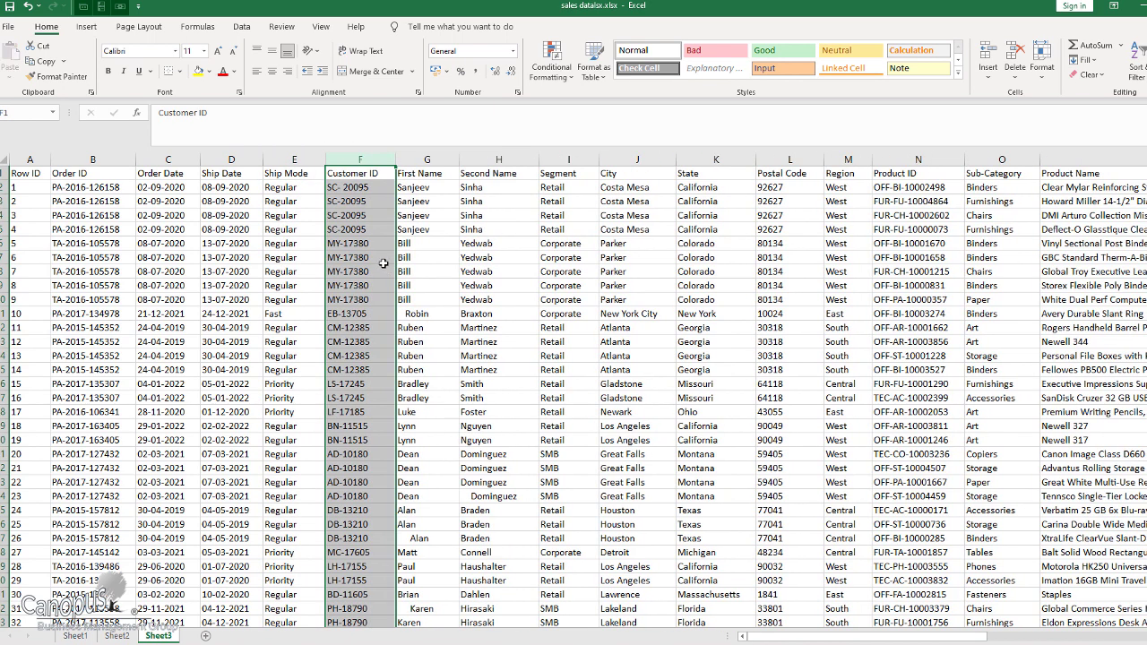
pyautogui.click(295, 189)
pyautogui.click(307, 218)
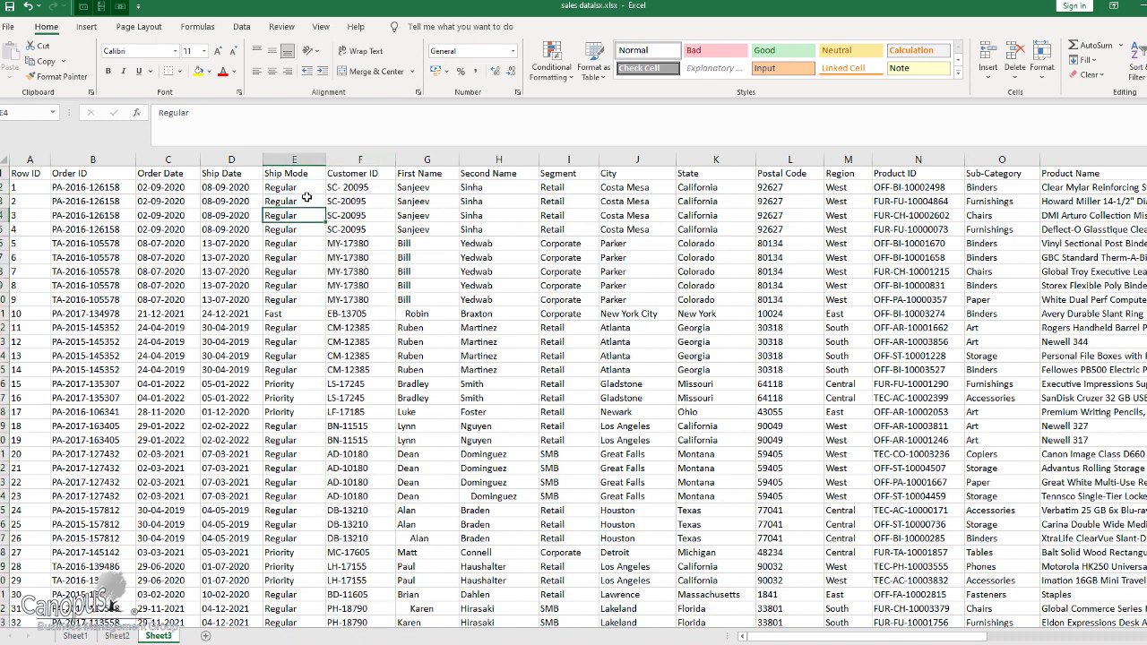
# - Examine the First Name and Second Name columns for entries with leading spaces
pyautogui.click(435, 313)
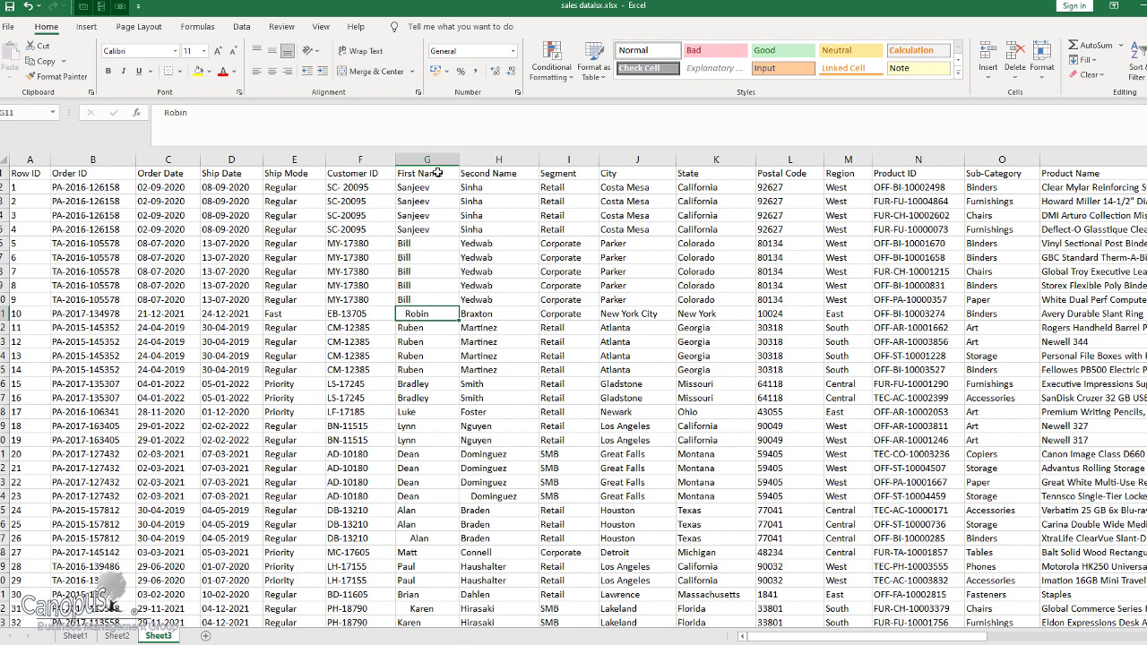
pyautogui.click(517, 158)
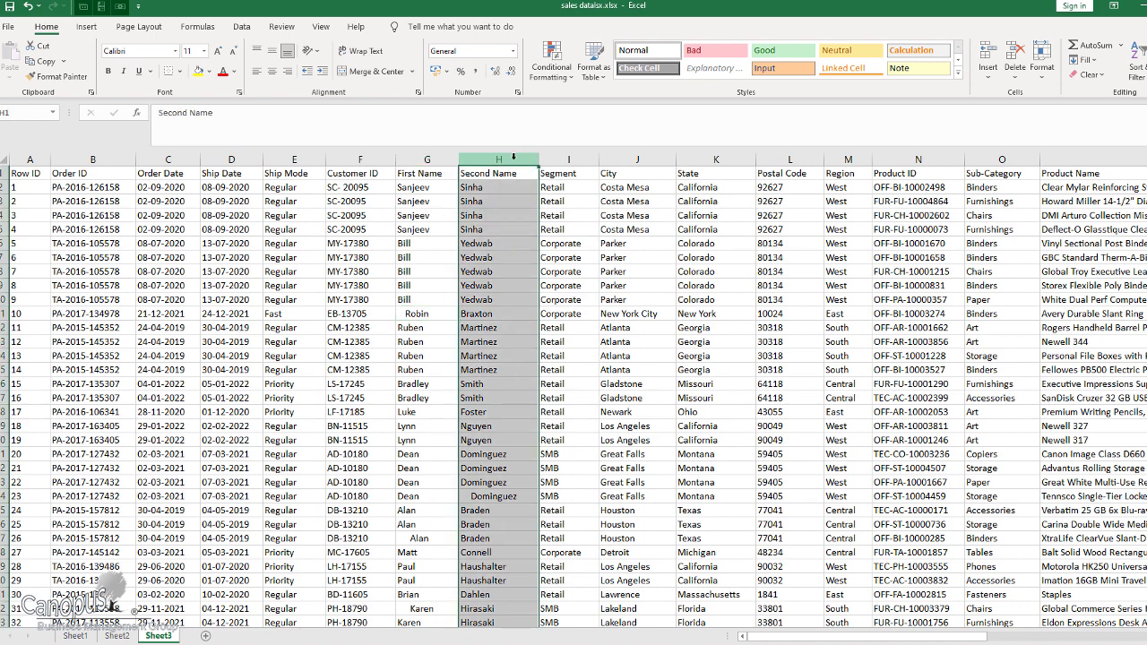
pyautogui.click(423, 307)
pyautogui.scroll(-2, 419, 358)
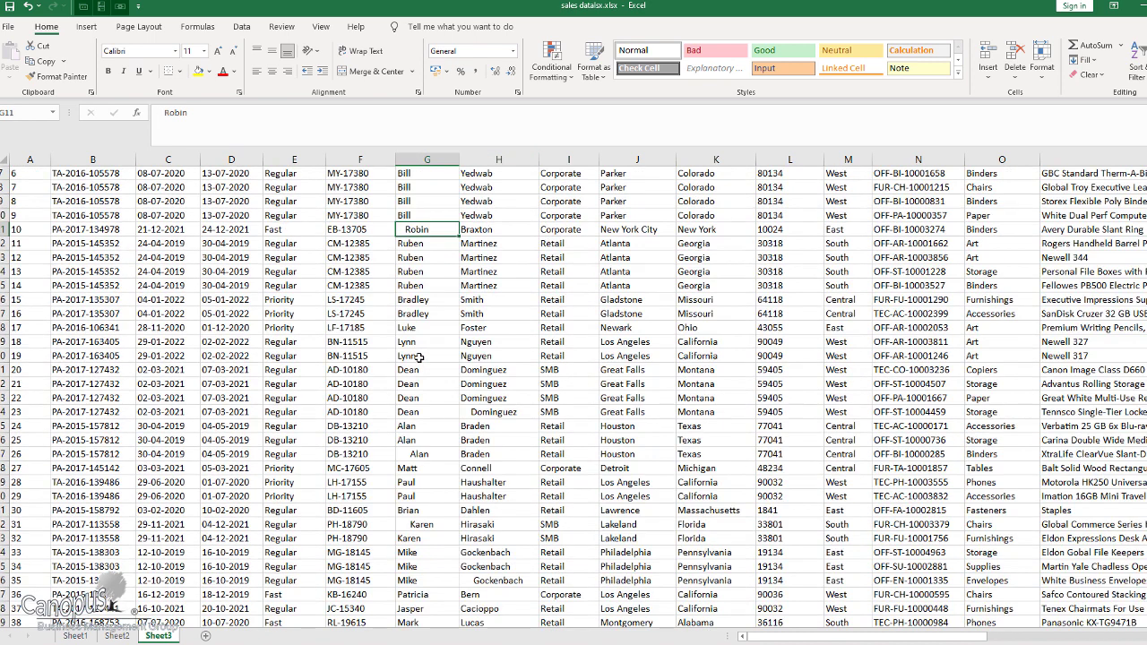
pyautogui.doubleClick(408, 455)
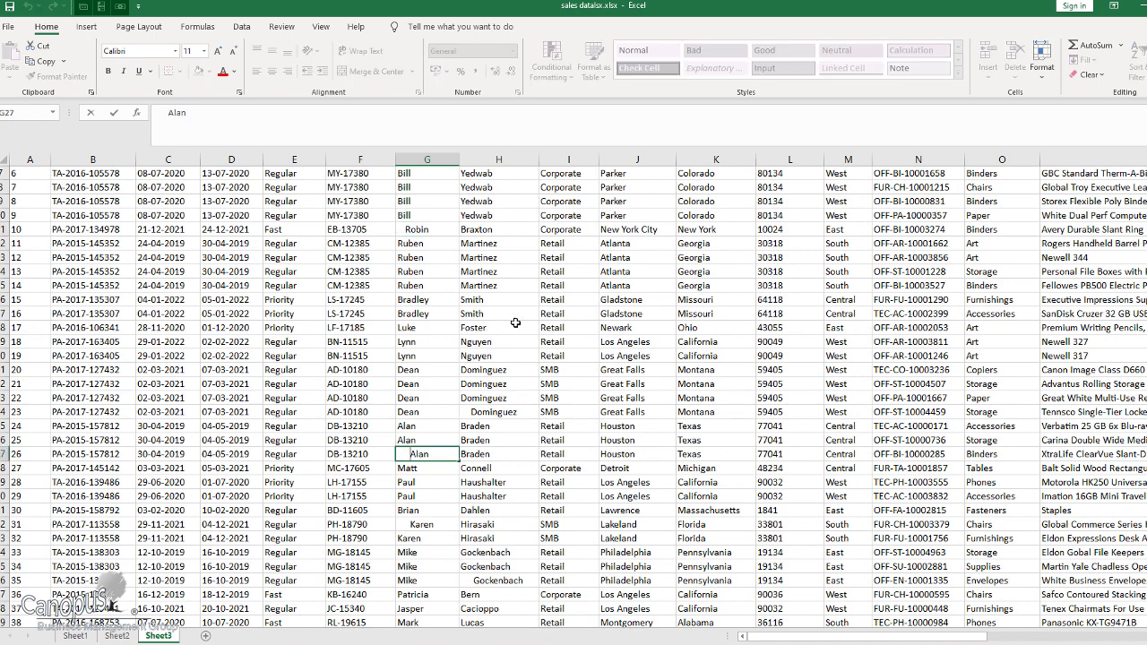
pyautogui.scroll(2, 470, 387)
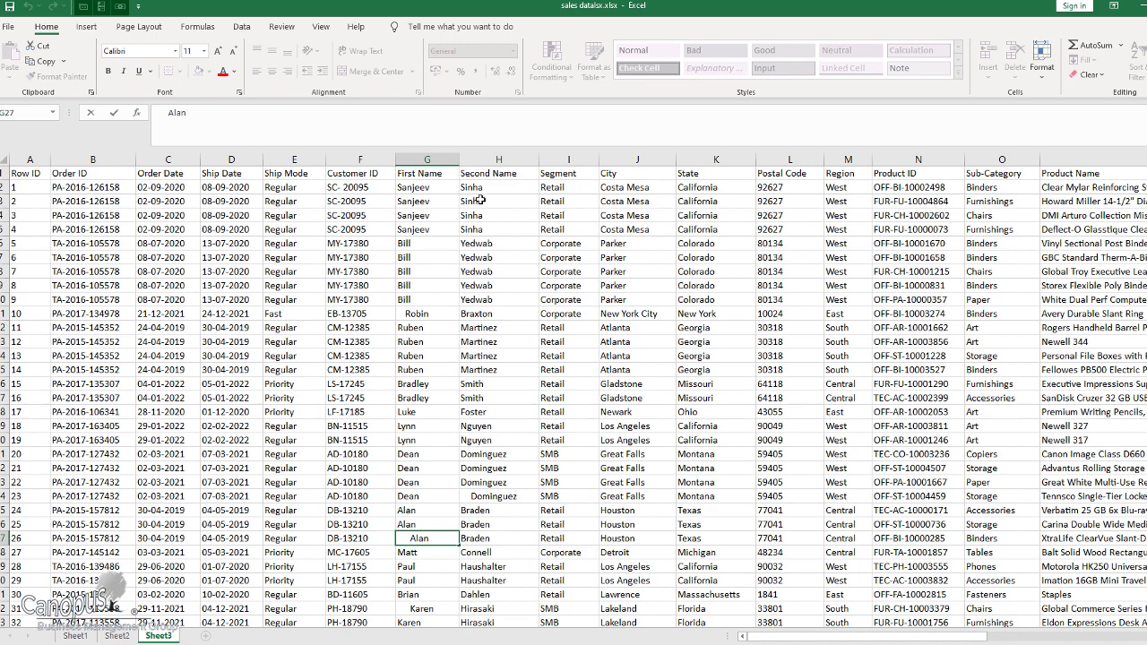
# - Insert an empty column before Second Name and enter =TRIM(G2) in H2 to strip extra spaces from First Name
pyautogui.rightClick(481, 159)
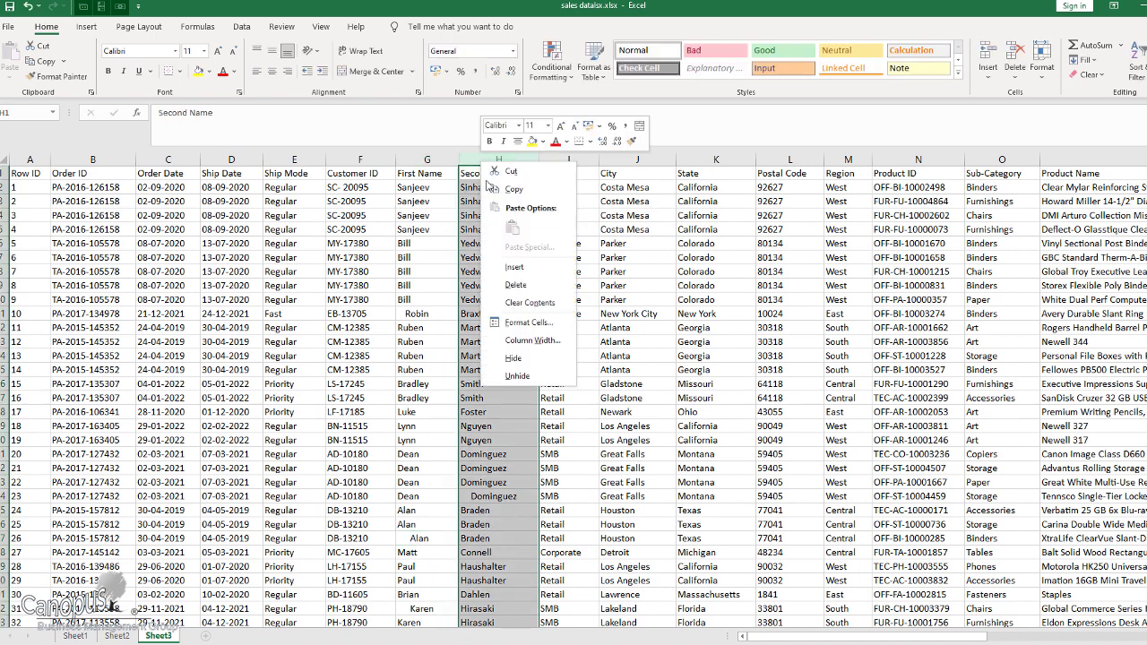
pyautogui.click(525, 267)
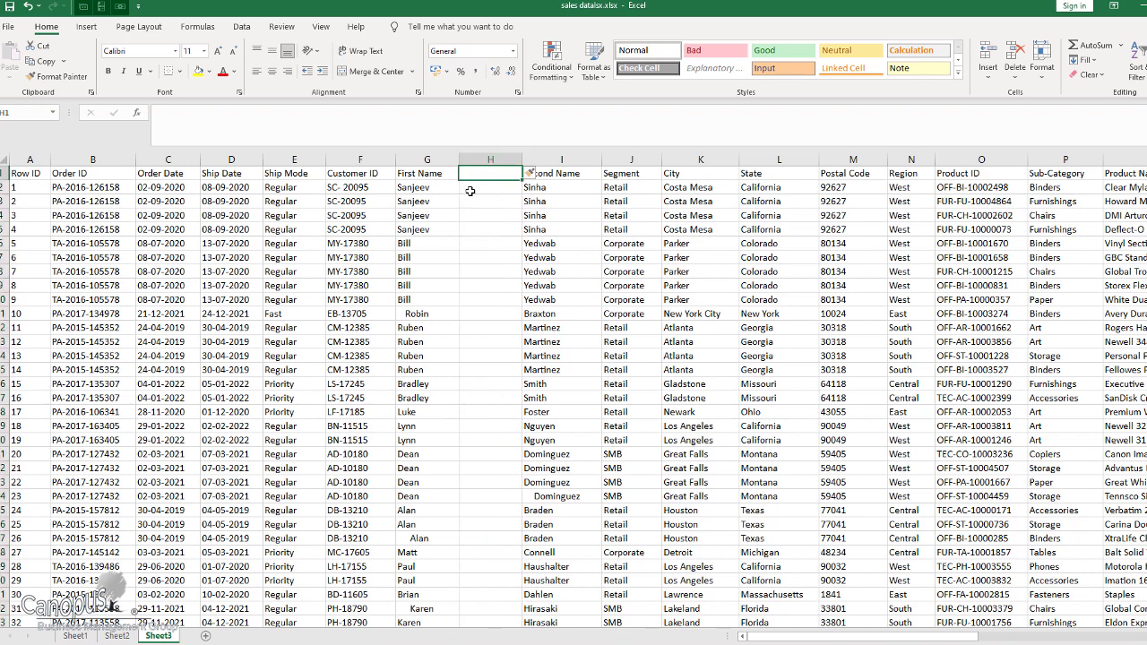
pyautogui.click(470, 190)
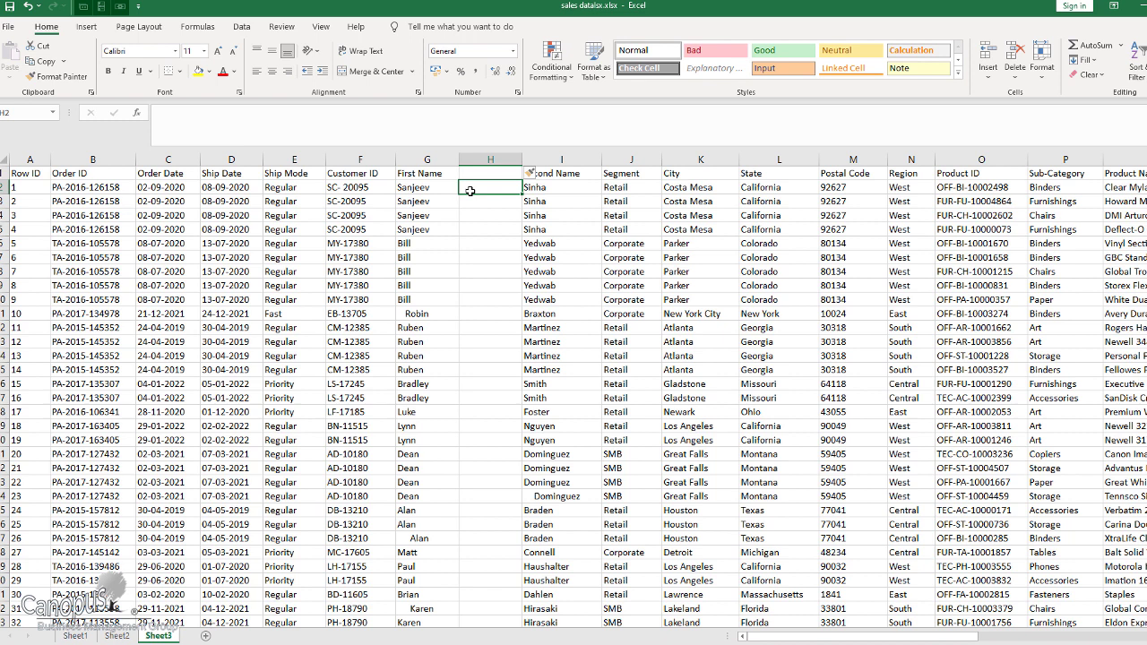
pyautogui.write('=')
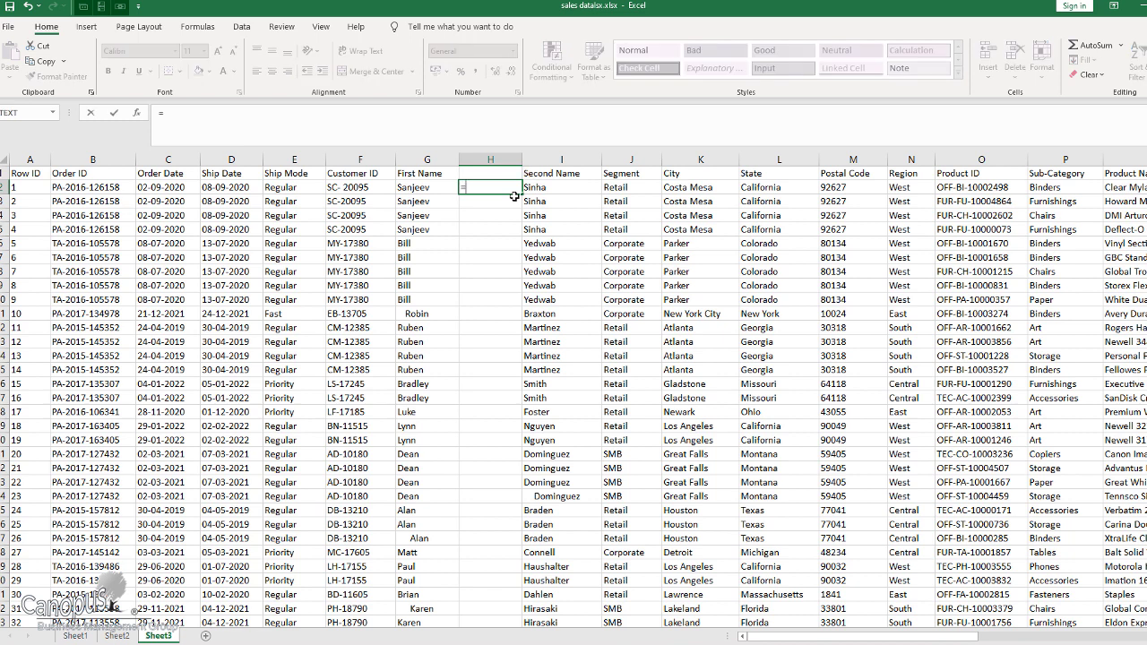
pyautogui.write('trim(')
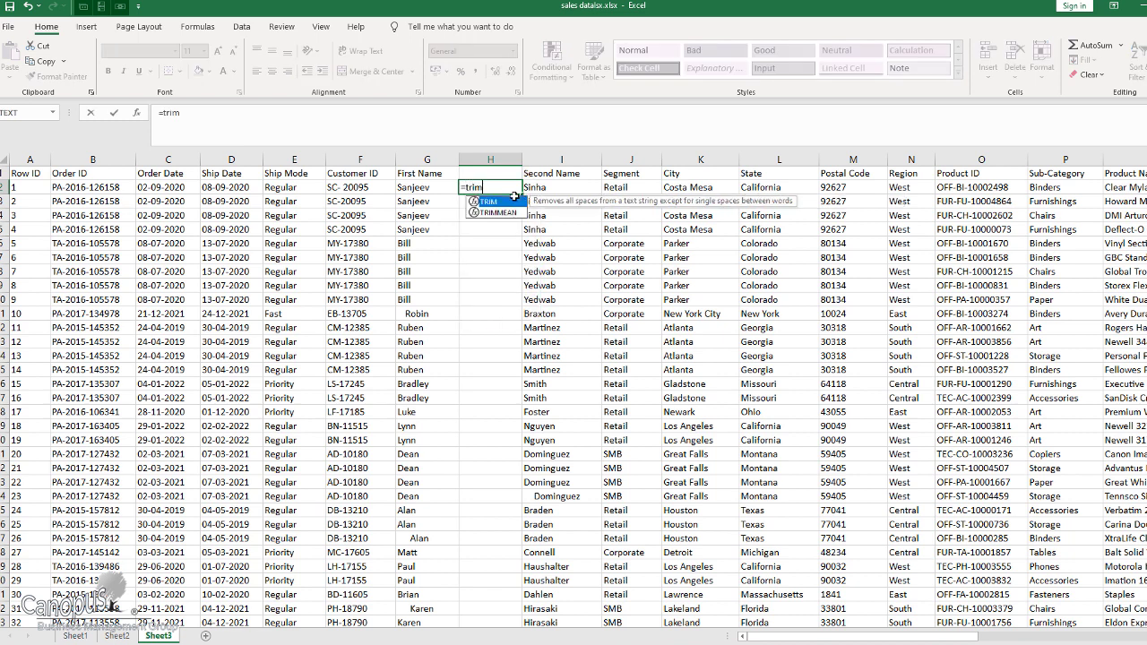
pyautogui.click(439, 187)
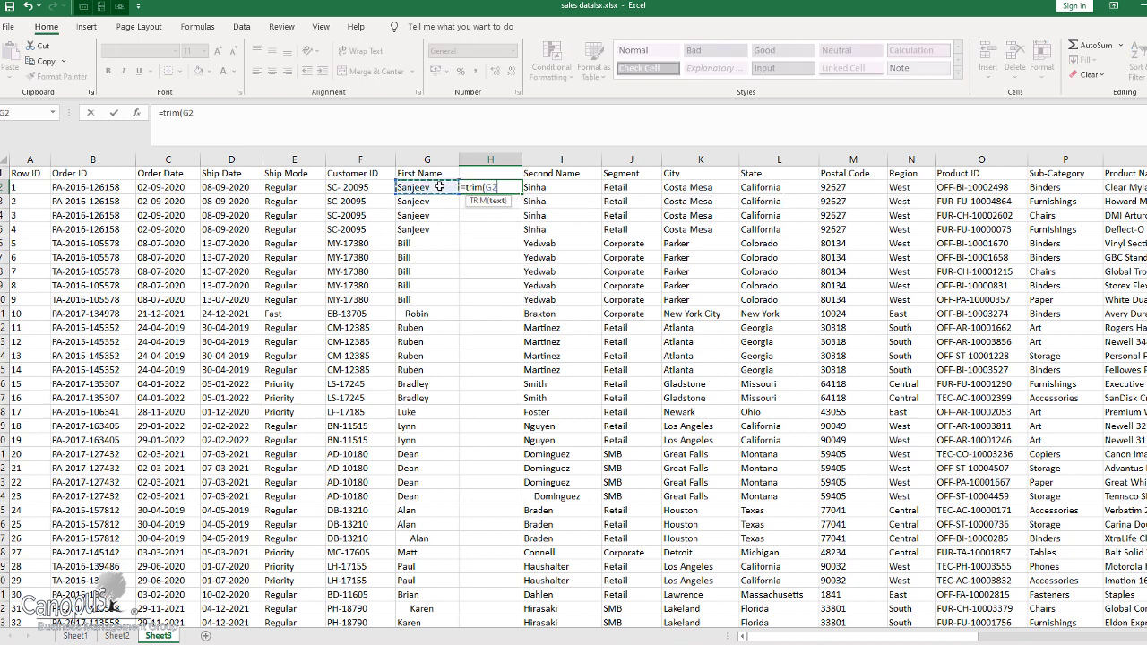
pyautogui.press('Return')
# - Fill the TRIM formula from H2 down to H14
pyautogui.click(478, 188)
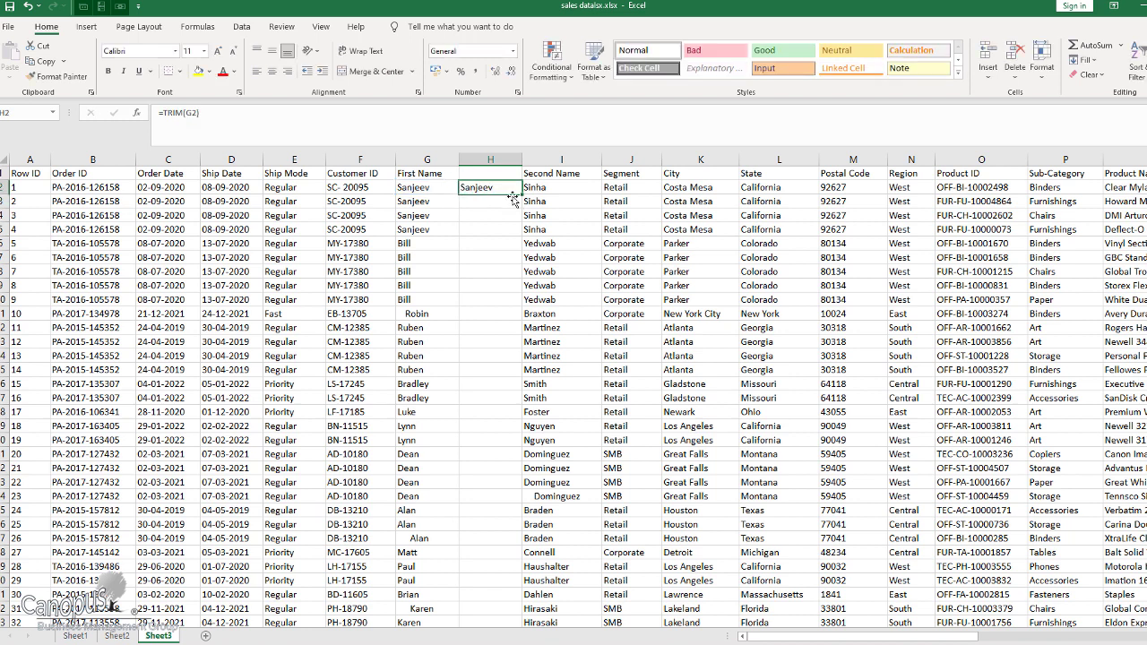
pyautogui.moveTo(521, 194); pyautogui.dragTo(519, 358)
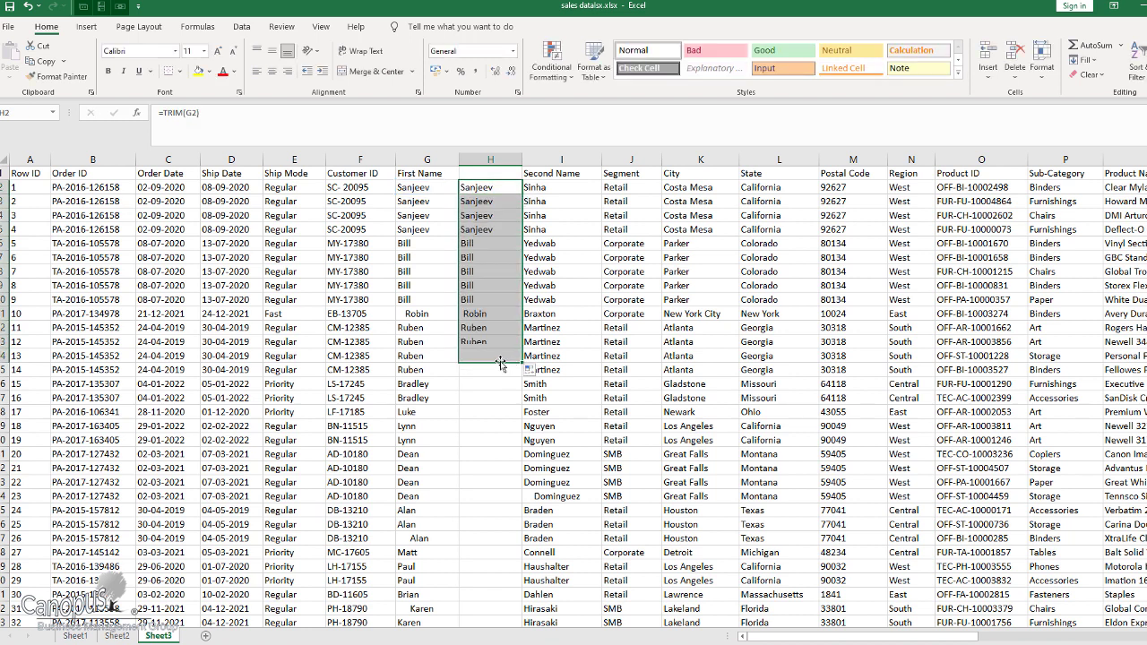
pyautogui.click(475, 412)
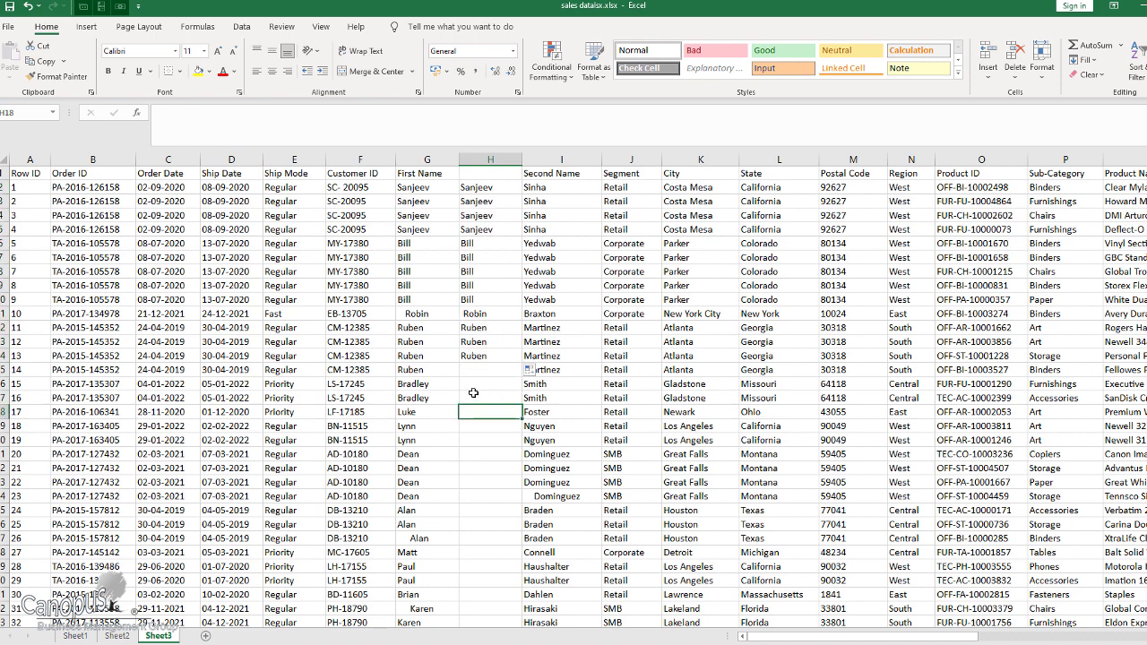
# - Inspect the TRIM formula in H11, the leading spaces in G11 and the indented Second Name entry in I24
pyautogui.doubleClick(464, 314)
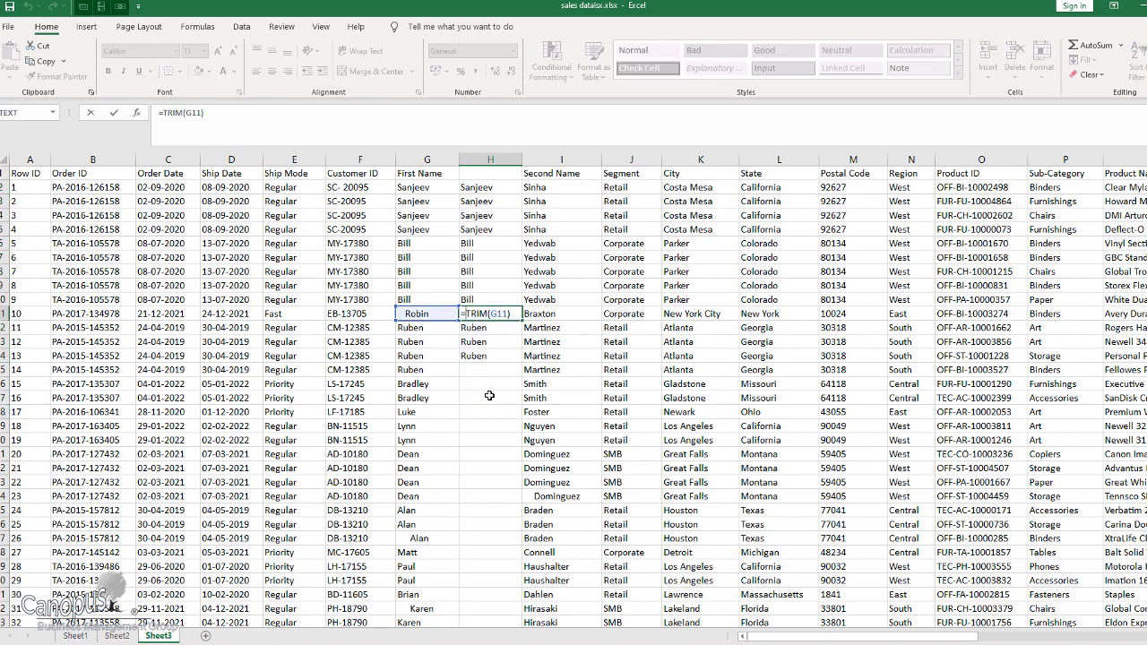
pyautogui.press('Escape')
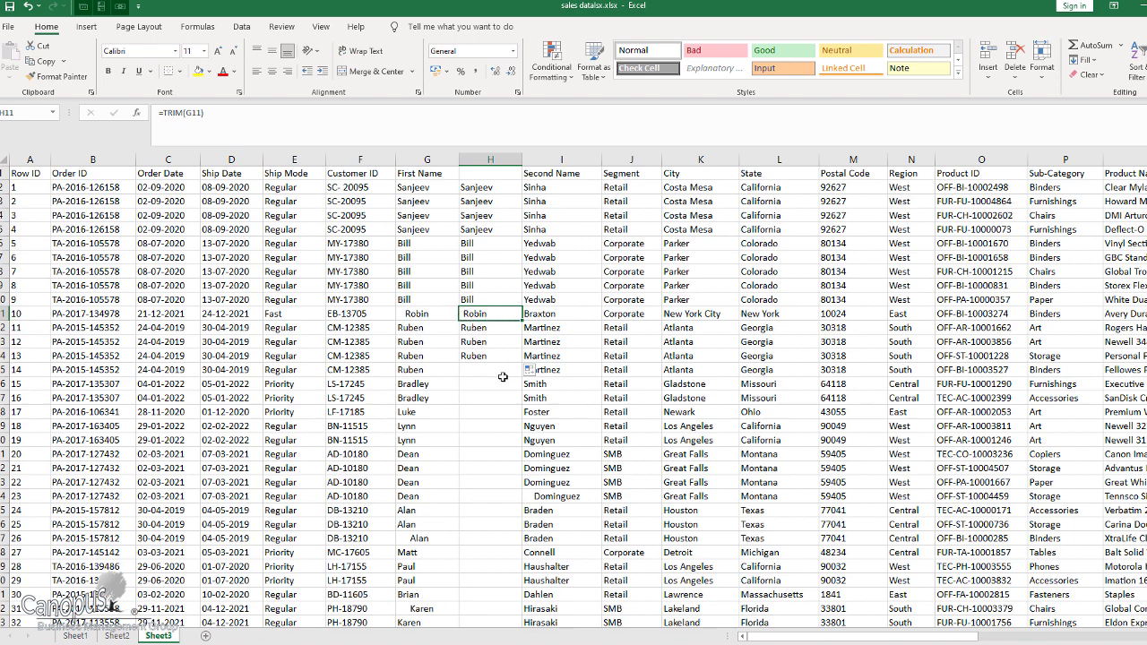
pyautogui.doubleClick(402, 314)
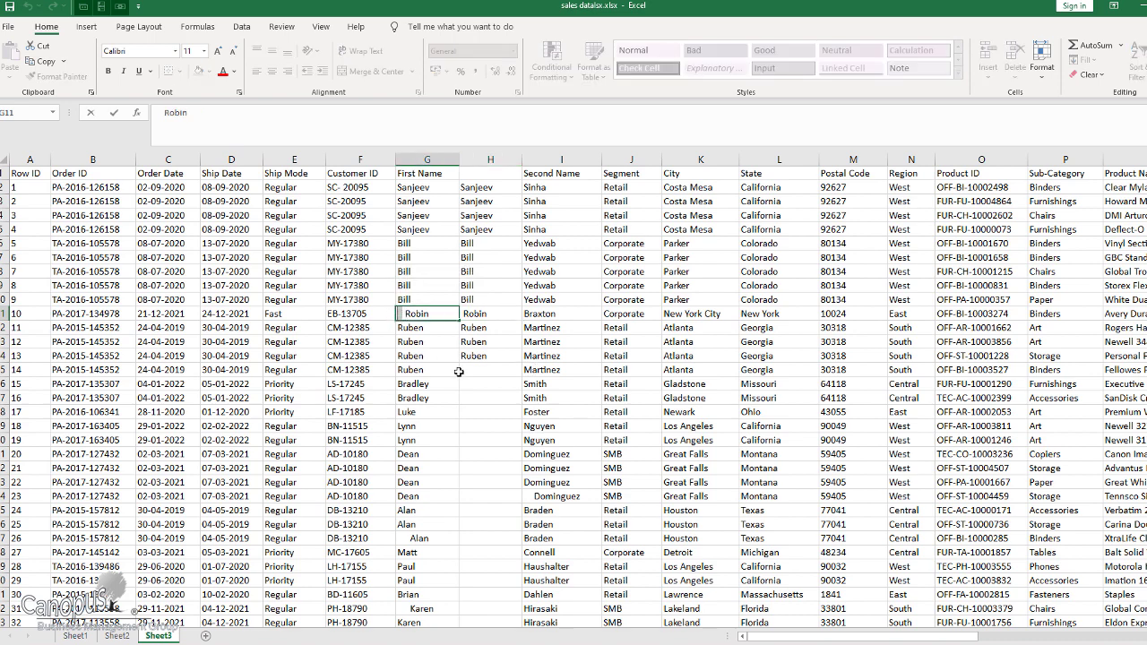
pyautogui.click(480, 409)
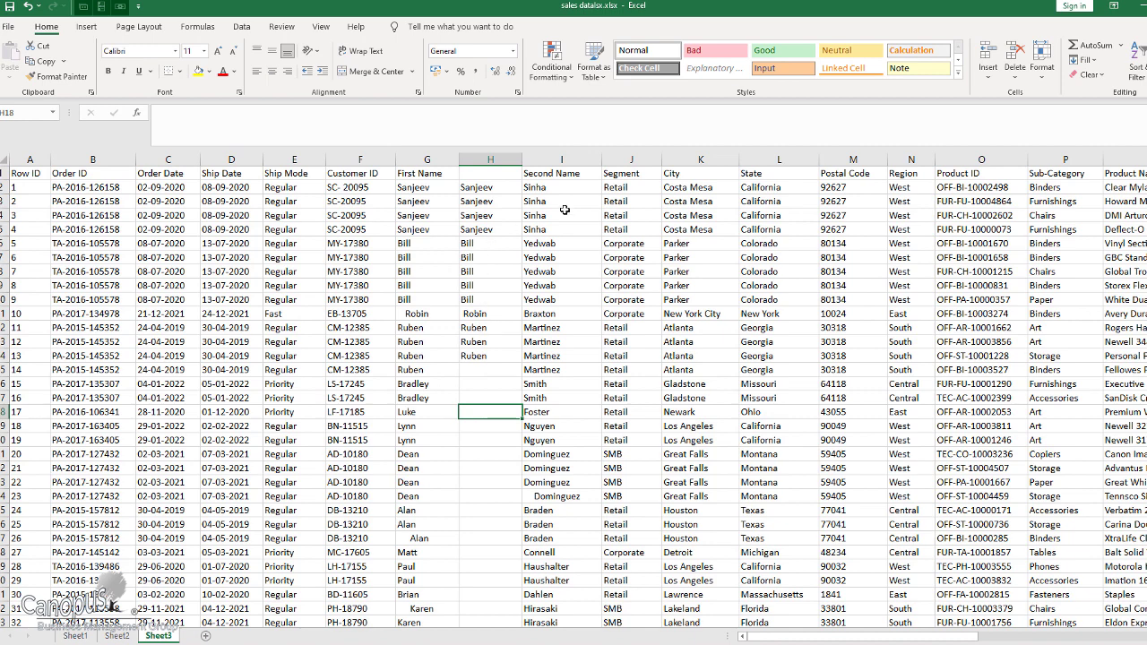
pyautogui.click(557, 495)
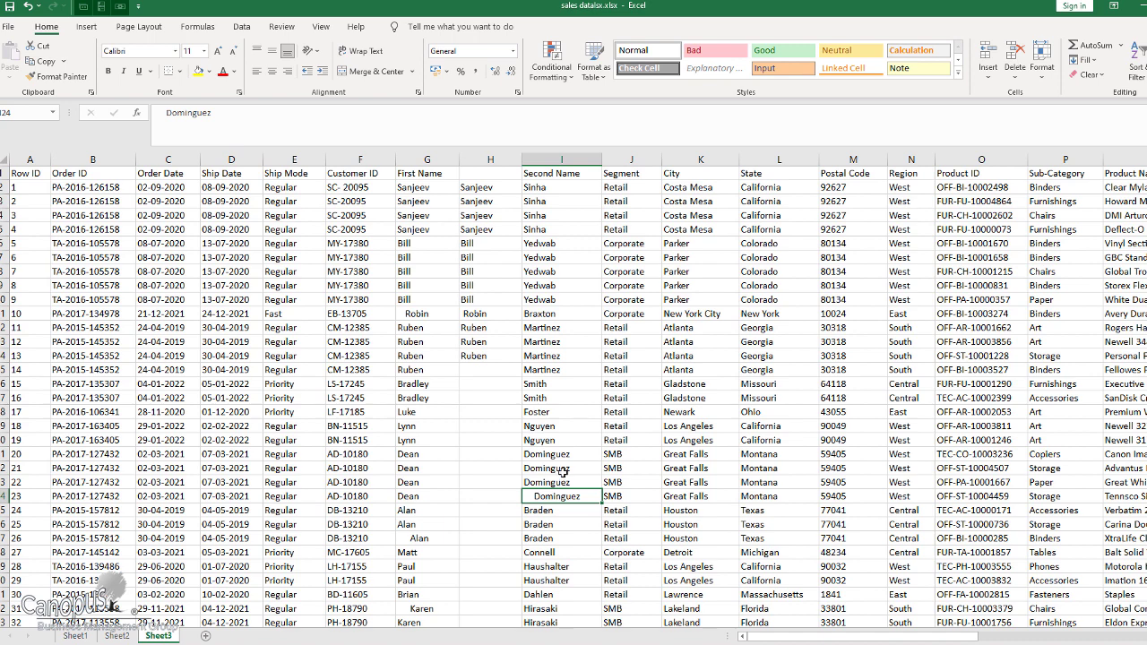
# - Clear the TRIM results from column H and insert an empty column before Segment
pyautogui.click(492, 164)
pyautogui.press('Delete')
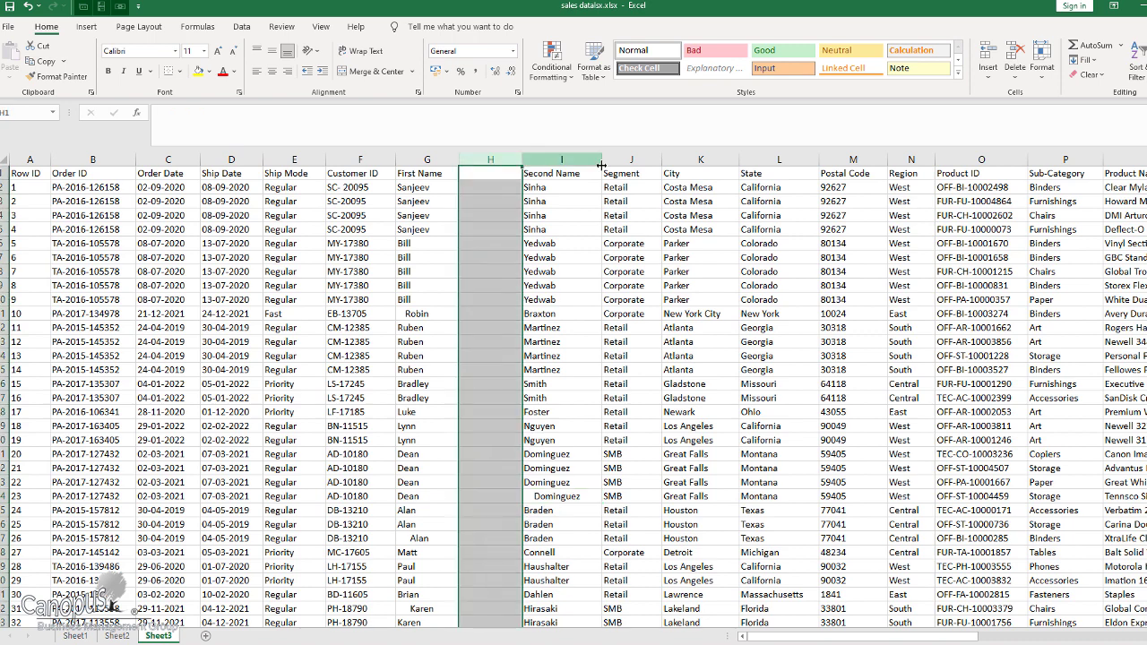
pyautogui.click(632, 161)
pyautogui.rightClick(633, 163)
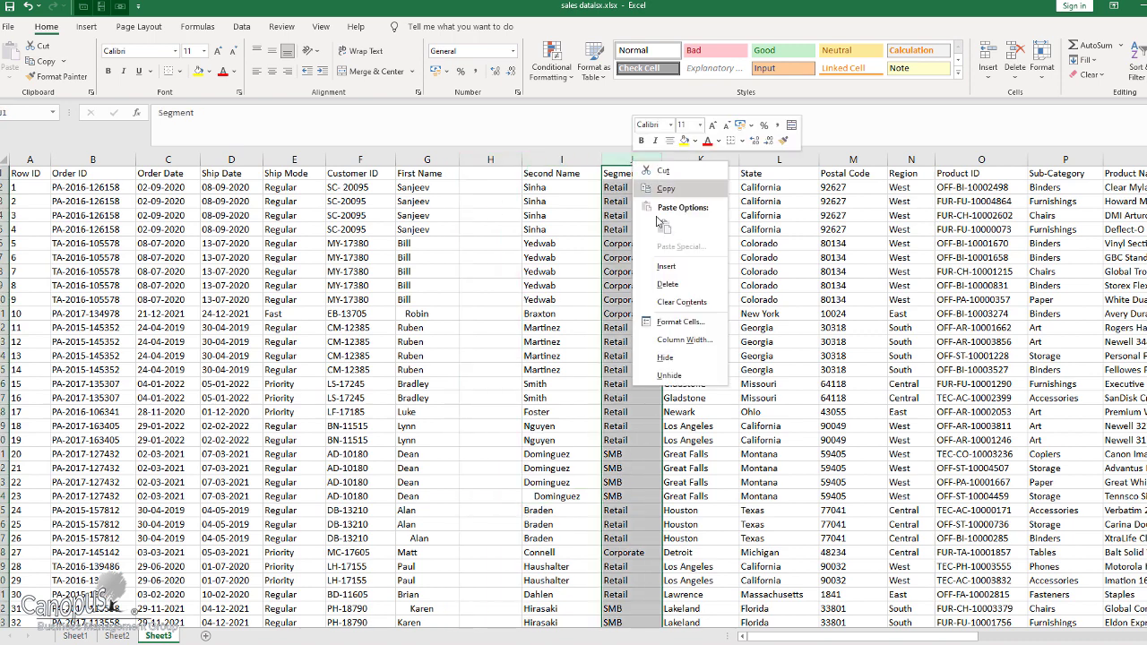
pyautogui.click(663, 266)
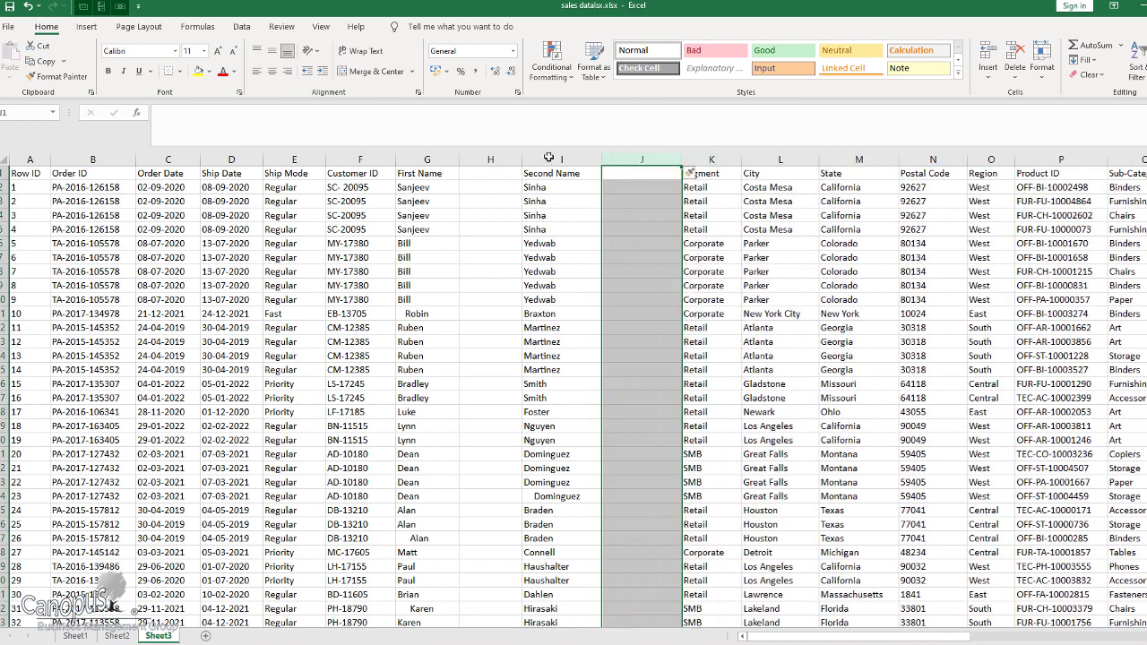
# - Move the Second Name column into empty column H, directly beside First Name
pyautogui.click(531, 161)
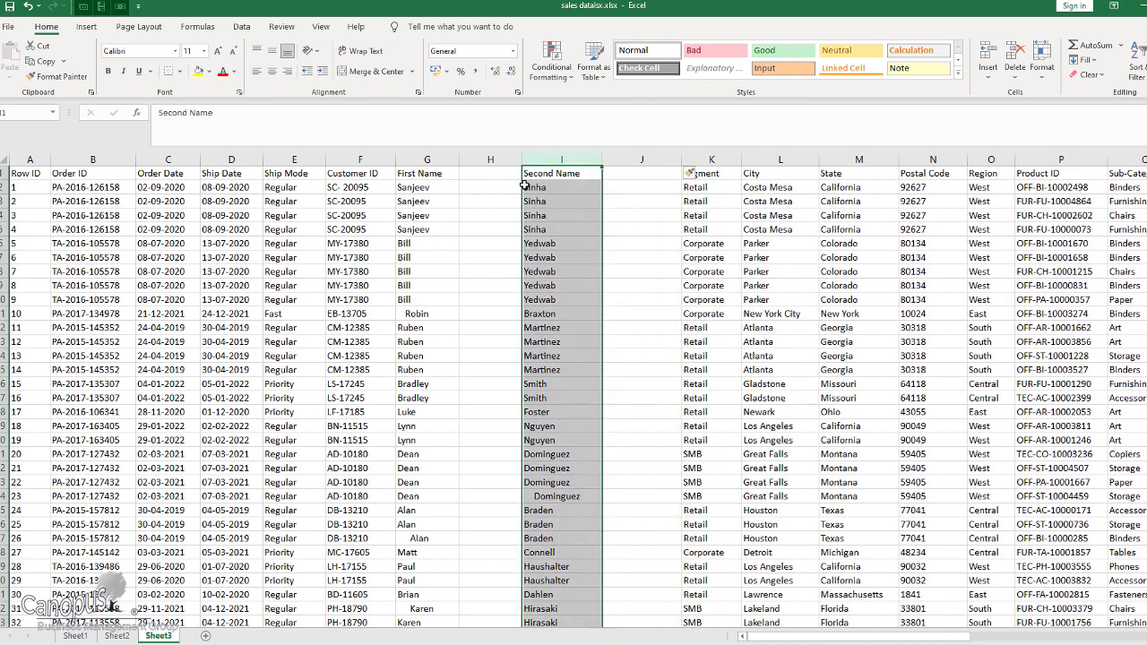
pyautogui.moveTo(515, 183); pyautogui.dragTo(502, 186)
pyautogui.click(579, 178)
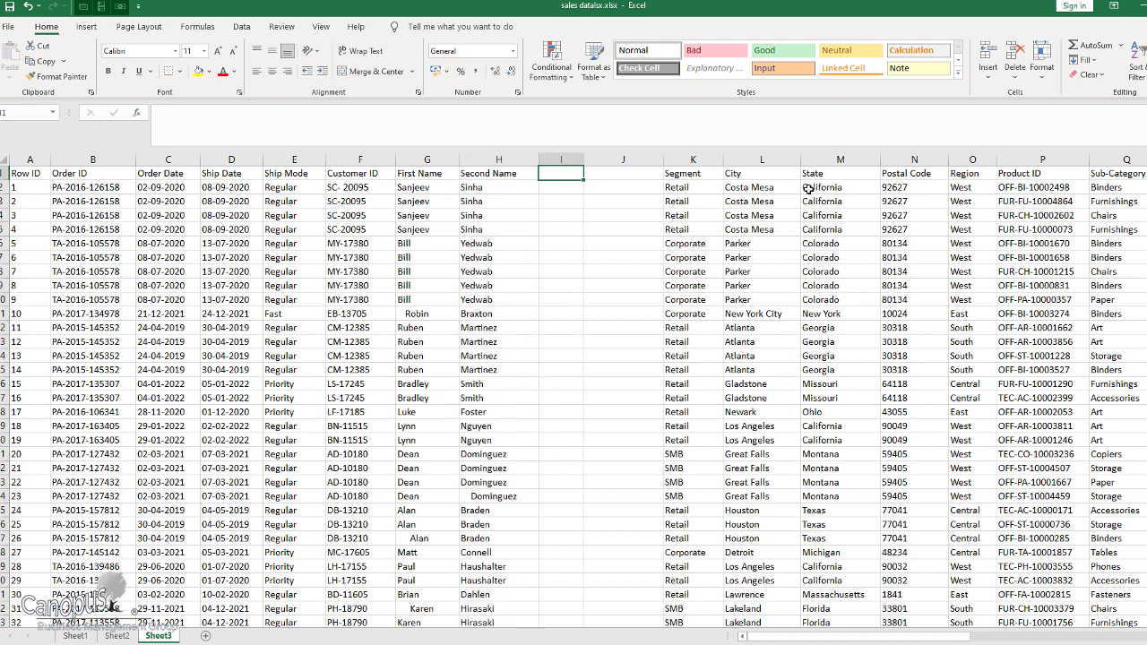
# - Combine First Name and Second Name with a space between them by entering =CONCATENATE(G2," ",H2) in I2
pyautogui.press('Down')
pyautogui.write('=')
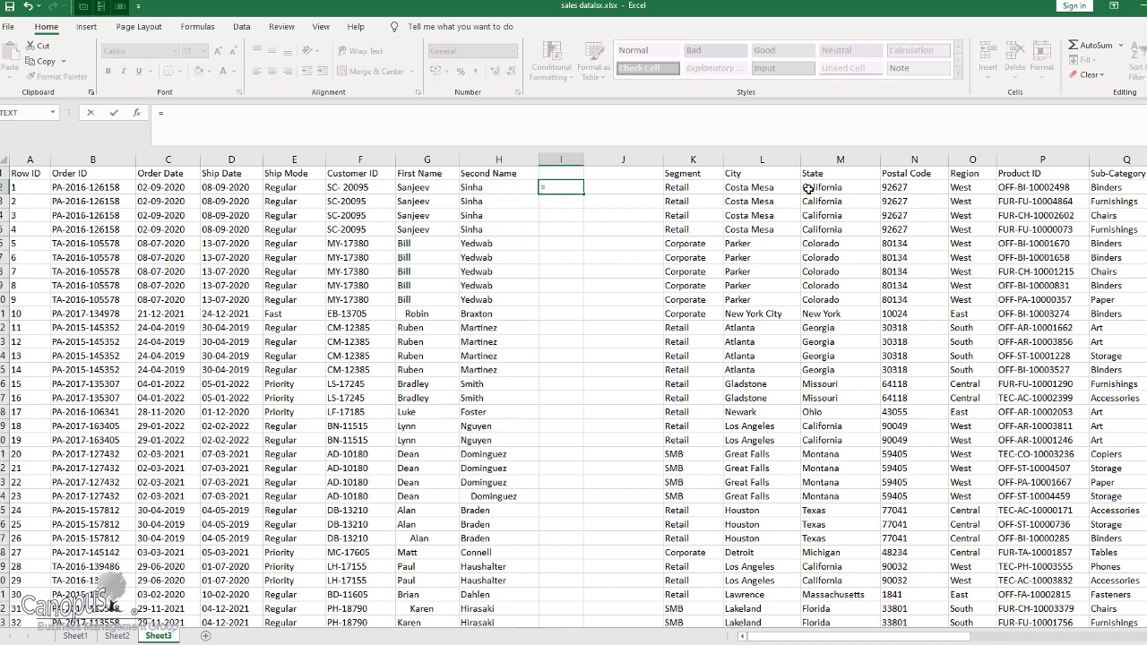
pyautogui.press('Left')
pyautogui.press('Left')
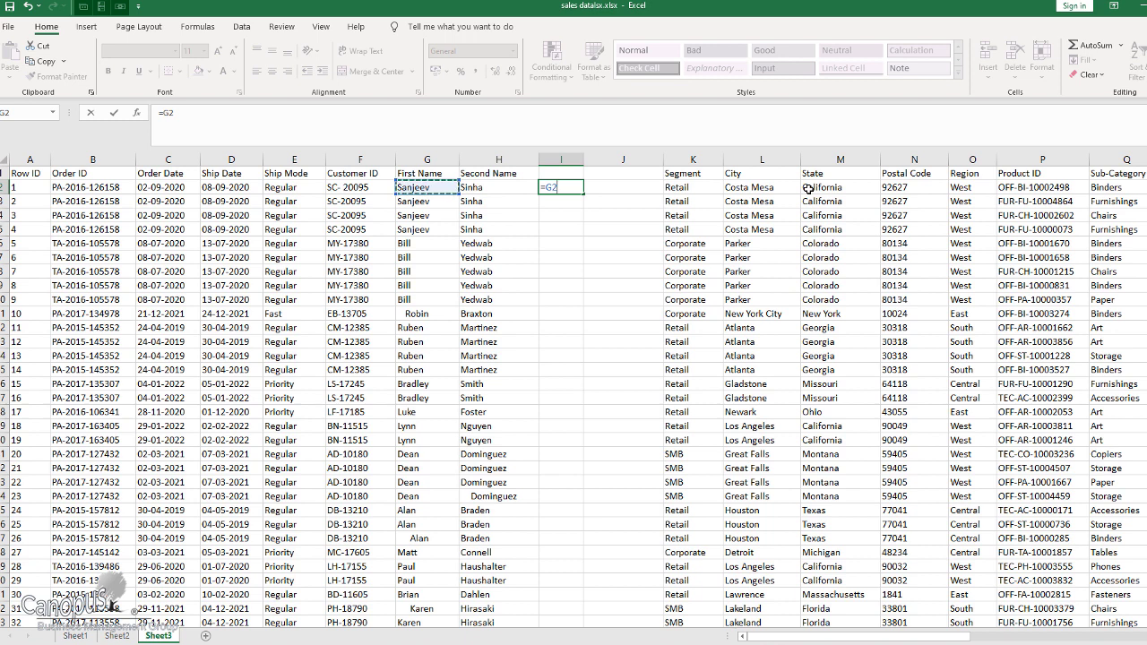
pyautogui.write('co')
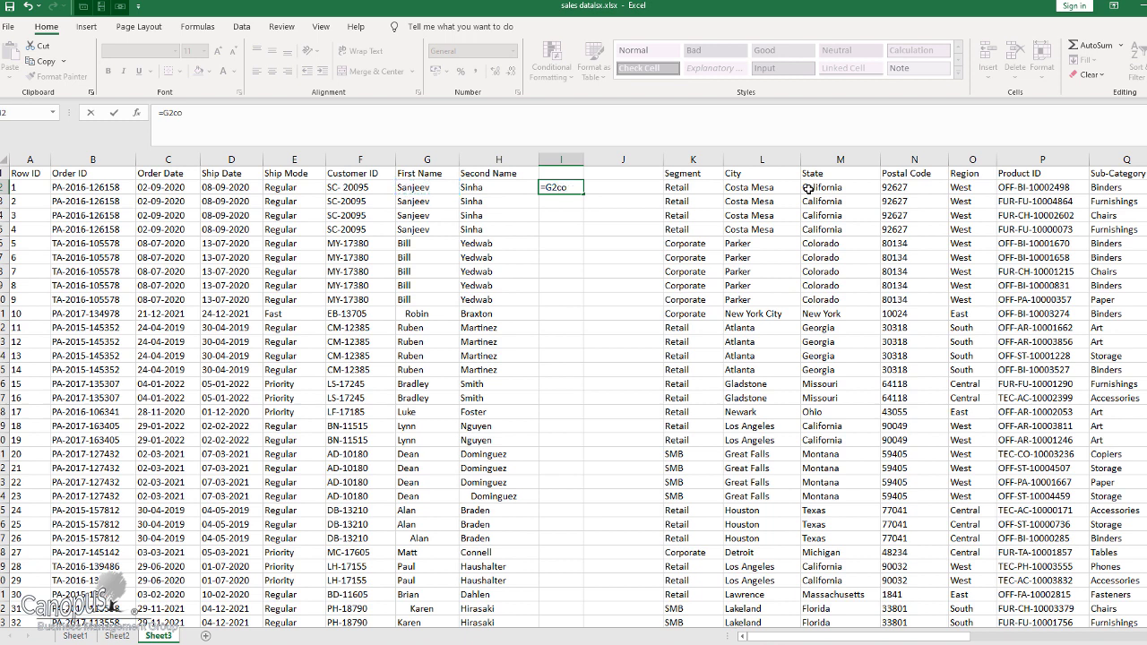
pyautogui.press('BackSpace')
pyautogui.press('BackSpace')
pyautogui.press('BackSpace')
pyautogui.press('BackSpace')
pyautogui.write('co')
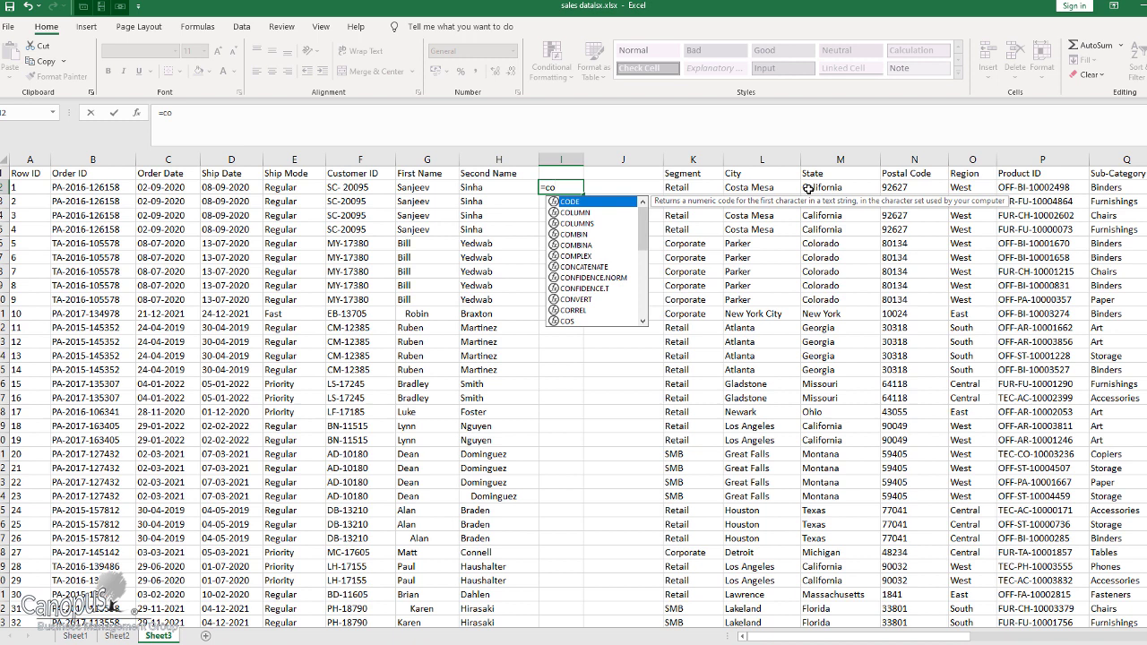
pyautogui.write('n')
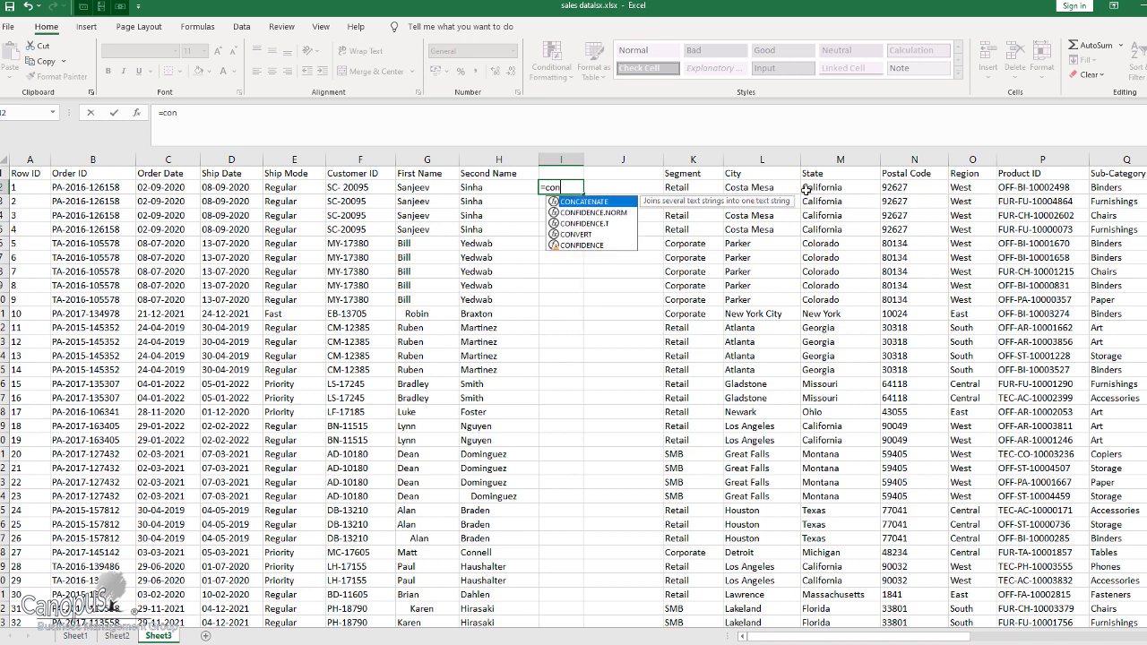
pyautogui.doubleClick(602, 204)
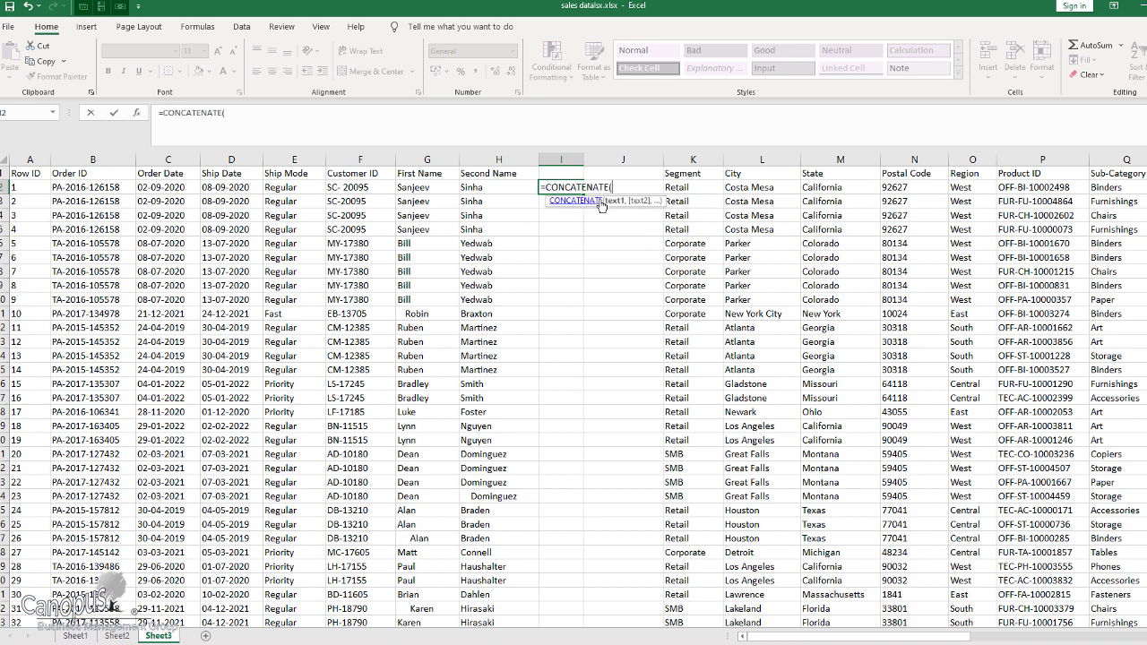
pyautogui.click(427, 185)
pyautogui.write(',')
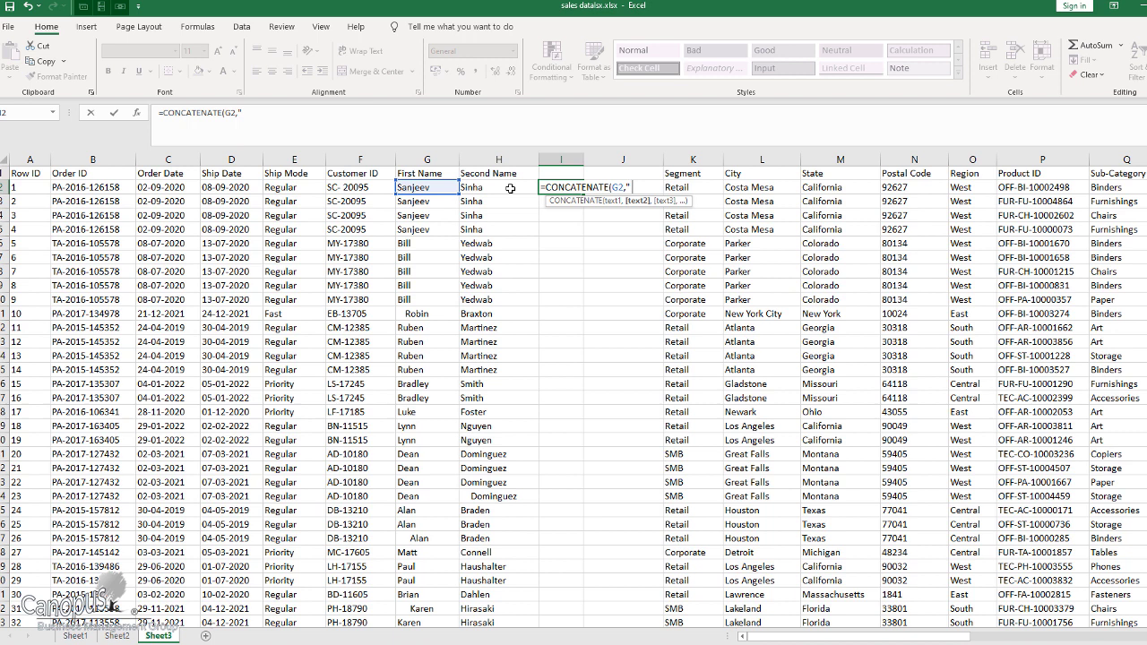
pyautogui.write('" ",')
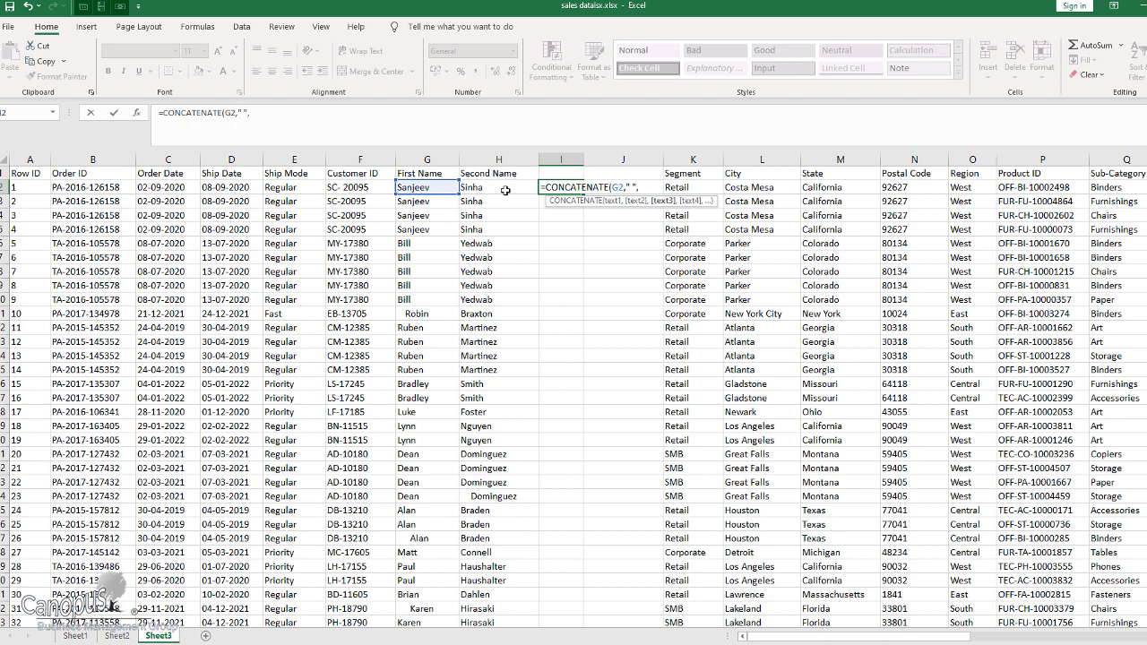
pyautogui.click(492, 188)
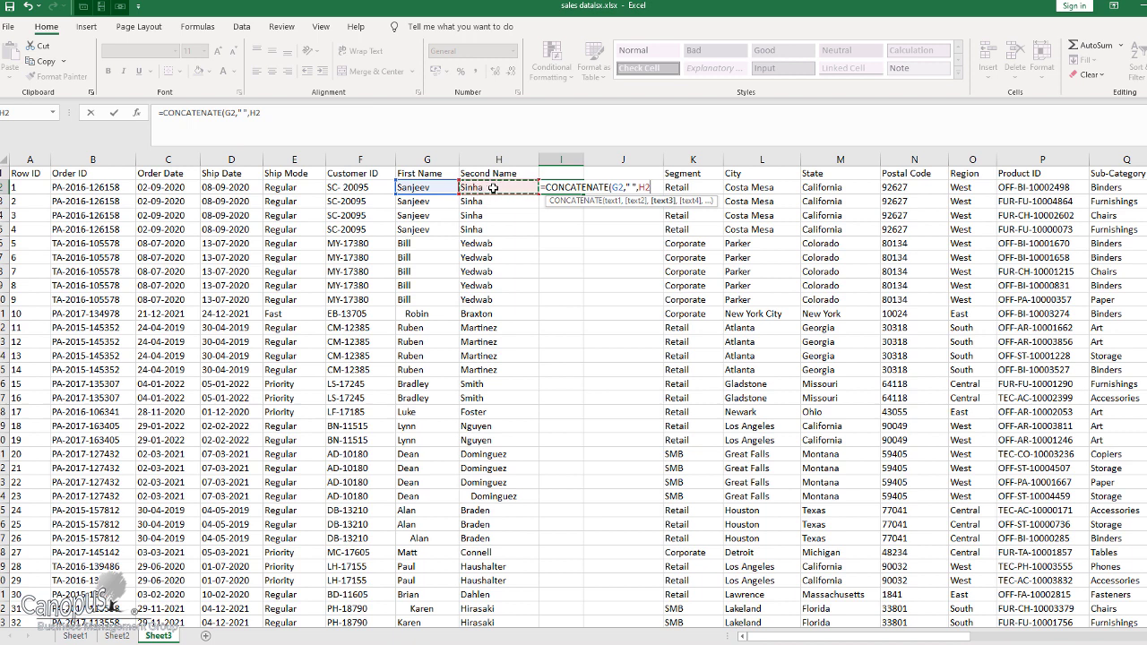
pyautogui.write(')')
pyautogui.press('Return')
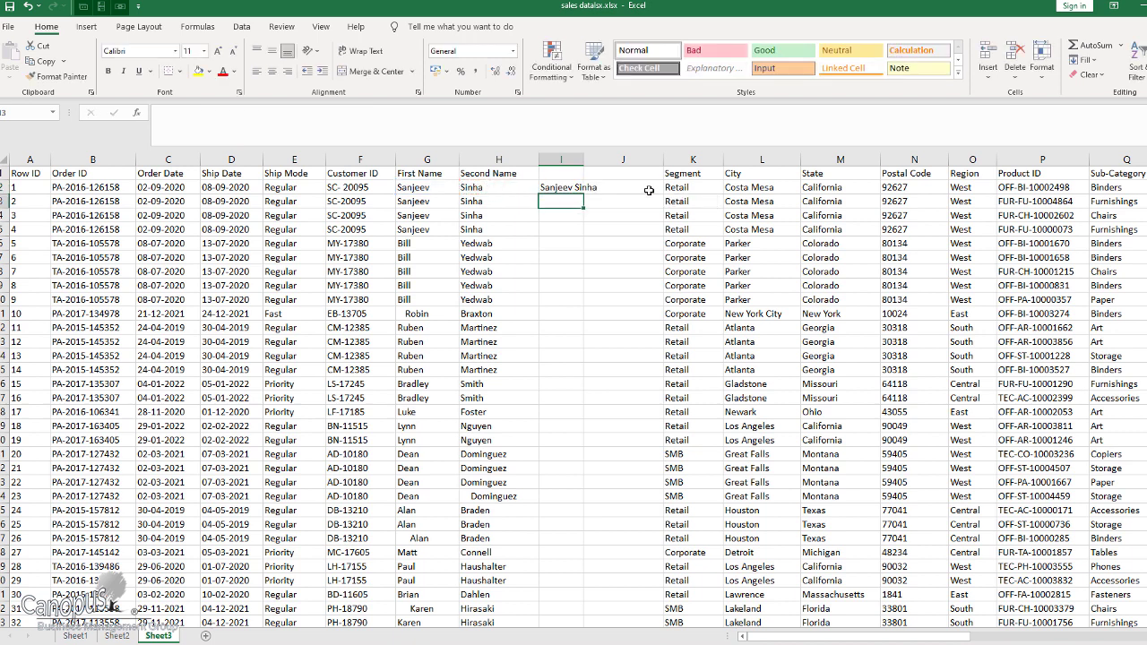
# - Widen column I and fill the CONCATENATE formula from I2 down to I25
pyautogui.moveTo(583, 159); pyautogui.dragTo(582, 515)
pyautogui.click(583, 187)
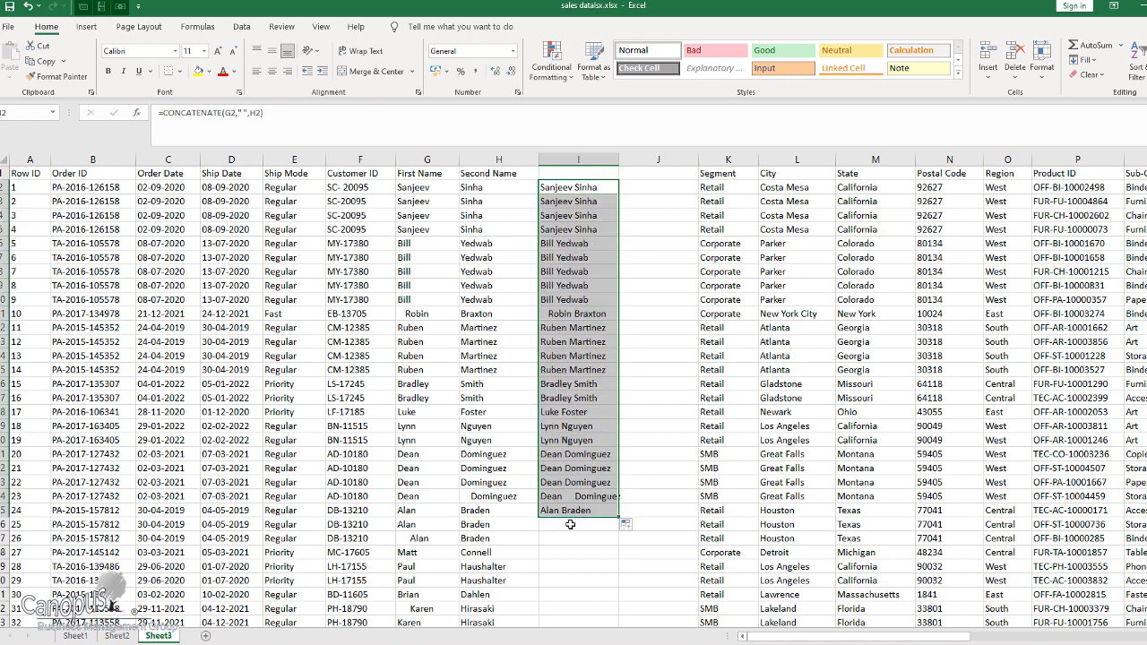
pyautogui.click(555, 538)
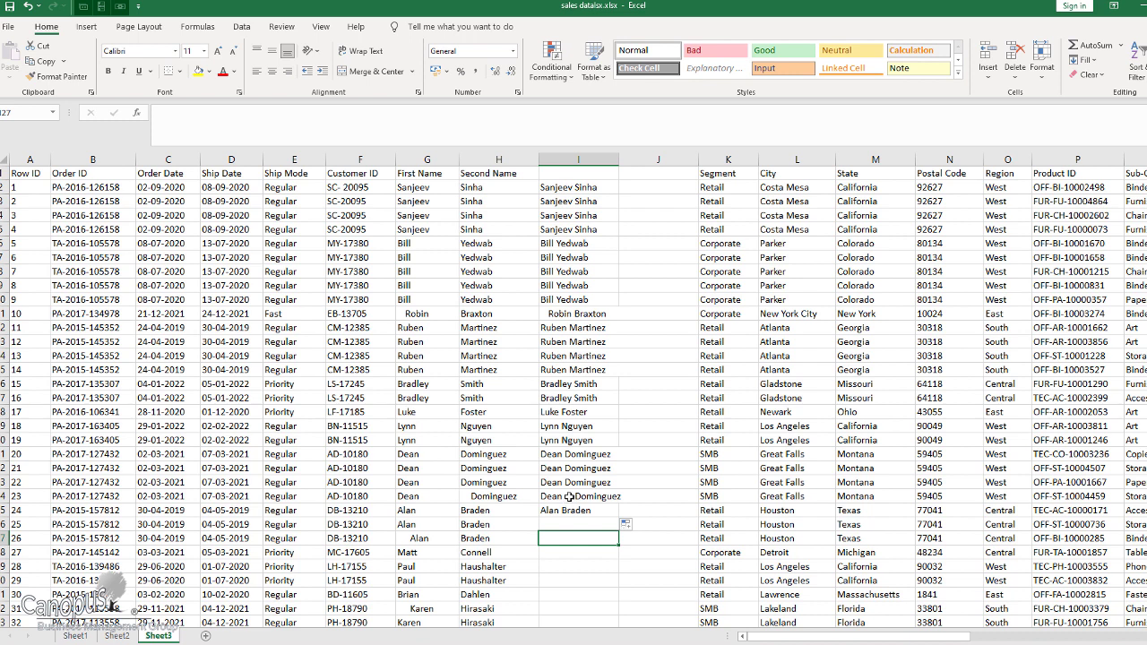
pyautogui.click(569, 496)
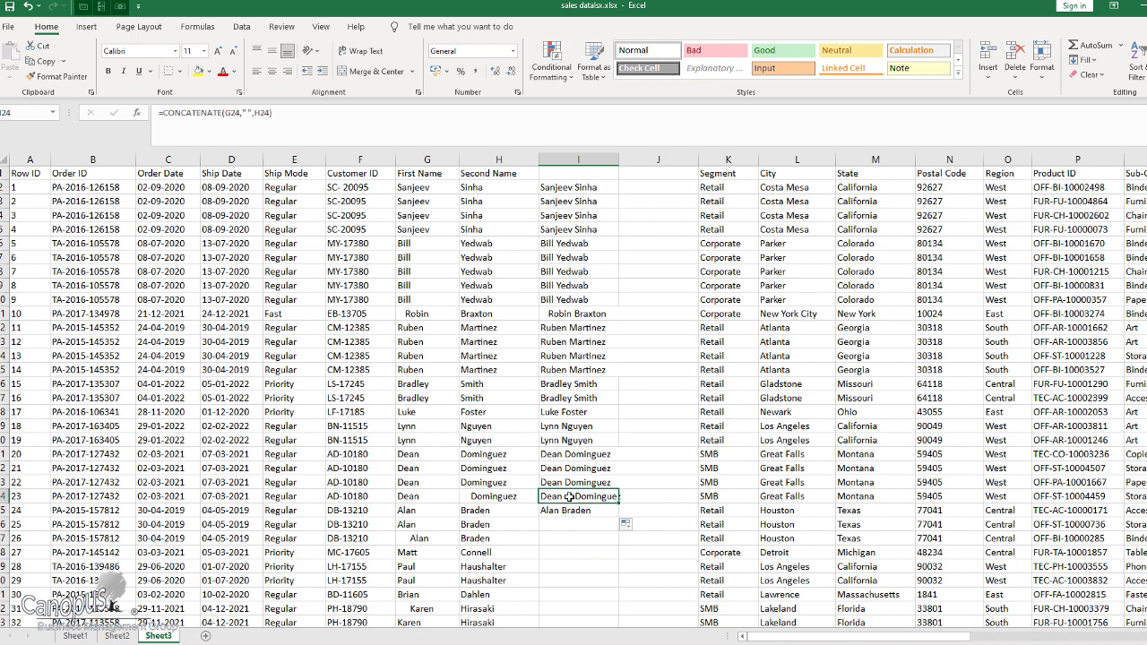
# - Wrap the I2 formula in TRIM as =TRIM(CONCATENATE(G2," ",H2)) and fill it down to I25
pyautogui.doubleClick(600, 189)
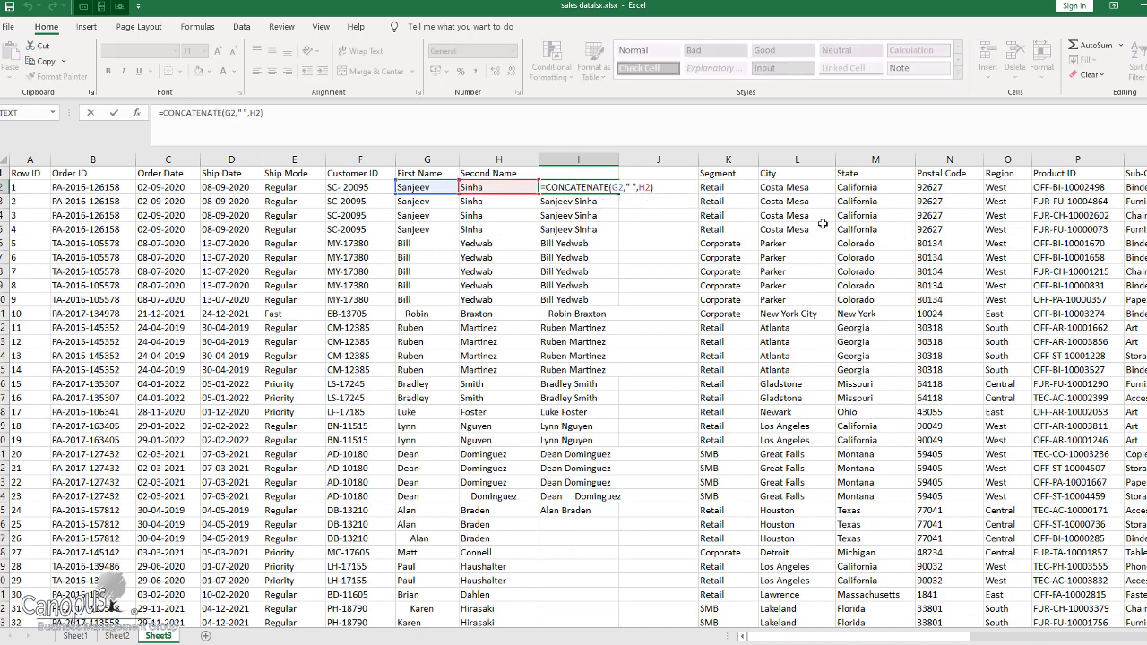
pyautogui.press('Home')
pyautogui.press('Right')
pyautogui.write('trim(')
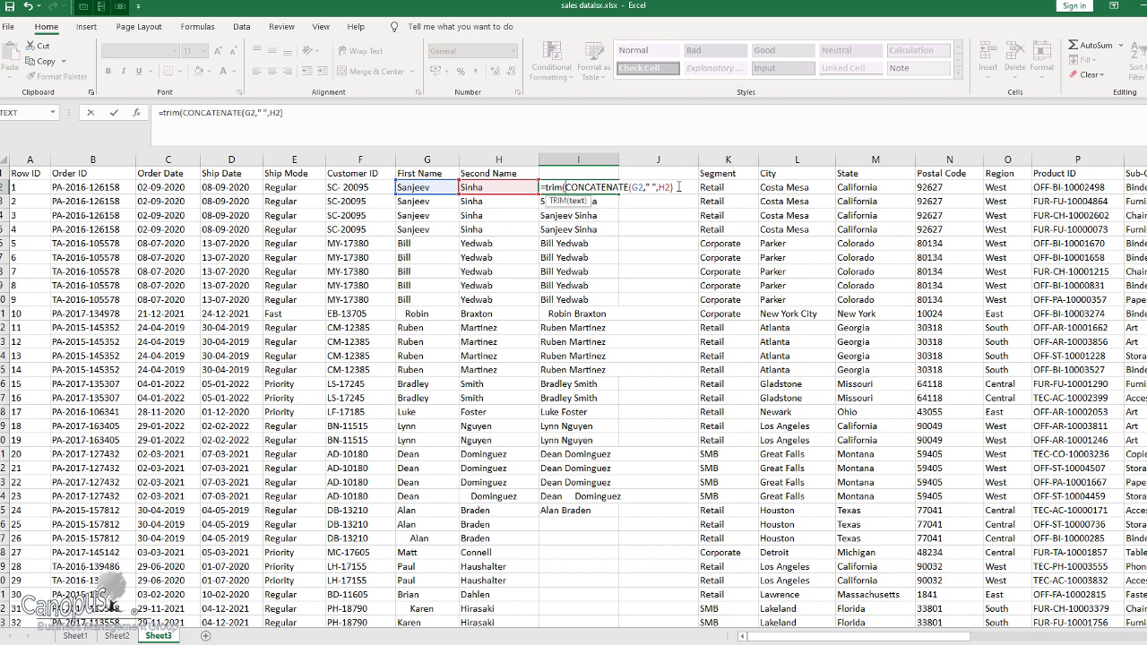
pyautogui.hotkey('ctrl', 'Return')
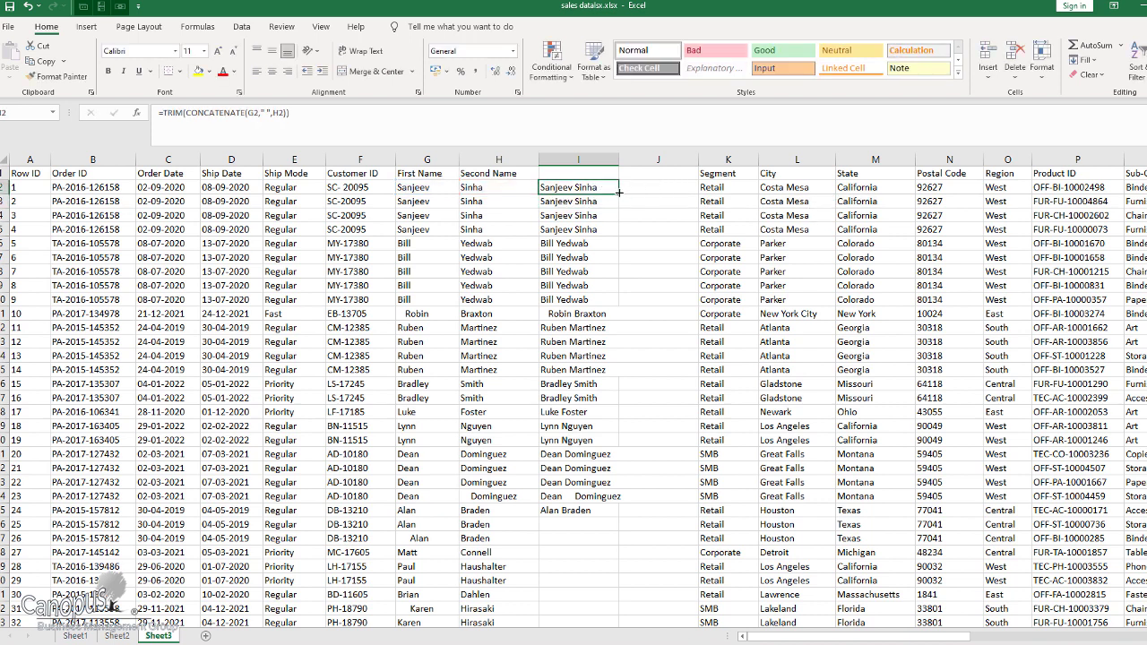
pyautogui.moveTo(618, 192); pyautogui.dragTo(618, 523)
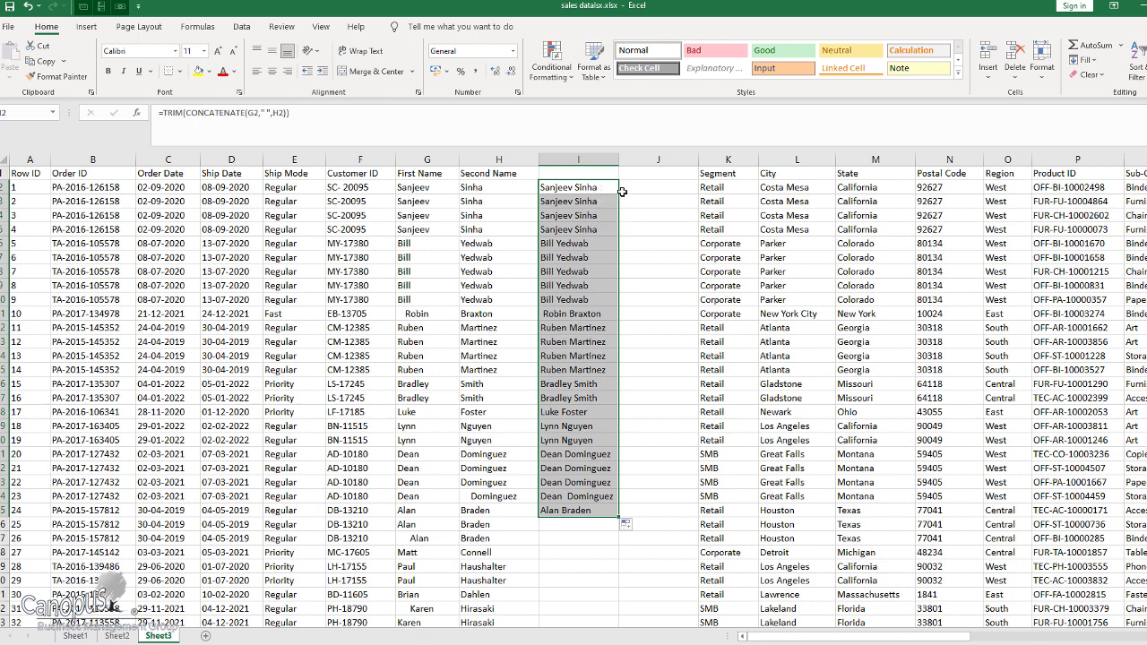
# - Enter =G2&" "&H2 in J2 to join first and second names, and fill it down to J25
pyautogui.click(645, 190)
pyautogui.write('=')
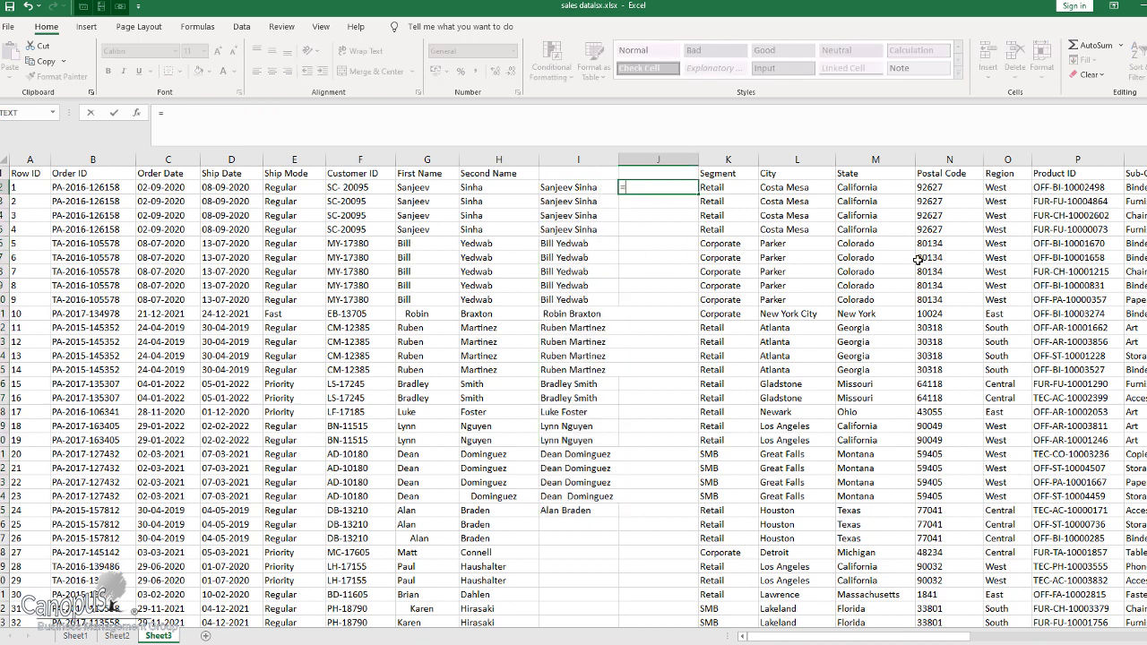
pyautogui.press('Left')
pyautogui.press('Left')
pyautogui.press('Left')
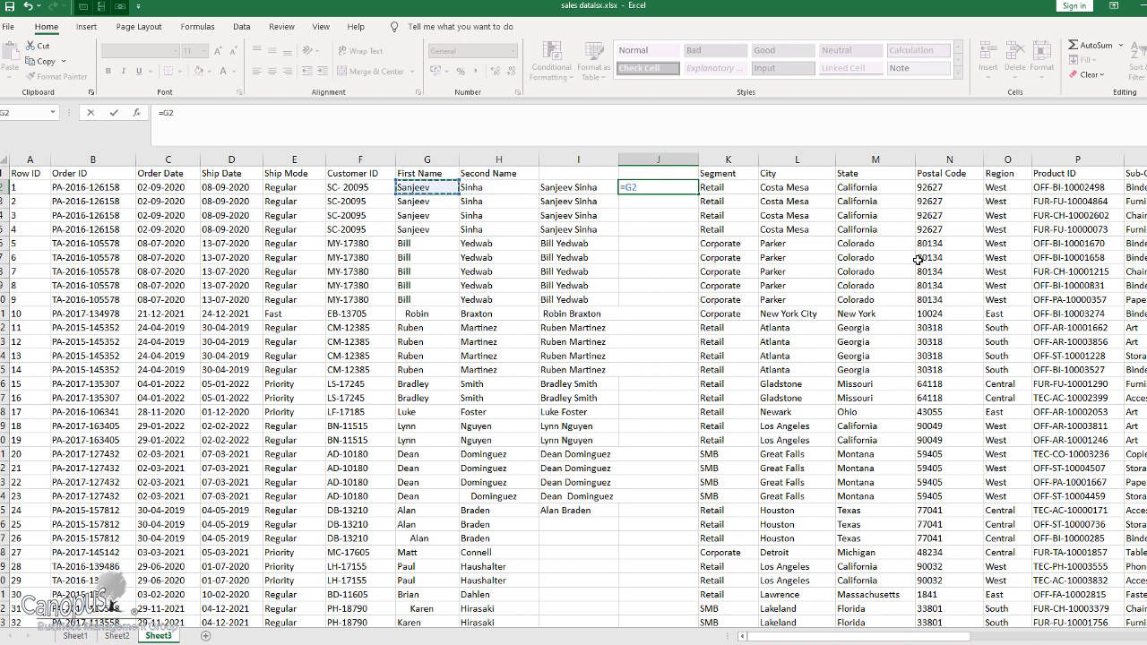
pyautogui.write('&" "&')
pyautogui.click(508, 186)
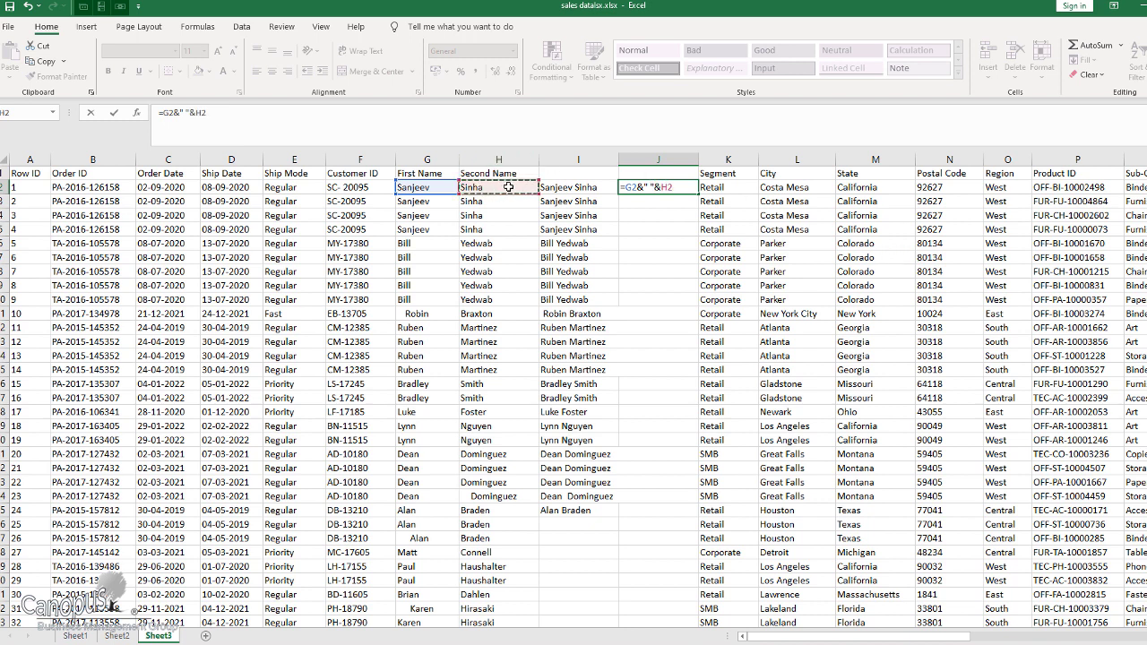
pyautogui.press('Return')
pyautogui.click(637, 187)
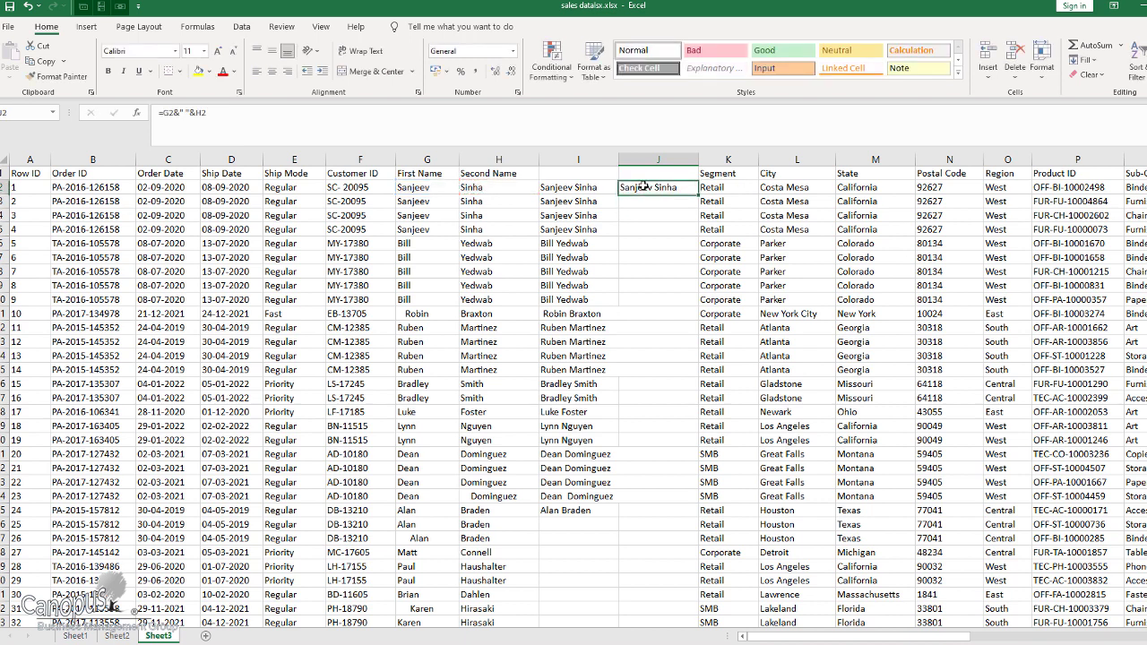
pyautogui.moveTo(700, 193); pyautogui.dragTo(673, 523)
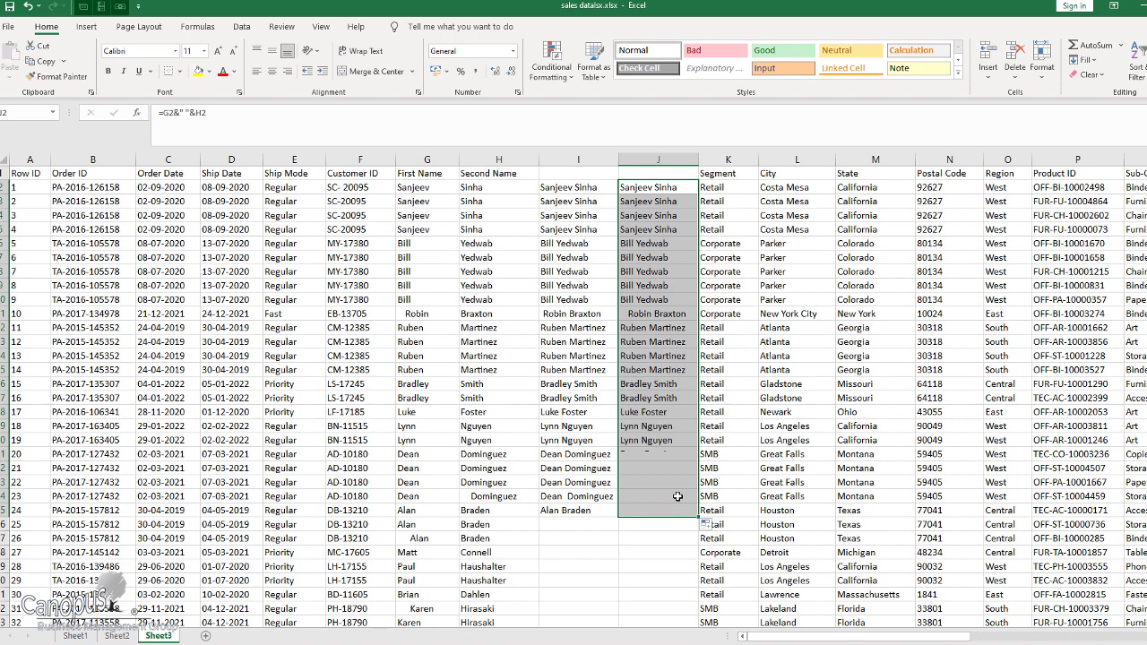
# - Try =TRIM(G2&" "&H2) in J2 and down to J25, and clear the range
pyautogui.doubleClick(625, 189)
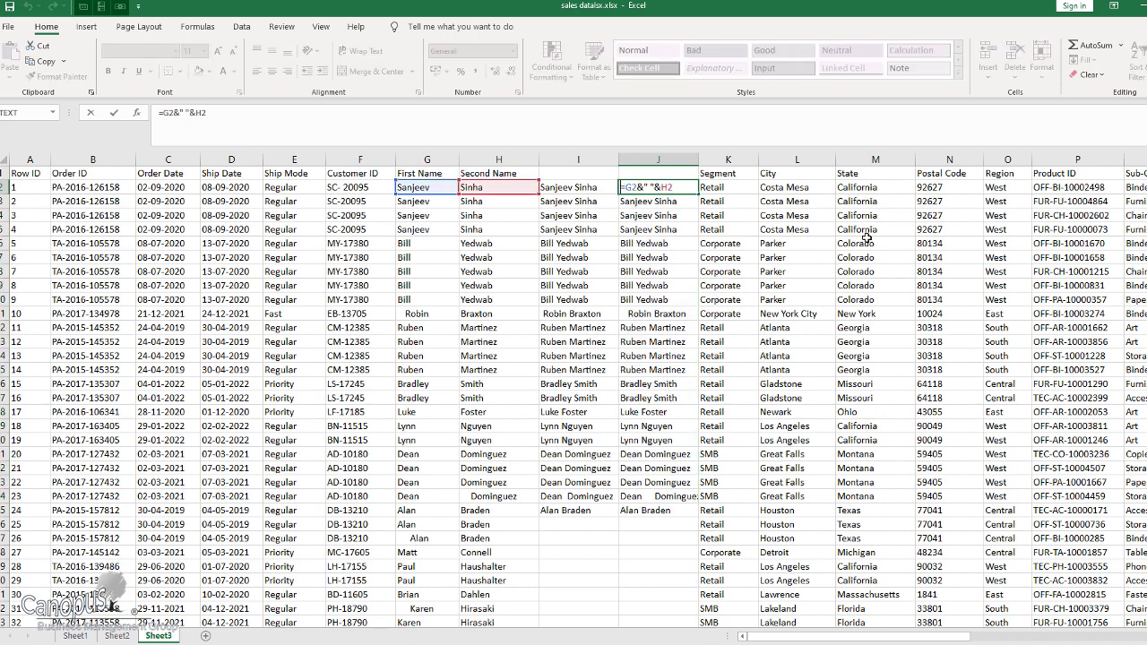
pyautogui.write('Trim')
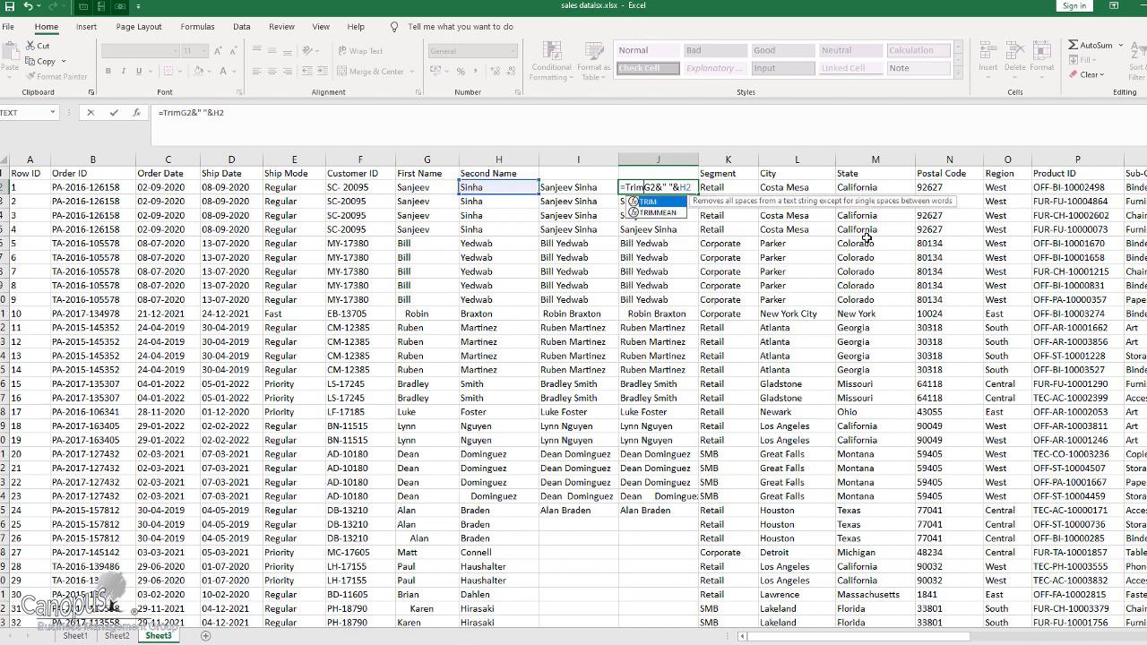
pyautogui.write('(')
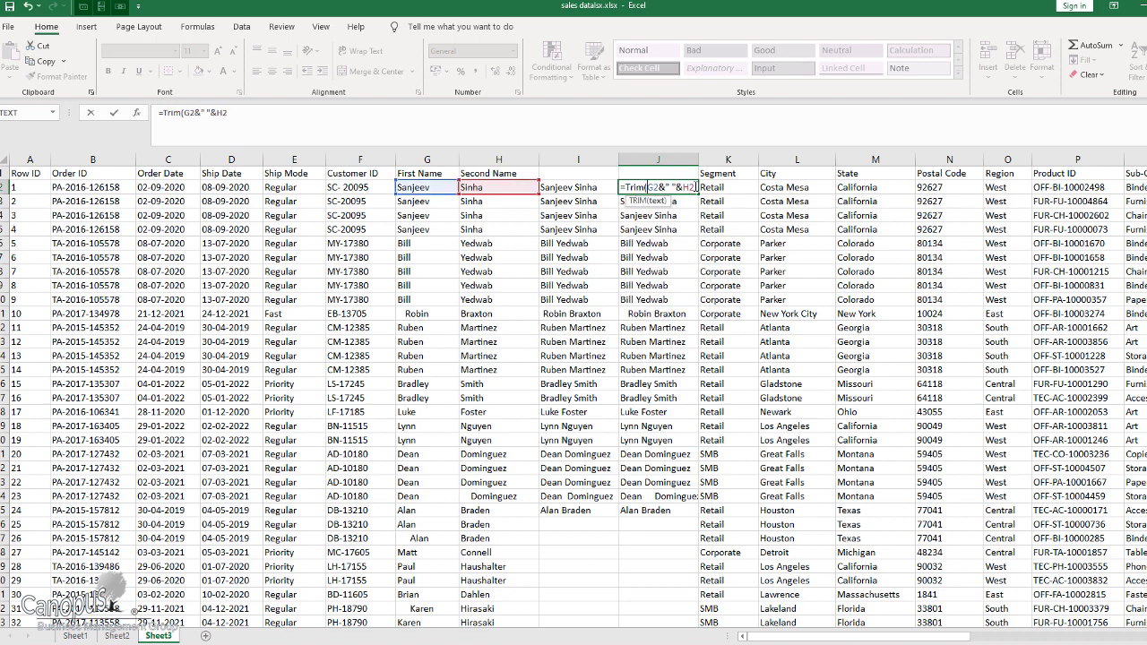
pyautogui.hotkey('ctrl', 'Return')
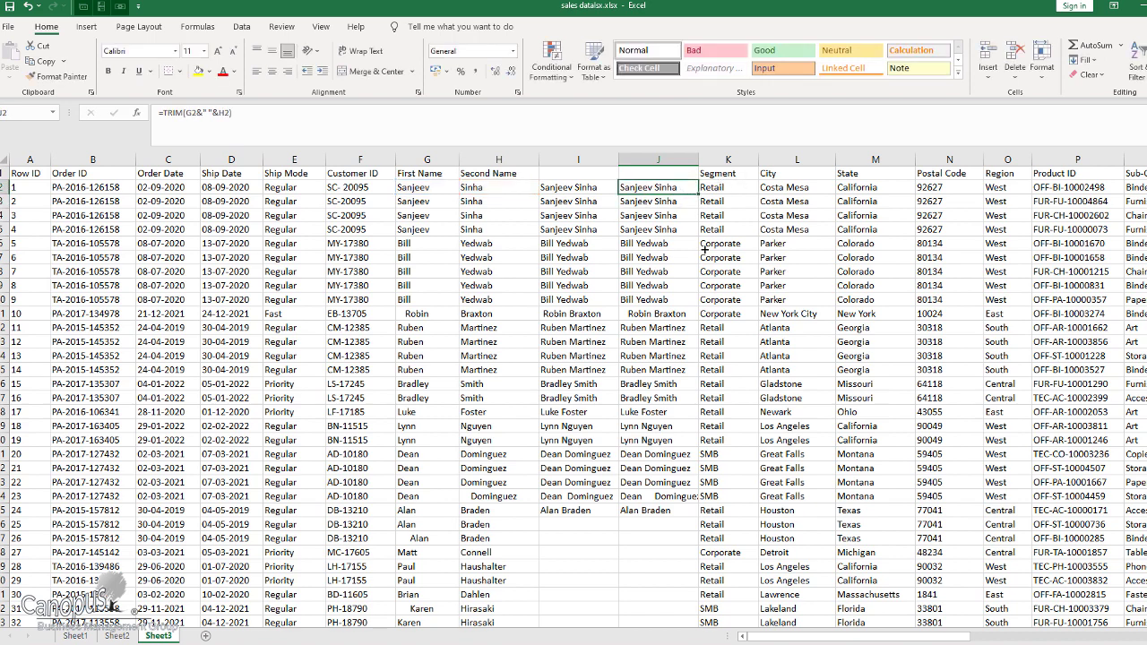
pyautogui.moveTo(698, 194); pyautogui.dragTo(701, 511)
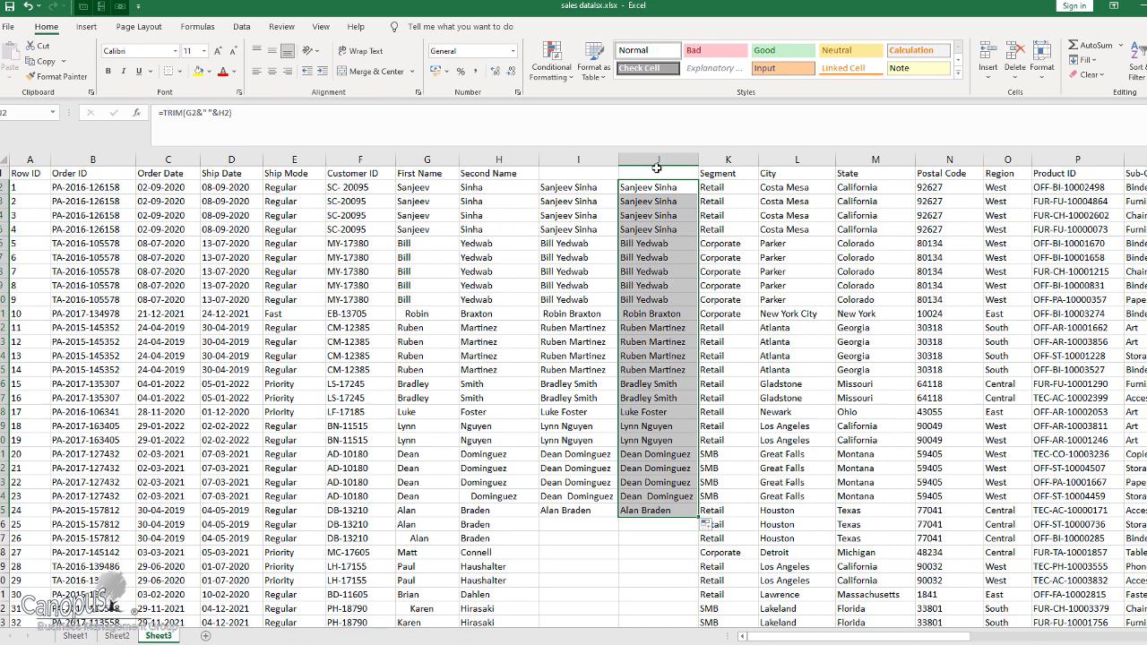
pyautogui.press('Delete')
# - Extend the TRIM and CONCATENATE formula from I25 down through the remaining data rows
pyautogui.click(599, 189)
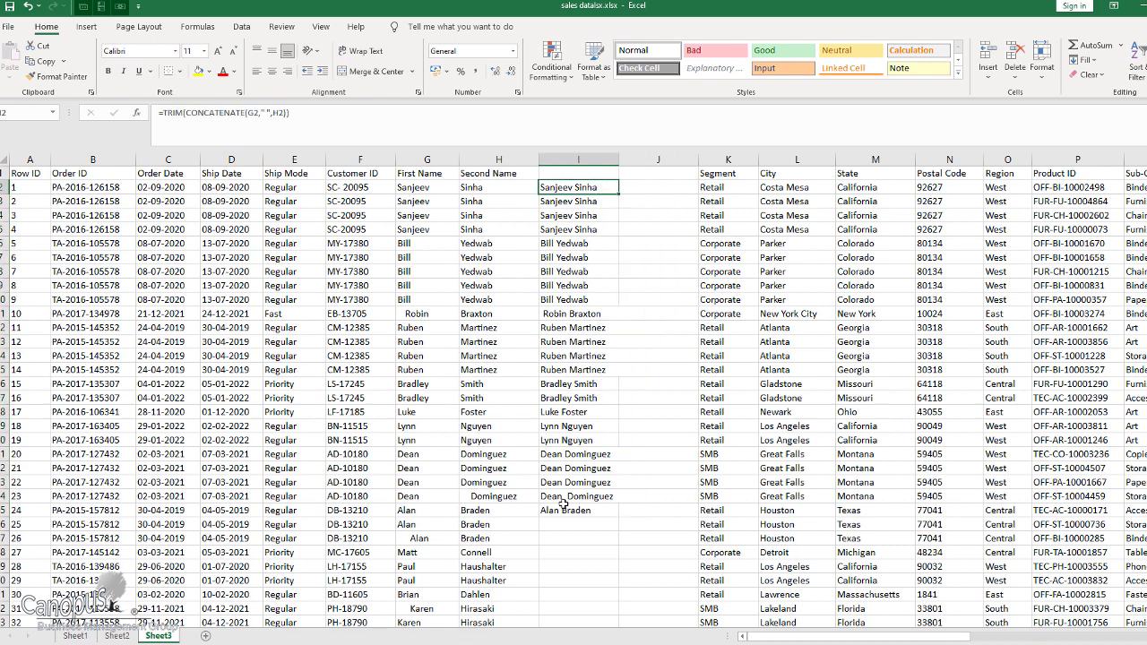
pyautogui.click(563, 507)
pyautogui.moveTo(618, 518); pyautogui.dragTo(606, 618)
pyautogui.scroll(6, 654, 467)
pyautogui.scroll(7, 654, 467)
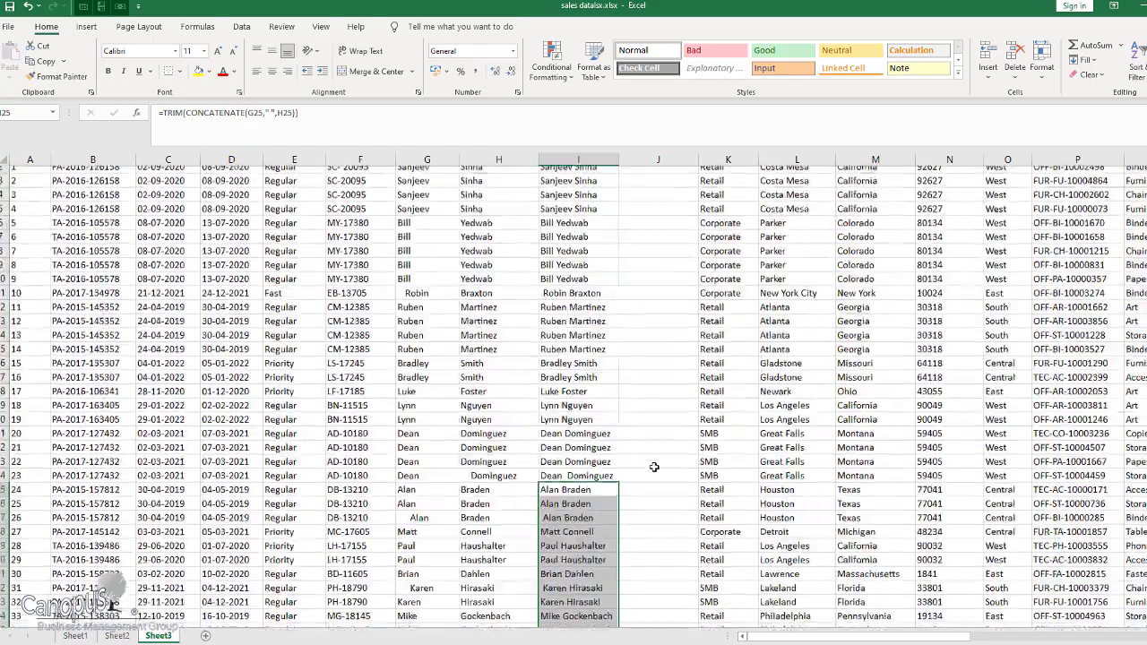
# - Copy the combined names from I2 downward into J2 as values only, and clear column I
pyautogui.moveTo(584, 190); pyautogui.dragTo(627, 618)
pyautogui.hotkey('ctrl', 'c')
pyautogui.scroll(20, 616, 248)
pyautogui.click(658, 187)
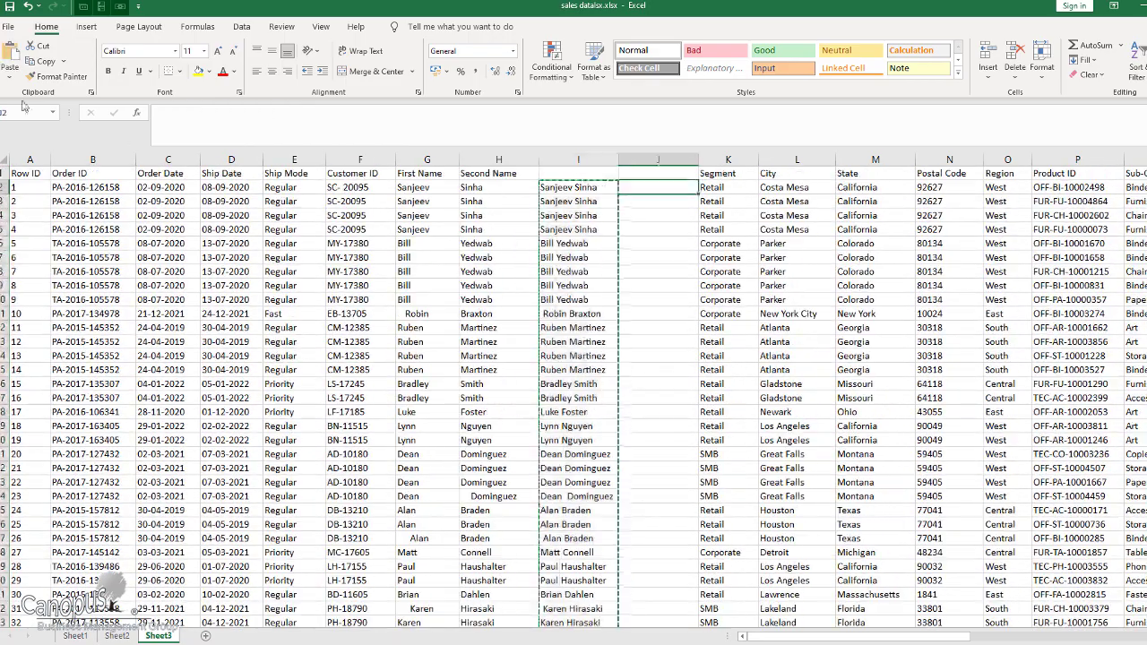
pyautogui.click(11, 77)
pyautogui.click(20, 174)
pyautogui.click(573, 164)
pyautogui.press('Delete')
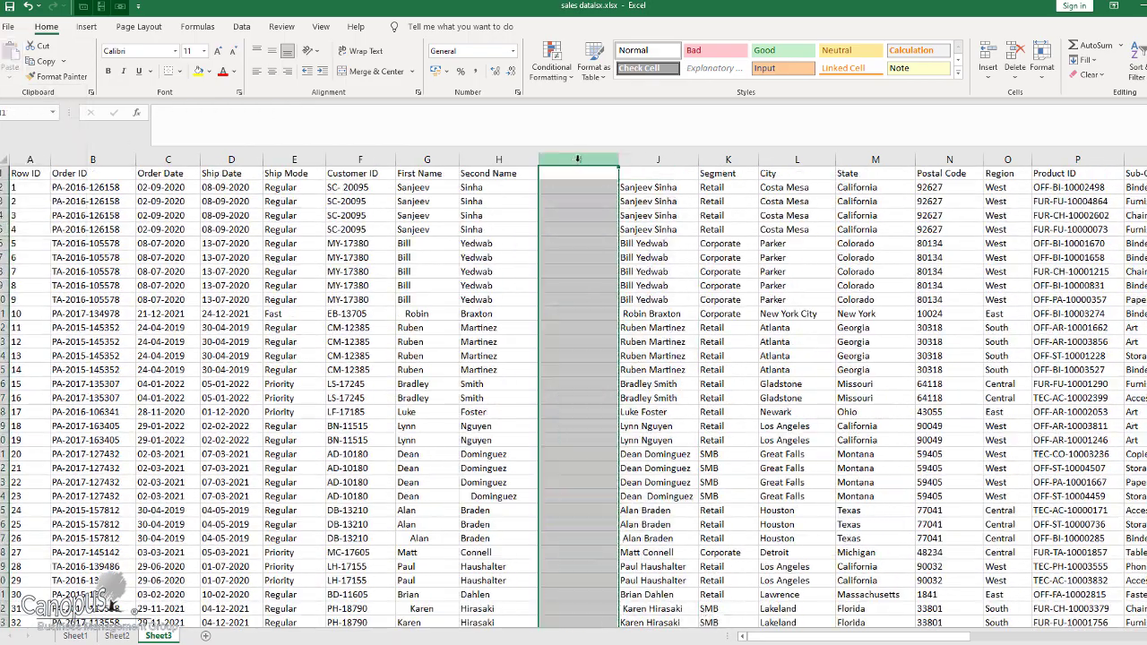
# - Enter the header "Full Name" in J1 and move the full name column into column I
pyautogui.click(661, 174)
pyautogui.write('Fi')
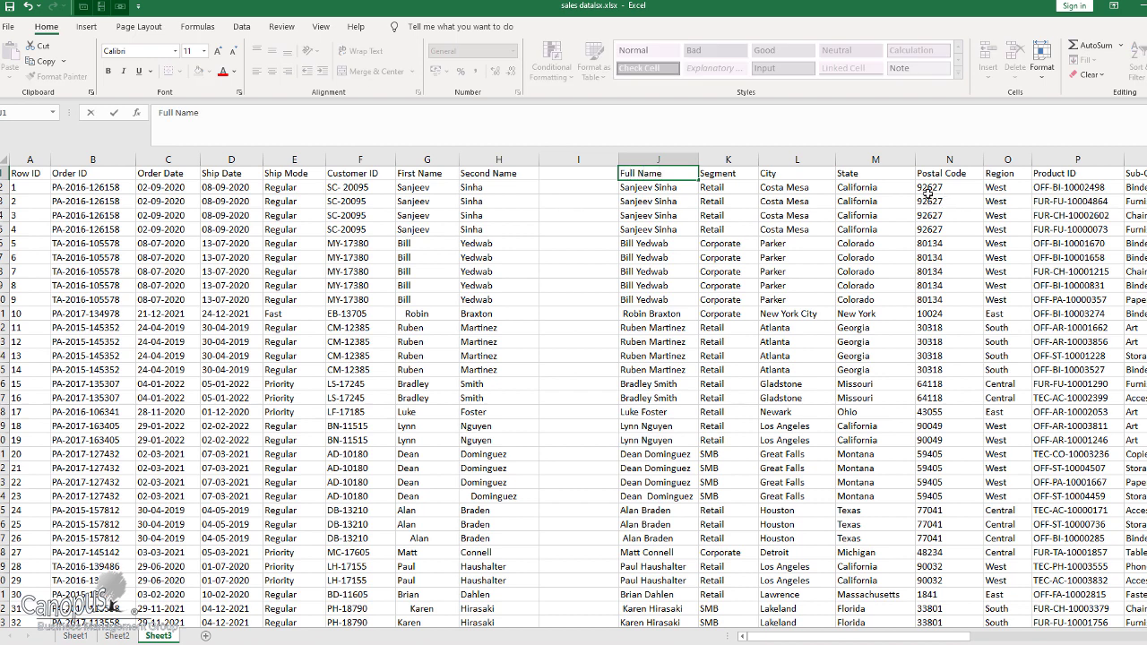
pyautogui.press('Return')
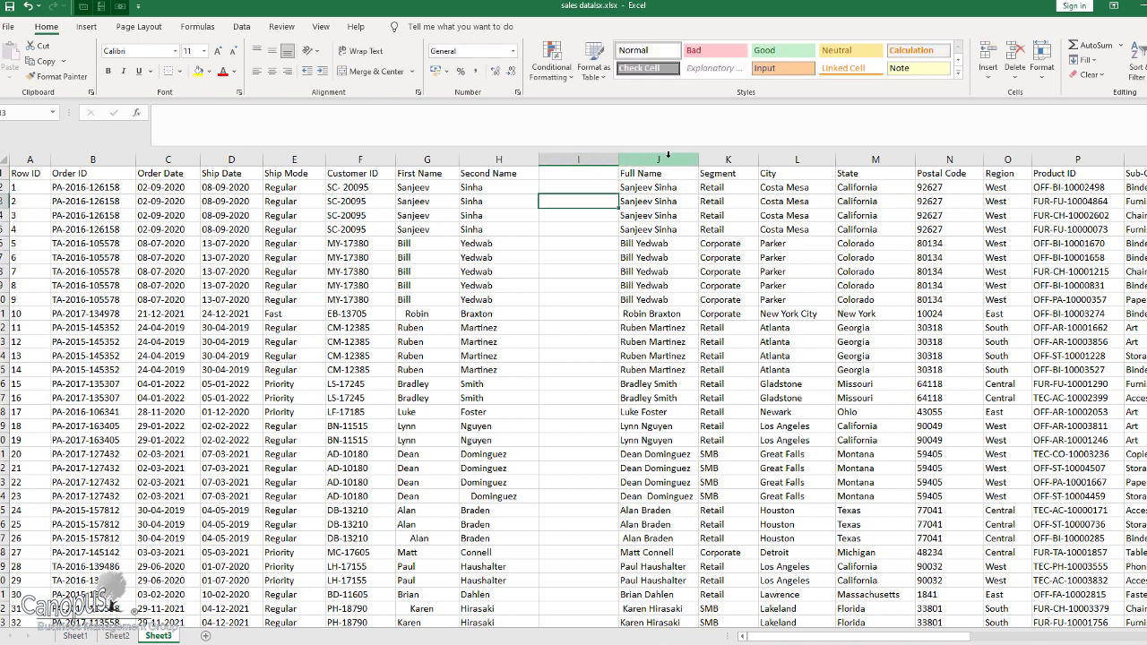
pyautogui.click(627, 174)
pyautogui.hotkey('ctrl', 'shift', 'Down')
pyautogui.moveTo(618, 181); pyautogui.dragTo(578, 175)
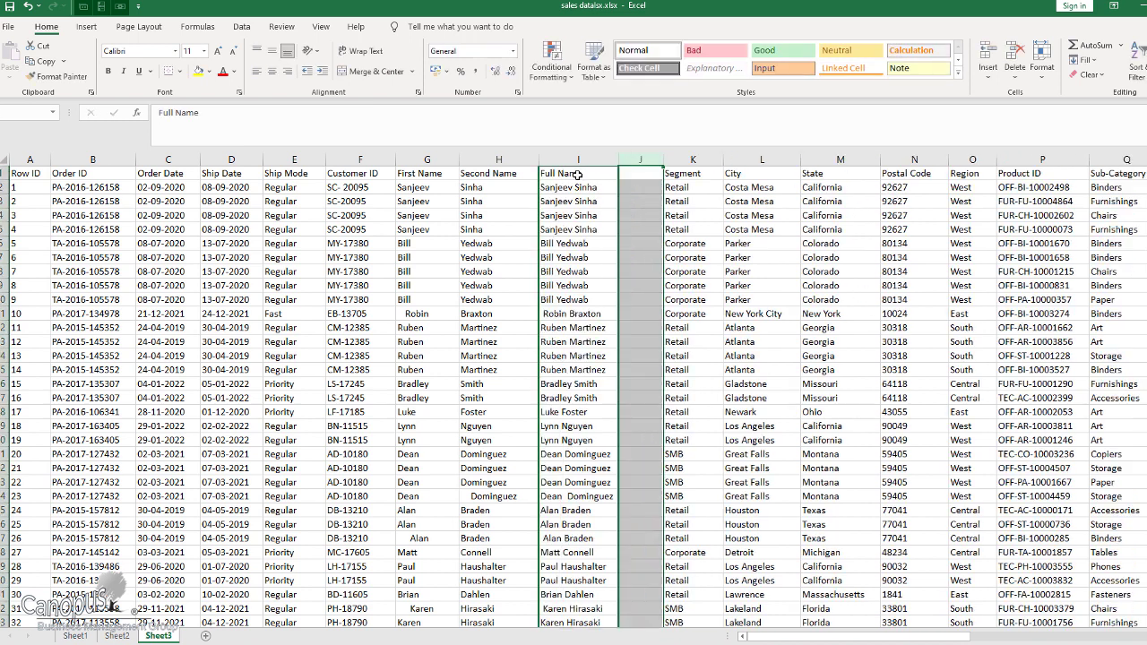
# - Highlight the Full Name and Ship Mode columns with yellow fill
pyautogui.click(205, 75)
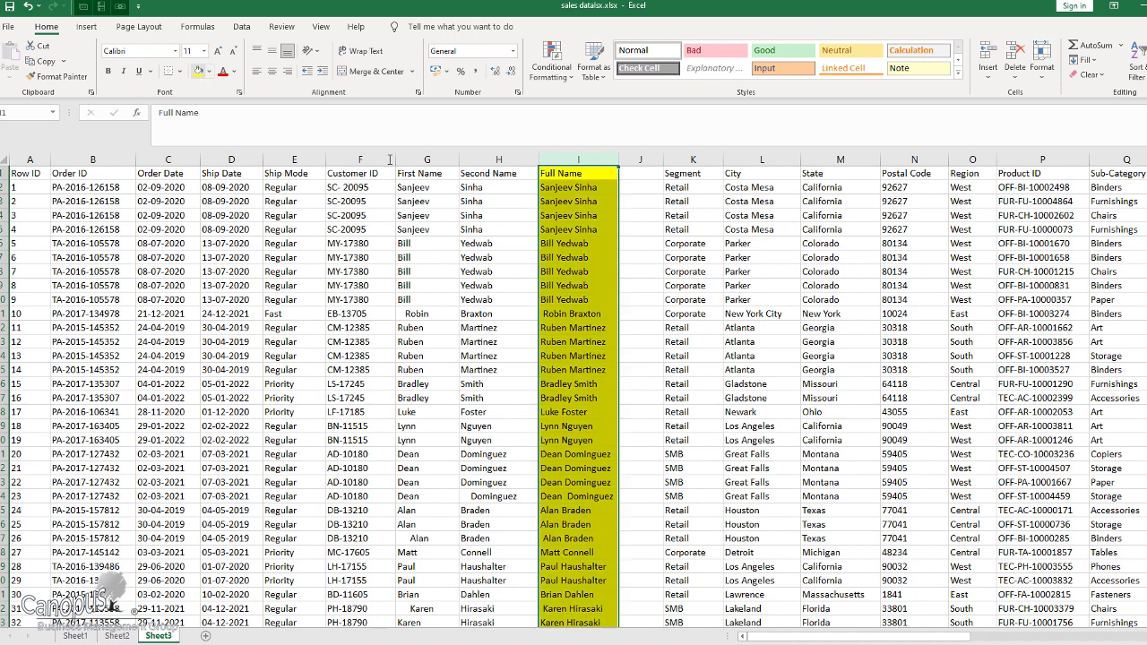
pyautogui.click(738, 201)
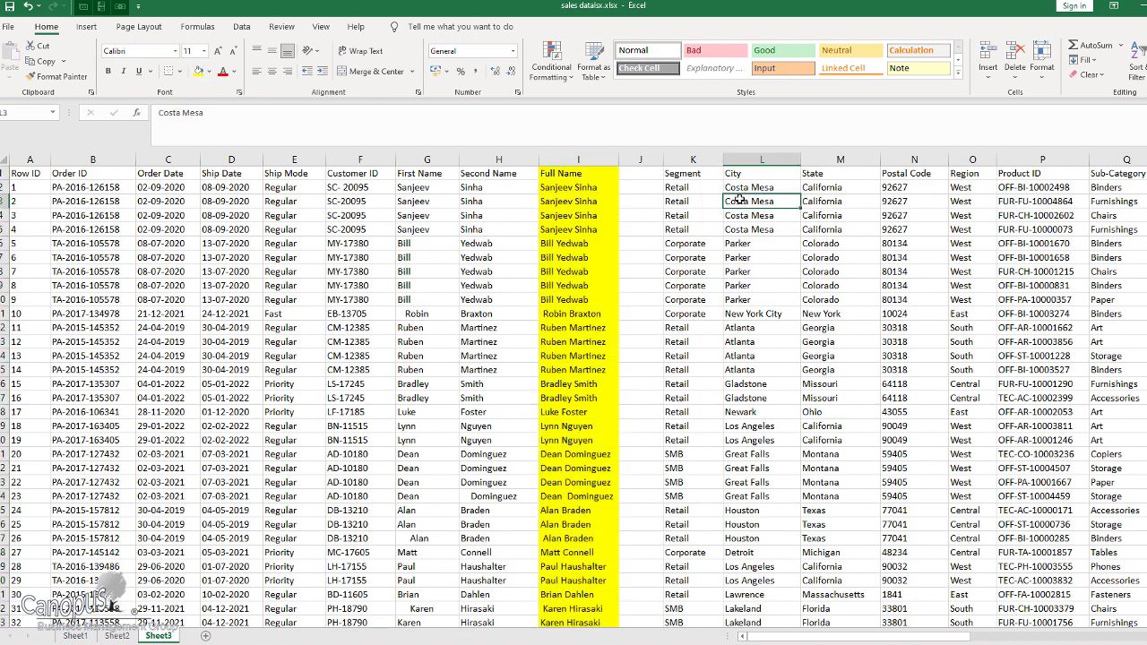
pyautogui.click(303, 174)
pyautogui.hotkey('ctrl', 'shift', 'Down')
pyautogui.click(196, 70)
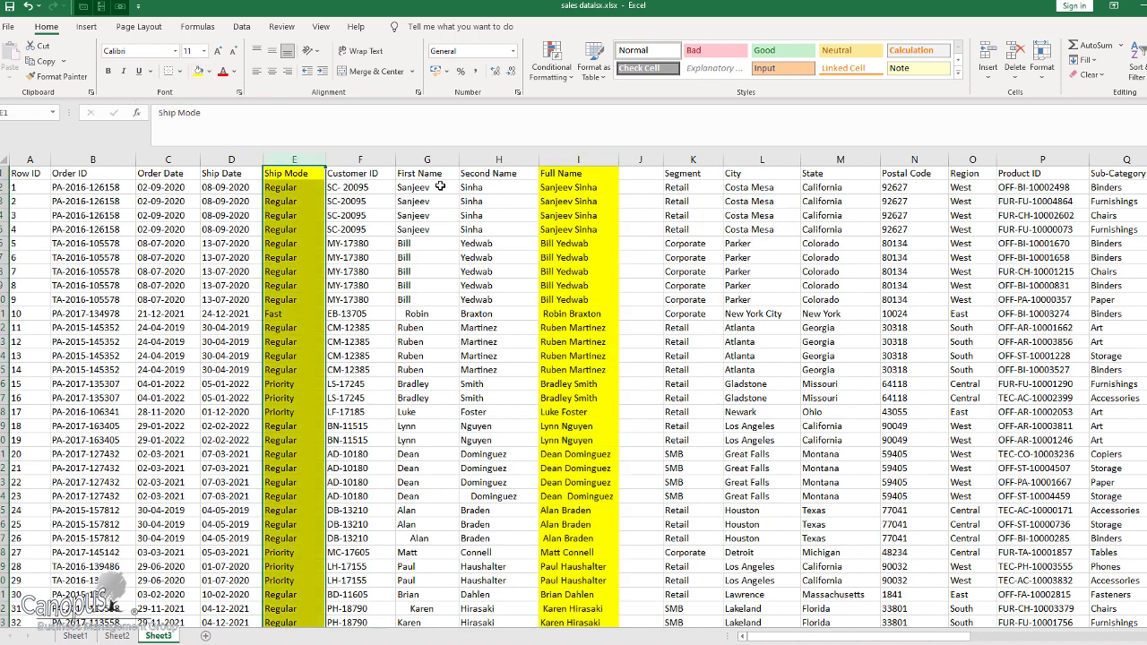
# - Highlight the Sales, Quantity, Discount, Unit Price and Unit Price_1 columns (S to W) with yellow fill
pyautogui.click(527, 216)
pyautogui.press('Right')
pyautogui.press('Right')
pyautogui.press('Right')
pyautogui.press('Right')
pyautogui.press('Right')
pyautogui.press('Right')
pyautogui.press('Right')
pyautogui.press('Right')
pyautogui.press('Right')
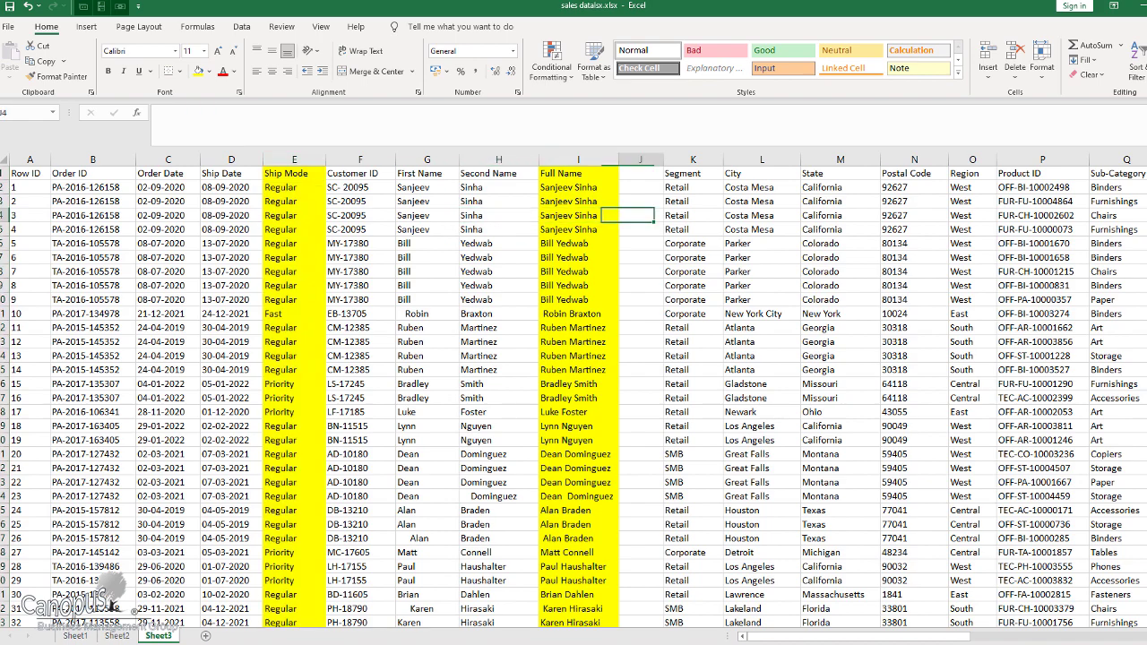
pyautogui.press('Right')
pyautogui.press('Right')
pyautogui.press('Right')
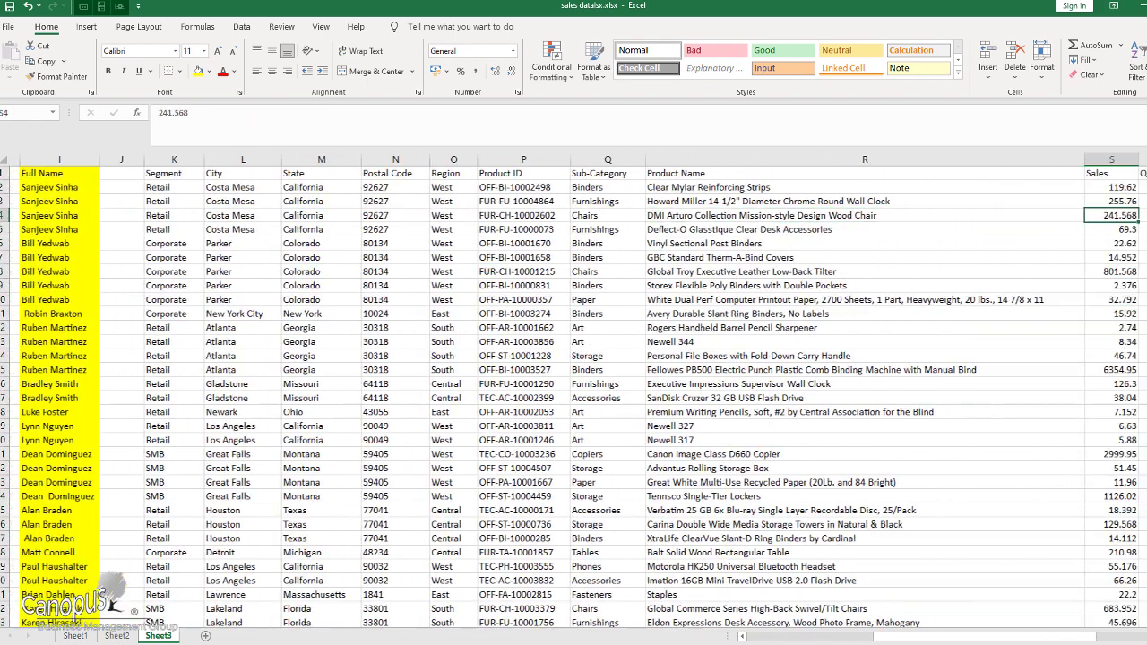
pyautogui.press('Right')
pyautogui.press('Right')
pyautogui.press('Right')
pyautogui.press('Right')
pyautogui.press('Right')
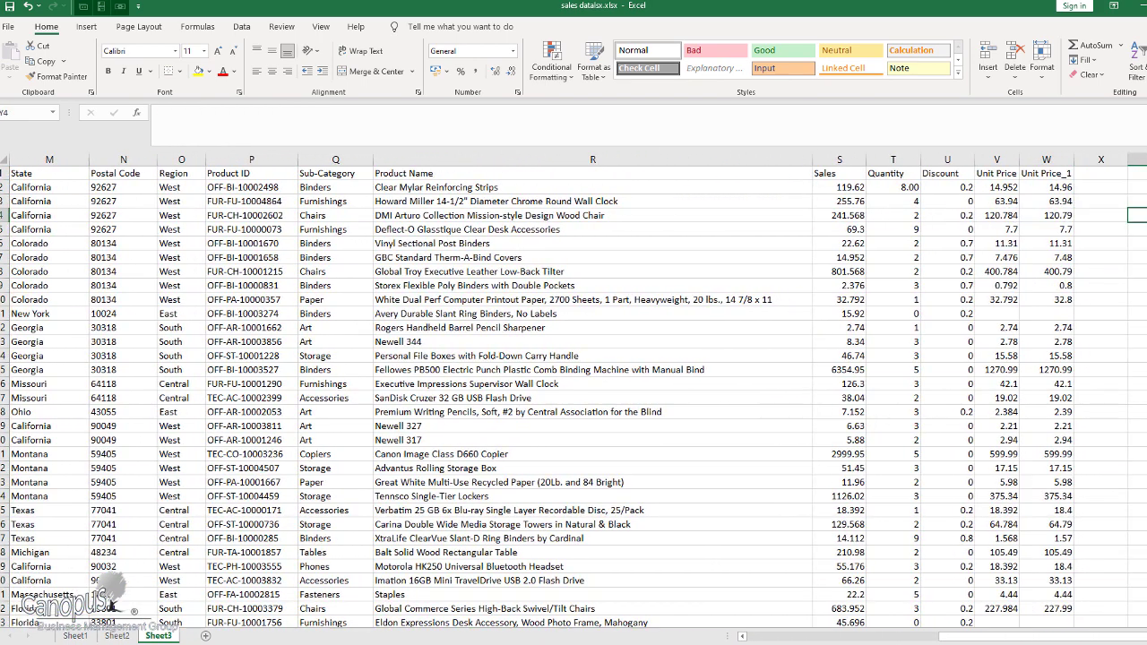
pyautogui.moveTo(848, 156); pyautogui.dragTo(1047, 159)
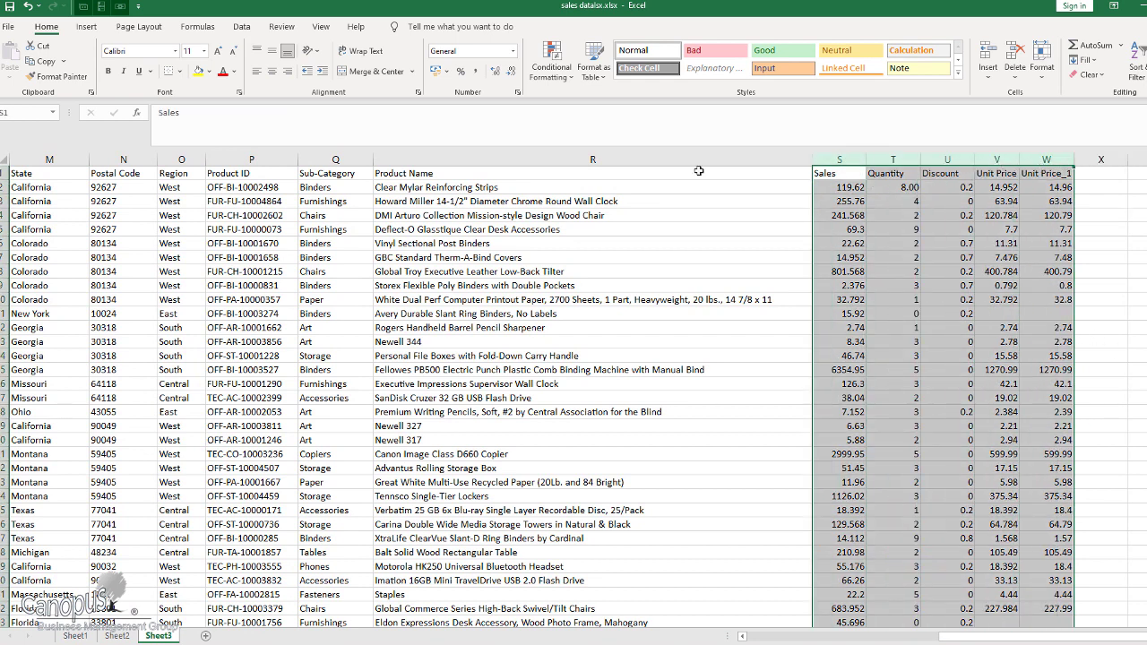
pyautogui.click(198, 71)
# - Examine the columns from Segment to Product Name that have no highlighting
pyautogui.click(460, 217)
pyautogui.press('Left')
pyautogui.press('Left')
pyautogui.press('Left')
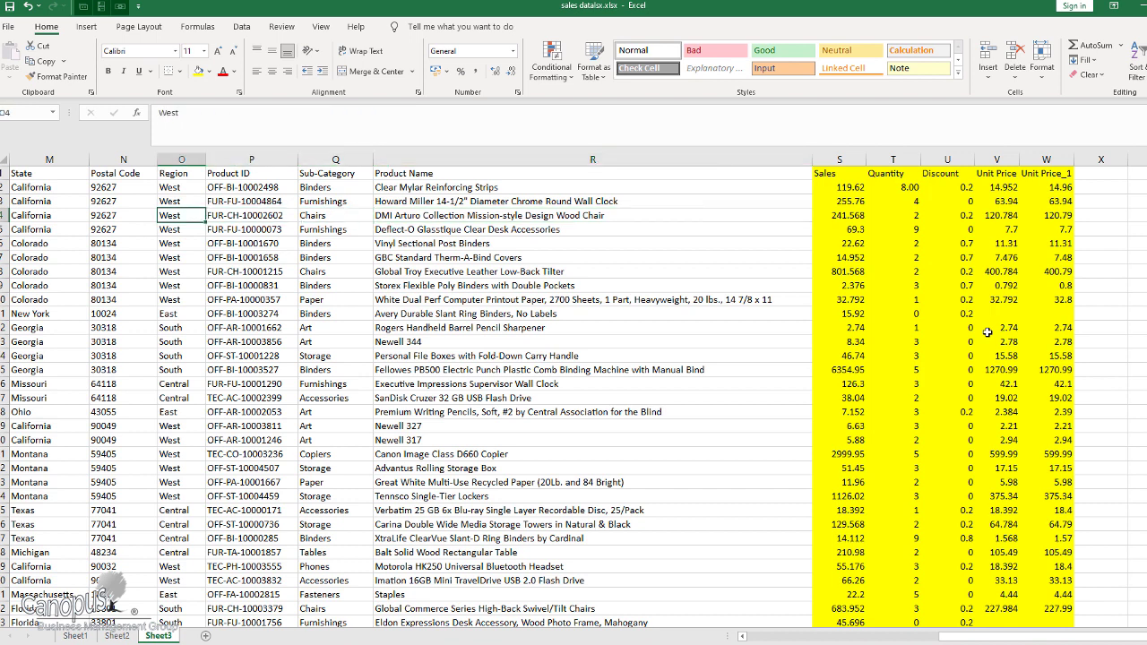
pyautogui.press('Up')
pyautogui.press('Up')
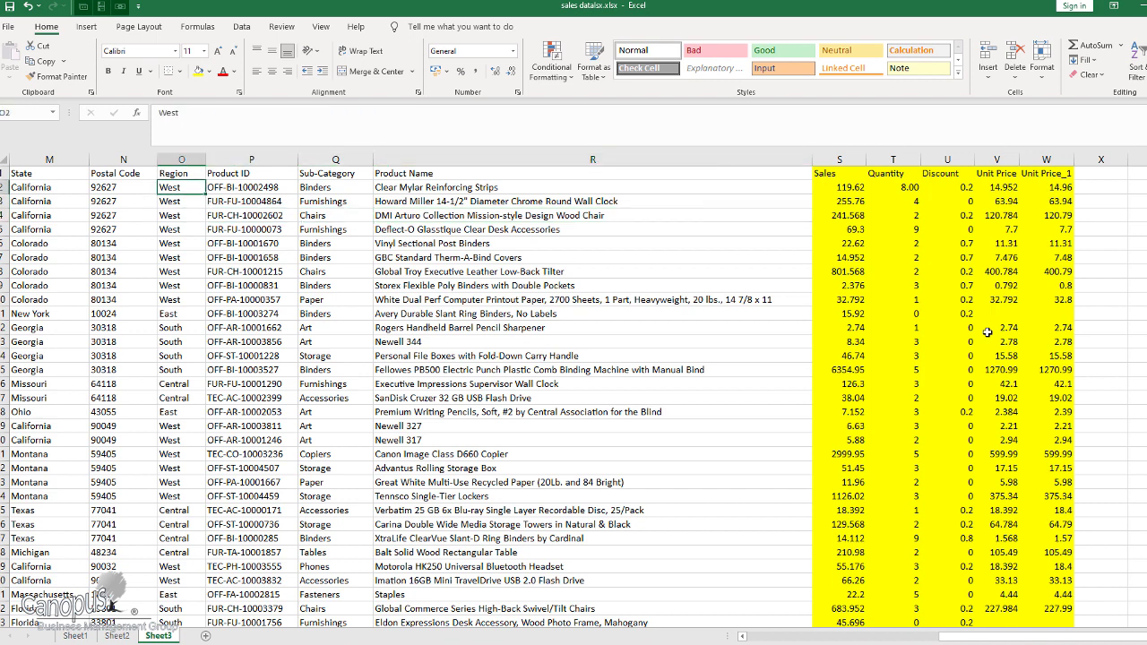
pyautogui.press('Left')
pyautogui.press('Left')
pyautogui.press('Left')
pyautogui.press('Left')
pyautogui.press('Left')
pyautogui.press('Right')
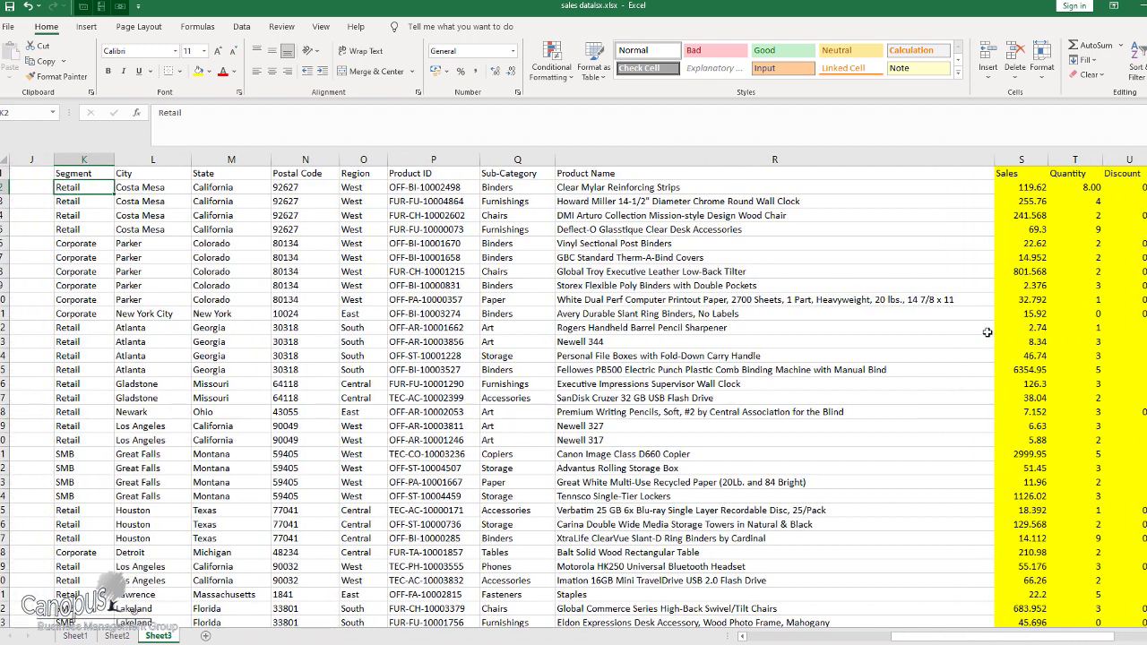
pyautogui.press('Right')
pyautogui.press('Right')
pyautogui.press('Right')
pyautogui.press('Right')
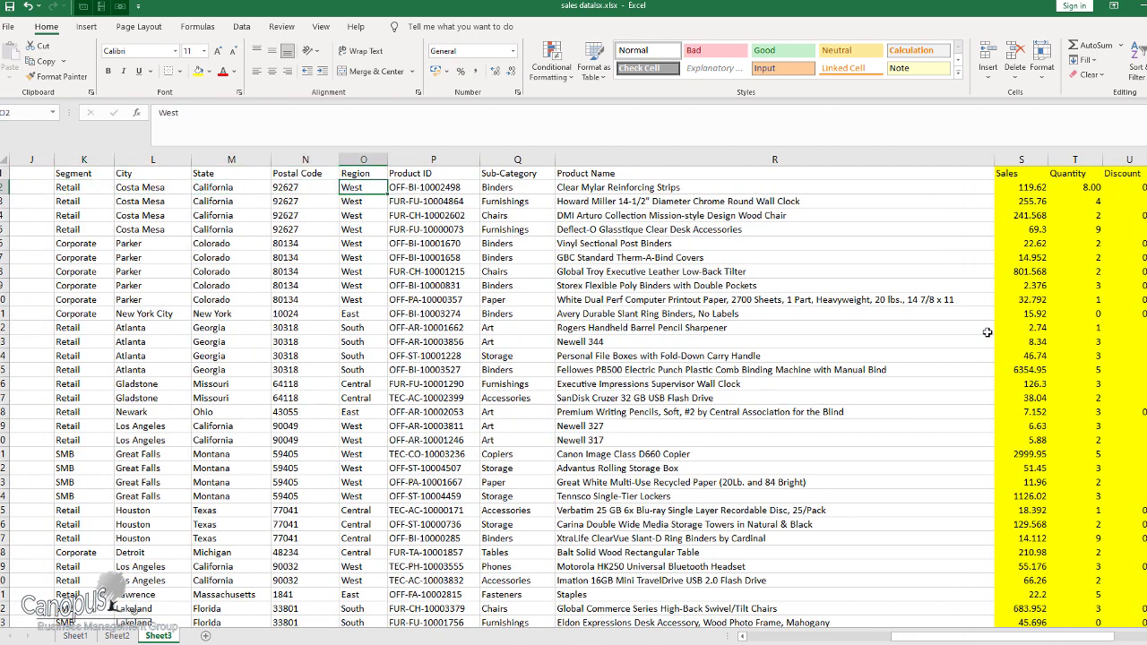
# - Compare the Product ID prefixes with the Sub-Category and Product Name entries across several rows
pyautogui.press('Right')
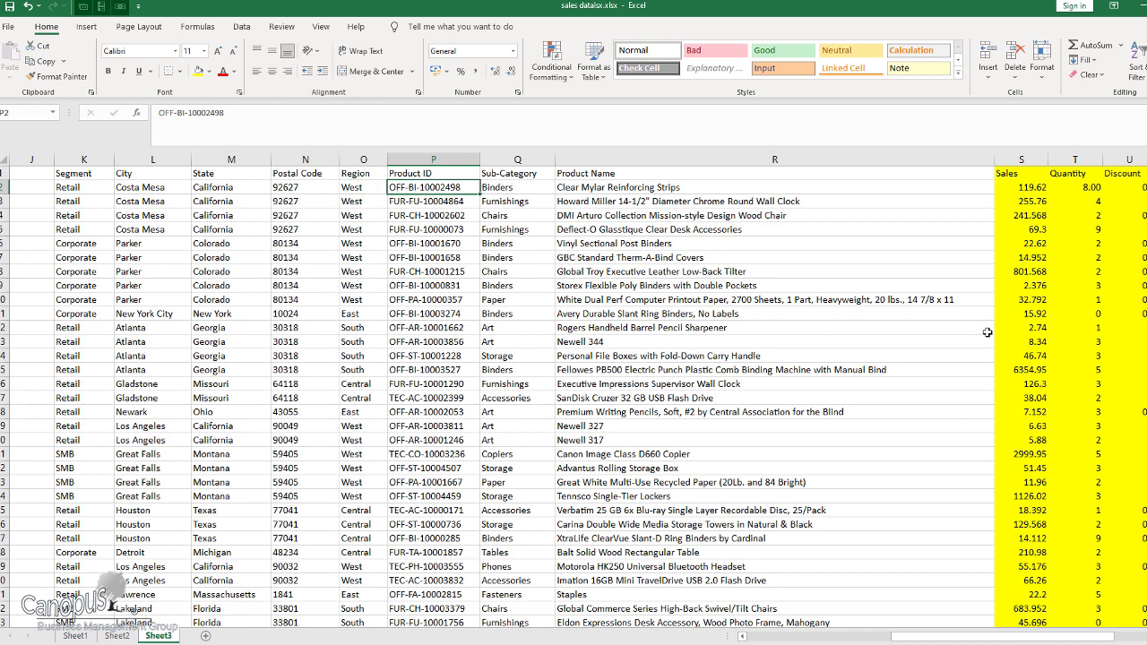
pyautogui.press('Right')
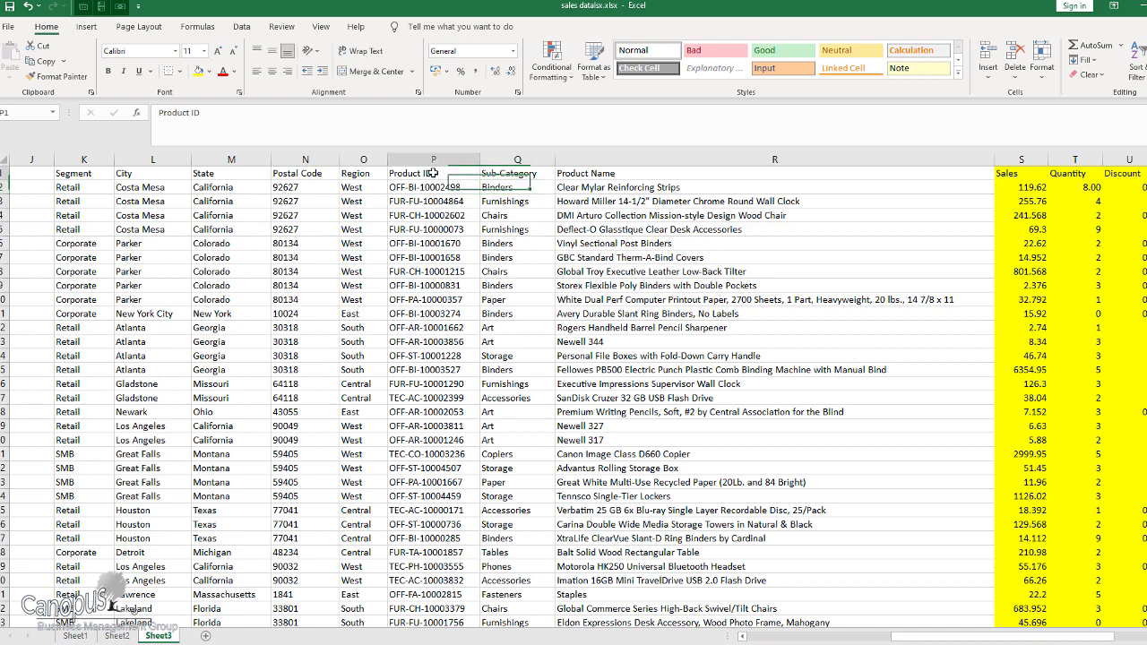
pyautogui.click(502, 173)
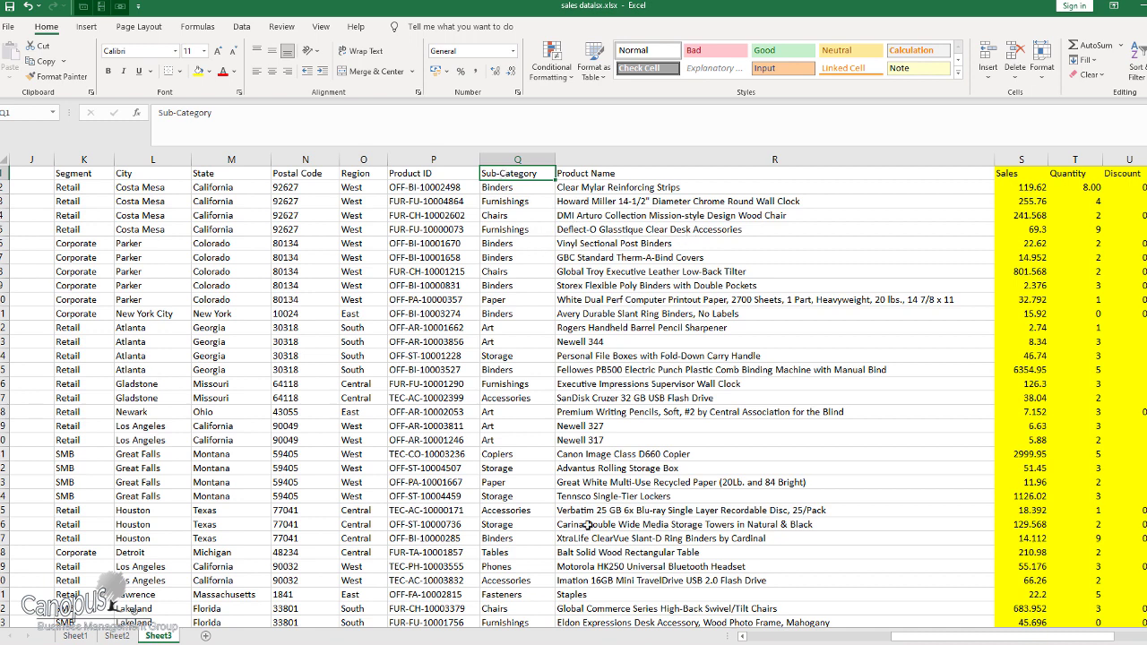
pyautogui.scroll(-5, 587, 524)
pyautogui.scroll(5, 589, 519)
pyautogui.click(395, 188)
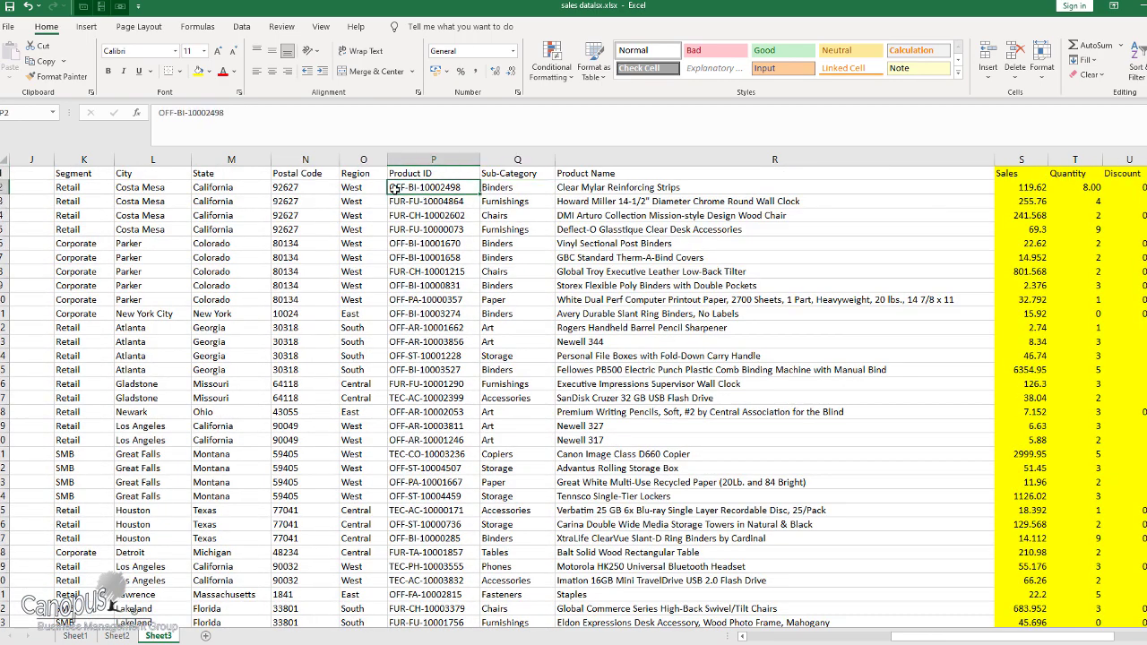
pyautogui.click(507, 190)
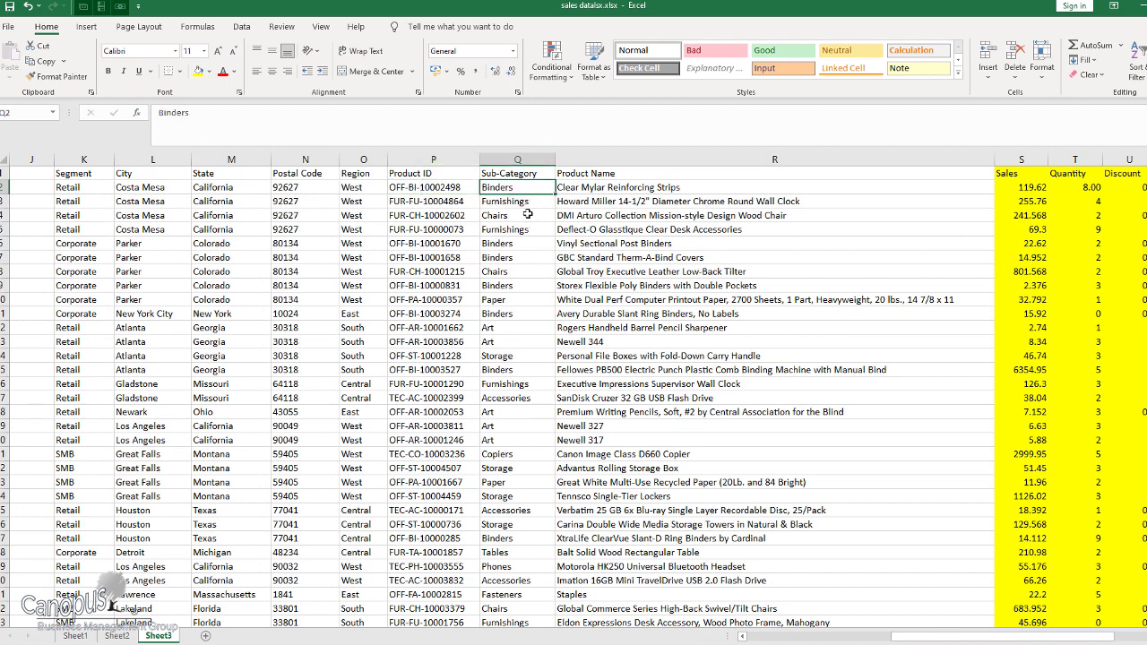
pyautogui.click(394, 202)
pyautogui.click(521, 203)
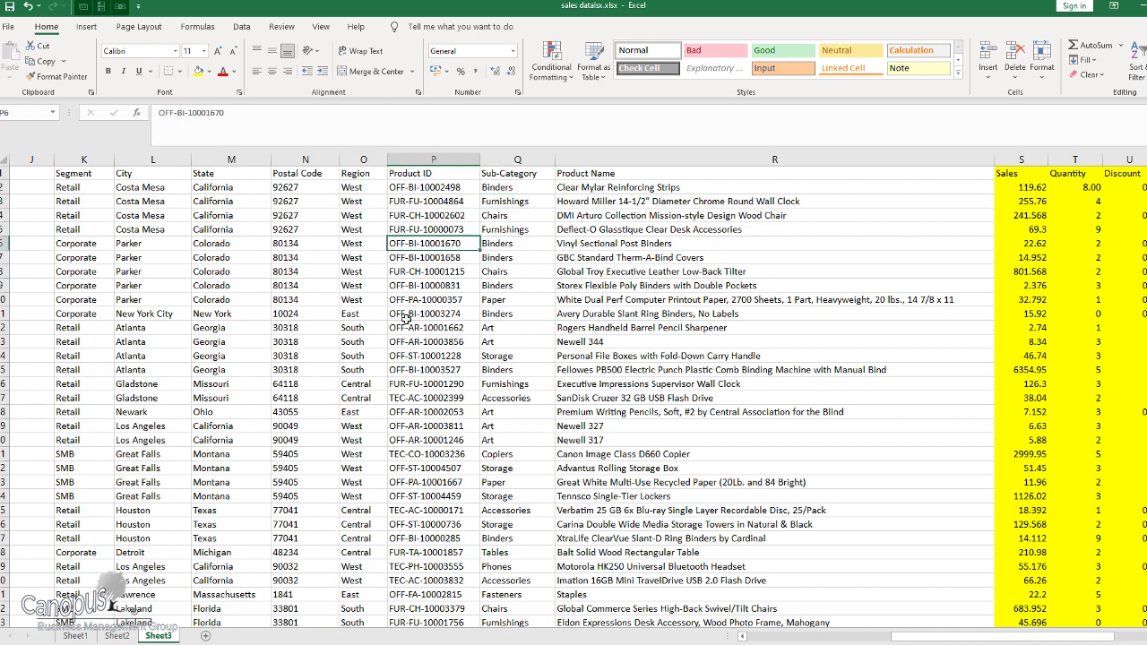
pyautogui.click(397, 396)
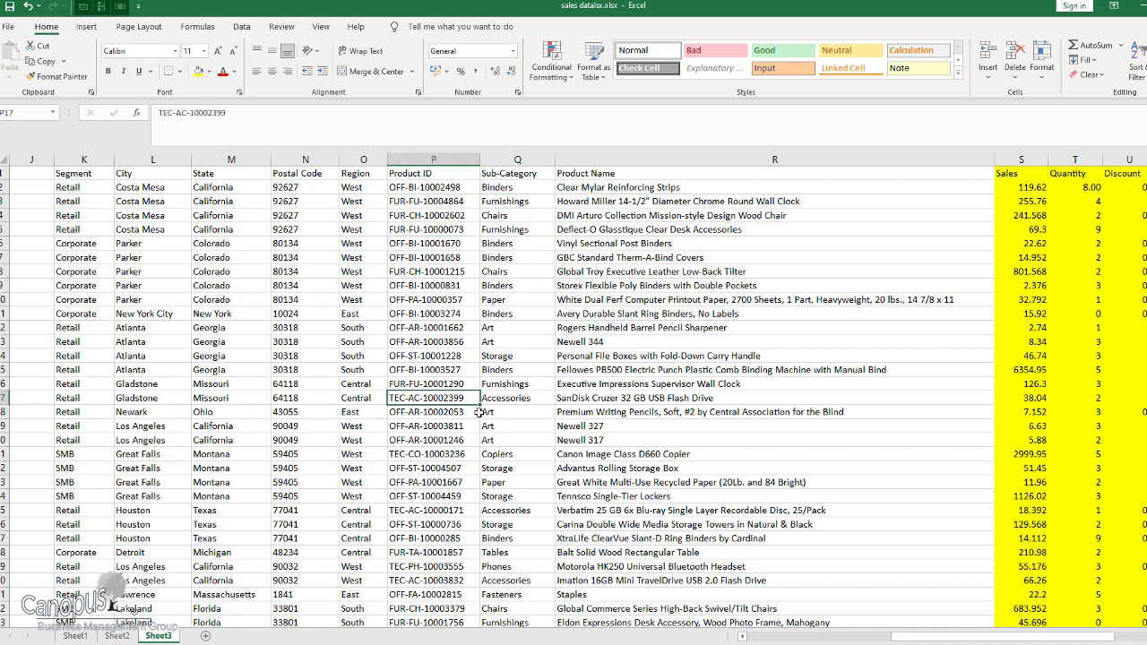
pyautogui.click(542, 399)
pyautogui.click(639, 398)
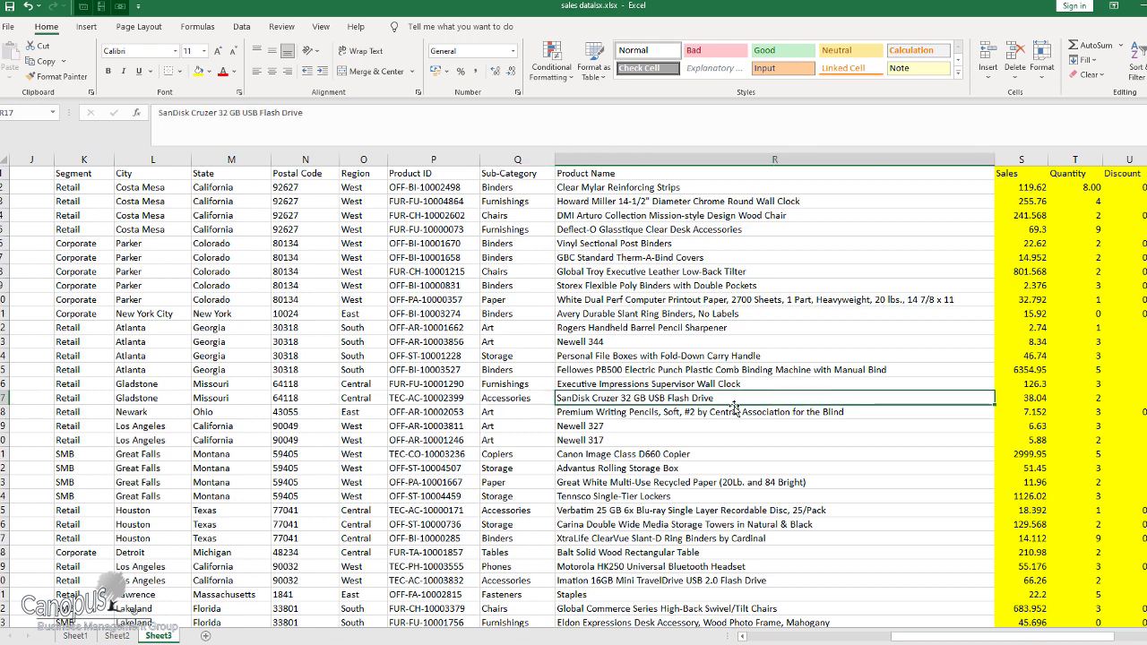
# - Insert a new column before Sub-Category and enter the header "Category" in Q1
pyautogui.click(522, 161)
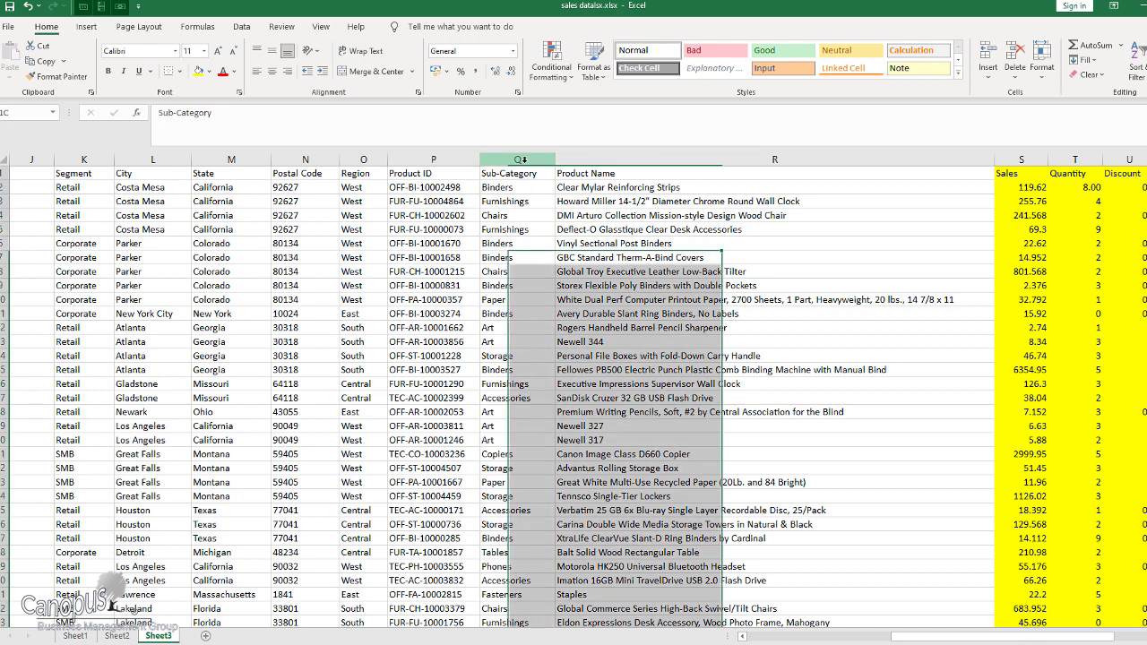
pyautogui.rightClick(524, 164)
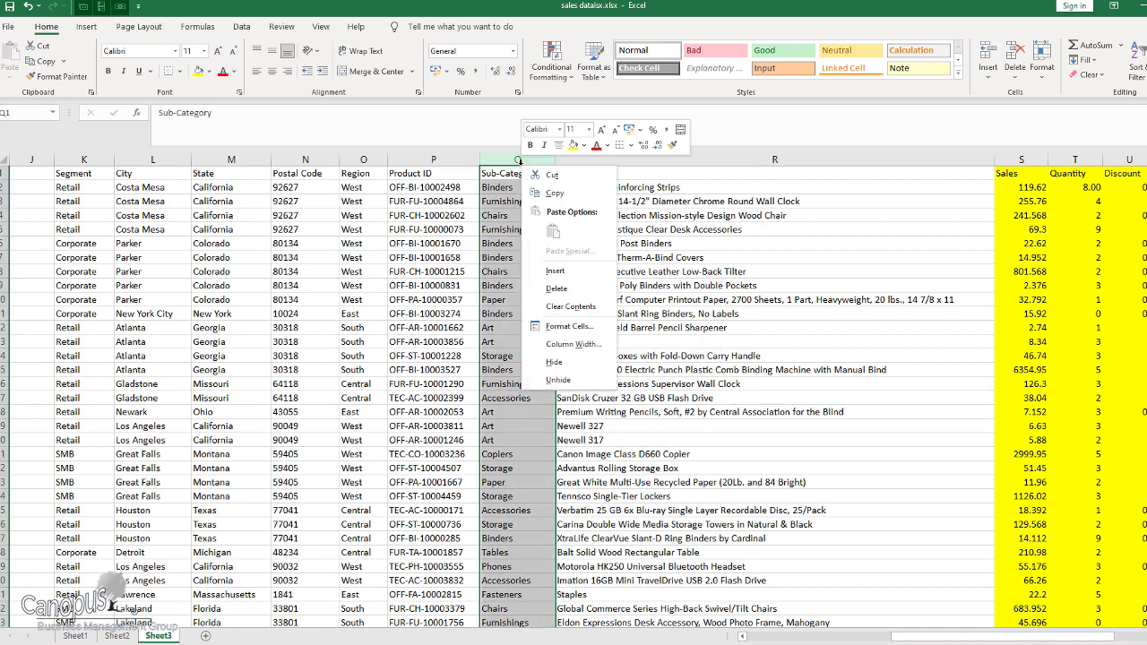
pyautogui.click(572, 278)
pyautogui.click(500, 174)
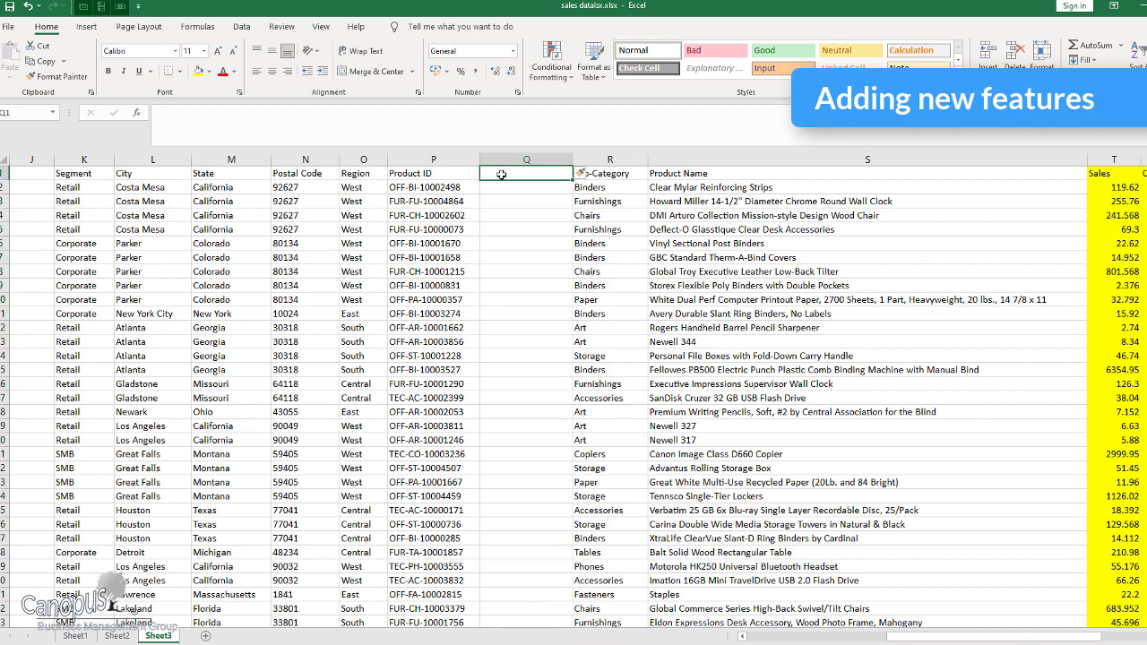
pyautogui.write('Cate')
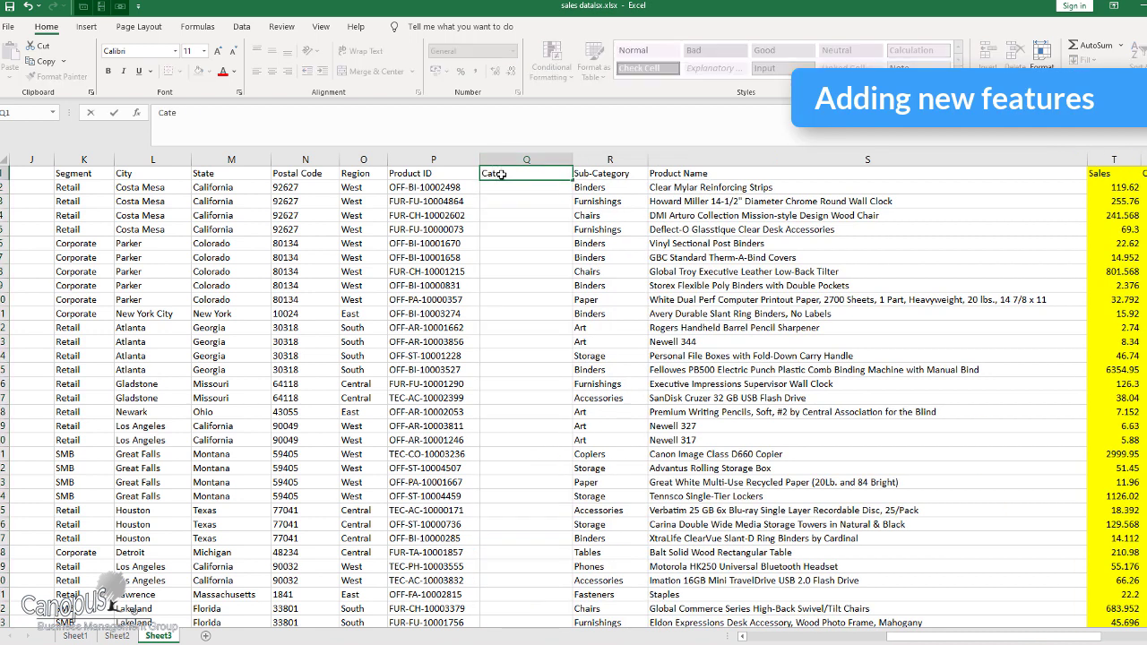
pyautogui.write('gory')
pyautogui.press('Return')
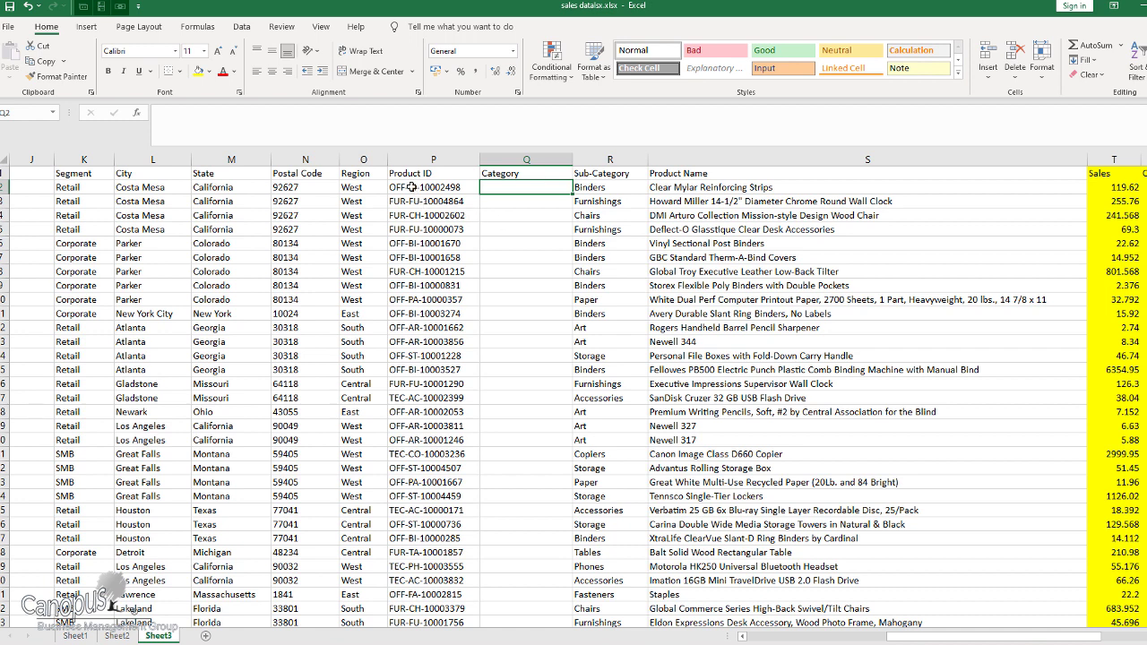
# - Enter the formula =MID(P2,1,3) in Q2 to extract the category code from the Product ID
pyautogui.write('=')
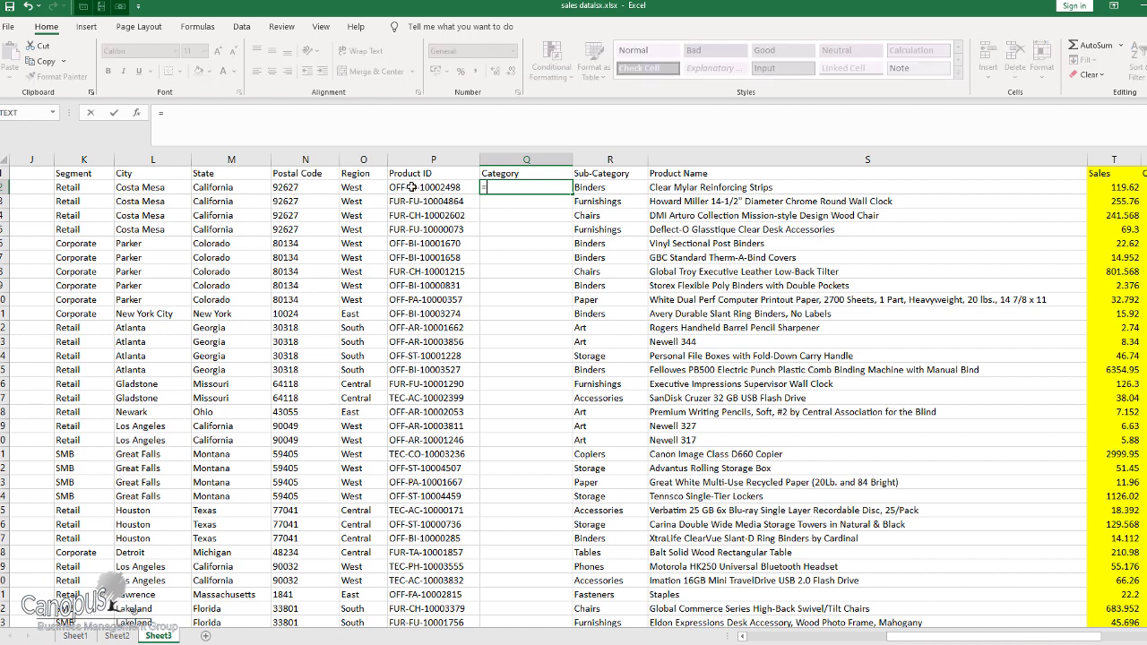
pyautogui.write('MID')
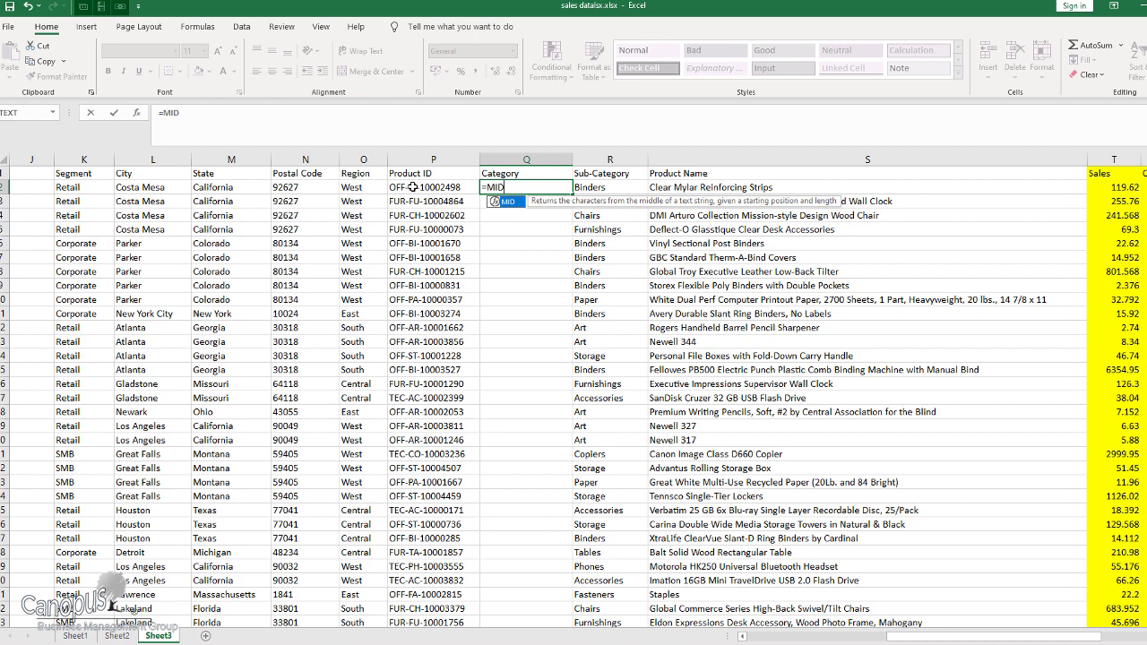
pyautogui.click(438, 187)
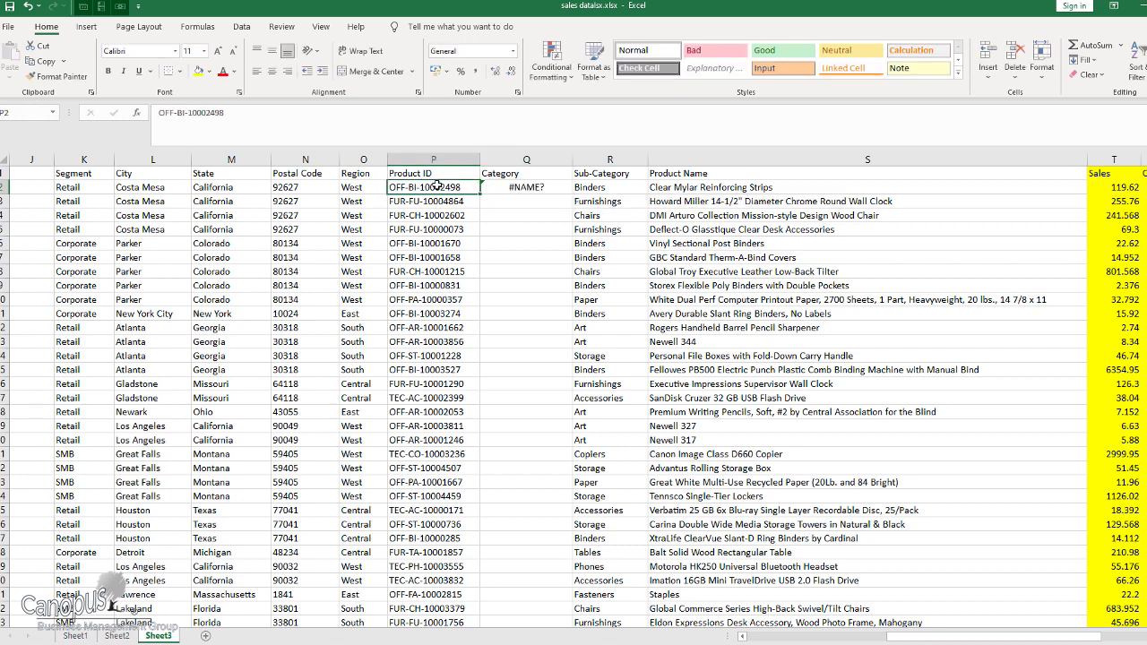
pyautogui.click(526, 184)
pyautogui.doubleClick(531, 186)
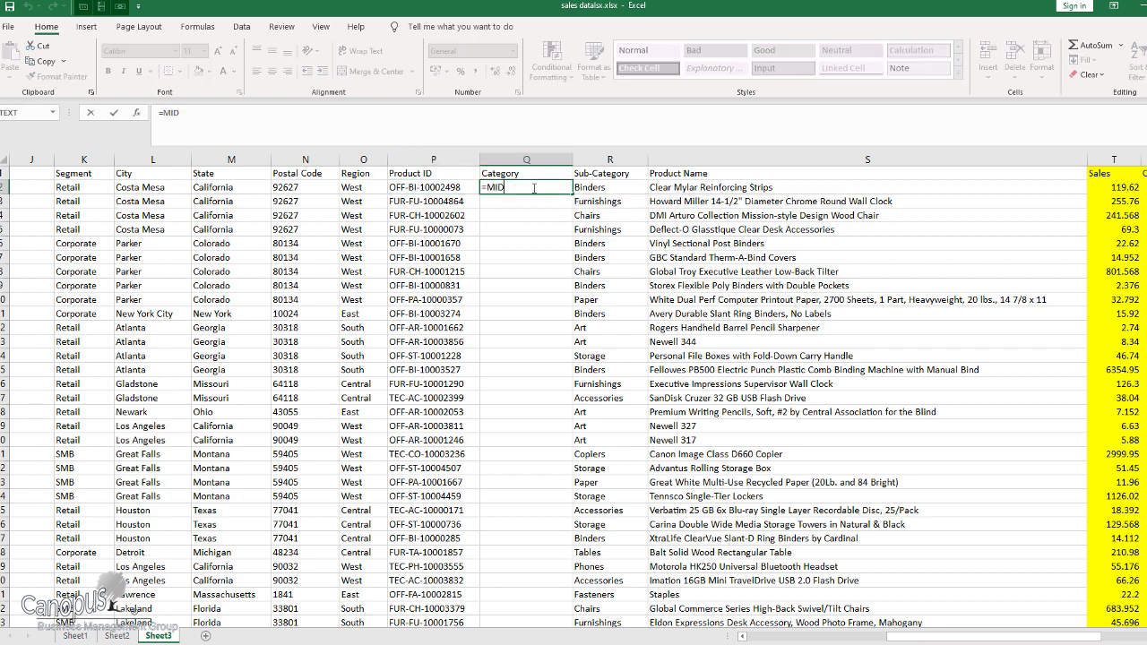
pyautogui.write('(')
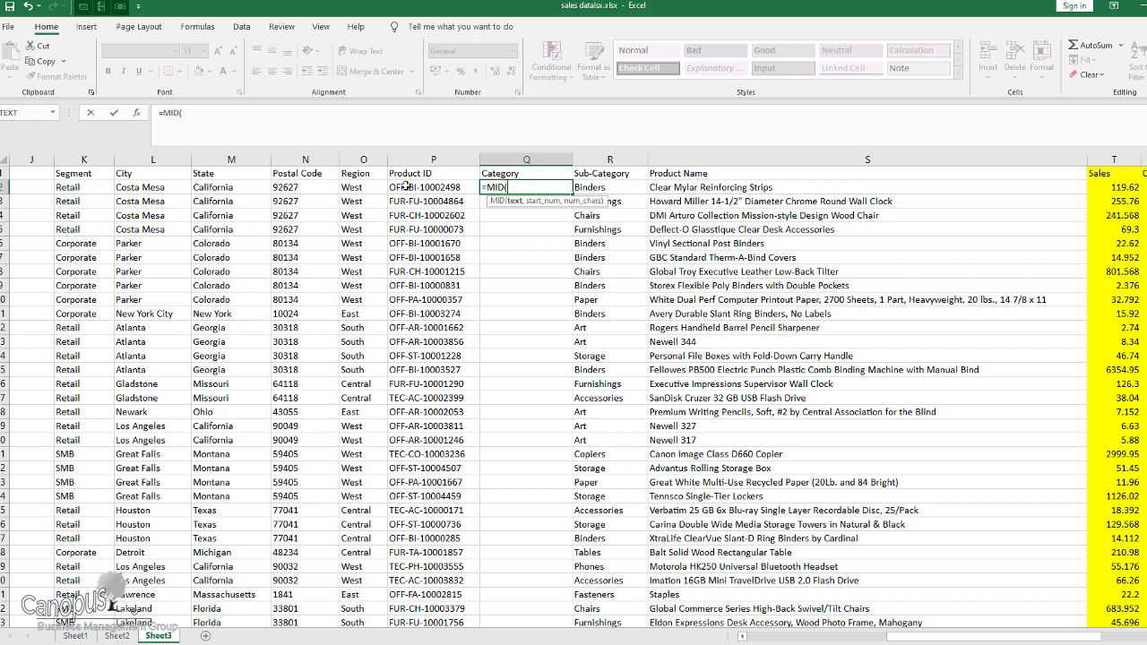
pyautogui.click(406, 186)
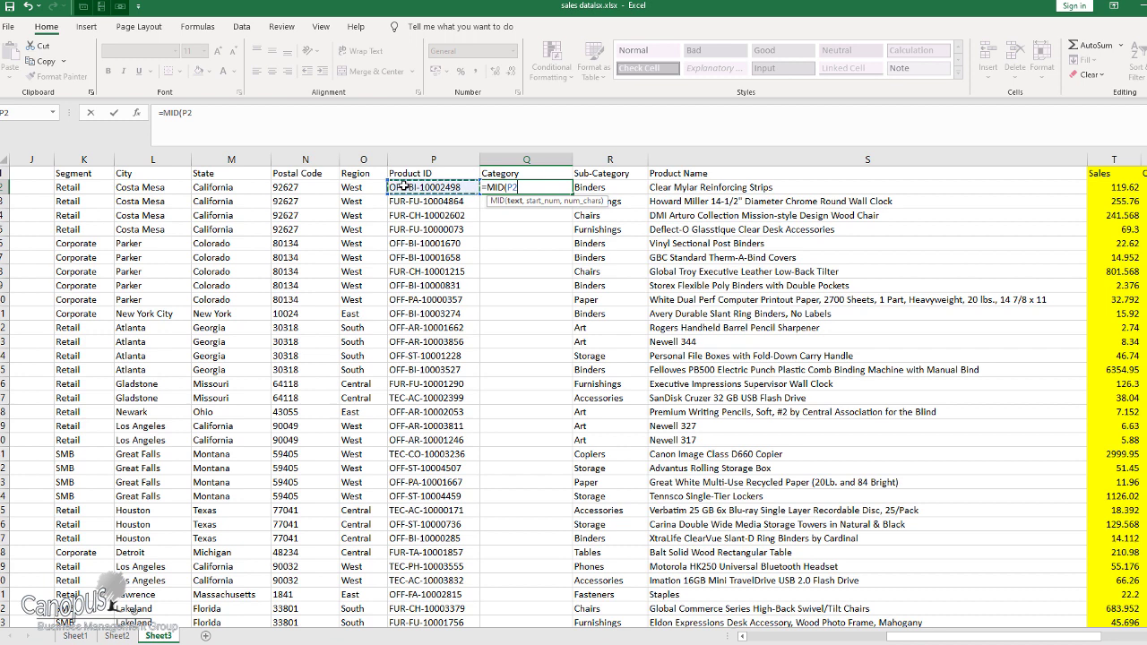
pyautogui.write(',')
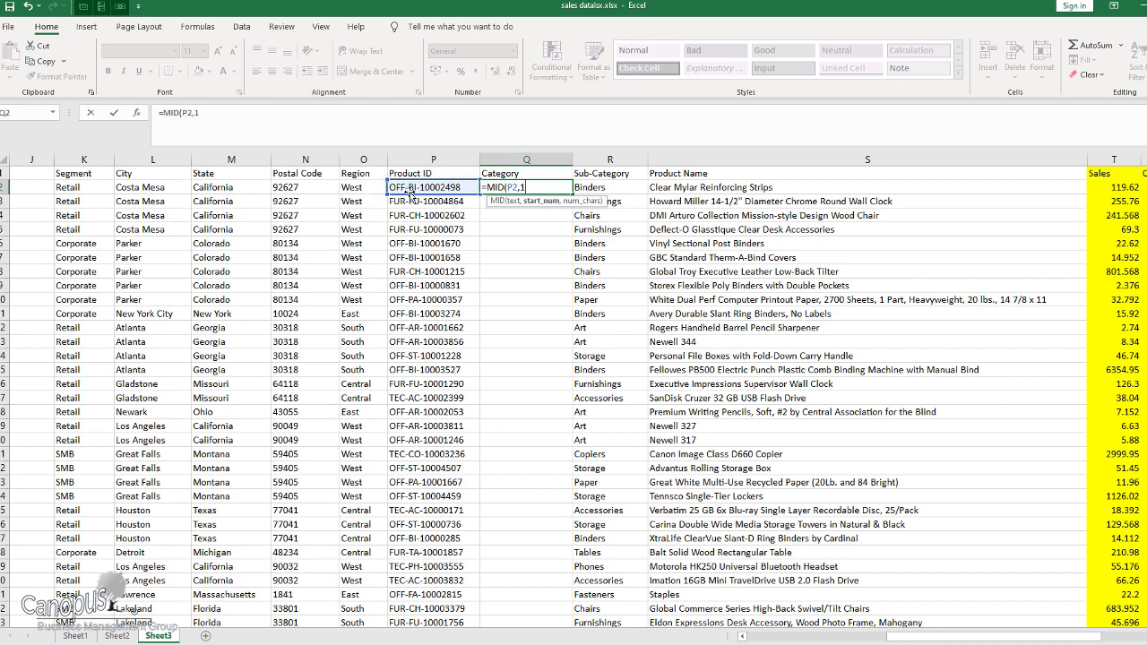
pyautogui.write('1,3)')
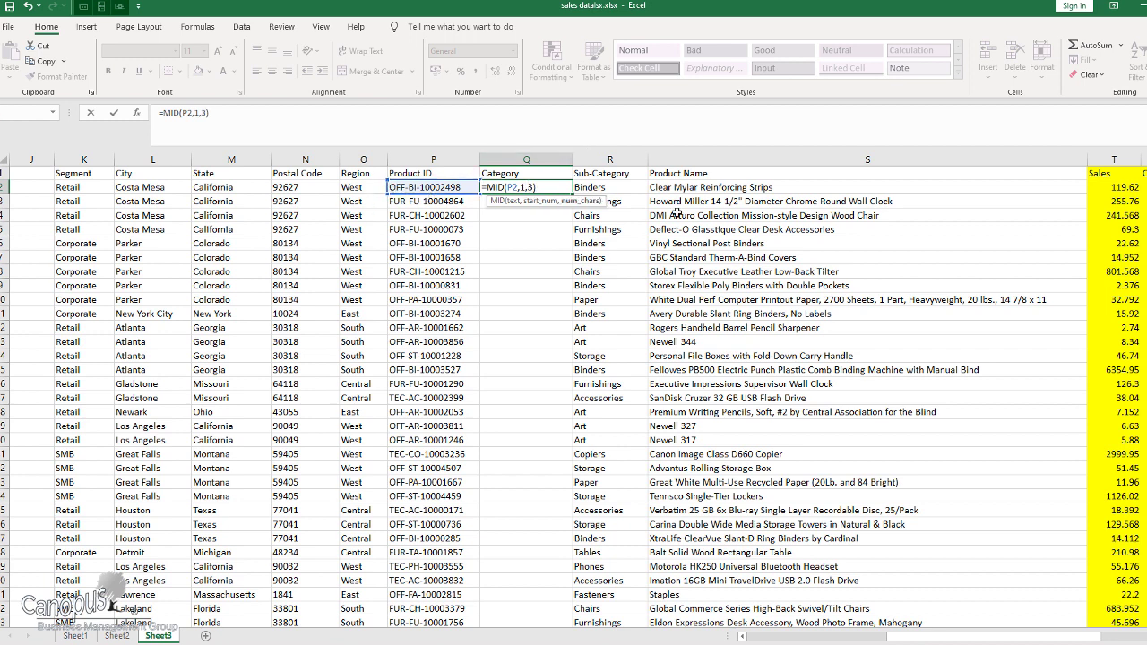
pyautogui.press('Return')
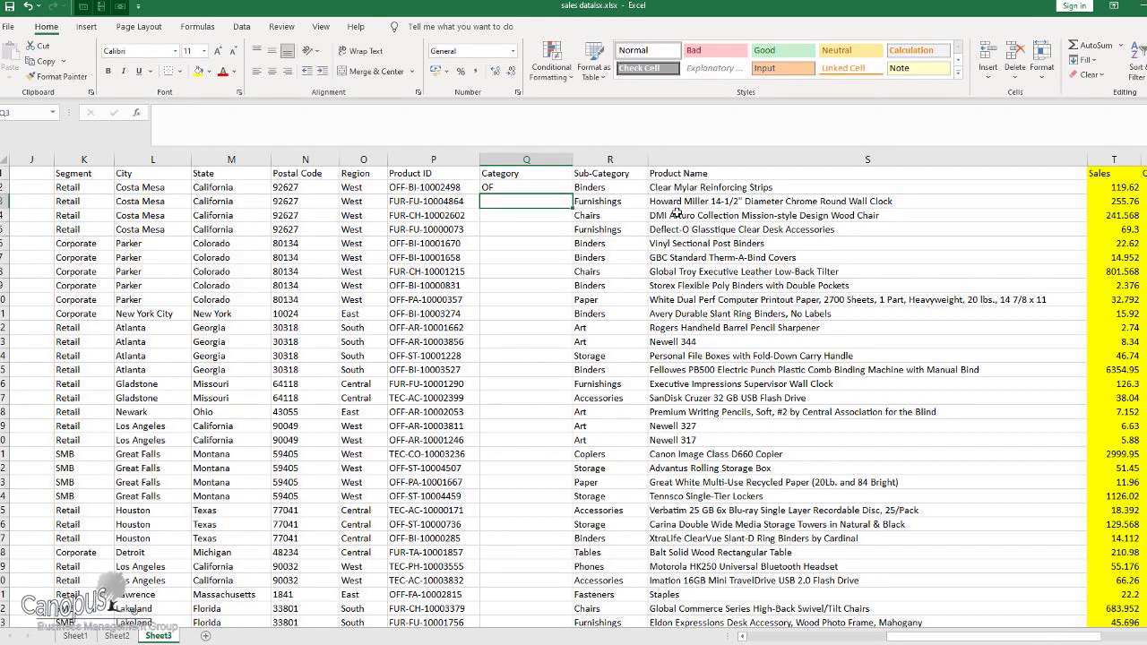
# - Set the number of characters in Q2's MID formula to 4 and check the edited argument
pyautogui.click(507, 186)
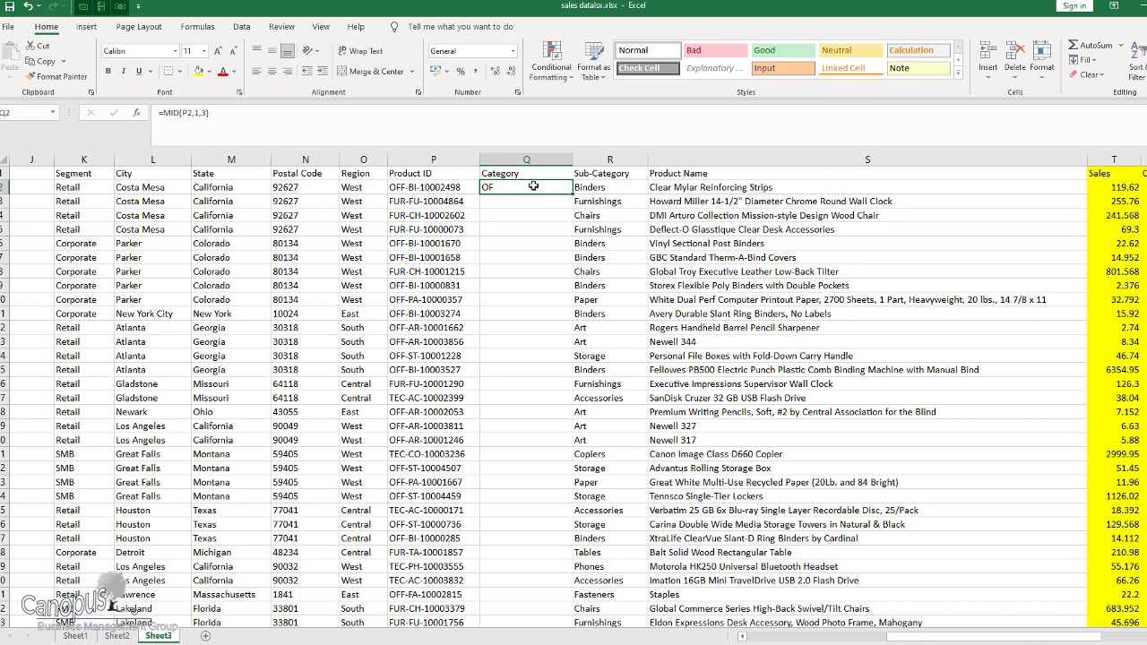
pyautogui.doubleClick(533, 187)
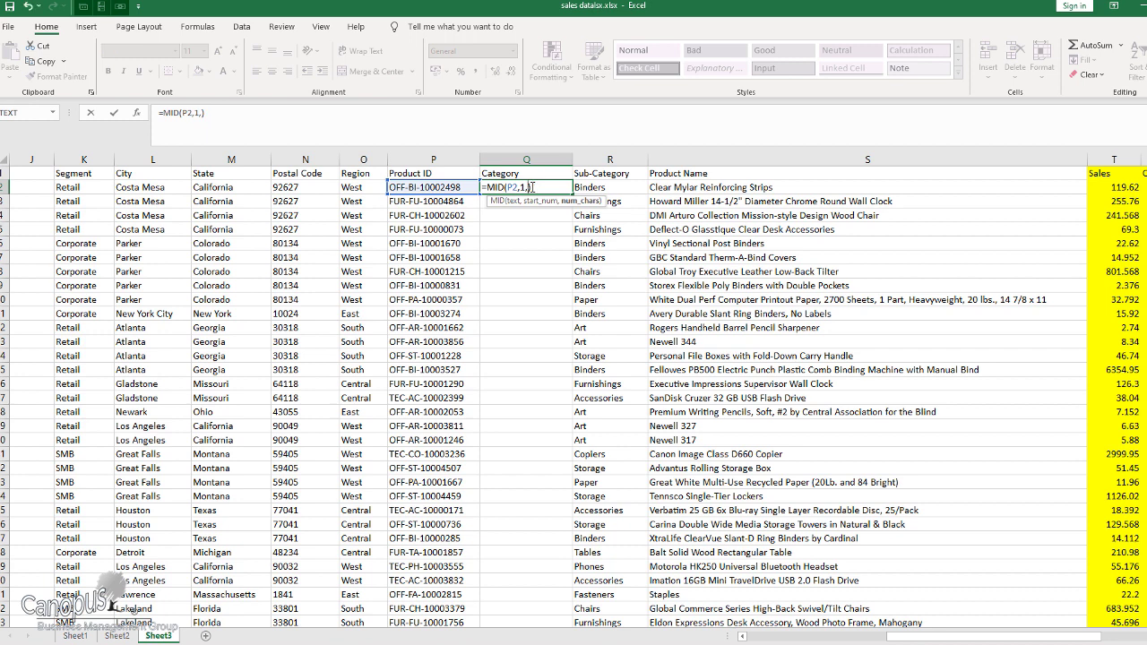
pyautogui.press('Return')
pyautogui.click(528, 187)
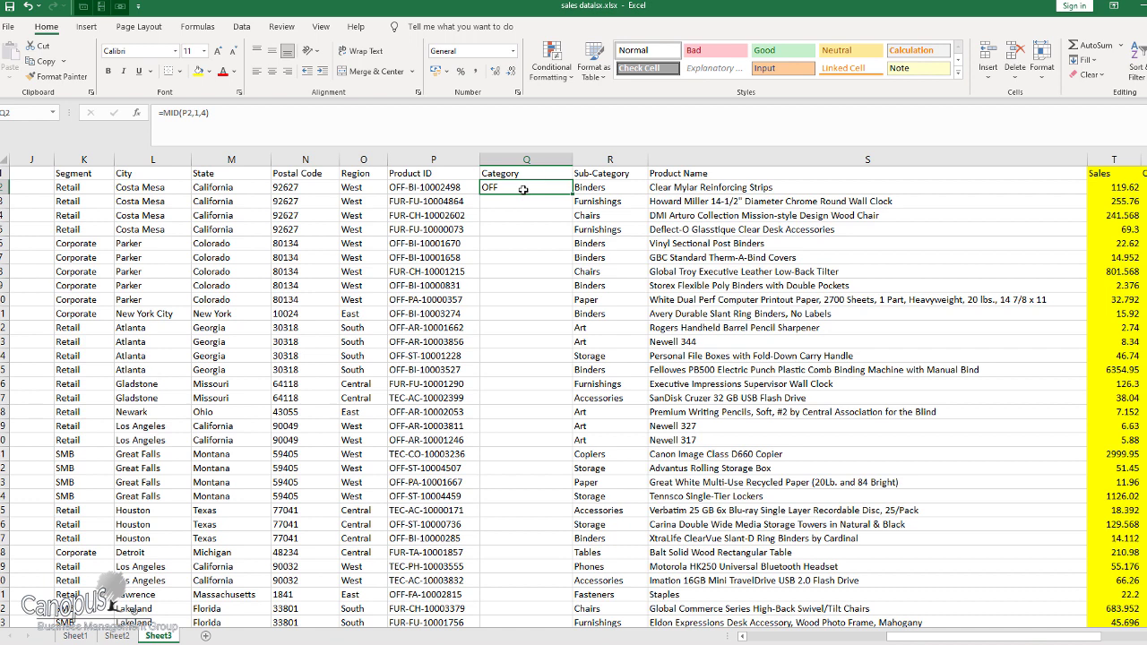
pyautogui.click(205, 114)
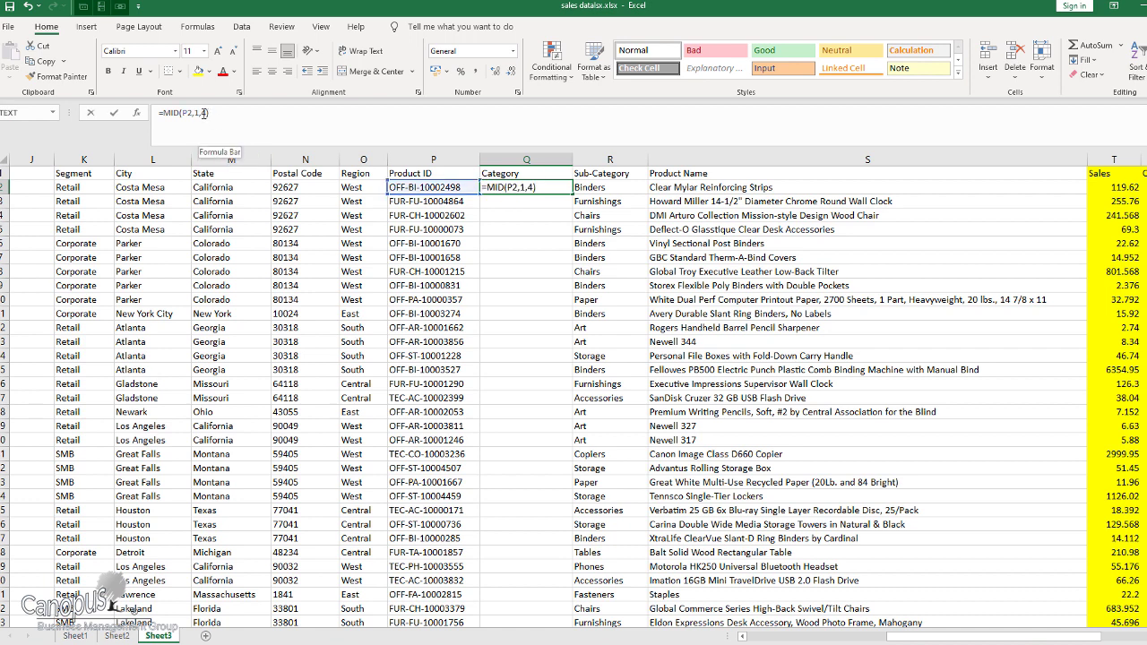
pyautogui.doubleClick(204, 113)
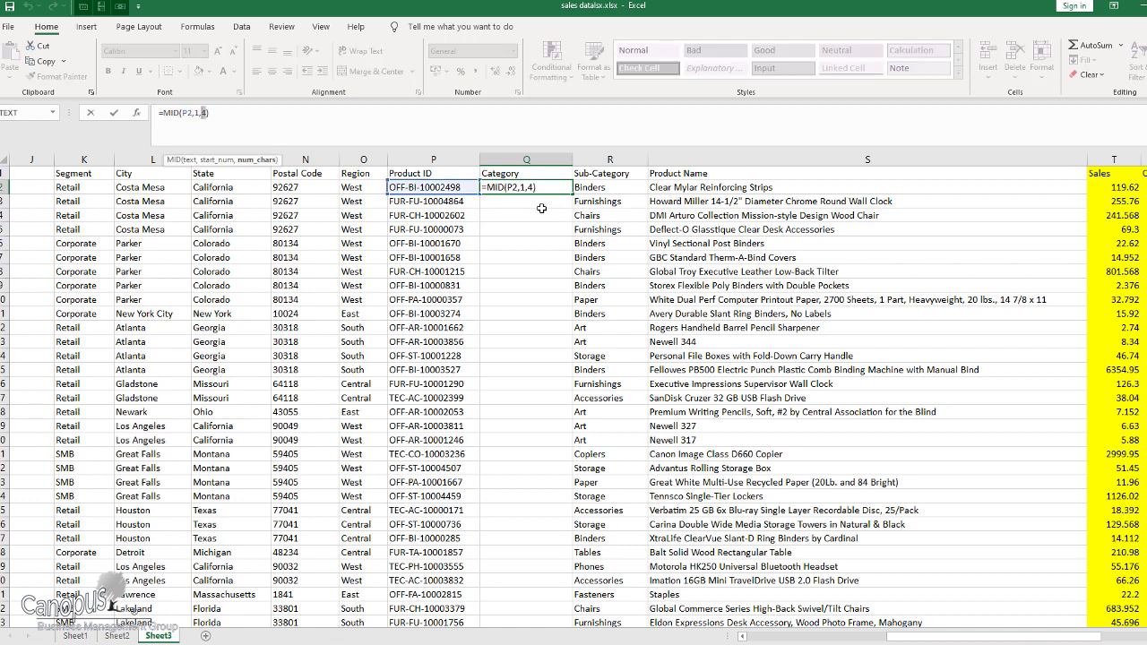
pyautogui.hotkey('ctrl', 'Return')
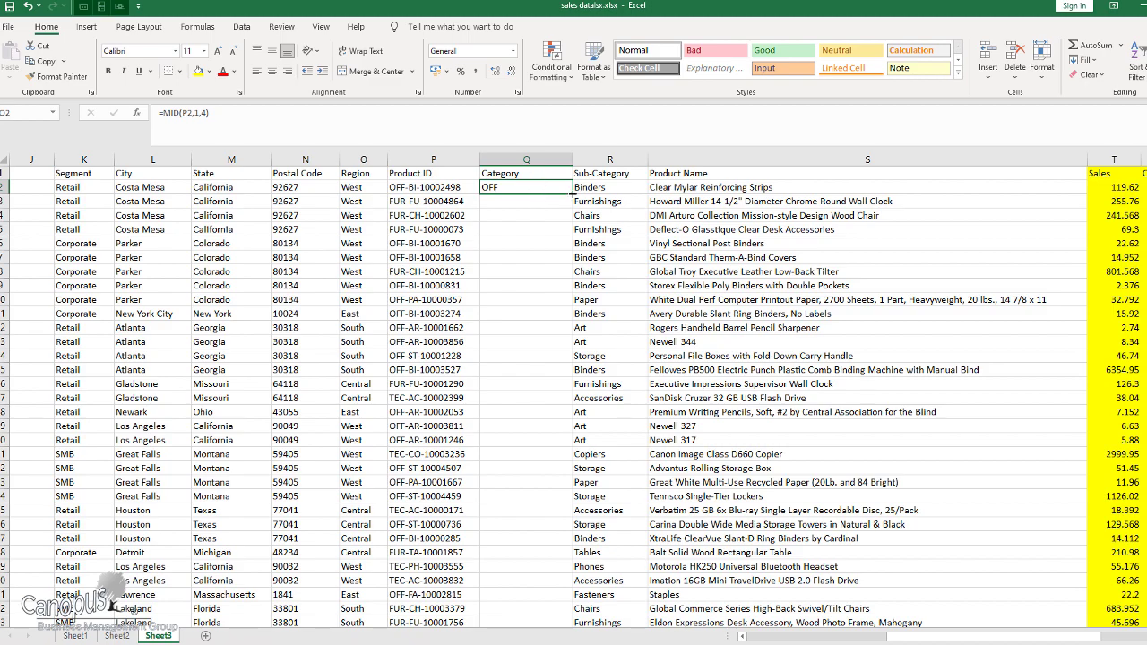
# - Fill the MID formula from Q2 down the Category column to the last data row
pyautogui.moveTo(571, 225); pyautogui.dragTo(538, 627)
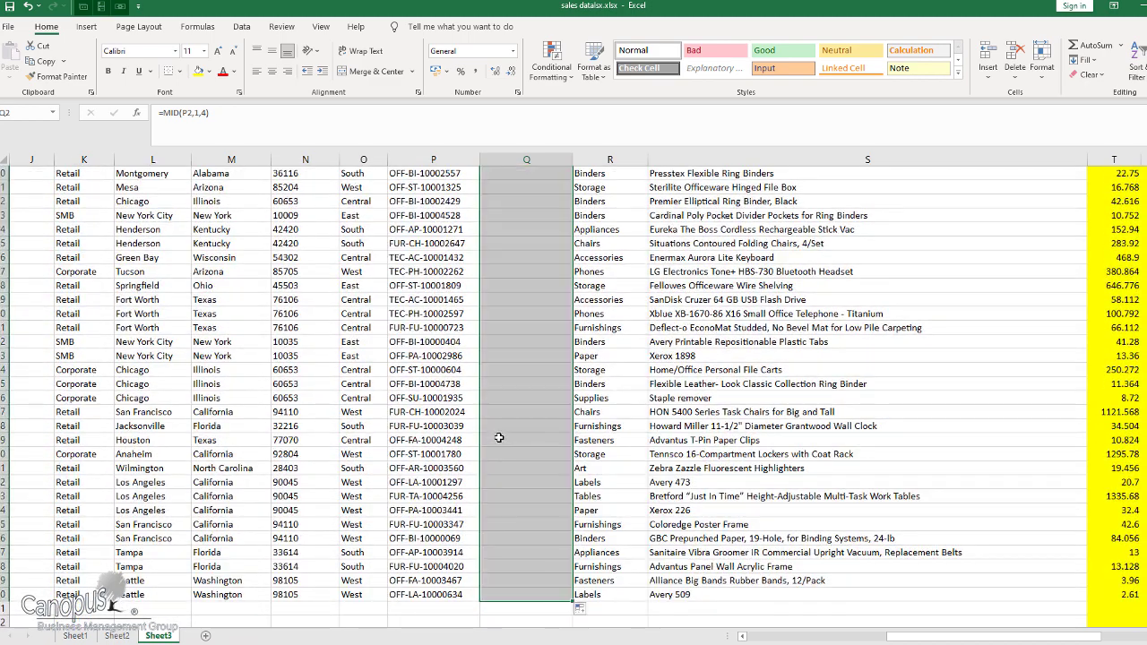
pyautogui.scroll(10, 540, 421)
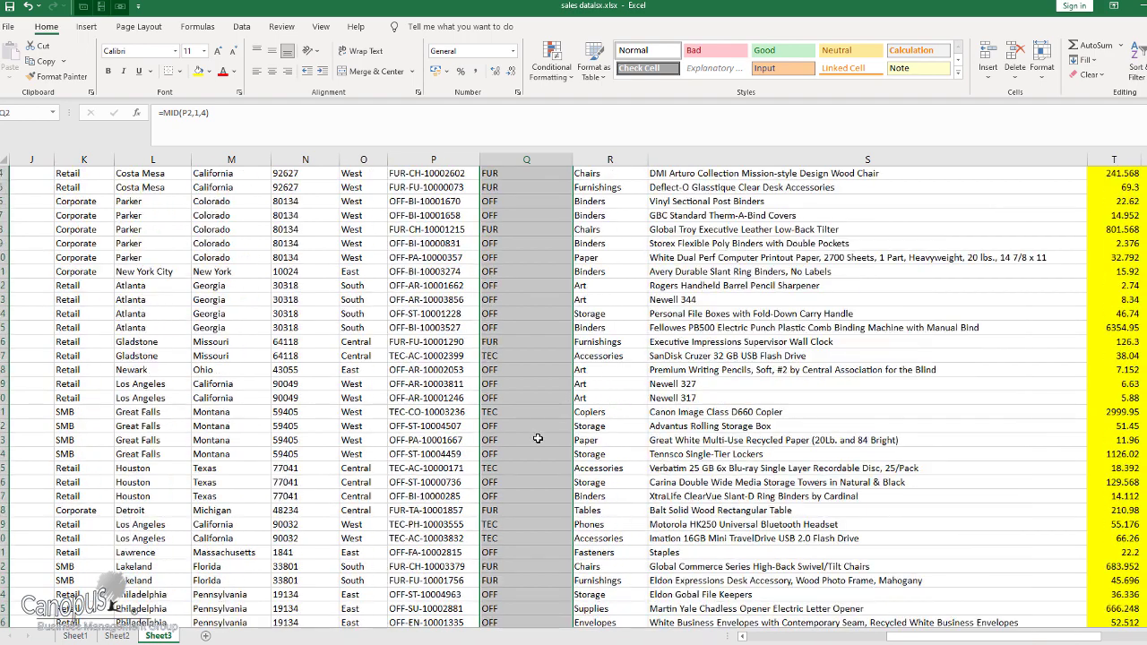
pyautogui.click(528, 257)
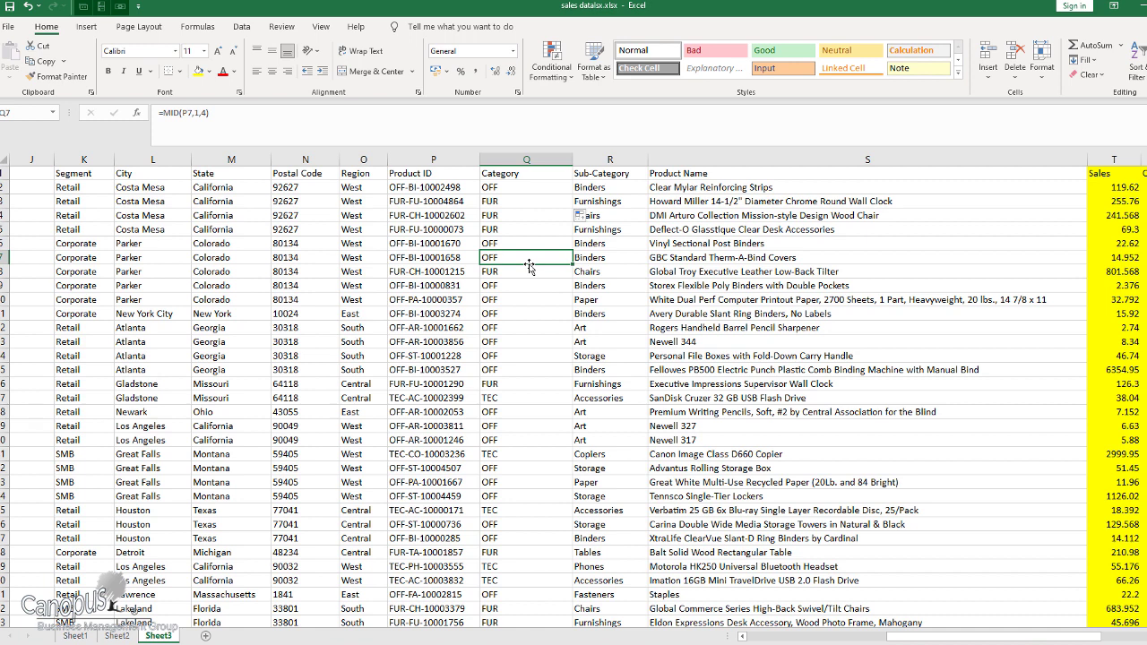
pyautogui.click(534, 186)
# - Insert an empty column R between Category and Sub-Category and select its first data cell
pyautogui.click(610, 159)
pyautogui.rightClick(600, 165)
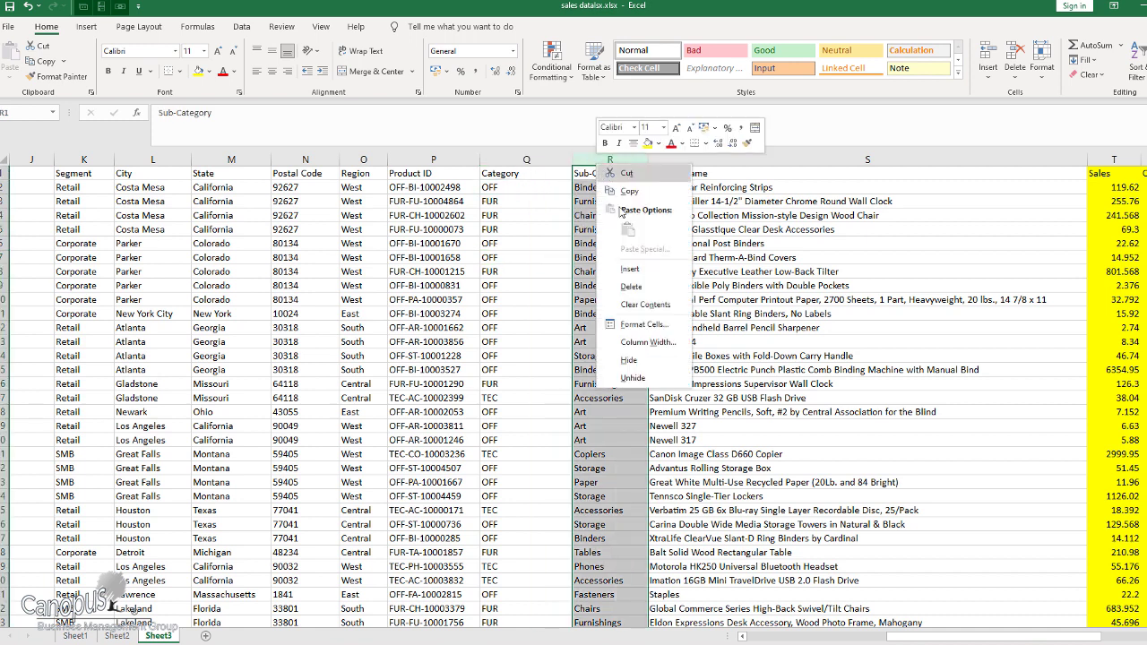
pyautogui.click(631, 272)
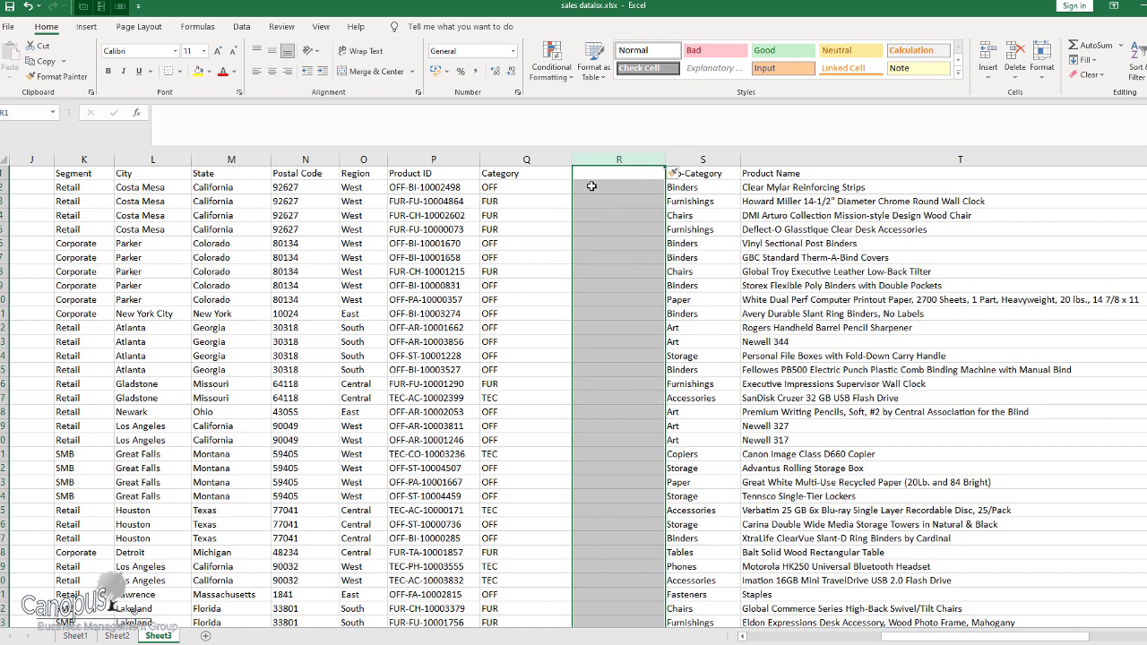
pyautogui.click(593, 187)
pyautogui.click(518, 189)
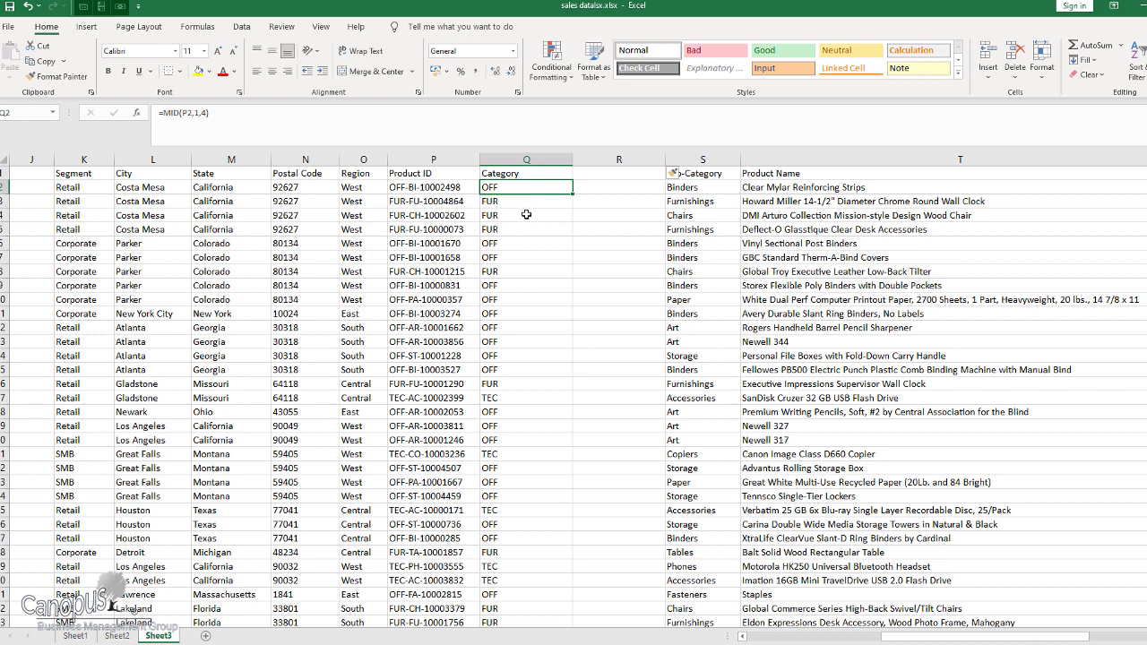
pyautogui.click(596, 188)
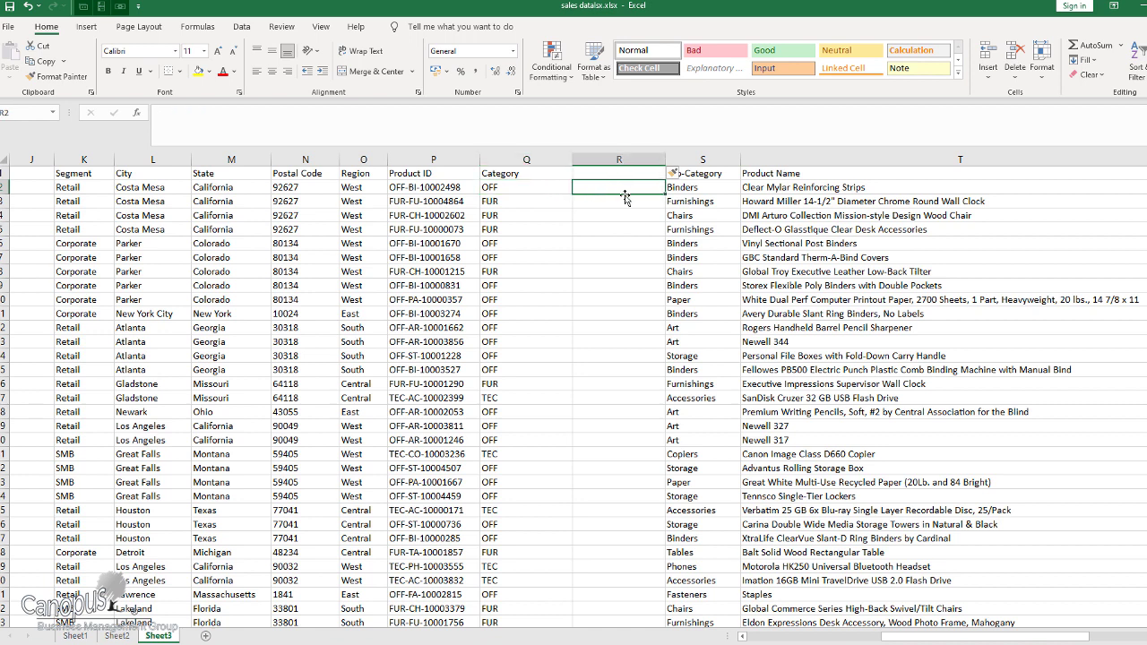
# - Start a SUBSTITUTE formula in R2 that replaces OFF in Q2 with Office
pyautogui.write('=sub')
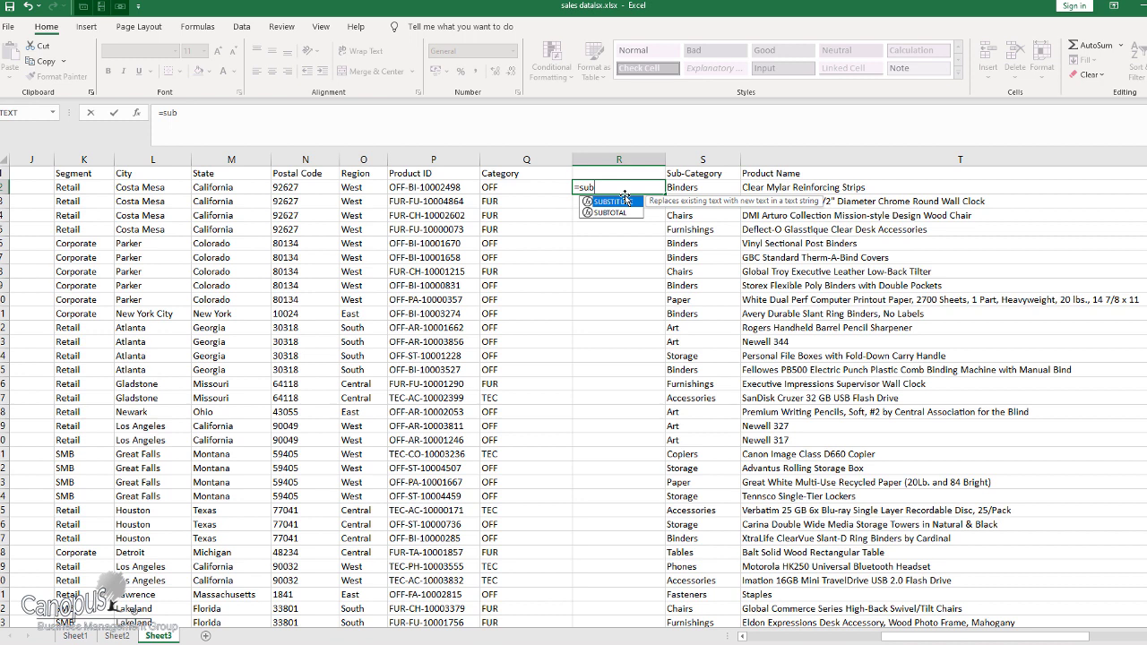
pyautogui.doubleClick(619, 203)
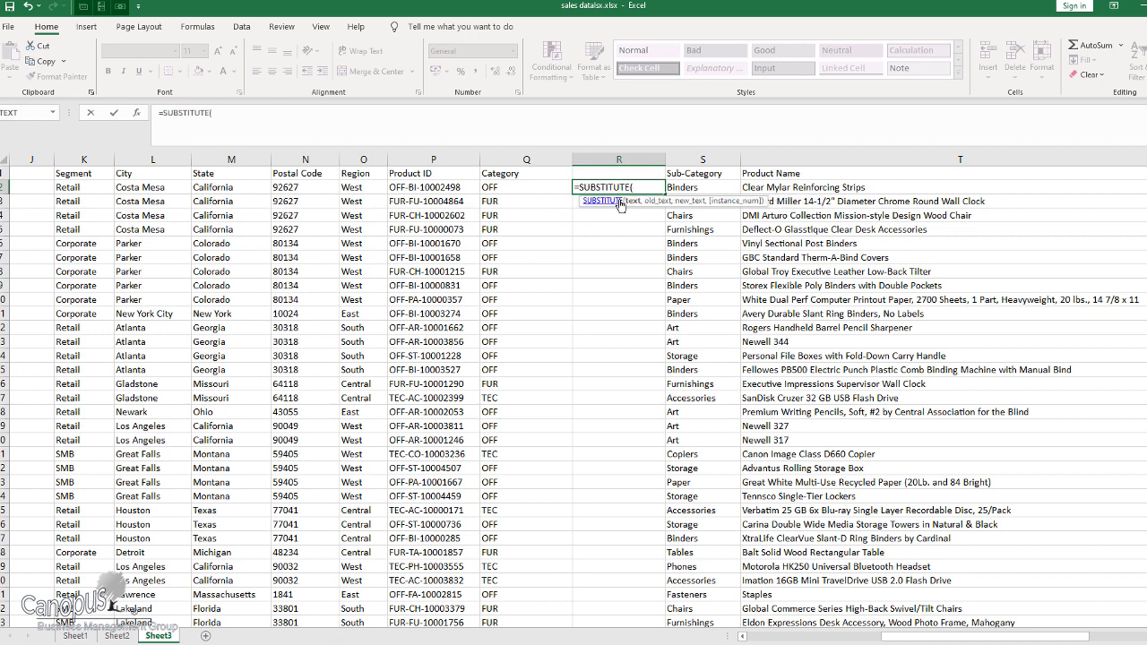
pyautogui.click(510, 184)
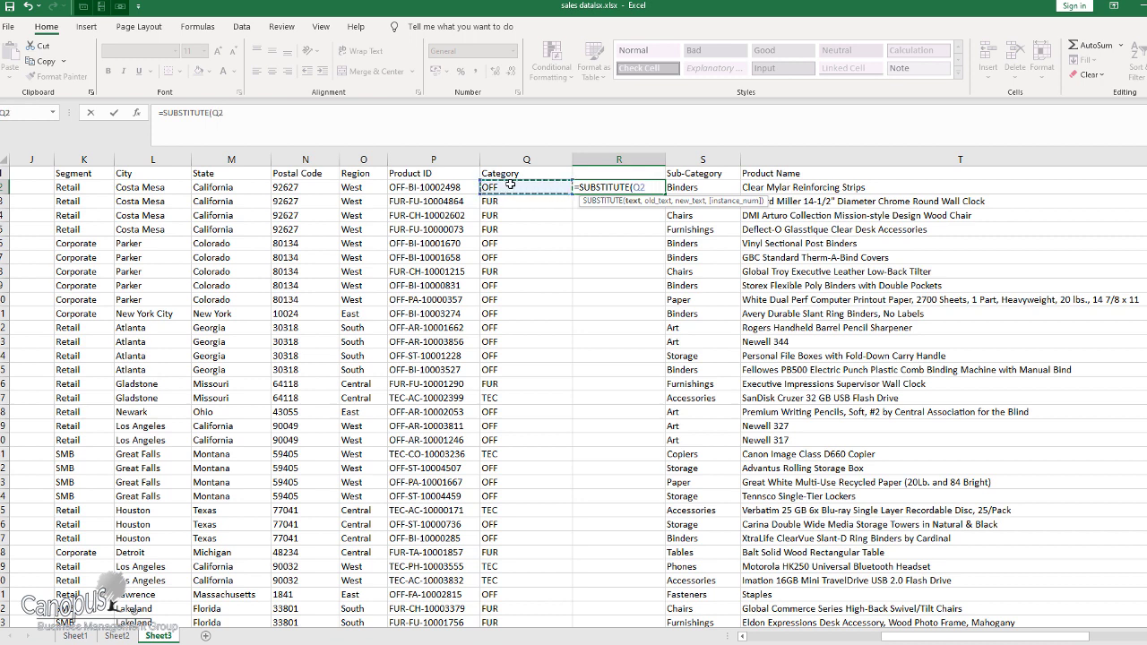
pyautogui.write(',"O')
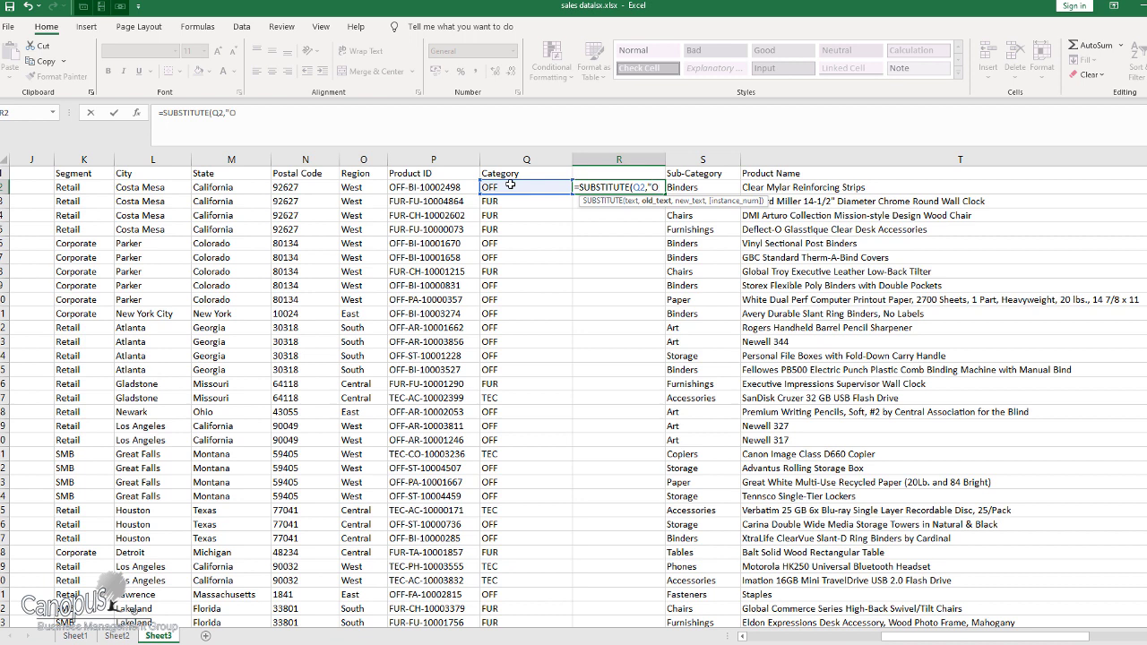
pyautogui.write('FF","O')
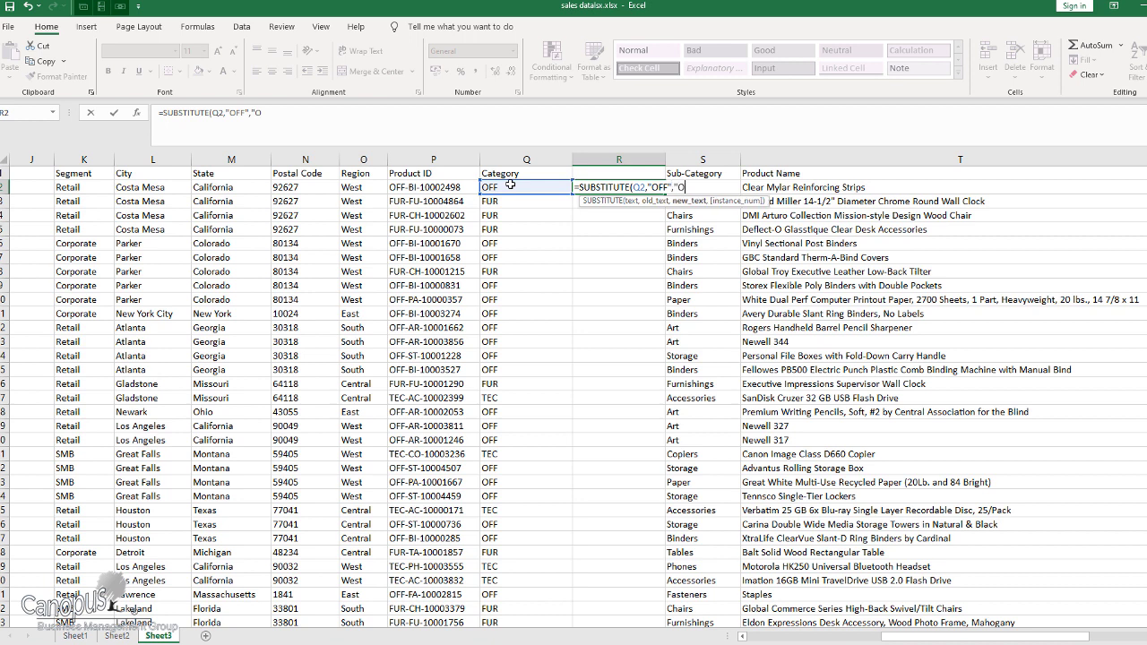
pyautogui.write('ffice")')
# - Wrap R2's formula in a second SUBSTITUTE that replaces "FUR" with "Furniture"
pyautogui.click(578, 187)
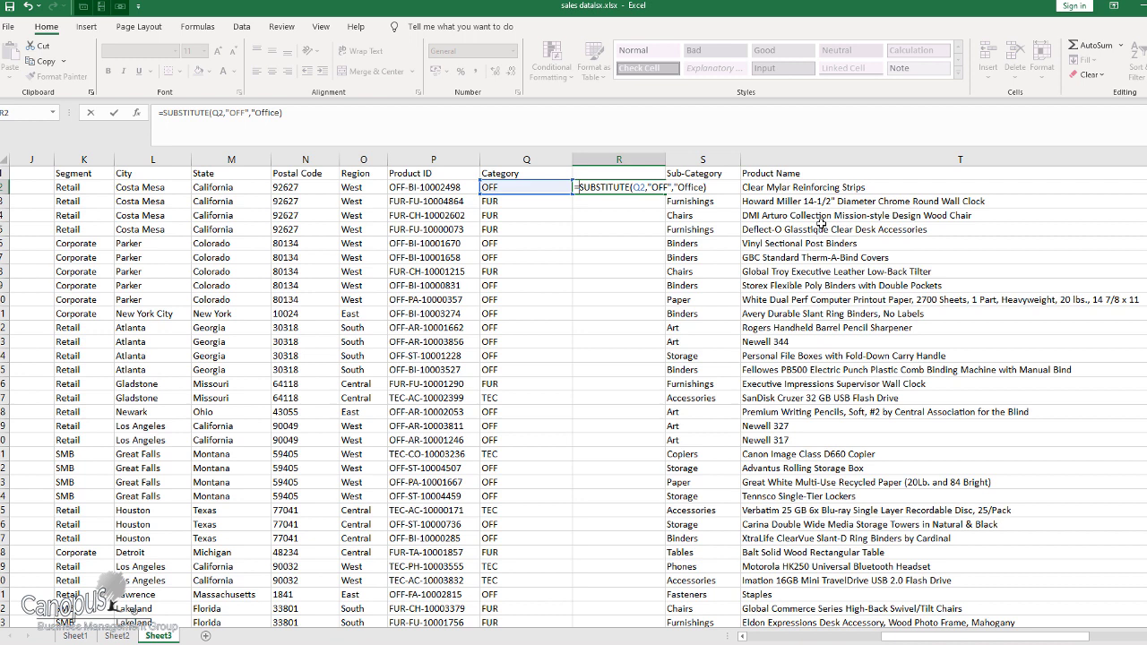
pyautogui.write('su')
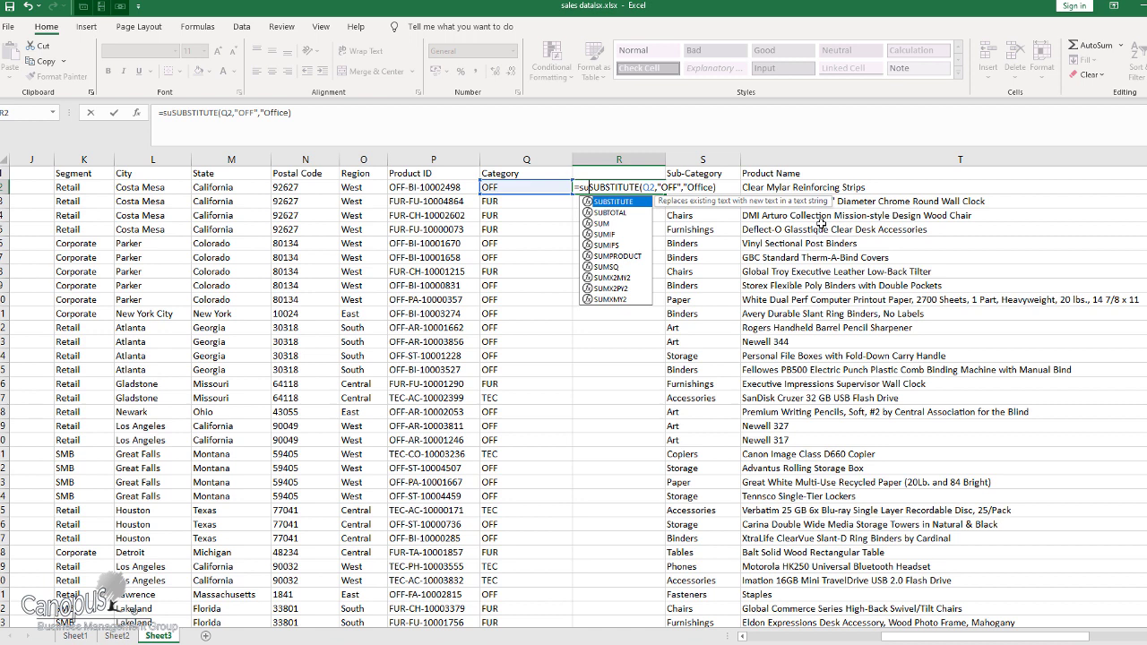
pyautogui.write('b')
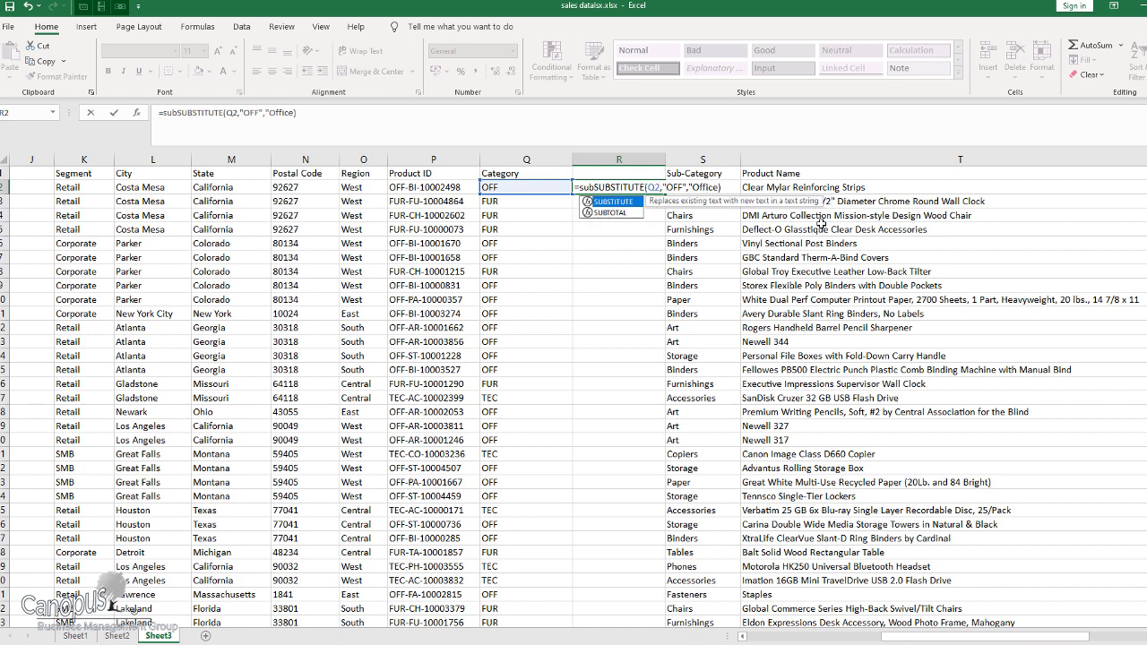
pyautogui.doubleClick(629, 201)
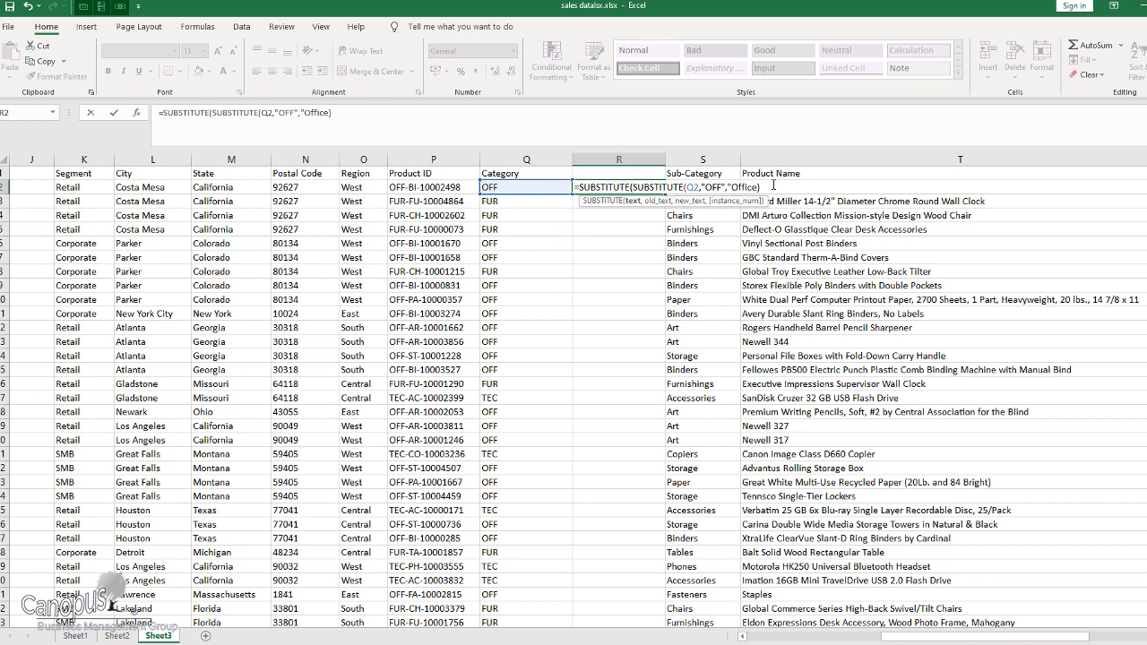
pyautogui.click(772, 185)
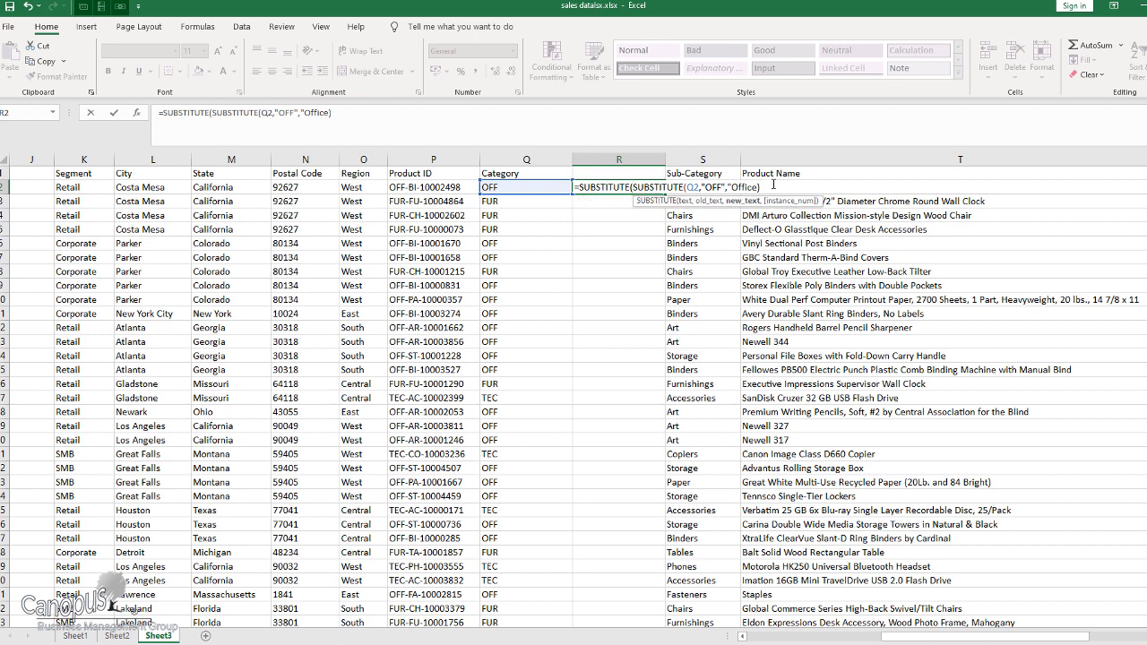
pyautogui.write(',"FUR","Furniture')
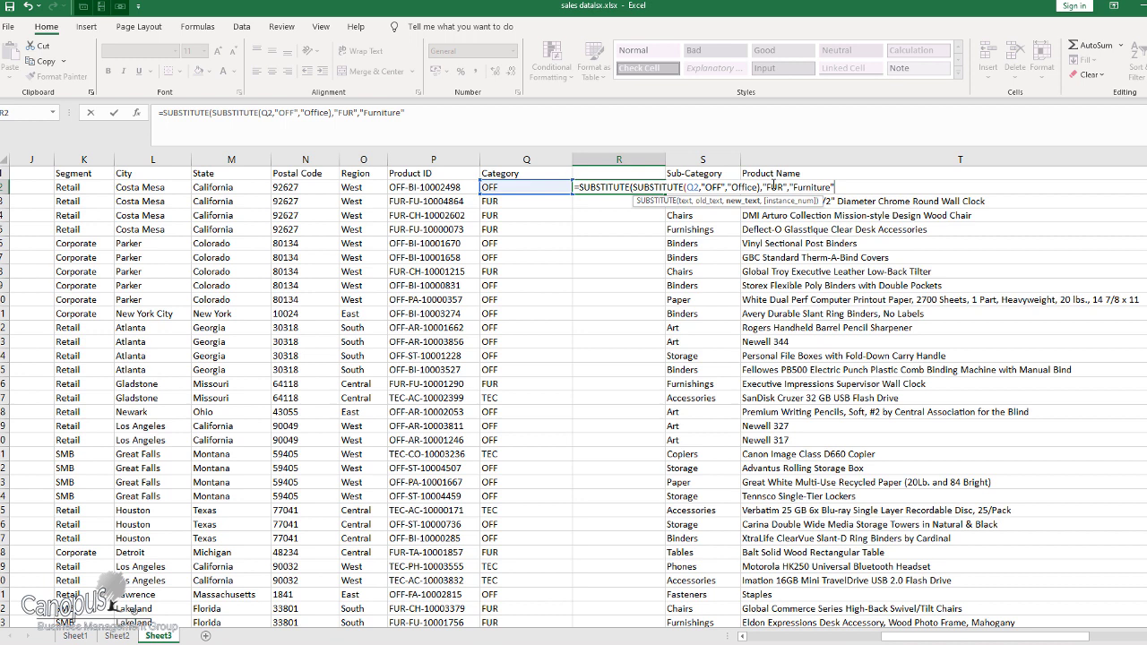
pyautogui.write('"),')
# - Nest R2's formula inside a third SUBSTITUTE that replaces "TEC" with "Technology" and try to enter it
pyautogui.click(578, 187)
pyautogui.write('su')
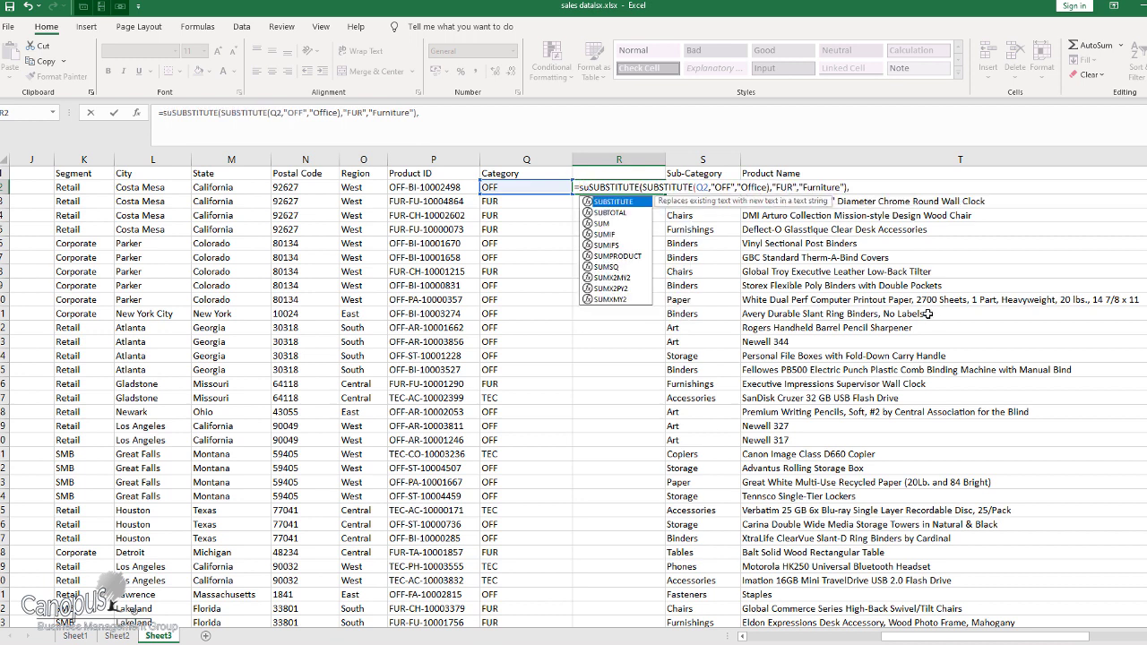
pyautogui.doubleClick(602, 202)
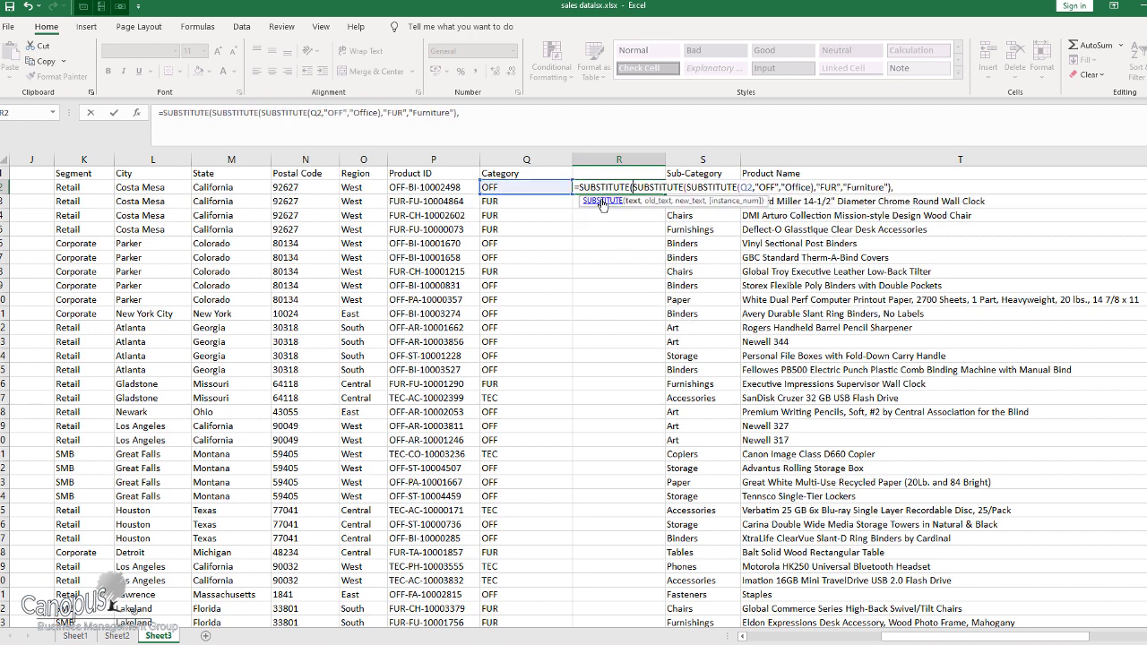
pyautogui.click(913, 186)
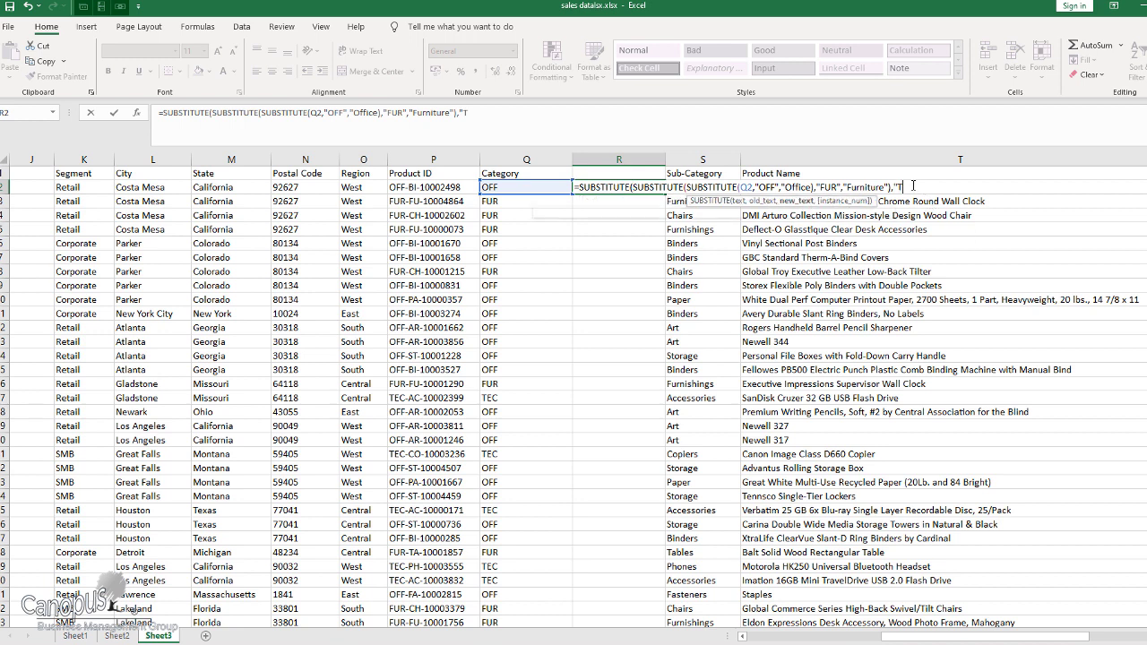
pyautogui.write('TEC')
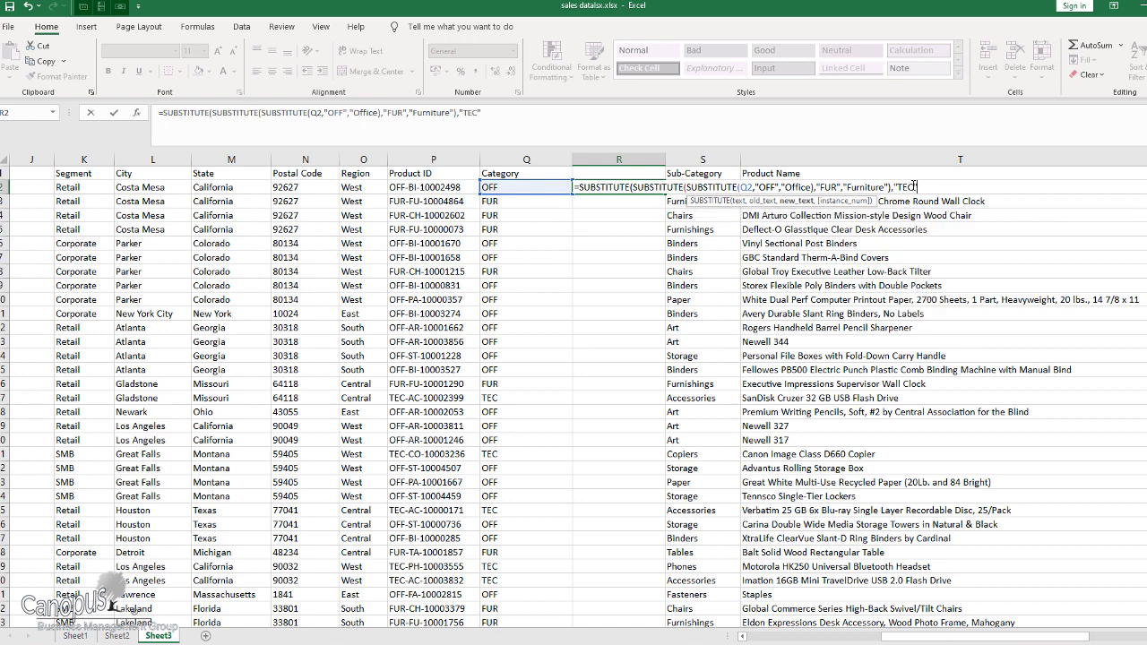
pyautogui.write('","Teh')
pyautogui.write('hnology')
pyautogui.press('Return')
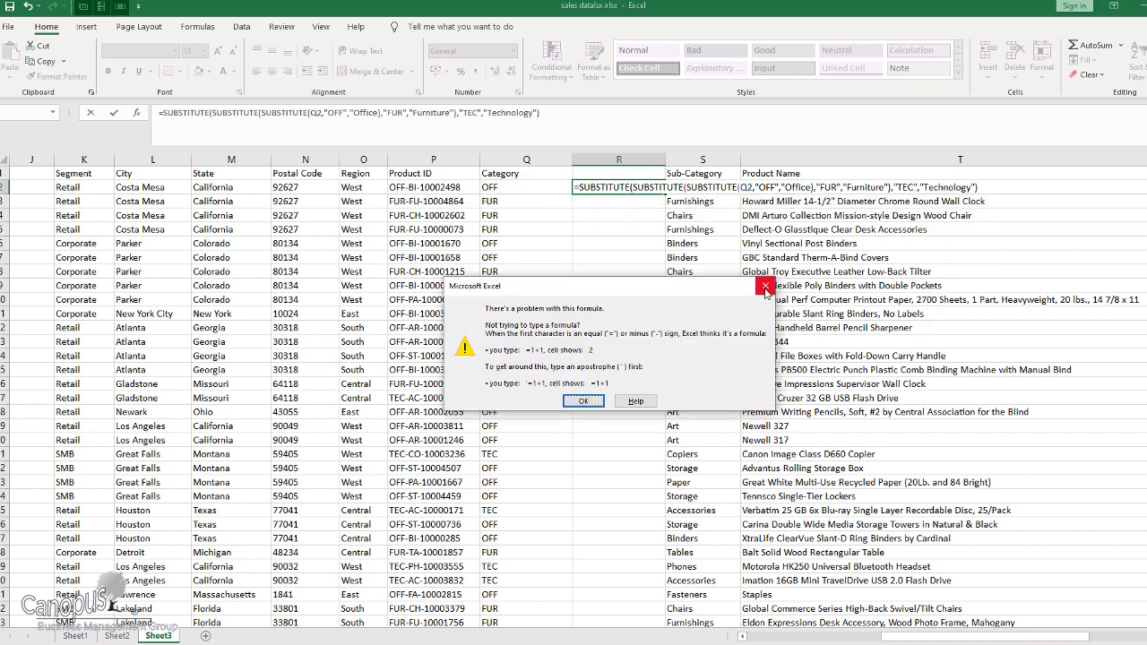
# - Add the missing closing quotation mark after Office in R2's nested formula and enter the corrected formula
pyautogui.click(765, 286)
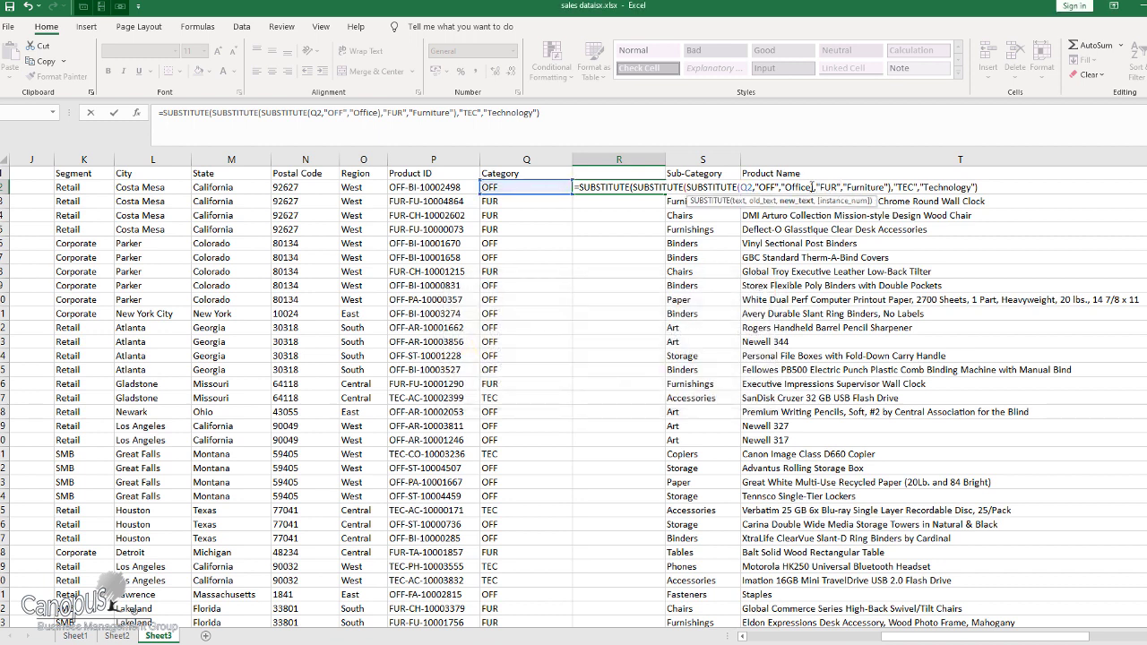
pyautogui.click(811, 186)
pyautogui.write(')')
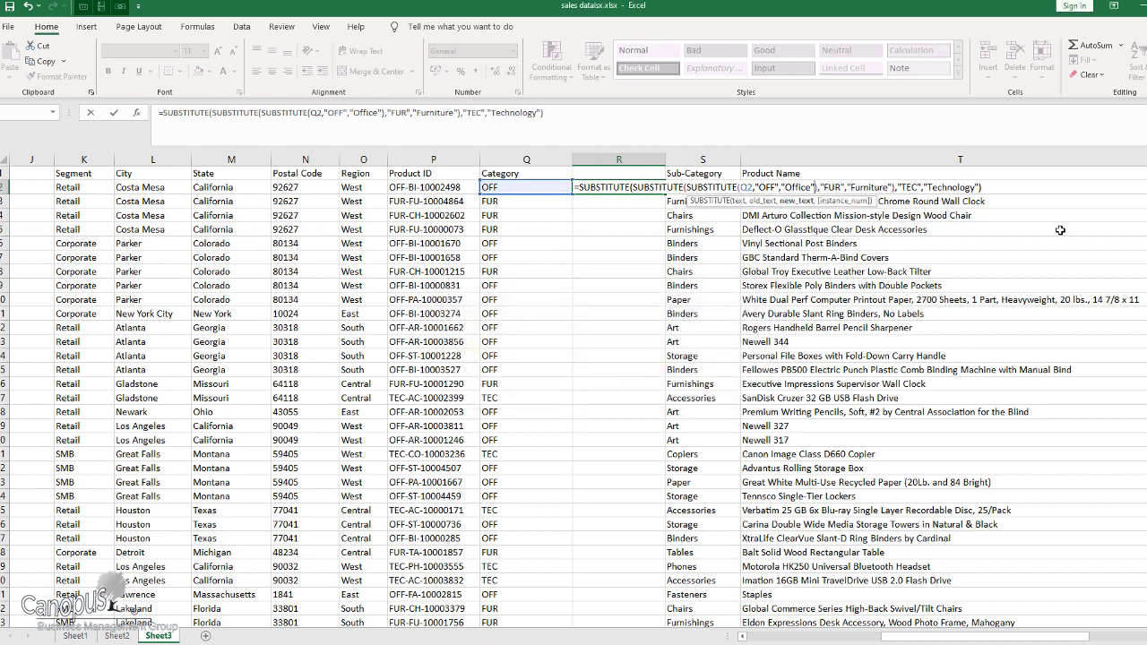
pyautogui.click(994, 185)
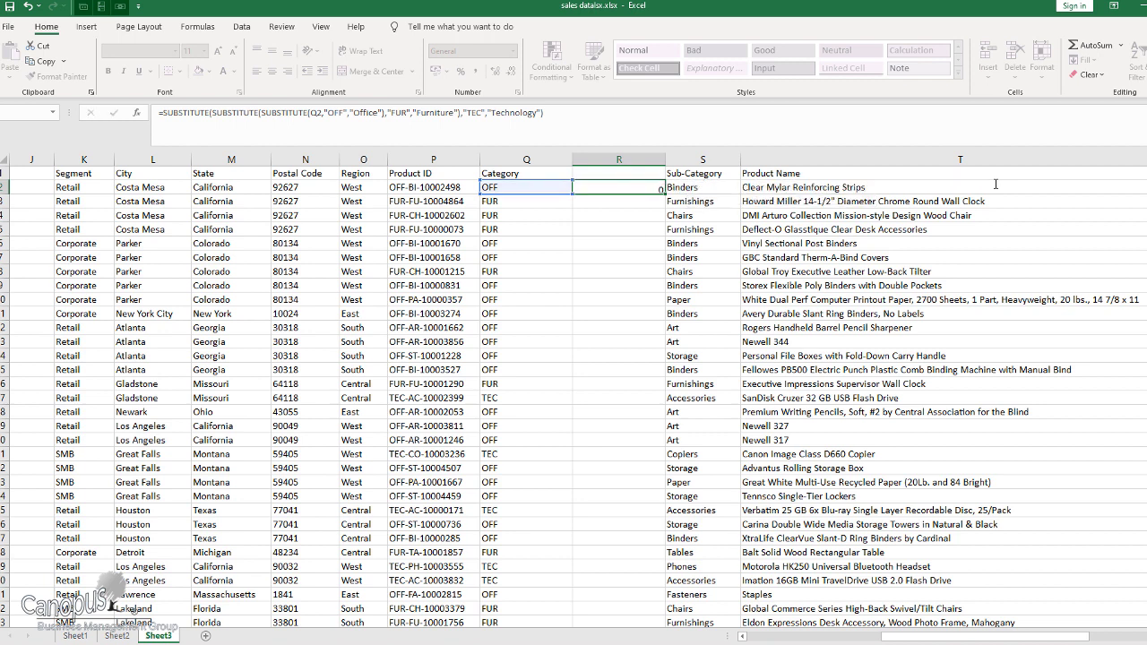
pyautogui.press('Return')
# - Fill the nested SUBSTITUTE formula from R2 down to the last data row and head the column Category_1
pyautogui.click(614, 188)
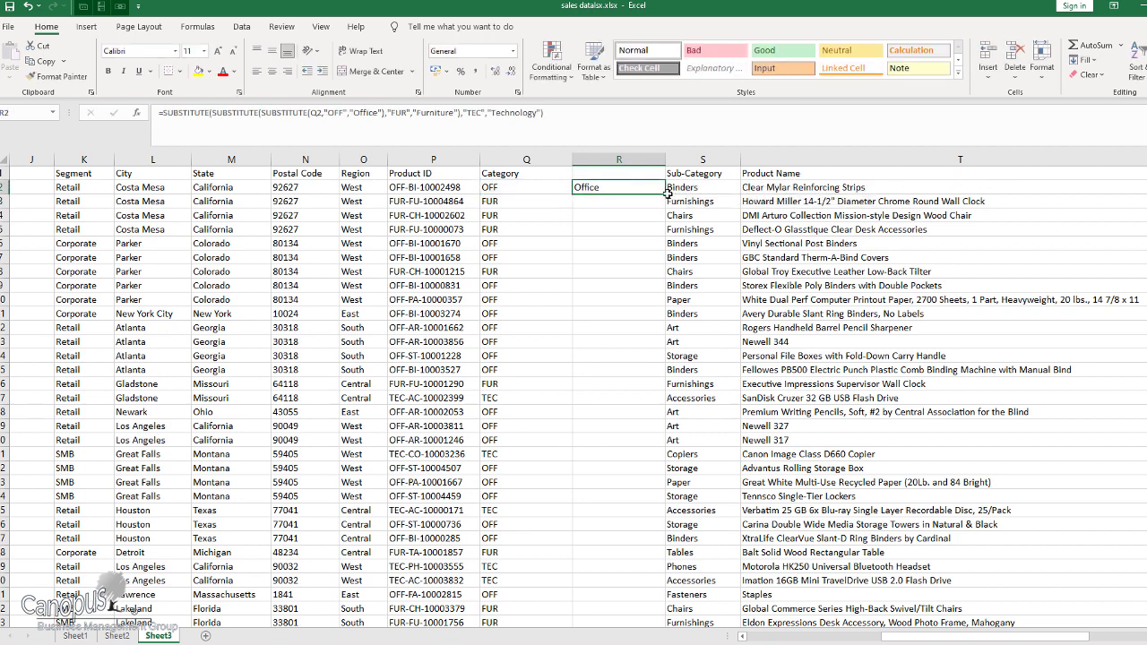
pyautogui.doubleClick(668, 193)
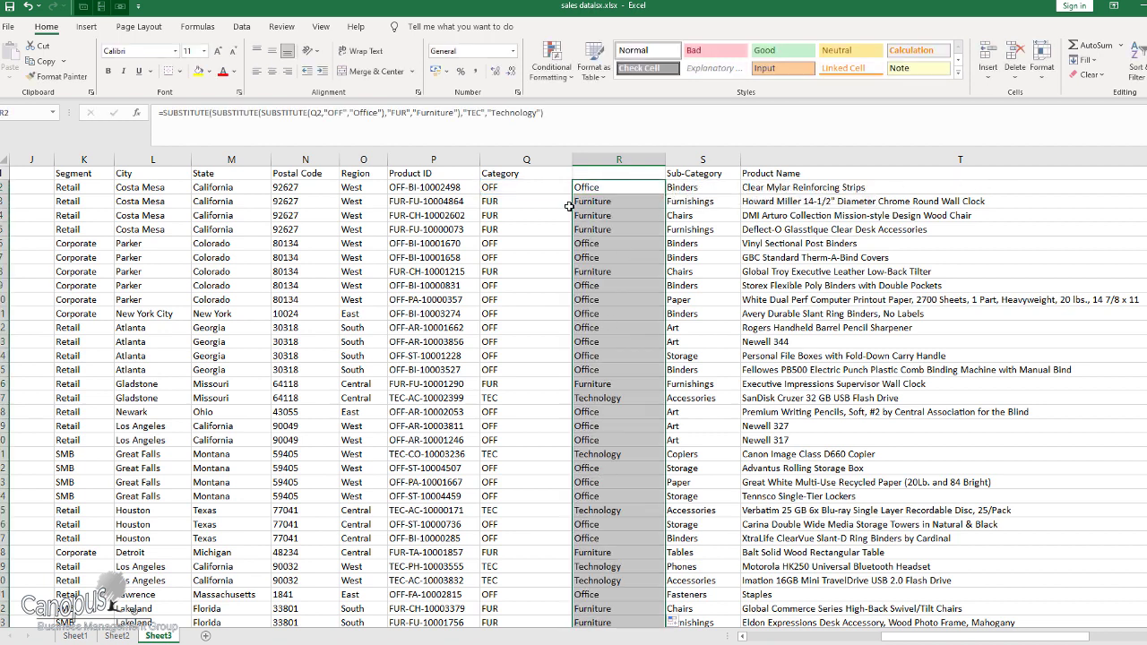
pyautogui.click(588, 173)
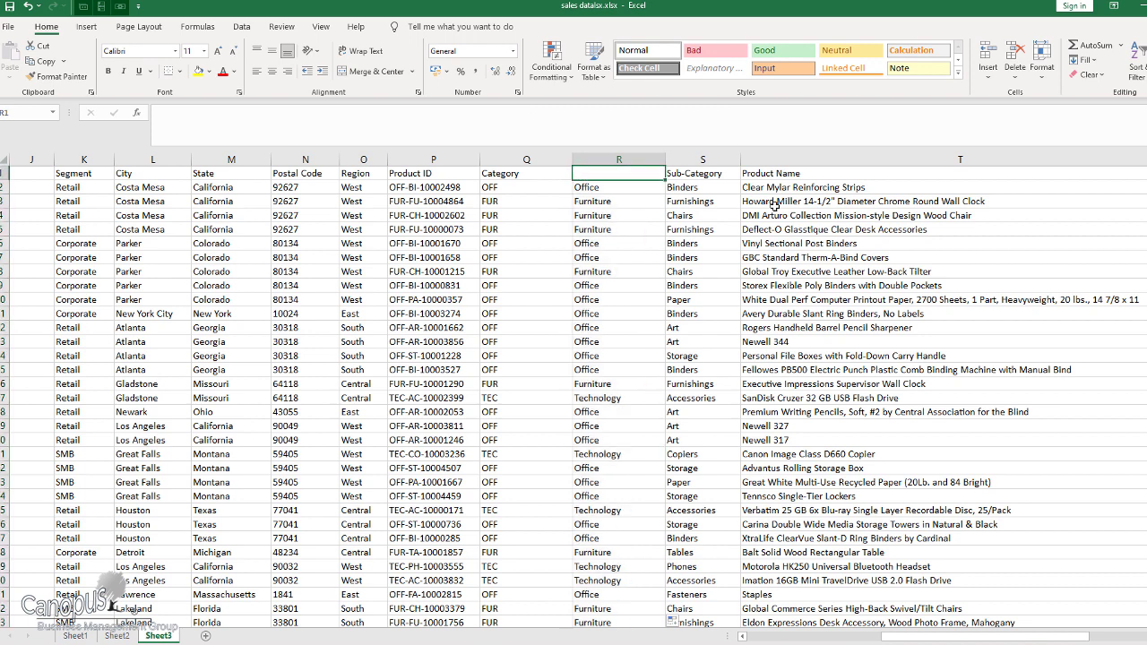
pyautogui.write('Category')
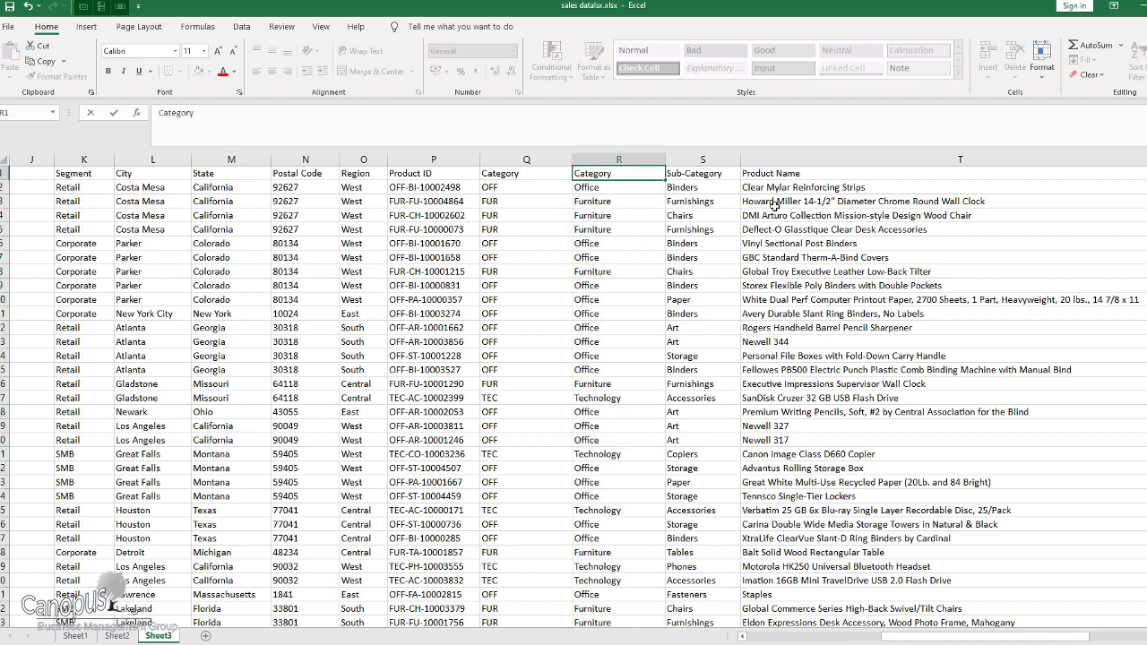
pyautogui.write('_1')
pyautogui.click(618, 254)
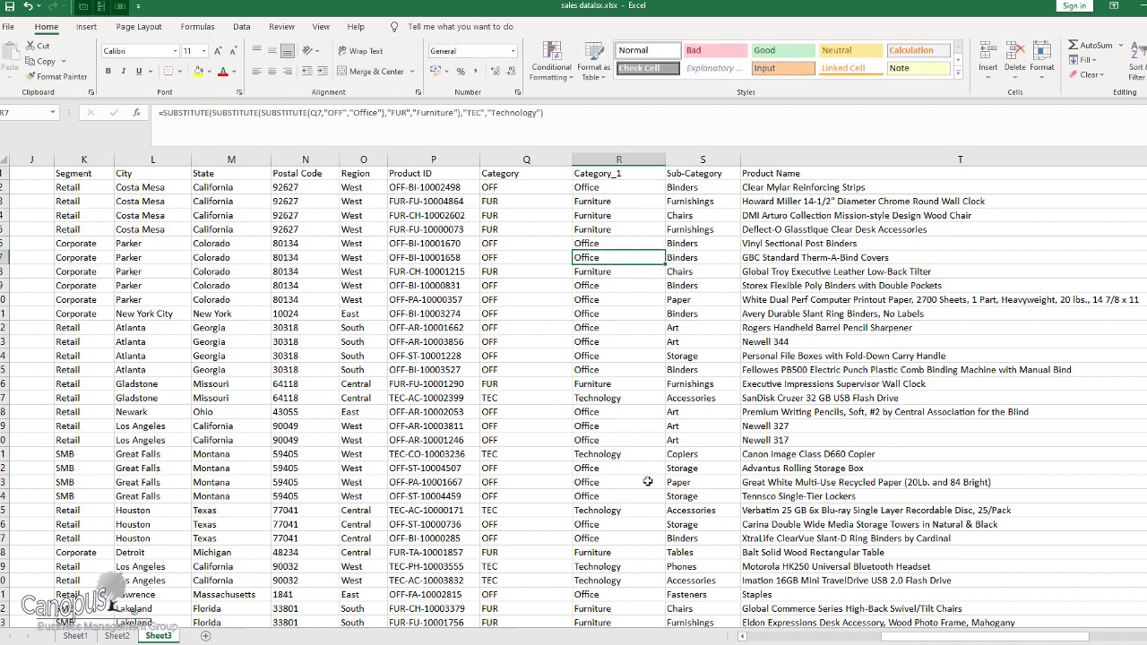
# - Highlight the whole Category_1 column with a yellow fill
pyautogui.scroll(-10, 618, 589)
pyautogui.scroll(10, 618, 589)
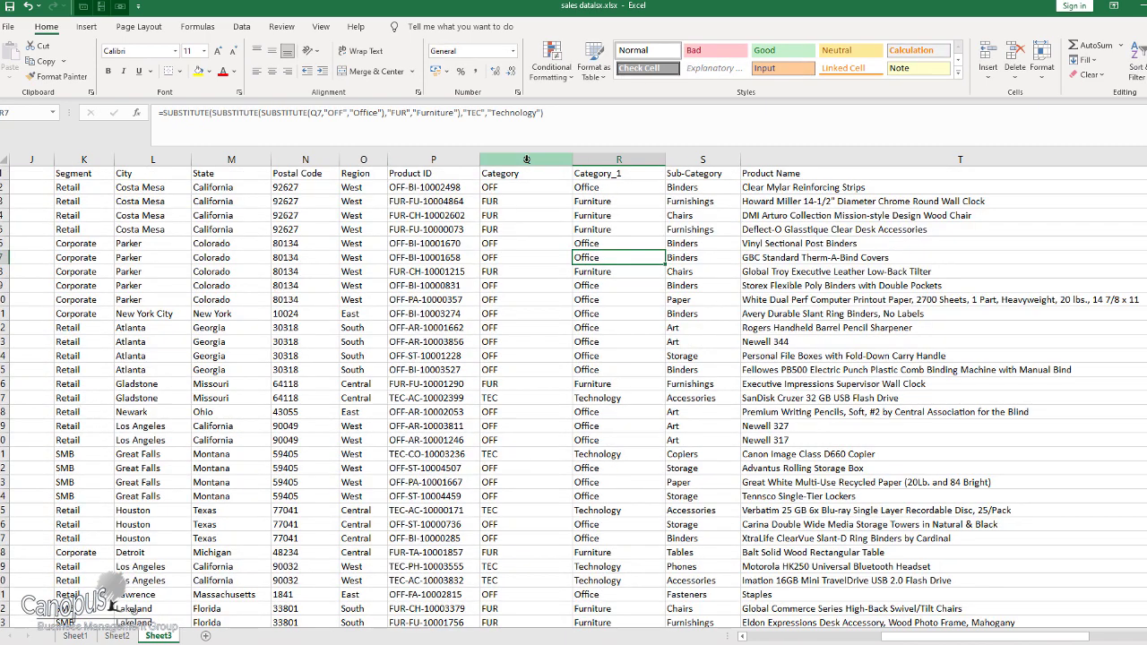
pyautogui.click(618, 159)
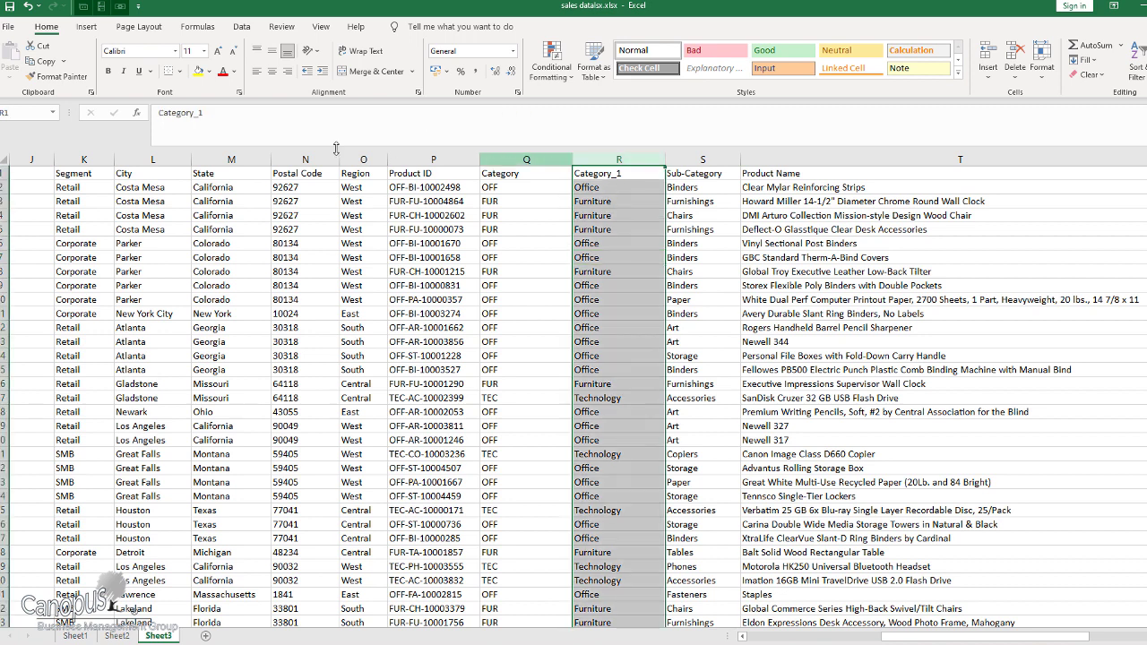
pyautogui.click(198, 71)
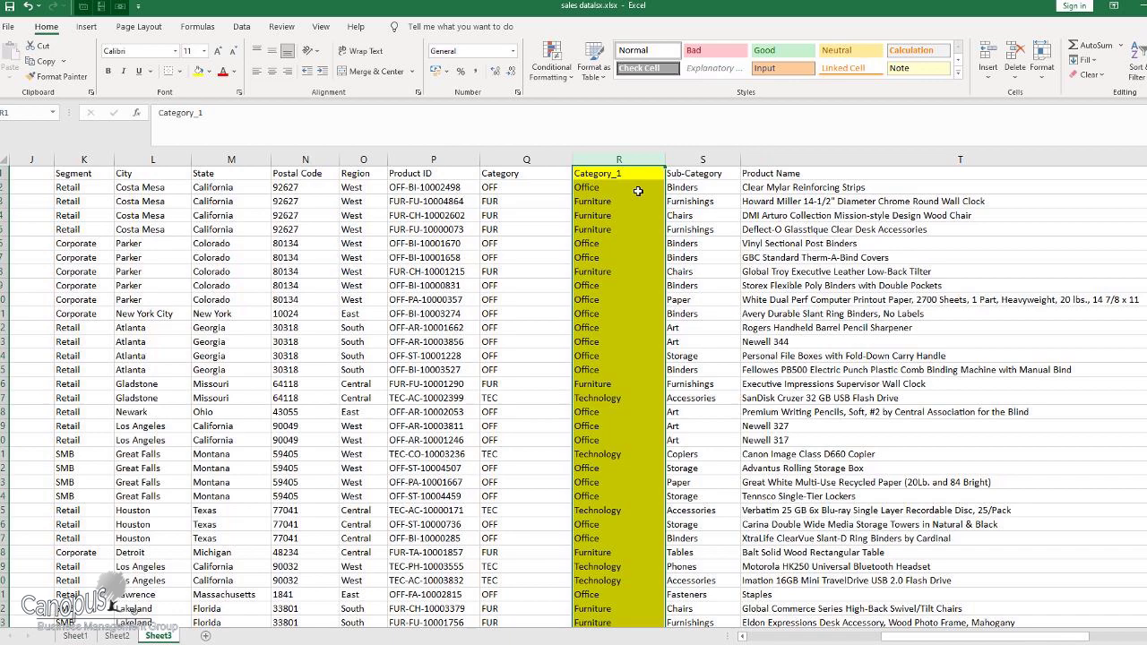
# - Copy the Customer ID column from Sheet3 and paste it into column A of a new worksheet
pyautogui.press('Down')
pyautogui.press('Down')
pyautogui.press('Left')
pyautogui.press('Left')
pyautogui.press('Left')
pyautogui.press('Left')
pyautogui.press('Left')
pyautogui.press('Left')
pyautogui.press('Left')
pyautogui.press('Left')
pyautogui.press('Left')
pyautogui.press('Left')
pyautogui.press('Left')
pyautogui.press('Left')
pyautogui.press('Left')
pyautogui.press('Left')
pyautogui.press('Left')
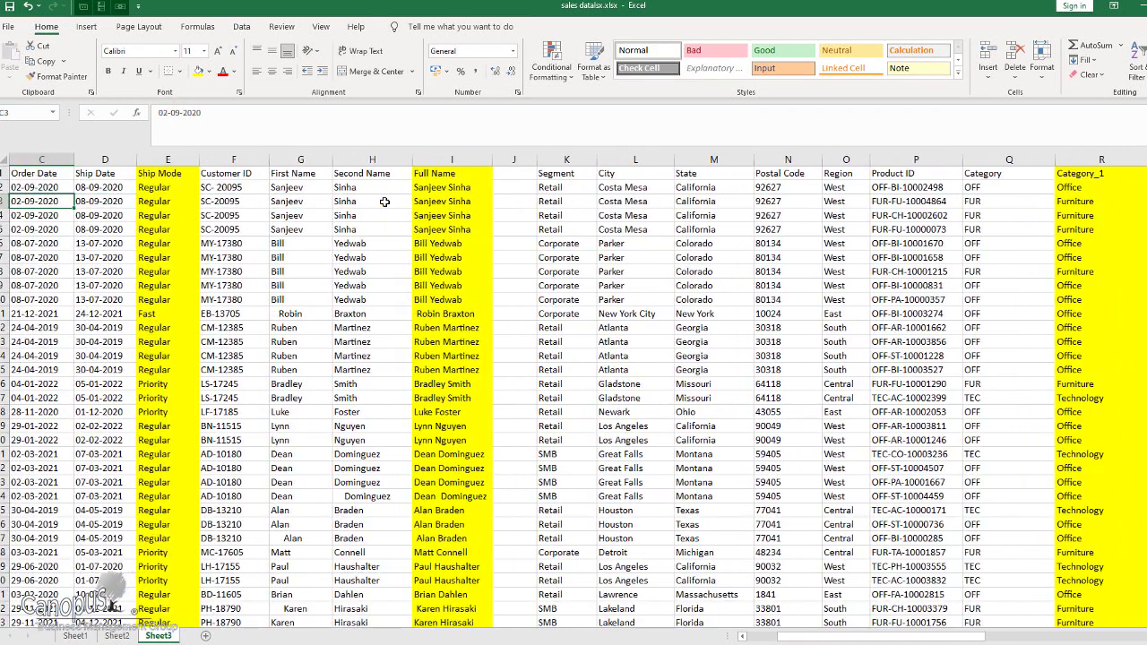
pyautogui.press('Left')
pyautogui.press('Left')
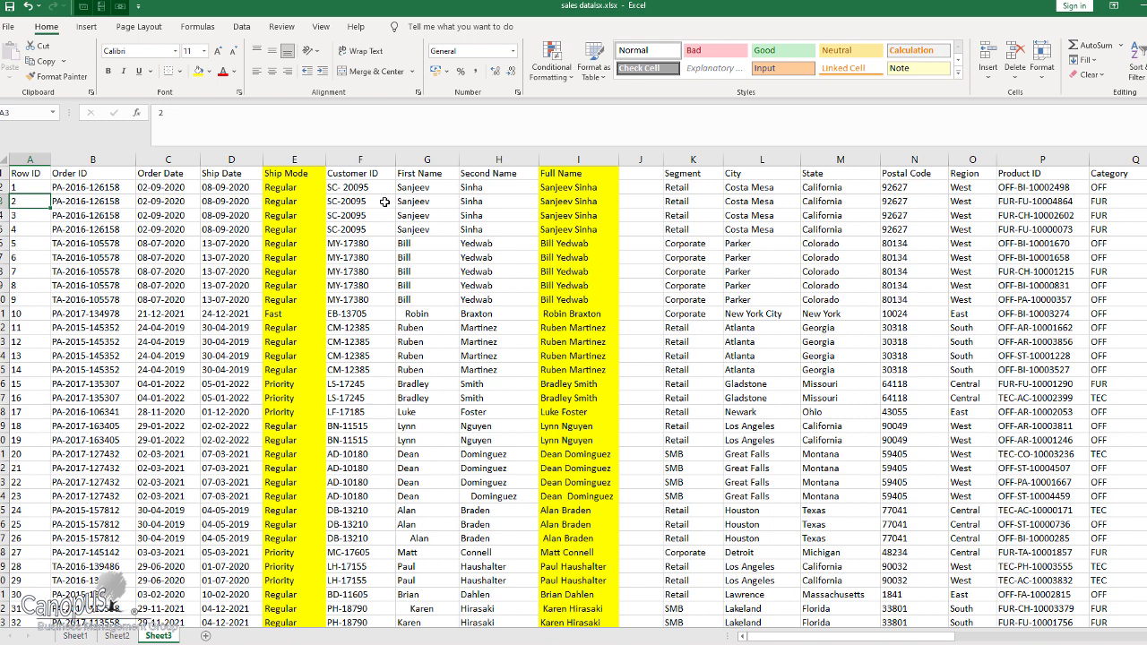
pyautogui.click(369, 157)
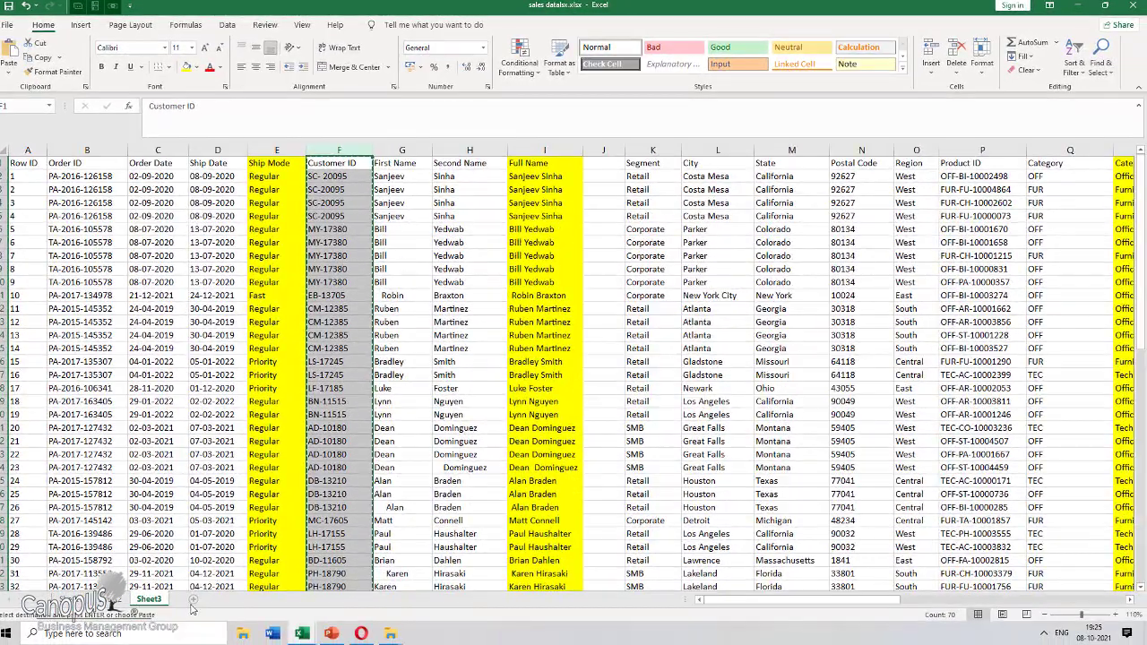
pyautogui.hotkey('ctrl', 'c')
pyautogui.click(188, 599)
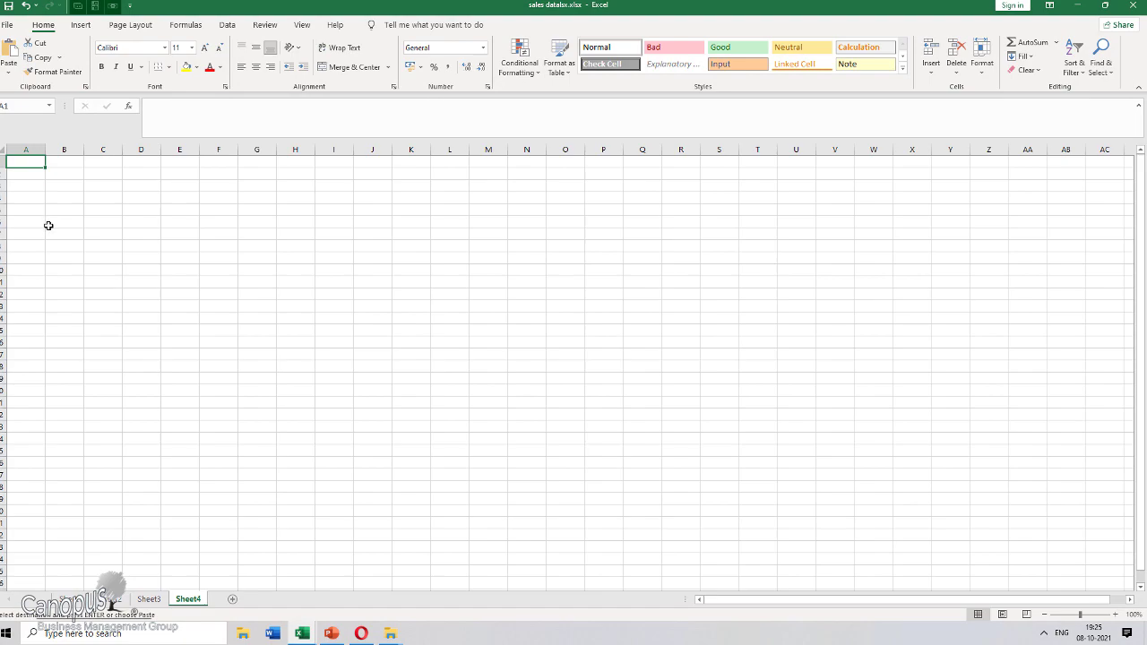
pyautogui.hotkey('ctrl', 'v')
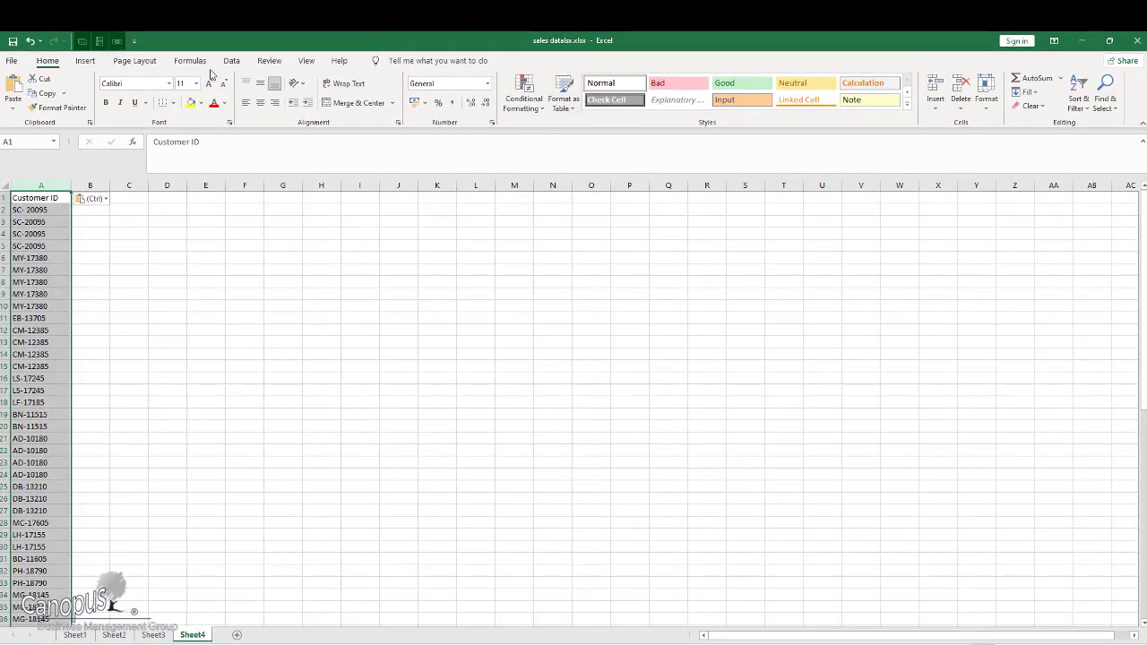
# - Remove duplicate values from the copied Customer ID column, treating the first row as a header
pyautogui.click(231, 59)
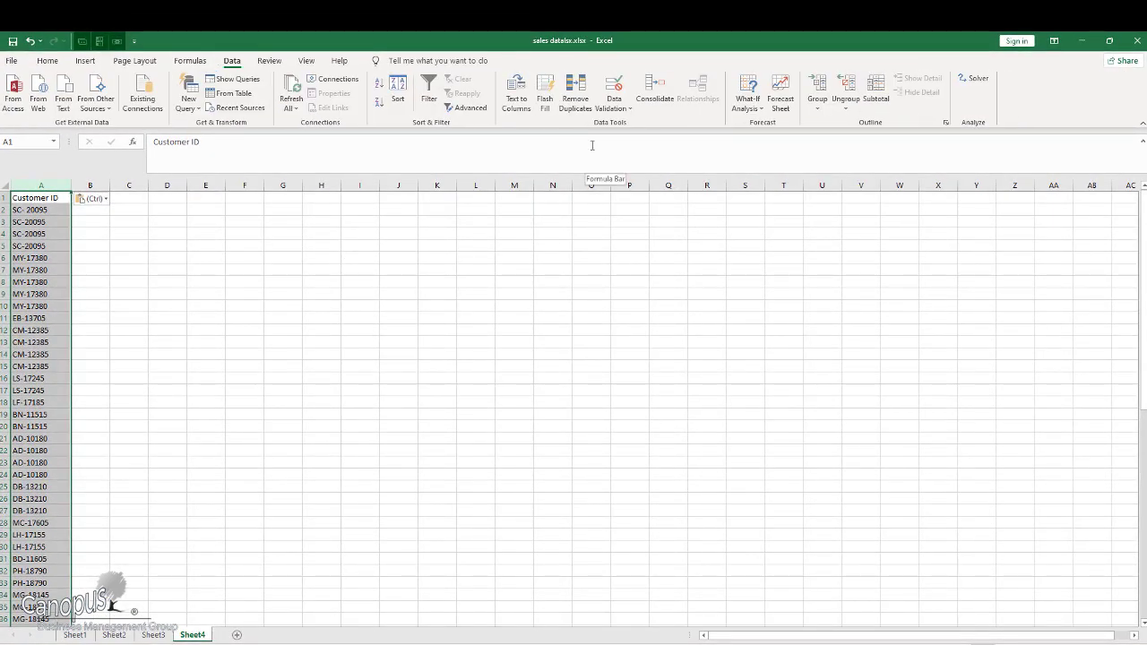
pyautogui.click(583, 106)
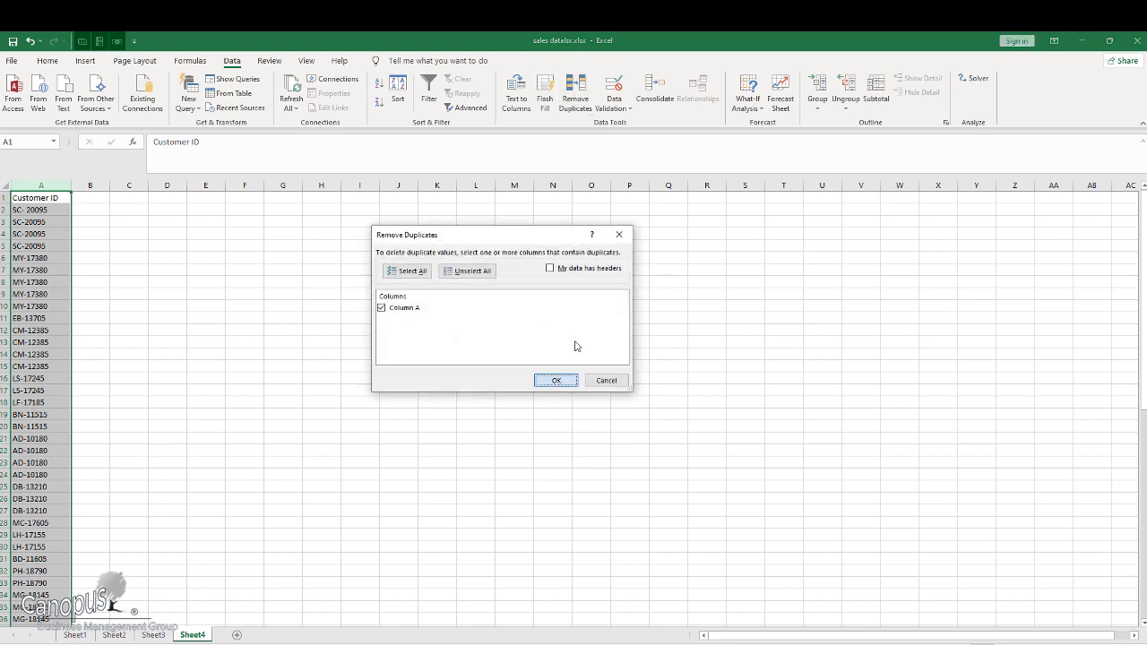
pyautogui.click(549, 268)
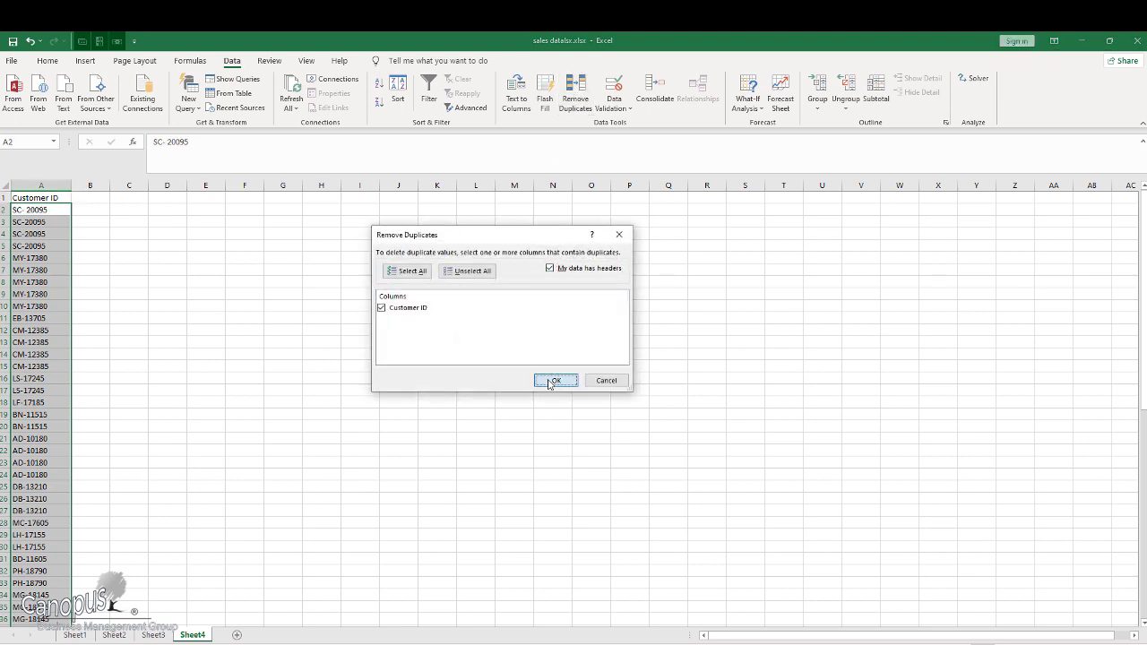
pyautogui.click(552, 380)
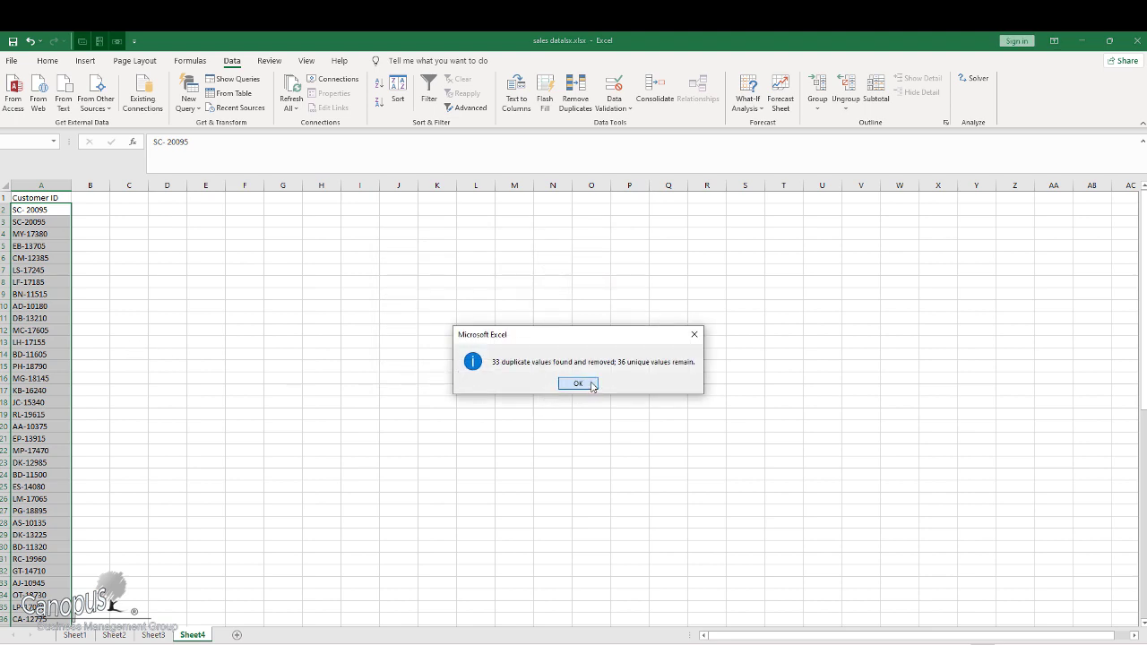
pyautogui.click(592, 386)
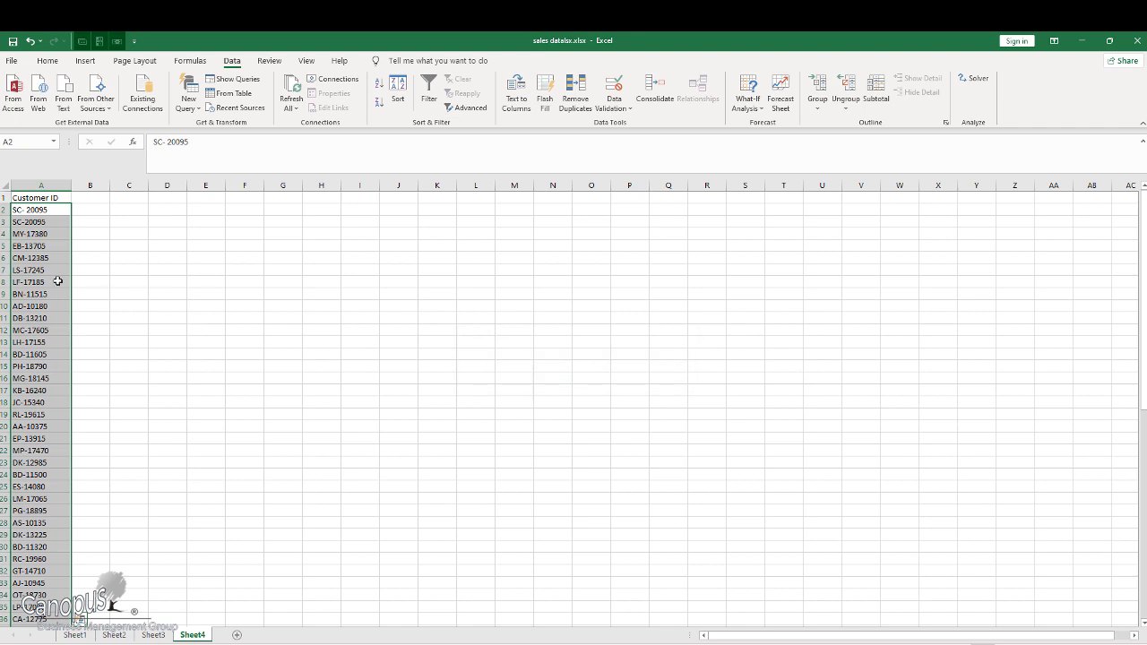
# - Examine the deduplicated Customer ID list from its first entries down to its last row
pyautogui.click(30, 270)
pyautogui.click(27, 210)
pyautogui.moveTo(27, 210); pyautogui.dragTo(86, 146)
pyautogui.click(36, 198)
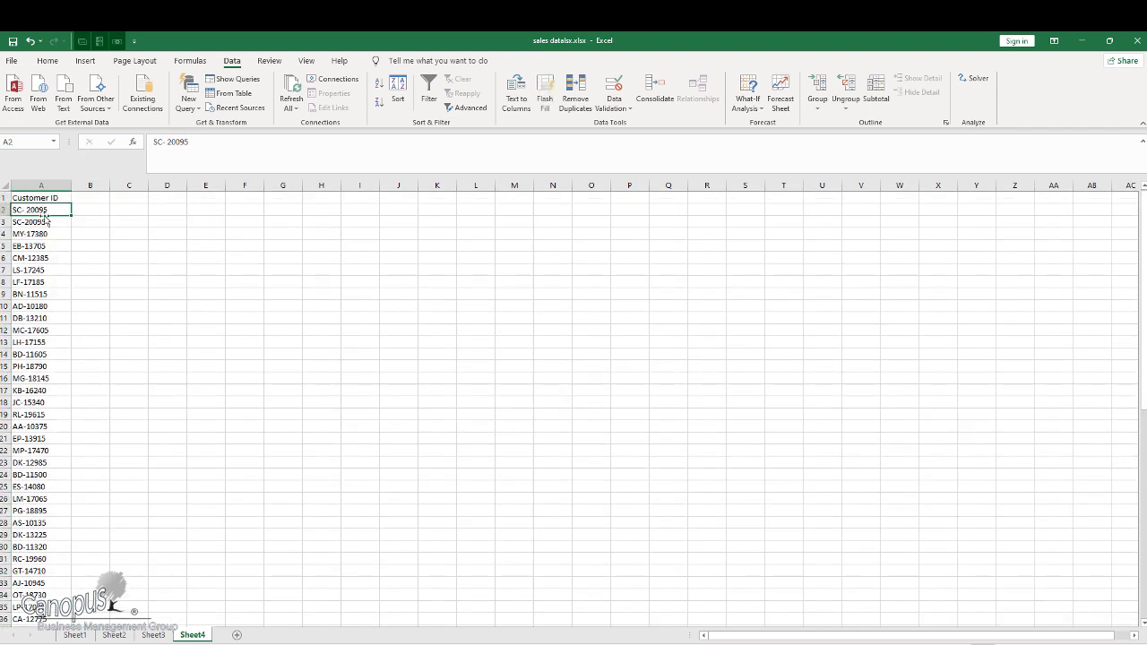
pyautogui.hotkey('ctrl', 'shift', 'Down')
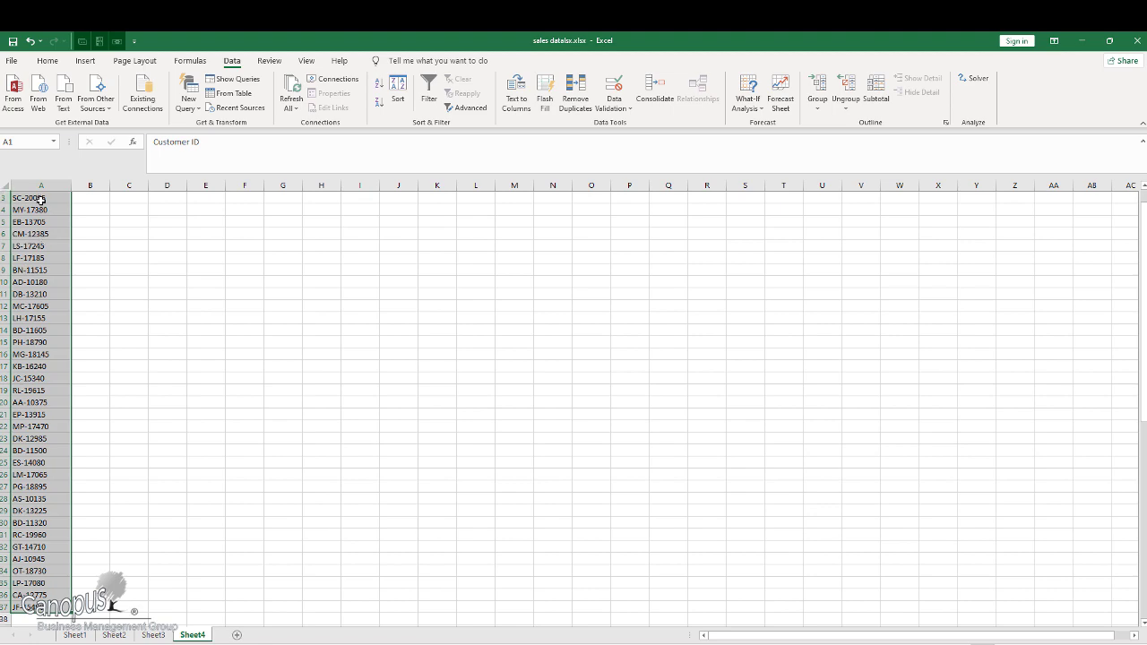
pyautogui.click(42, 198)
# - Create a pivot table on a new worksheet from the full data range on Sheet3, starting at Row ID
pyautogui.click(153, 635)
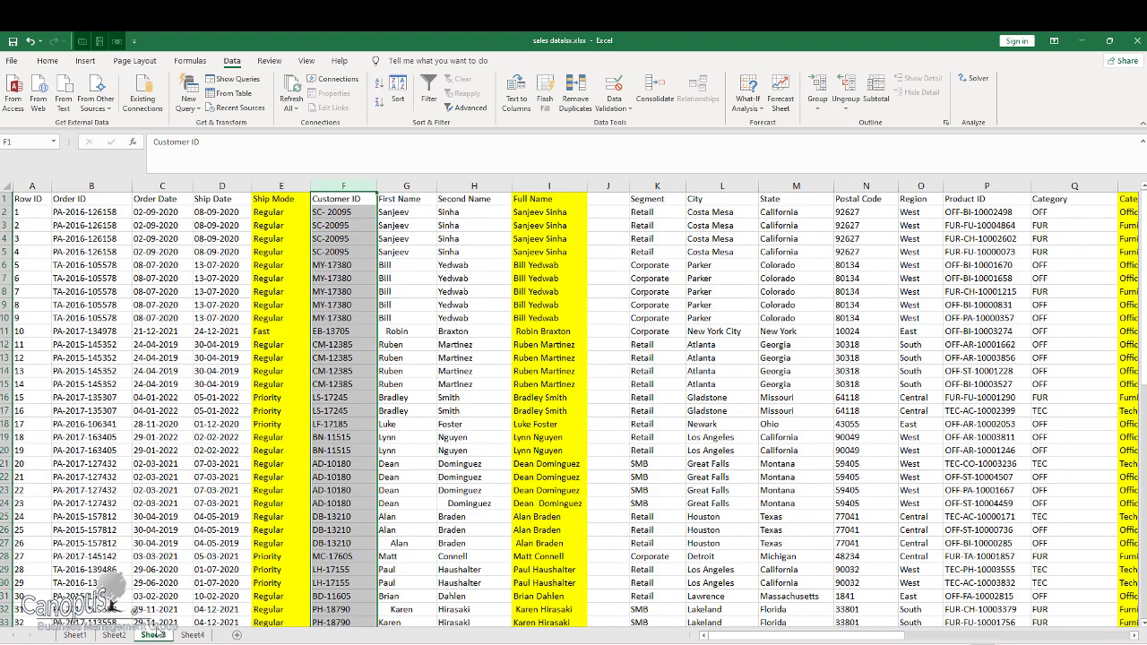
pyautogui.moveTo(27, 198); pyautogui.dragTo(1093, 599)
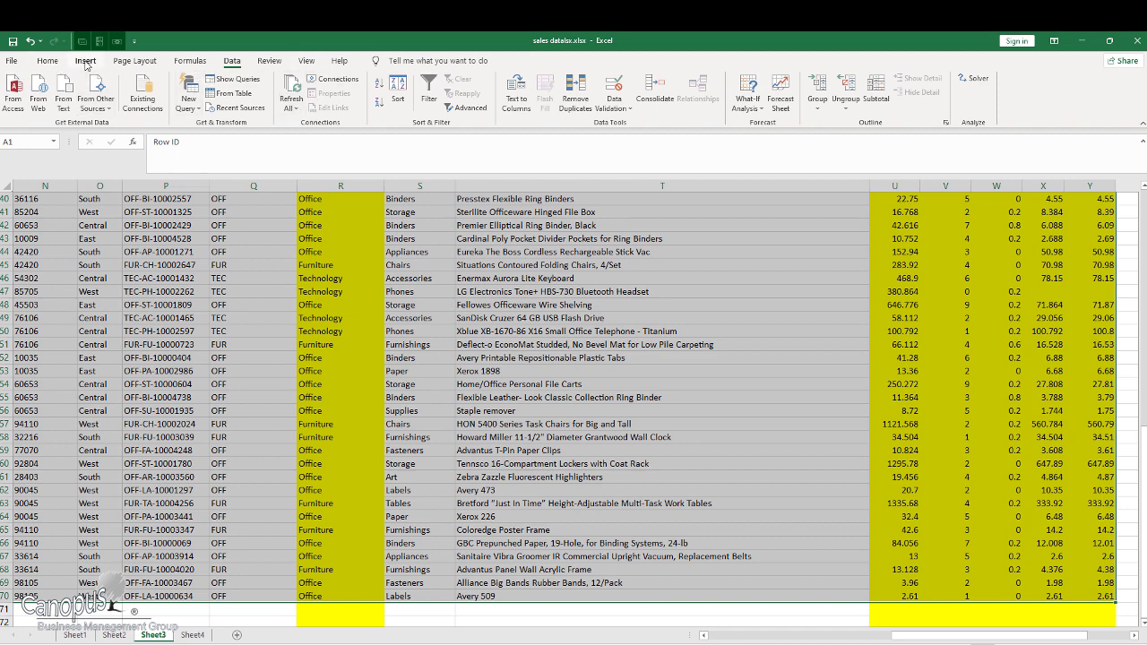
pyautogui.click(86, 61)
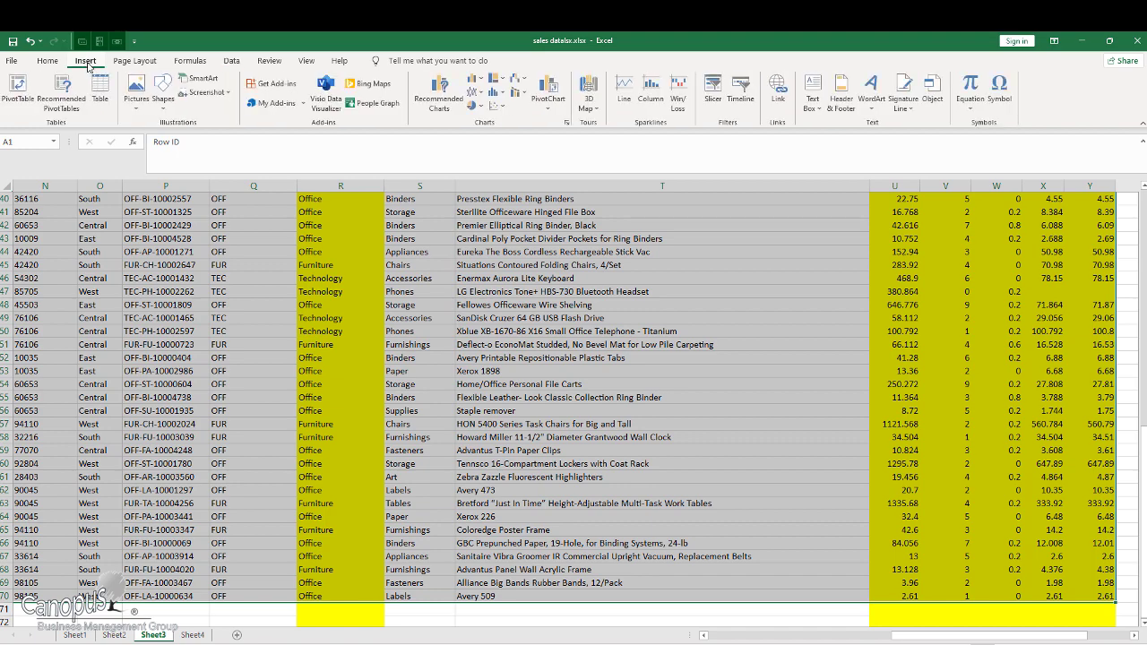
pyautogui.click(18, 89)
pyautogui.click(538, 400)
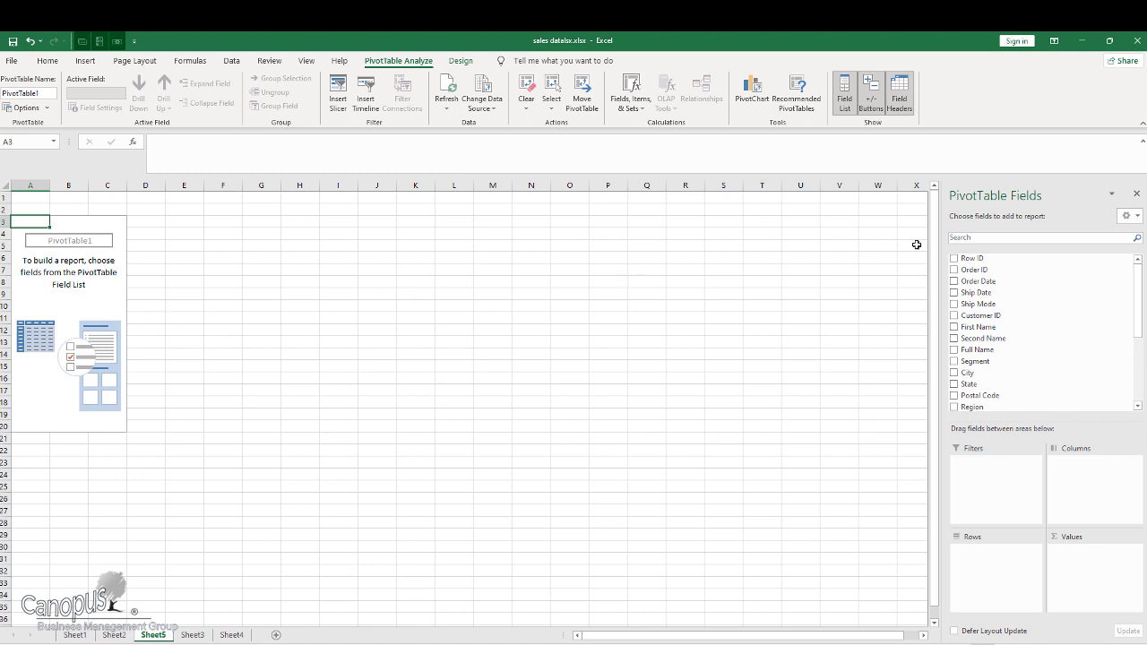
# - Lay out the pivot table with Customer ID as rows and the sum of Sales as values
pyautogui.moveTo(981, 318); pyautogui.dragTo(1007, 565)
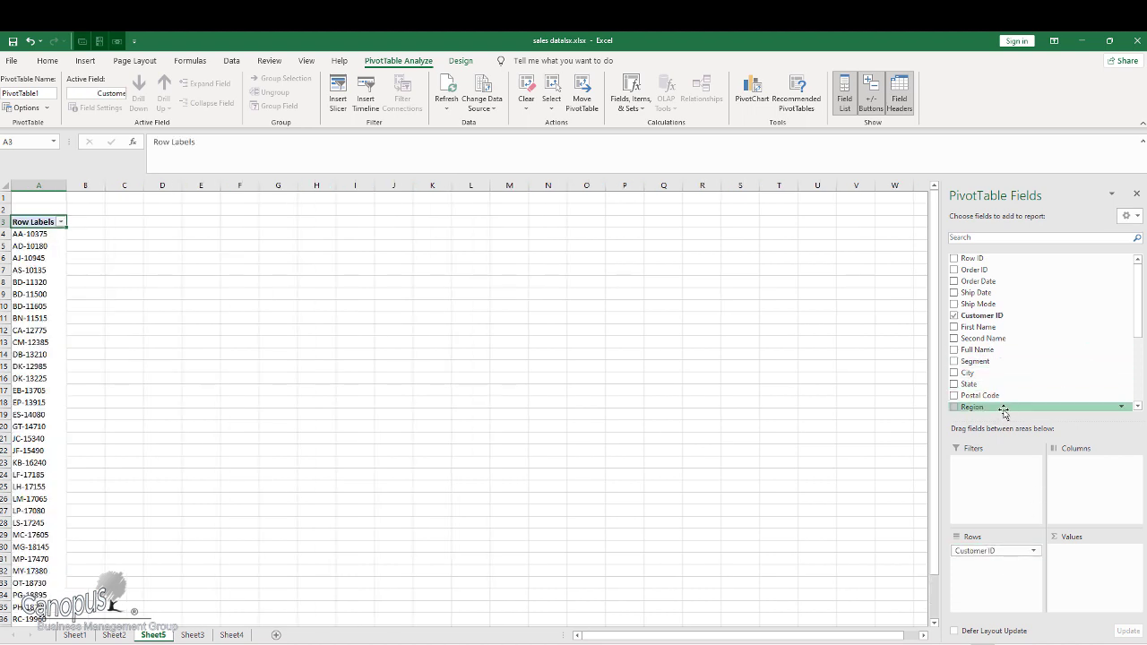
pyautogui.scroll(-3, 999, 394)
pyautogui.scroll(-2, 999, 401)
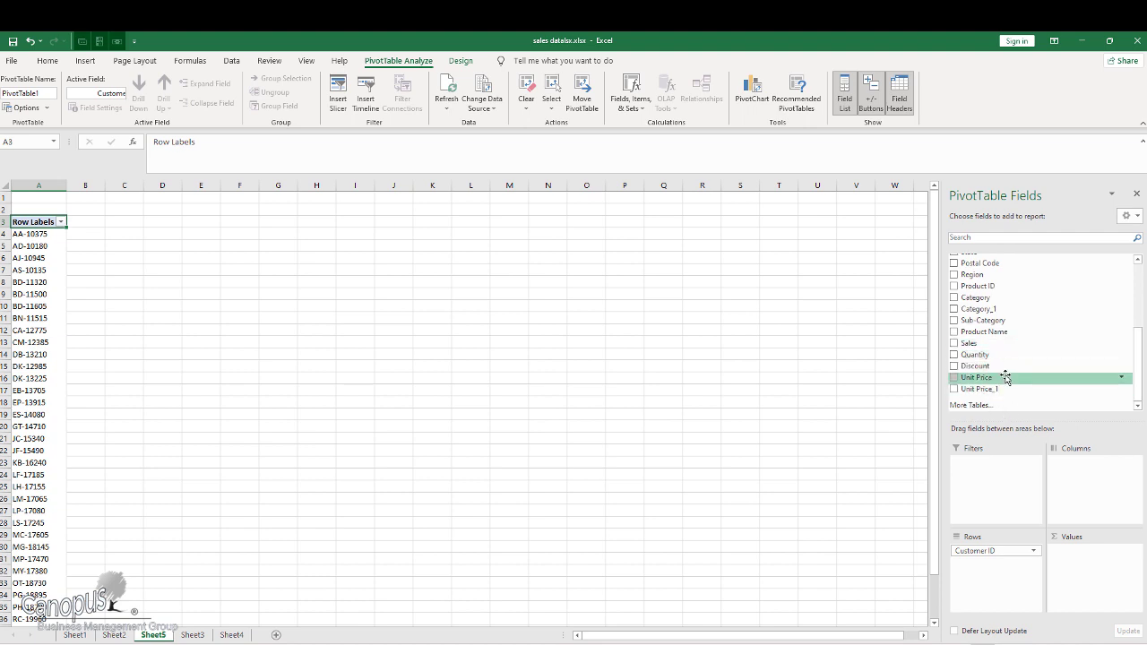
pyautogui.moveTo(984, 345); pyautogui.dragTo(1082, 556)
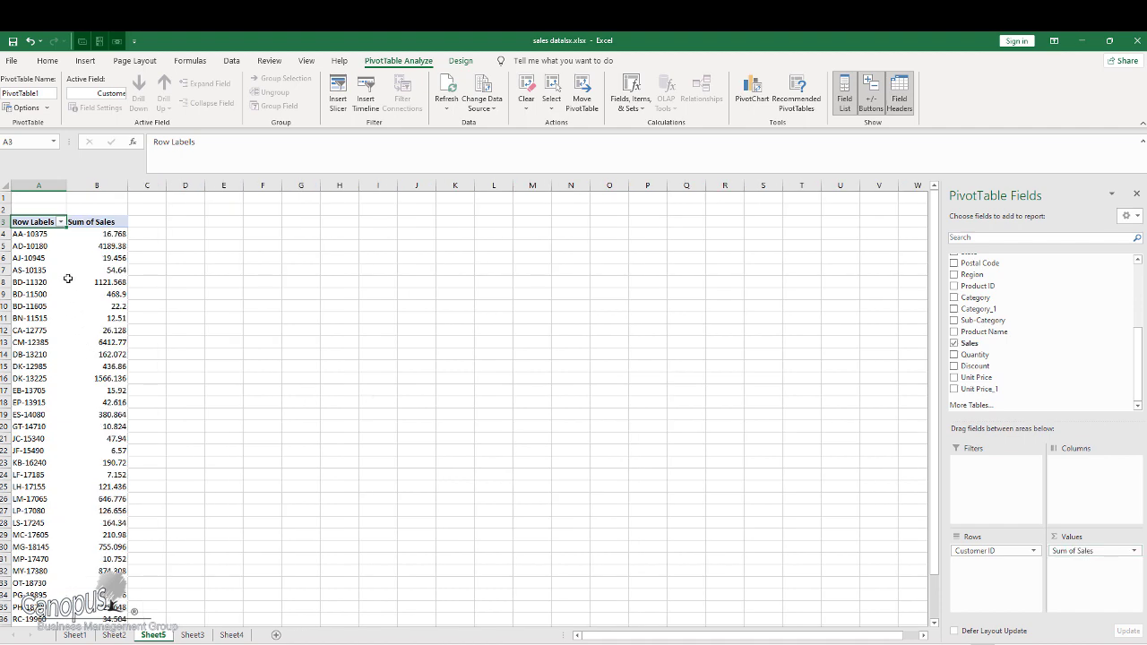
pyautogui.click(67, 280)
pyautogui.click(17, 233)
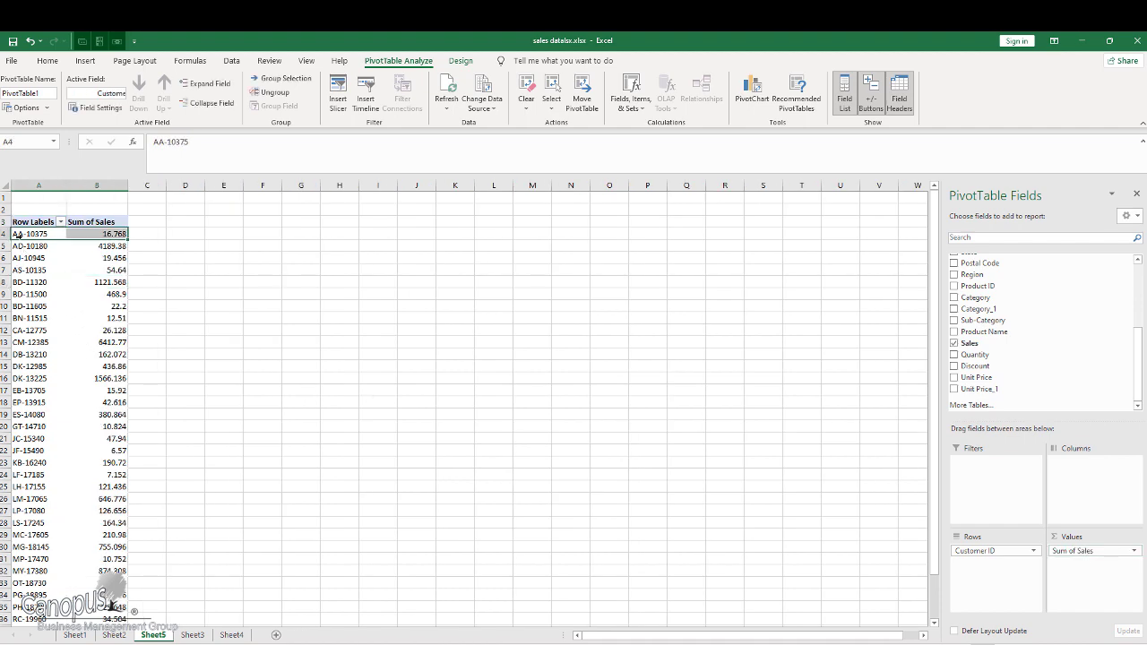
pyautogui.scroll(-3, 41, 353)
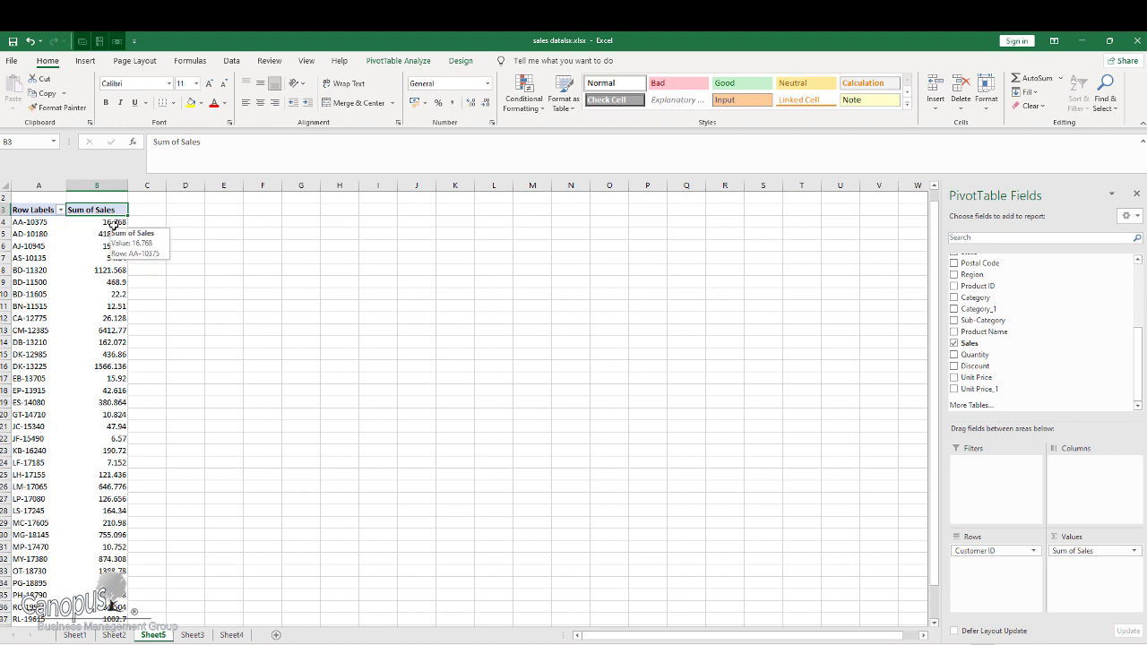
pyautogui.click(112, 225)
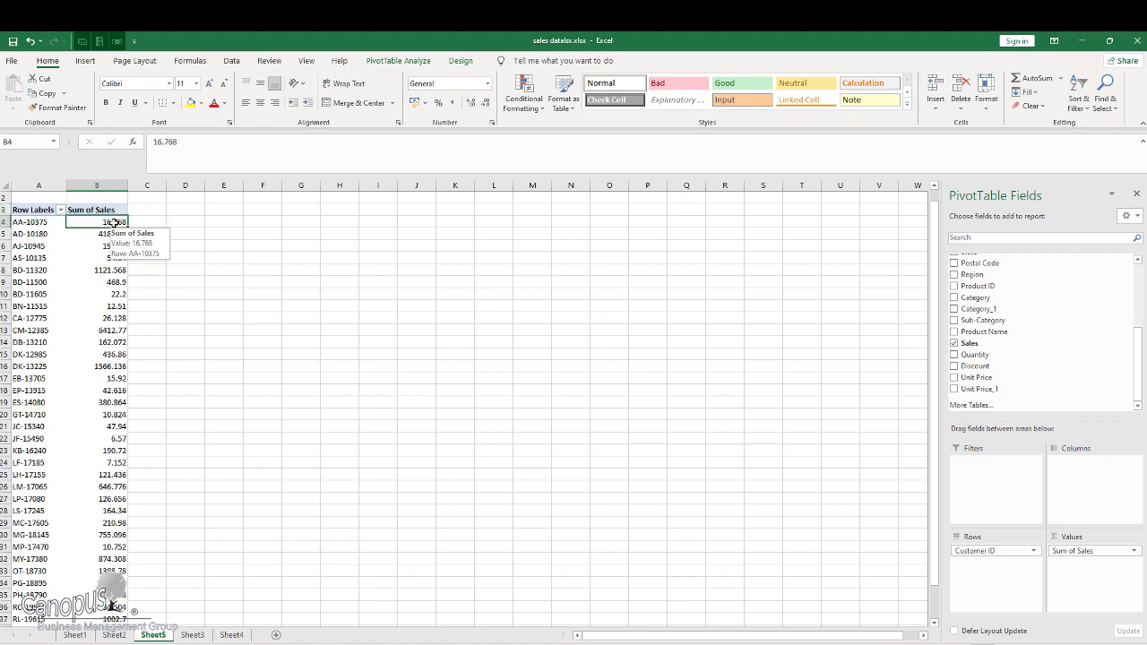
# - Try Average as the summary calculation for the pivot table's Sales value field
pyautogui.click(1132, 551)
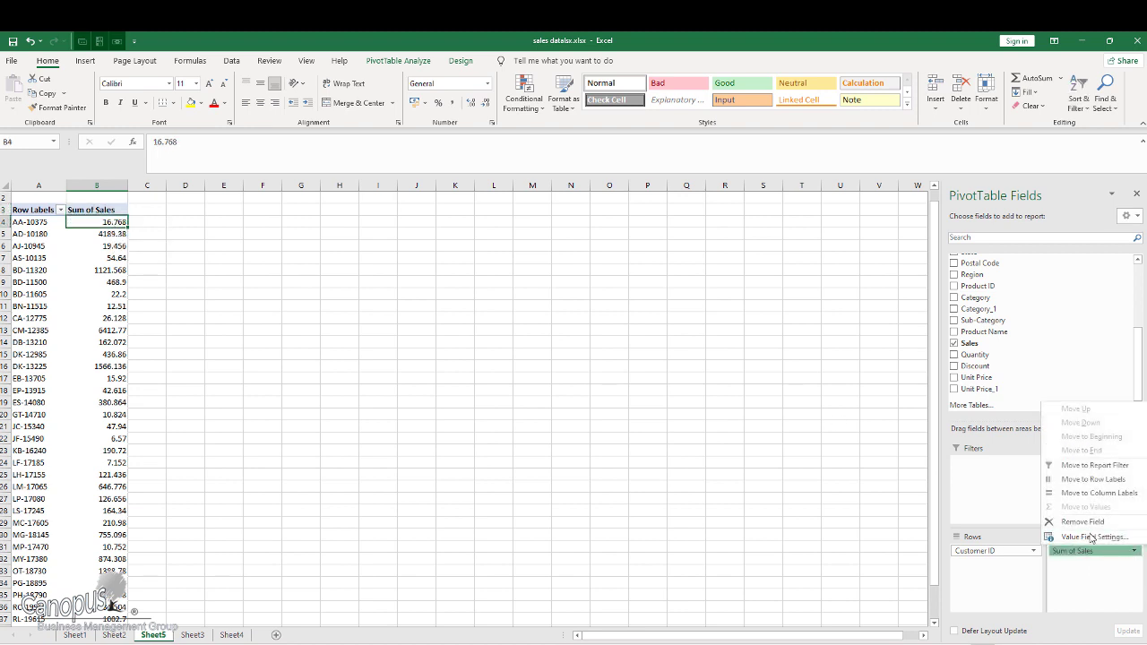
pyautogui.click(1093, 539)
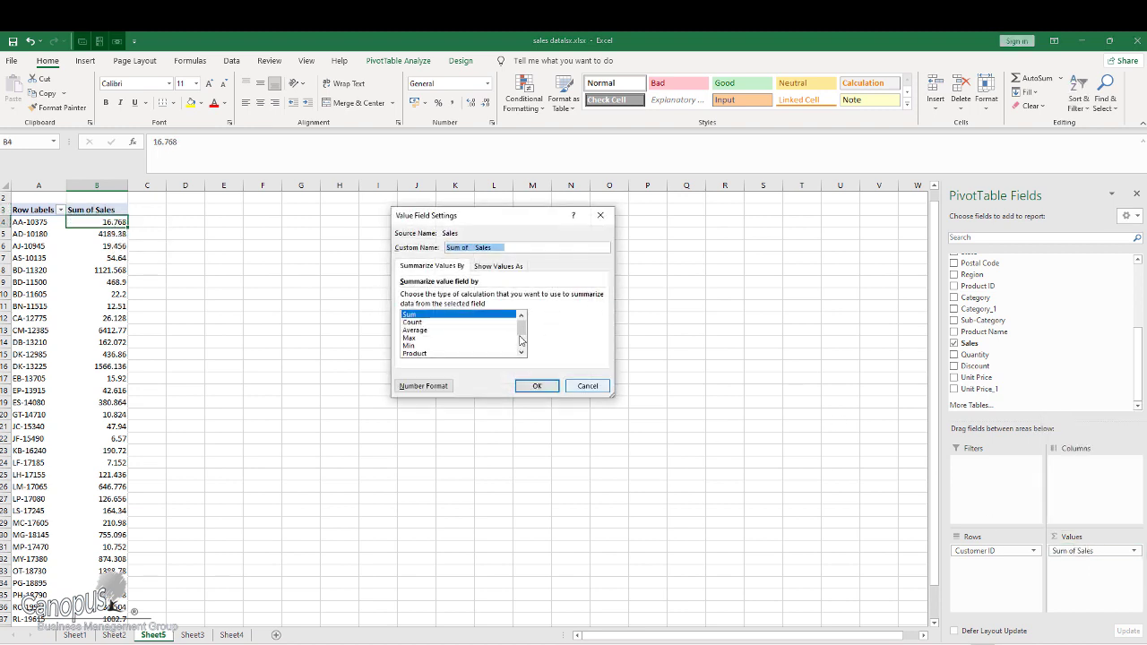
pyautogui.click(421, 330)
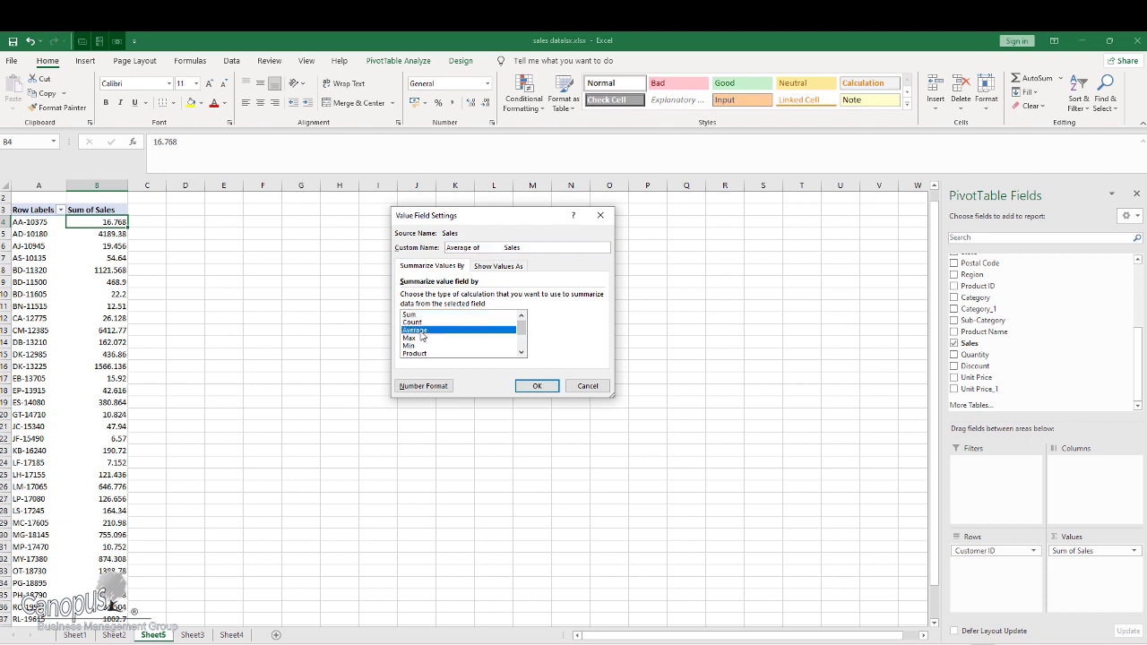
pyautogui.click(587, 387)
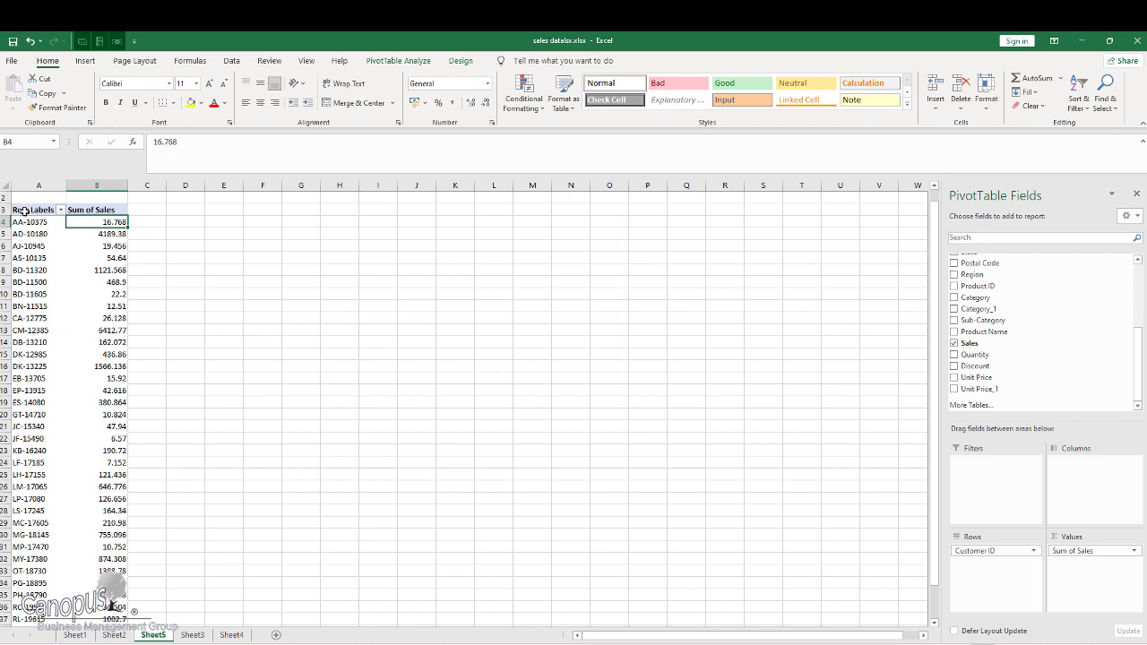
# - Copy the pivot table's customer and sales columns and paste them as values only starting at E3
pyautogui.moveTo(24, 210)
pyautogui.mouseDown()
pyautogui.moveTo(102, 325)
pyautogui.moveTo(106, 605)
pyautogui.mouseUp()
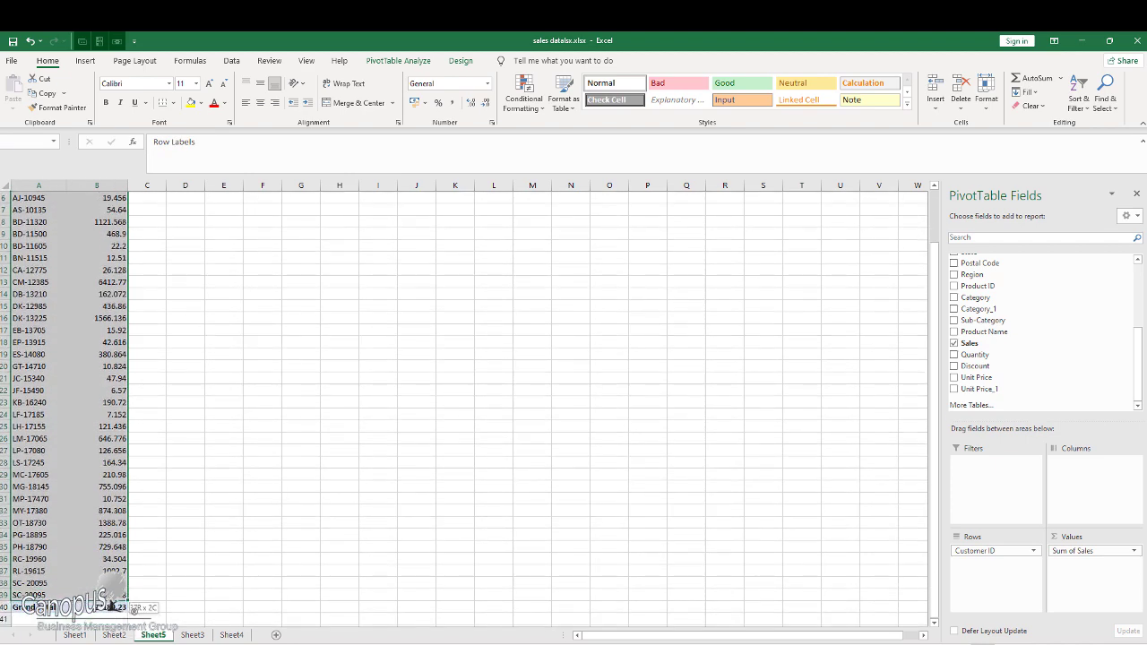
pyautogui.hotkey('ctrl', 'c')
pyautogui.scroll(2, 221, 422)
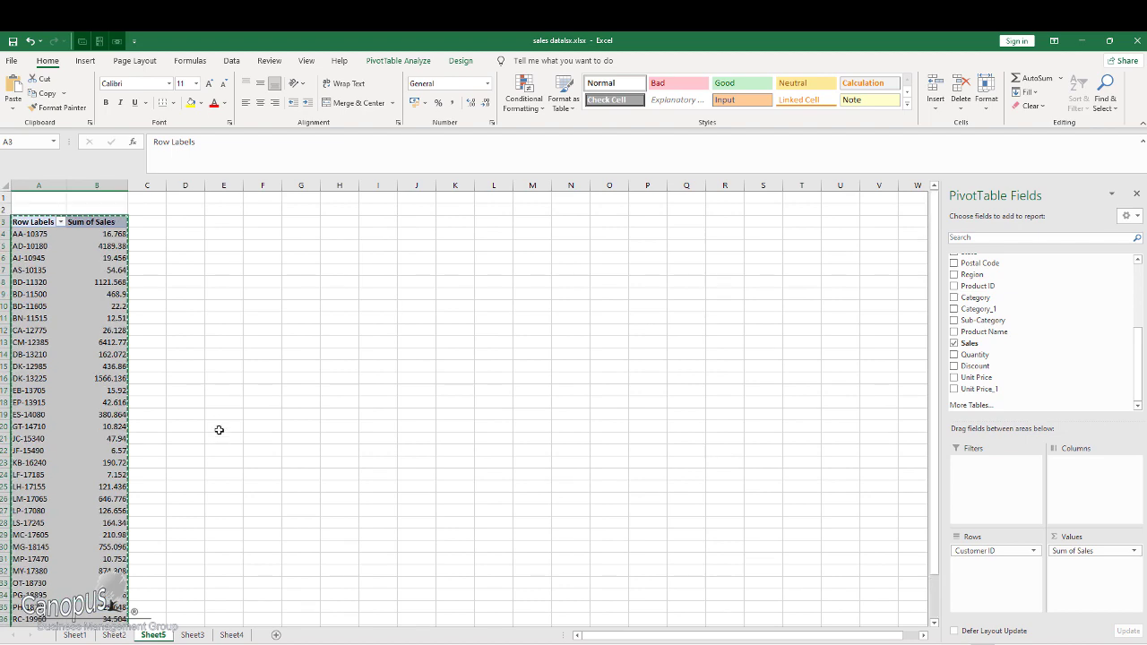
pyautogui.moveTo(220, 222); pyautogui.dragTo(188, 269)
pyautogui.click(220, 221)
pyautogui.click(14, 108)
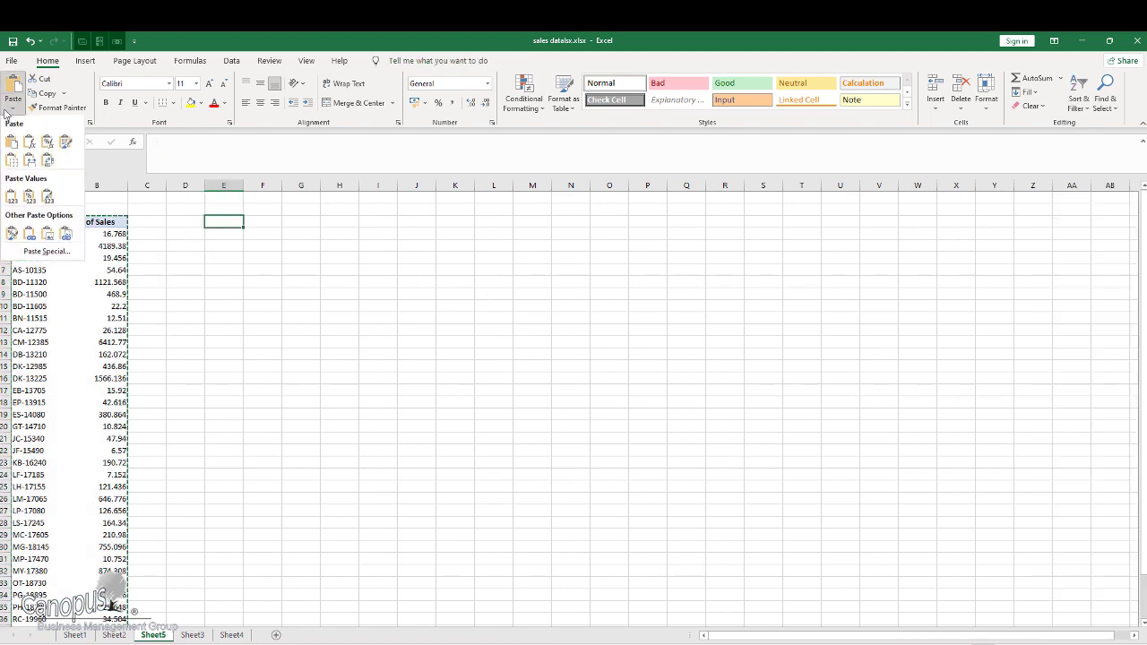
pyautogui.click(11, 197)
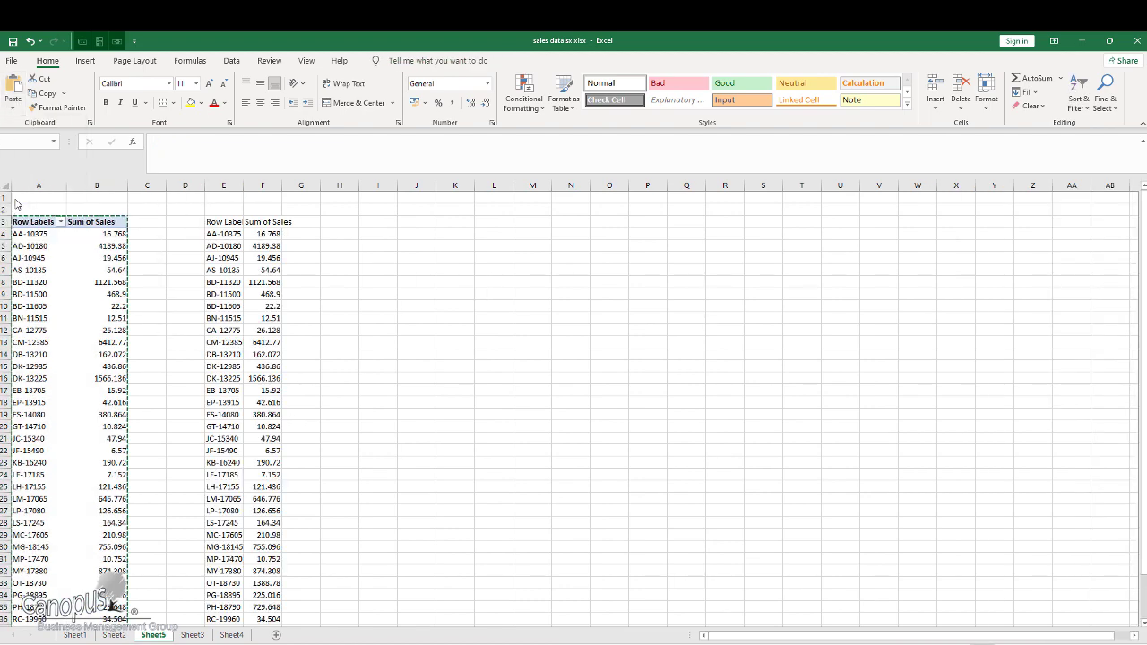
# - Start an IF formula in G4 that returns "Platinum" when F4 is greater than 1000
pyautogui.moveTo(307, 245); pyautogui.dragTo(301, 232)
pyautogui.click(301, 232)
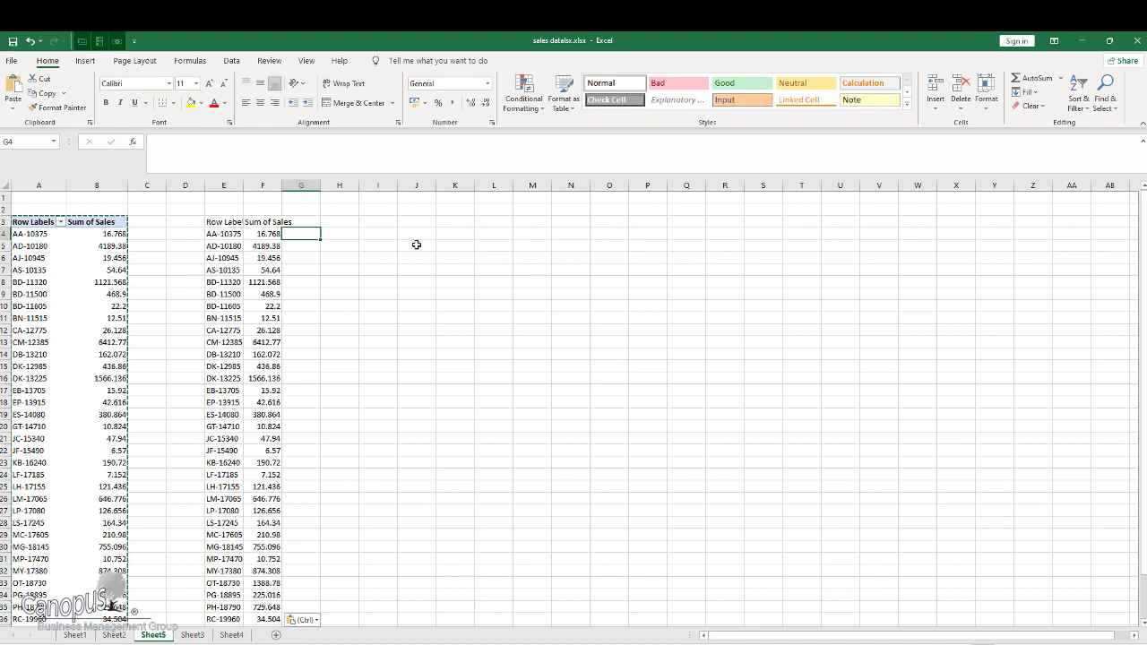
pyautogui.write('=if')
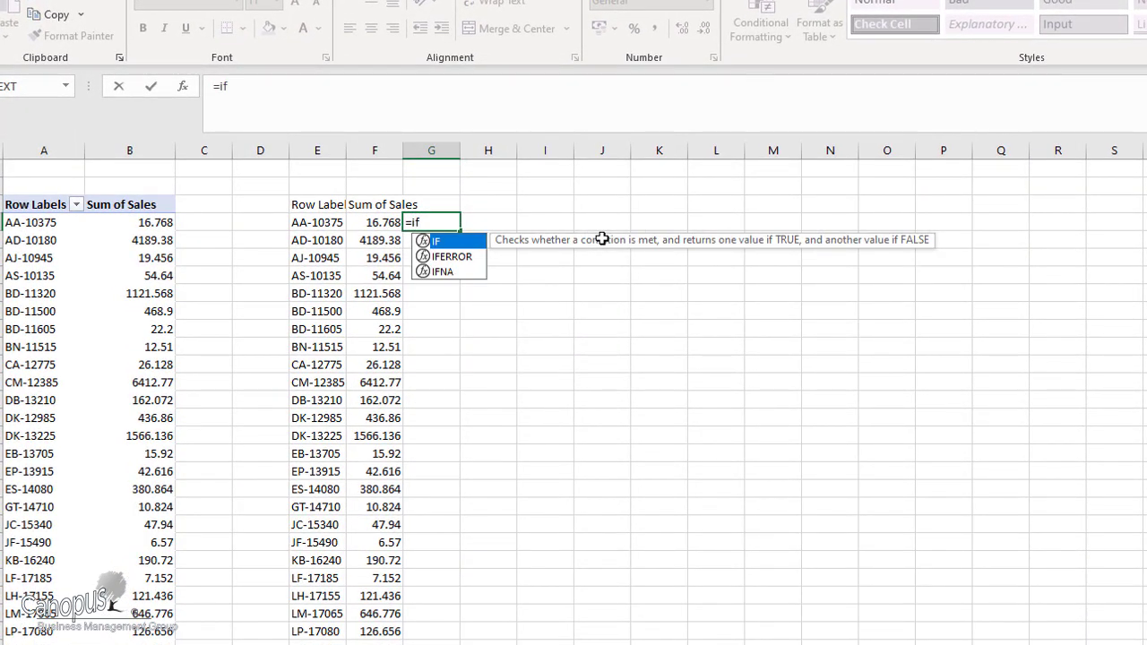
pyautogui.write('(')
pyautogui.click(361, 222)
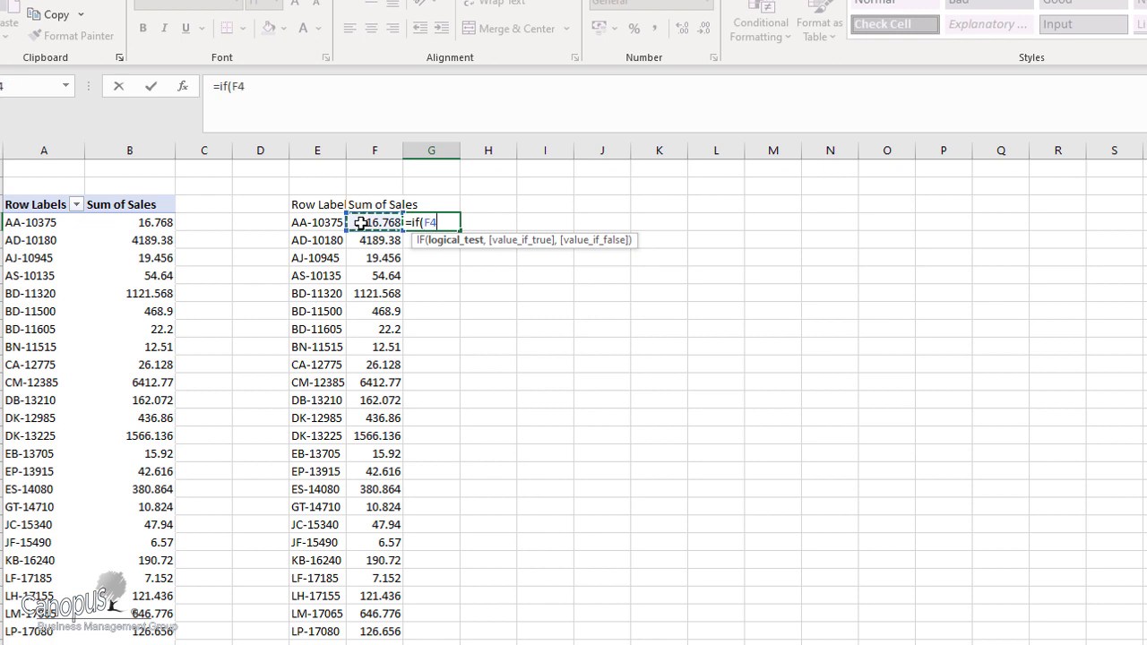
pyautogui.write('>1000,')
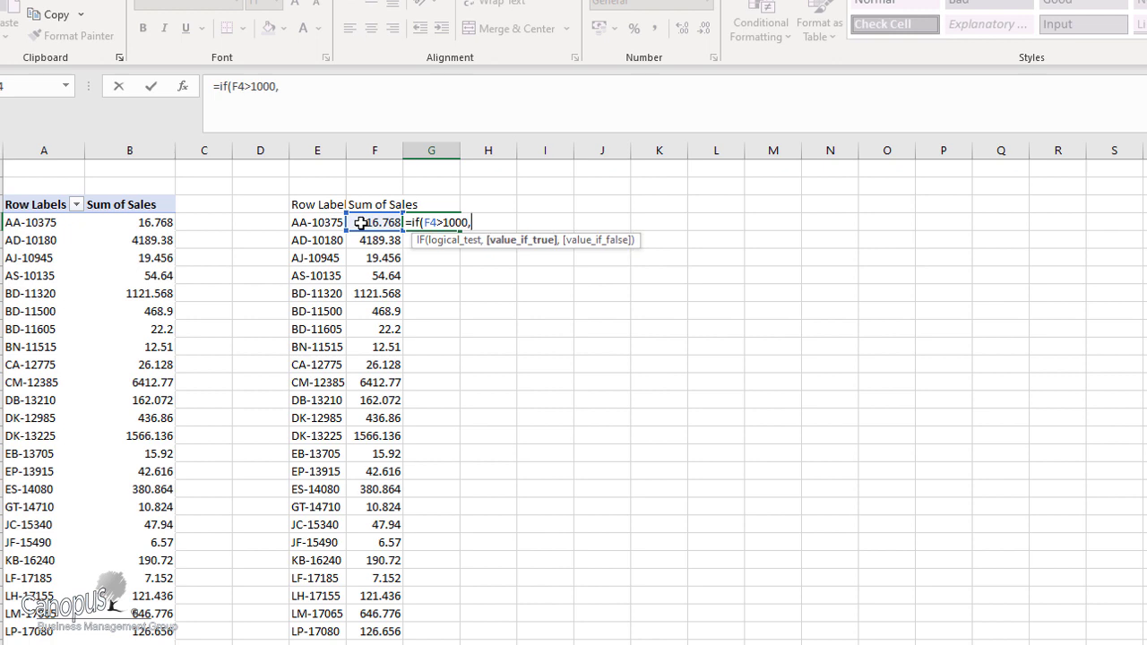
pyautogui.write('"Platinum')
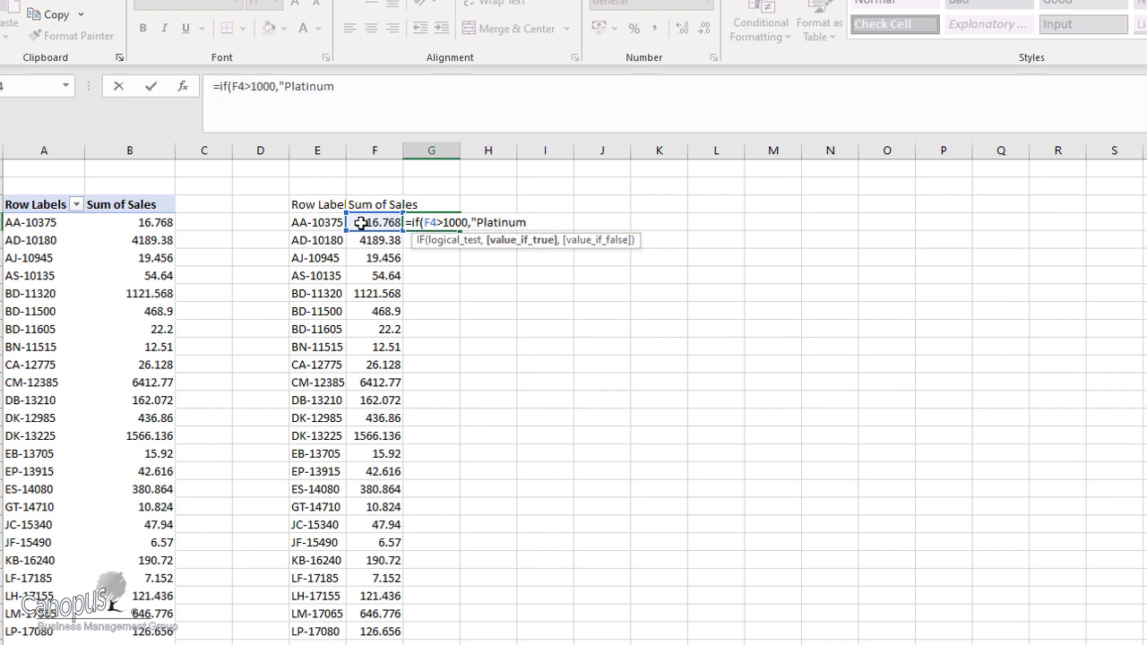
pyautogui.write('",')
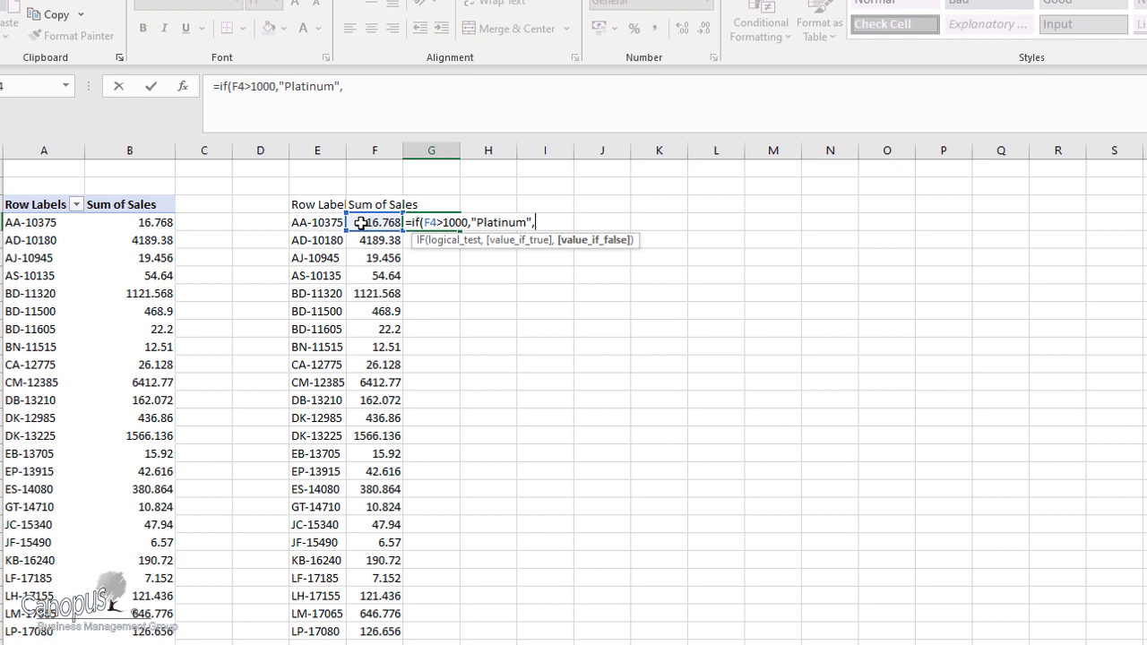
# - Nest a second IF as the value_if_false argument of the G4 formula, testing whether F4 is less than 500
pyautogui.click(360, 222)
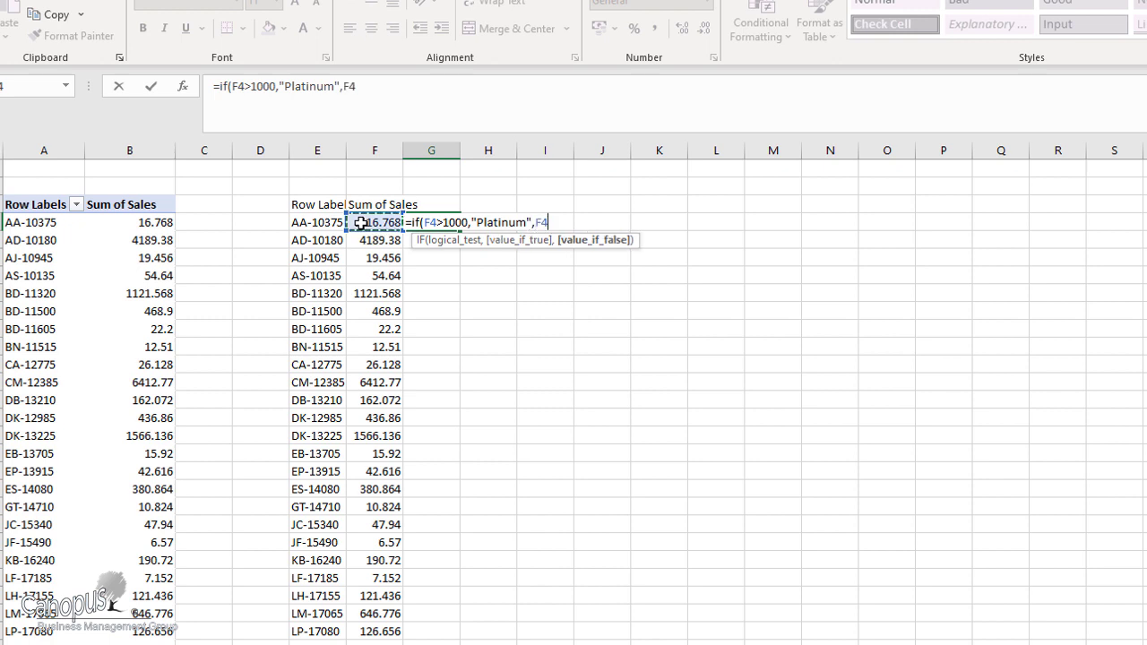
pyautogui.write('<500')
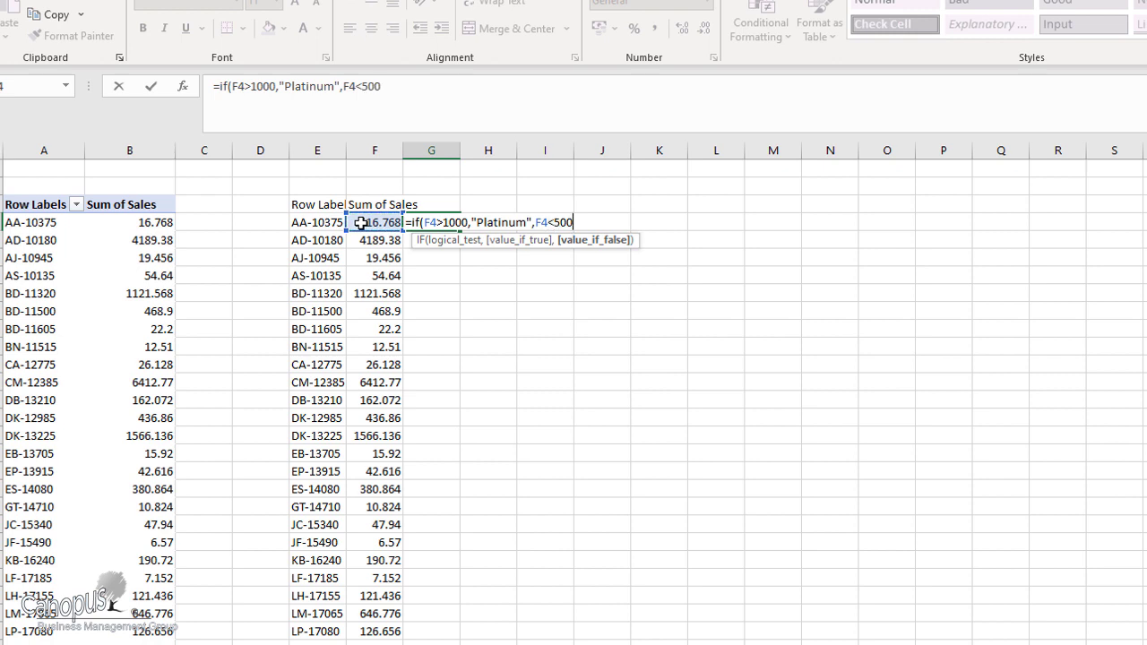
pyautogui.click(535, 222)
pyautogui.write('if(')
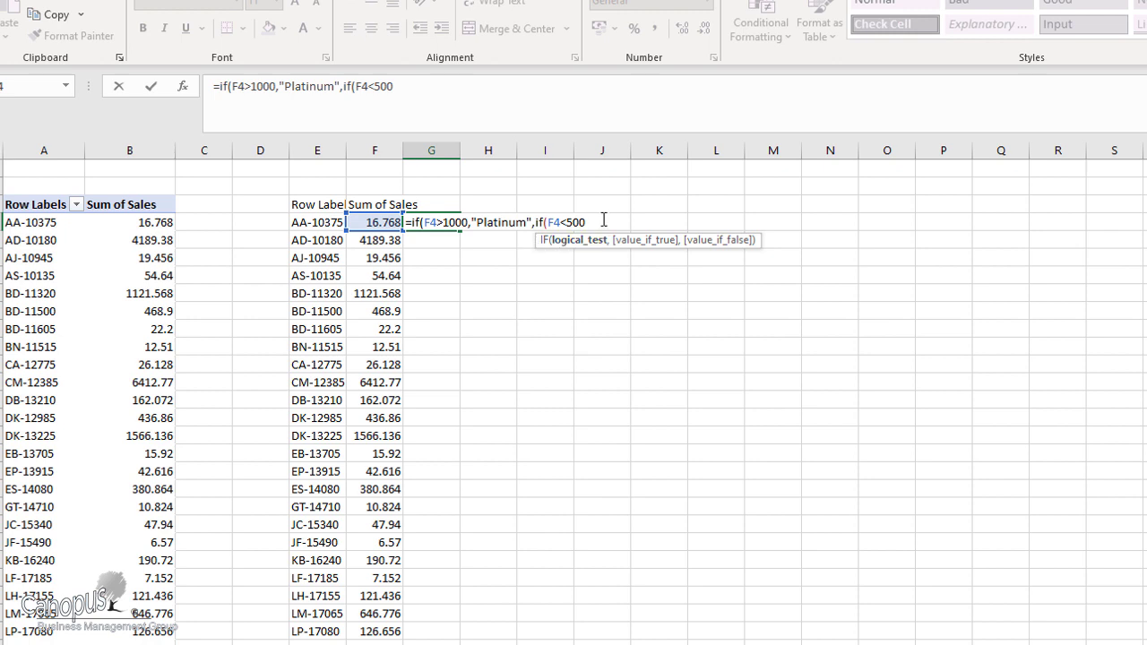
pyautogui.write(',')
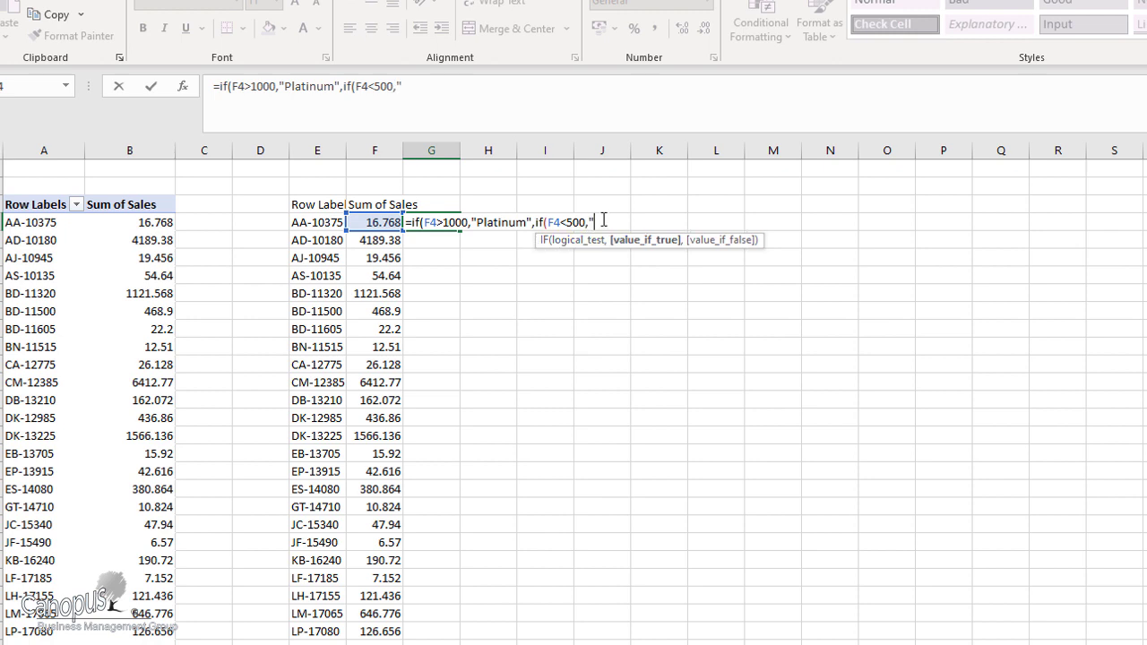
# - Finish the nested IF to return "Silver" when true and "Gold" otherwise, and fill the formula down column G
pyautogui.write('"Go')
pyautogui.press('BackSpace')
pyautogui.press('BackSpace')
pyautogui.write('Silver,')
pyautogui.press('BackSpace')
pyautogui.write('","Go')
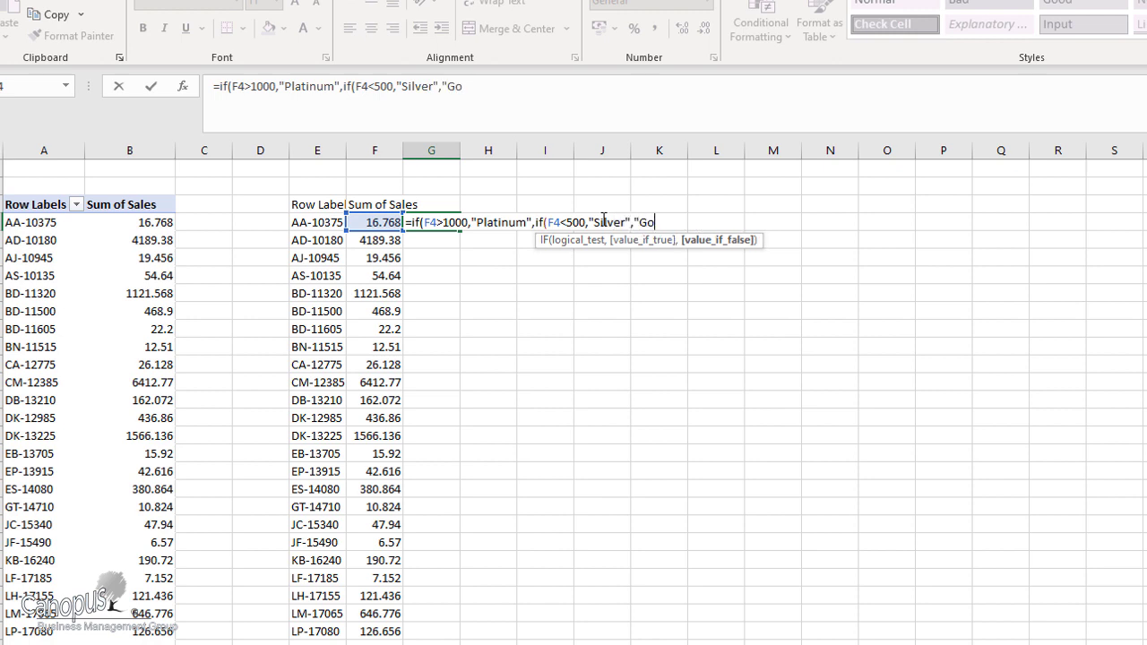
pyautogui.write('ld"))')
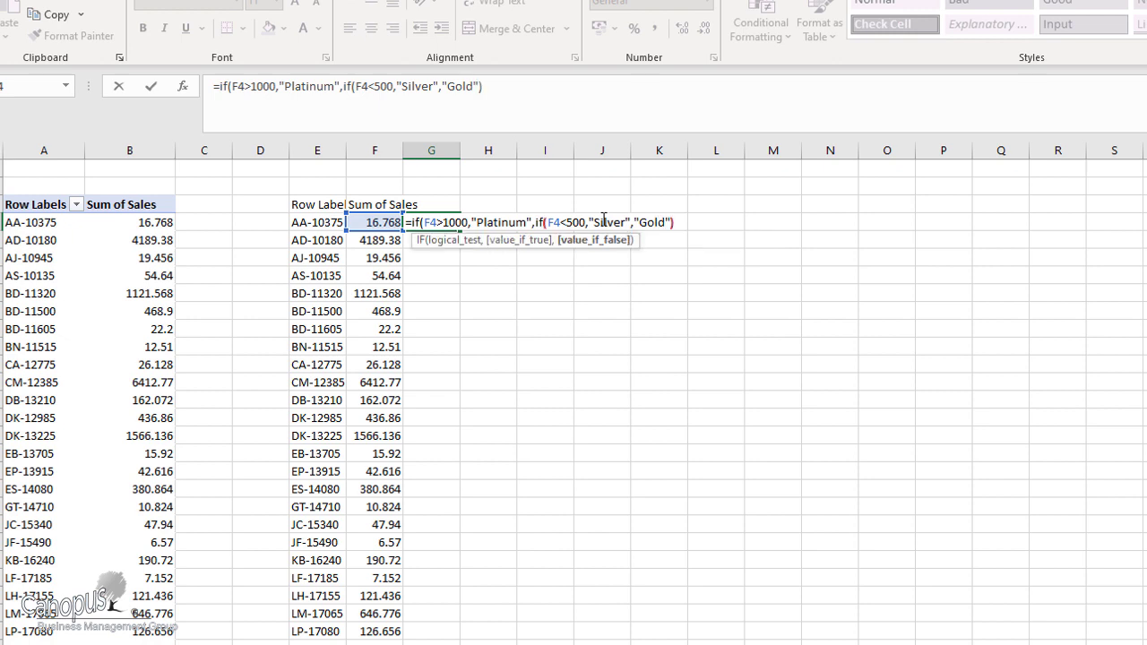
pyautogui.press('Return')
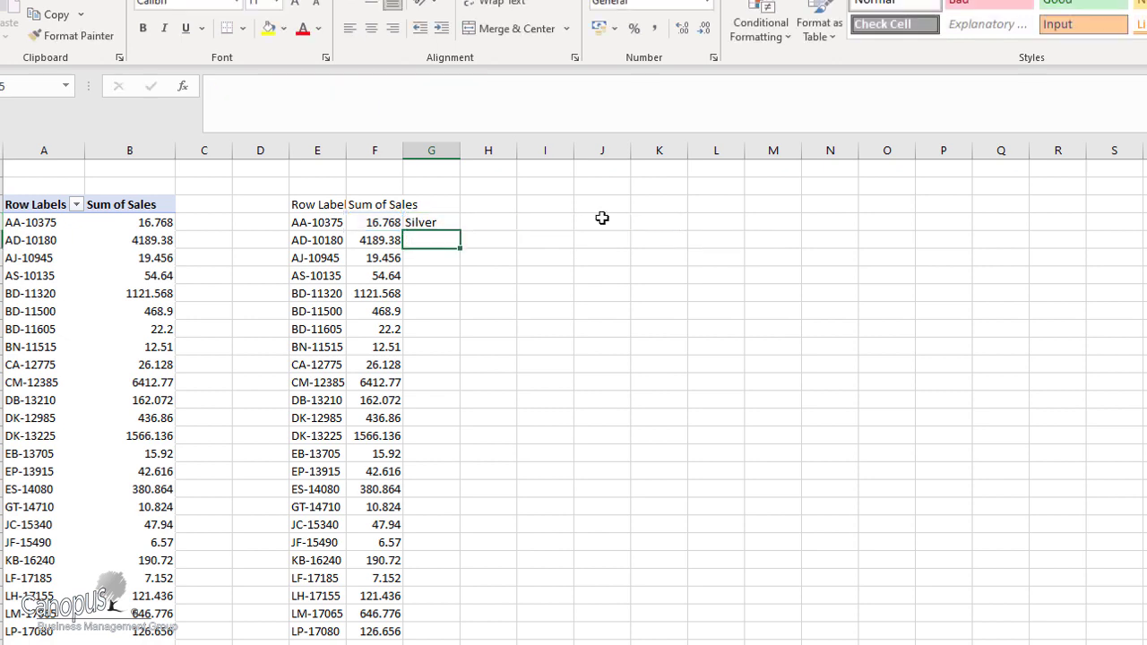
pyautogui.click(452, 226)
pyautogui.doubleClick(462, 233)
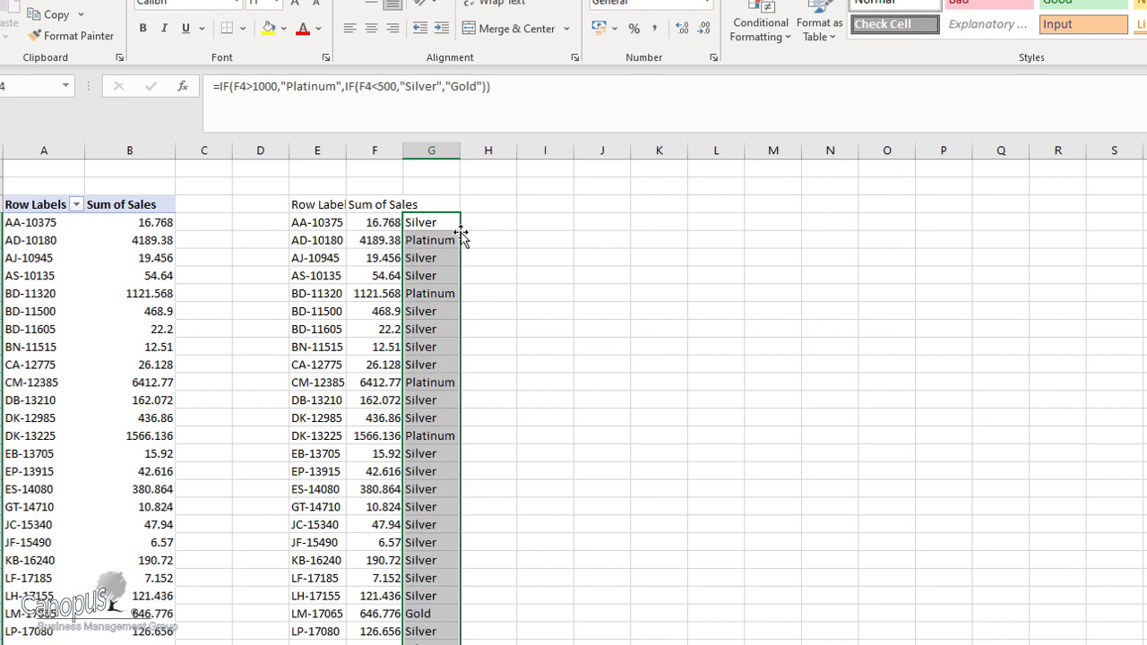
# - Enter the header "Customer Segment" in G3 and fit column G's width to it
pyautogui.click(431, 205)
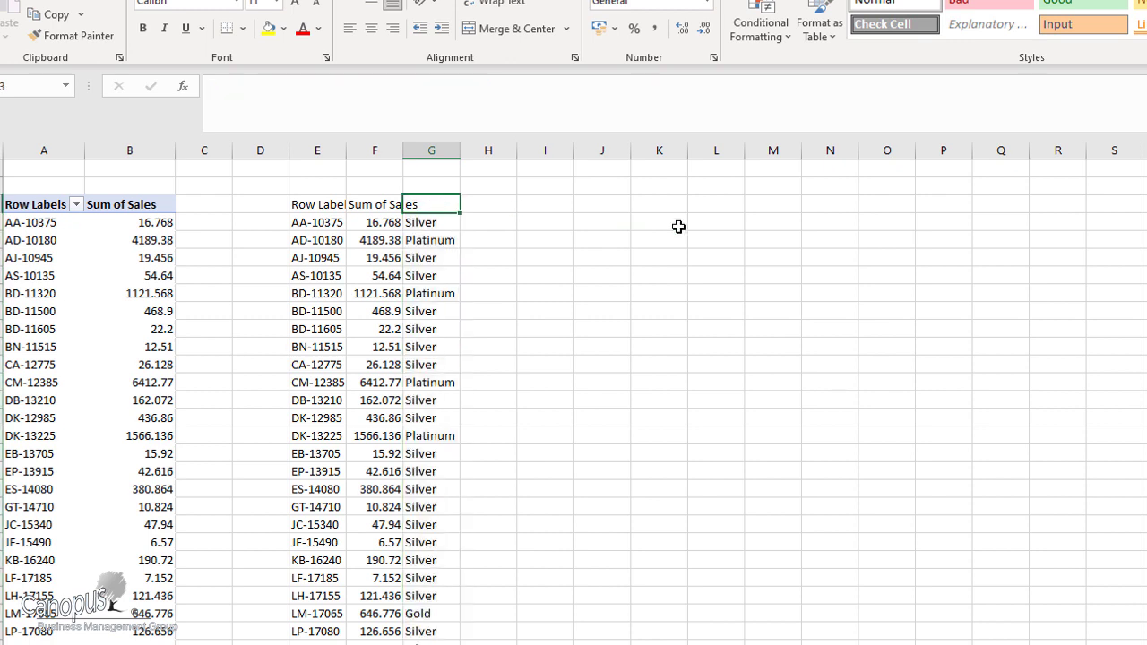
pyautogui.write('Customer G')
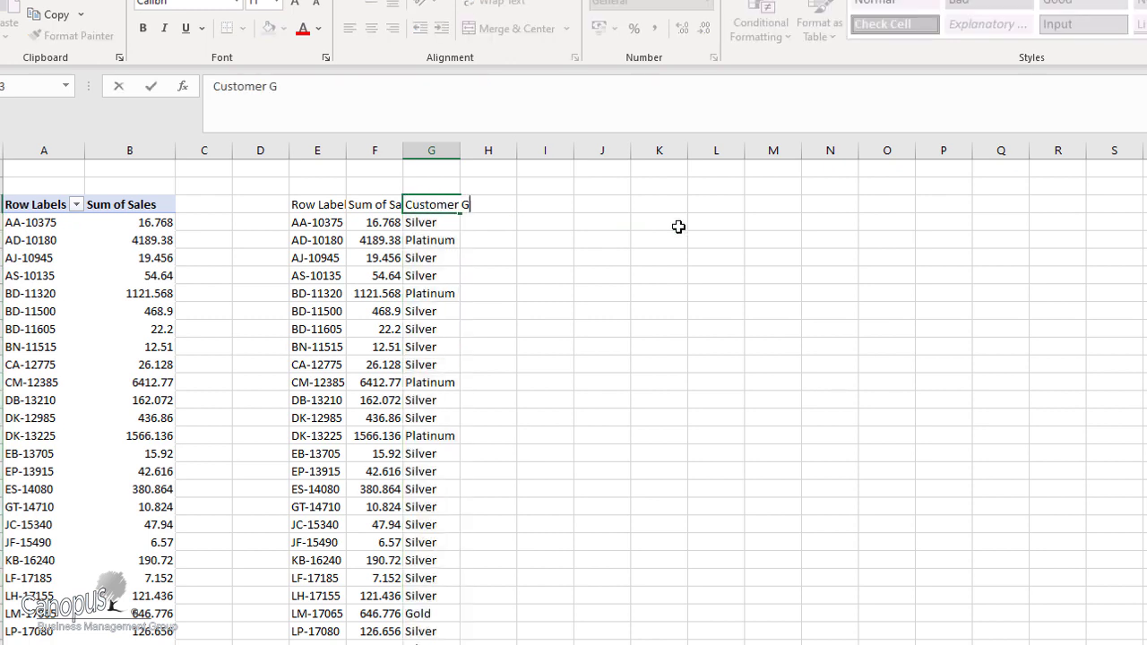
pyautogui.press('BackSpace')
pyautogui.write('Sege')
pyautogui.press('BackSpace')
pyautogui.write('m')
pyautogui.press('BackSpace')
pyautogui.write('ment')
pyautogui.click(504, 277)
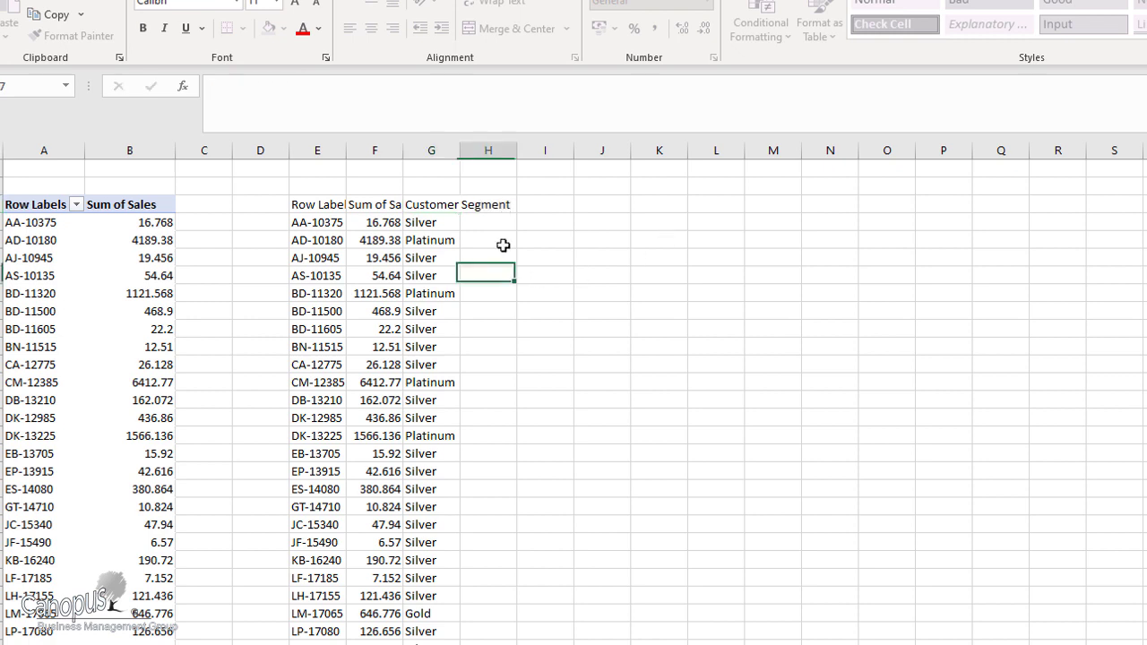
pyautogui.doubleClick(460, 150)
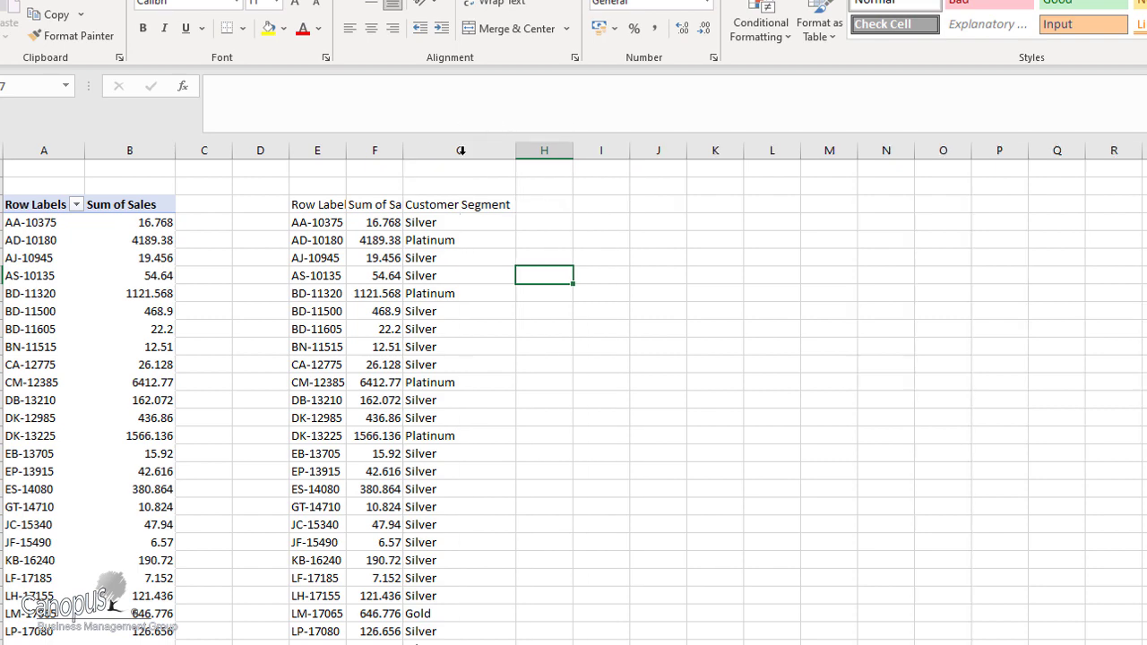
# - Review the segment results in column G and look through Sheet2, Sheet3 and Sheet4 for the customer data
pyautogui.click(433, 224)
pyautogui.scroll(-5, 534, 519)
pyautogui.scroll(3, 508, 573)
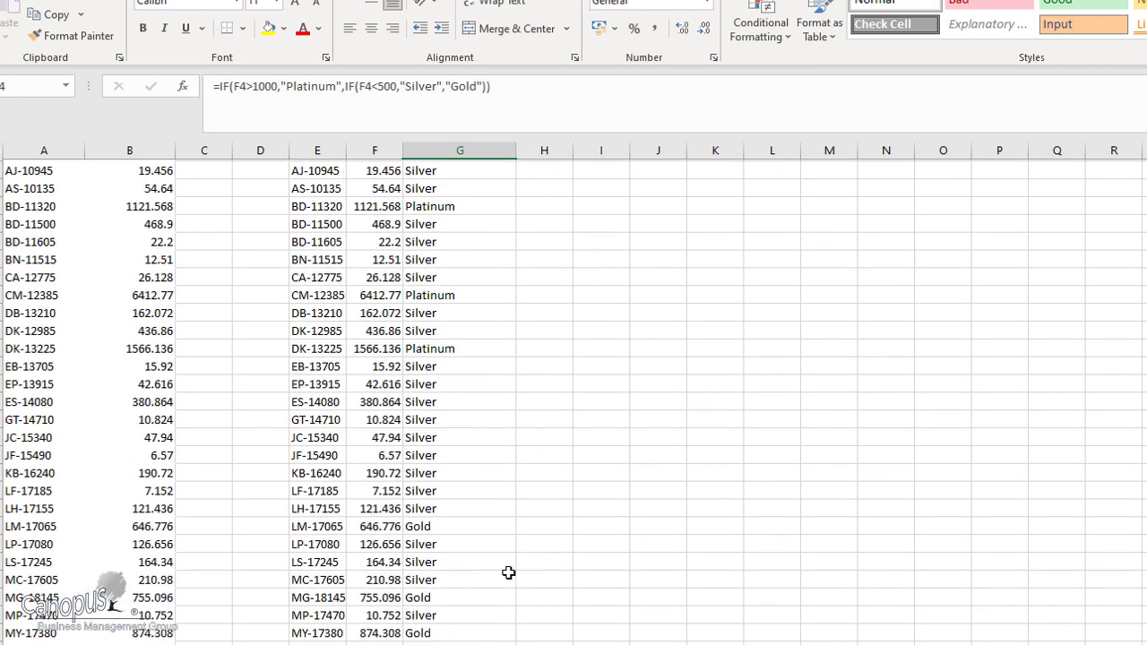
pyautogui.scroll(2, 508, 573)
pyautogui.click(321, 204)
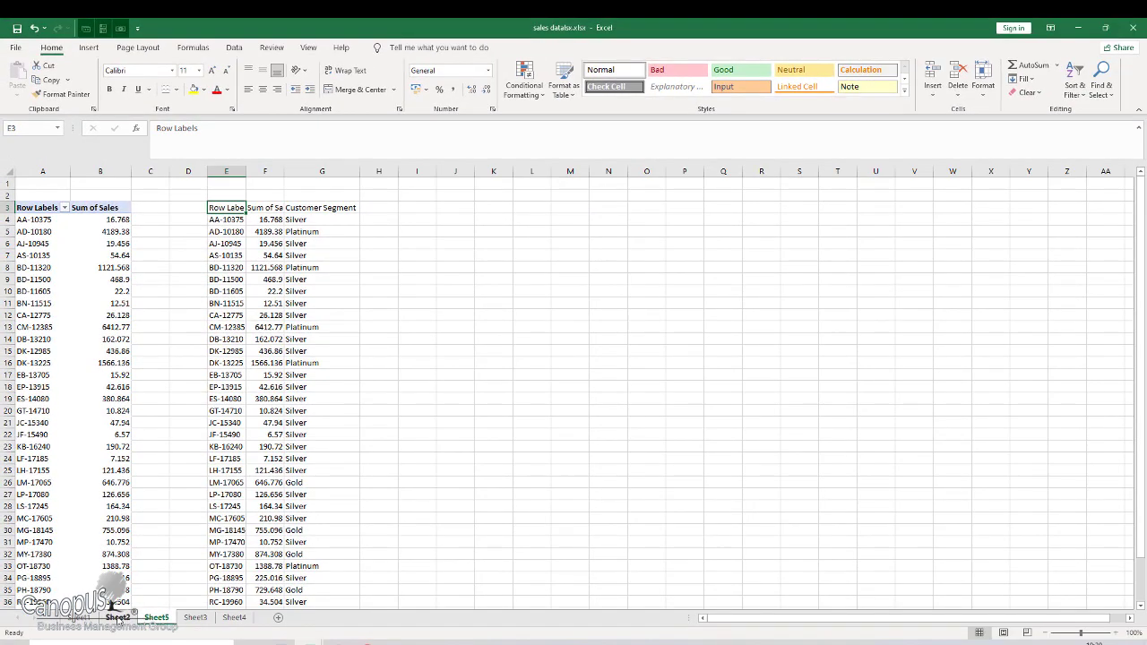
pyautogui.click(117, 617)
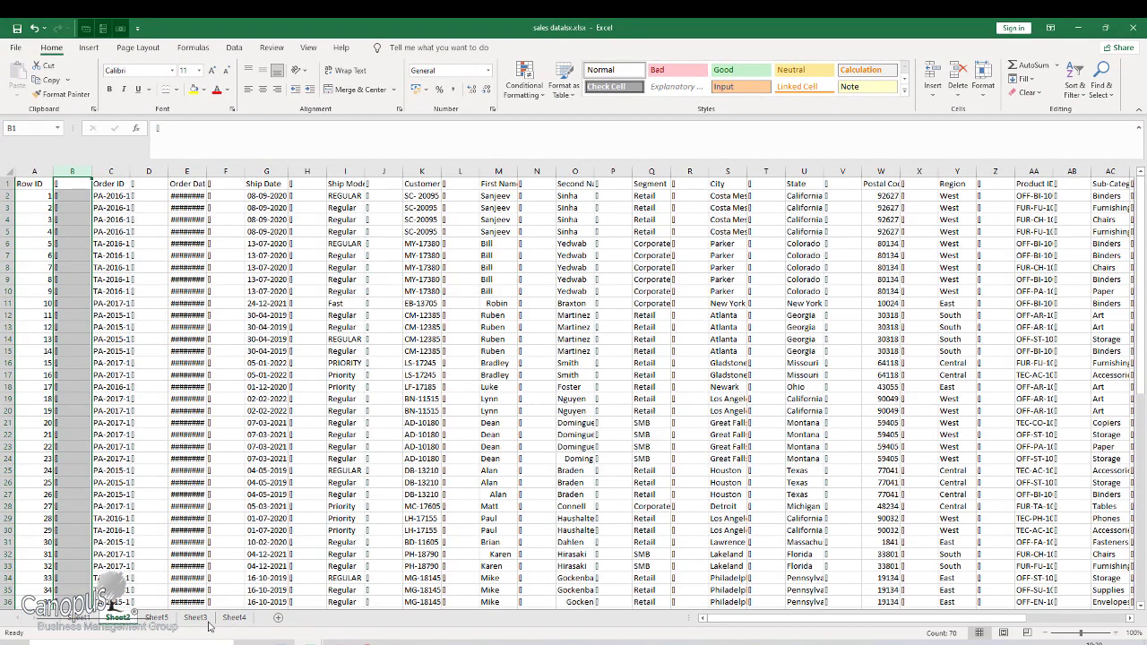
pyautogui.click(156, 617)
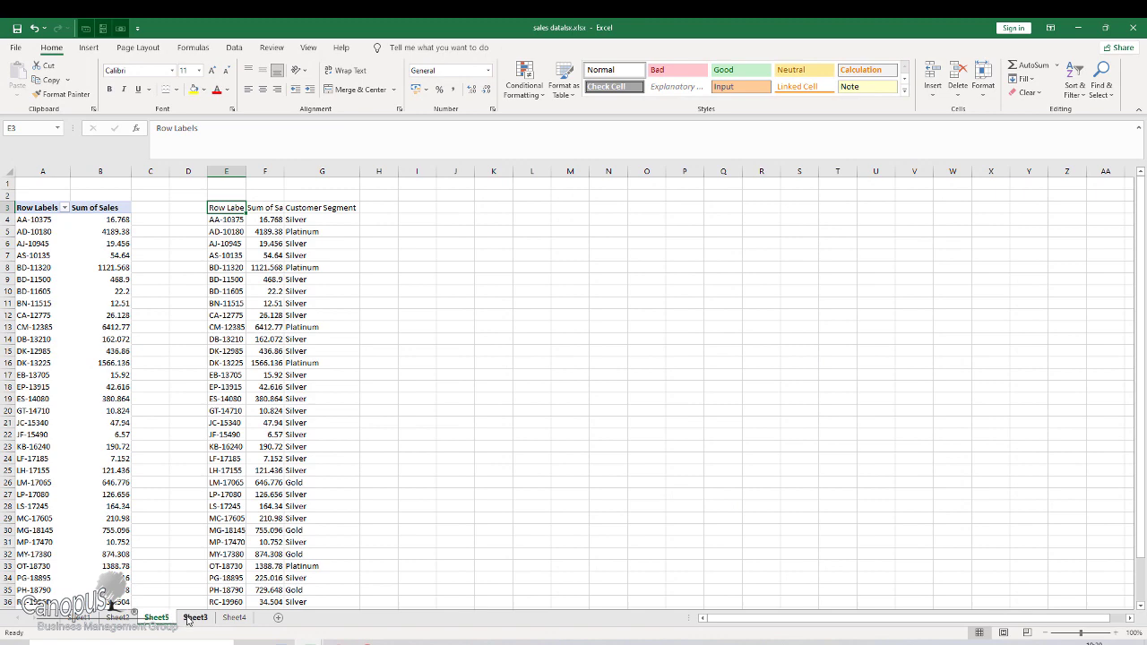
pyautogui.click(188, 617)
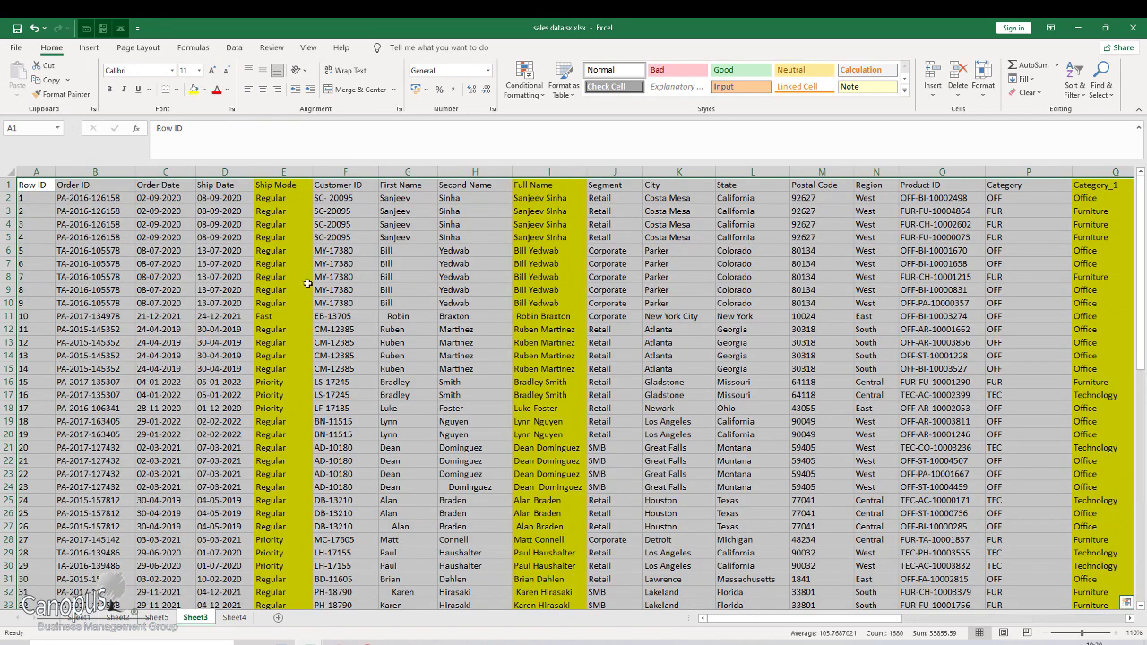
pyautogui.click(240, 619)
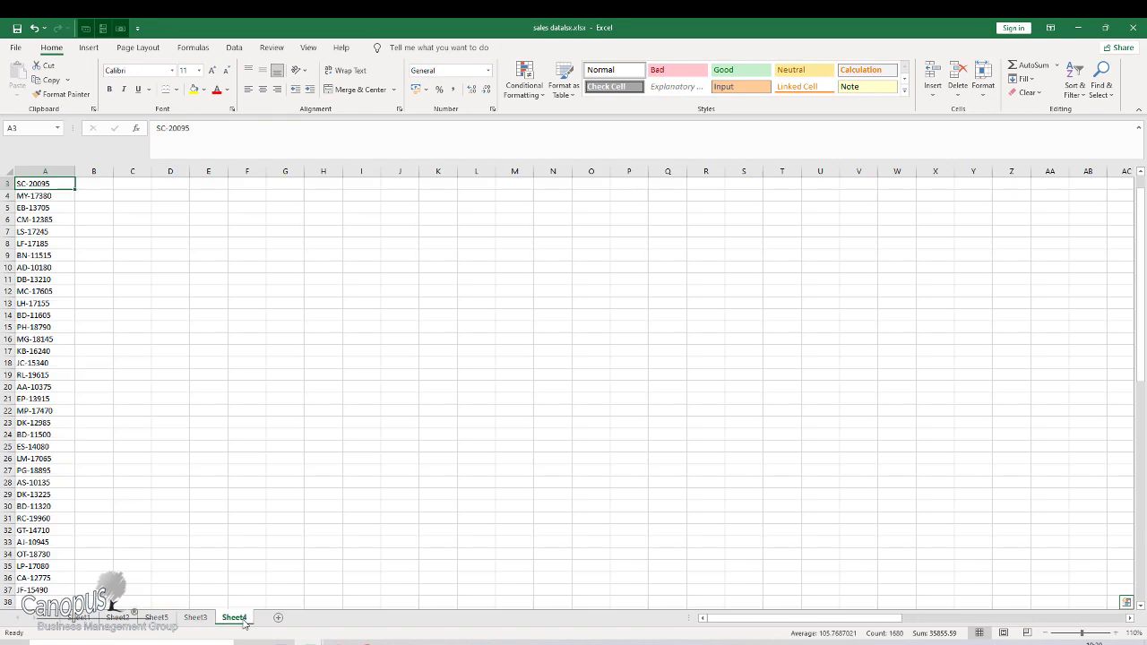
pyautogui.click(193, 617)
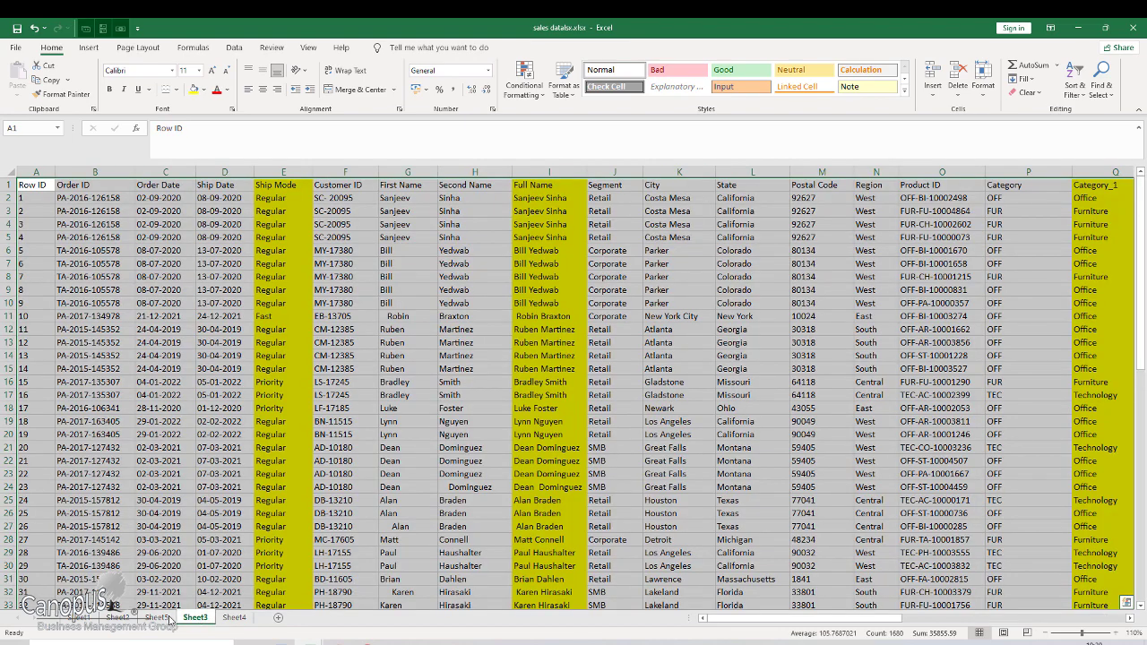
# - On Sheet5, change the header in E3 to "Customer ID" and widen column F to show its full header
pyautogui.click(162, 618)
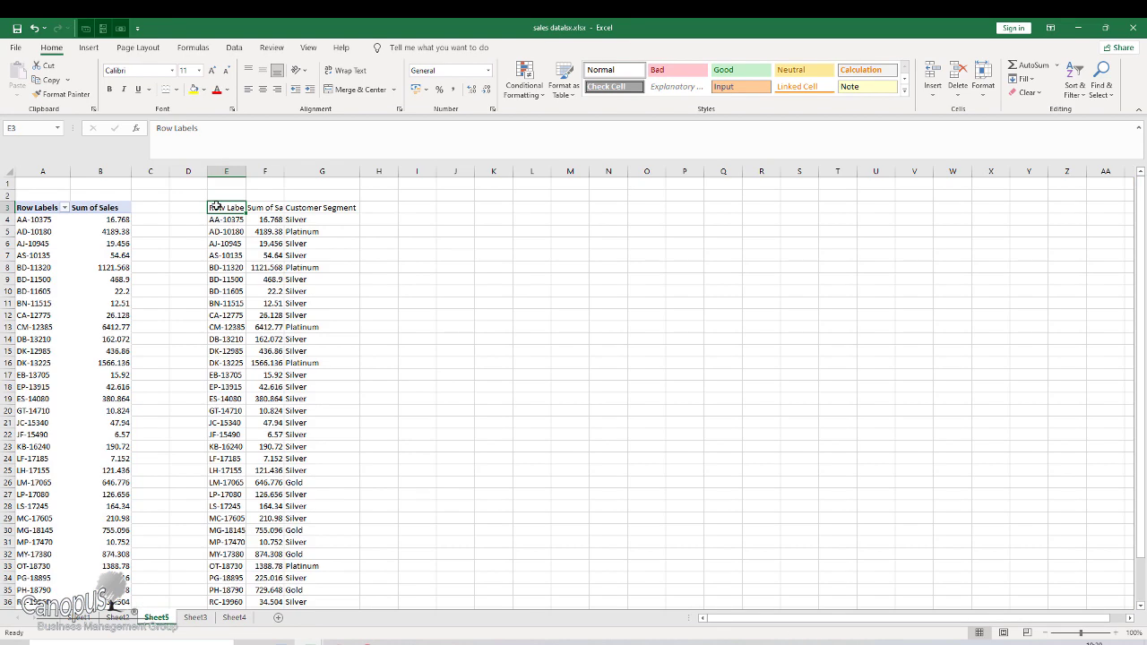
pyautogui.write('Customer ID')
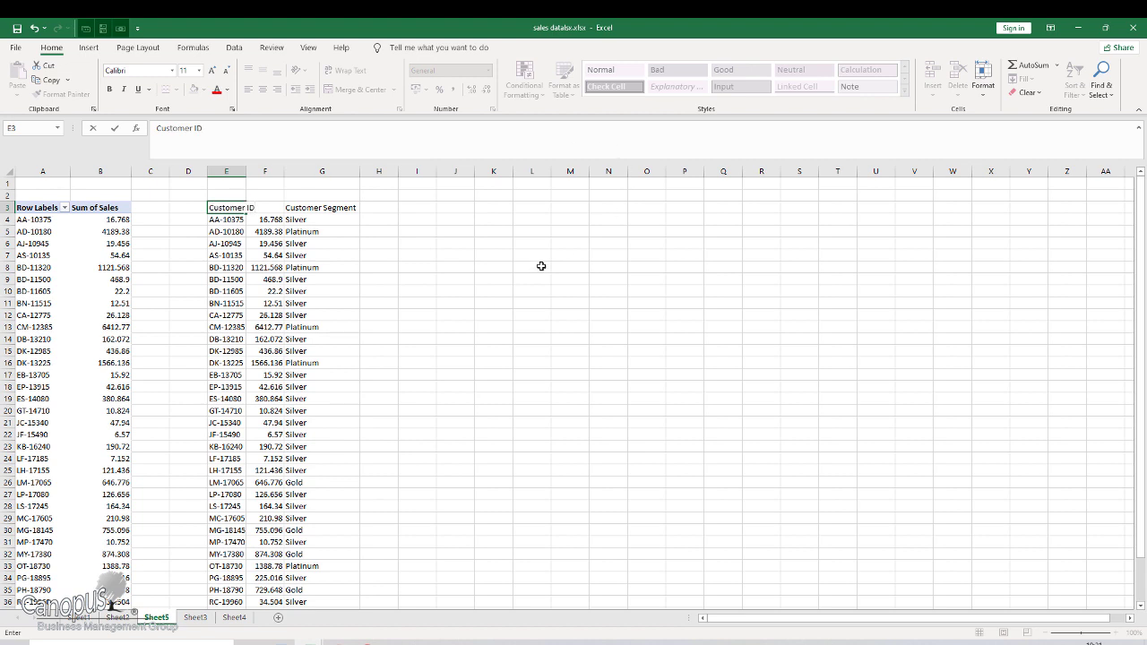
pyautogui.click(384, 306)
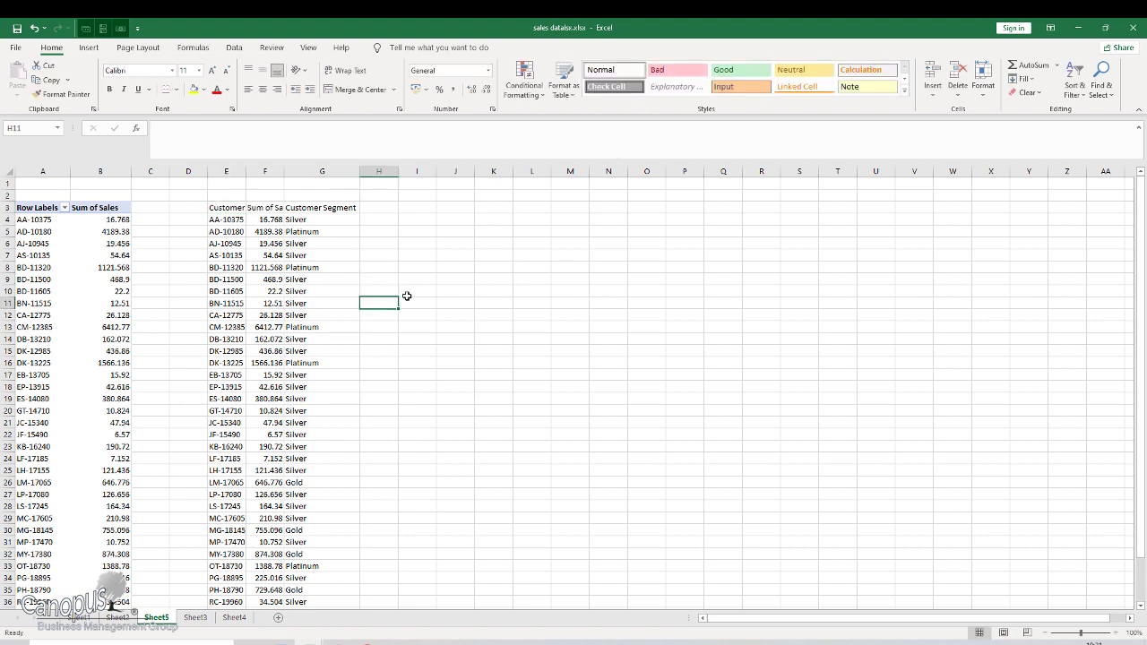
pyautogui.moveTo(284, 175); pyautogui.dragTo(301, 175)
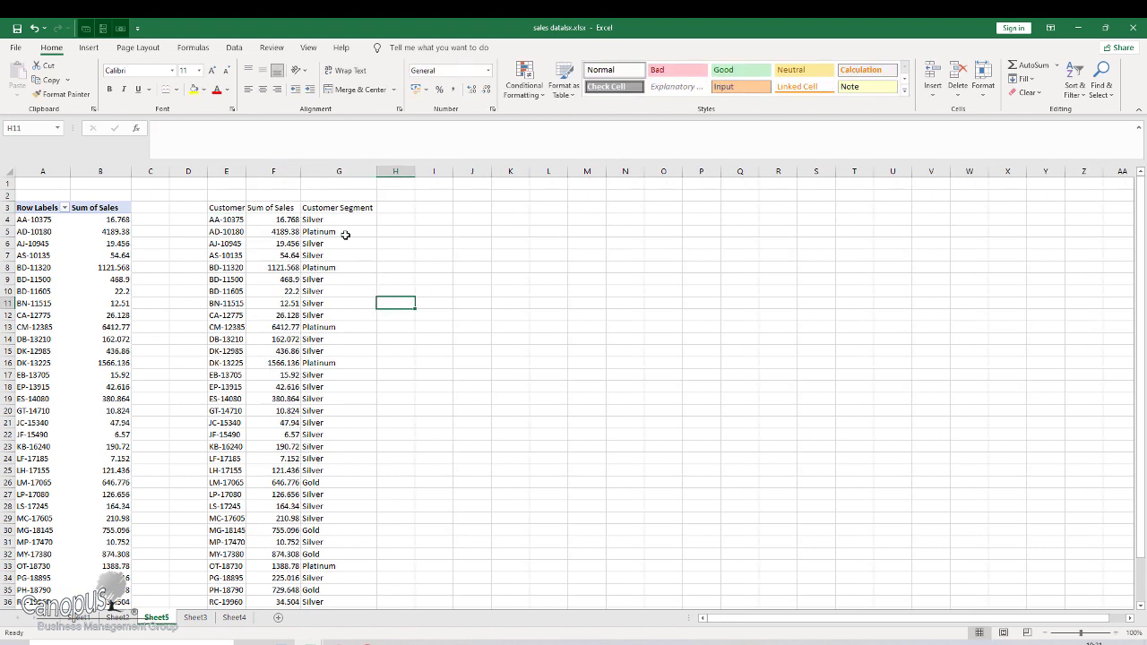
pyautogui.click(350, 210)
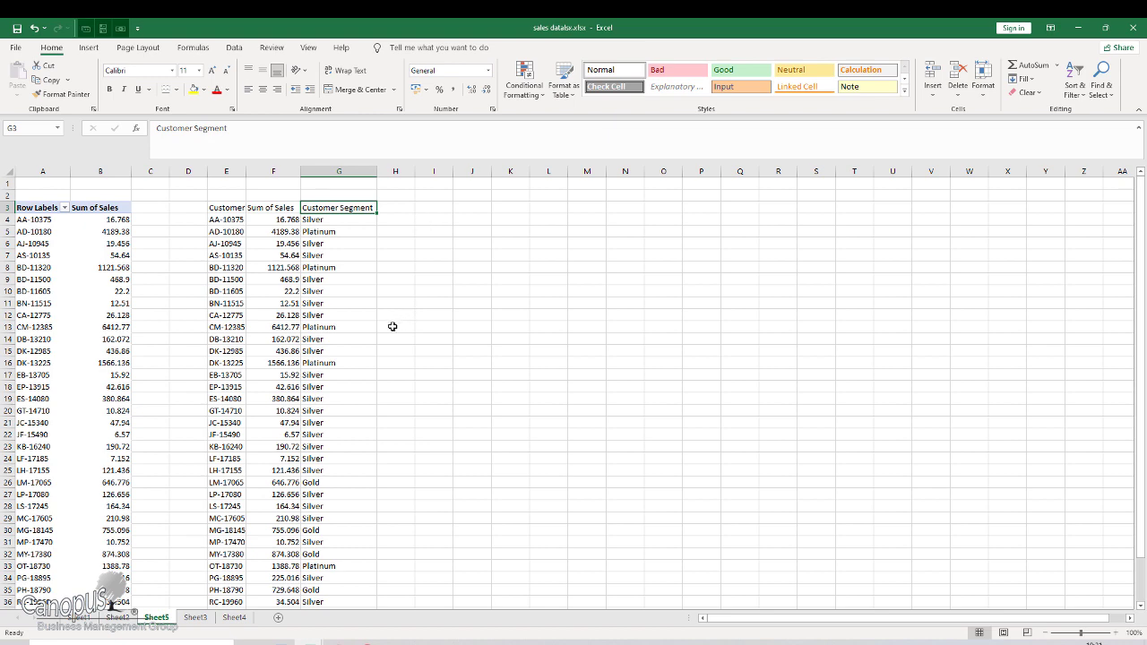
# - Insert an empty column before the First Name column on Sheet3
pyautogui.click(195, 617)
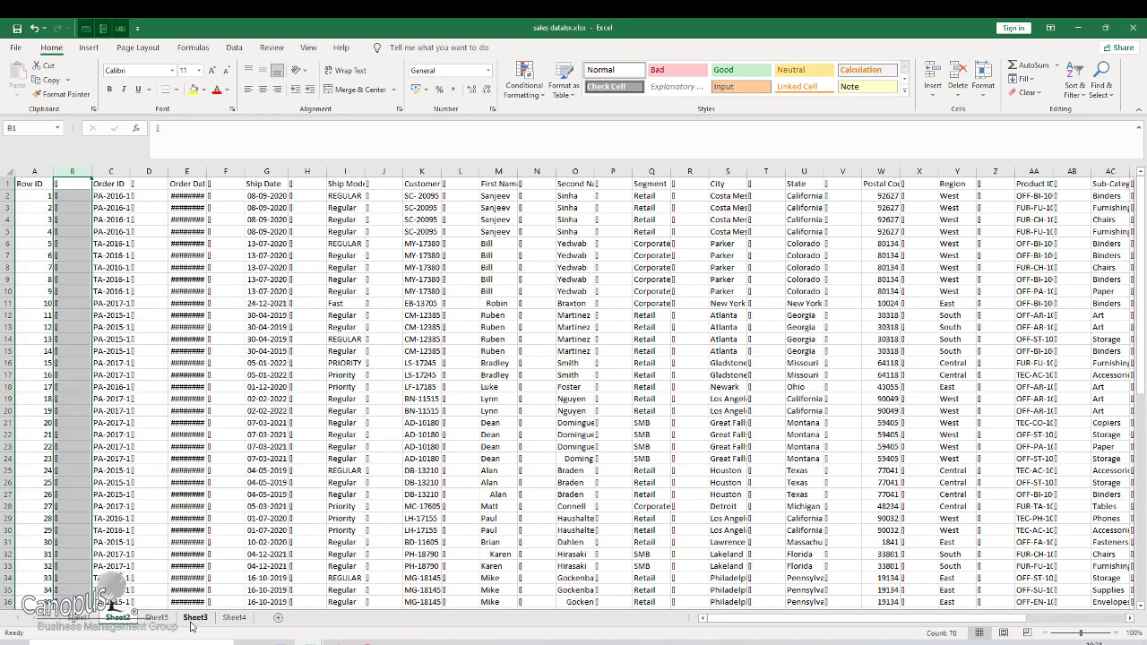
pyautogui.hotkey('ctrl', 'a')
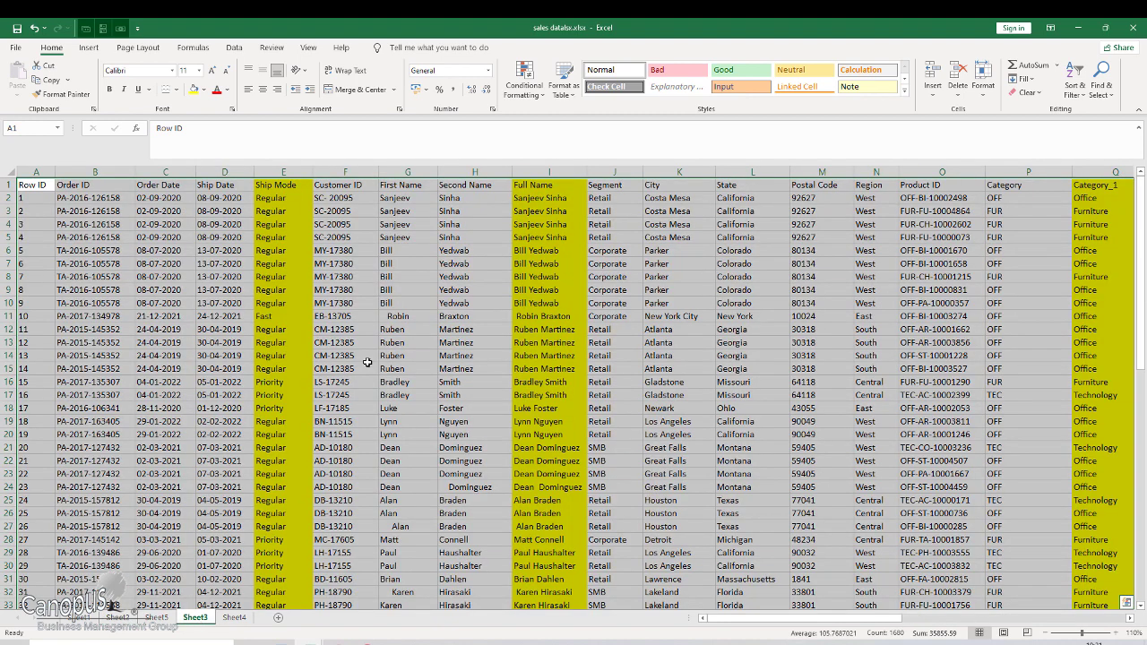
pyautogui.click(415, 173)
pyautogui.rightClick(415, 171)
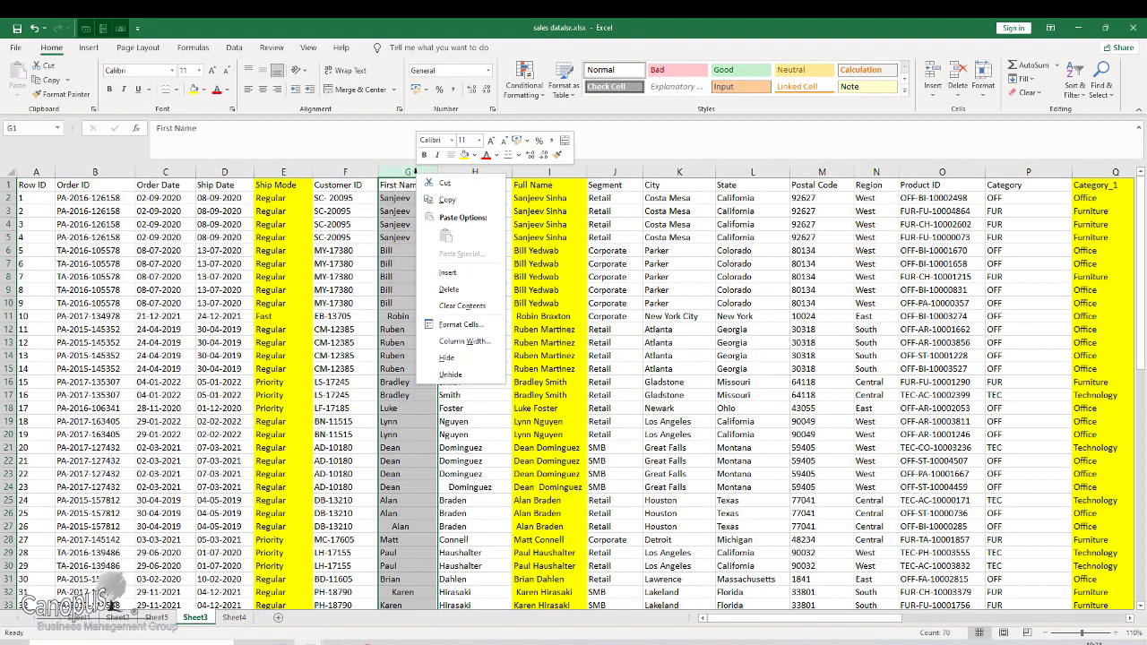
pyautogui.click(456, 270)
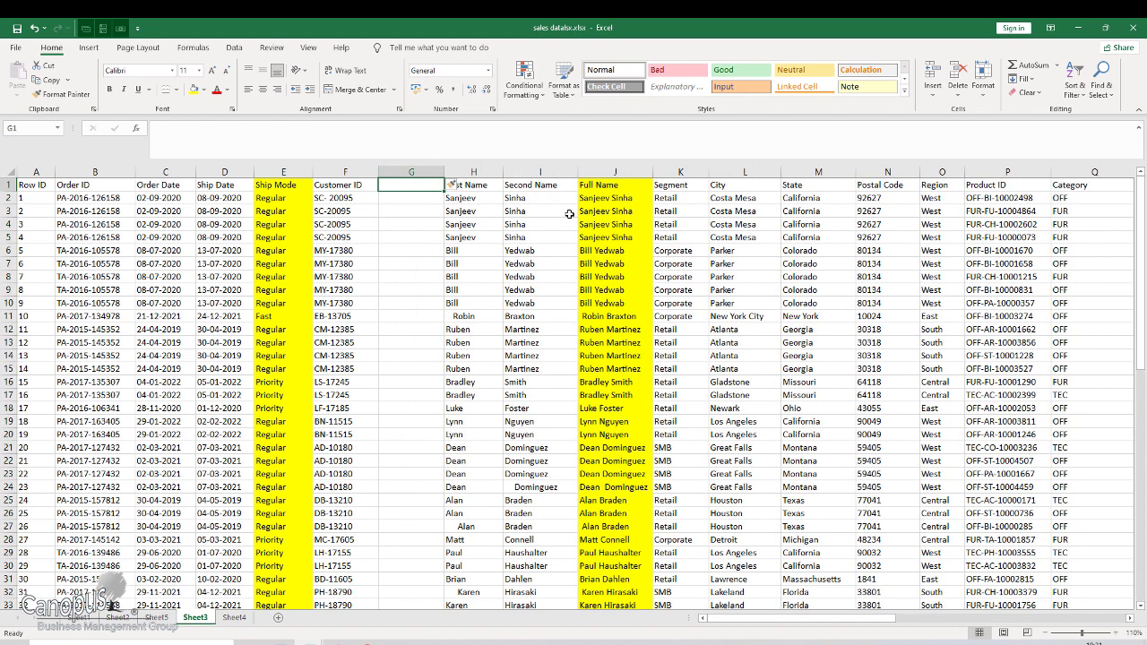
# - Enter "Customer Segment" as the header of the empty column in G1
pyautogui.write('CUsto')
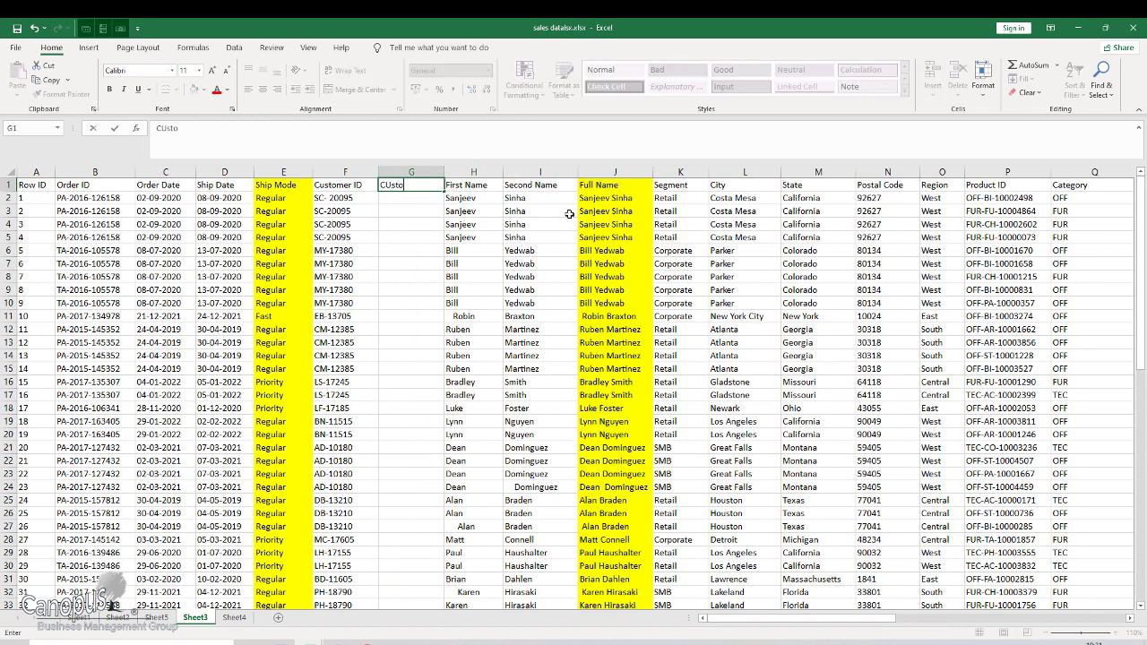
pyautogui.press('BackSpace')
pyautogui.press('BackSpace')
pyautogui.press('BackSpace')
pyautogui.press('BackSpace')
pyautogui.write('ustomer Segment')
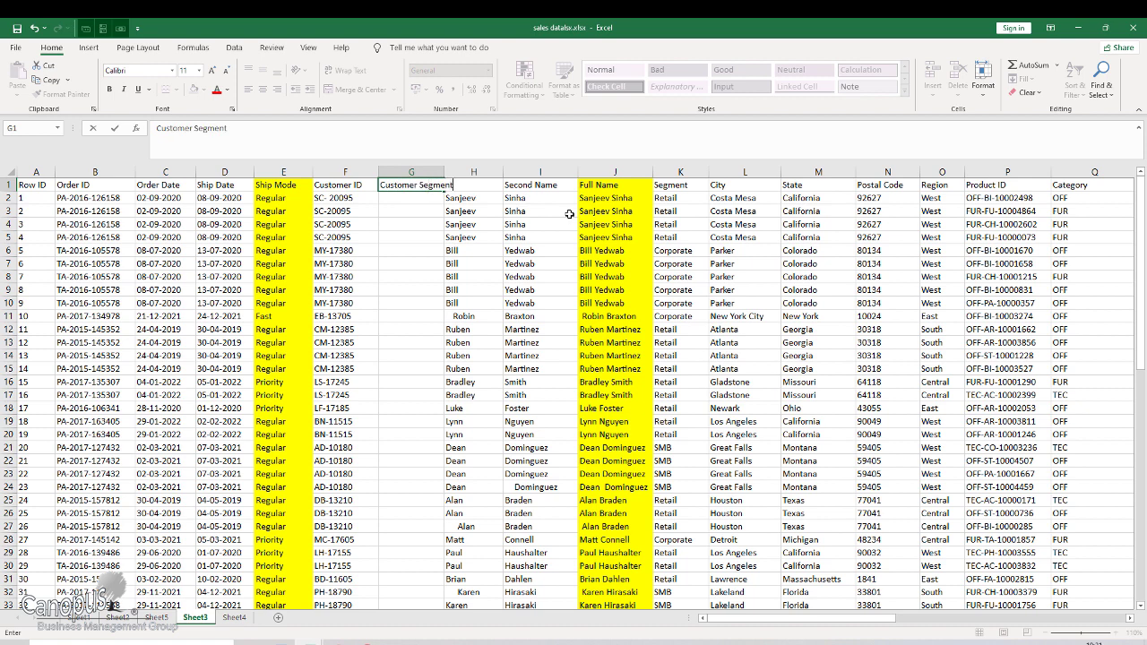
pyautogui.press('Return')
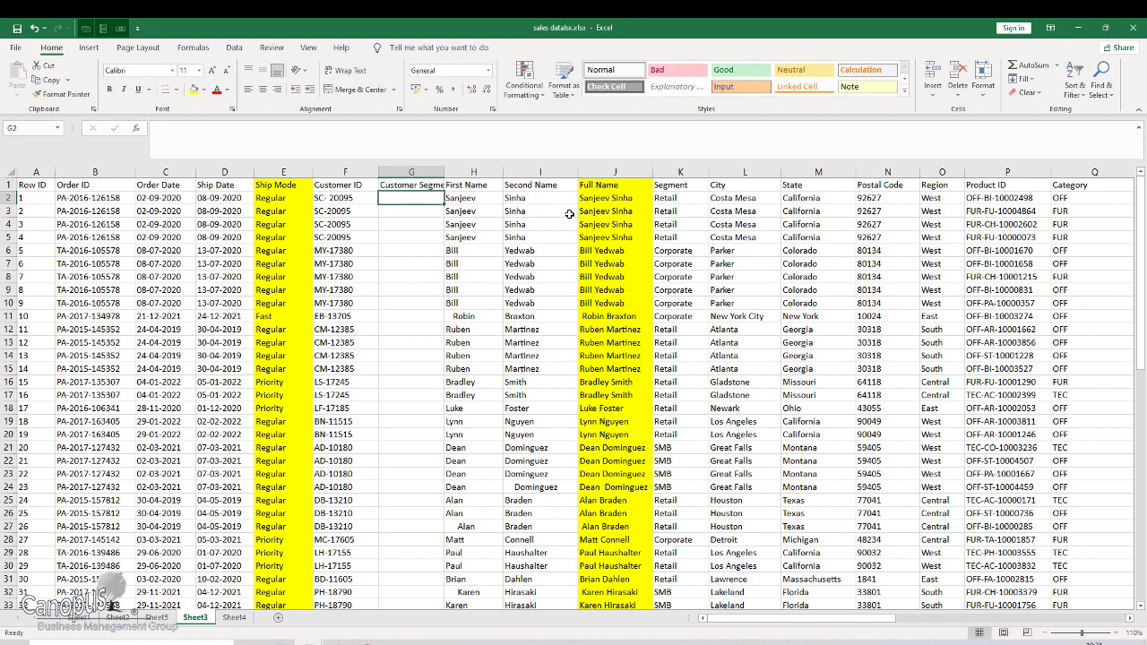
# - Start a VLOOKUP formula in G2 that looks up the Customer ID in F2 within the range E3:G39 on Sheet5
pyautogui.write('=vl')
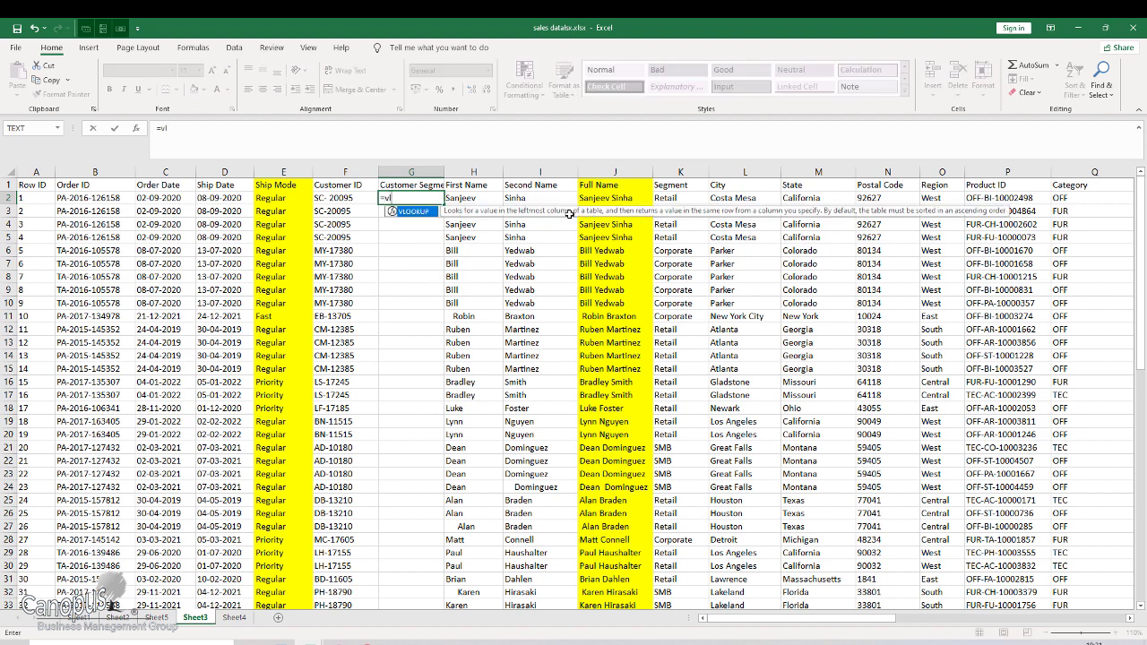
pyautogui.write('ookup(')
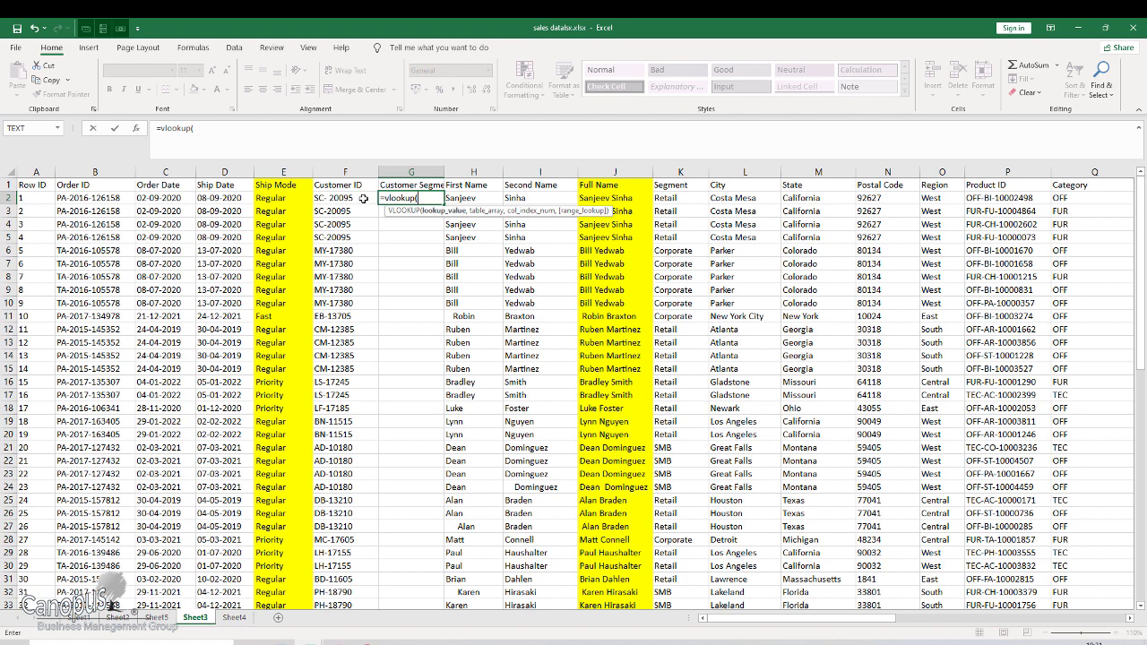
pyautogui.click(362, 199)
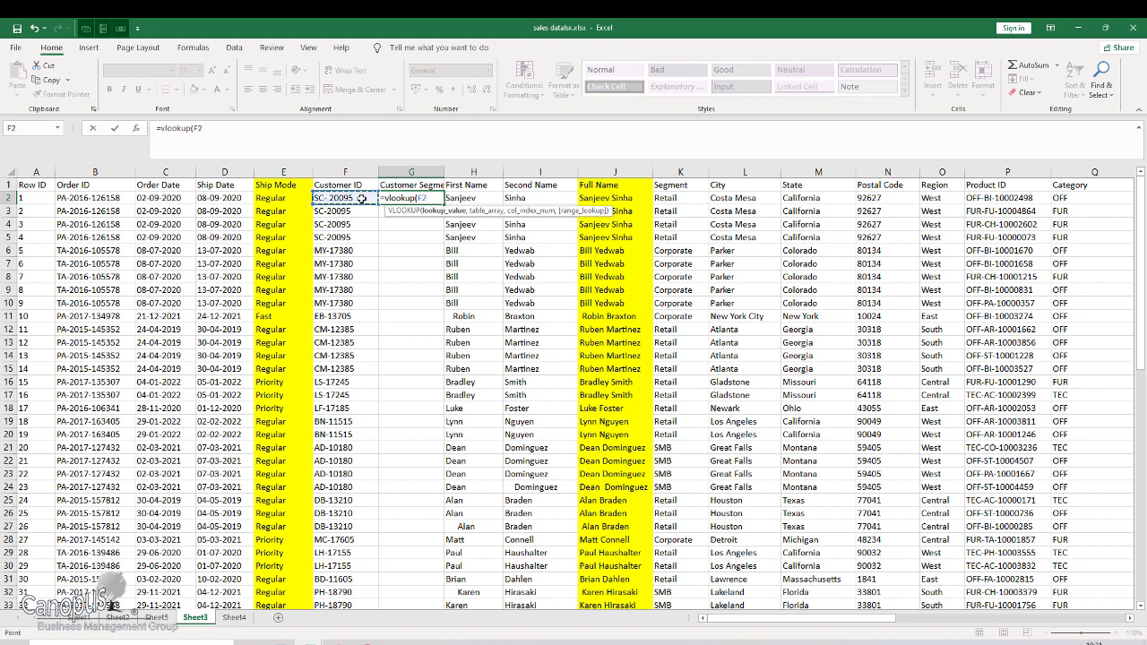
pyautogui.write(',')
pyautogui.click(235, 619)
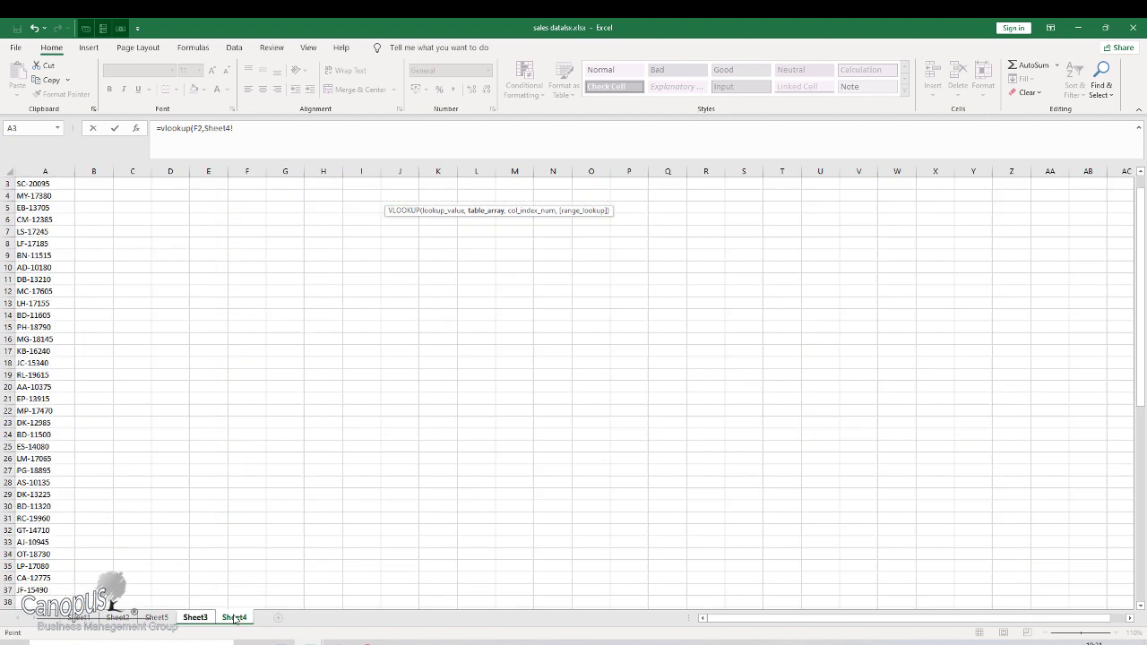
pyautogui.click(158, 617)
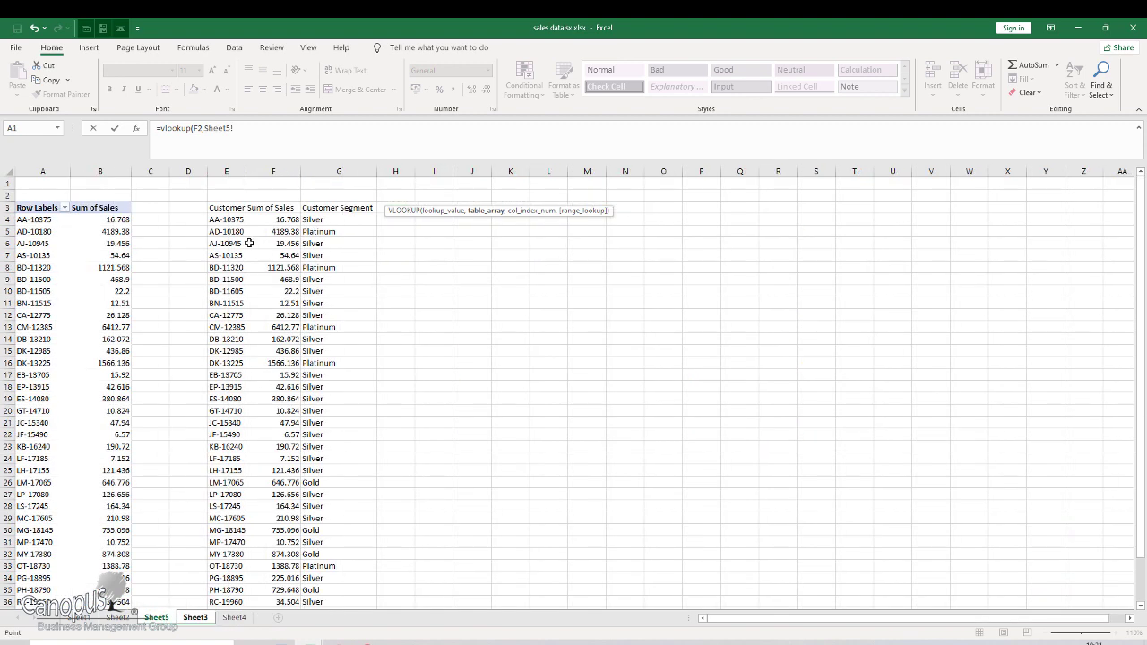
pyautogui.moveTo(215, 207); pyautogui.dragTo(310, 591)
pyautogui.scroll(2, 449, 388)
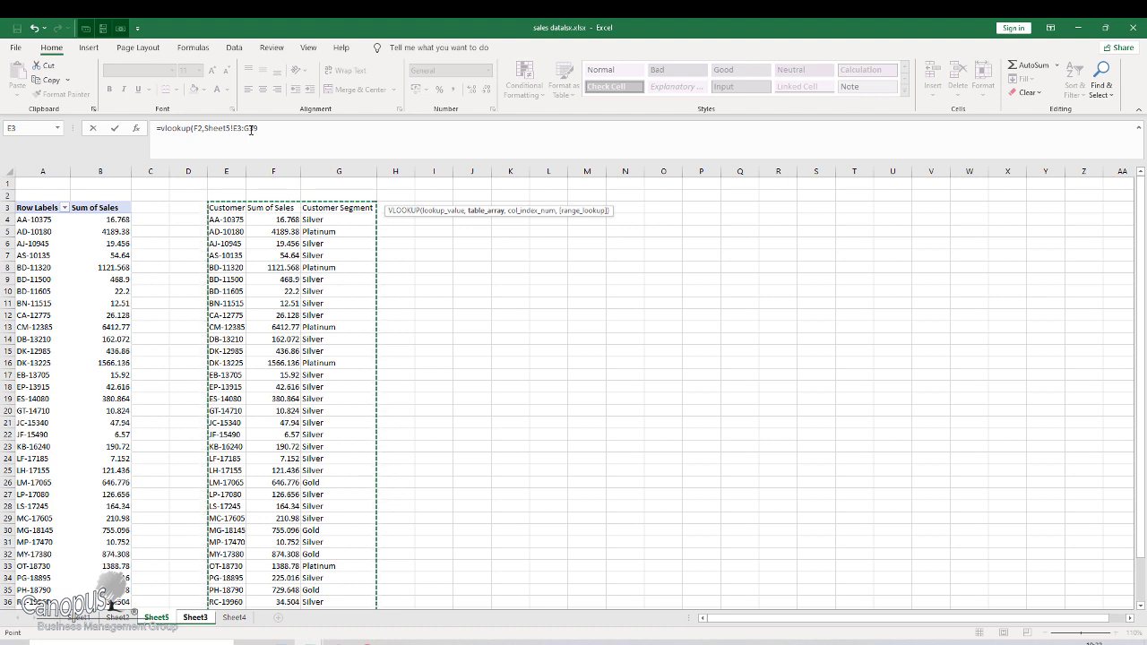
# - Complete the VLOOKUP arguments with column index 3 and exact match (FALSE), and close the formula
pyautogui.click(404, 159)
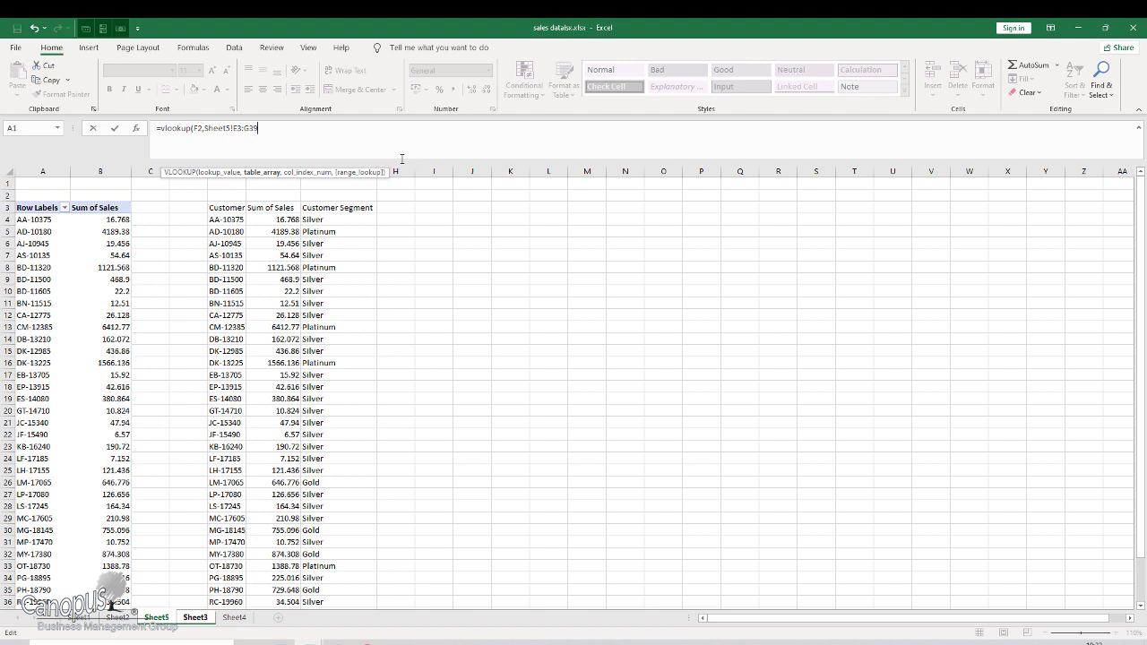
pyautogui.write(',')
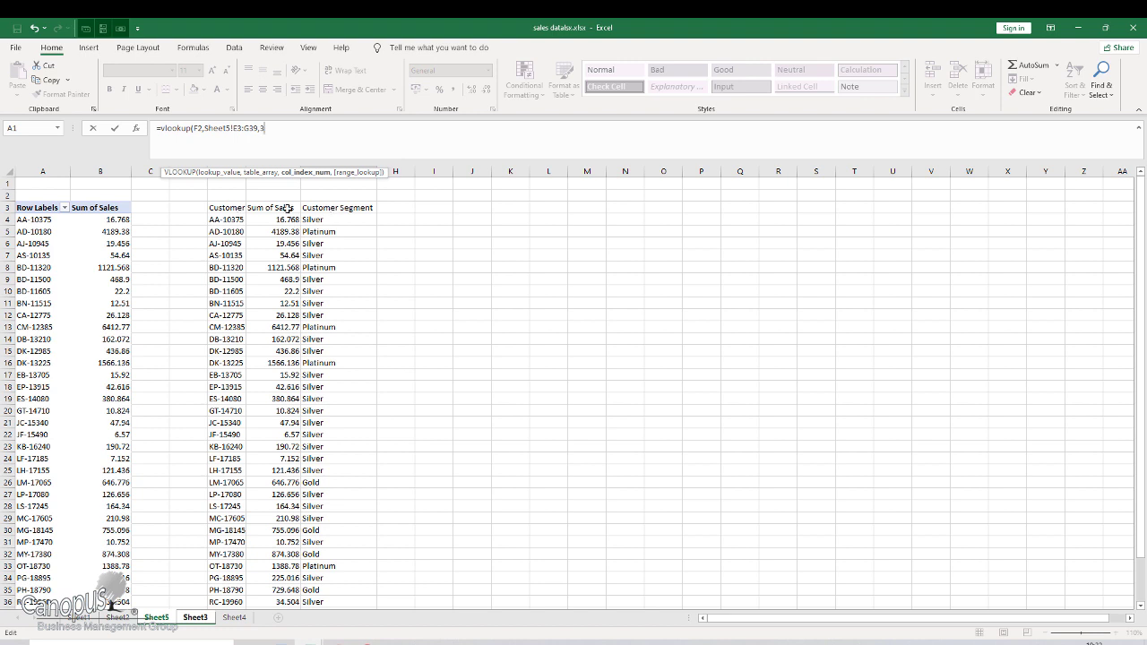
pyautogui.write('3,')
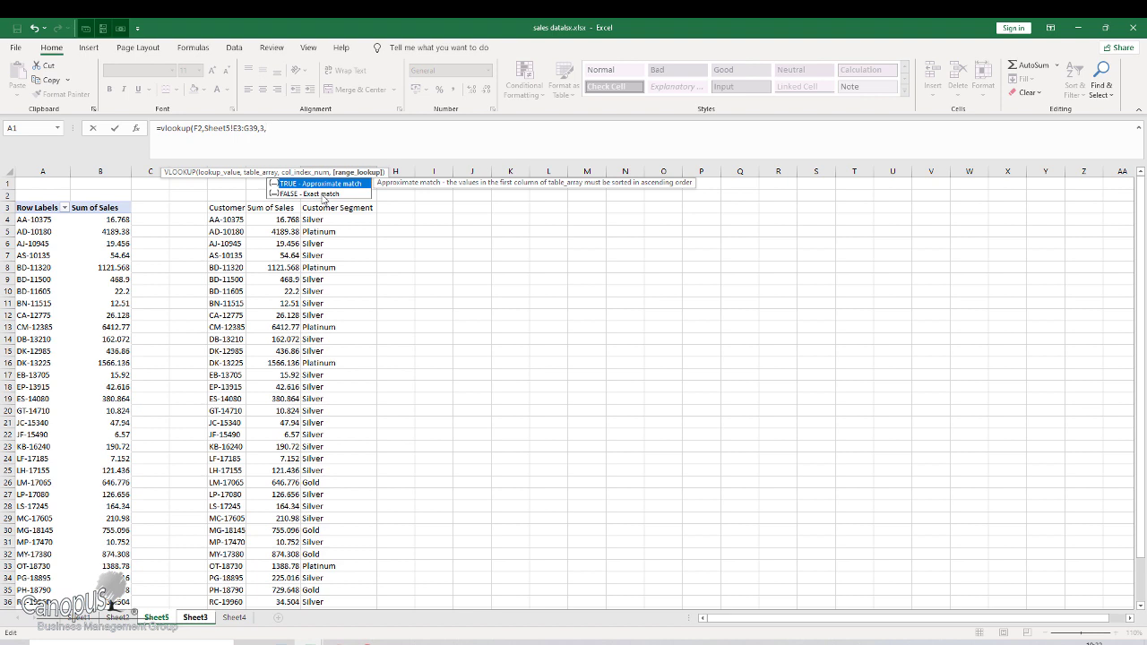
pyautogui.press('Down')
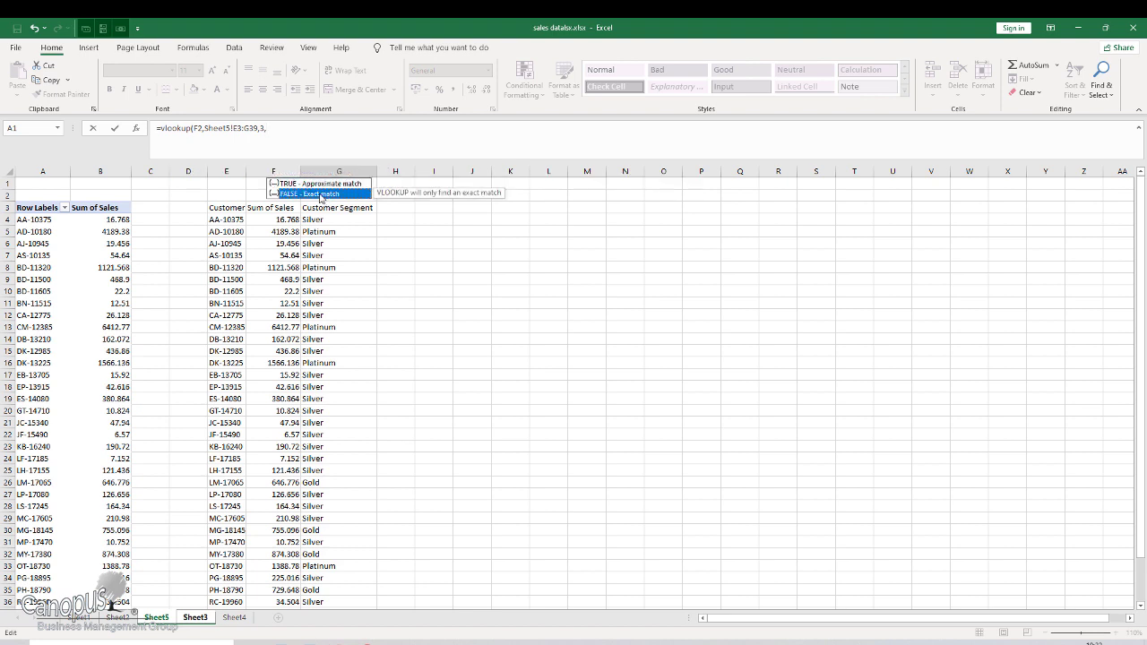
pyautogui.press('Tab')
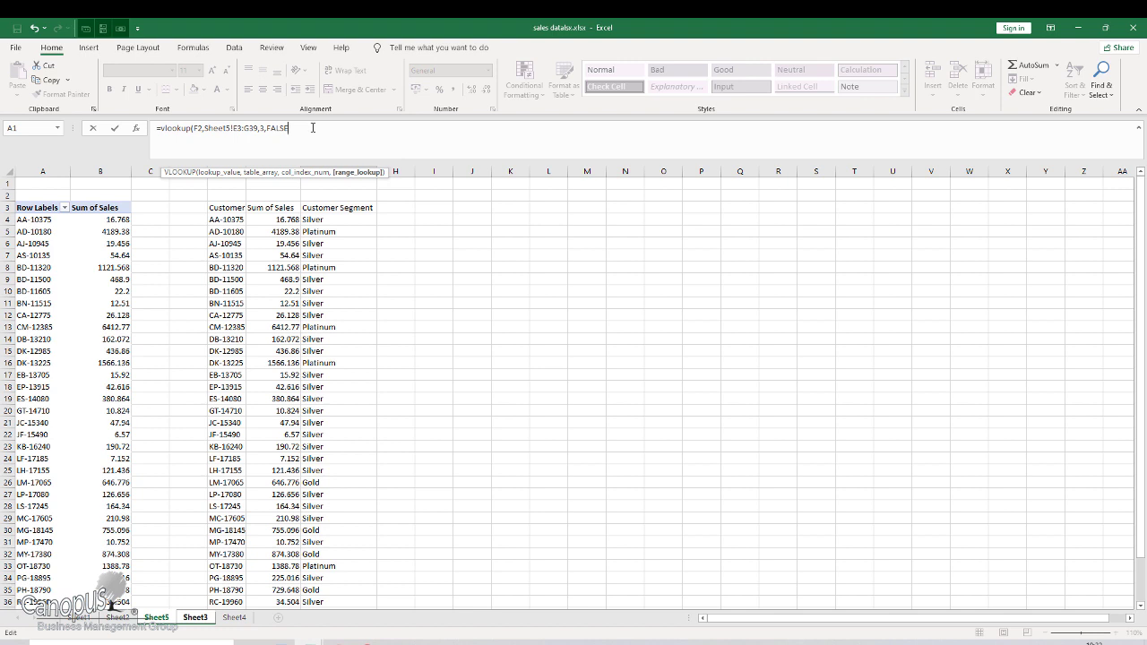
pyautogui.write(')')
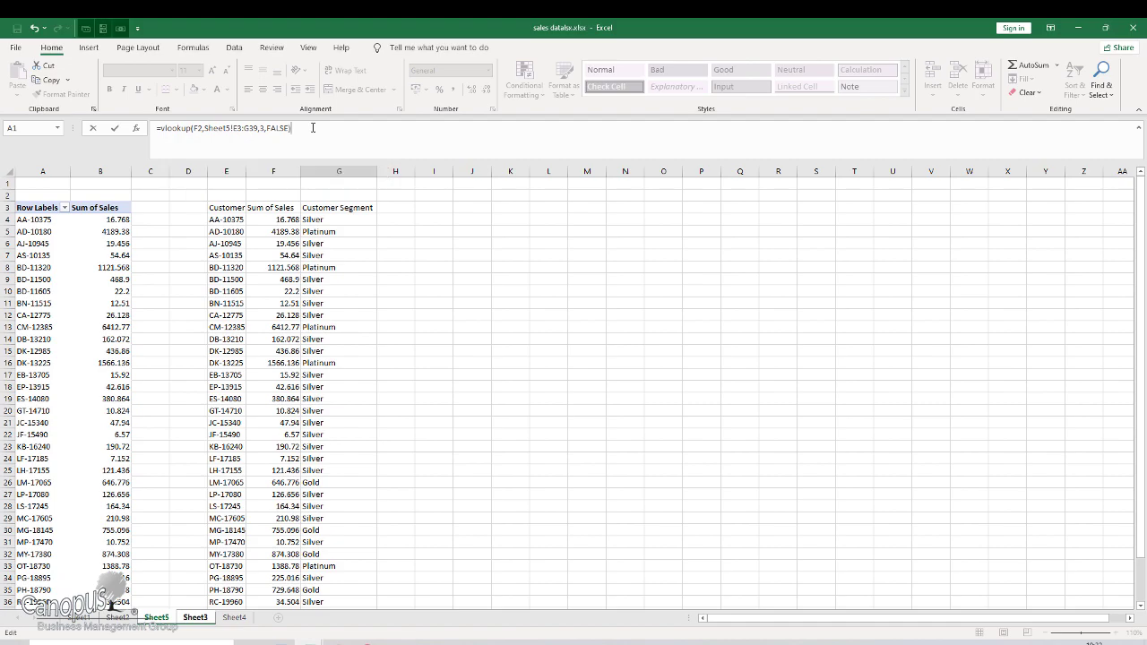
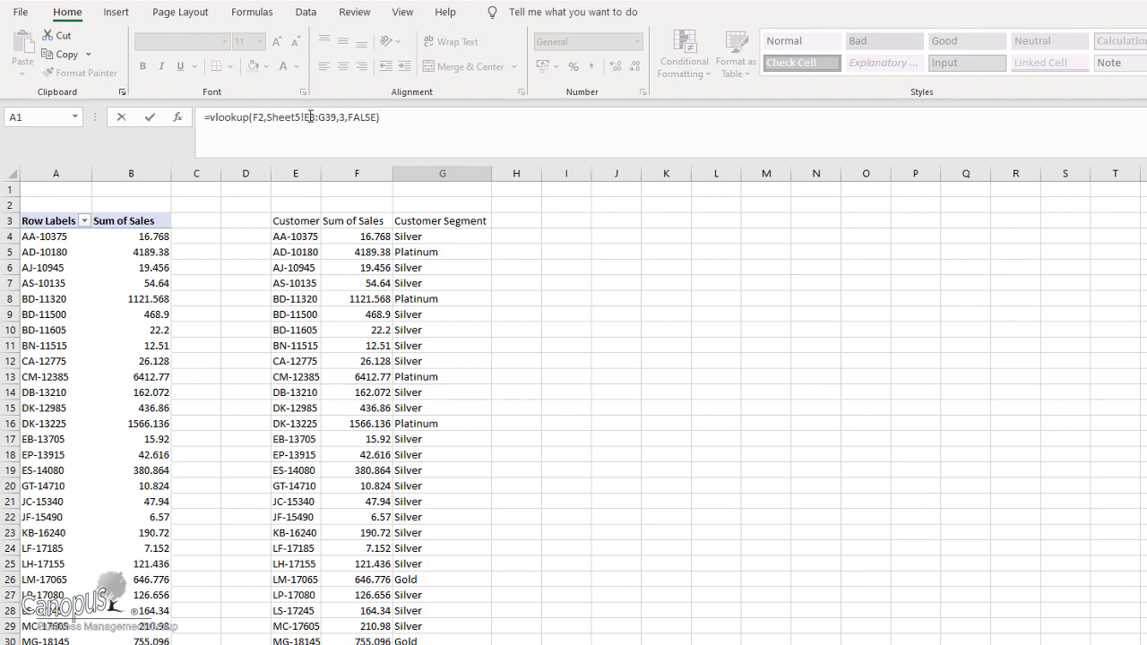
# - Make the lookup range absolute as Sheet5!$E$3:$G$39 and commit the formula in G2, keeping that cell selected
pyautogui.click(310, 117)
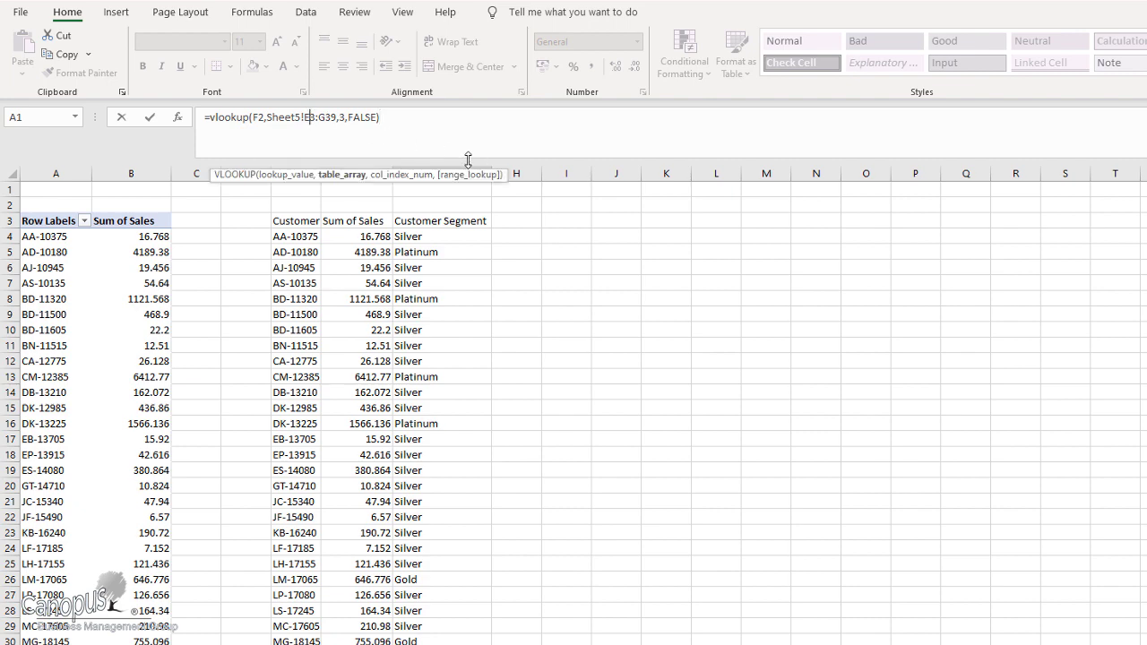
pyautogui.press('F4')
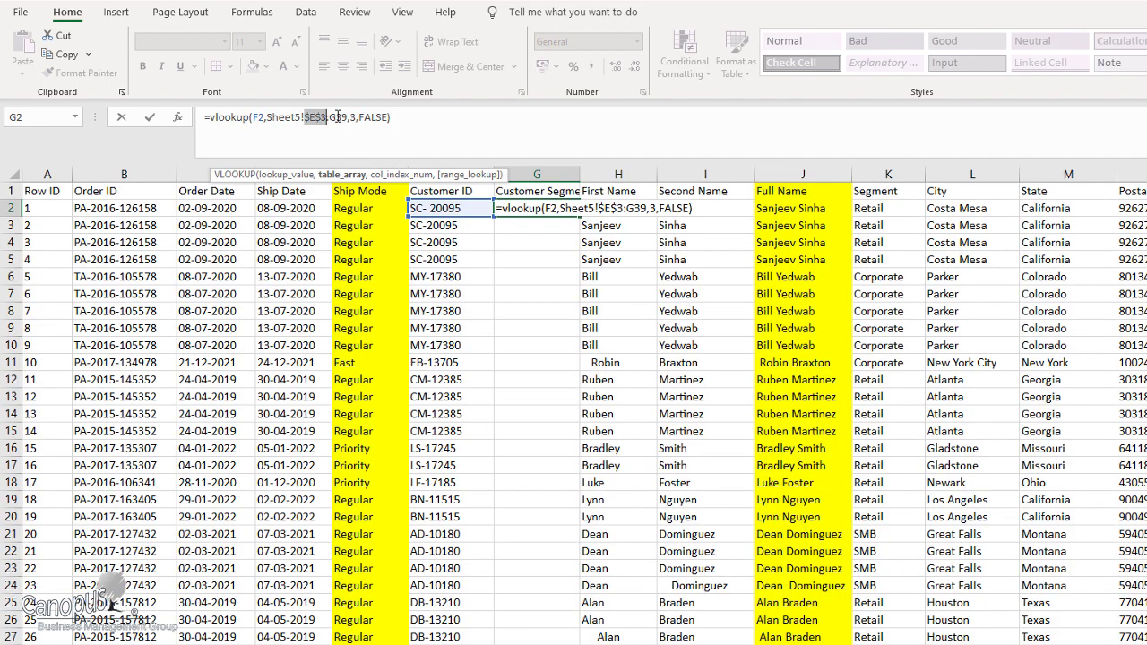
pyautogui.click(337, 117)
pyautogui.press('F4')
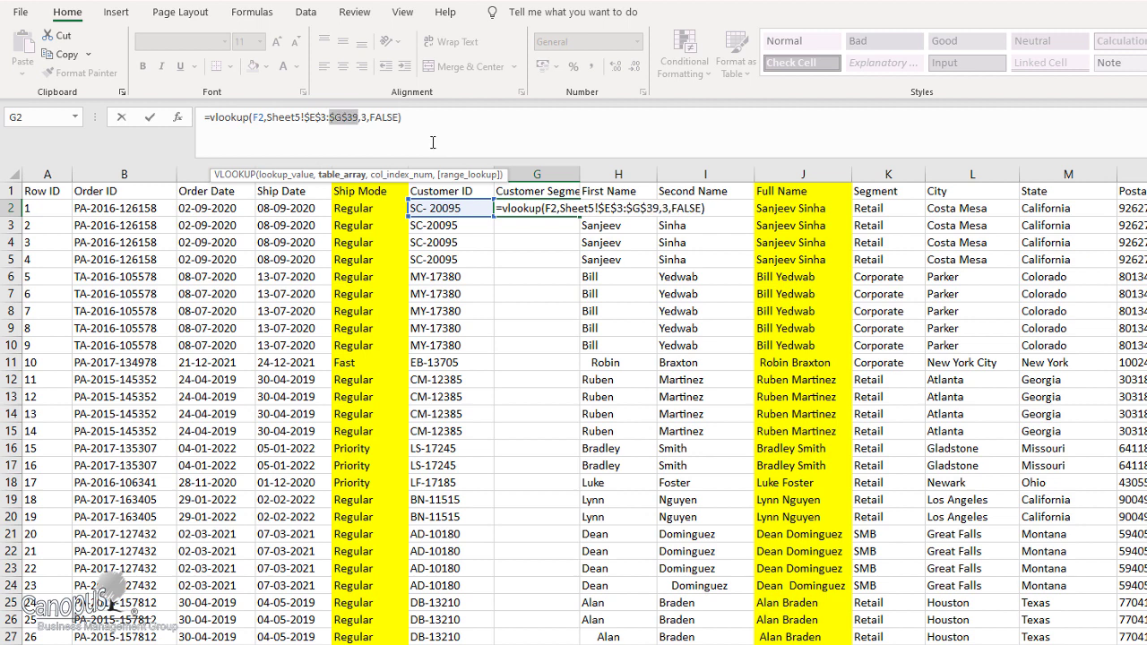
pyautogui.click(420, 118)
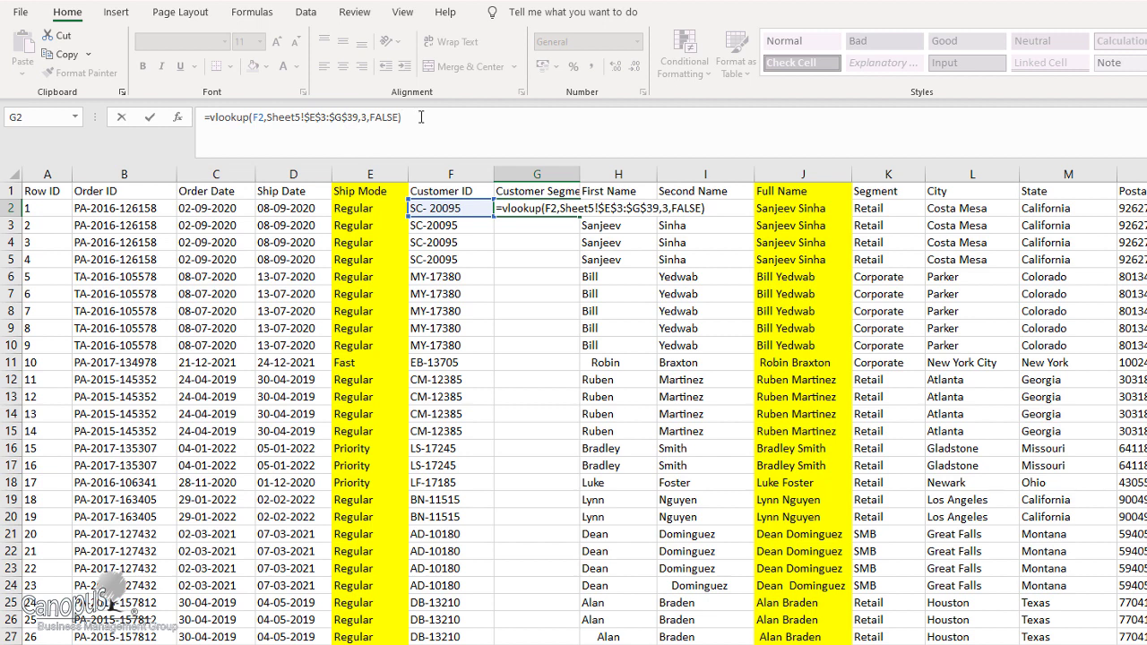
pyautogui.hotkey('ctrl', 'Return')
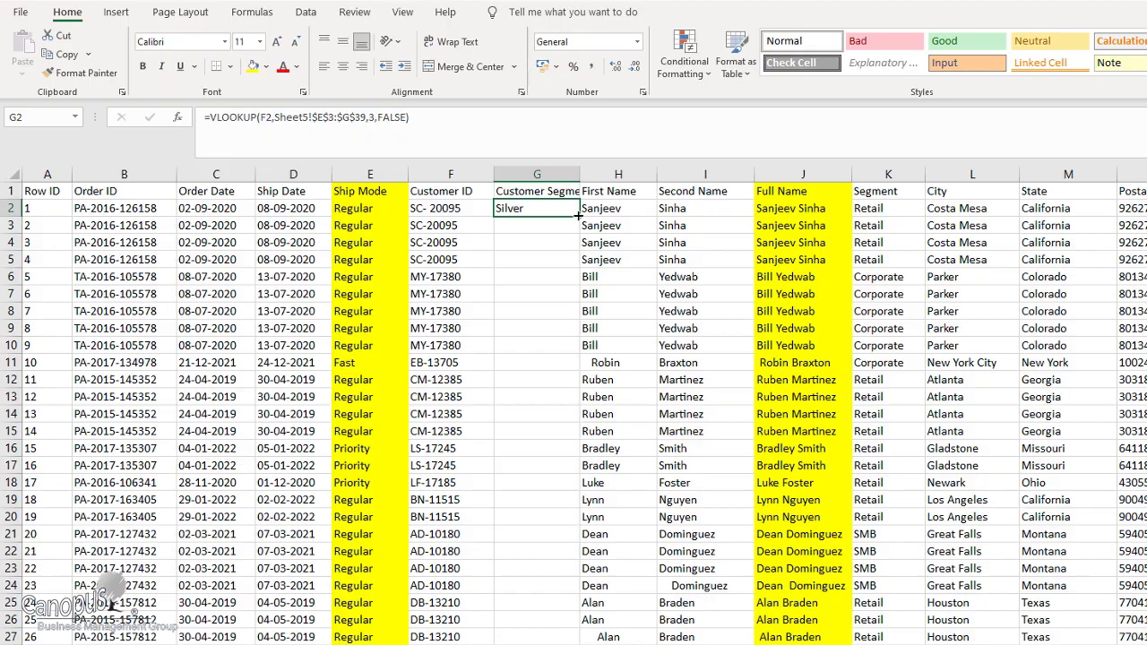
# - Fill the VLOOKUP formula from G2 down the Customer Segment column and highlight column G in yellow
pyautogui.moveTo(579, 215); pyautogui.dragTo(574, 641)
pyautogui.scroll(12, 542, 475)
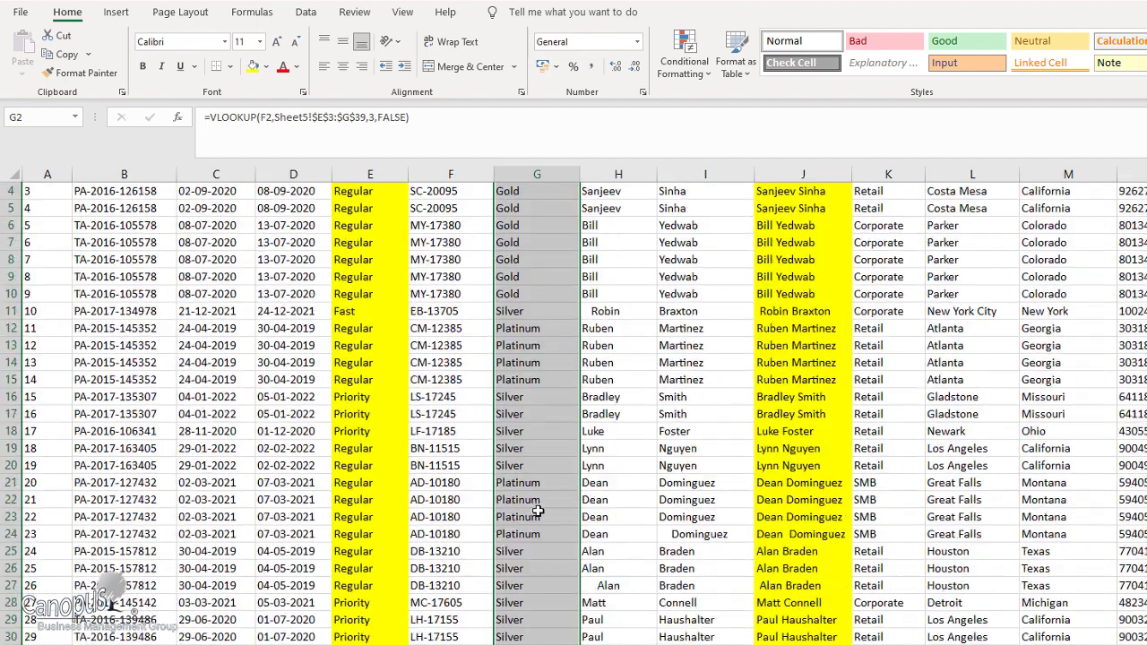
pyautogui.scroll(1, 538, 510)
pyautogui.click(542, 204)
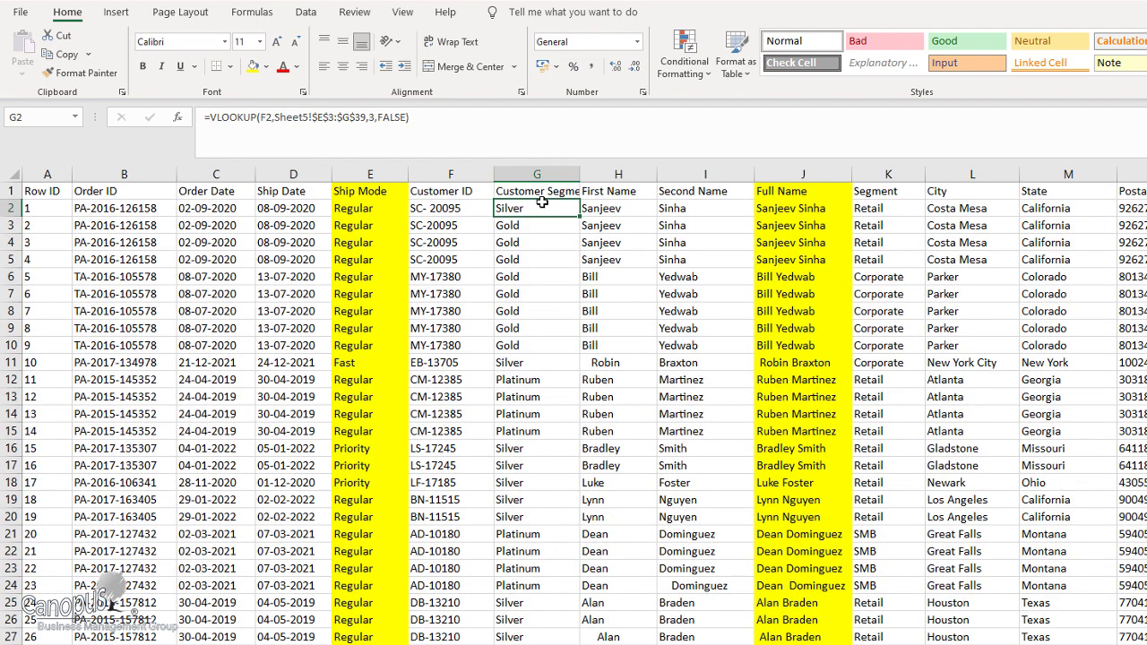
pyautogui.click(541, 175)
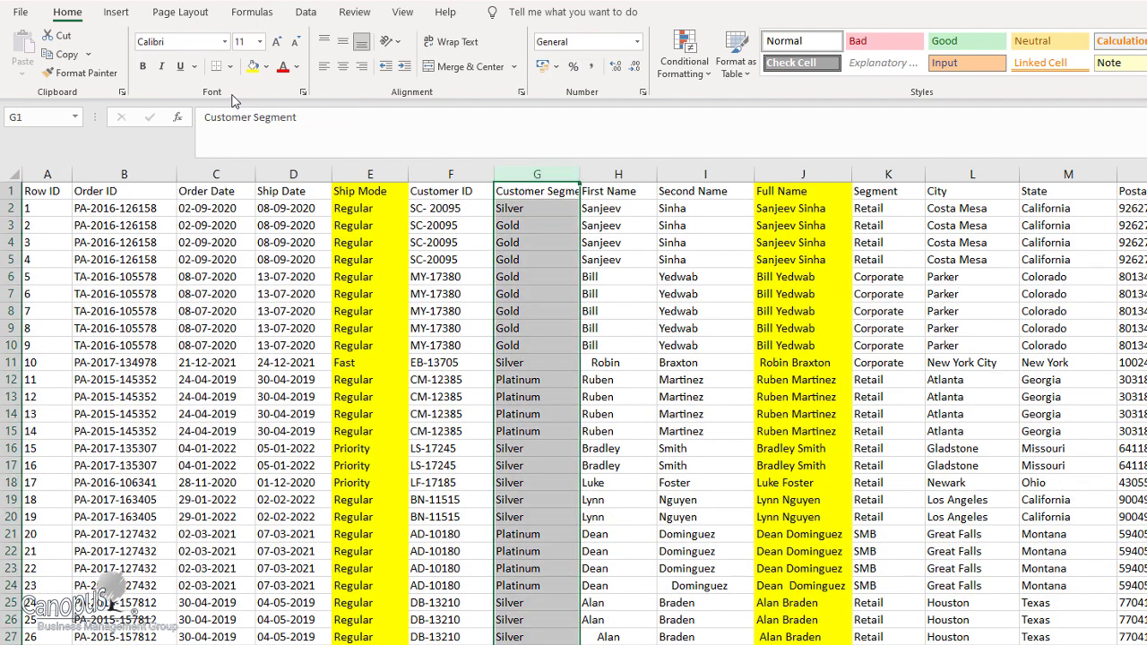
pyautogui.click(250, 68)
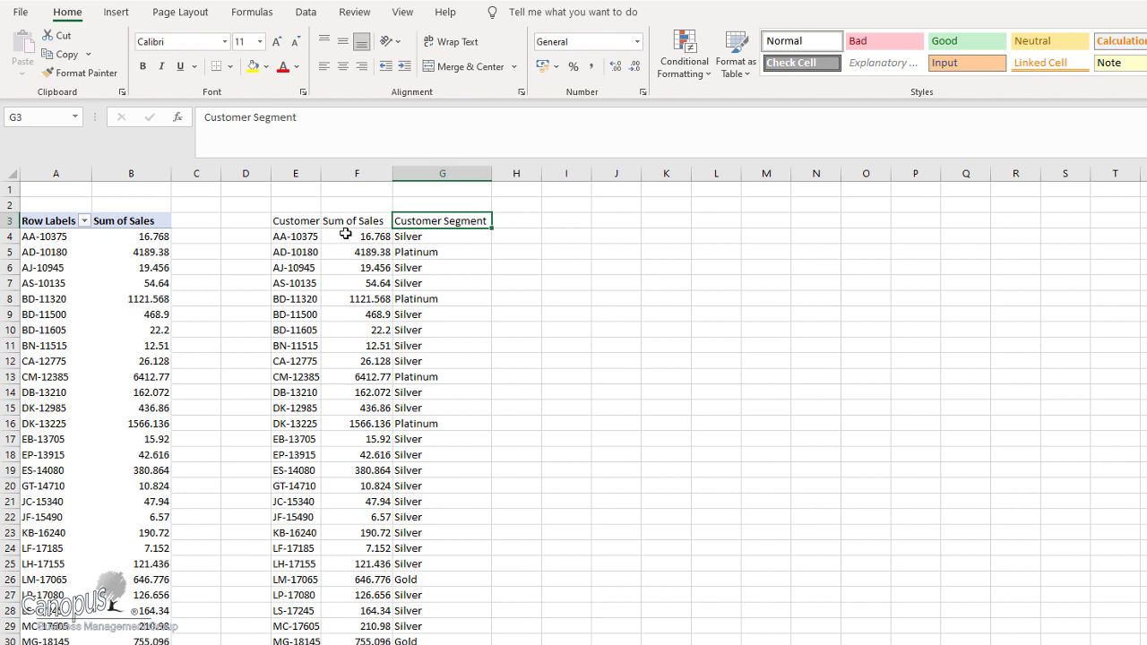
# - On Sheet5, compare the Sum of Sales value in F4 with the nested IF formula in G4
pyautogui.click(348, 236)
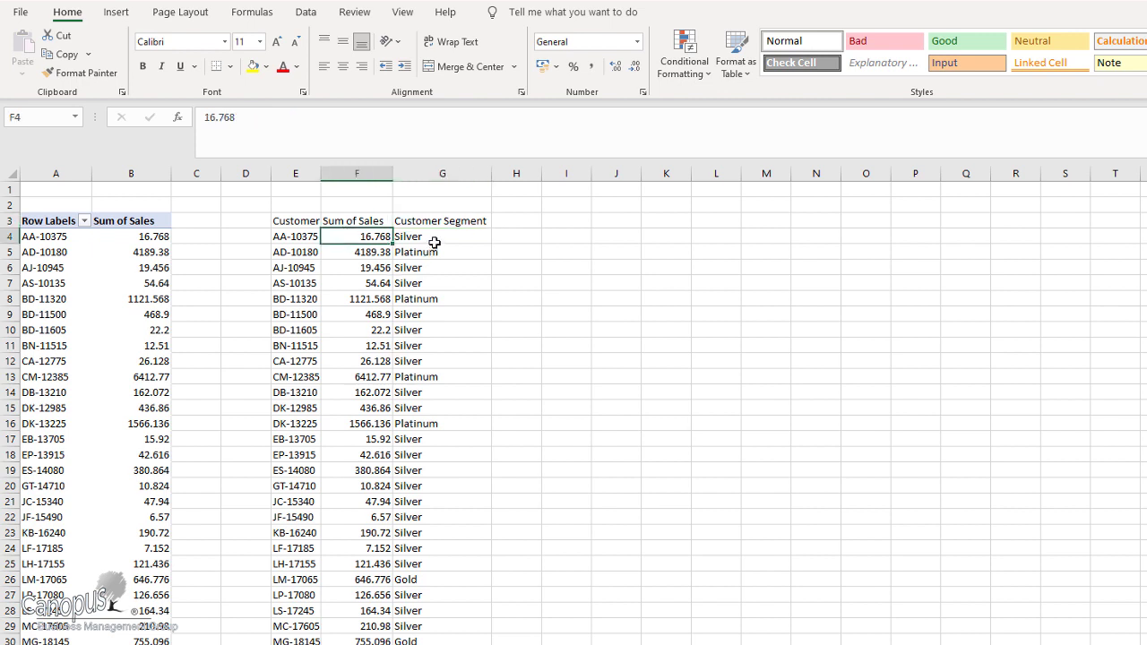
pyautogui.doubleClick(366, 237)
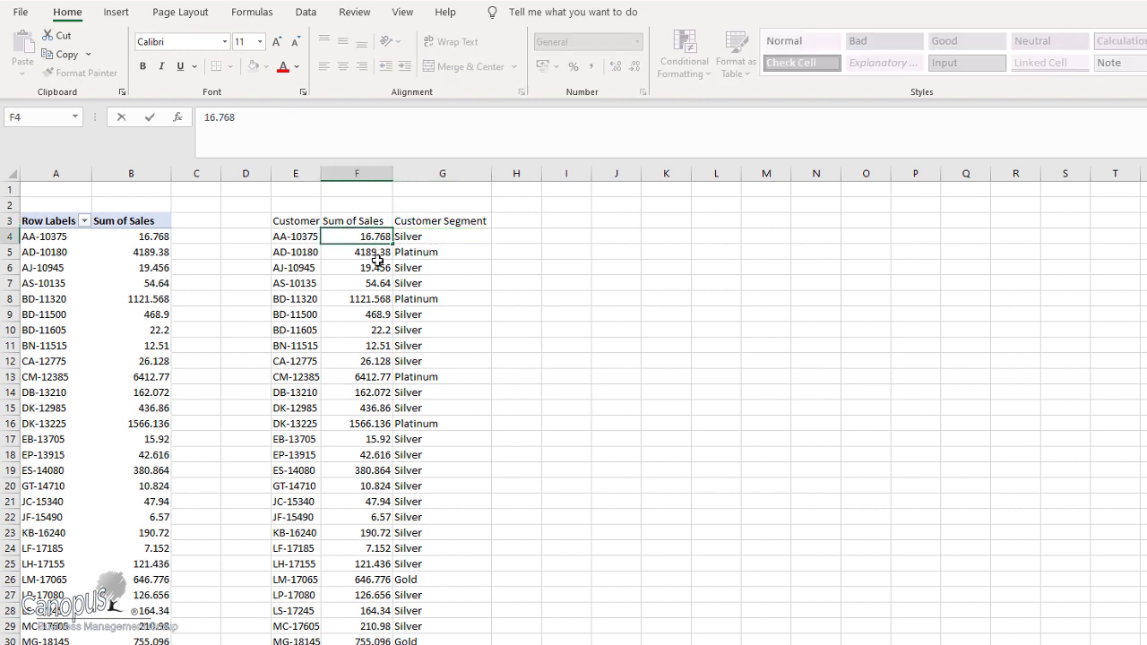
pyautogui.click(376, 268)
pyautogui.click(371, 239)
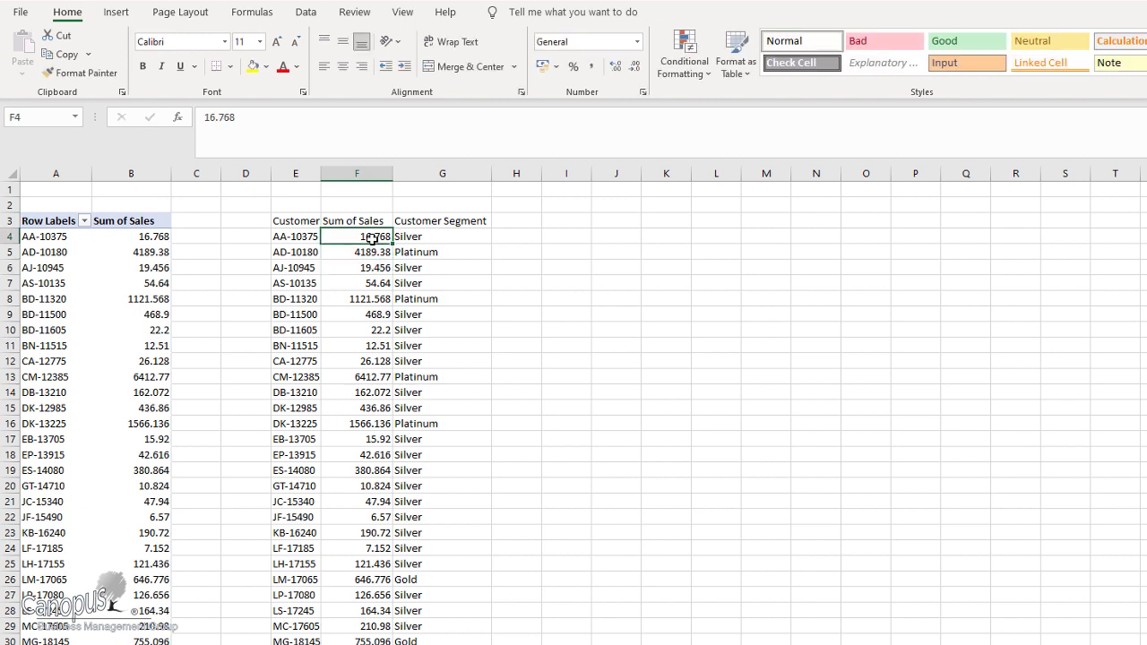
pyautogui.click(449, 239)
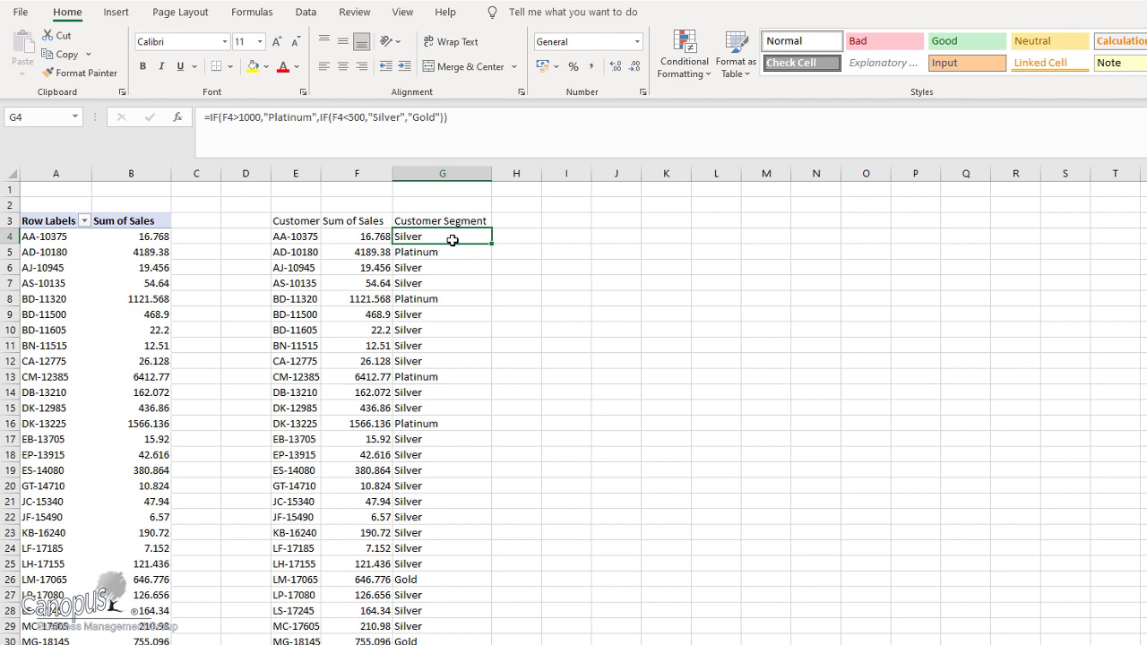
pyautogui.click(363, 233)
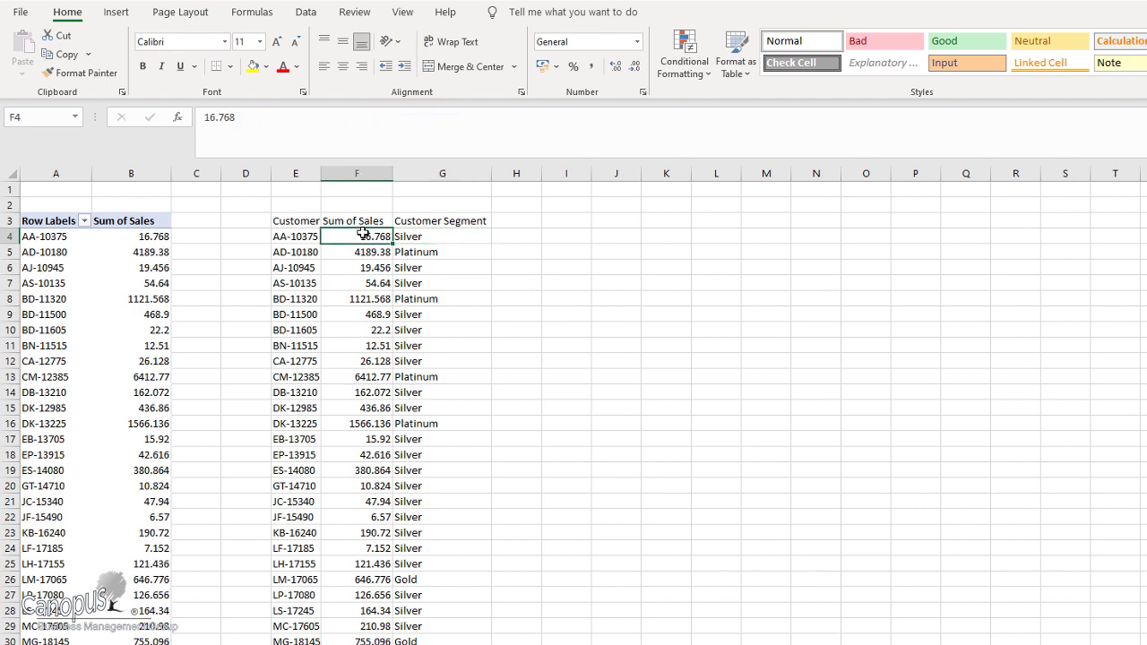
pyautogui.click(421, 236)
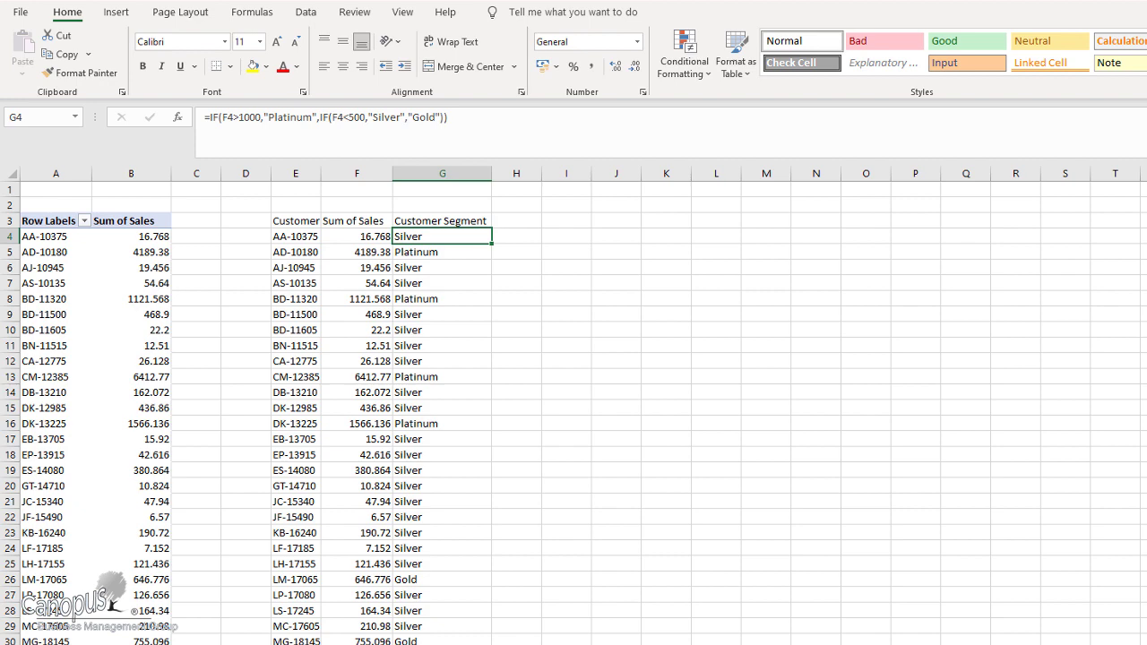
# - Return to Sheet3 and widen column G to show the full Customer Segment header
pyautogui.hotkey('ctrl', 'pagedown')
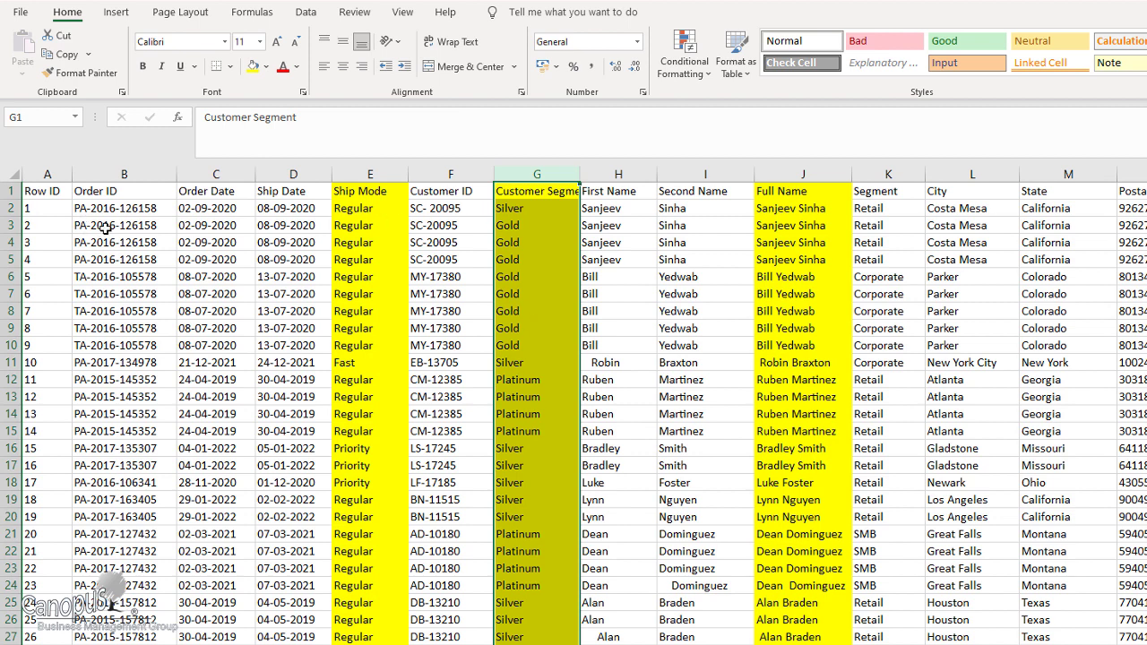
pyautogui.moveTo(579, 175); pyautogui.dragTo(628, 176)
pyautogui.click(818, 393)
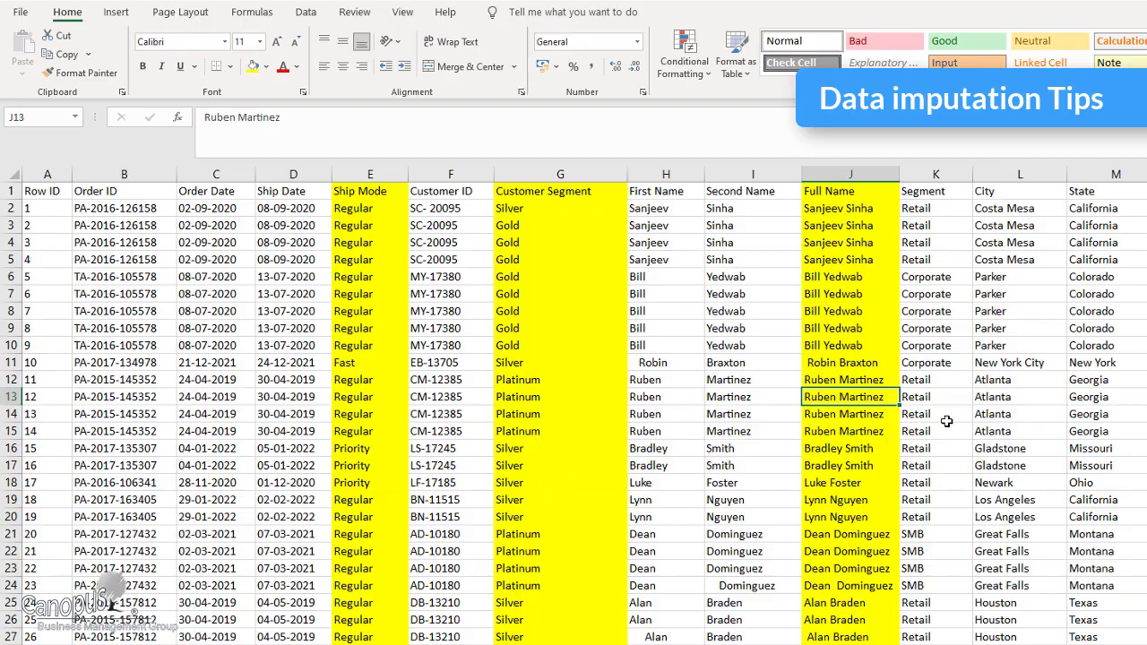
# - Examine the Quantity, Discount and Unit Price values of the order in row 11 on Sheet3
pyautogui.press('Right')
pyautogui.press('Right')
pyautogui.press('Right')
pyautogui.press('Right')
pyautogui.press('Right')
pyautogui.press('Right')
pyautogui.press('Right')
pyautogui.press('Right')
pyautogui.press('Right')
pyautogui.press('Right')
pyautogui.press('Right')
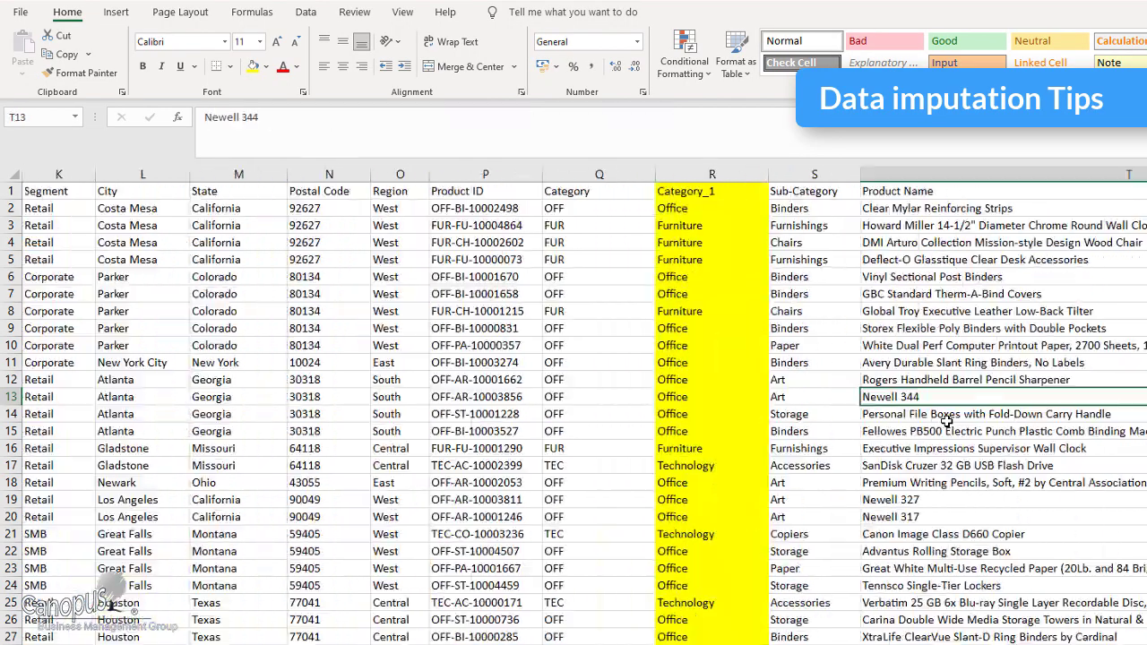
pyautogui.press('Right')
pyautogui.press('Right')
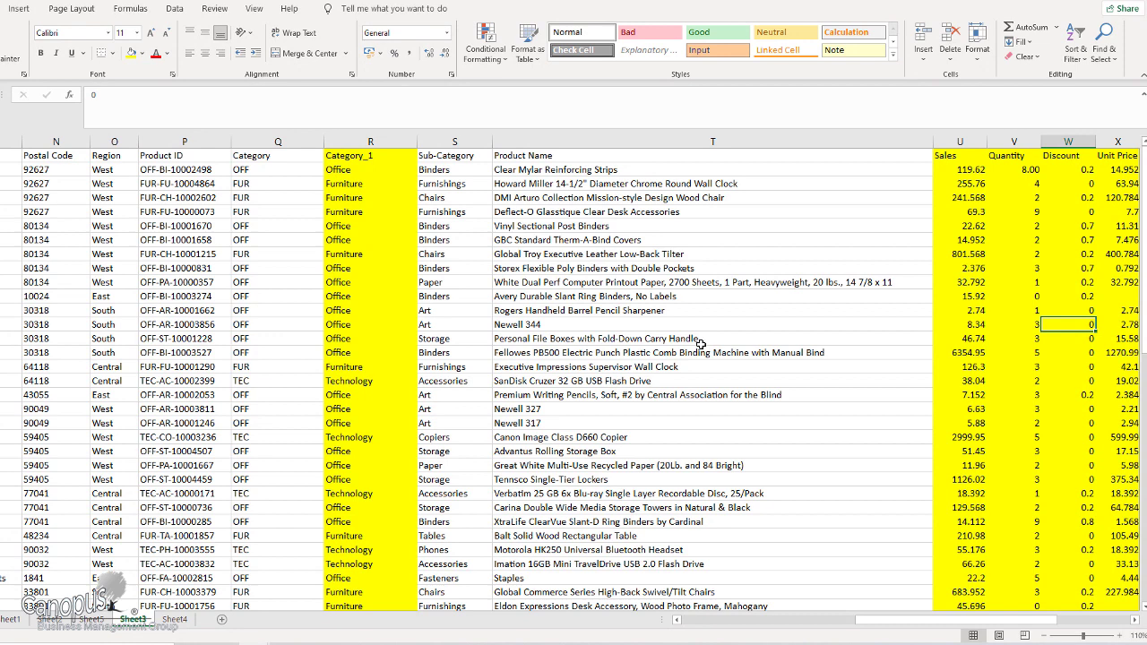
pyautogui.press('Up')
pyautogui.press('Left')
pyautogui.press('Up')
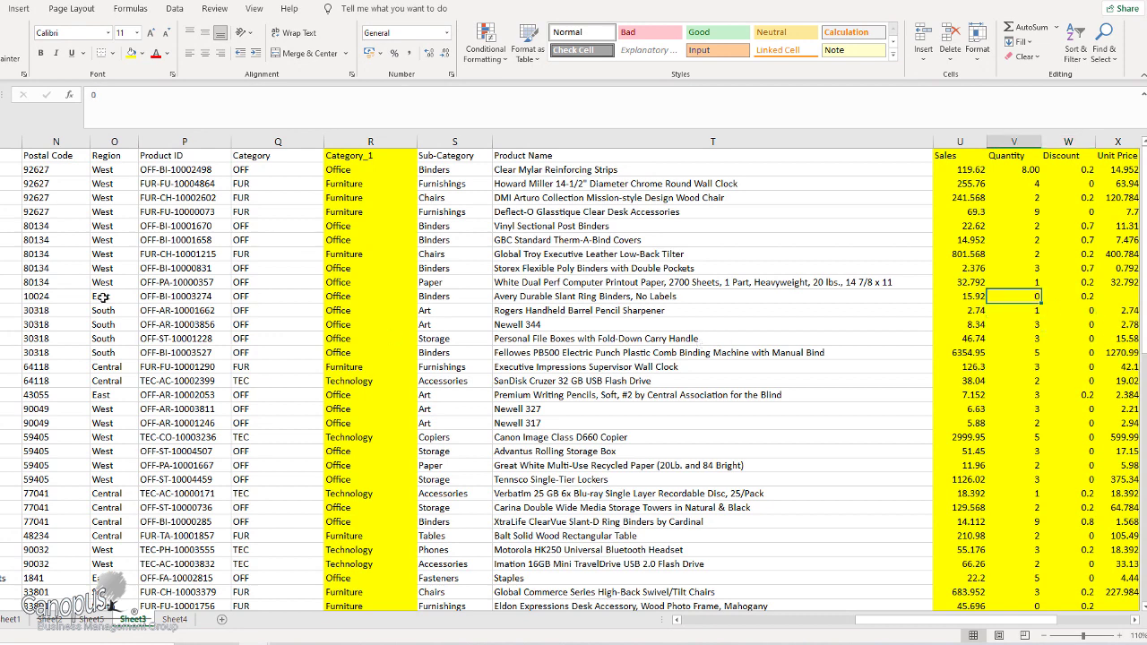
pyautogui.hotkey('shift', 'space')
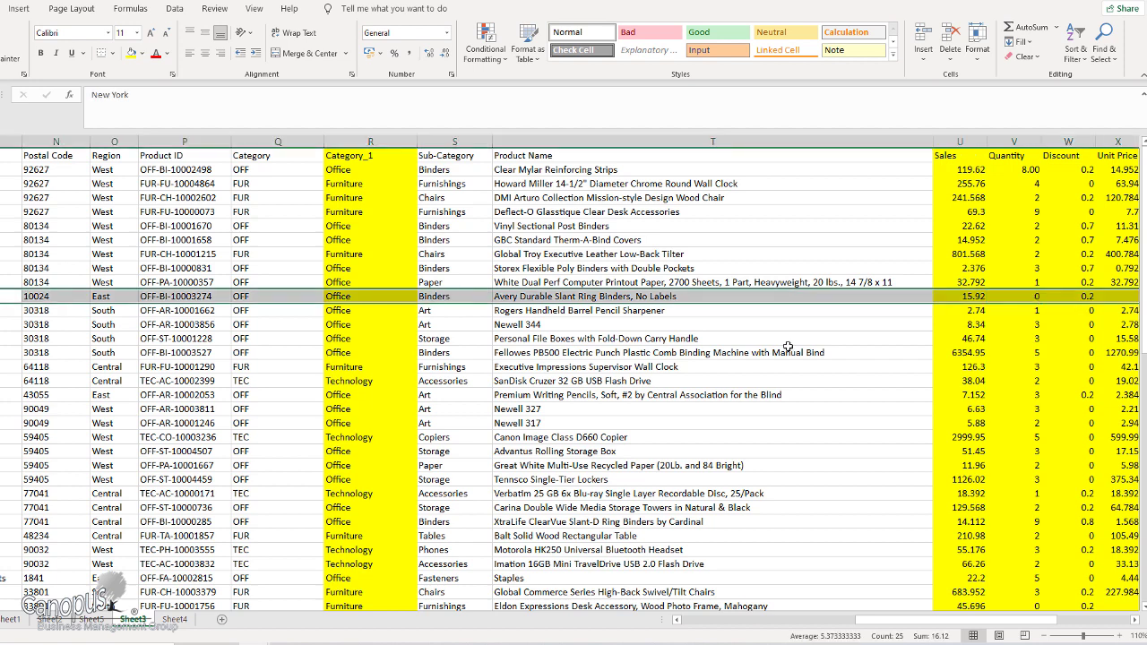
pyautogui.click(1109, 297)
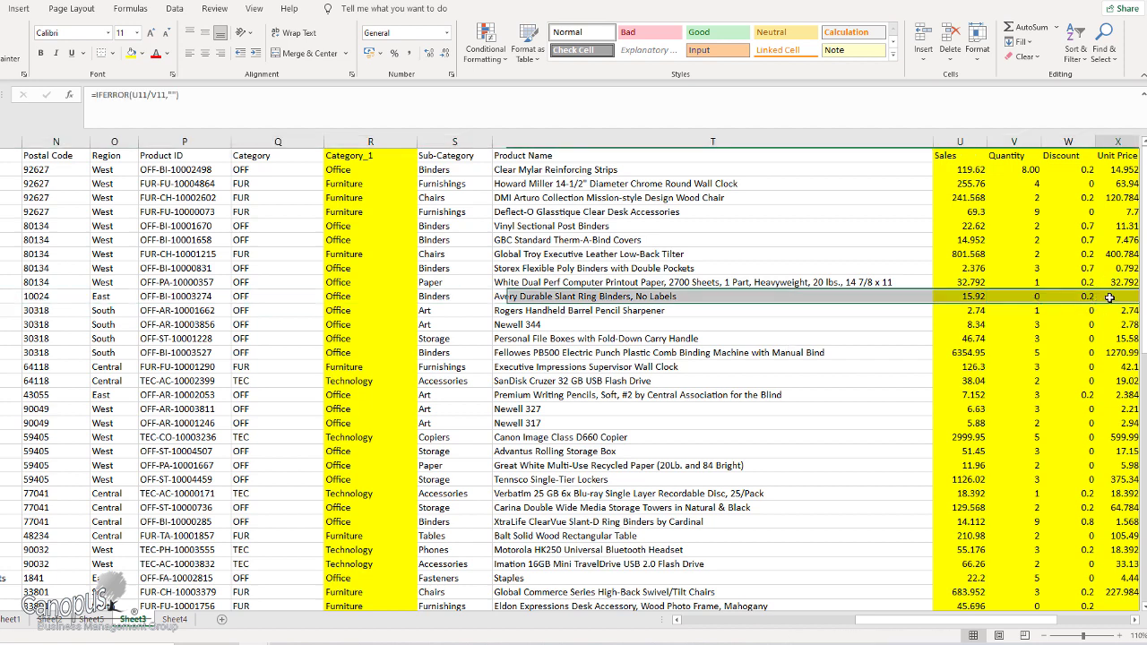
# - Examine the order in row 11 from its blank Unit Price back to the customer Segment field
pyautogui.hscroll(1, 1142, 345)
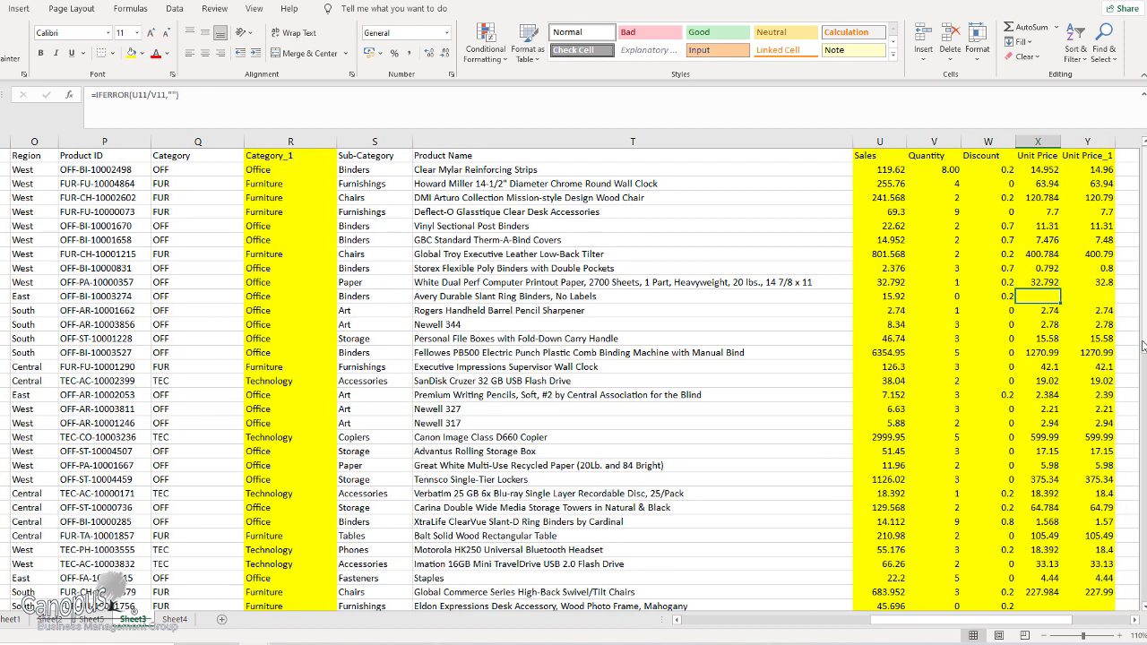
pyautogui.press('Left')
pyautogui.press('Left')
pyautogui.press('Left')
pyautogui.press('Left')
pyautogui.press('Left')
pyautogui.press('Left')
pyautogui.press('Left')
pyautogui.press('Left')
pyautogui.press('Left')
pyautogui.press('Left')
pyautogui.press('Left')
pyautogui.press('Left')
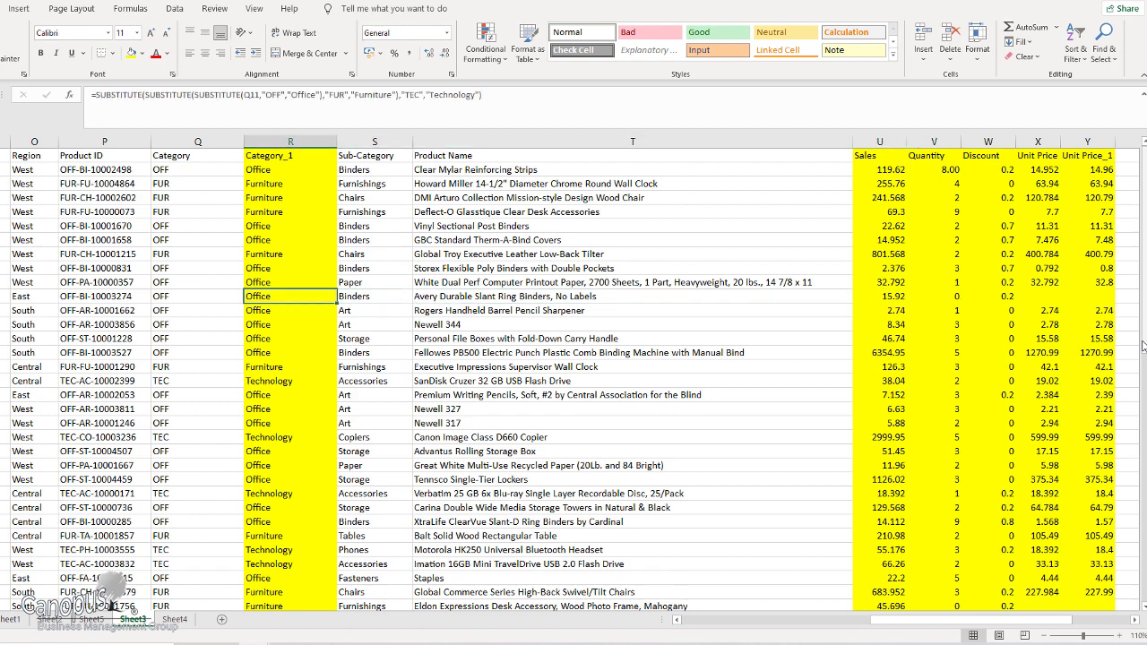
pyautogui.press('Left')
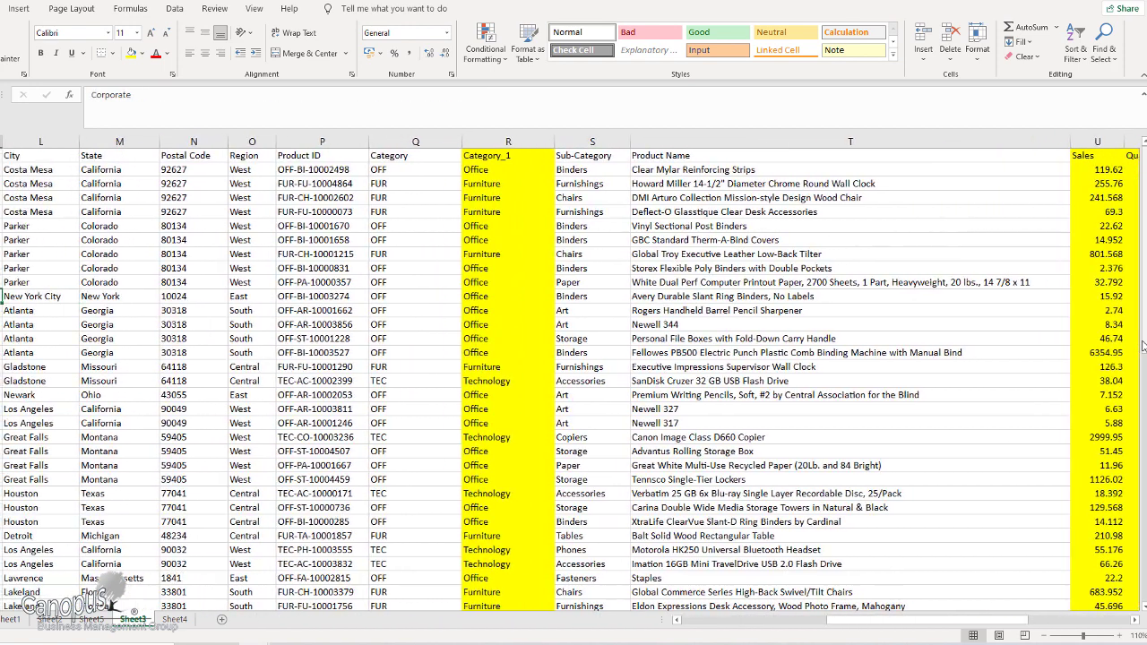
# - Examine row 11 from the location and product fields through Sales, Quantity, Discount and both Unit Price columns
pyautogui.press('Right')
pyautogui.press('Right')
pyautogui.press('Right')
pyautogui.press('Right')
pyautogui.press('Right')
pyautogui.press('Right')
pyautogui.press('Right')
pyautogui.press('Right')
pyautogui.press('Right')
pyautogui.press('Right')
pyautogui.press('Right')
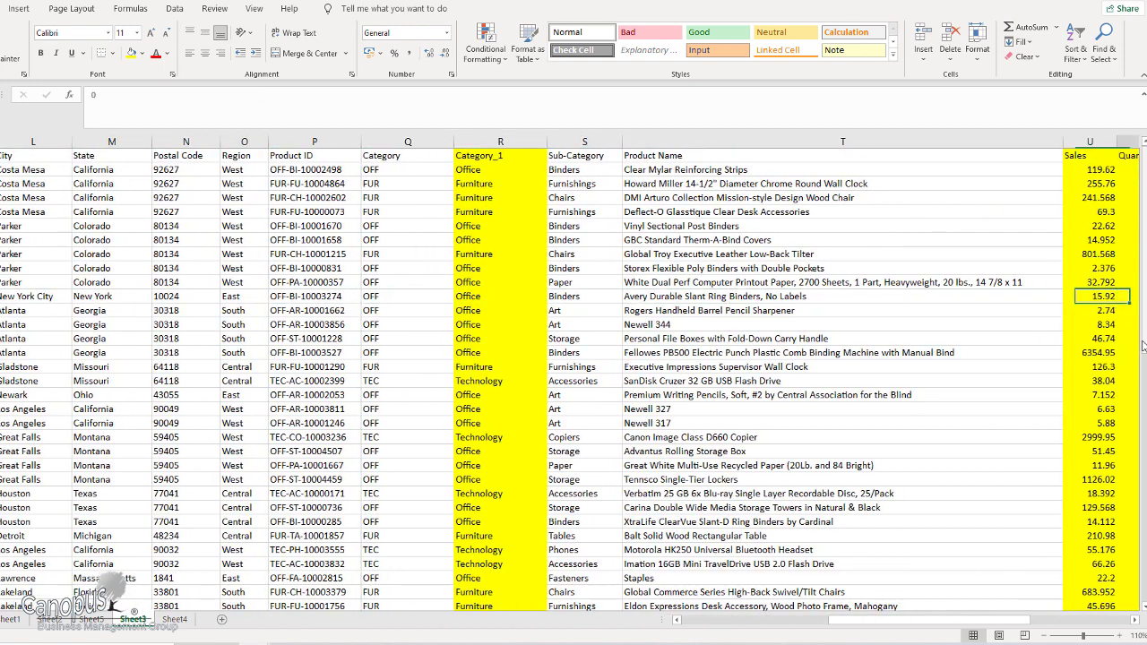
pyautogui.press('Left')
pyautogui.press('Left')
pyautogui.press('Left')
pyautogui.press('Right')
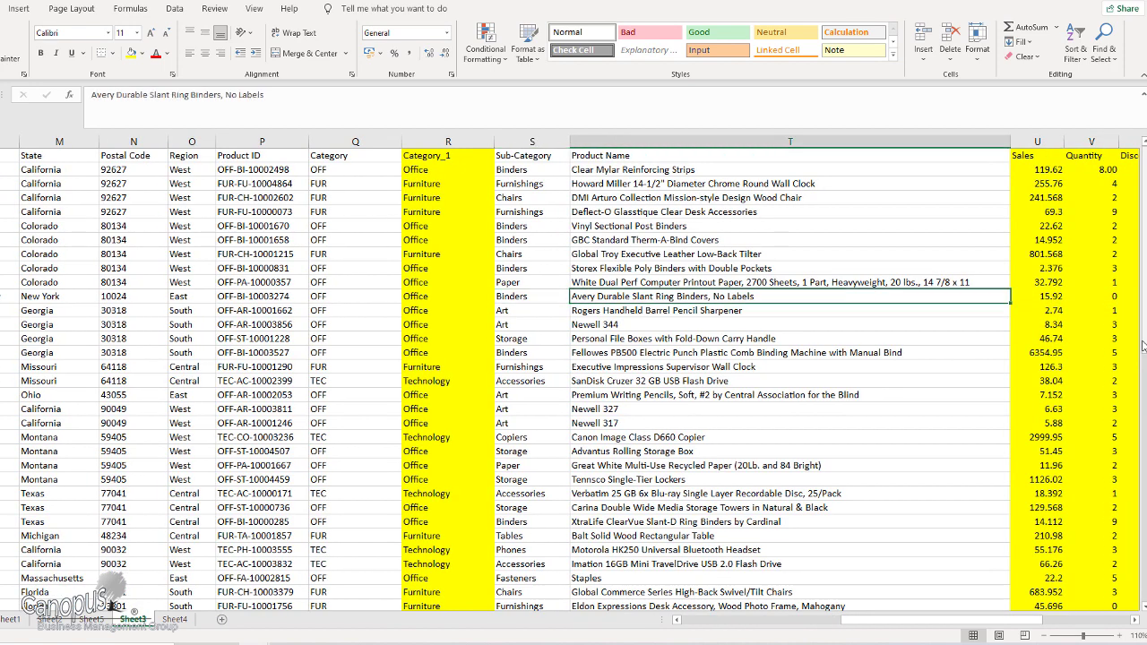
pyautogui.press('Right')
pyautogui.press('Right')
pyautogui.press('Right')
pyautogui.press('Right')
pyautogui.press('Right')
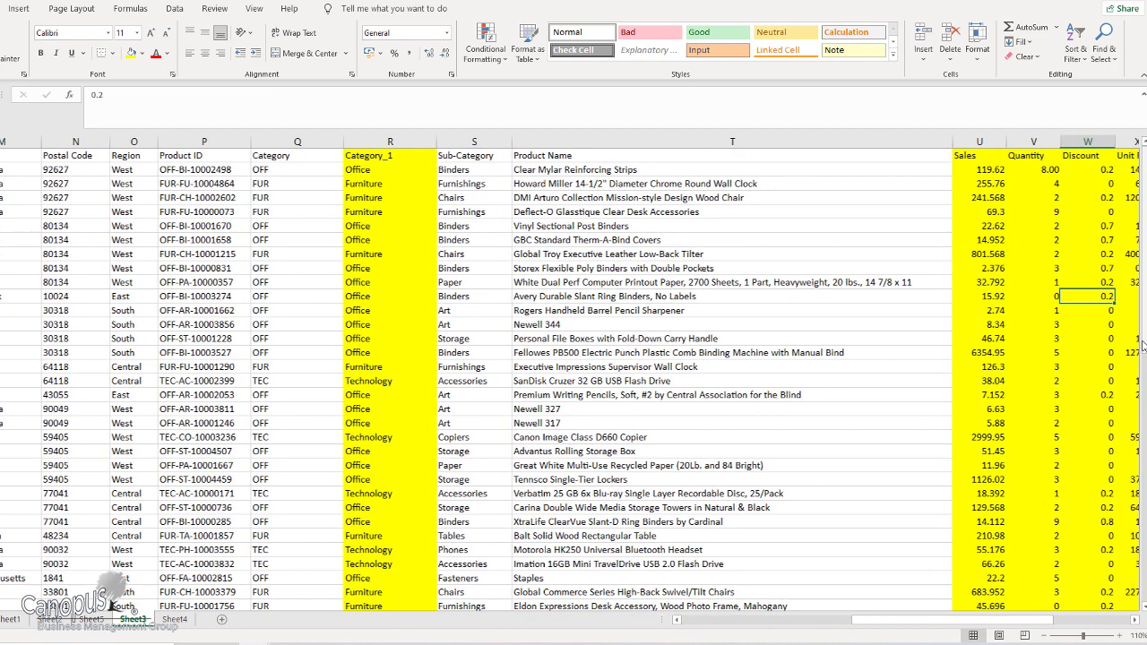
pyautogui.press('Right')
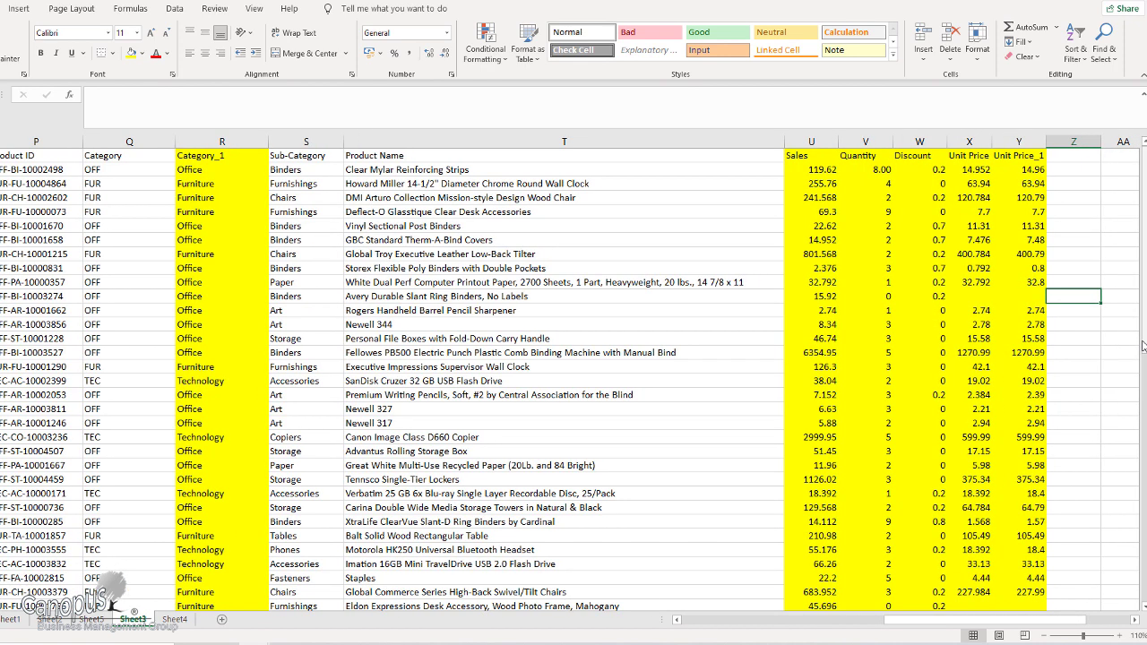
pyautogui.press('Left')
pyautogui.press('Left')
pyautogui.press('Left')
pyautogui.press('Left')
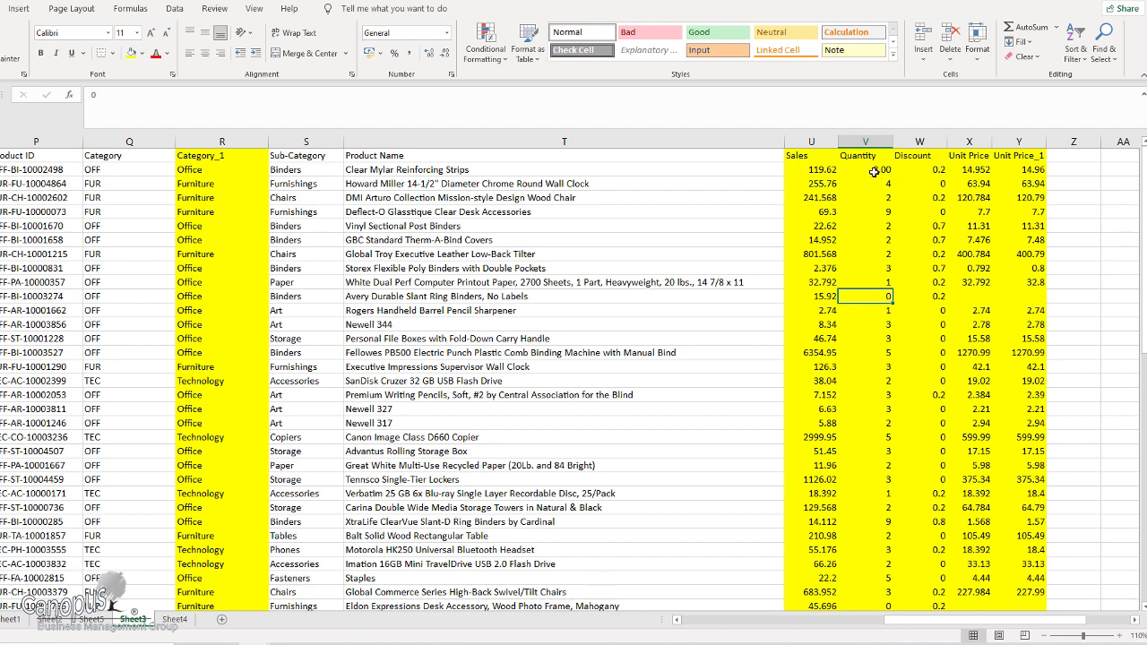
# - Examine the Quantity column alongside the product name and zero quantity of the Avery Durable Slant Ring Binders order
pyautogui.moveTo(873, 172); pyautogui.dragTo(886, 560)
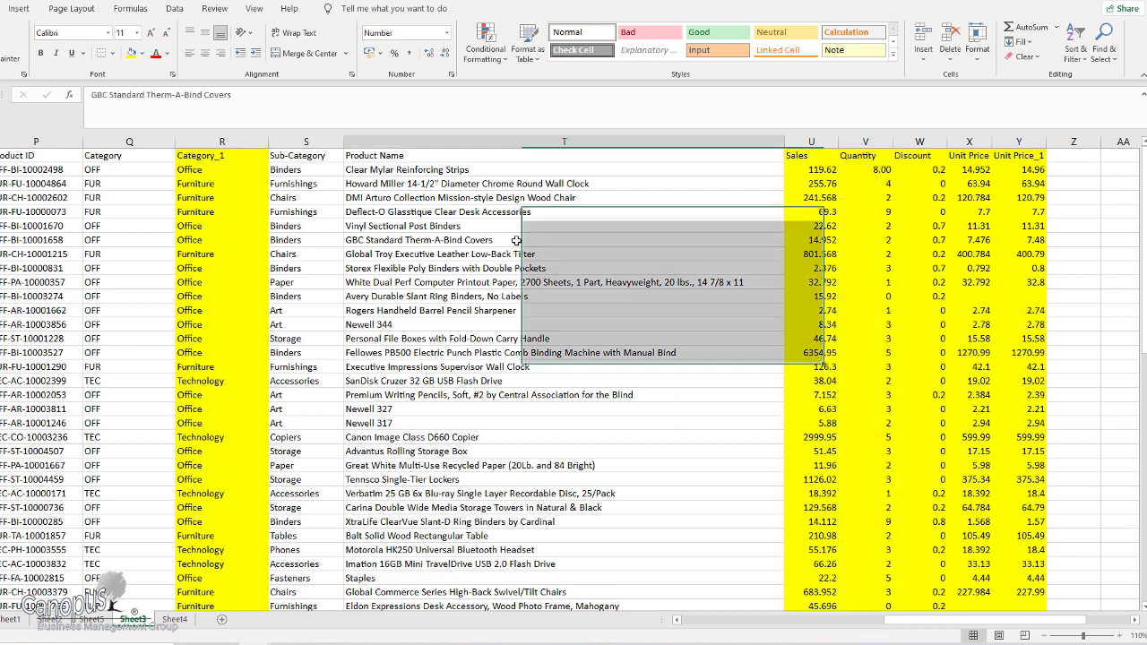
pyautogui.click(547, 285)
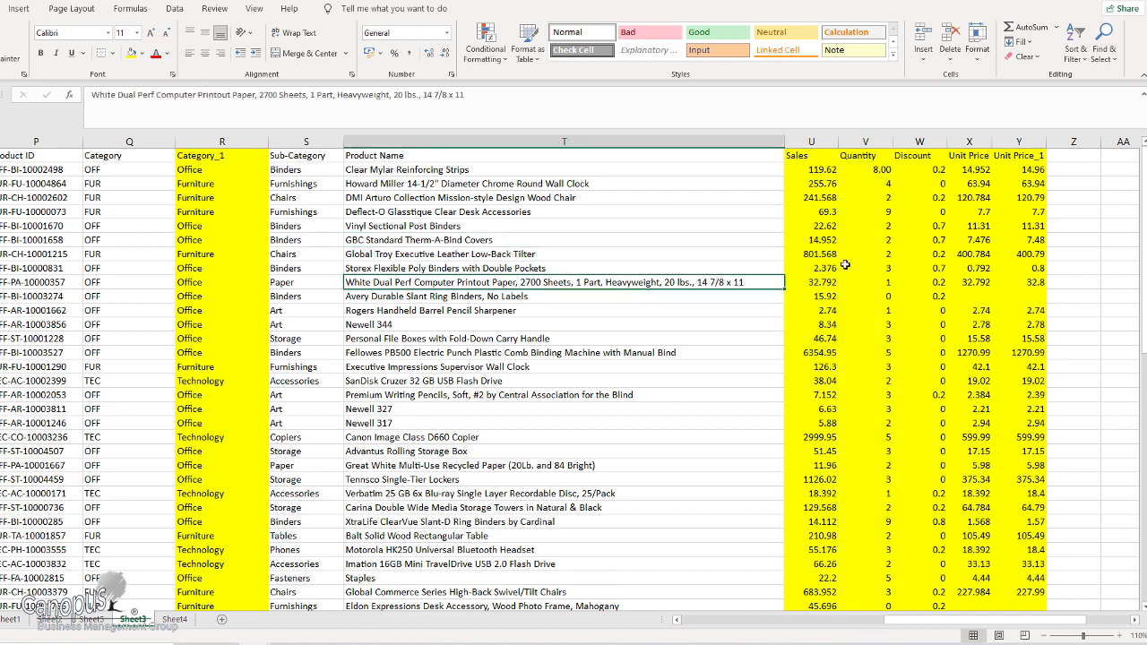
pyautogui.click(647, 300)
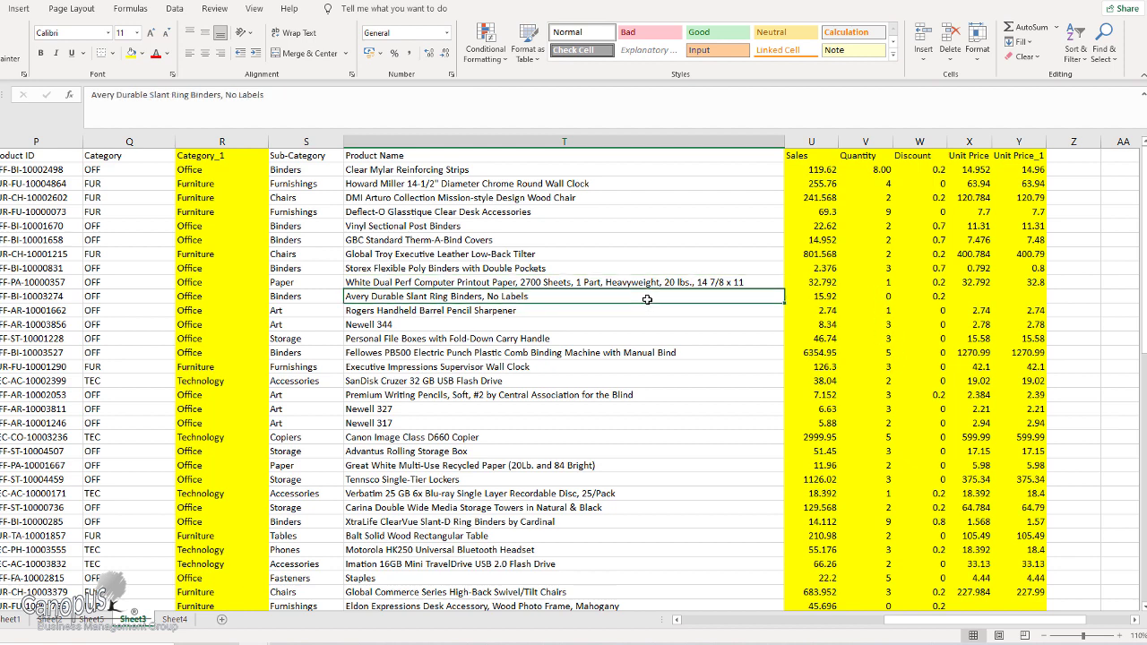
pyautogui.doubleClick(358, 296)
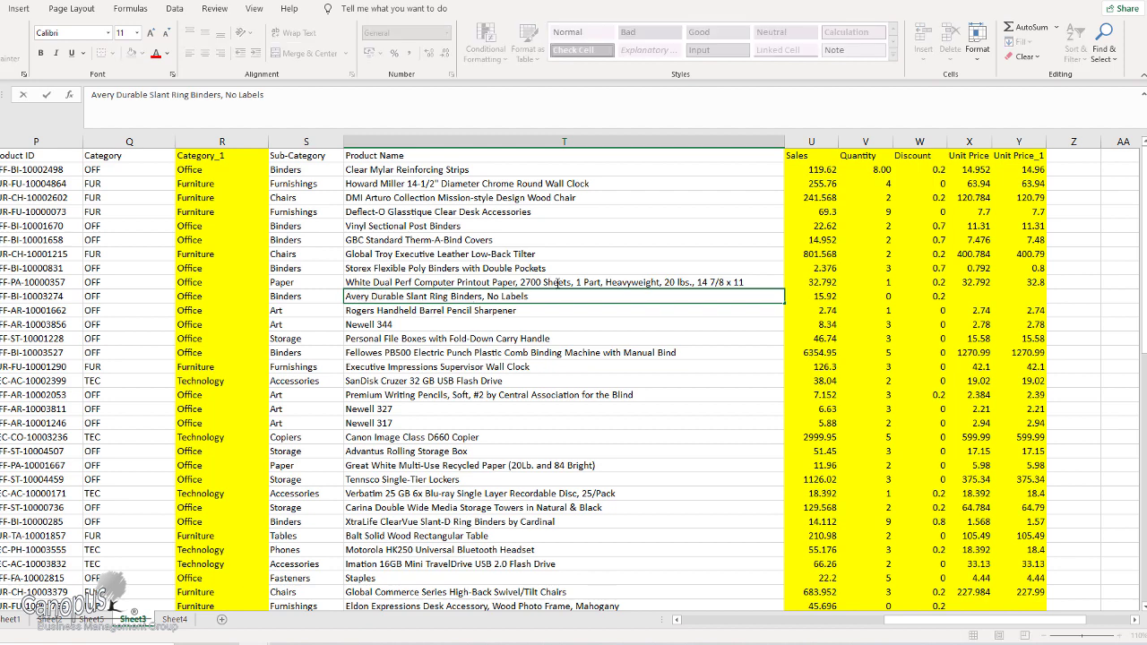
pyautogui.moveTo(346, 296); pyautogui.dragTo(546, 295)
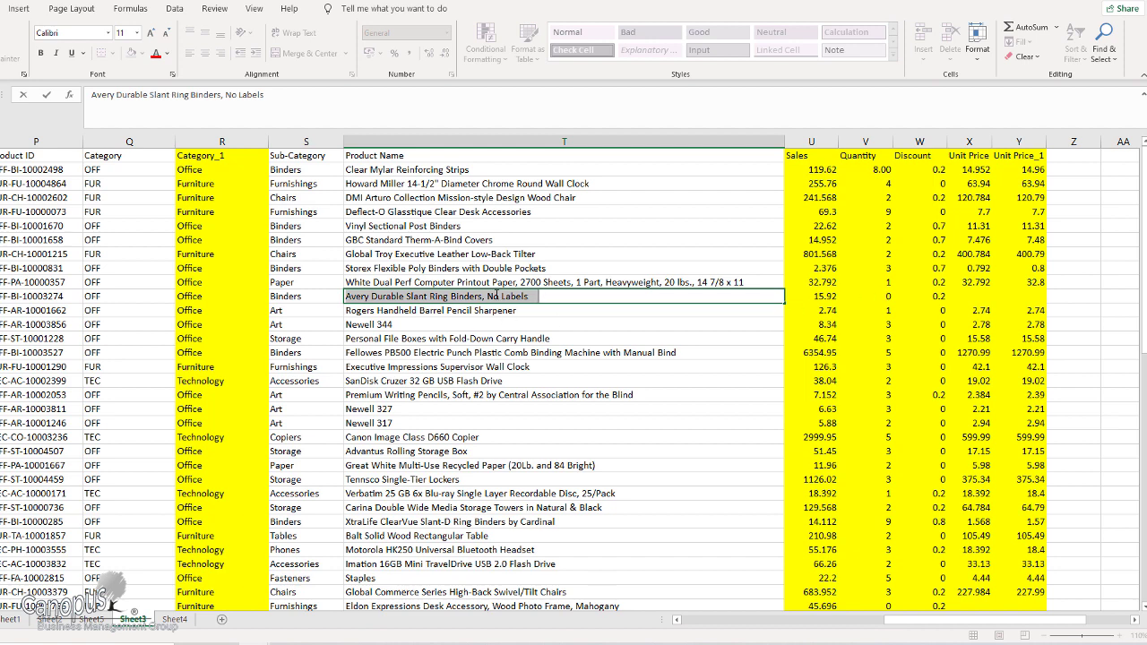
pyautogui.click(554, 324)
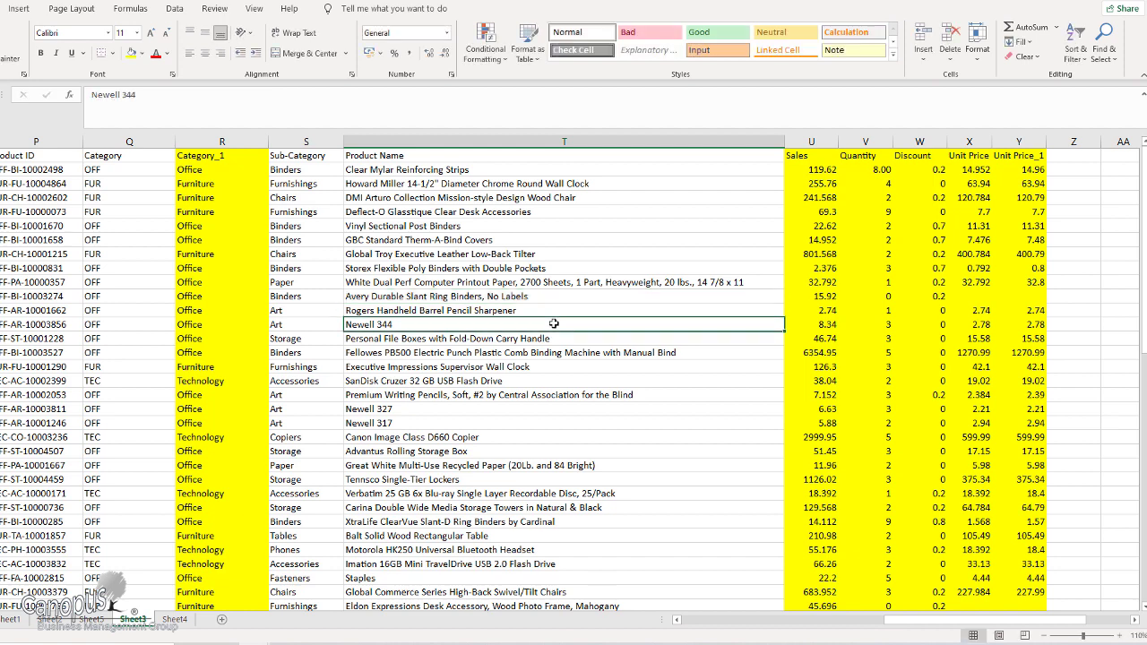
pyautogui.click(883, 296)
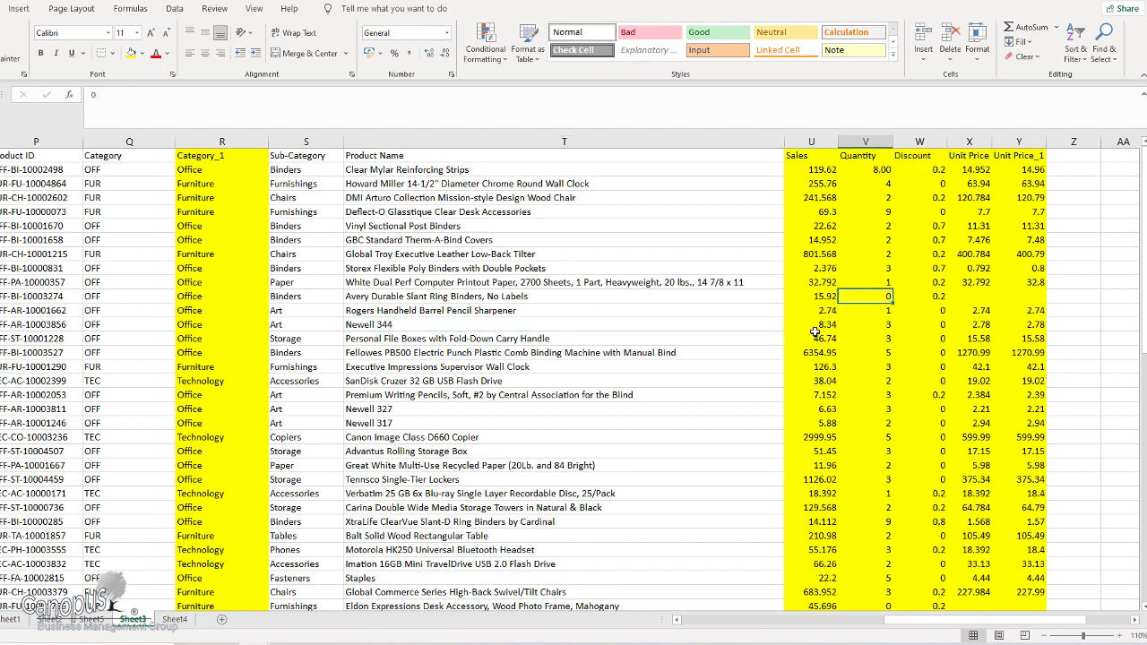
# - Review the Sales, Quantity and Unit Price columns for further orders with zero quantity and a blank unit price
pyautogui.scroll(-1, 801, 407)
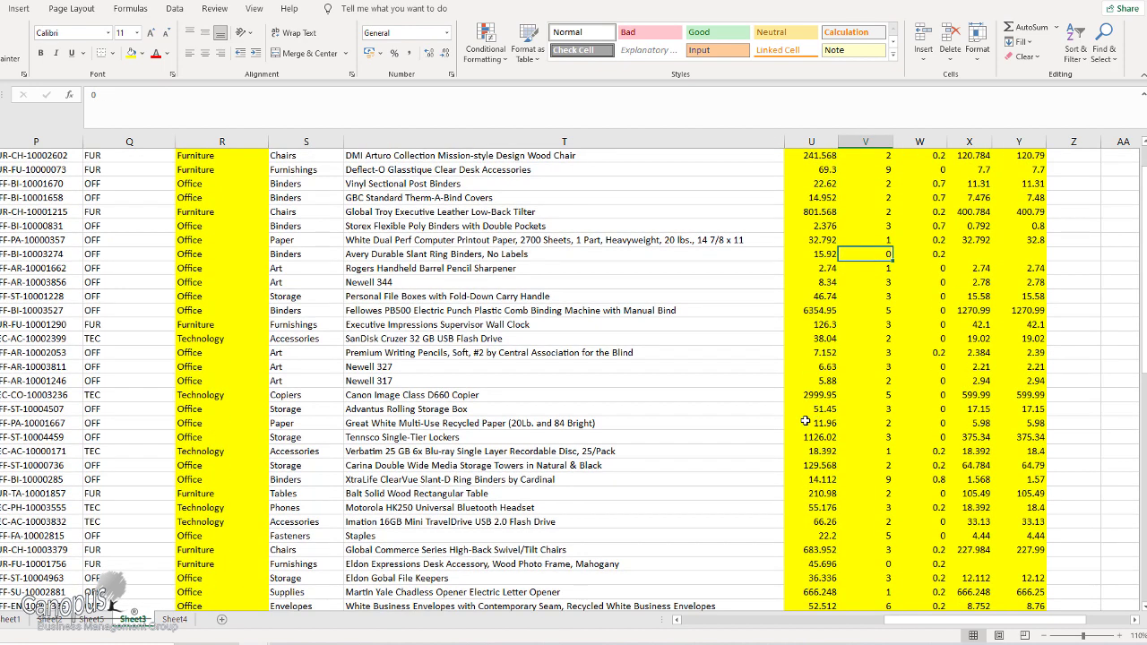
pyautogui.scroll(-1, 805, 422)
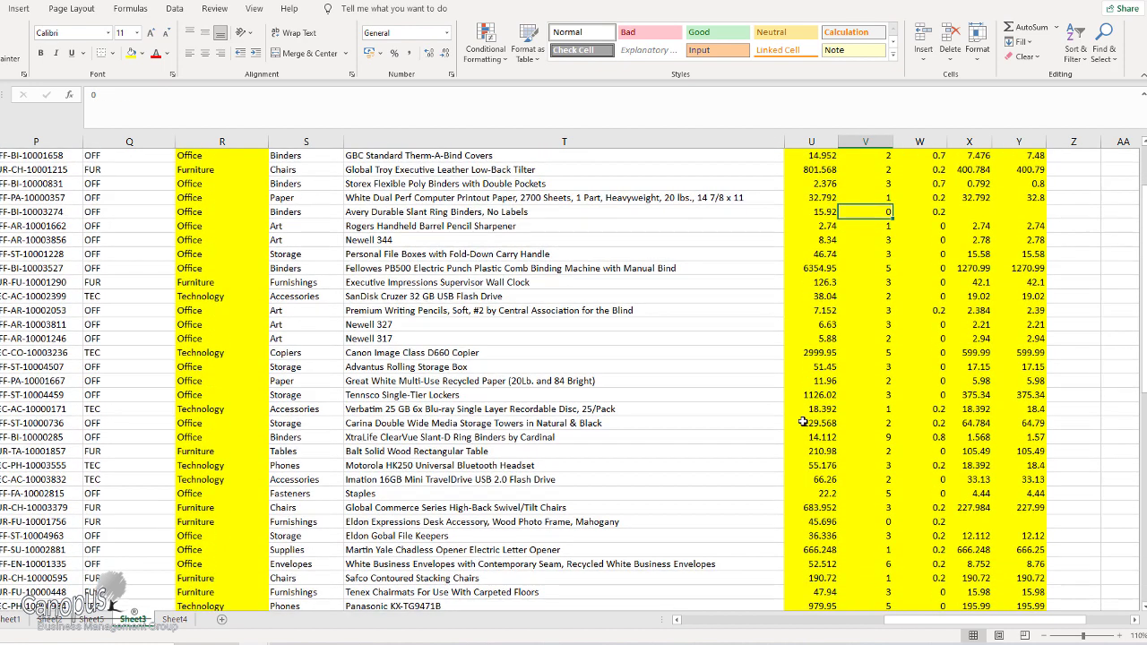
pyautogui.scroll(-1, 803, 422)
pyautogui.scroll(-2, 803, 422)
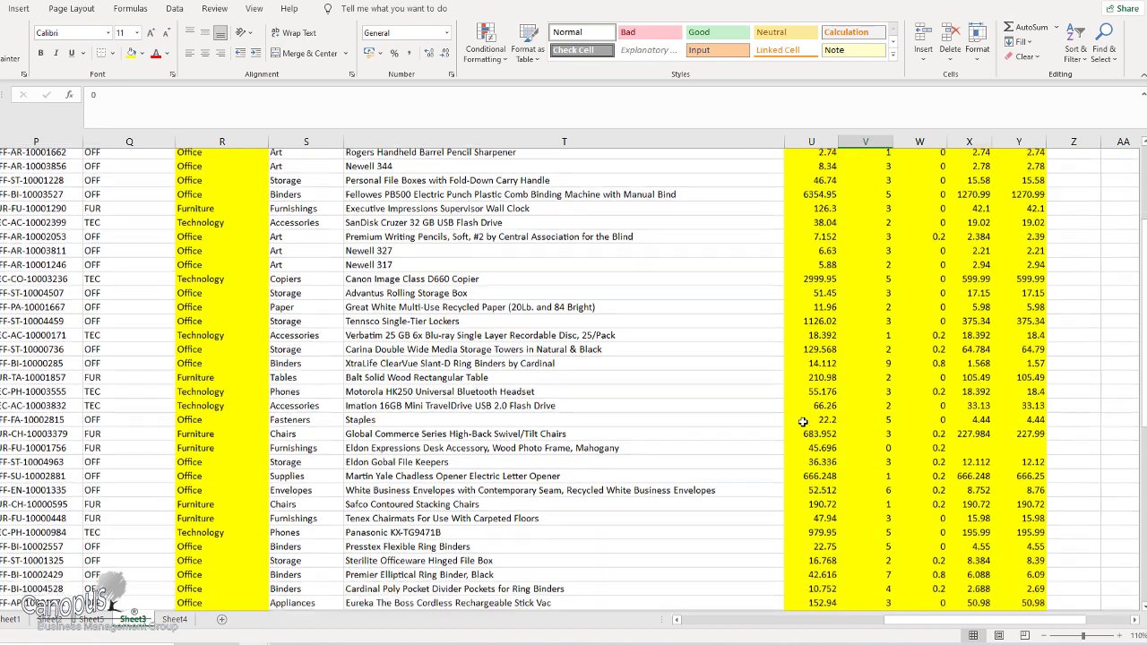
pyautogui.scroll(-5, 803, 422)
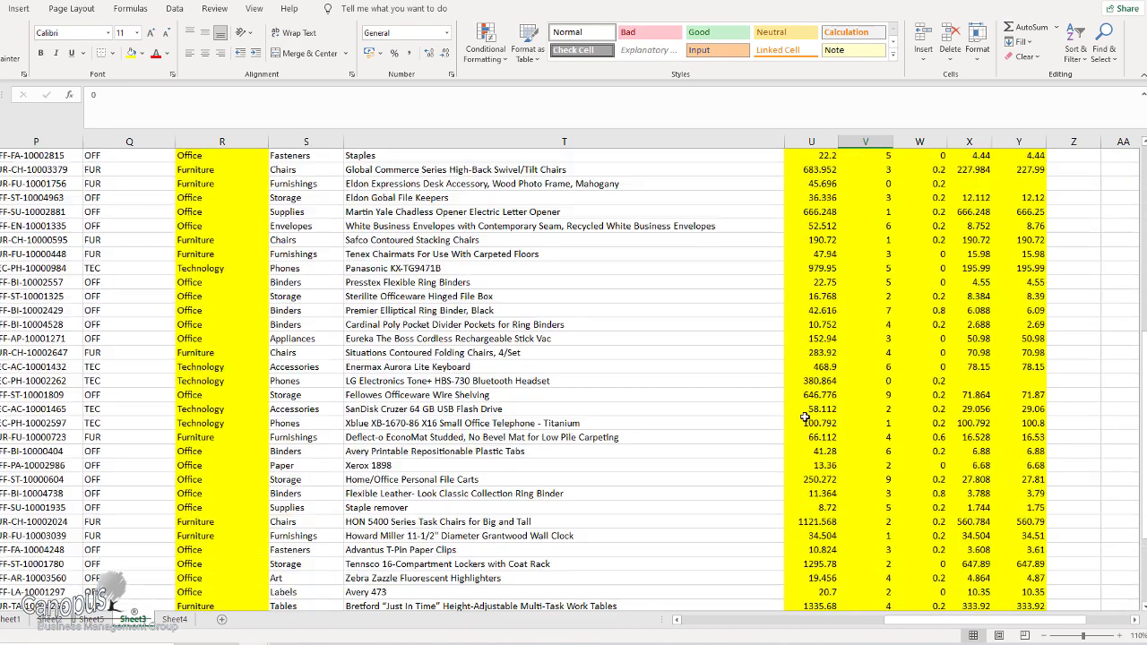
pyautogui.scroll(-5, 804, 415)
pyautogui.scroll(9, 804, 416)
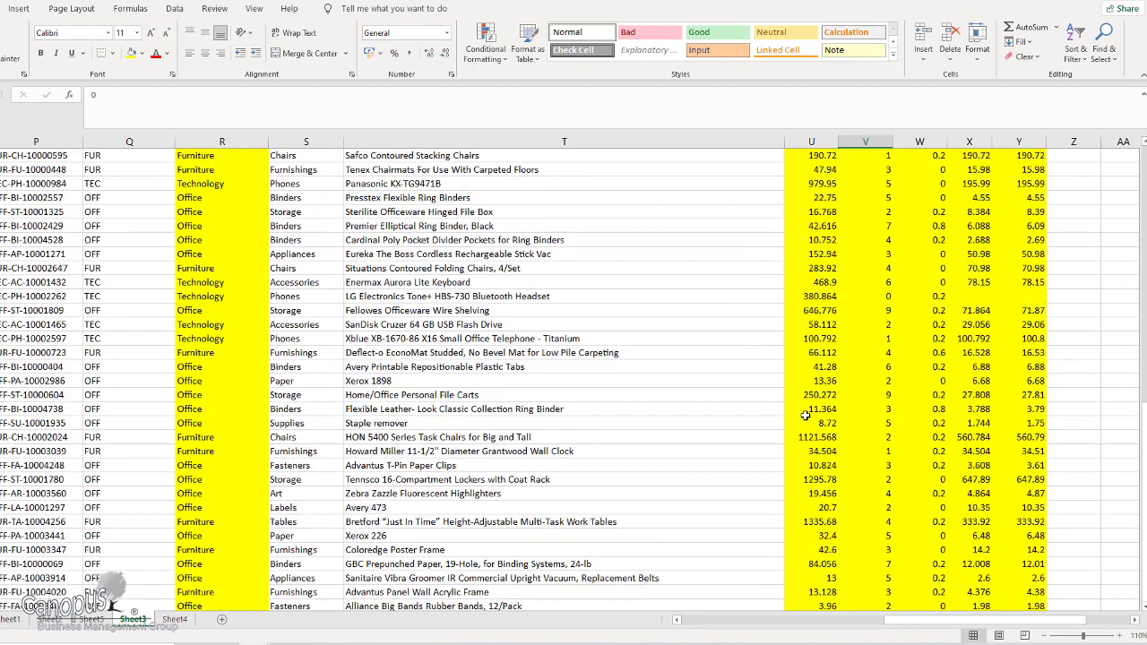
pyautogui.scroll(3, 805, 418)
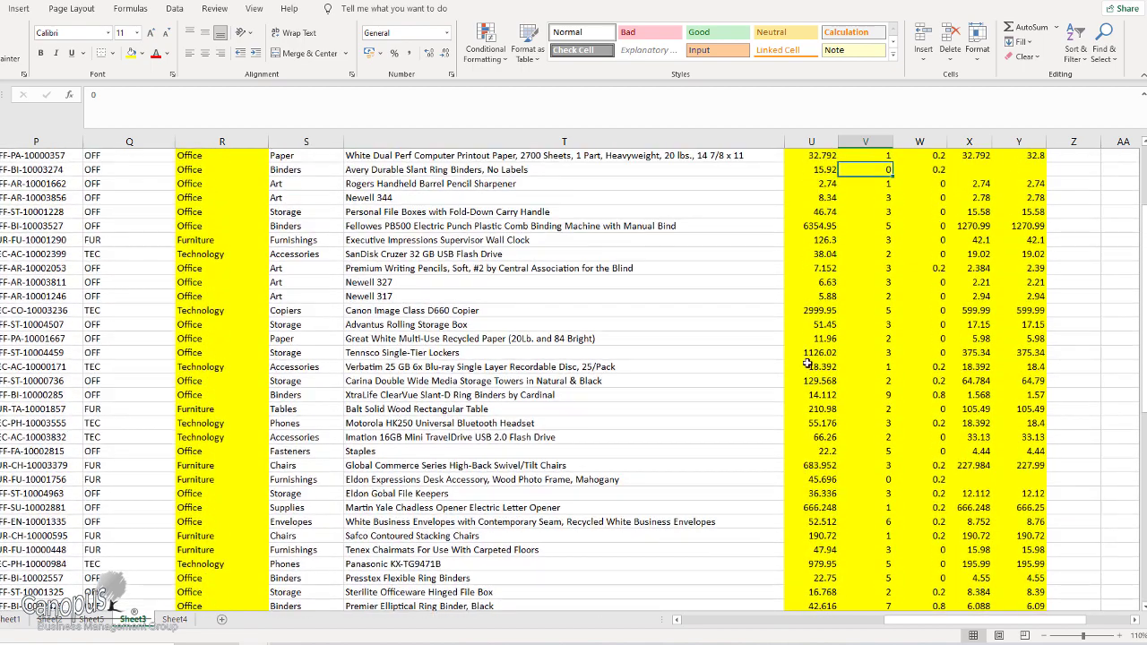
pyautogui.scroll(2, 791, 300)
# - Check the Sales value in row 15 against its product, the Fellowes PB500 binding machine
pyautogui.click(818, 309)
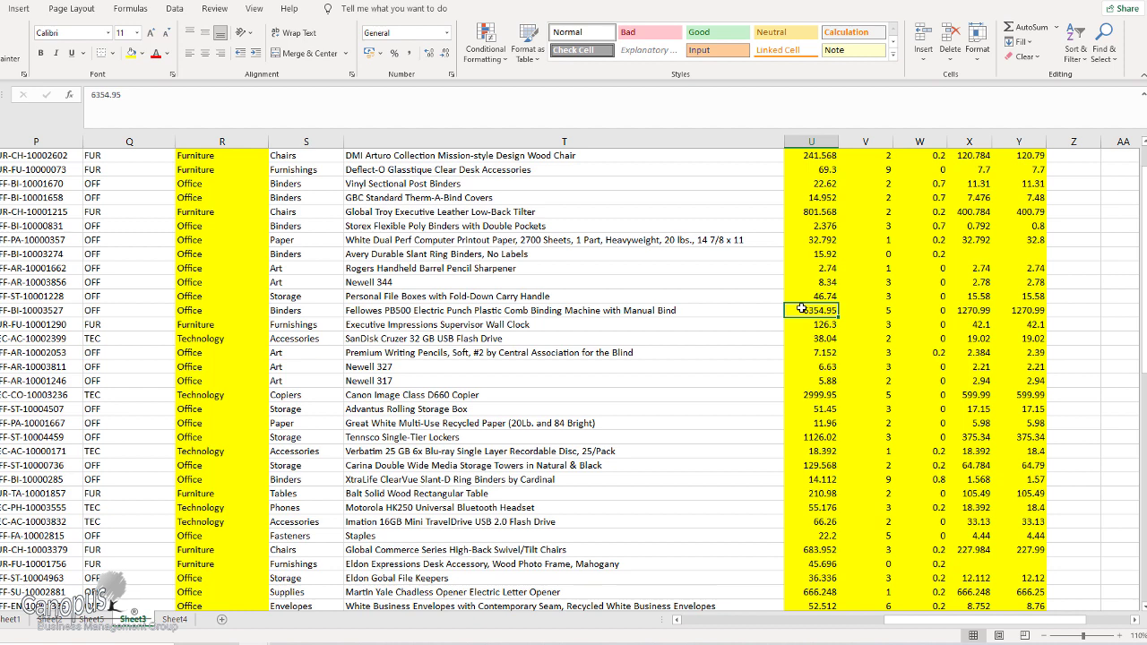
pyautogui.click(749, 310)
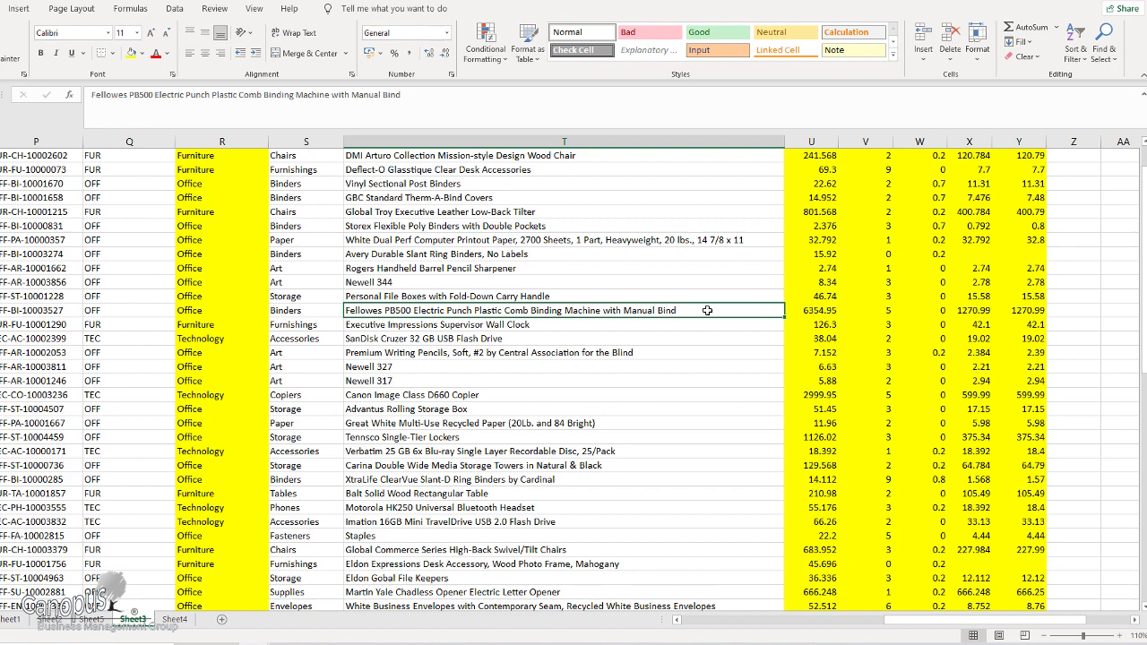
pyautogui.scroll(1, 398, 277)
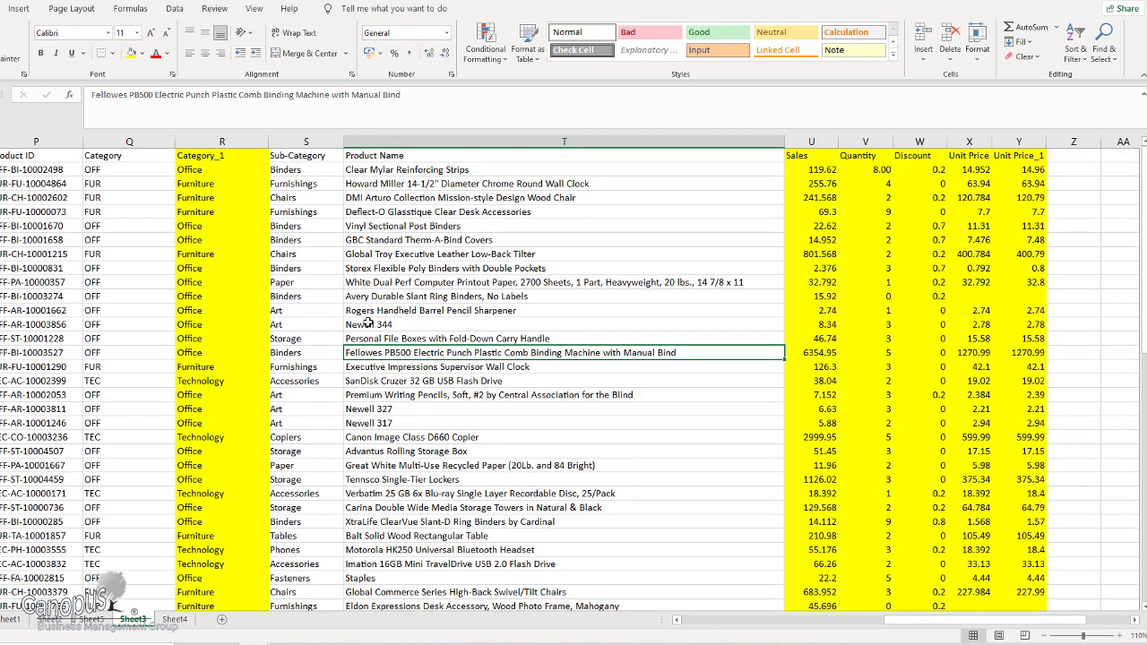
pyautogui.click(806, 357)
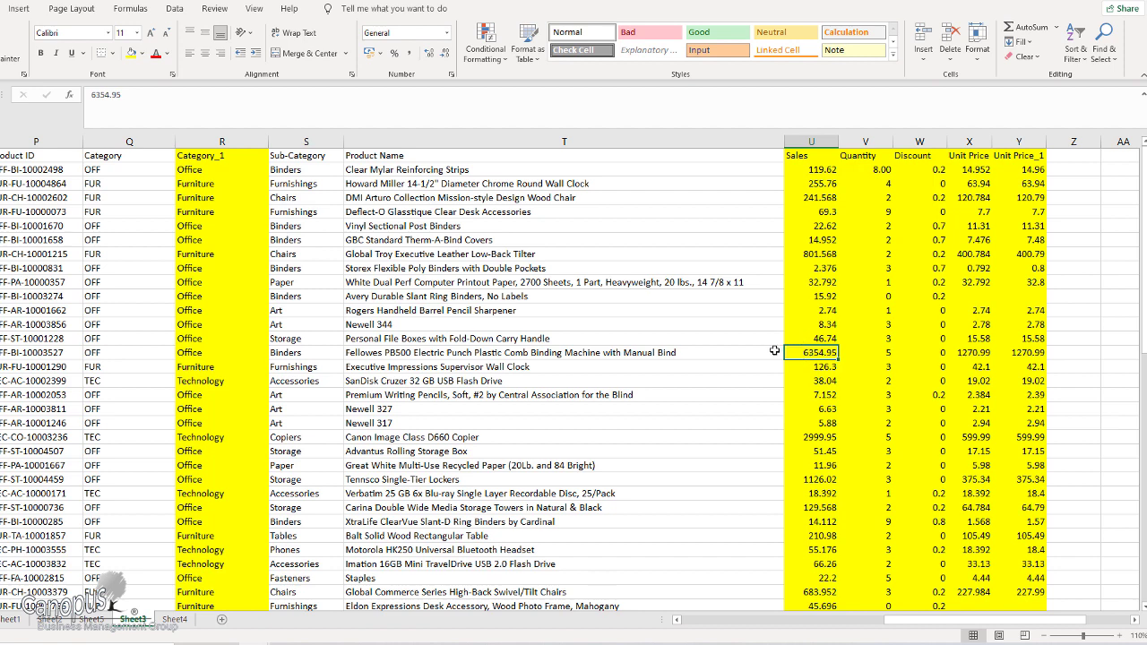
pyautogui.click(768, 349)
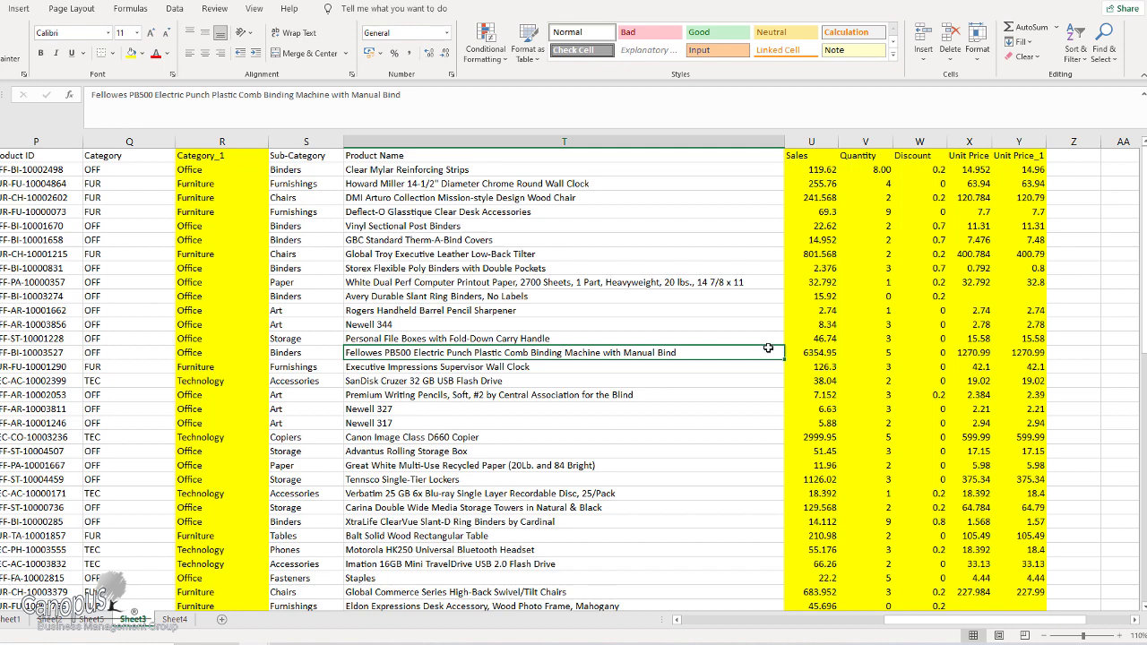
# - Trace row 15 back through its product, location and customer fields, and inspect the Customer Segment VLOOKUP formula in G2
pyautogui.press('Left')
pyautogui.press('Left')
pyautogui.press('Left')
pyautogui.press('Left')
pyautogui.press('Left')
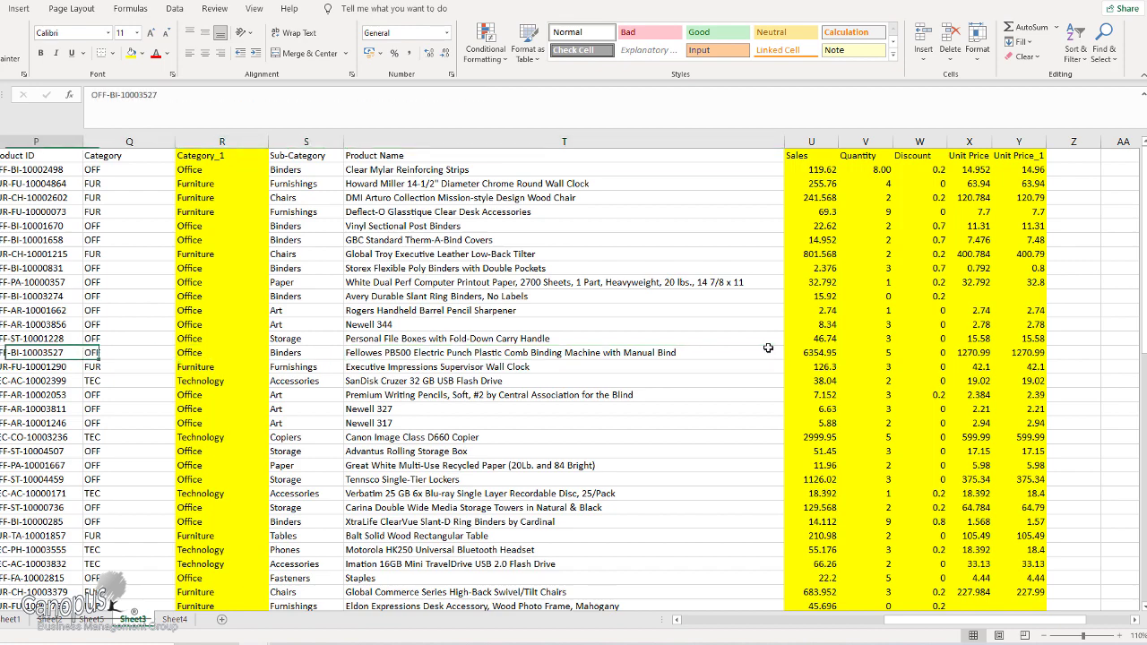
pyautogui.press('Left')
pyautogui.press('Left')
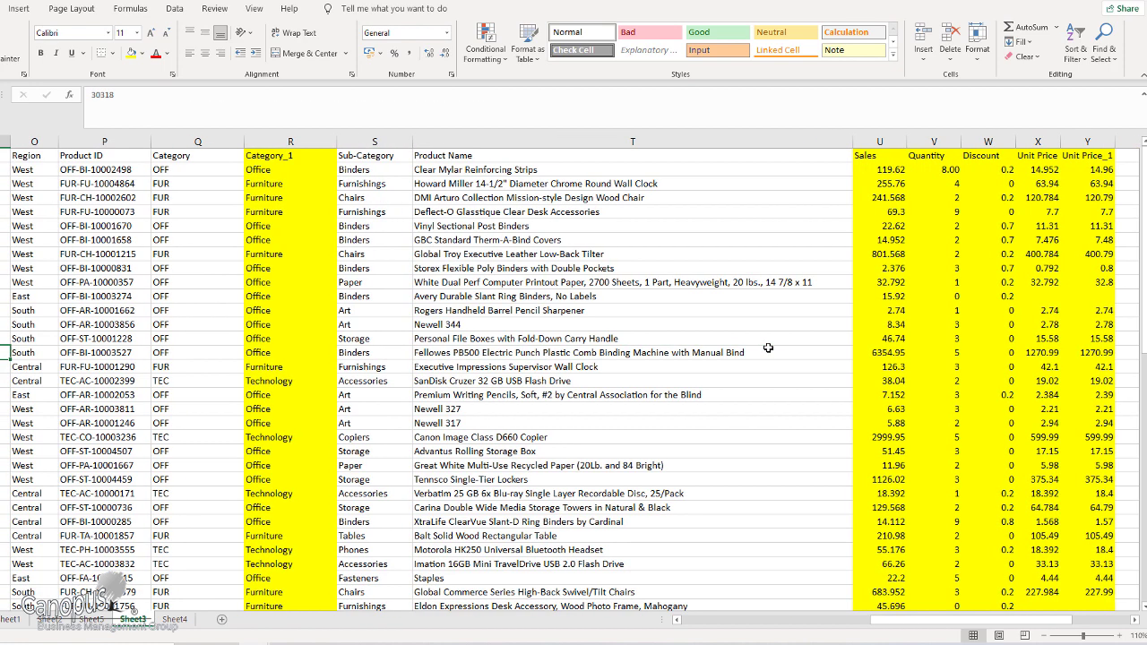
pyautogui.press('Left')
pyautogui.press('Left')
pyautogui.press('Left')
pyautogui.press('Left')
pyautogui.press('Left')
pyautogui.press('Left')
pyautogui.press('Left')
pyautogui.press('Left')
pyautogui.press('Left')
pyautogui.press('Left')
pyautogui.press('Left')
pyautogui.press('Left')
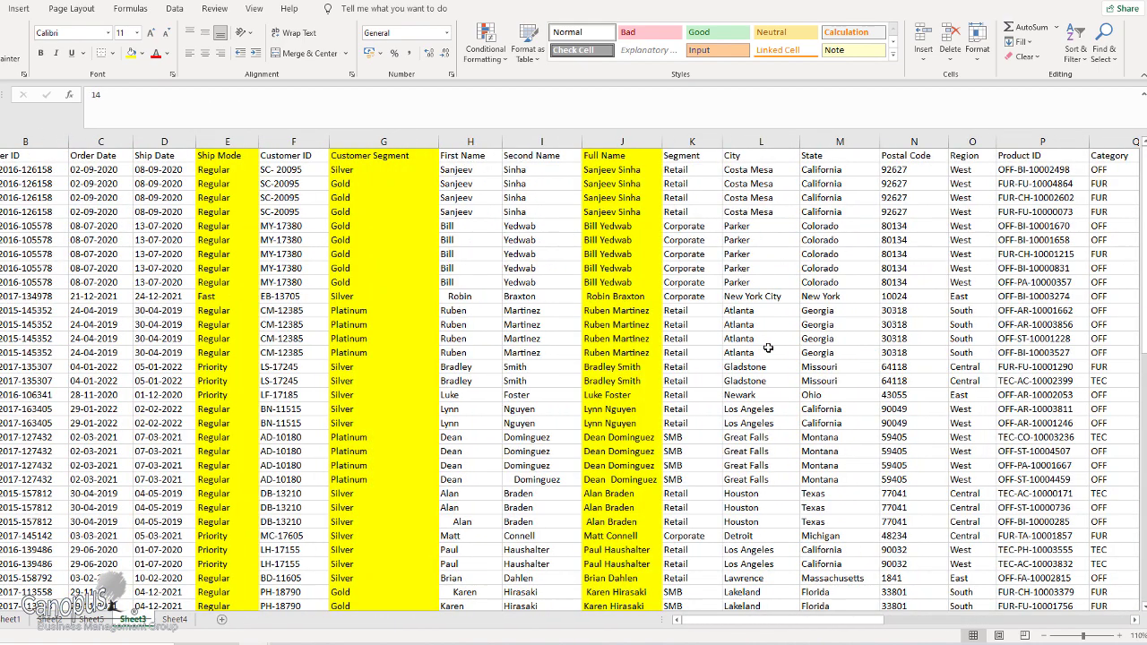
pyautogui.click(383, 170)
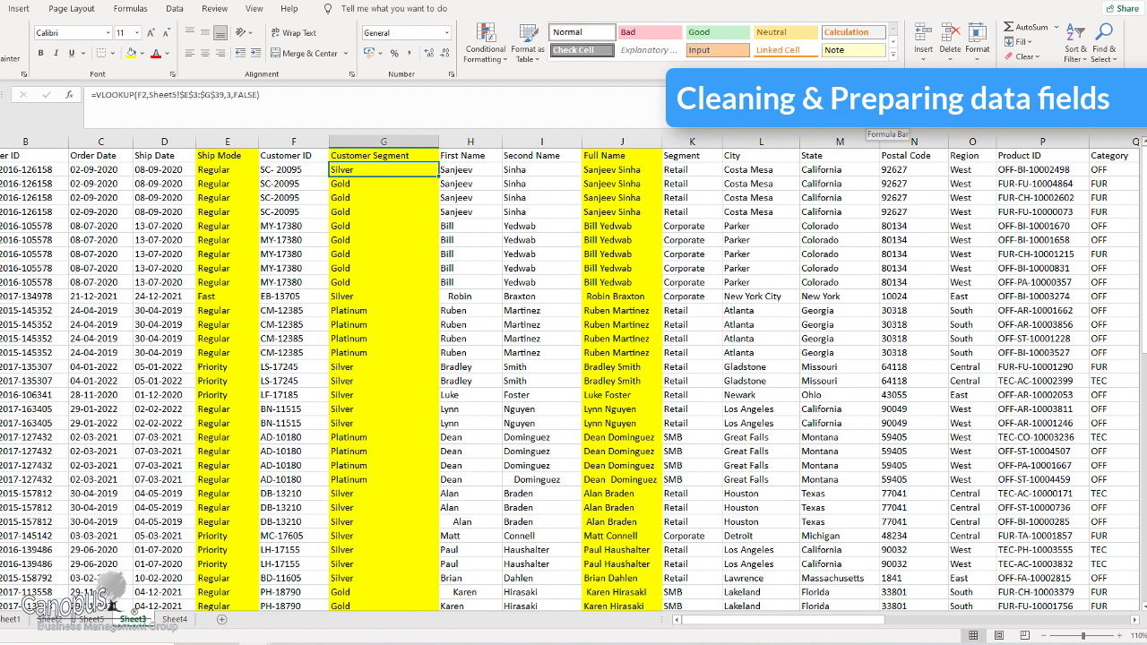
# - Insert a new column between Ship Date and Ship Mode and give it the header TAT
pyautogui.click(234, 140)
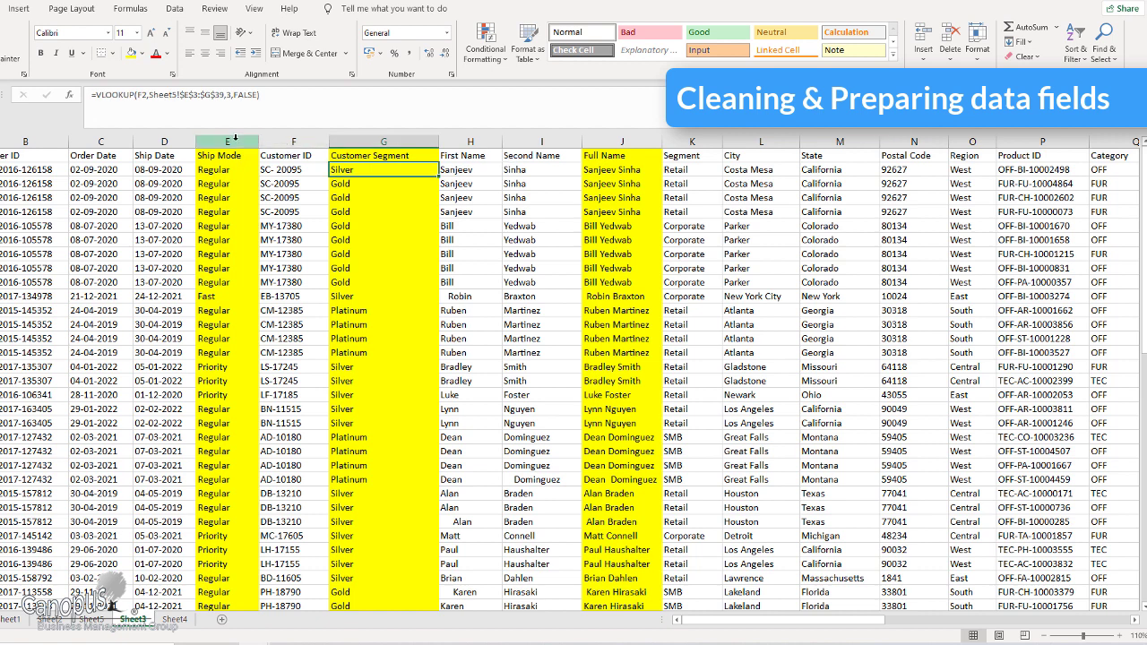
pyautogui.rightClick(234, 141)
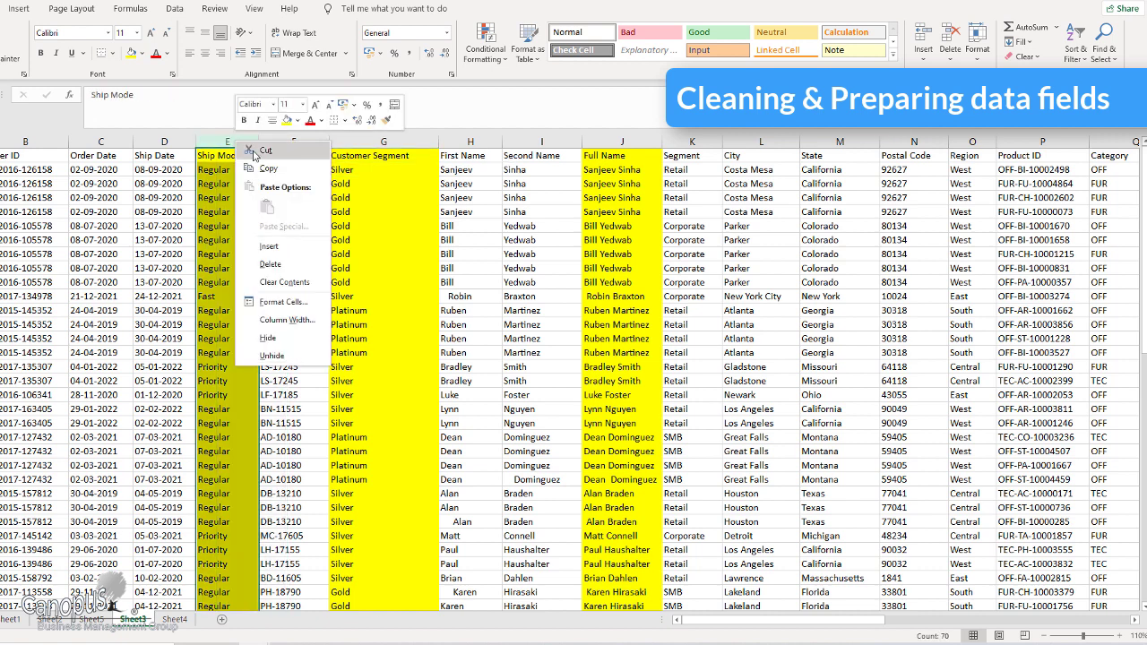
pyautogui.click(292, 251)
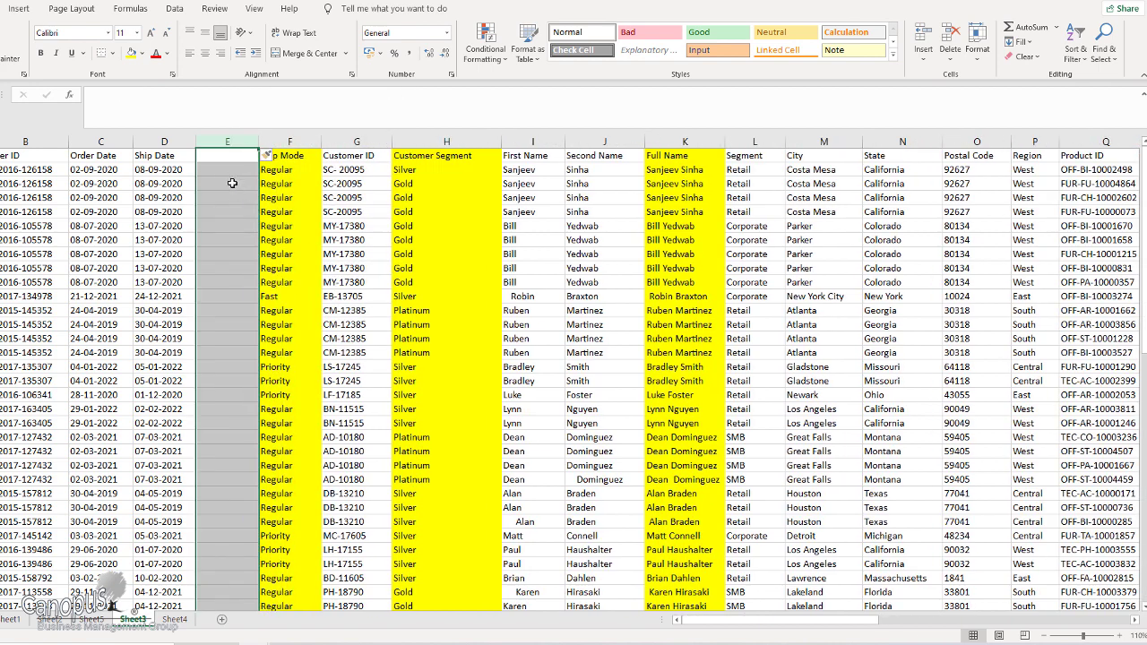
pyautogui.click(227, 170)
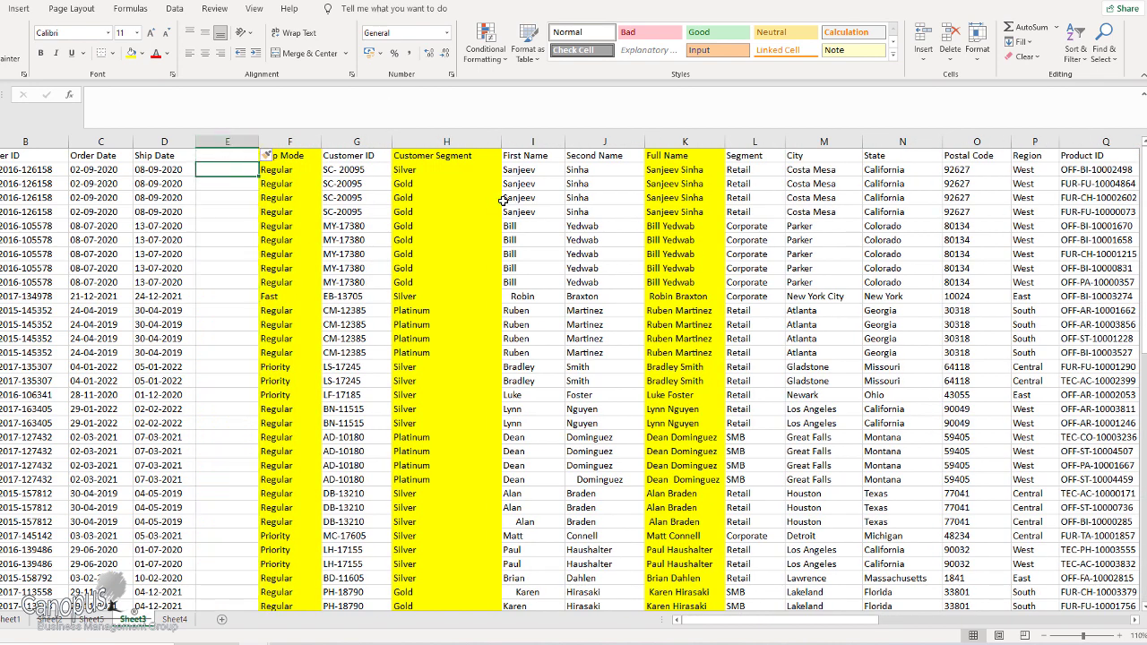
pyautogui.press('Up')
pyautogui.write('TAT')
pyautogui.press('Return')
pyautogui.click(419, 170)
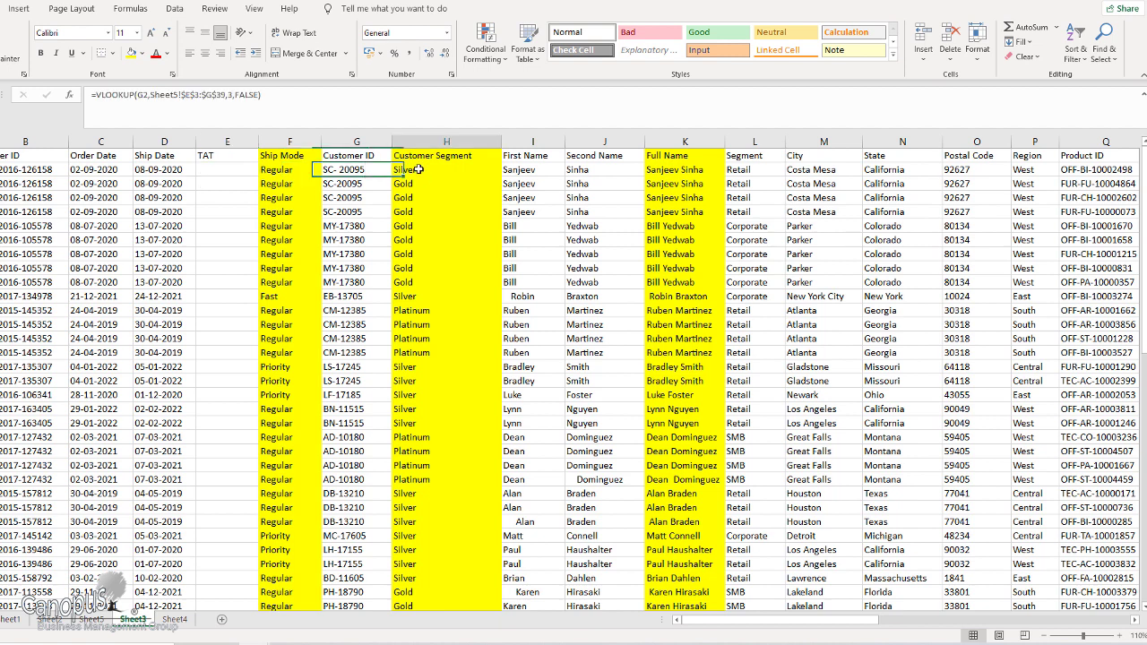
# - Try to calculate the first order's TAT in E2 by subtracting Order Date from Ship Date with =D2-C2
pyautogui.click(186, 173)
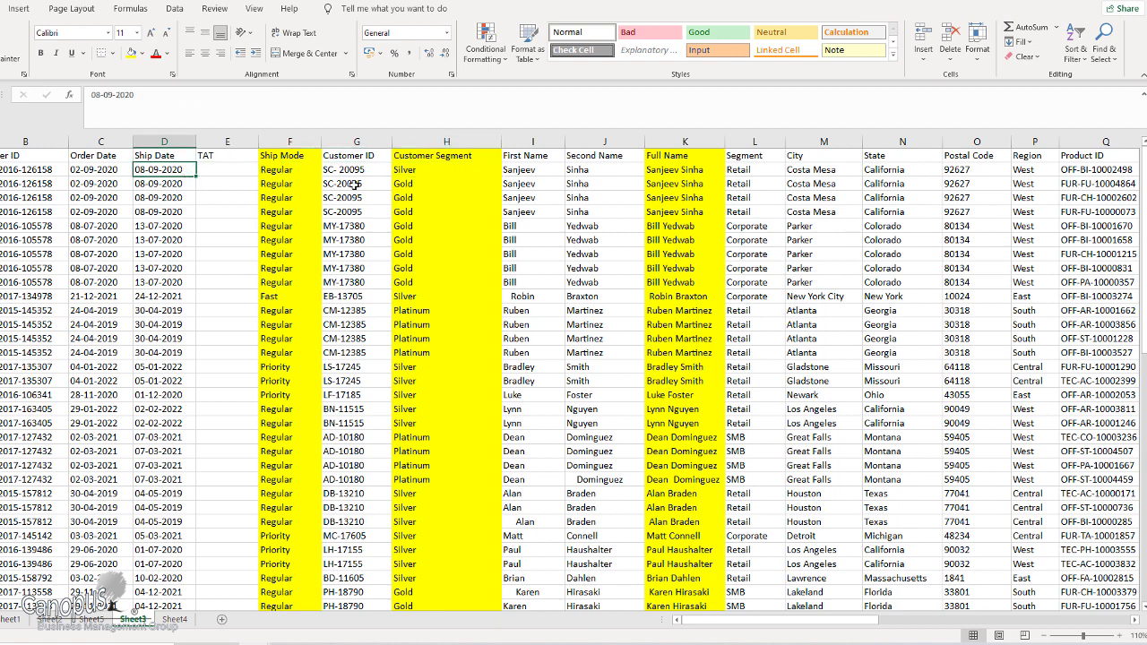
pyautogui.press('Left')
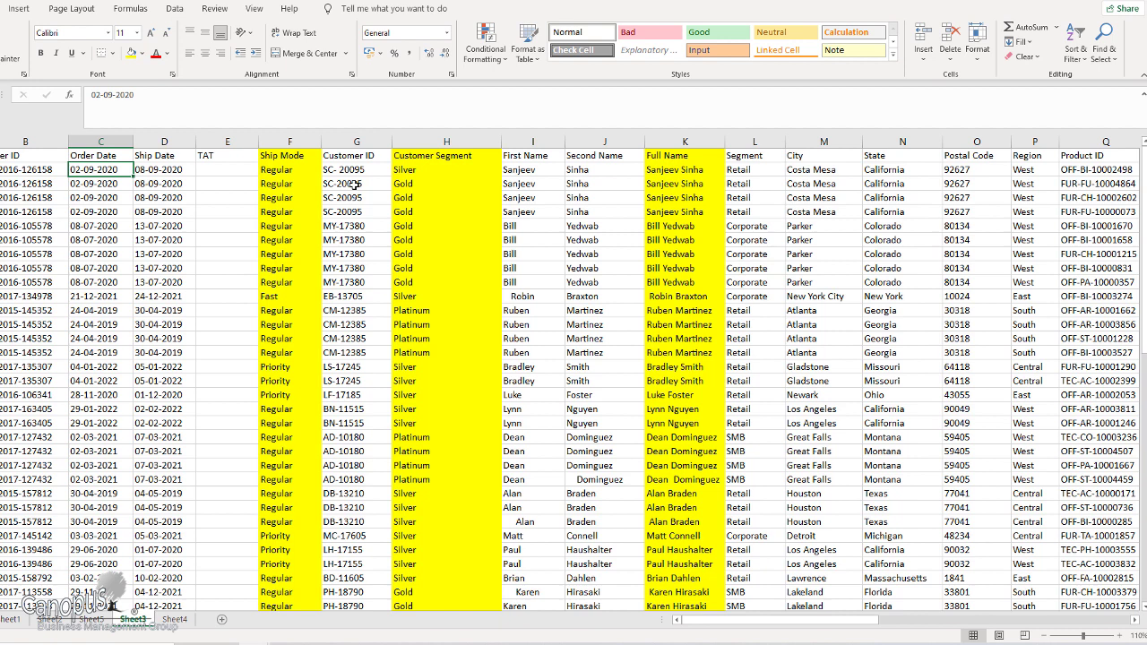
pyautogui.press('Right')
pyautogui.press('Right')
pyautogui.write('=')
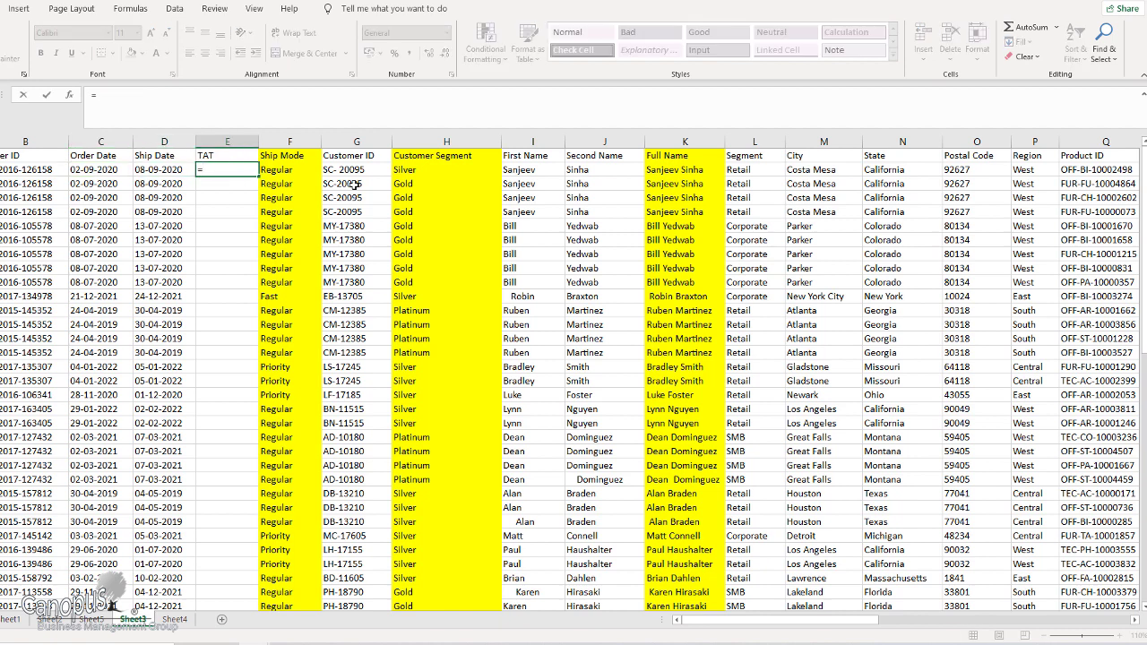
pyautogui.press('Left')
pyautogui.write('-')
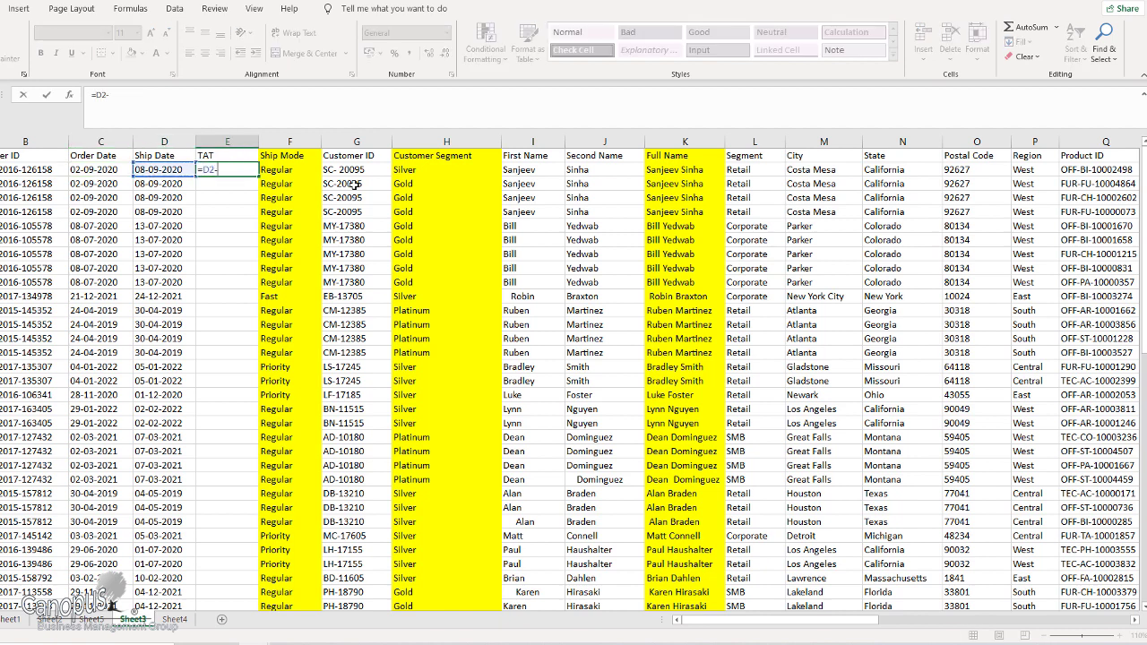
pyautogui.press('Left')
pyautogui.press('Left')
pyautogui.press('Return')
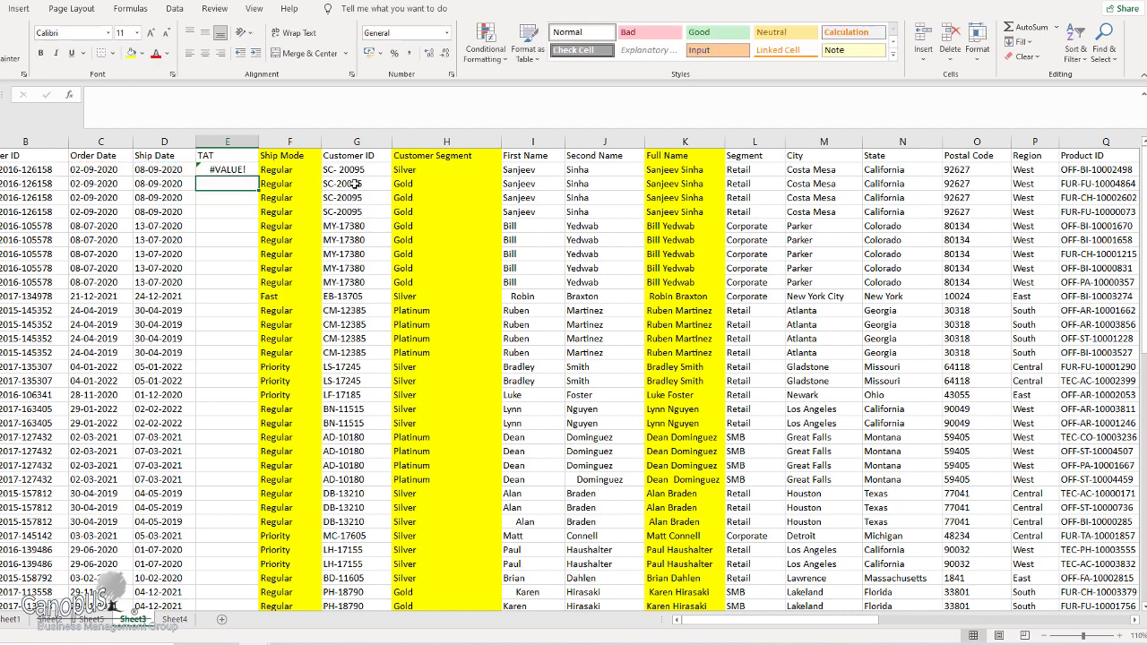
# - Try the Number and Long Date formats on the TAT formula in E2, and check the Order Date in C2
pyautogui.click(224, 172)
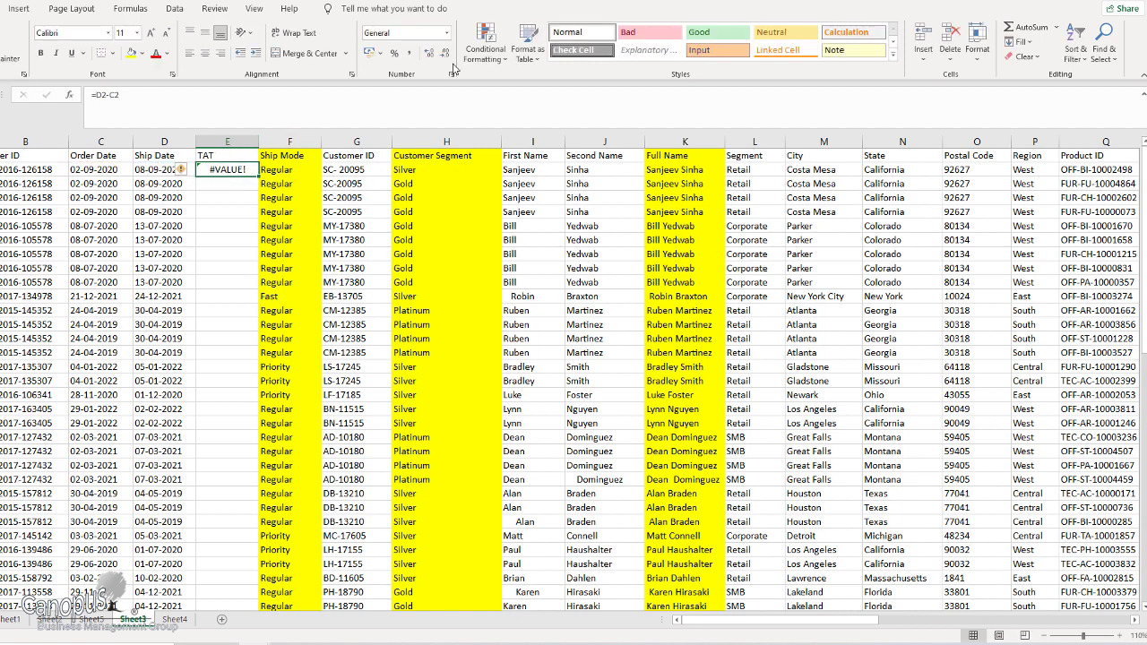
pyautogui.click(447, 33)
pyautogui.click(425, 84)
pyautogui.click(447, 33)
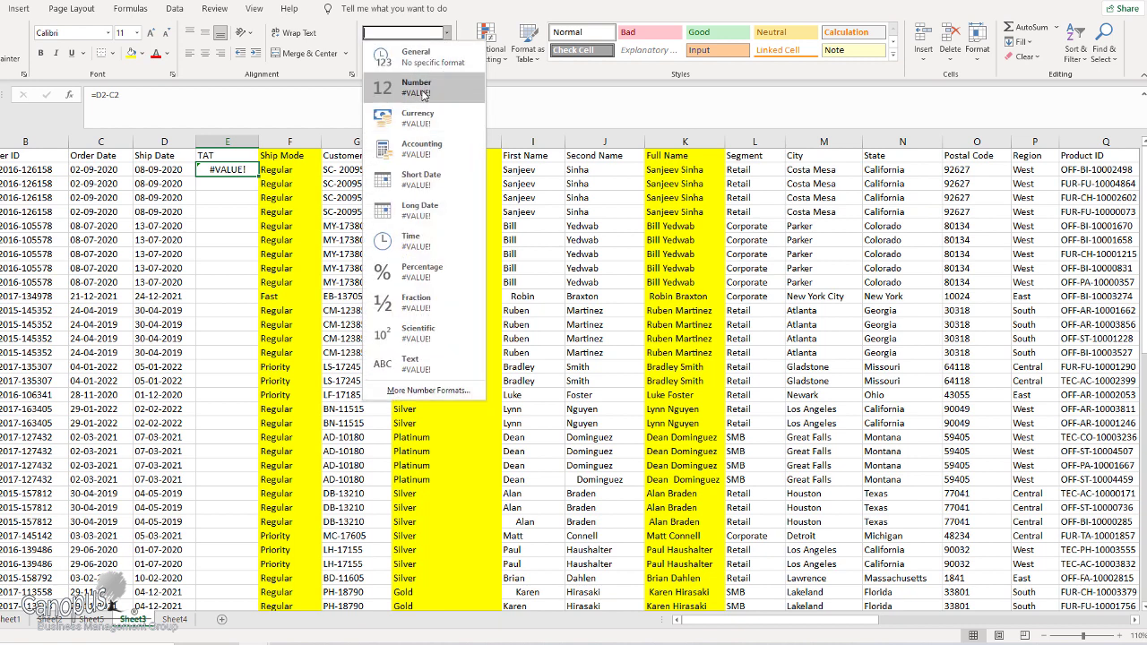
pyautogui.click(430, 211)
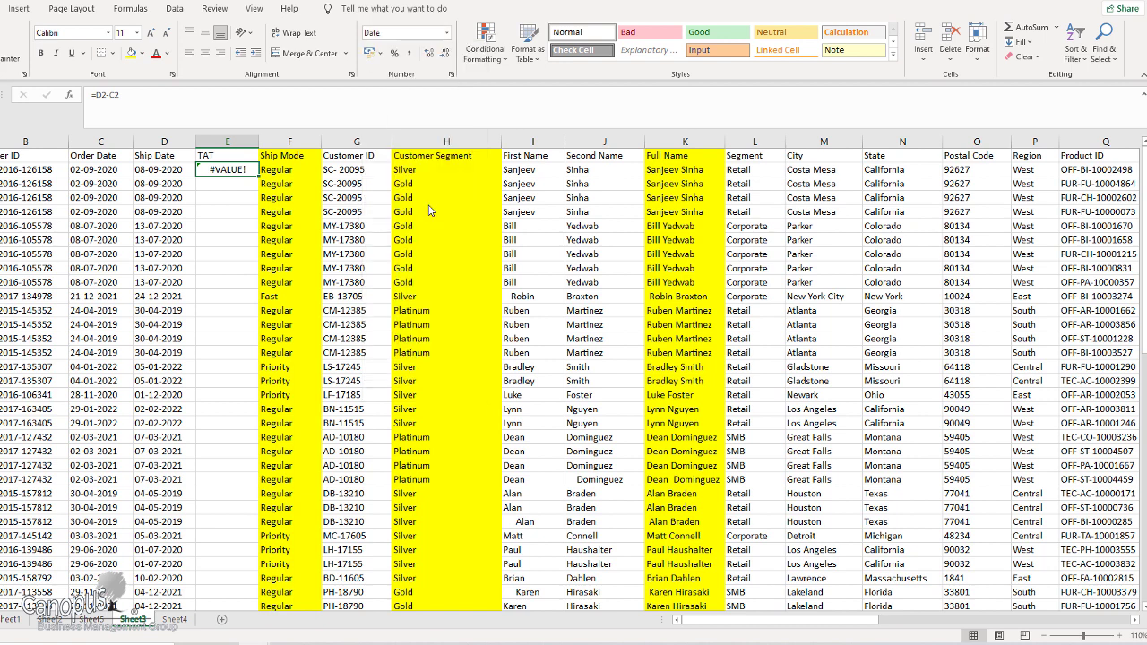
pyautogui.click(252, 197)
pyautogui.click(243, 166)
pyautogui.click(93, 171)
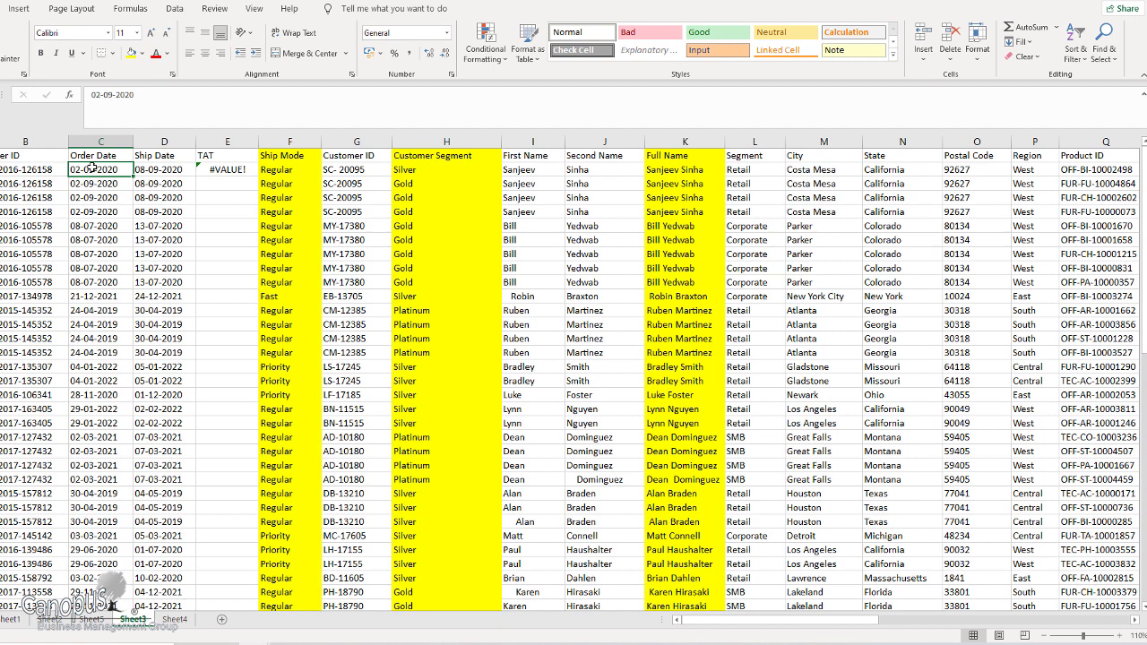
# - Replace the formula in E2 with =NUMBERVALUE(D2)-NUMBERVALUE(C2) and fit the TAT column's width to its content
pyautogui.click(208, 170)
pyautogui.write('=nu')
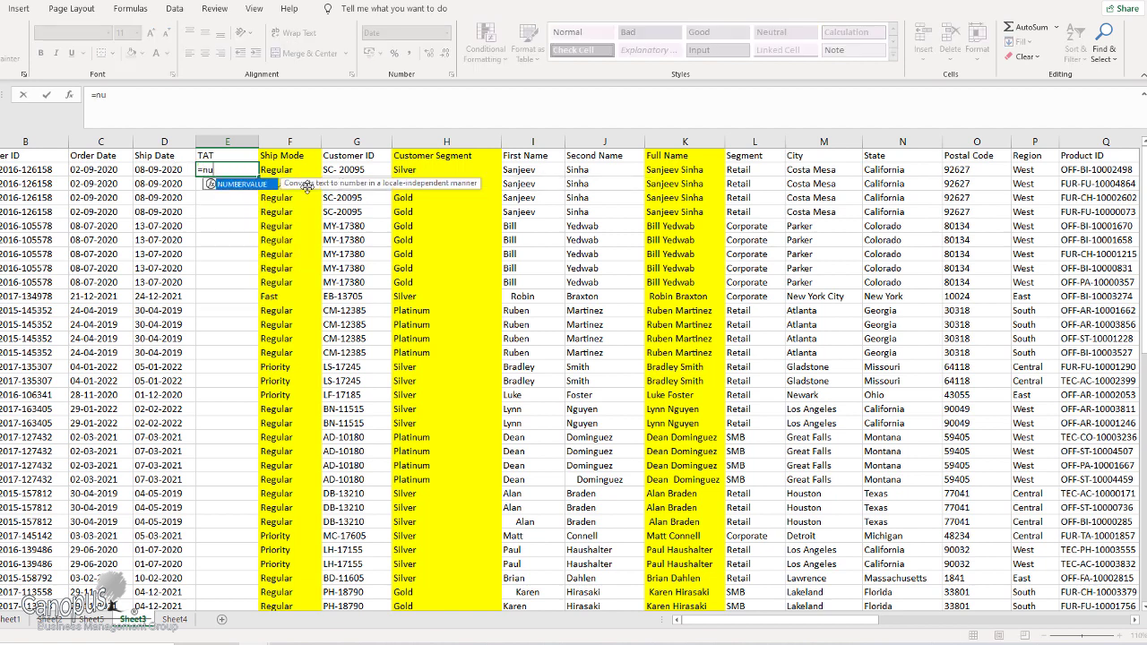
pyautogui.doubleClick(259, 185)
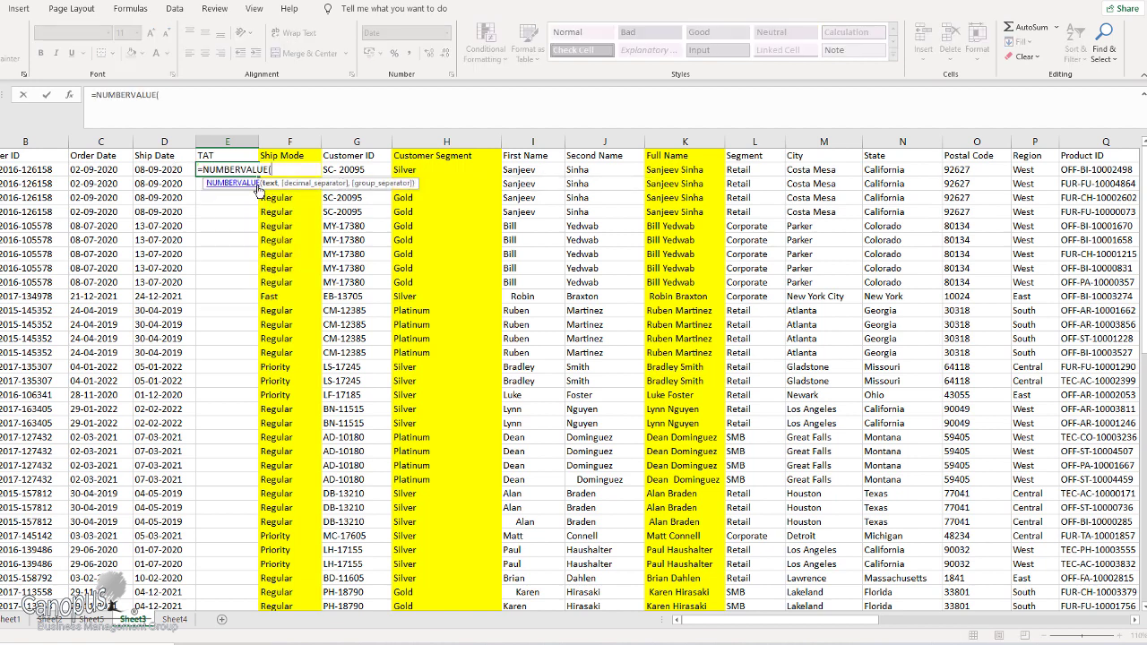
pyautogui.click(112, 169)
pyautogui.click(151, 170)
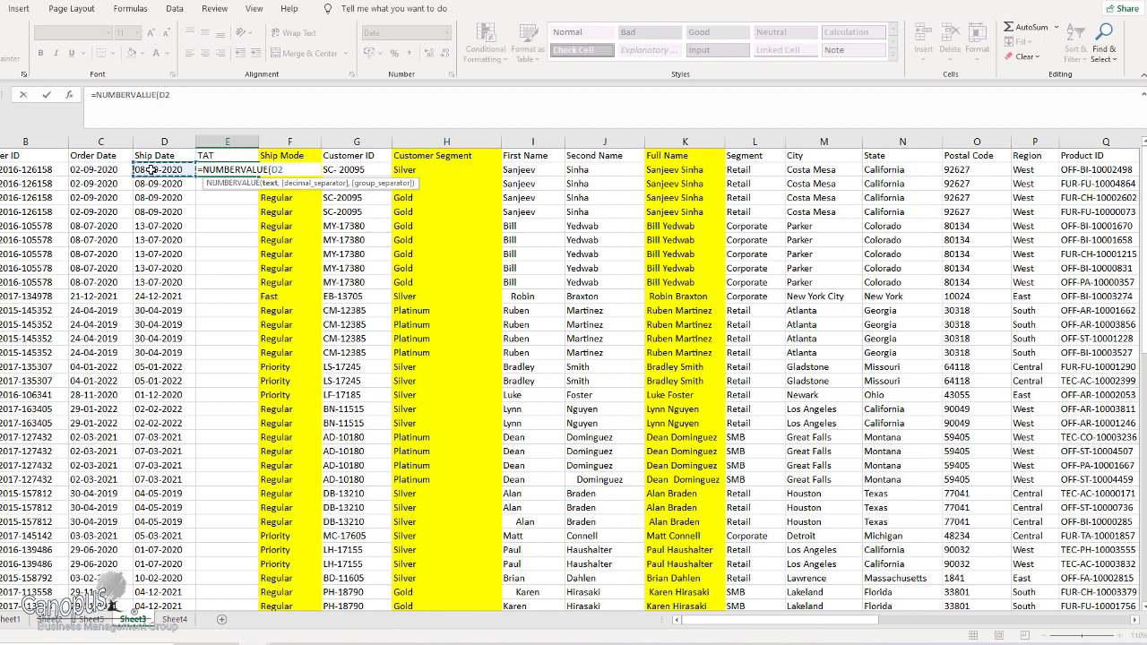
pyautogui.write(')-')
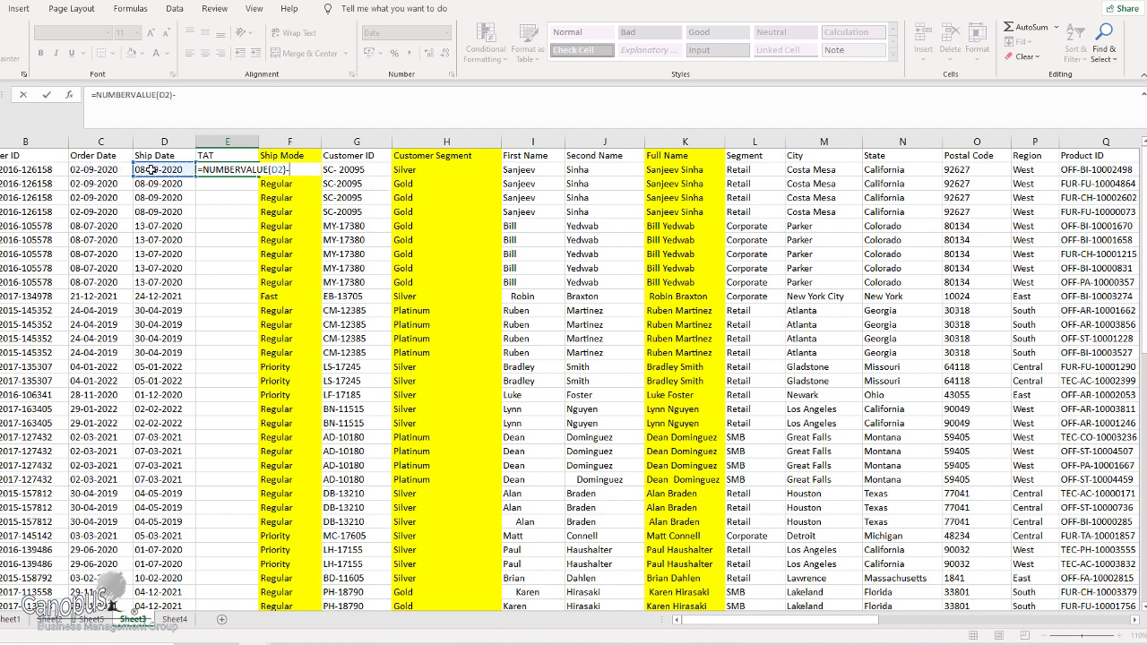
pyautogui.write('num')
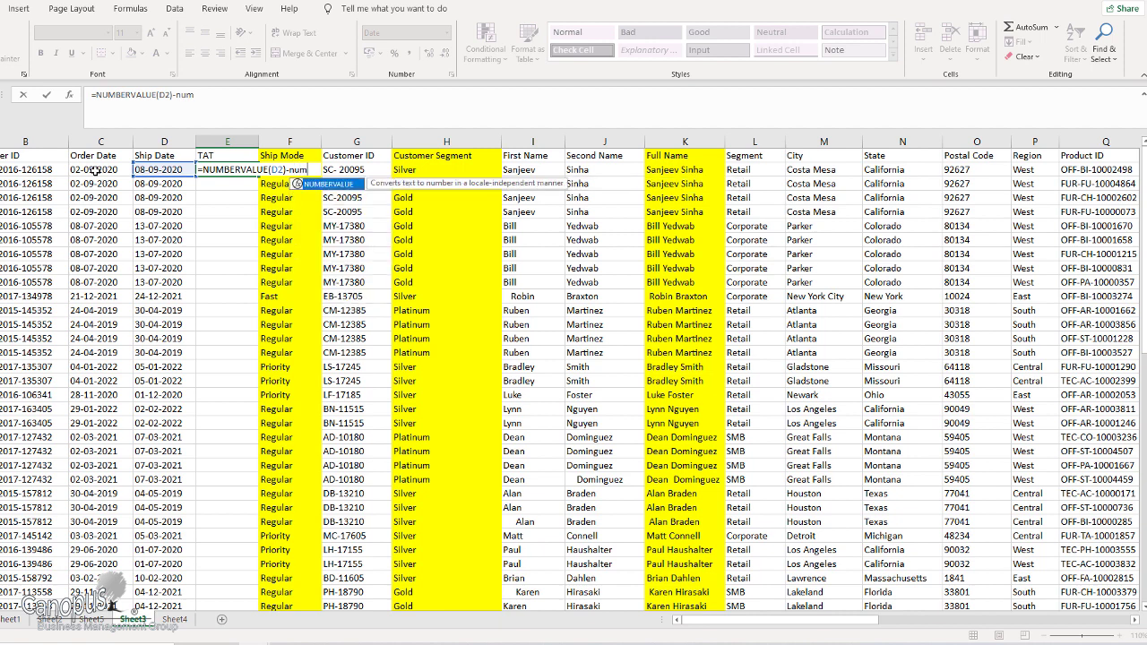
pyautogui.write('bervalue(')
pyautogui.click(109, 168)
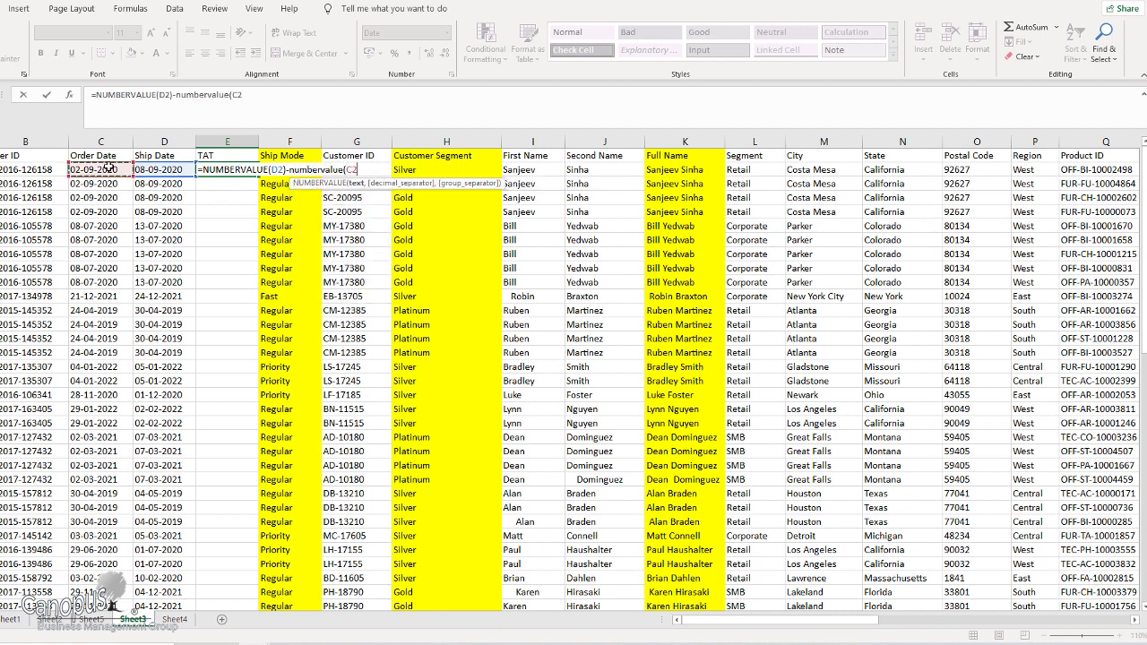
pyautogui.write(')')
pyautogui.hotkey('ctrl', 'Return')
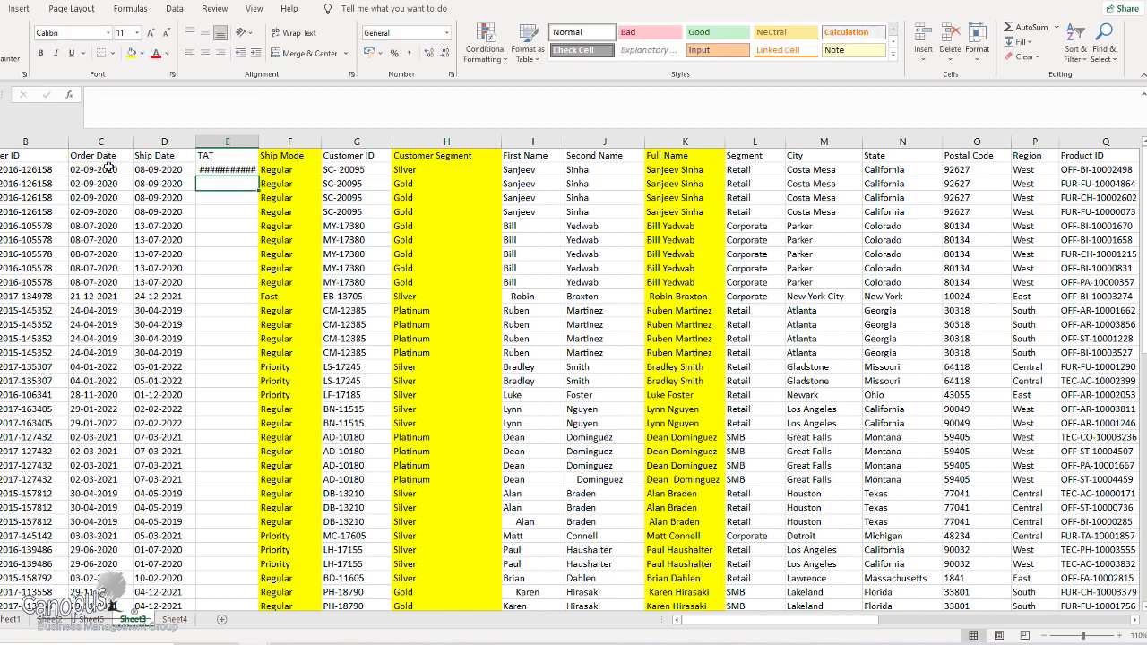
pyautogui.doubleClick(259, 145)
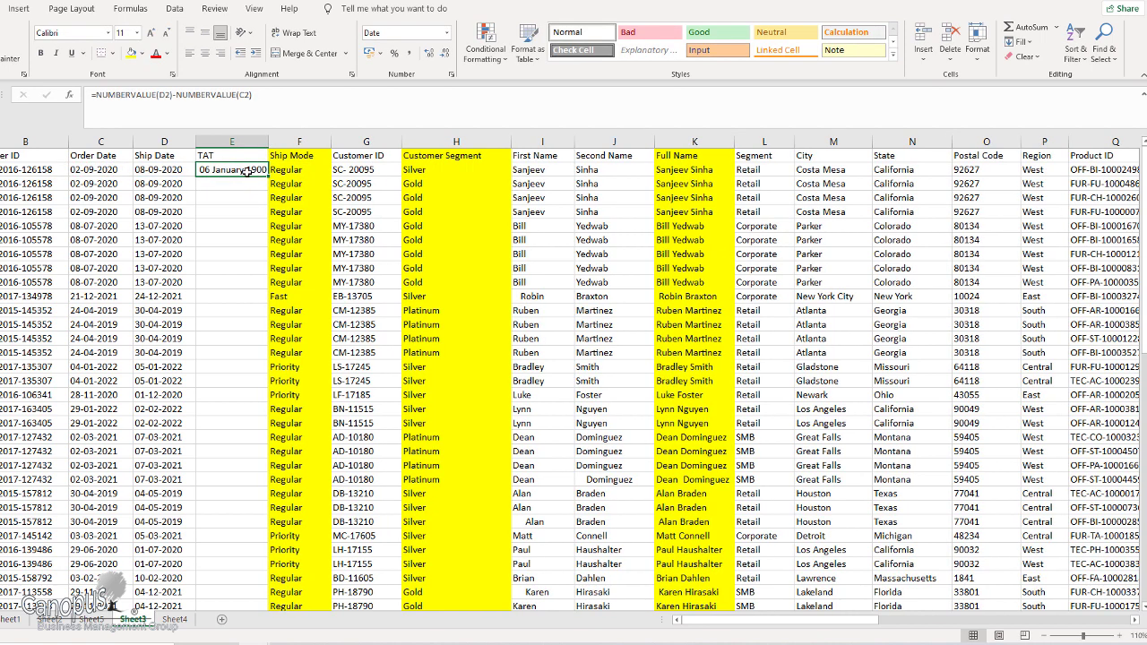
# - Format E2 as a number without decimal places and fill its formula down the whole TAT column
pyautogui.click(447, 33)
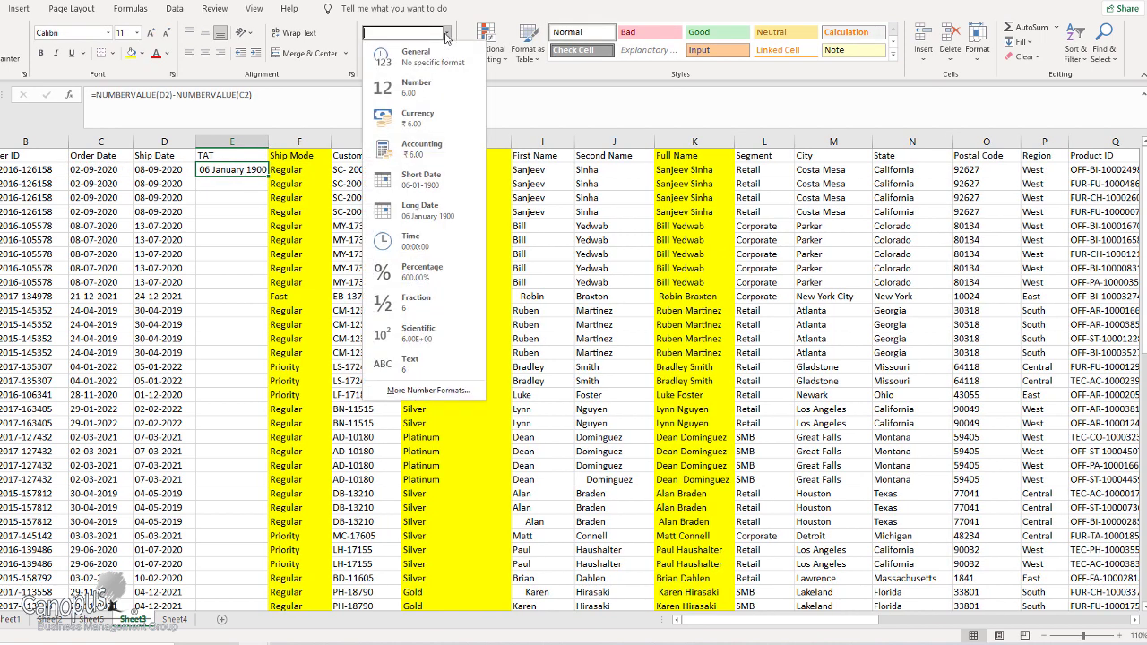
pyautogui.click(428, 88)
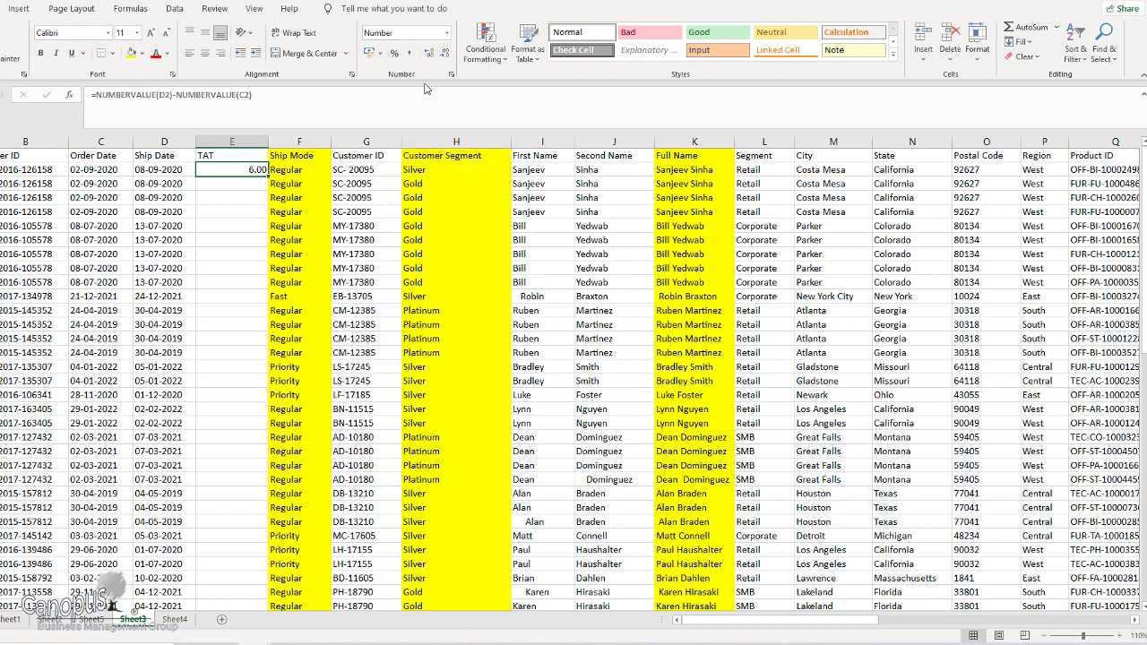
pyautogui.click(251, 198)
pyautogui.click(241, 169)
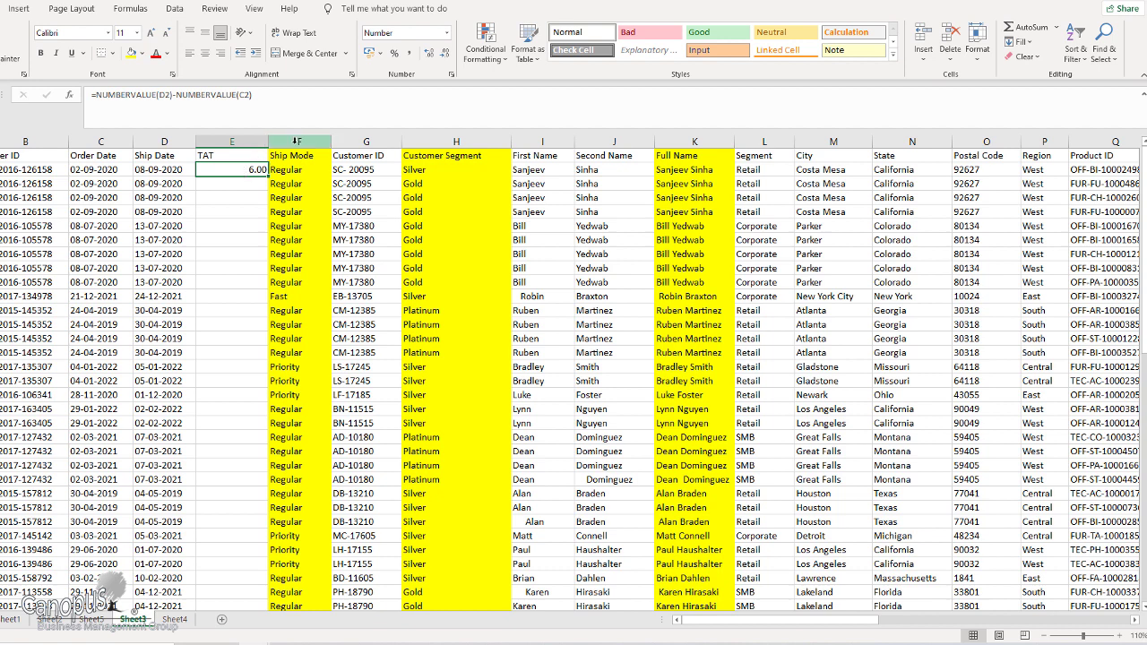
pyautogui.click(442, 60)
pyautogui.click(443, 59)
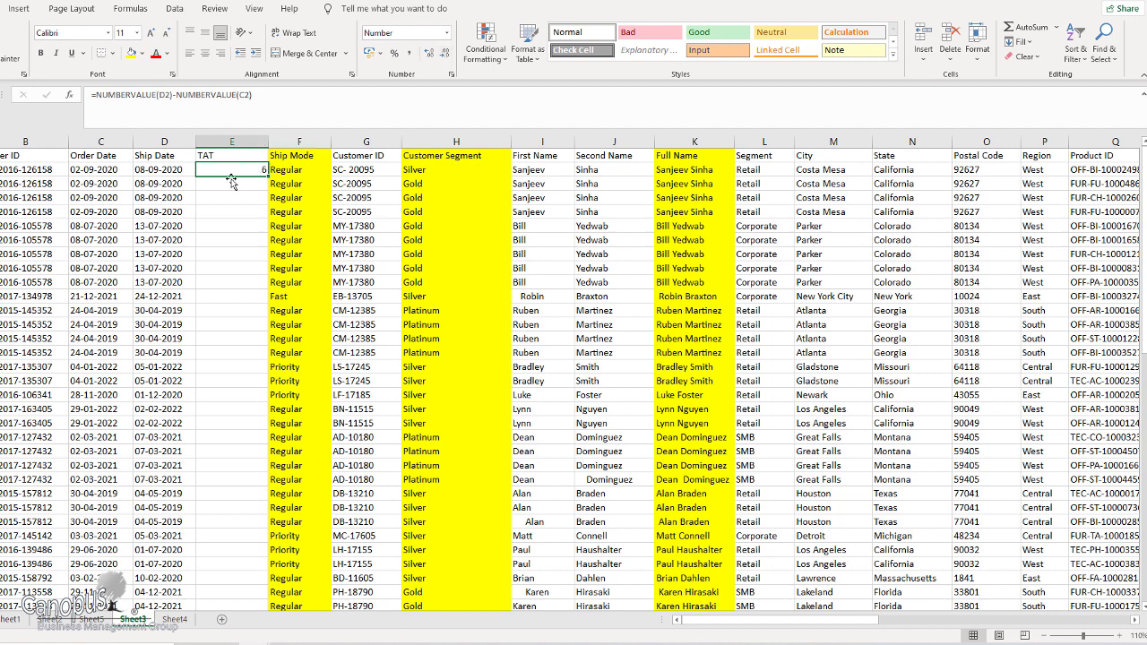
pyautogui.doubleClick(266, 175)
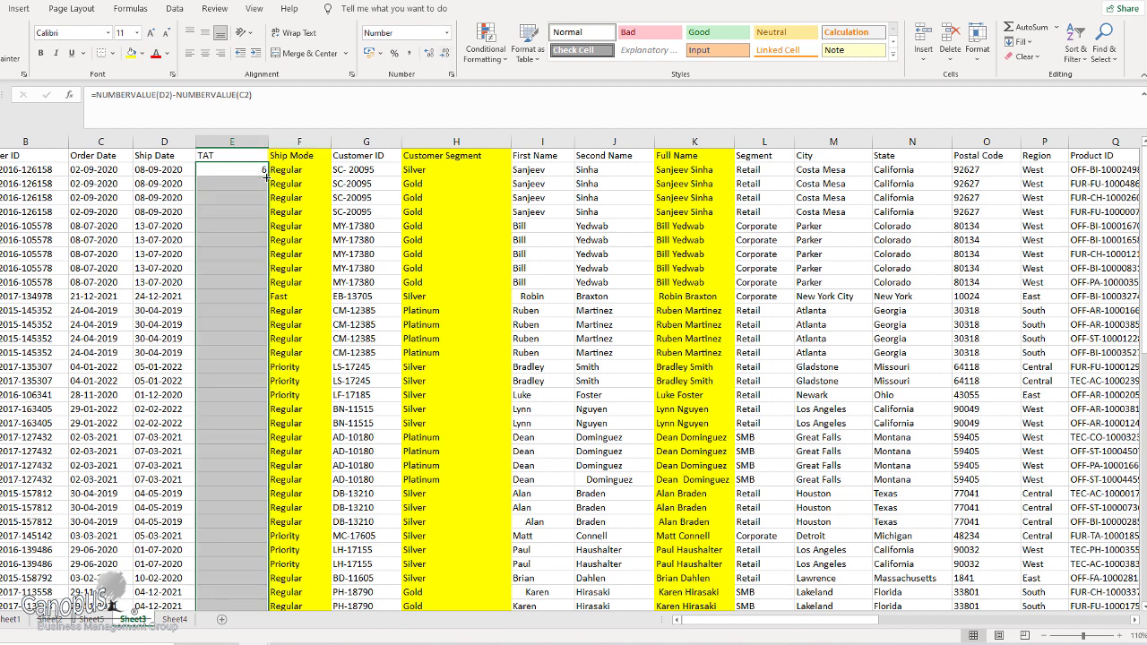
pyautogui.click(219, 451)
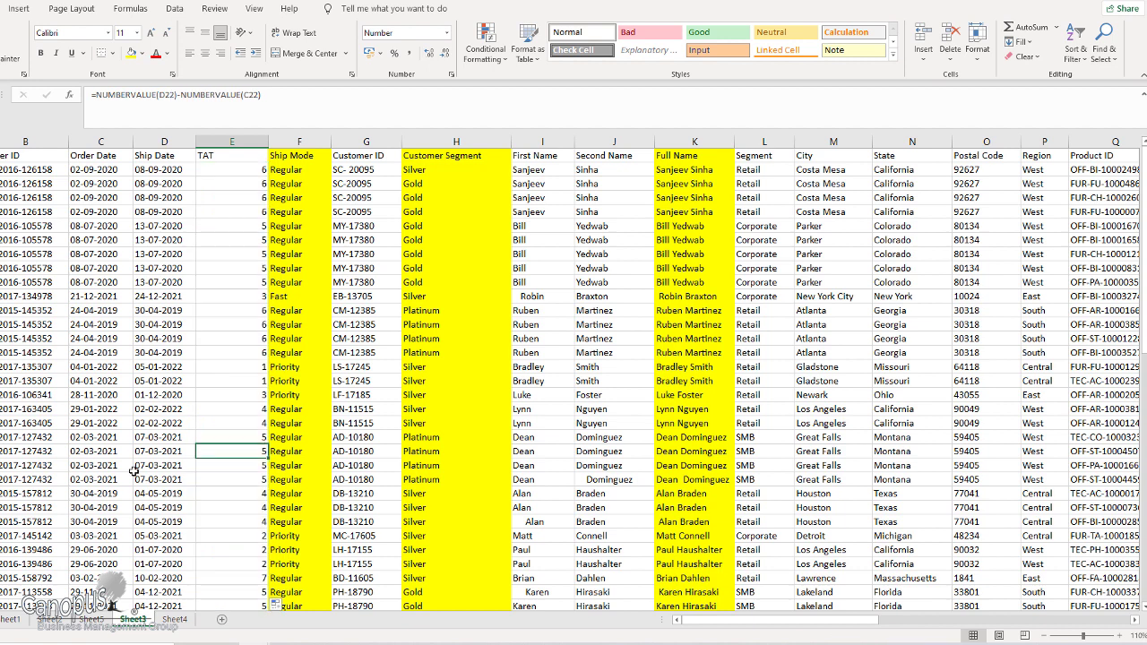
# - Centre the TAT column's contents both ways and highlight the column with a yellow fill
pyautogui.click(254, 143)
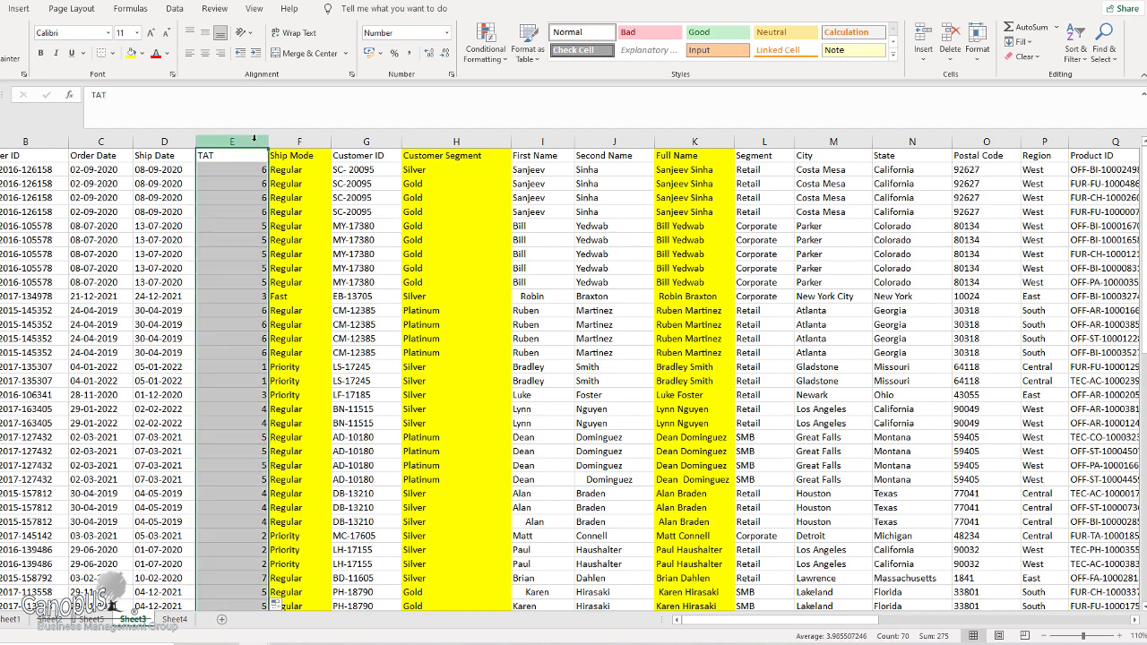
pyautogui.click(205, 53)
pyautogui.click(205, 33)
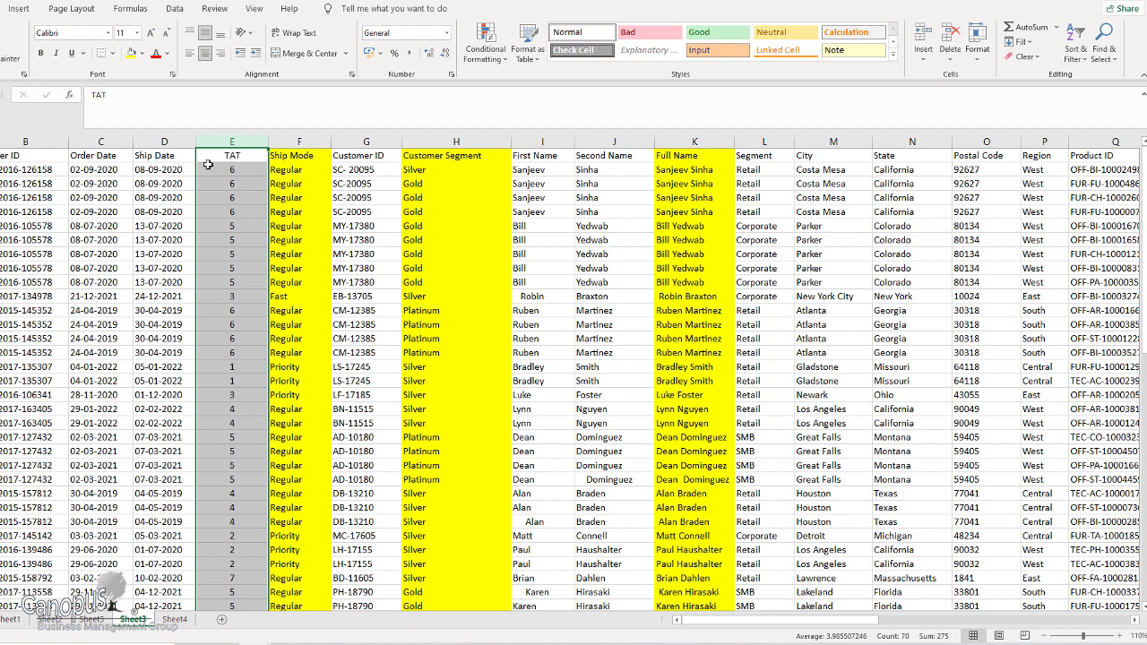
pyautogui.click(130, 53)
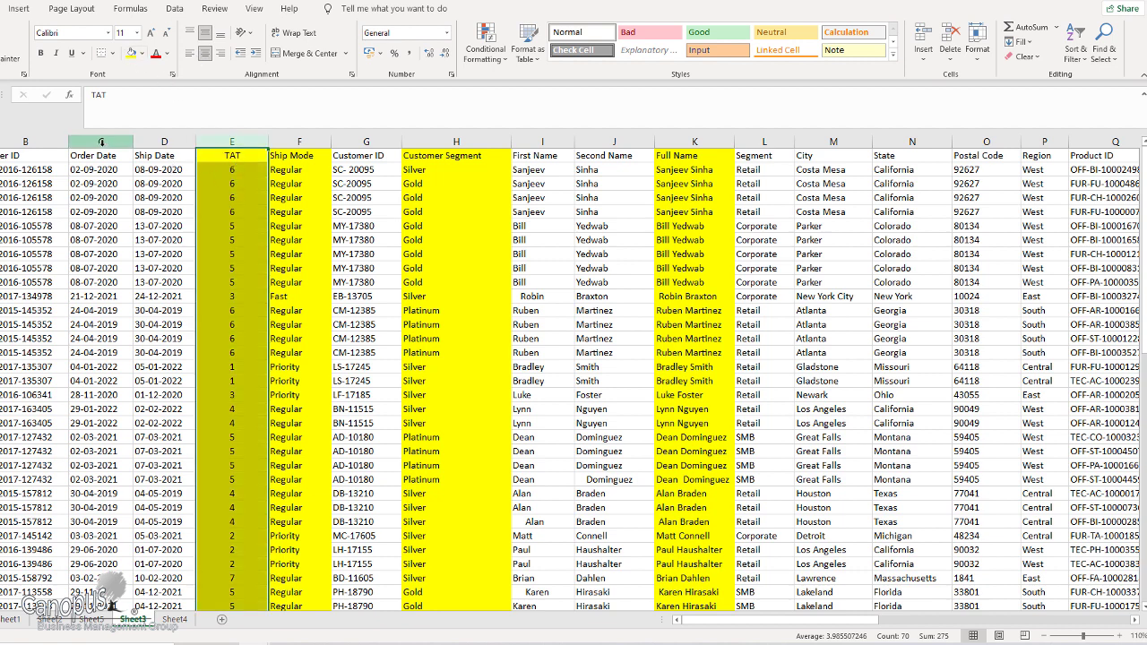
pyautogui.moveTo(107, 142); pyautogui.dragTo(159, 143)
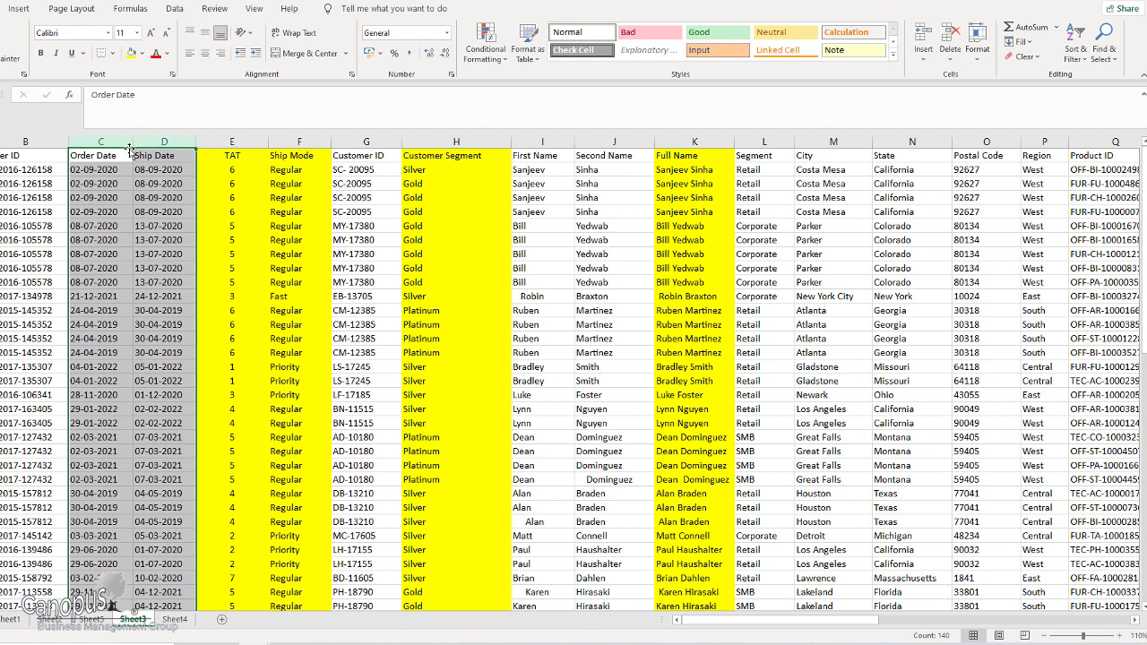
pyautogui.click(247, 168)
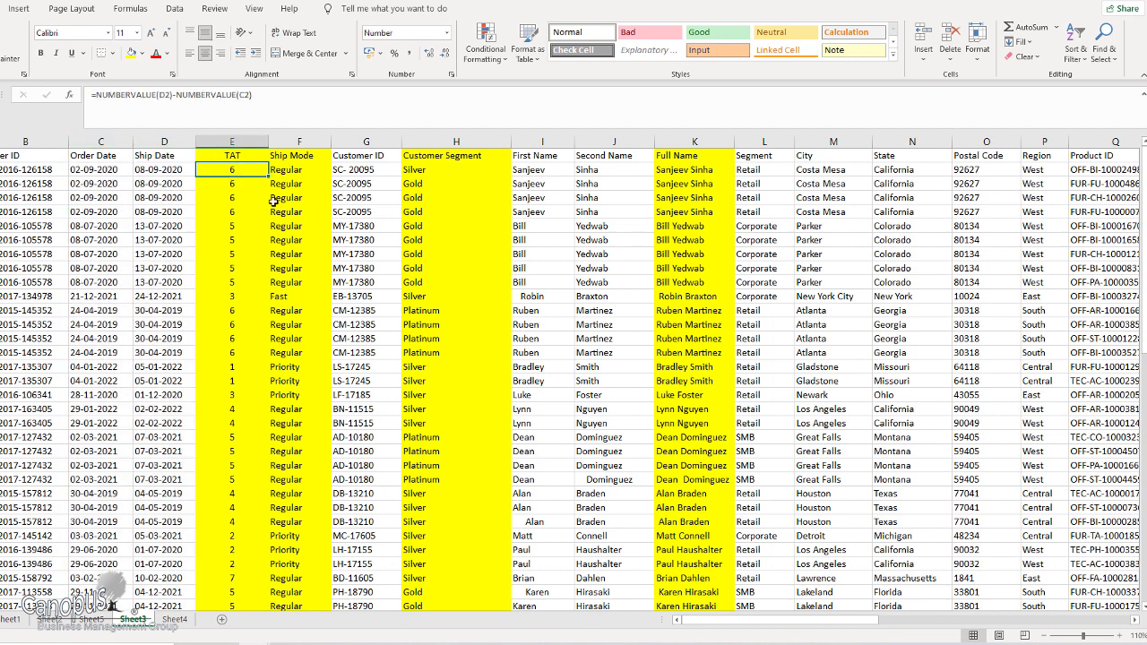